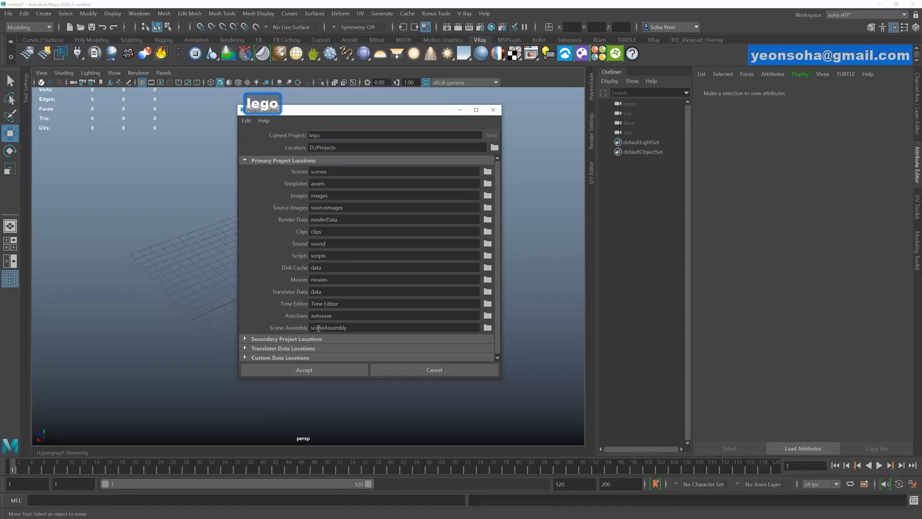
# - Accept the lego project in D:/Projects, and copy lego_front.jpg and lego_side.jpg from the Downloads folder in File Explorer
pyautogui.click(305, 370)
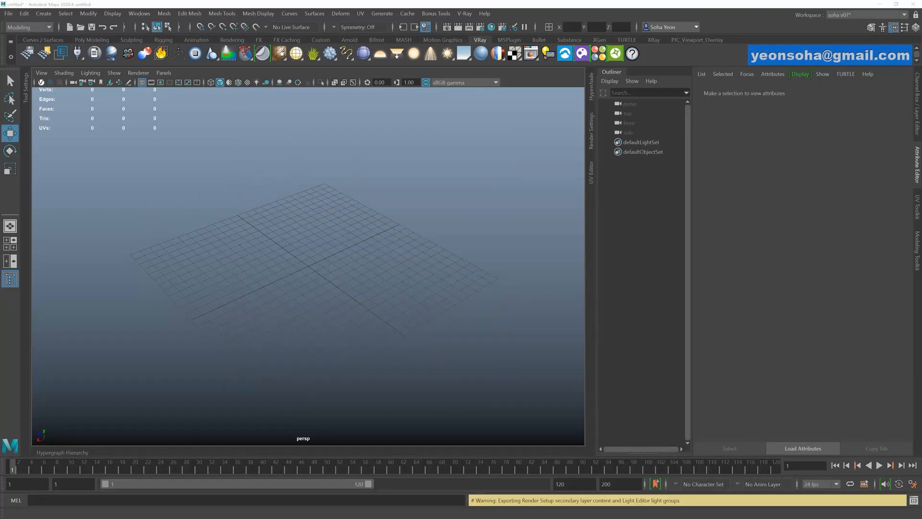
pyautogui.moveTo(1, 99); pyautogui.dragTo(262, 86)
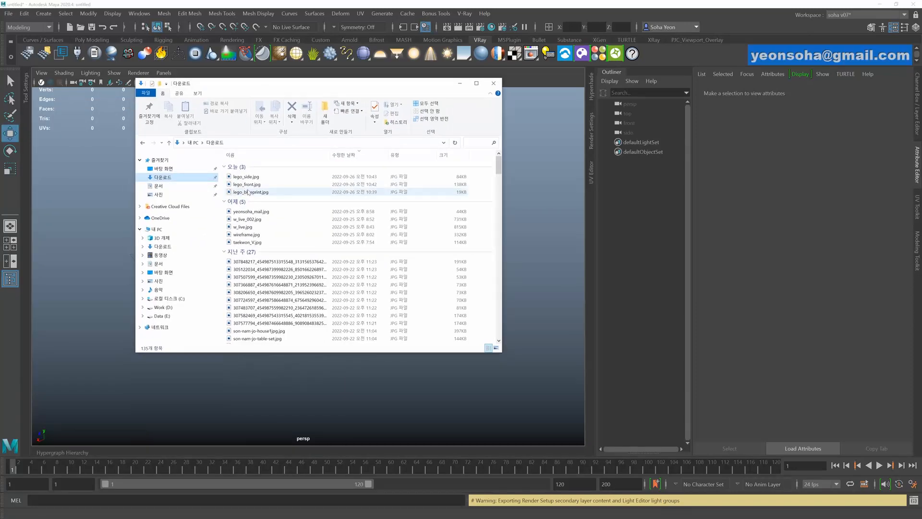
pyautogui.click(248, 185)
pyautogui.keyDown('shift'); pyautogui.click(247, 177); pyautogui.keyUp('shift')
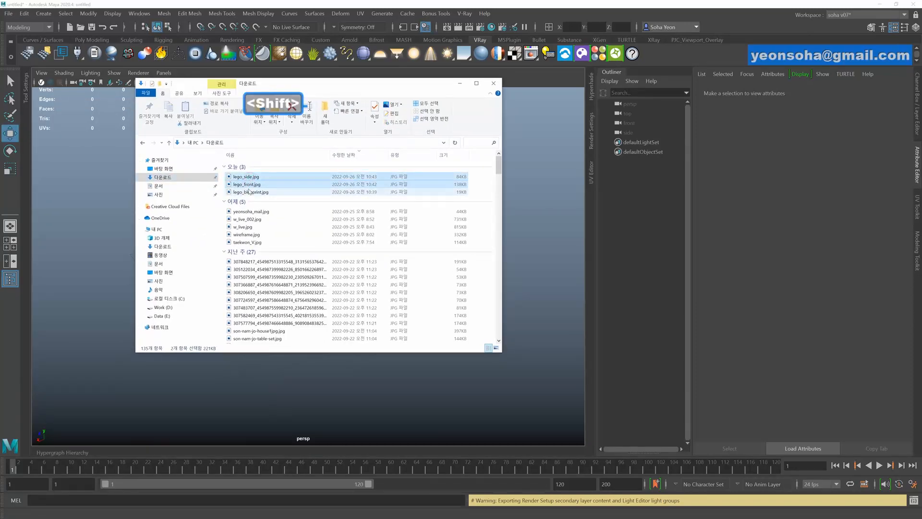
pyautogui.rightClick(248, 184)
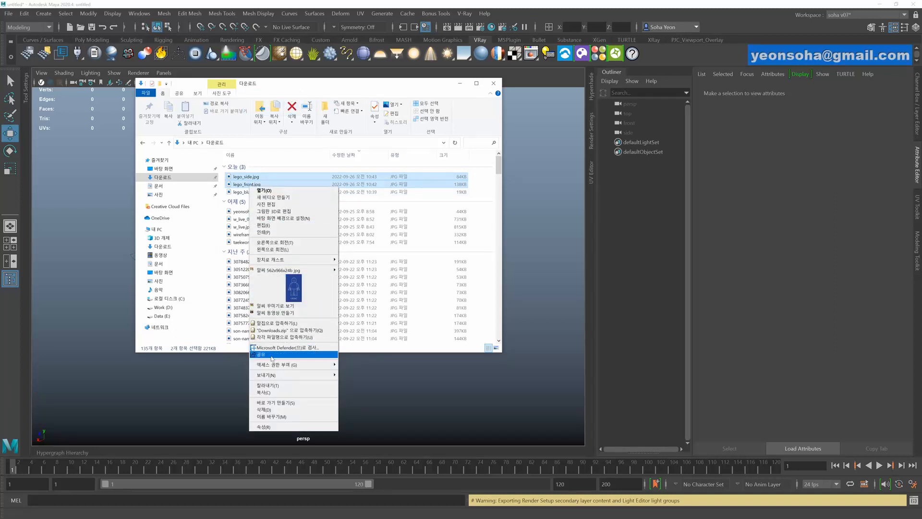
pyautogui.click(266, 393)
# - Paste the copied images into the lego project's sourceimages folder on the D: drive and return to Maya
pyautogui.click(168, 308)
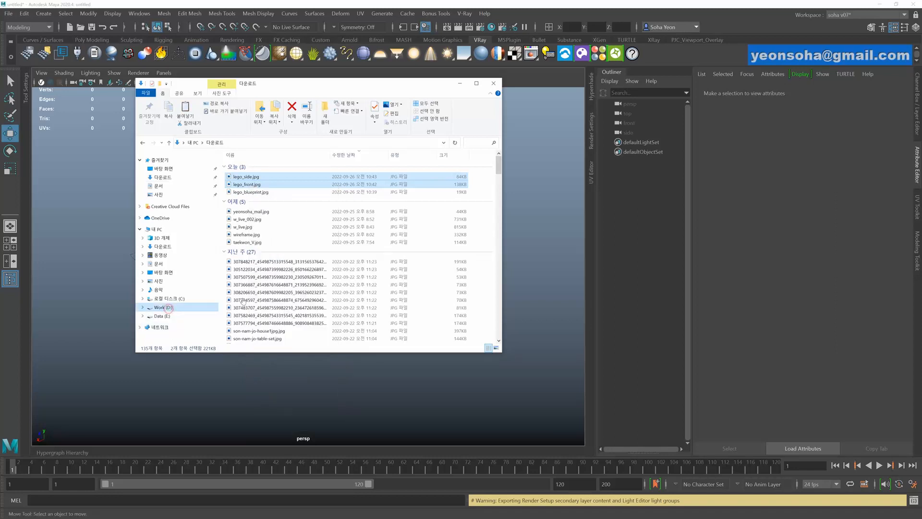
pyautogui.doubleClick(248, 213)
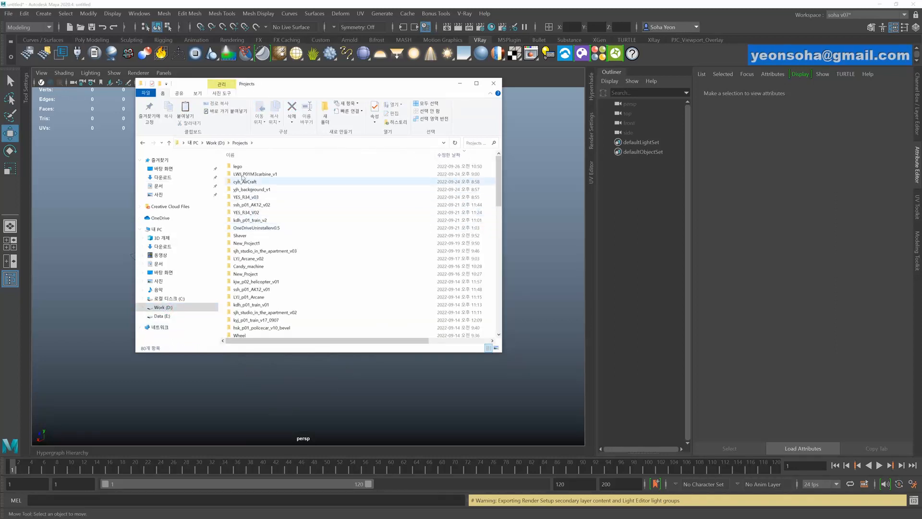
pyautogui.click(237, 166)
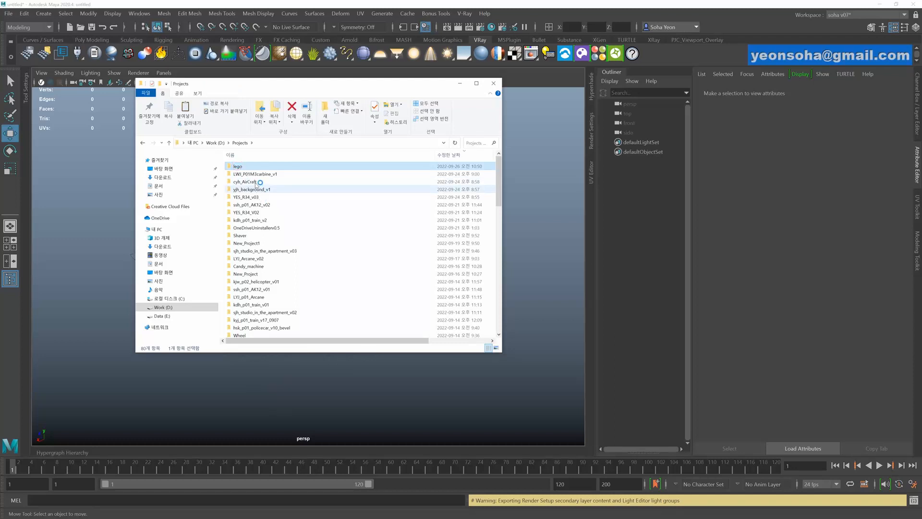
pyautogui.doubleClick(248, 259)
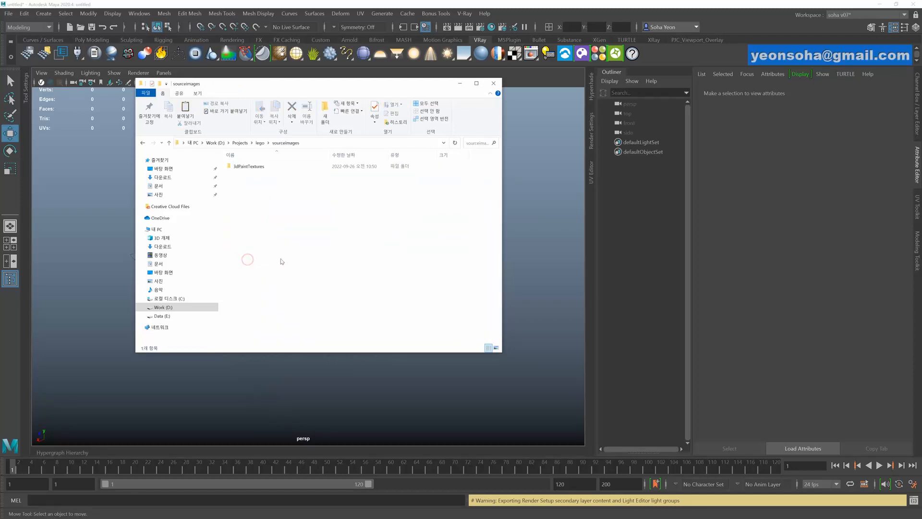
pyautogui.rightClick(287, 220)
pyautogui.click(317, 275)
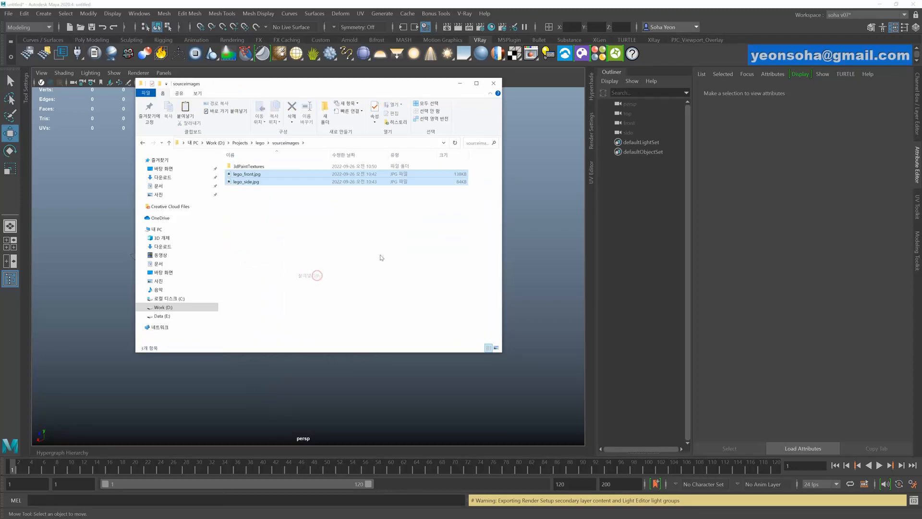
pyautogui.click(464, 222)
pyautogui.moveTo(436, 87); pyautogui.dragTo(0, 57)
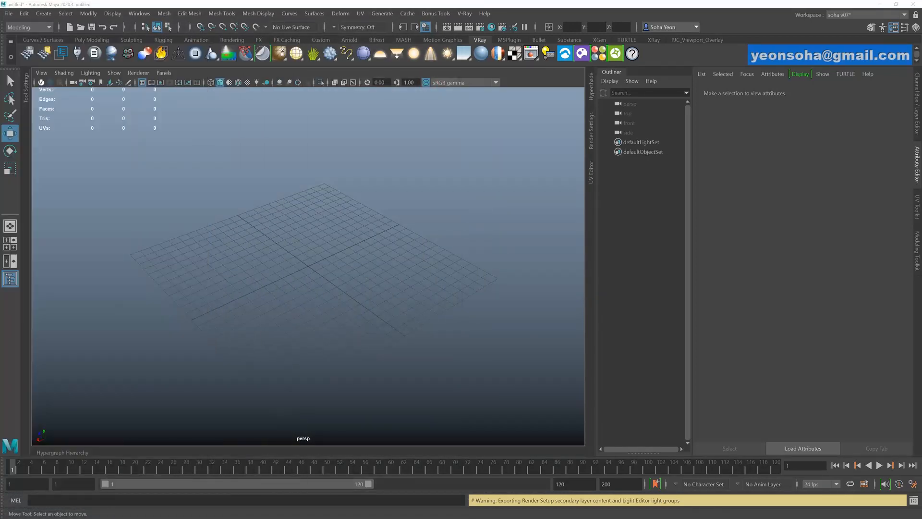
# - Import lego_front.jpg as an image plane in the front view
pyautogui.keyDown('alt'); pyautogui.moveTo(327, 134); pyautogui.dragTo(359, 231); pyautogui.keyUp('alt')
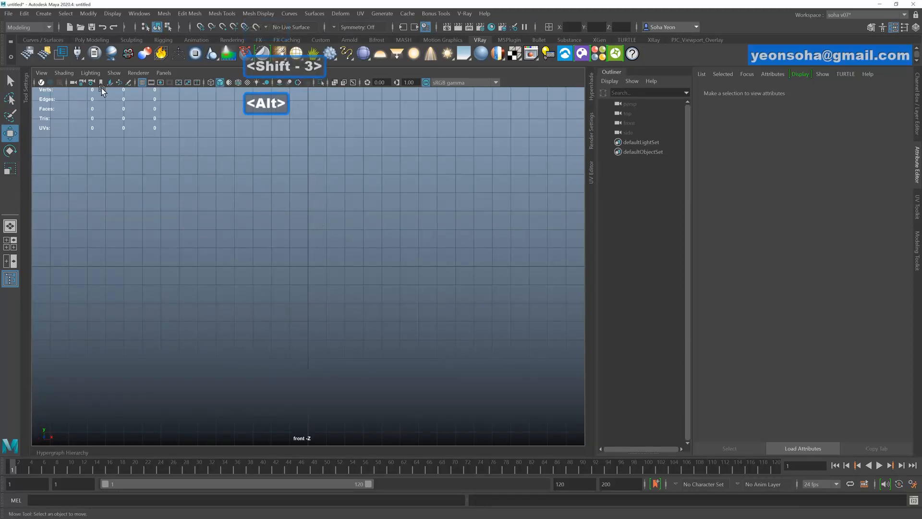
pyautogui.click(42, 72)
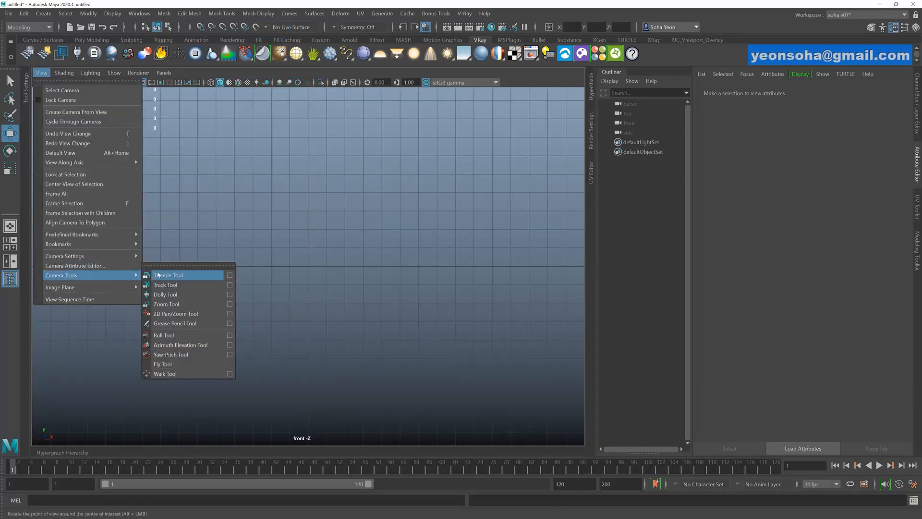
pyautogui.moveTo(127, 289)
pyautogui.click(172, 295)
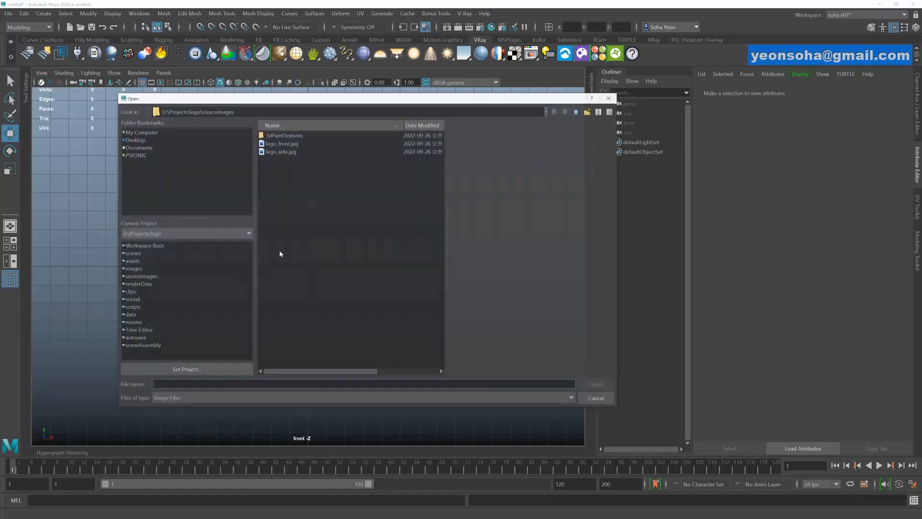
pyautogui.click(284, 144)
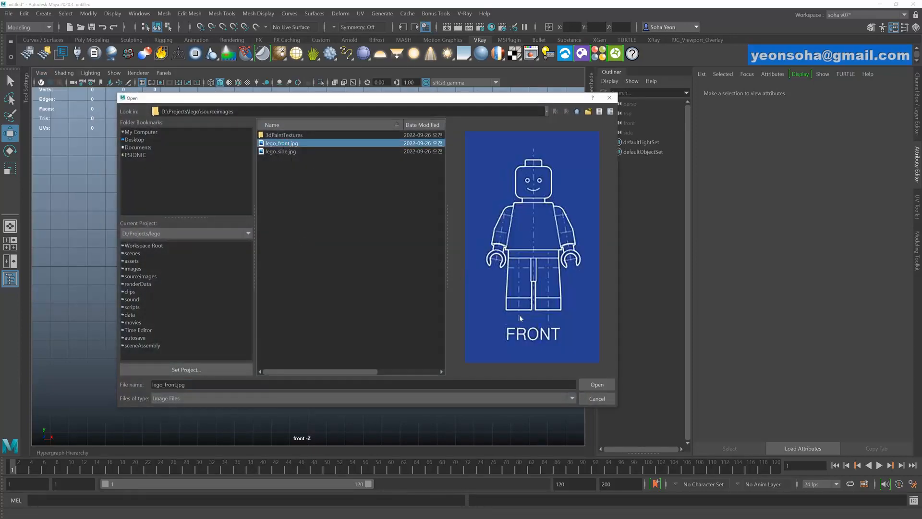
pyautogui.click(595, 384)
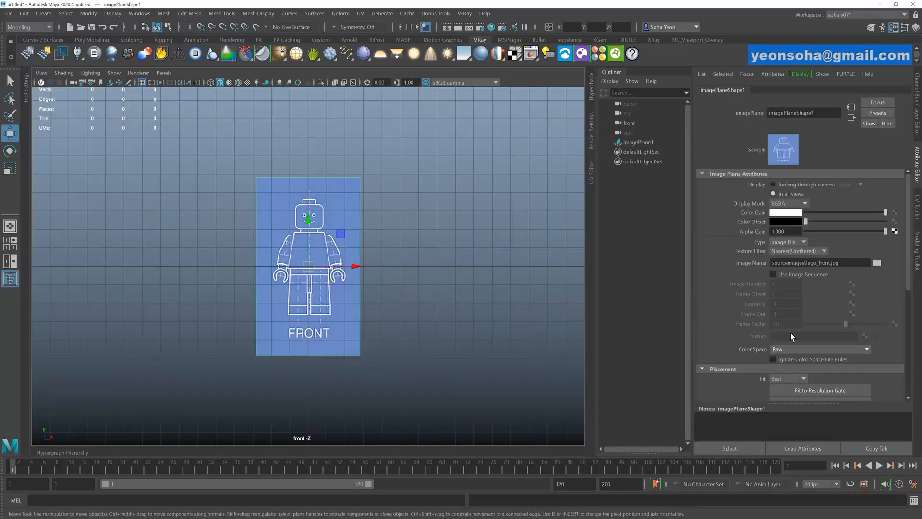
# - Set the front image plane's color space to sRGB and deselect it
pyautogui.click(798, 349)
pyautogui.scroll(-1, 792, 435)
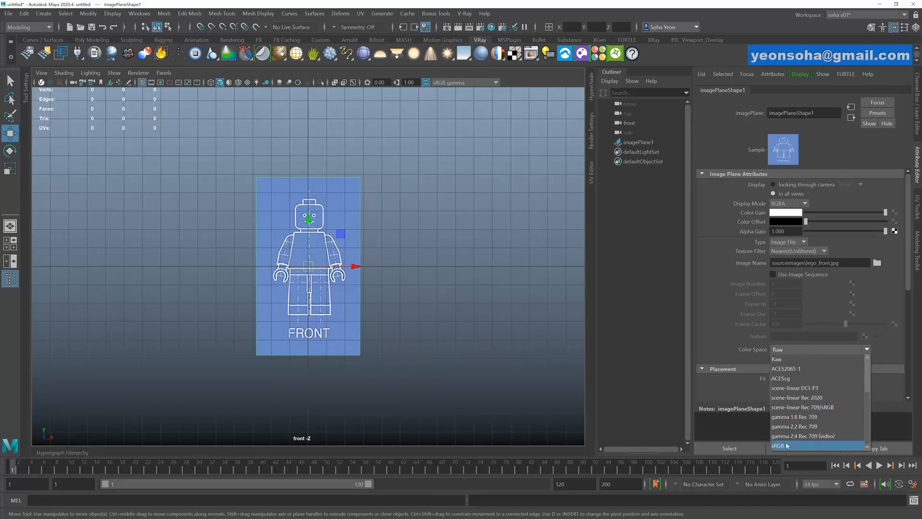
pyautogui.click(793, 445)
pyautogui.keyDown('alt'); pyautogui.moveTo(419, 271); pyautogui.dragTo(433, 252, button='right'); pyautogui.keyUp('alt')
pyautogui.click(433, 246)
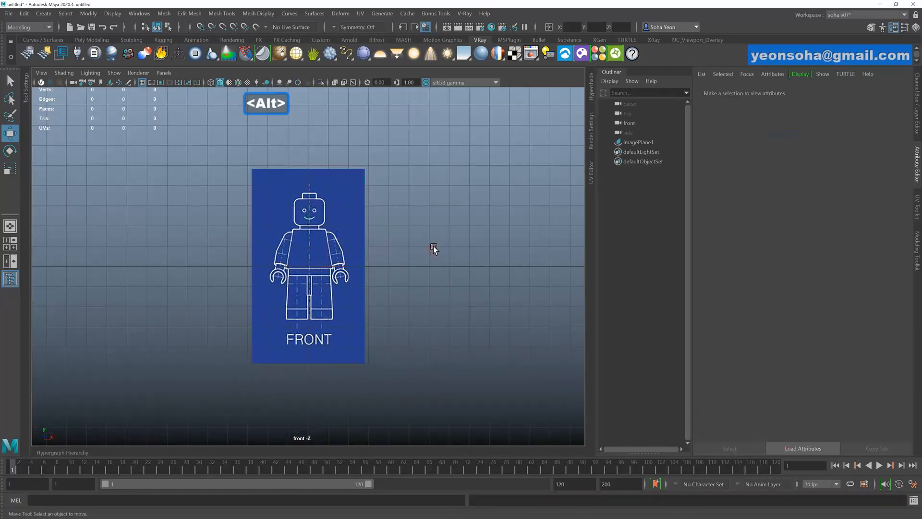
pyautogui.keyDown('alt'); pyautogui.moveTo(418, 237); pyautogui.dragTo(422, 234, button='middle'); pyautogui.keyUp('alt')
# - Import lego_side.jpg as an image plane in the side view
pyautogui.hotkey('shift', '4')
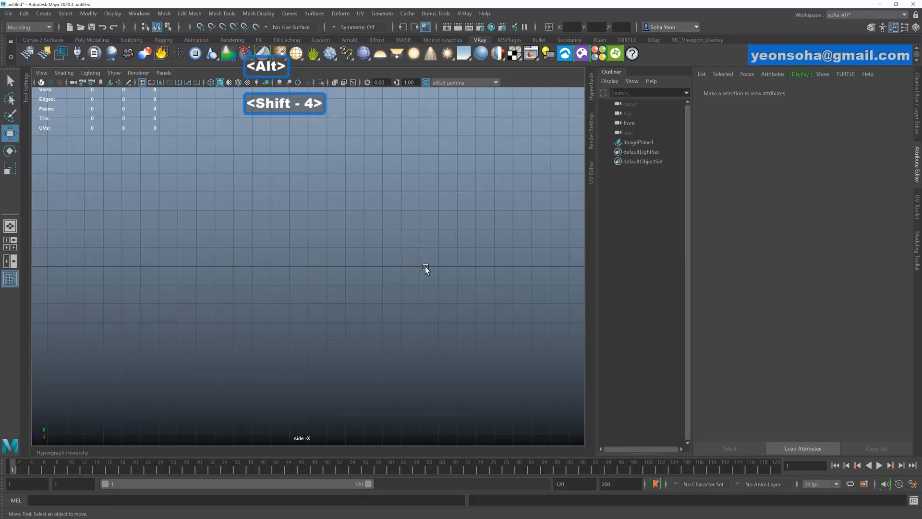
pyautogui.press('alt')
pyautogui.click(41, 73)
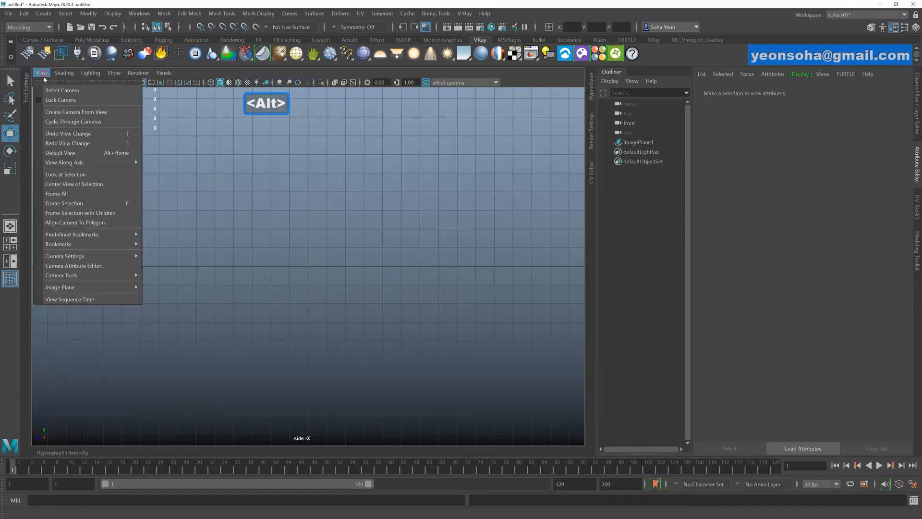
pyautogui.moveTo(120, 288)
pyautogui.click(158, 290)
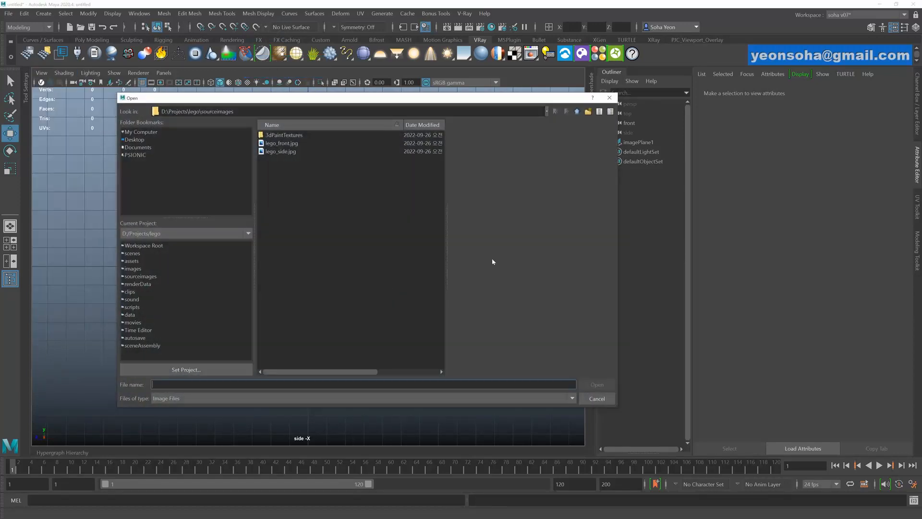
pyautogui.click(284, 152)
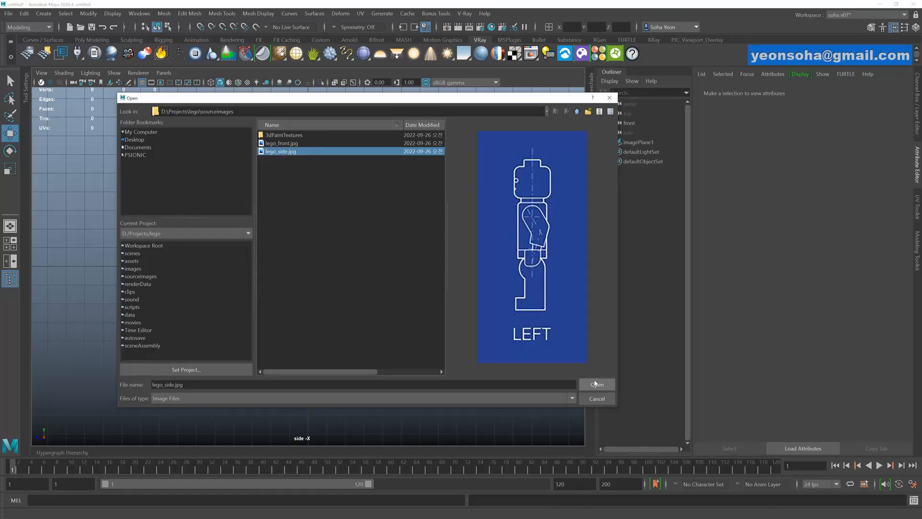
pyautogui.click(596, 384)
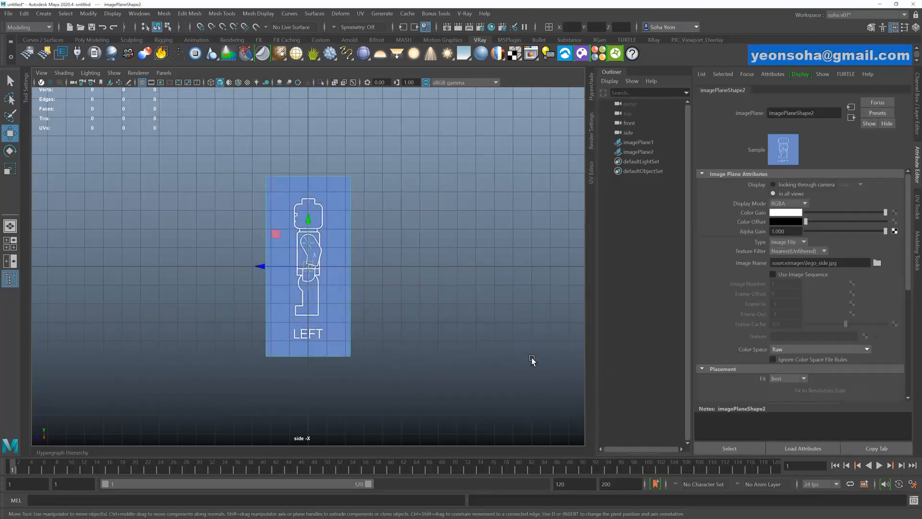
# - Set the side image plane's color space to sRGB
pyautogui.click(787, 348)
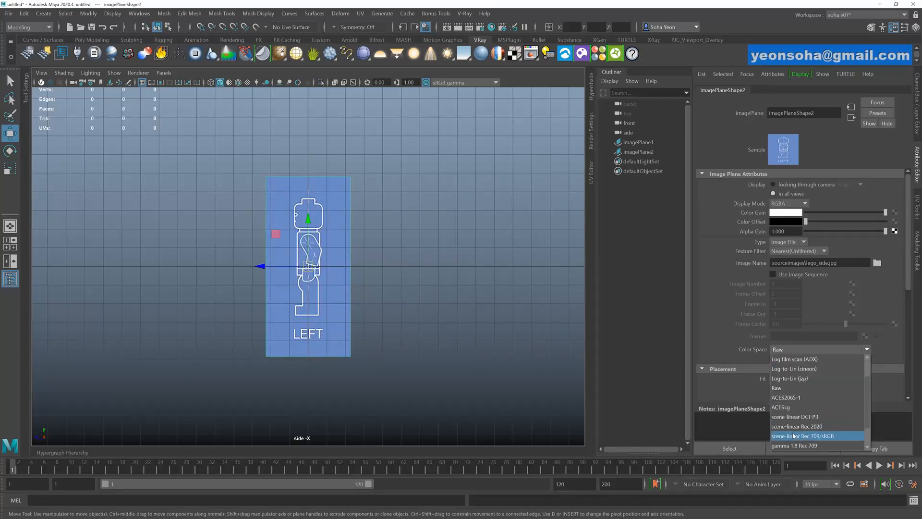
pyautogui.scroll(-1, 790, 446)
pyautogui.click(790, 447)
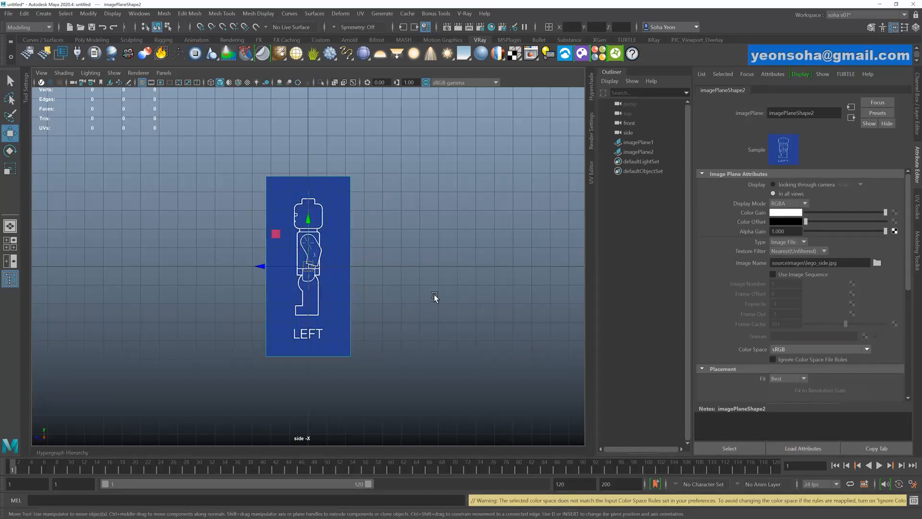
# - In perspective, move the front image plane back along Z to about -13.5 and the side image plane outward along negative X
pyautogui.hotkey('alt', 'shift', 'q')
pyautogui.keyDown('alt'); pyautogui.moveTo(440, 278); pyautogui.dragTo(358, 294); pyautogui.keyUp('alt')
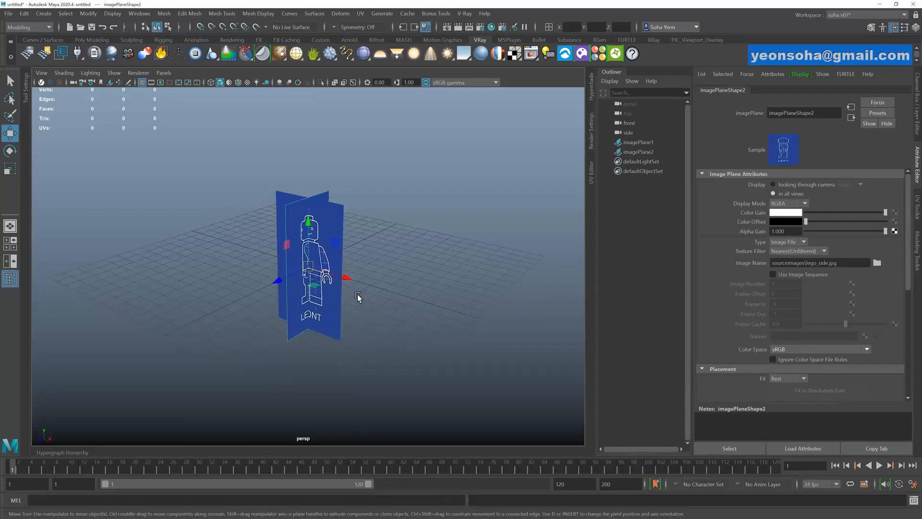
pyautogui.click(356, 307)
pyautogui.moveTo(278, 281); pyautogui.dragTo(397, 236)
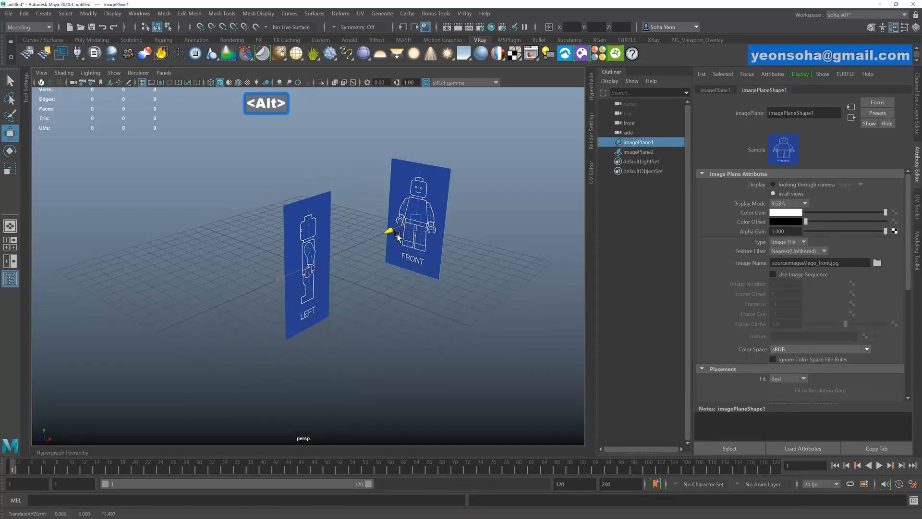
pyautogui.click(304, 230)
pyautogui.moveTo(352, 292); pyautogui.dragTo(215, 178, button='middle')
pyautogui.keyDown('alt'); pyautogui.moveTo(299, 216); pyautogui.dragTo(330, 257); pyautogui.keyUp('alt')
# - Select both image planes and raise them along Y in the front view, to about 2.656
pyautogui.click(415, 300)
pyautogui.moveTo(164, 191); pyautogui.dragTo(501, 355)
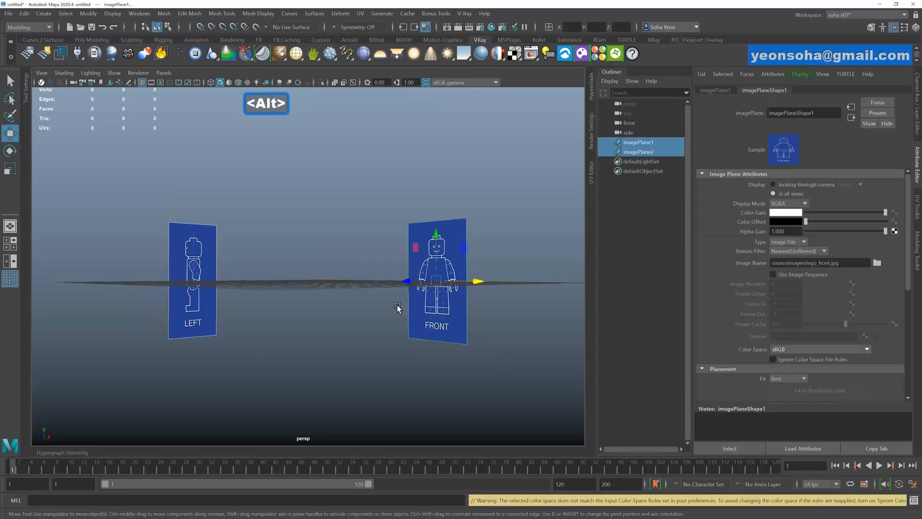
pyautogui.keyDown('alt'); pyautogui.moveTo(397, 308); pyautogui.dragTo(382, 301); pyautogui.keyUp('alt')
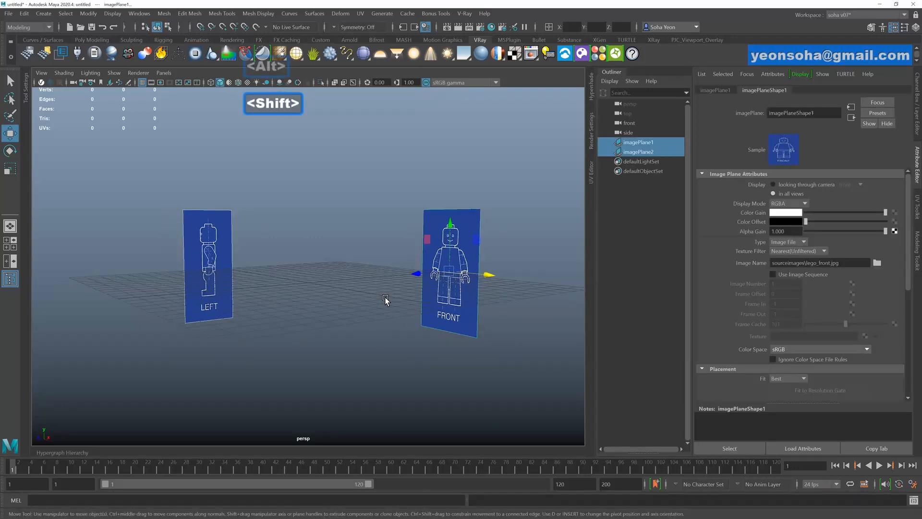
pyautogui.hotkey('shift', '3')
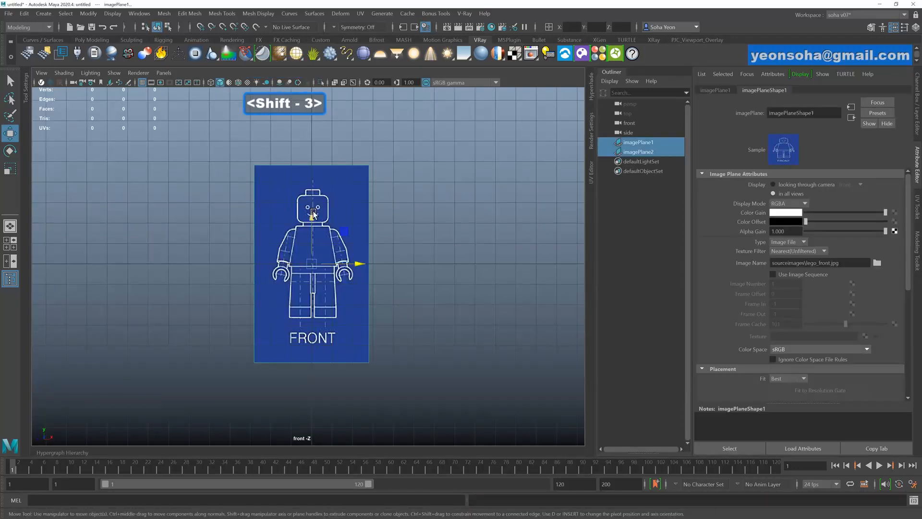
pyautogui.moveTo(312, 202); pyautogui.dragTo(318, 161)
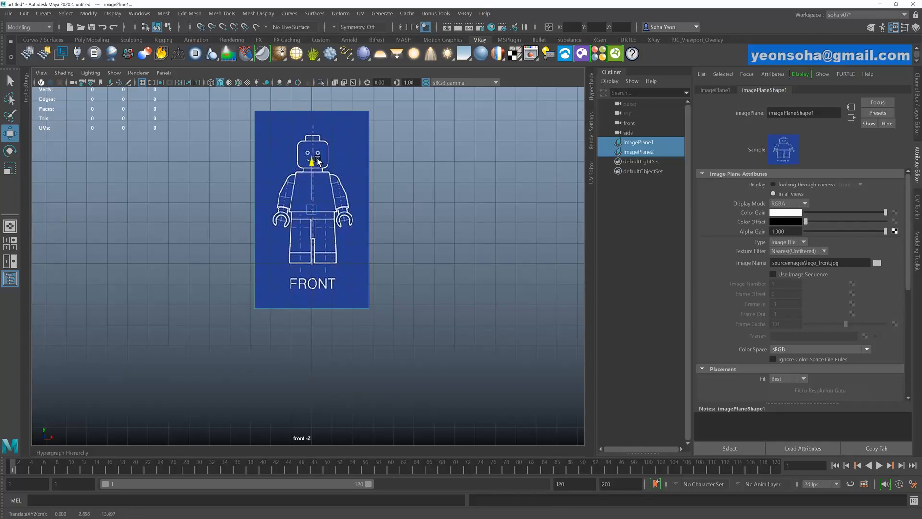
# - Put both selected image planes into a new display layer and set the layer to Reference
pyautogui.keyDown('alt'); pyautogui.moveTo(354, 319); pyautogui.dragTo(402, 304, button='right'); pyautogui.keyUp('alt')
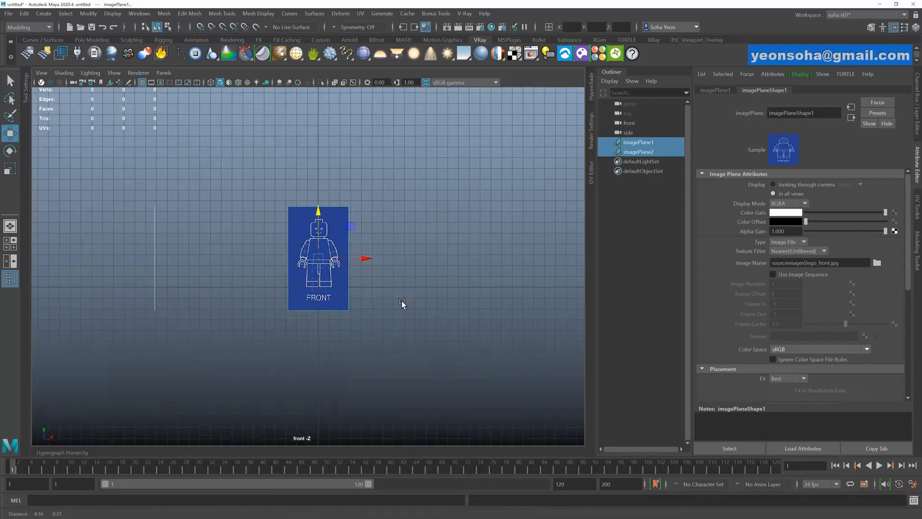
pyautogui.hotkey('alt', 'shift', 'q')
pyautogui.keyDown('alt'); pyautogui.moveTo(452, 312); pyautogui.dragTo(362, 299); pyautogui.keyUp('alt')
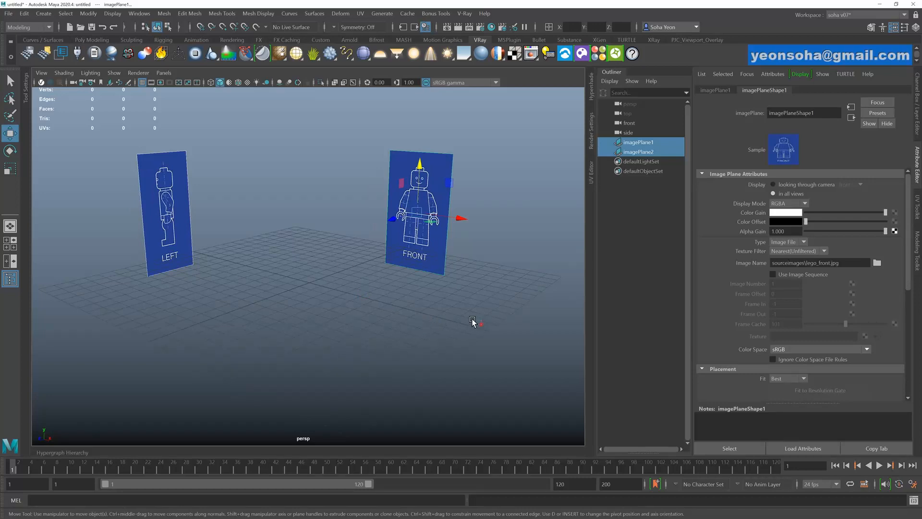
pyautogui.hotkey('ctrl', 'a')
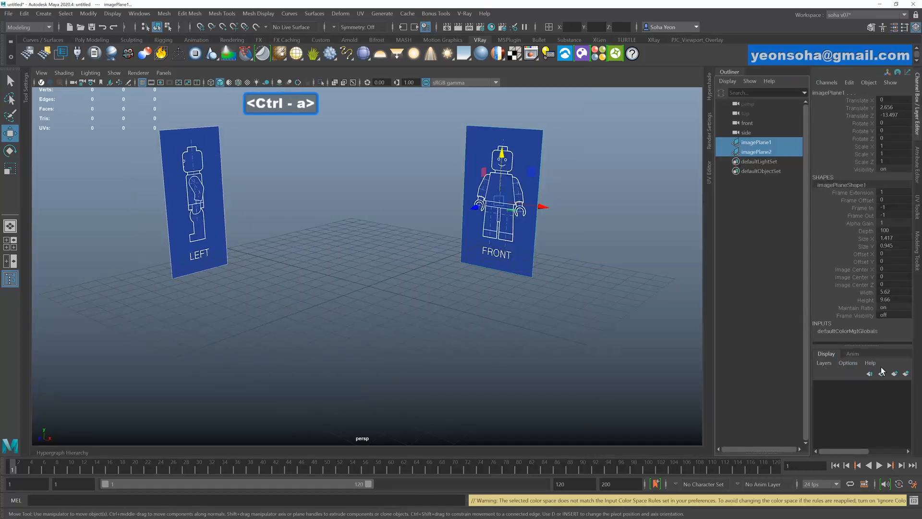
pyautogui.click(905, 374)
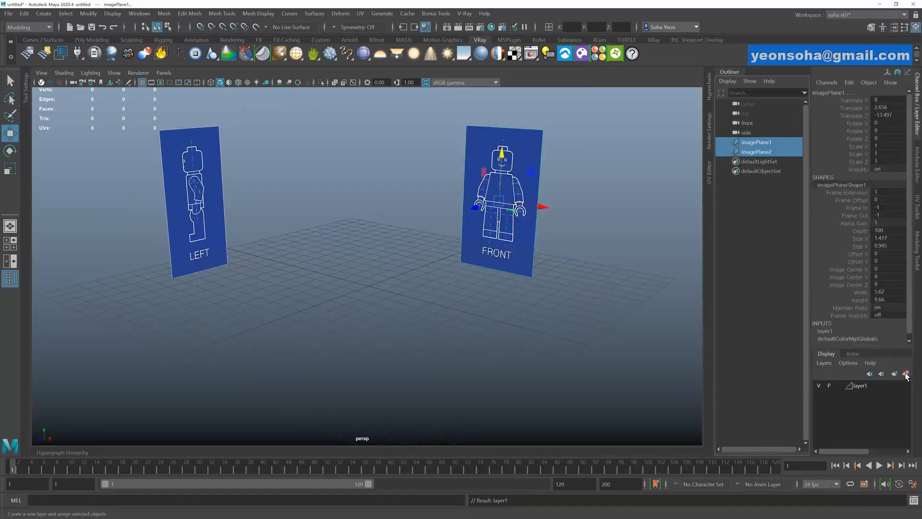
pyautogui.click(839, 385)
pyautogui.click(840, 385)
# - Rename the image planes' display layer as guide_L and clear the selection
pyautogui.doubleClick(861, 386)
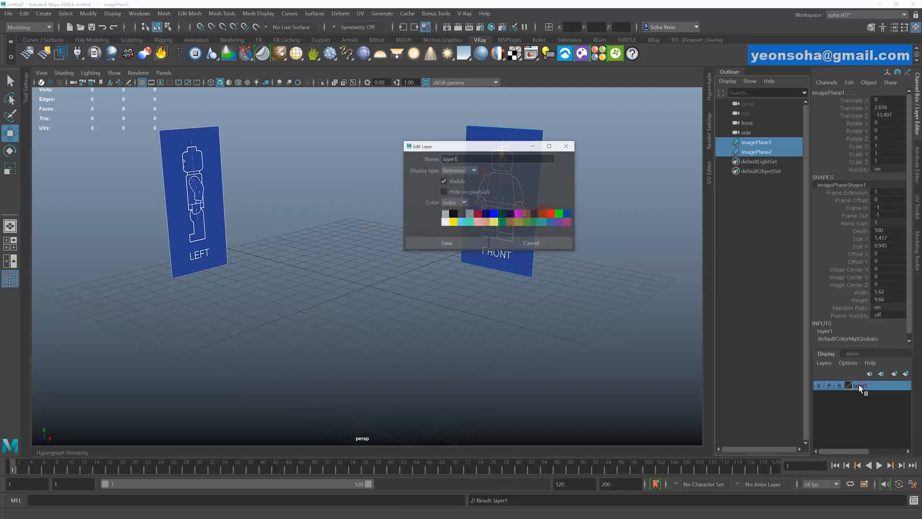
pyautogui.write('g')
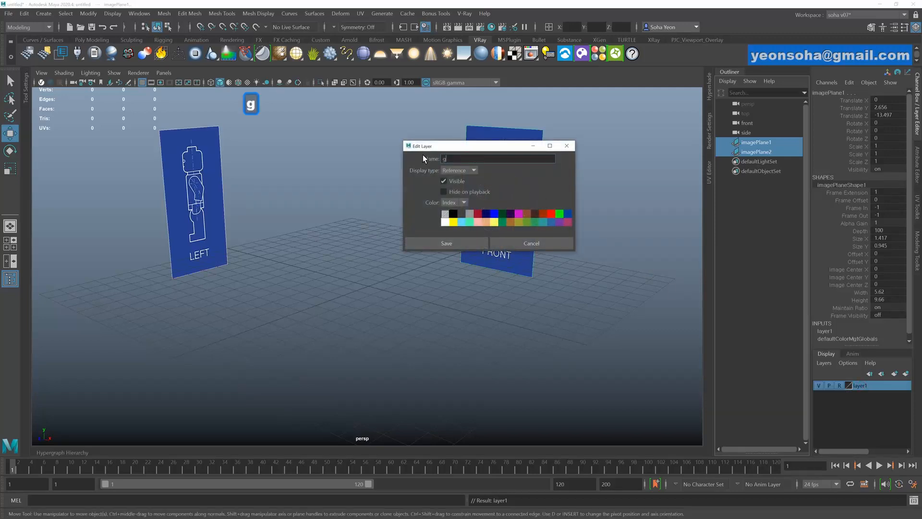
pyautogui.write('uide_L')
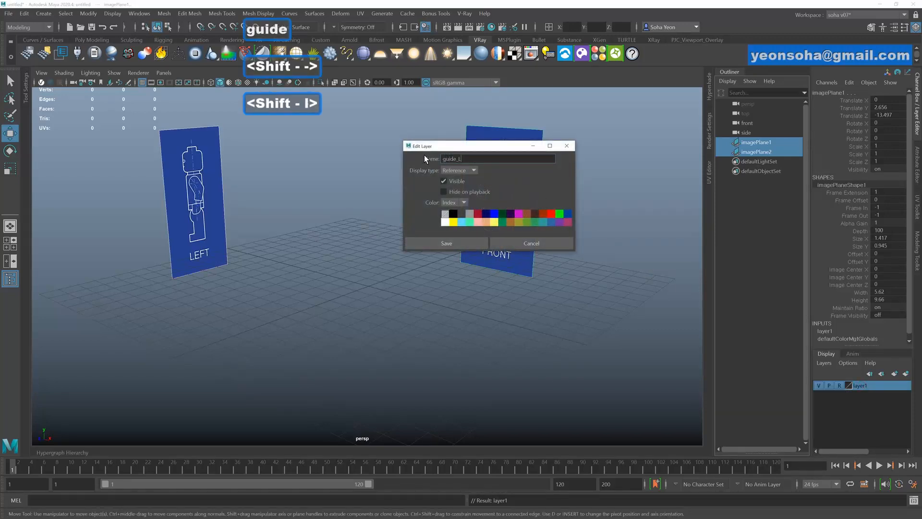
pyautogui.click(447, 244)
pyautogui.keyDown('alt'); pyautogui.moveTo(462, 270); pyautogui.dragTo(469, 336); pyautogui.keyUp('alt')
pyautogui.click(414, 217)
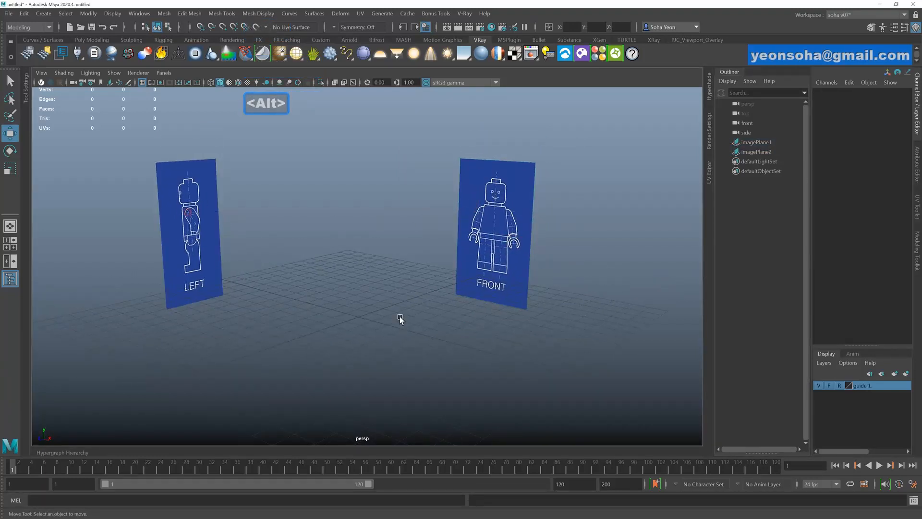
# - Save the scene as lego_a01 in Maya Binary format in the lego project's scenes folder
pyautogui.keyDown('alt'); pyautogui.moveTo(400, 317); pyautogui.dragTo(303, 264); pyautogui.keyUp('alt')
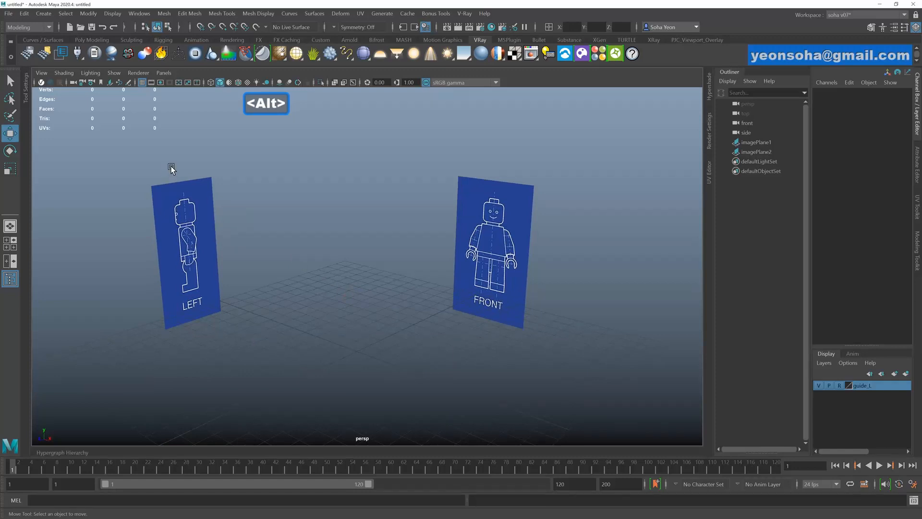
pyautogui.hotkey('shift', 'alt', 'p')
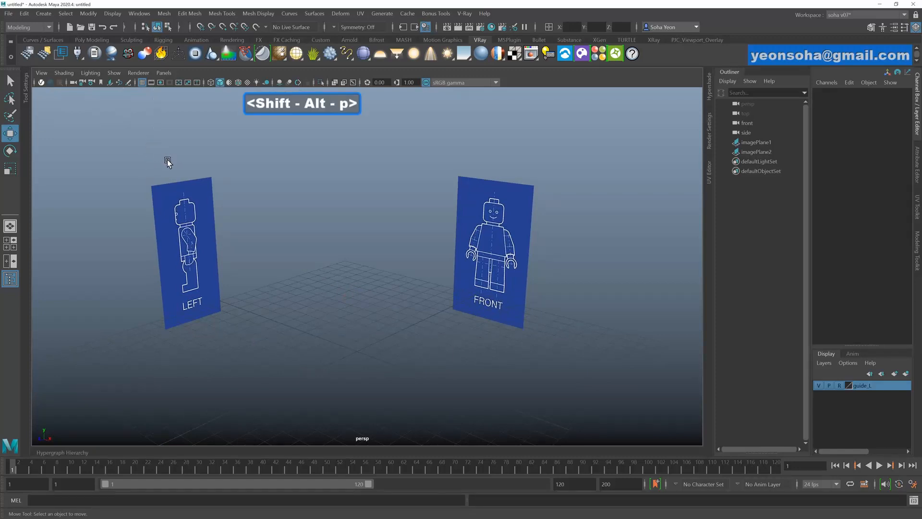
pyautogui.keyDown('alt'); pyautogui.moveTo(253, 205); pyautogui.dragTo(109, 115); pyautogui.keyUp('alt')
pyautogui.click(9, 14)
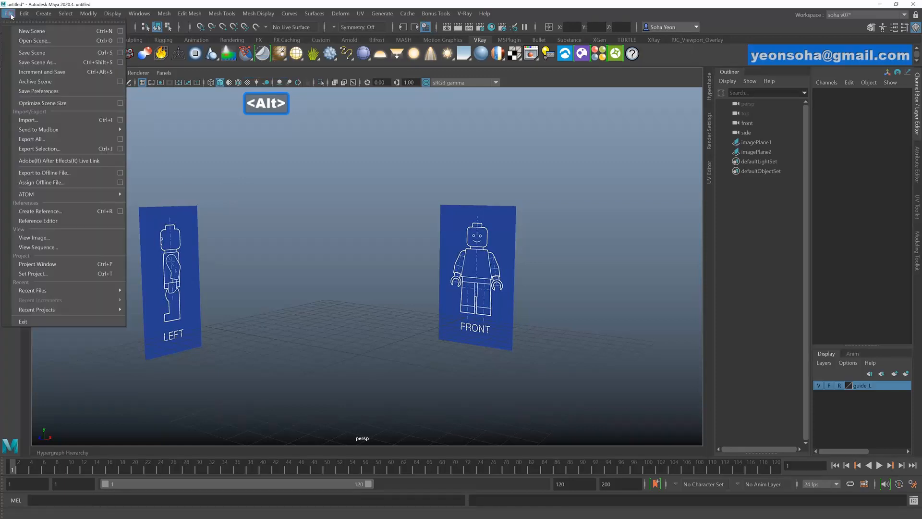
pyautogui.click(37, 54)
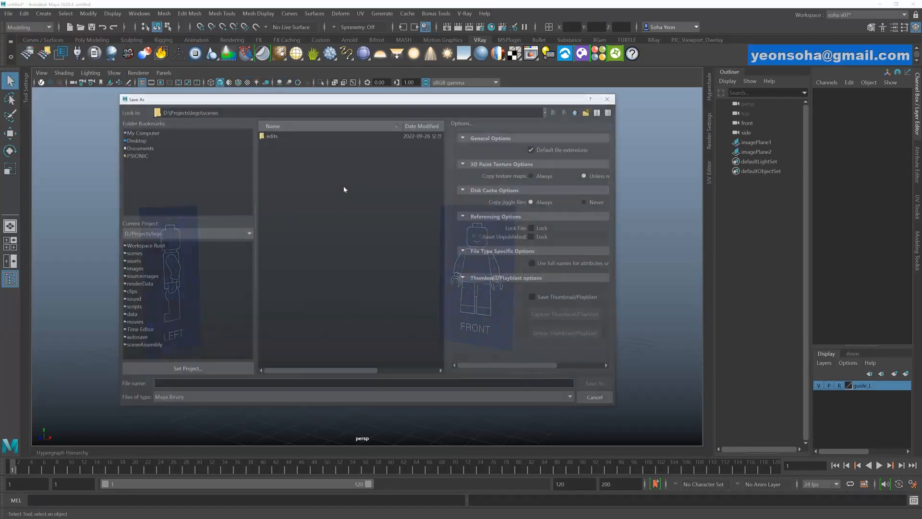
pyautogui.write('lego')
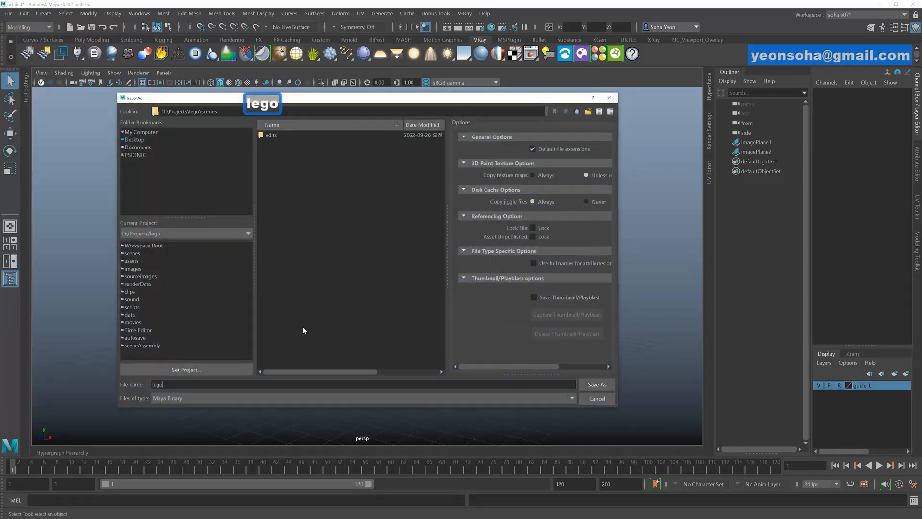
pyautogui.write('_a01')
pyautogui.press('Return')
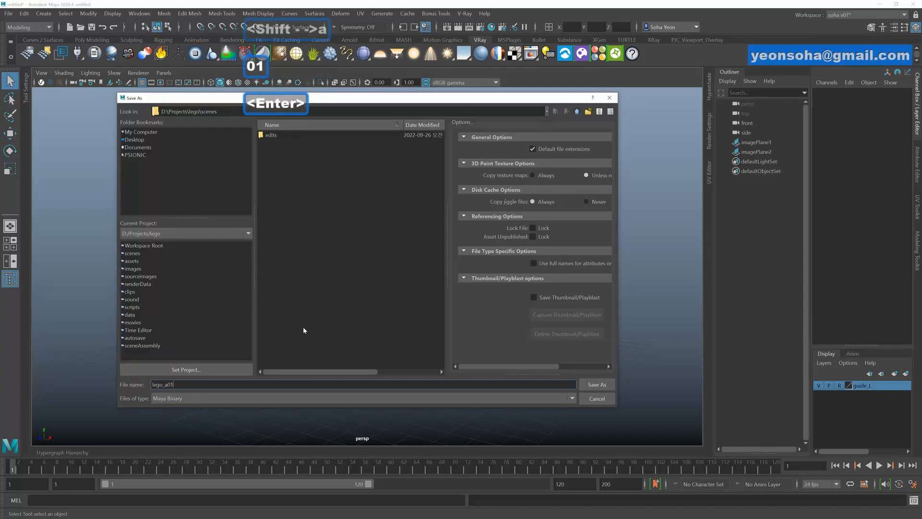
# - Create a polygon cylinder and, in the front view, raise it along Y to about 5.493 over the figure's head, in wireframe display
pyautogui.press('w')
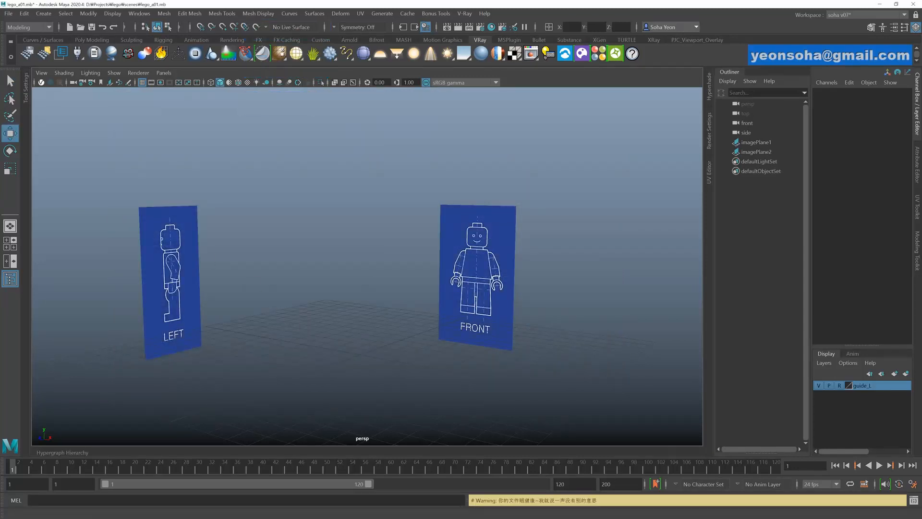
pyautogui.press('q')
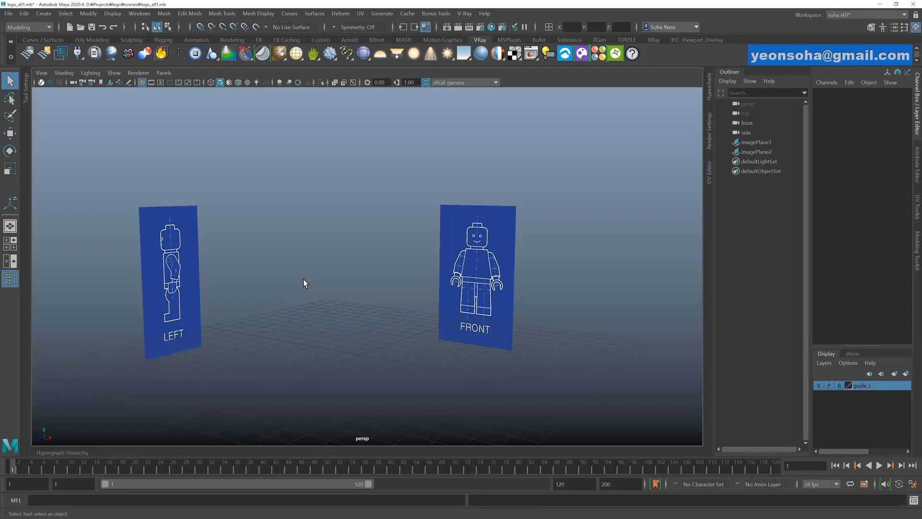
pyautogui.hotkey('shift', '3')
pyautogui.keyDown('alt'); pyautogui.moveTo(300, 284); pyautogui.dragTo(367, 254, button='right'); pyautogui.keyUp('alt')
pyautogui.scroll(1, 367, 258)
pyautogui.press('w')
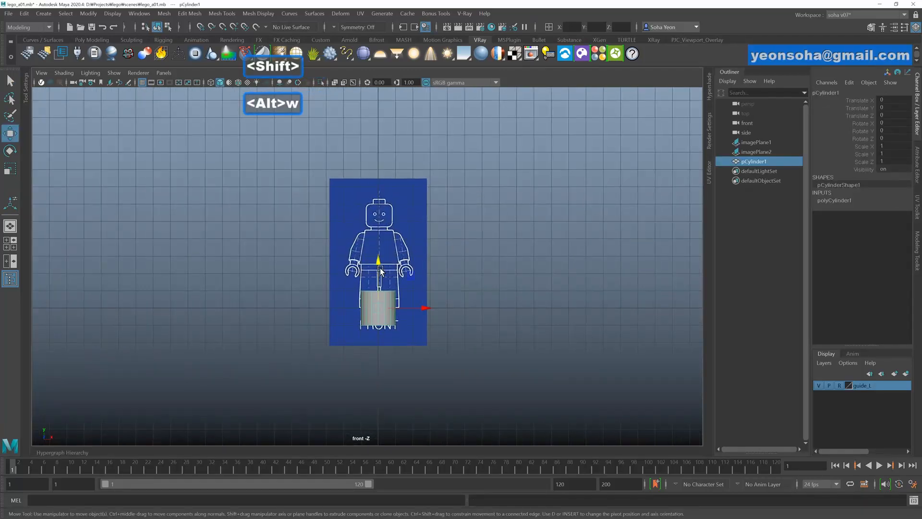
pyautogui.moveTo(380, 268); pyautogui.dragTo(379, 173)
pyautogui.press('4')
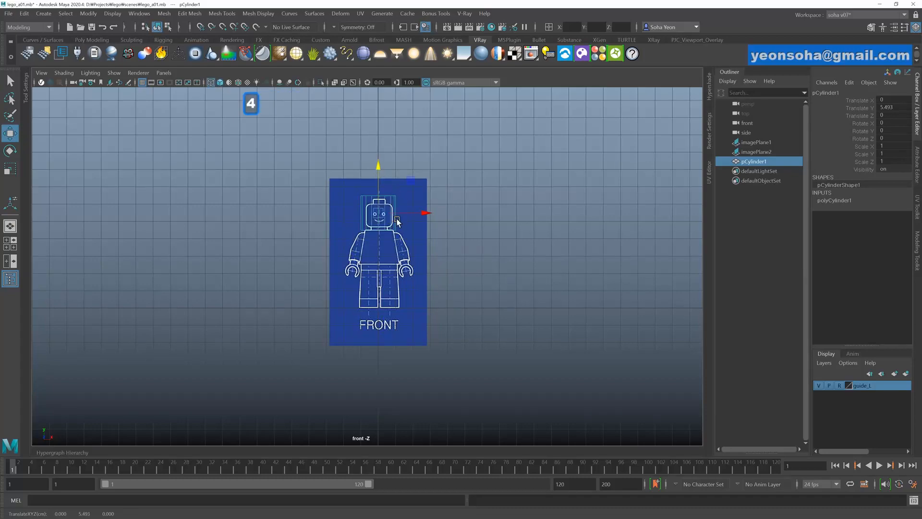
pyautogui.scroll(6, 504, 276)
pyautogui.keyDown('alt'); pyautogui.moveTo(474, 204); pyautogui.dragTo(480, 362, button='middle'); pyautogui.keyUp('alt')
pyautogui.scroll(4, 422, 157)
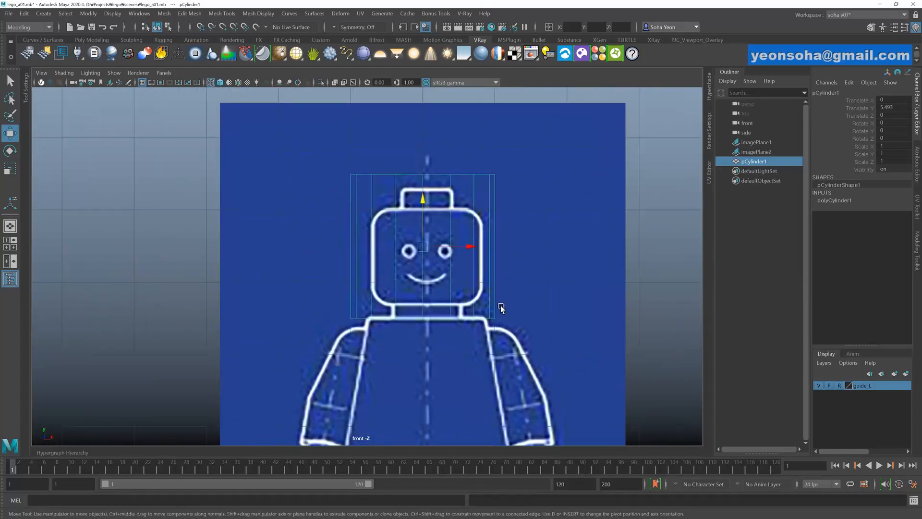
pyautogui.press('alt')
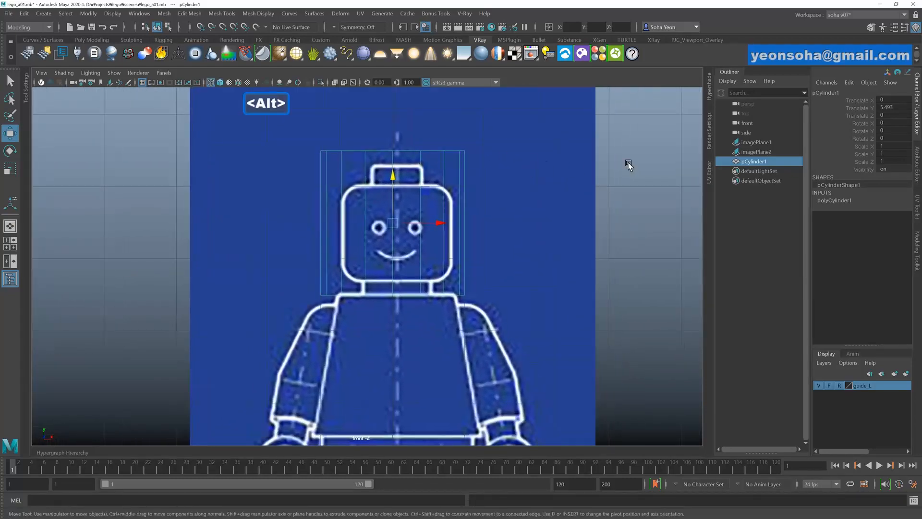
# - Rename the front image plane imagePlane1 as front_guide
pyautogui.click(749, 142)
pyautogui.scroll(-3, 544, 156)
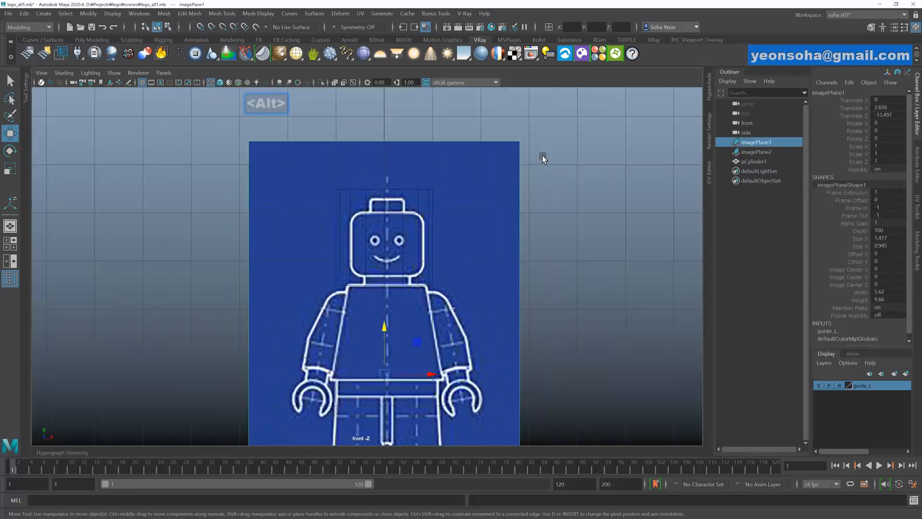
pyautogui.doubleClick(755, 143)
pyautogui.write('fro')
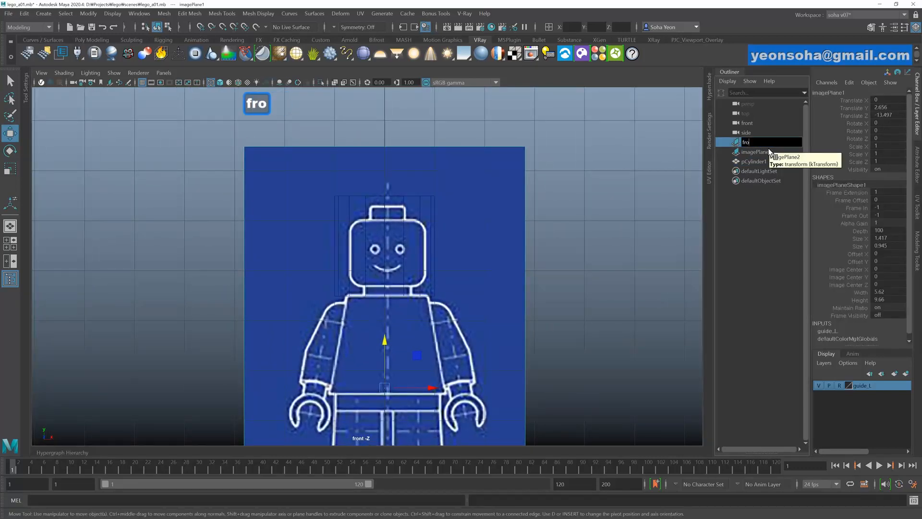
pyautogui.write('nt_guide')
pyautogui.press('Return')
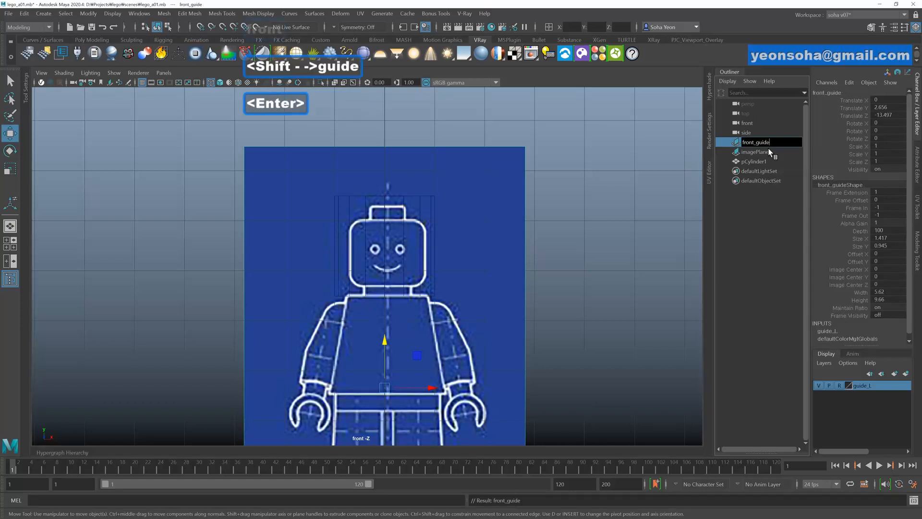
# - Rename the side image plane imagePlane2 as side_guide
pyautogui.doubleClick(768, 151)
pyautogui.write('s')
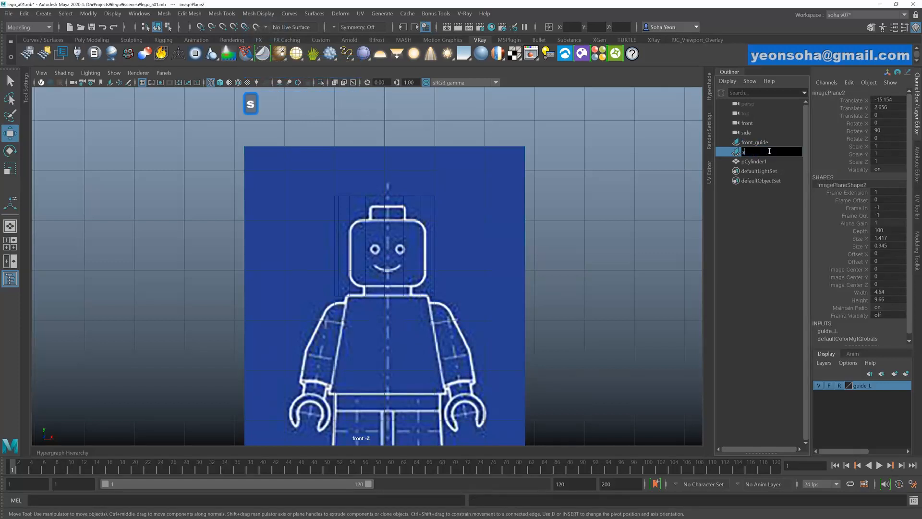
pyautogui.write('ide_gui')
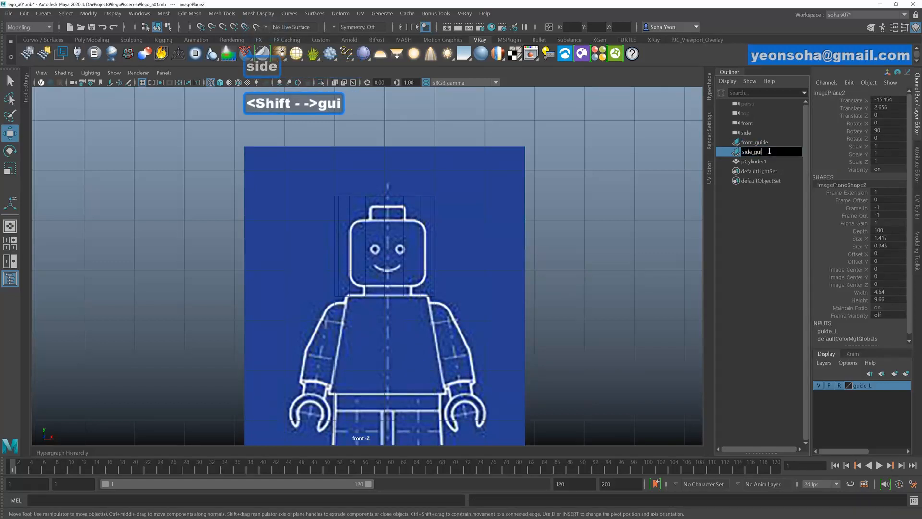
pyautogui.write('de')
pyautogui.press('Return')
# - Shift front_guide along X to about -0.058 to centre the blueprint figure on the vertical grid axis
pyautogui.click(750, 142)
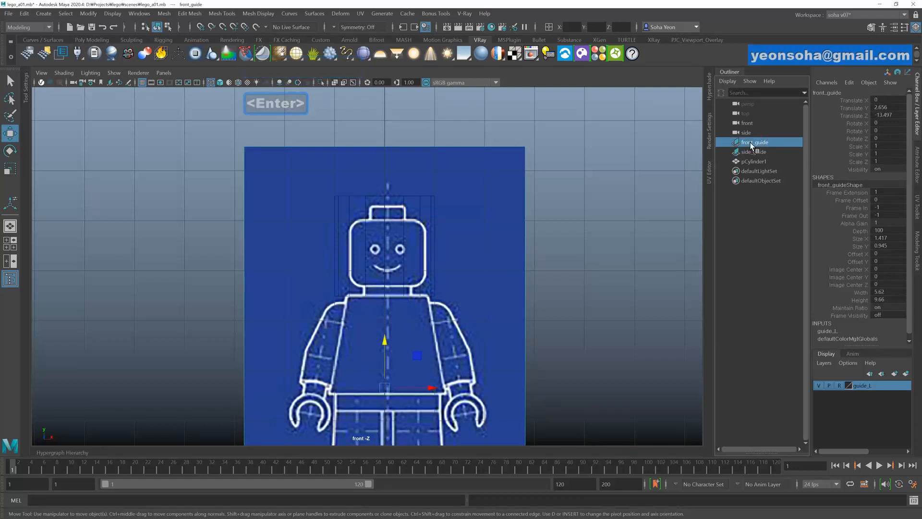
pyautogui.moveTo(430, 377); pyautogui.dragTo(427, 382)
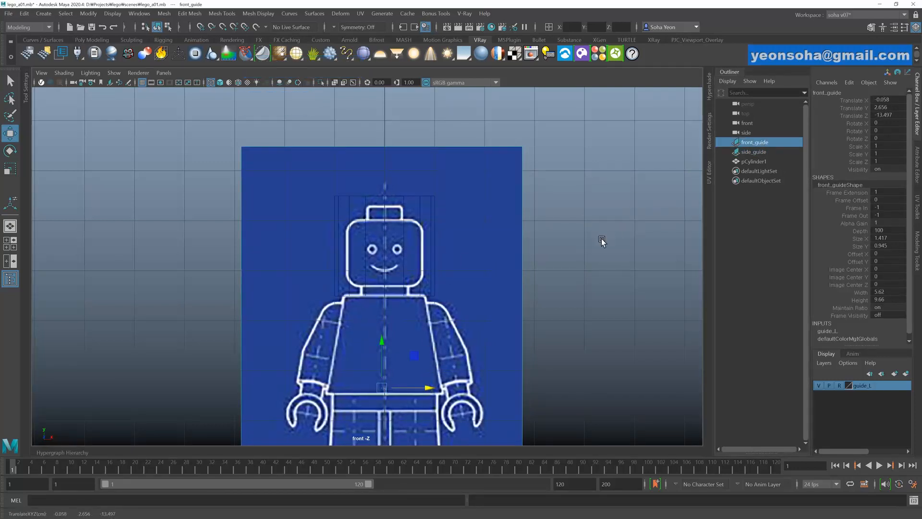
# - Set the cylinder's radius to 0.77 and height to 1.29 to fit the head outline
pyautogui.click(425, 240)
pyautogui.scroll(3, 448, 238)
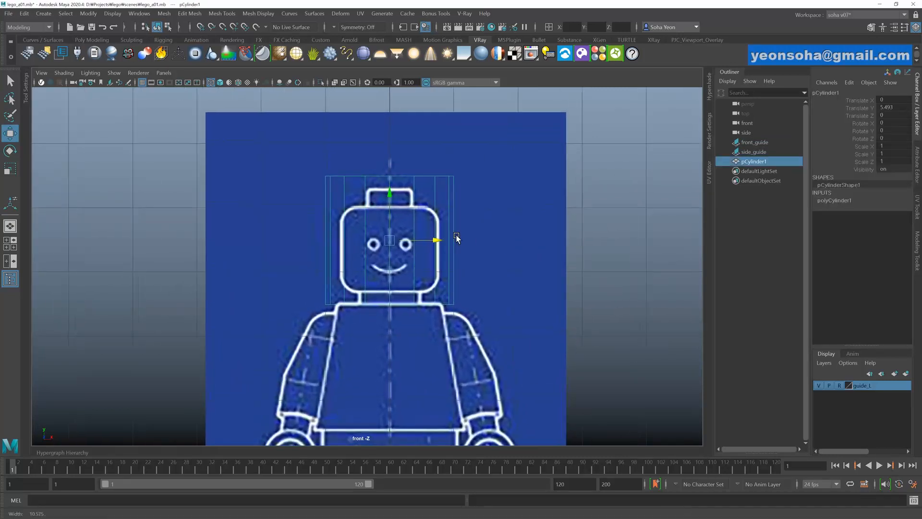
pyautogui.press('t')
pyautogui.scroll(2, 459, 212)
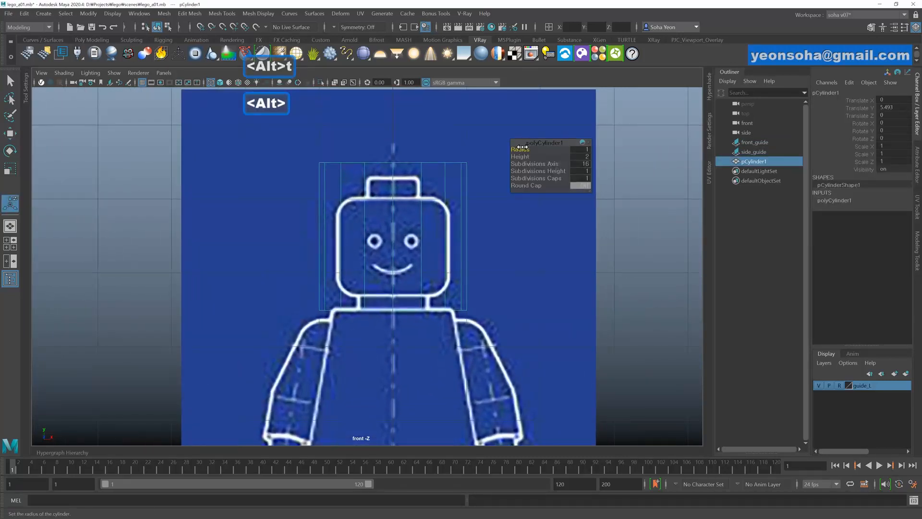
pyautogui.moveTo(523, 150); pyautogui.dragTo(507, 158)
pyautogui.press('ctrl')
pyautogui.press('ctrl')
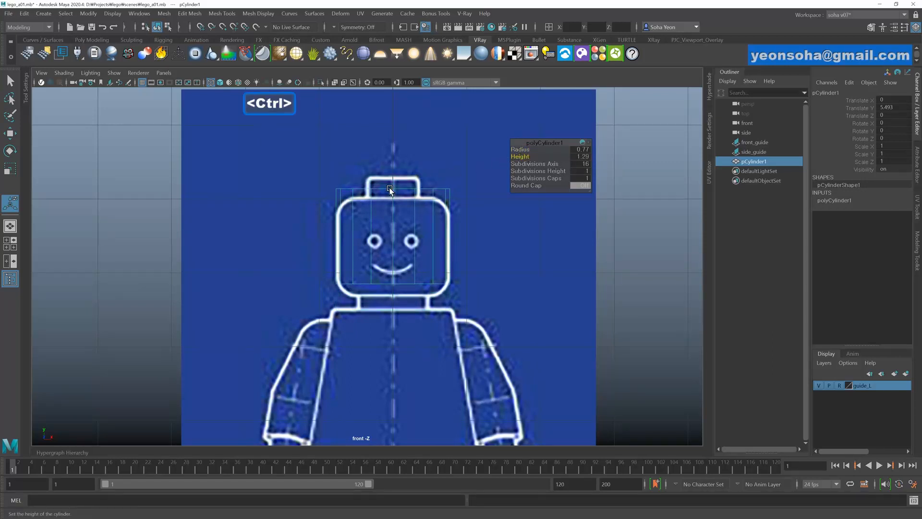
# - Lower the cylinder along Y to about 5.366 and set its height to 1.33 to match the head outline
pyautogui.press('w')
pyautogui.moveTo(393, 193); pyautogui.dragTo(392, 199)
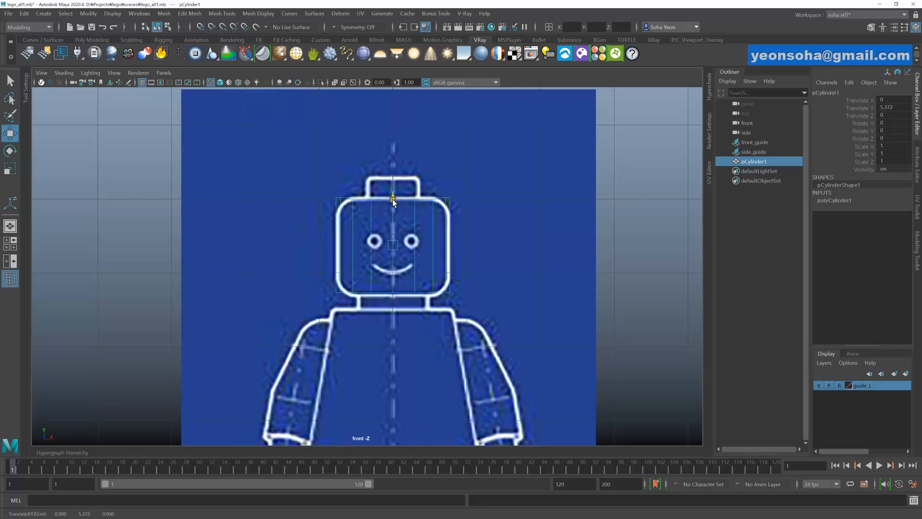
pyautogui.press('t')
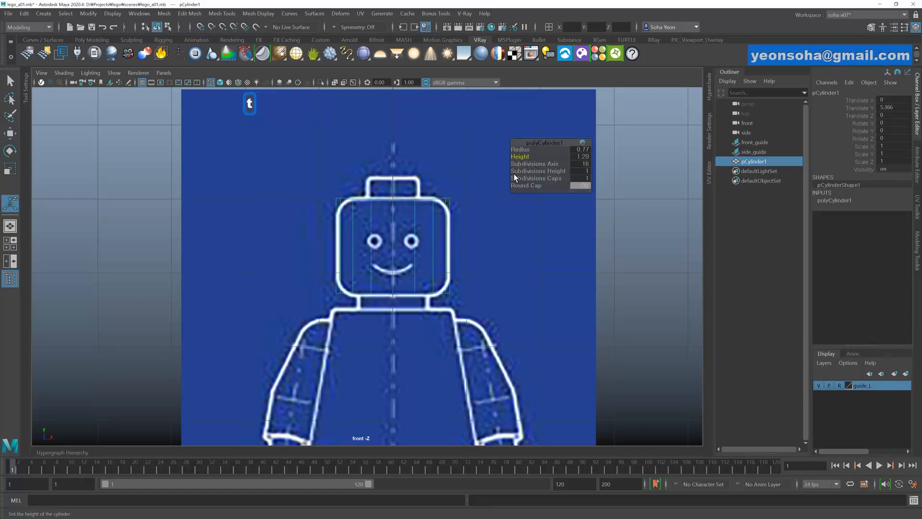
pyautogui.press('ctrl')
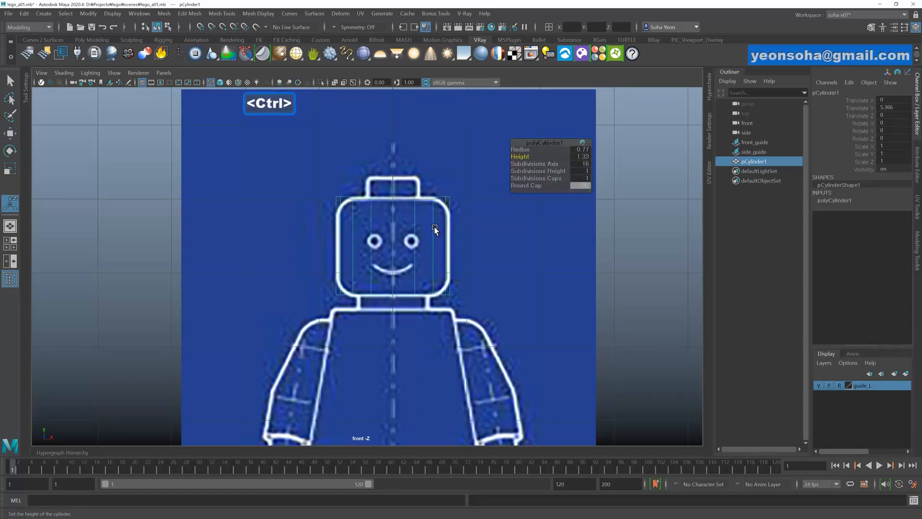
# - In the shaded perspective view, bevel the cylinder's top and bottom rim edges
pyautogui.scroll(1, 435, 227)
pyautogui.keyDown('alt'); pyautogui.moveTo(435, 227); pyautogui.dragTo(446, 225, button='middle'); pyautogui.keyUp('alt')
pyautogui.scroll(4, 484, 231)
pyautogui.hotkey('alt', 'shift', 'q')
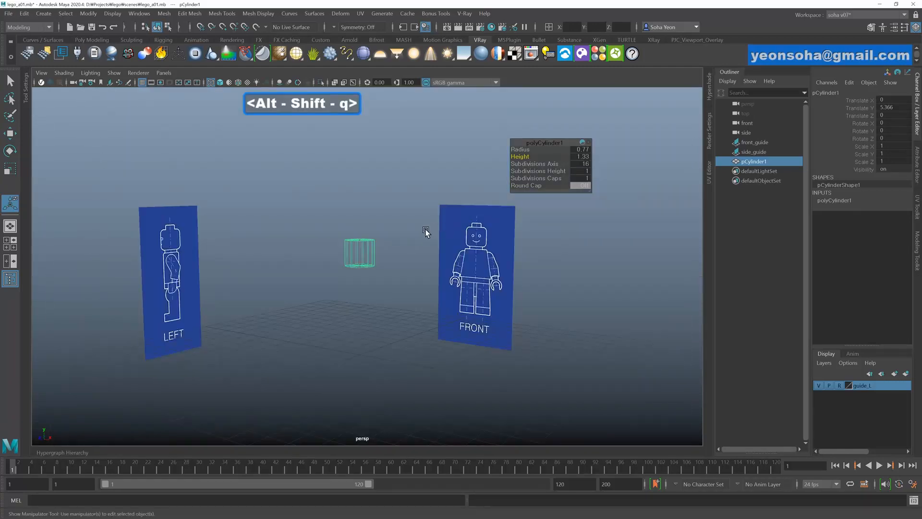
pyautogui.press('f')
pyautogui.moveTo(410, 239)
pyautogui.keyDown('alt'); pyautogui.mouseDown()
pyautogui.moveTo(403, 273)
pyautogui.moveTo(439, 266)
pyautogui.moveTo(323, 243)
pyautogui.moveTo(370, 240)
pyautogui.moveTo(414, 264)
pyautogui.moveTo(410, 254)
pyautogui.mouseUp(); pyautogui.keyUp('alt')
pyautogui.press('5')
pyautogui.press('u')
pyautogui.hotkey('shift', 'b')
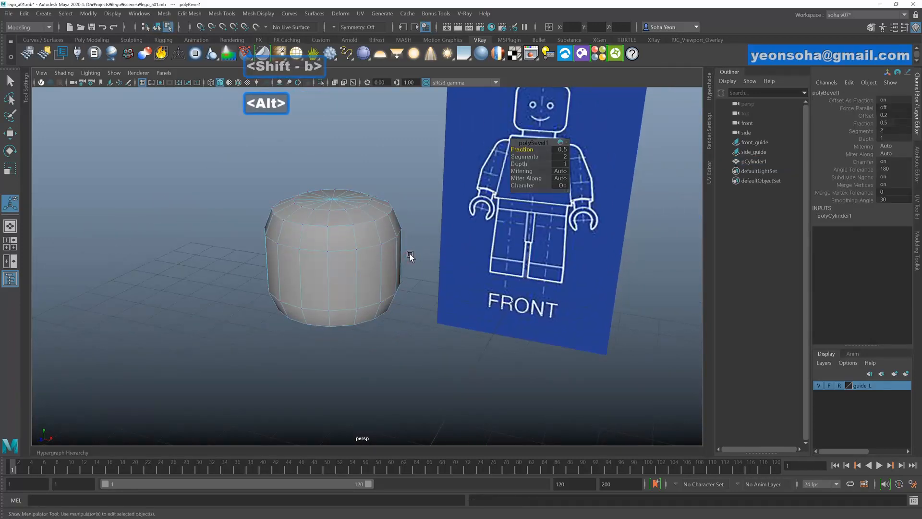
# - Set the bevel's fraction to 0.31 and segments to 4, comparing it with the head outline in the front wireframe view
pyautogui.hotkey('shift', '3')
pyautogui.keyDown('alt'); pyautogui.moveTo(419, 226); pyautogui.dragTo(375, 253, button='middle'); pyautogui.keyUp('alt')
pyautogui.keyDown('alt'); pyautogui.moveTo(376, 252); pyautogui.dragTo(458, 241, button='right'); pyautogui.keyUp('alt')
pyautogui.press('4')
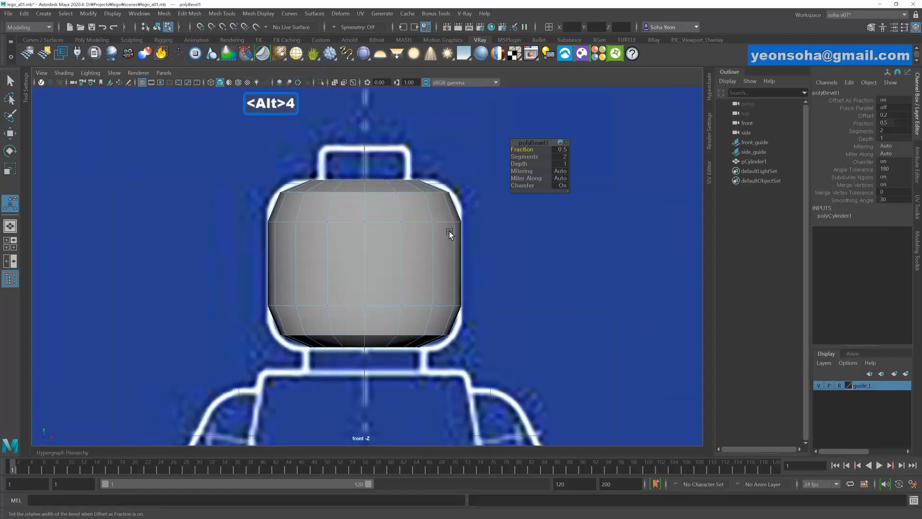
pyautogui.moveTo(520, 150); pyautogui.dragTo(532, 157)
pyautogui.press('ctrl')
pyautogui.keyDown('alt'); pyautogui.moveTo(447, 233); pyautogui.dragTo(480, 235, button='right'); pyautogui.keyUp('alt')
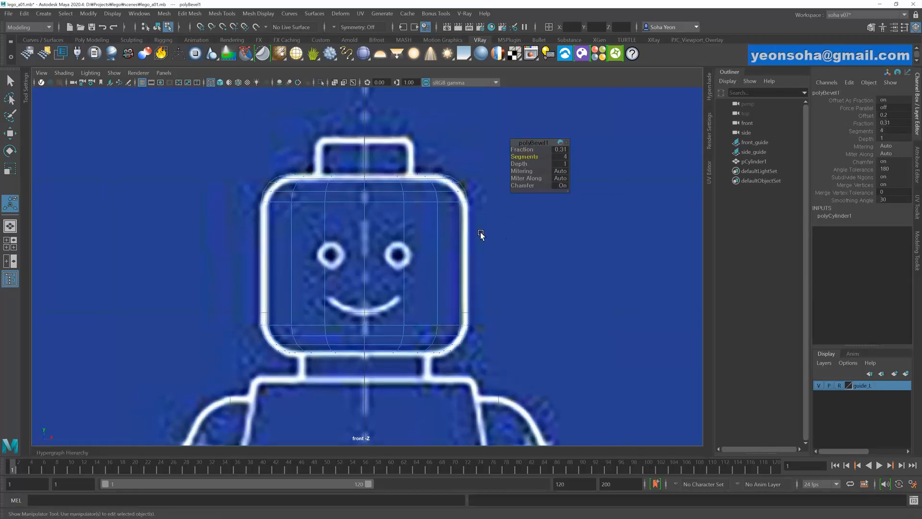
# - Set the bevel's fraction to 0.38 to match the head's rounded corners, and return to the perspective view
pyautogui.keyDown('alt'); pyautogui.moveTo(443, 226); pyautogui.dragTo(444, 197, button='middle'); pyautogui.keyUp('alt')
pyautogui.keyDown('alt'); pyautogui.moveTo(448, 201); pyautogui.dragTo(479, 206, button='right'); pyautogui.keyUp('alt')
pyautogui.keyDown('alt'); pyautogui.moveTo(460, 205); pyautogui.dragTo(463, 230, button='middle'); pyautogui.keyUp('alt')
pyautogui.keyDown('alt'); pyautogui.moveTo(469, 230); pyautogui.dragTo(491, 231, button='right'); pyautogui.keyUp('alt')
pyautogui.moveTo(522, 152); pyautogui.dragTo(525, 150)
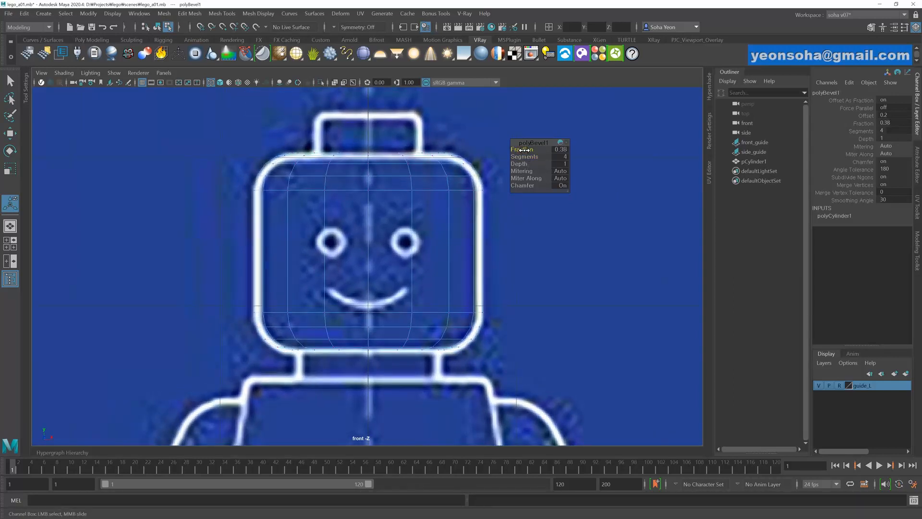
pyautogui.press('ctrl')
pyautogui.hotkey('alt', 'shift', 'q')
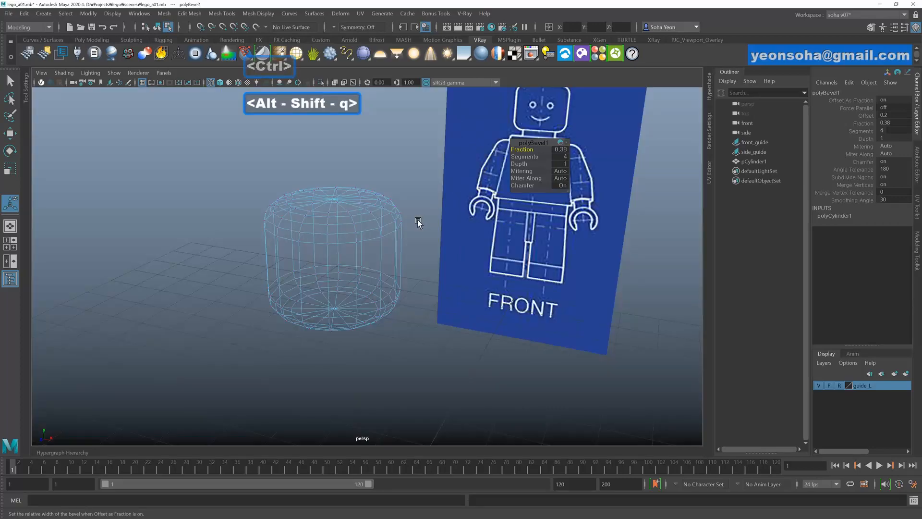
# - Select the faces of the cylinder's top cap and extrude them, with the stud outline framed in the front view
pyautogui.hotkey('alt', '1')
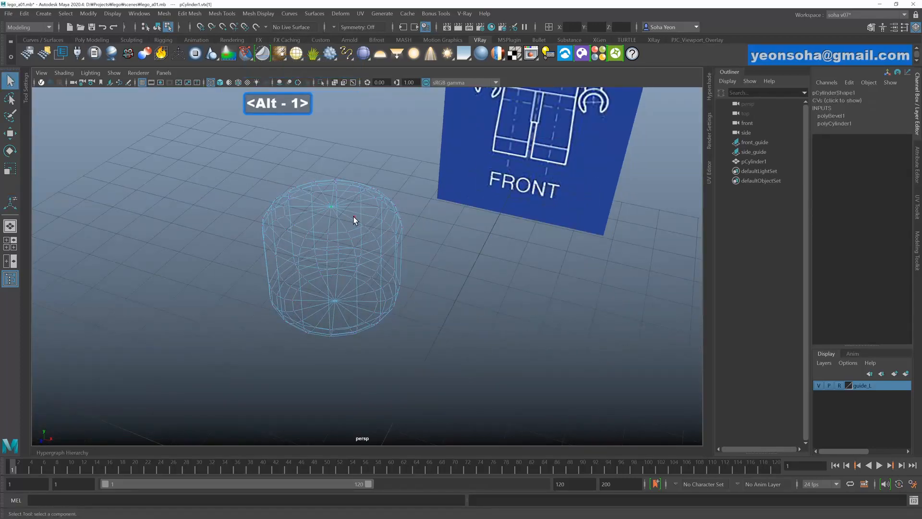
pyautogui.keyDown('alt'); pyautogui.moveTo(354, 220); pyautogui.dragTo(400, 231); pyautogui.keyUp('alt')
pyautogui.hotkey('ctrl', '3')
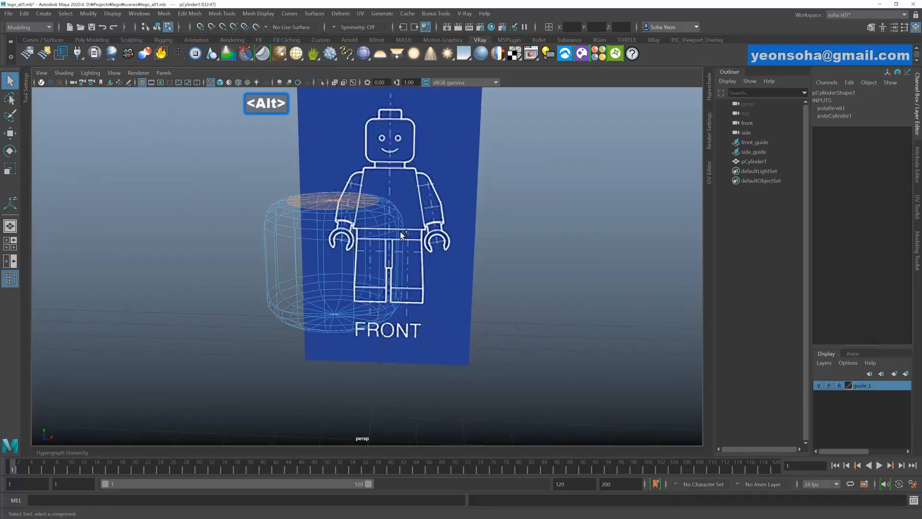
pyautogui.hotkey('shift', '3')
pyautogui.hotkey('ctrl', 'e')
pyautogui.keyDown('alt'); pyautogui.scroll(3, 413, 230); pyautogui.keyUp('alt')
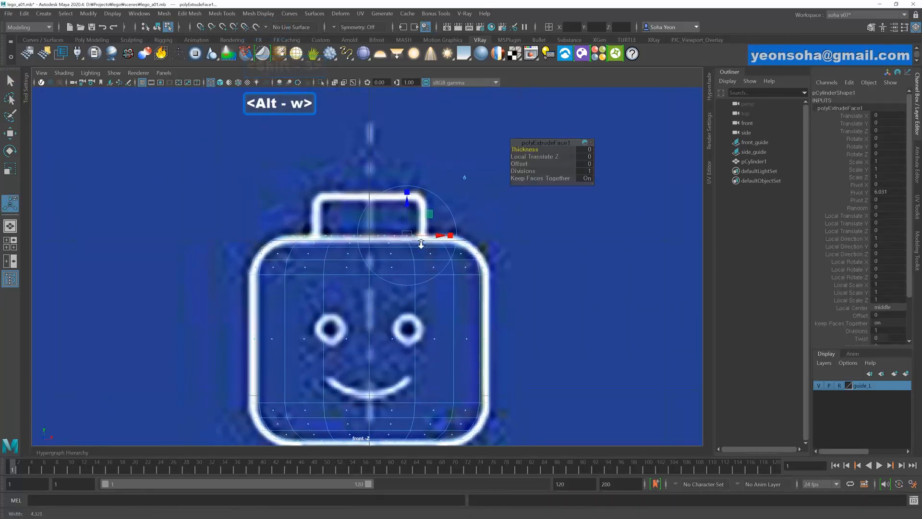
# - Try to raise the extruded top faces by a local Z translation of about 0.093, check them in shaded perspective, and undo it
pyautogui.moveTo(411, 204); pyautogui.dragTo(411, 201)
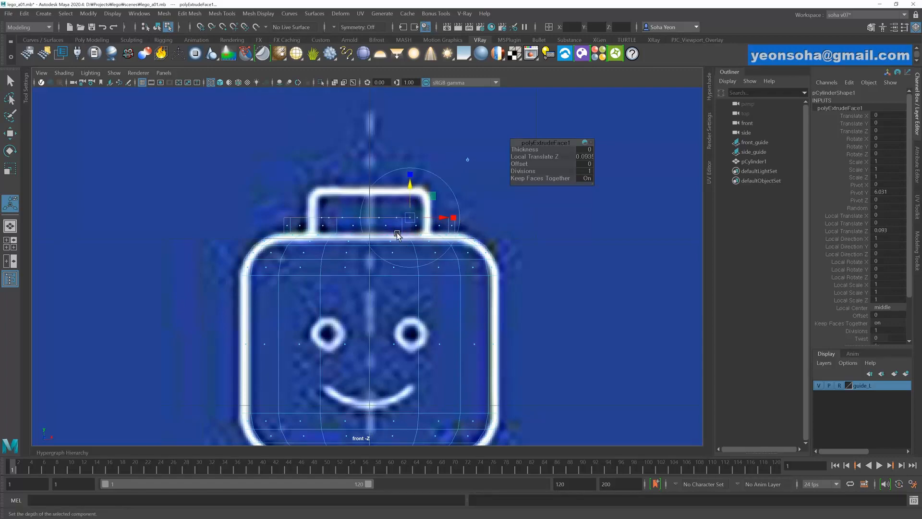
pyautogui.keyDown('alt'); pyautogui.moveTo(397, 234); pyautogui.dragTo(451, 240, button='right'); pyautogui.keyUp('alt')
pyautogui.hotkey('alt', 'shift', 'q')
pyautogui.keyDown('alt'); pyautogui.moveTo(375, 243); pyautogui.dragTo(369, 253); pyautogui.keyUp('alt')
pyautogui.moveTo(368, 253)
pyautogui.keyDown('alt'); pyautogui.mouseDown(button='right')
pyautogui.moveTo(438, 262)
pyautogui.moveTo(514, 178)
pyautogui.mouseUp(button='right'); pyautogui.keyUp('alt')
pyautogui.press('5')
pyautogui.hotkey('ctrl', 'z')
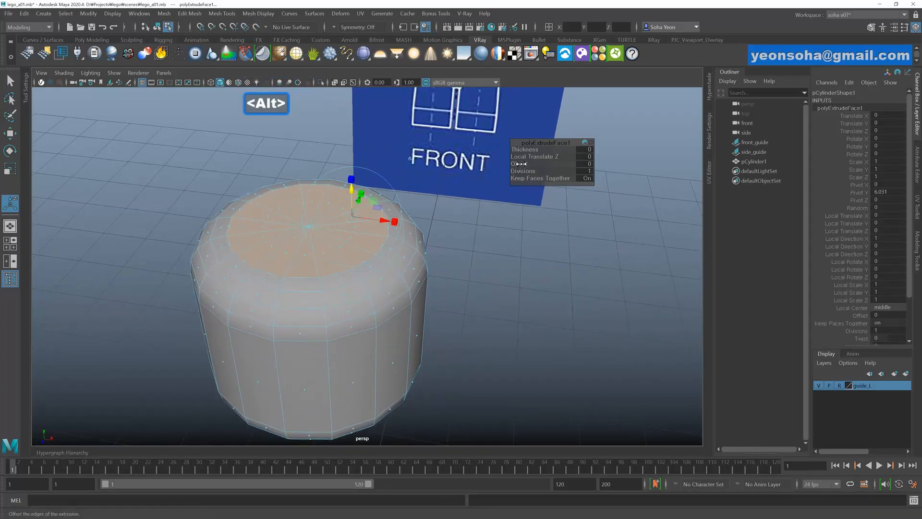
# - Inset the extruded top faces with an offset of 0.144, comparing them with the stud's width in the front wireframe view
pyautogui.moveTo(522, 164); pyautogui.dragTo(534, 163)
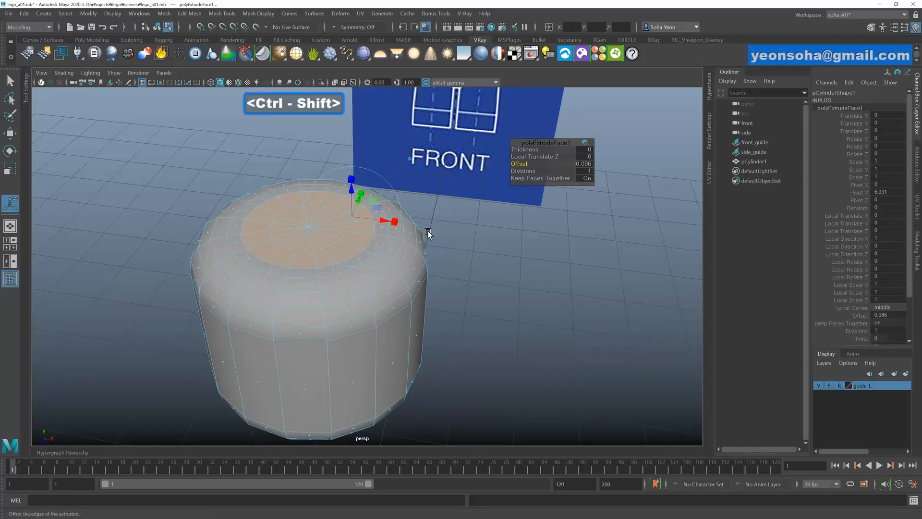
pyautogui.keyDown('alt'); pyautogui.moveTo(392, 243); pyautogui.dragTo(395, 236); pyautogui.keyUp('alt')
pyautogui.hotkey('shift', '3')
pyautogui.scroll(8, 376, 231)
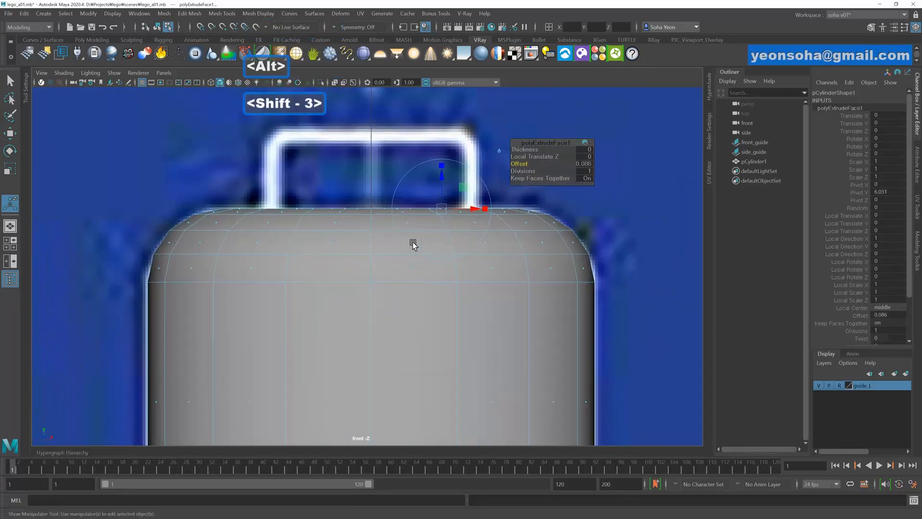
pyautogui.press('4')
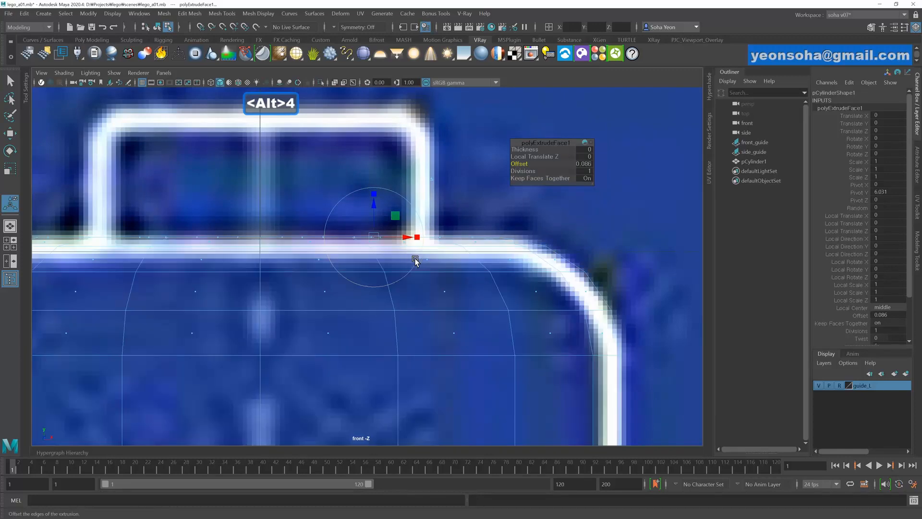
pyautogui.scroll(5, 383, 267)
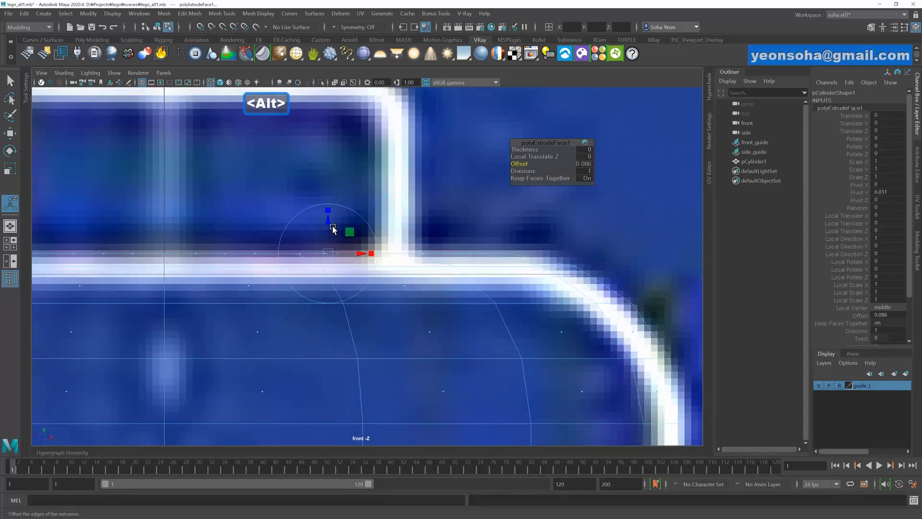
pyautogui.moveTo(329, 224); pyautogui.dragTo(328, 216)
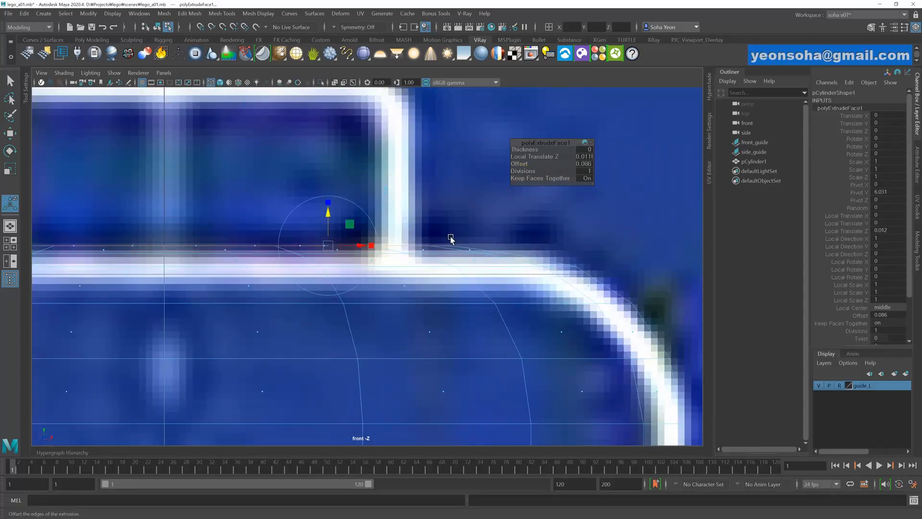
pyautogui.hotkey('ctrl', 'z')
pyautogui.moveTo(529, 166); pyautogui.dragTo(531, 164)
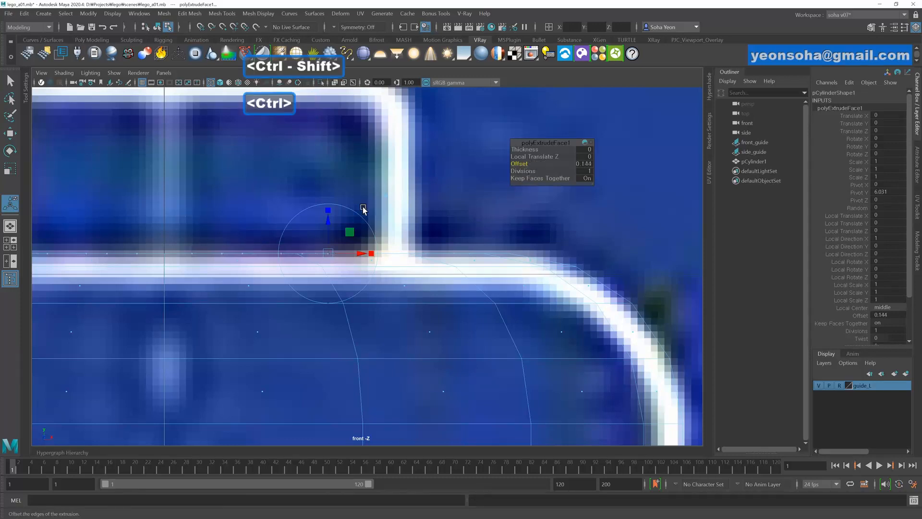
pyautogui.moveTo(326, 224); pyautogui.dragTo(329, 206)
pyautogui.hotkey('ctrl', 'z')
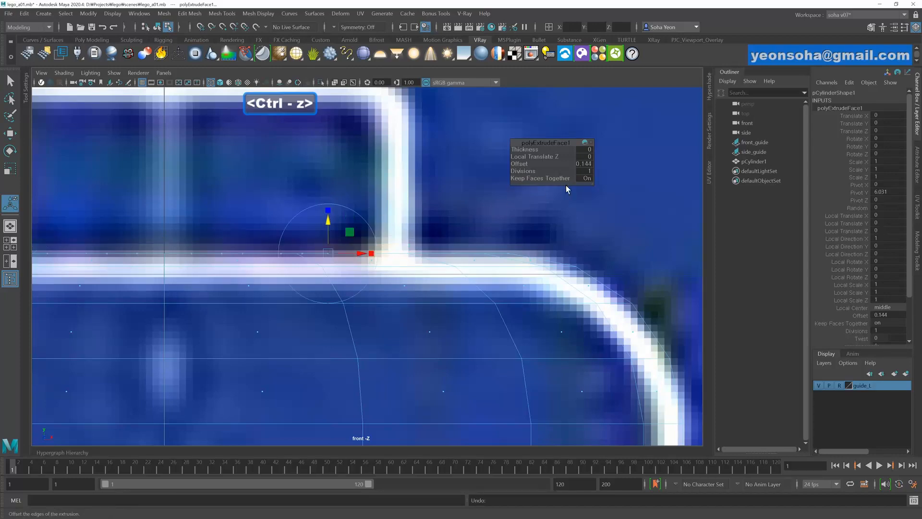
# - Extrude the inset top faces again by a local Z translation of about 0.279 to match the stud's height
pyautogui.scroll(-6, 460, 245)
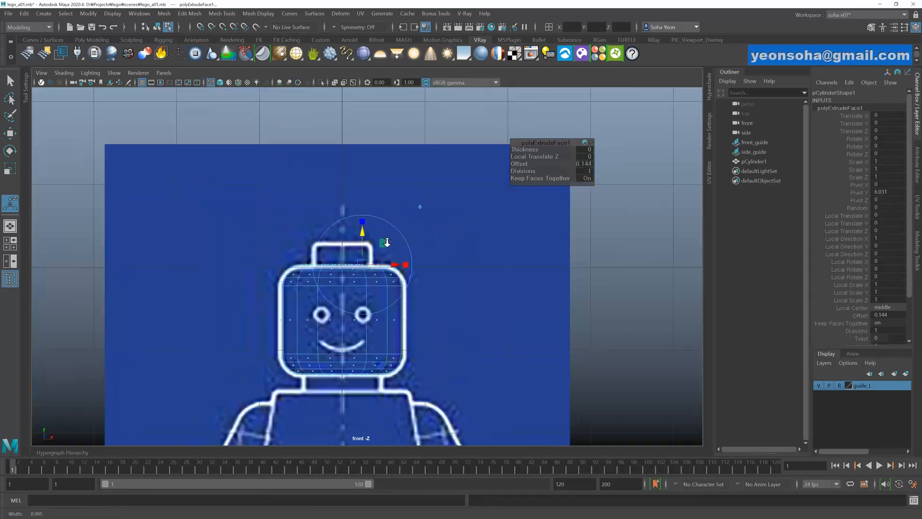
pyautogui.scroll(8, 460, 245)
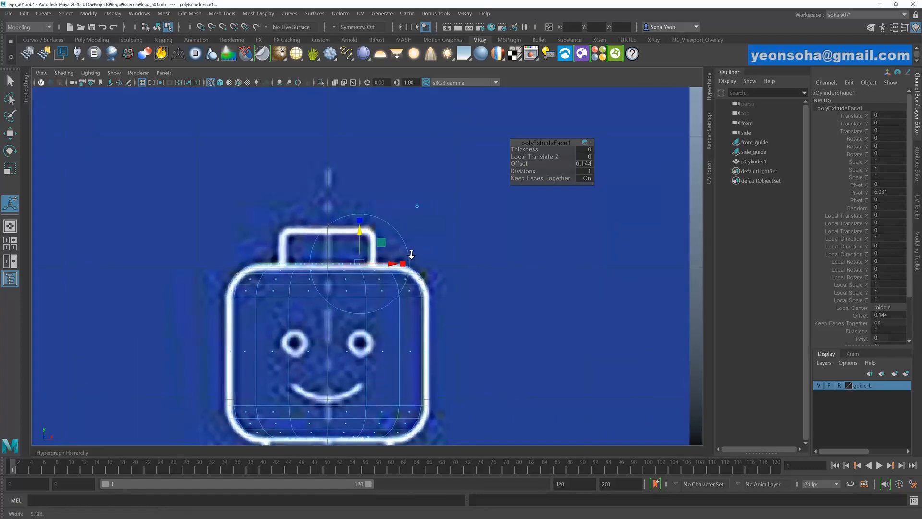
pyautogui.hotkey('alt', 'w')
pyautogui.keyDown('shift'); pyautogui.moveTo(346, 226); pyautogui.dragTo(356, 201); pyautogui.keyUp('shift')
# - Bevel the top of the raised stud in the shaded perspective view
pyautogui.hotkey('alt', 'shift', 'q')
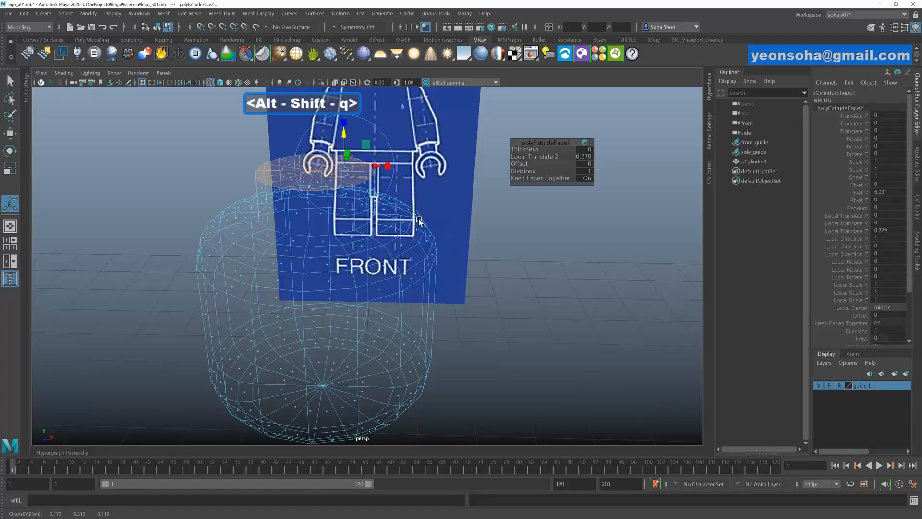
pyautogui.keyDown('alt'); pyautogui.moveTo(420, 221); pyautogui.dragTo(395, 229); pyautogui.keyUp('alt')
pyautogui.press('5')
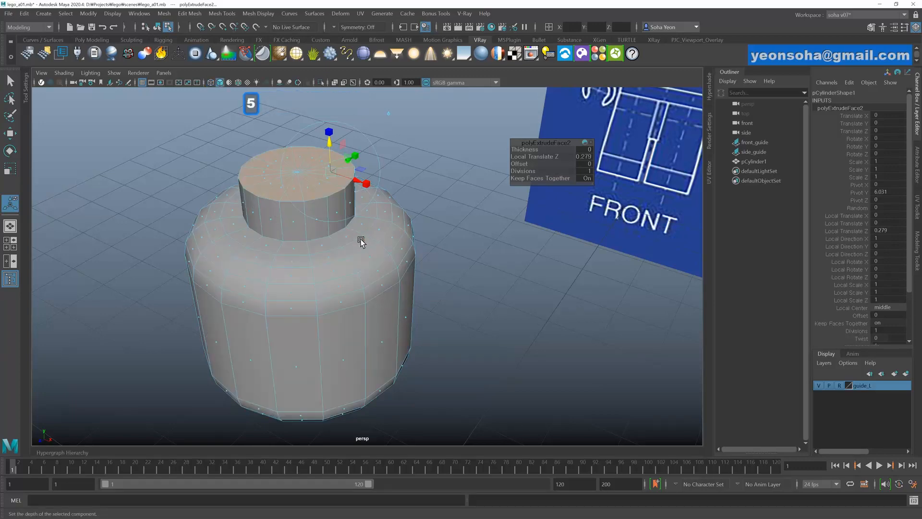
pyautogui.keyDown('alt'); pyautogui.moveTo(360, 240); pyautogui.dragTo(391, 261, button='right'); pyautogui.keyUp('alt')
pyautogui.moveTo(391, 261)
pyautogui.keyDown('alt'); pyautogui.mouseDown()
pyautogui.moveTo(354, 216)
pyautogui.moveTo(382, 251)
pyautogui.mouseUp(); pyautogui.keyUp('alt')
pyautogui.hotkey('shift', 'b')
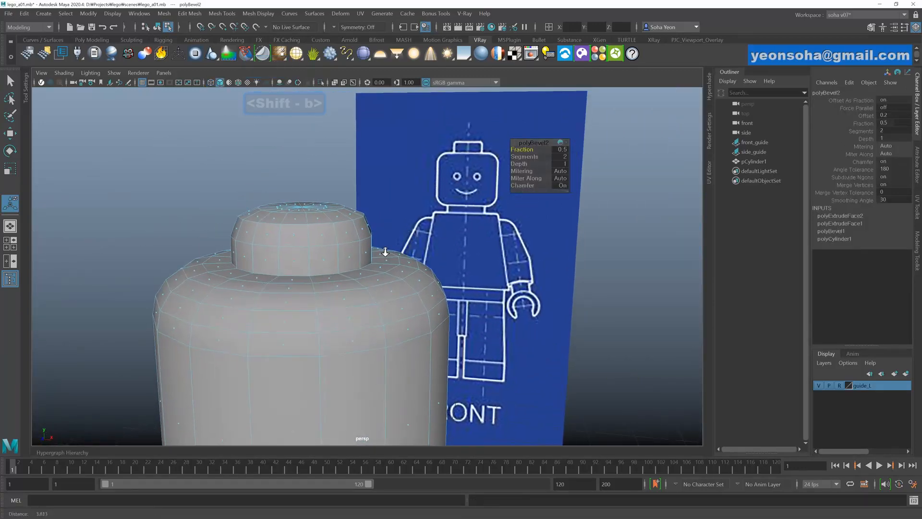
# - Set the stud bevel's fraction to 0.22 to match the outline's small rounded corners in the front wireframe view
pyautogui.hotkey('shift', '3')
pyautogui.keyDown('alt'); pyautogui.moveTo(382, 246); pyautogui.dragTo(494, 192, button='right'); pyautogui.keyUp('alt')
pyautogui.press('4')
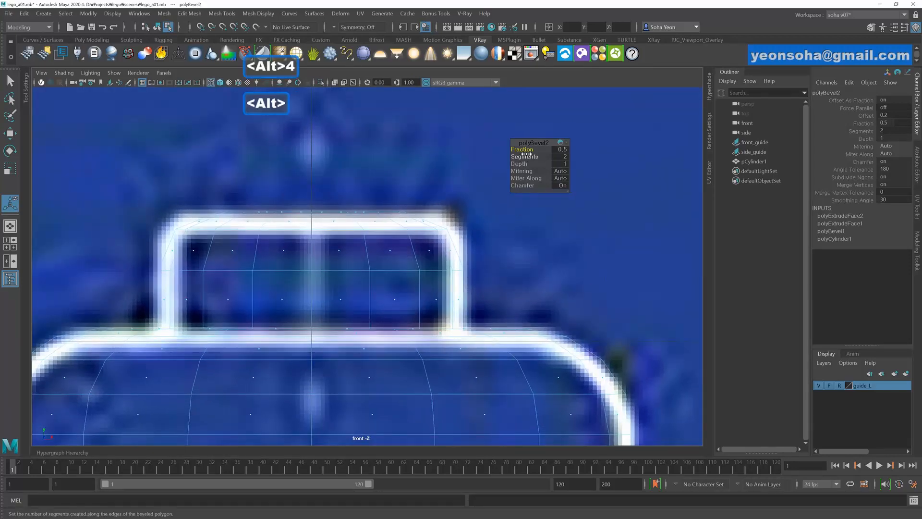
pyautogui.moveTo(529, 149); pyautogui.dragTo(521, 149)
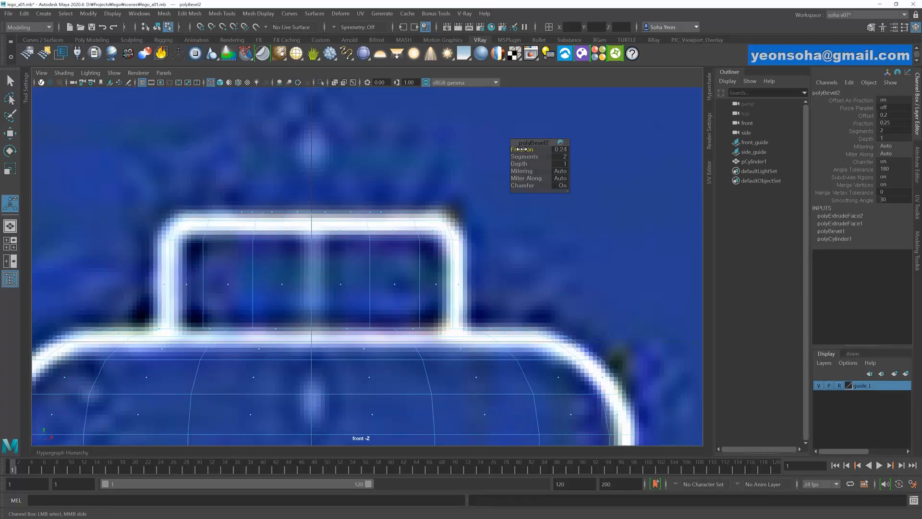
pyautogui.press('ctrl')
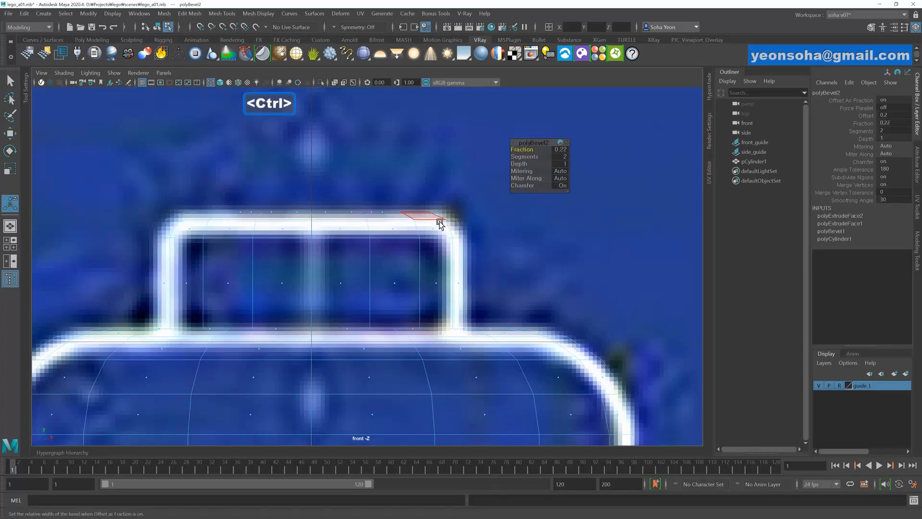
pyautogui.keyDown('alt'); pyautogui.moveTo(470, 320); pyautogui.dragTo(597, 288, button='middle'); pyautogui.keyUp('alt')
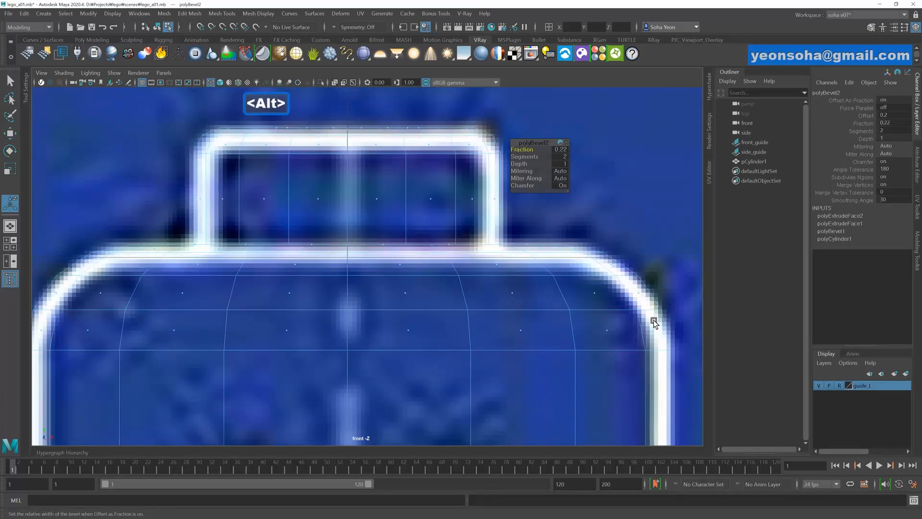
pyautogui.keyDown('alt'); pyautogui.moveTo(630, 321); pyautogui.dragTo(453, 251, button='right'); pyautogui.keyUp('alt')
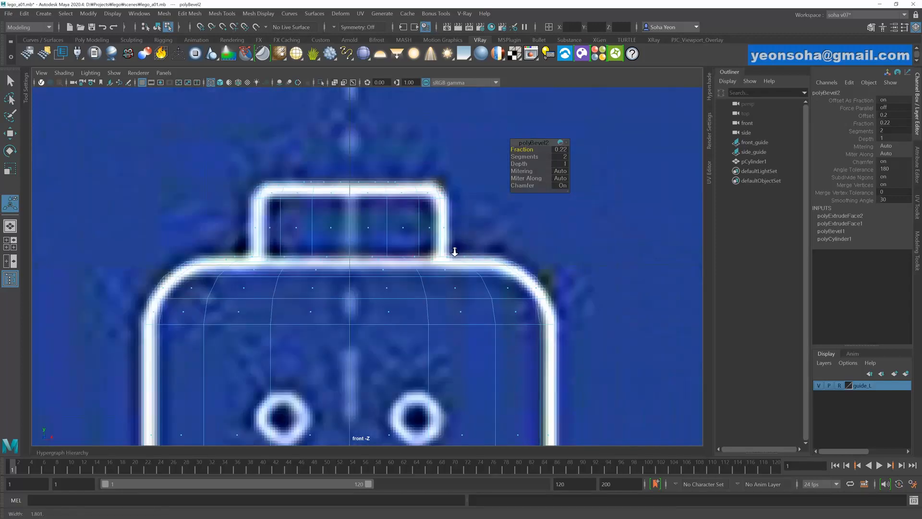
# - Return to object mode in the perspective view and examine the head with its stud in shaded display
pyautogui.hotkey('alt', 'shift', 'q')
pyautogui.keyDown('alt'); pyautogui.moveTo(453, 251); pyautogui.dragTo(394, 273); pyautogui.keyUp('alt')
pyautogui.hotkey('alt', '`')
pyautogui.click(432, 246)
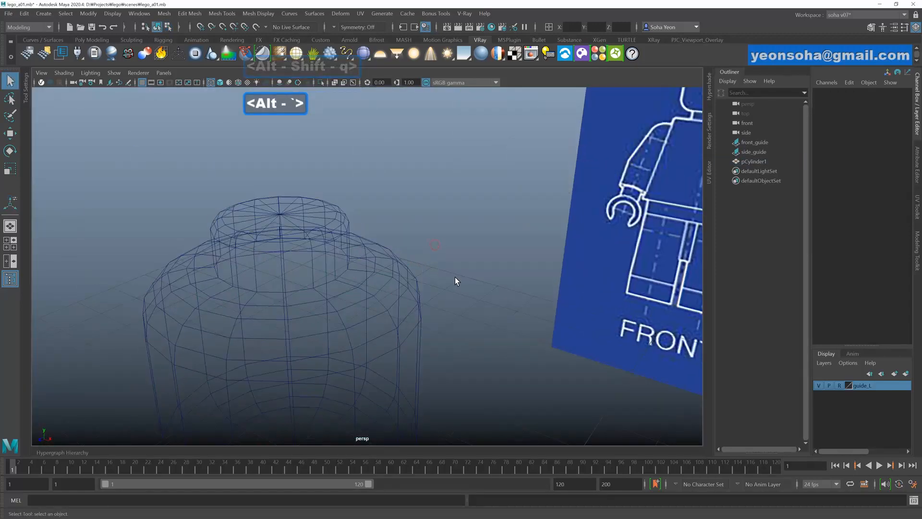
pyautogui.keyDown('alt'); pyautogui.moveTo(454, 277); pyautogui.dragTo(395, 273, button='right'); pyautogui.keyUp('alt')
pyautogui.keyDown('alt'); pyautogui.moveTo(395, 274); pyautogui.dragTo(404, 255, button='middle'); pyautogui.keyUp('alt')
pyautogui.moveTo(353, 261)
pyautogui.keyDown('alt'); pyautogui.mouseDown()
pyautogui.moveTo(336, 272)
pyautogui.moveTo(316, 265)
pyautogui.moveTo(356, 268)
pyautogui.mouseUp(); pyautogui.keyUp('alt')
pyautogui.click(335, 273)
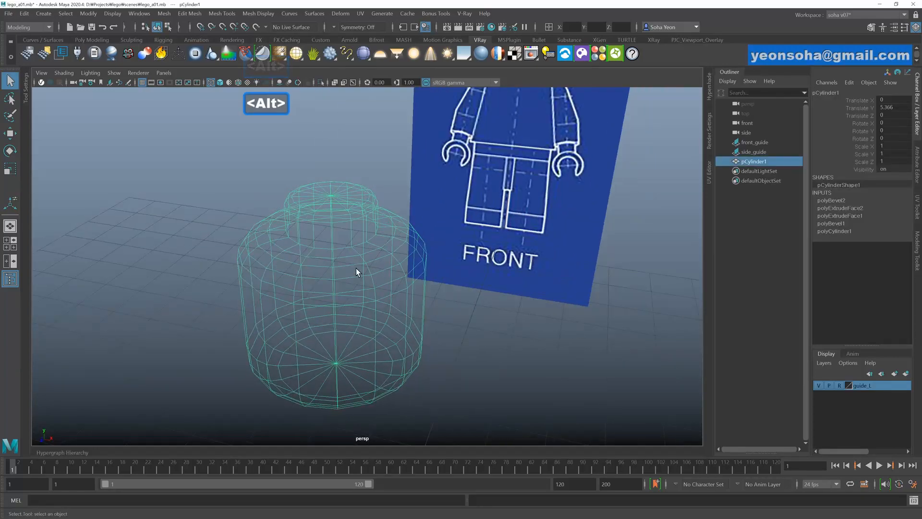
pyautogui.press('5')
pyautogui.click(445, 316)
# - View the head from below and select all faces of its bottom cap by converting the centre vertex to faces
pyautogui.keyDown('alt'); pyautogui.moveTo(408, 313); pyautogui.dragTo(367, 314); pyautogui.keyUp('alt')
pyautogui.keyDown('alt'); pyautogui.moveTo(367, 314); pyautogui.dragTo(376, 287, button='middle'); pyautogui.keyUp('alt')
pyautogui.keyDown('alt'); pyautogui.moveTo(376, 293); pyautogui.dragTo(362, 307); pyautogui.keyUp('alt')
pyautogui.click(347, 280)
pyautogui.keyDown('alt'); pyautogui.moveTo(362, 303); pyautogui.dragTo(369, 302, button='right'); pyautogui.keyUp('alt')
pyautogui.keyDown('alt'); pyautogui.moveTo(369, 302); pyautogui.dragTo(365, 293); pyautogui.keyUp('alt')
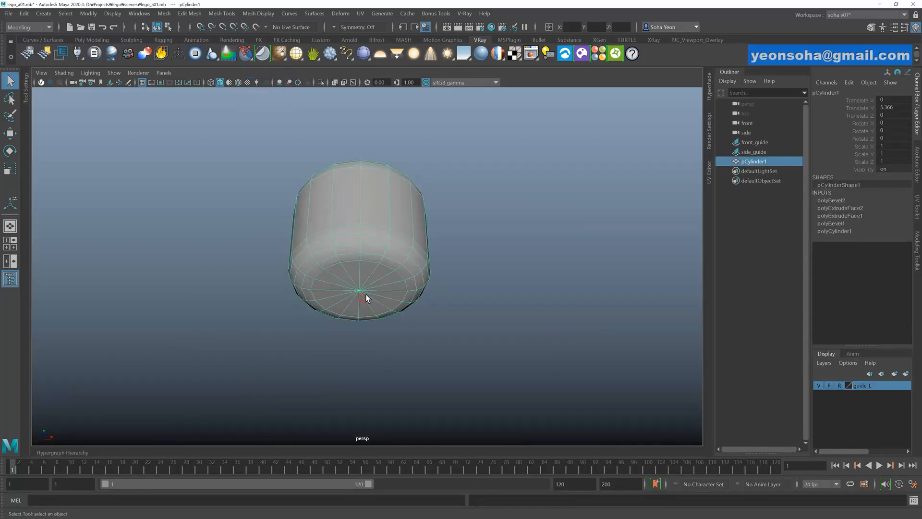
pyautogui.hotkey('alt', '1')
pyautogui.click(360, 290)
pyautogui.hotkey('ctrl', '3')
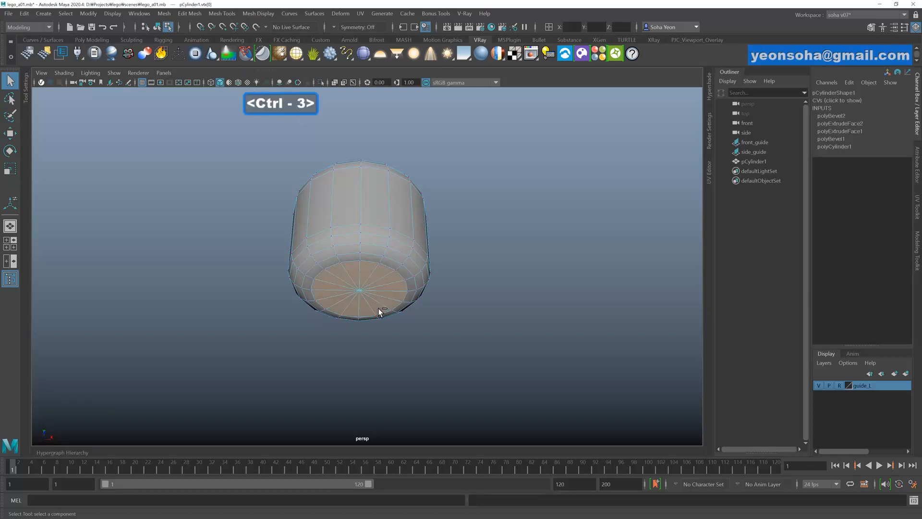
# - Extrude the bottom cap faces and inset them with an offset of 0.171
pyautogui.keyDown('alt'); pyautogui.moveTo(362, 307); pyautogui.dragTo(379, 302, button='right'); pyautogui.keyUp('alt')
pyautogui.keyDown('alt'); pyautogui.moveTo(380, 301); pyautogui.dragTo(386, 297, button='middle'); pyautogui.keyUp('alt')
pyautogui.keyDown('alt'); pyautogui.moveTo(386, 297); pyautogui.dragTo(444, 306, button='right'); pyautogui.keyUp('alt')
pyautogui.hotkey('alt', 'w')
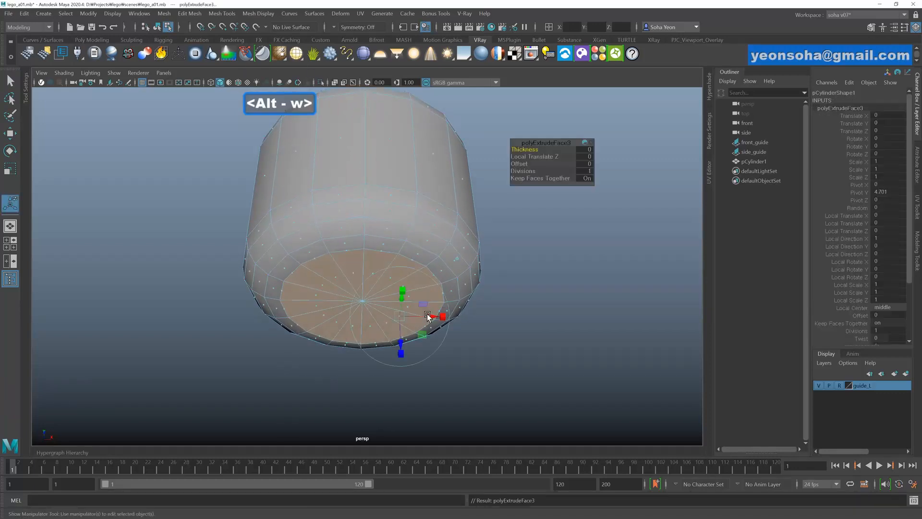
pyautogui.keyDown('alt'); pyautogui.moveTo(386, 307); pyautogui.dragTo(393, 292, button='middle'); pyautogui.keyUp('alt')
pyautogui.keyDown('alt'); pyautogui.moveTo(393, 292); pyautogui.dragTo(535, 186, button='right'); pyautogui.keyUp('alt')
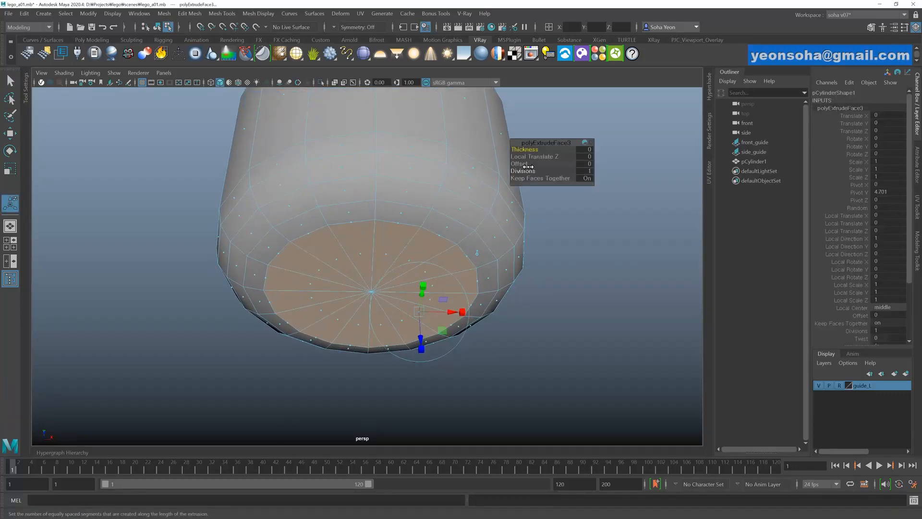
pyautogui.moveTo(521, 163); pyautogui.dragTo(559, 164)
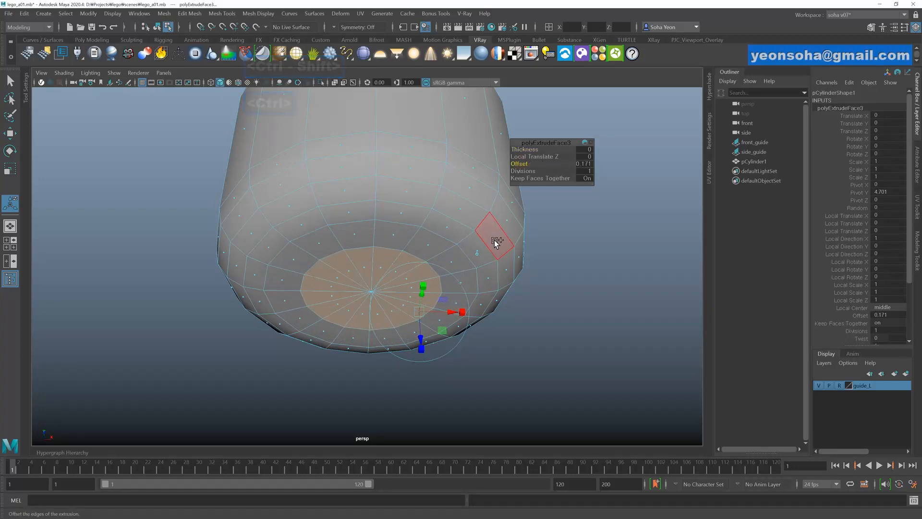
# - Try to pull the inset bottom faces down by about 0.055 against the neck outline in the front view, and undo it
pyautogui.hotkey('shift', '3')
pyautogui.scroll(5, 416, 278)
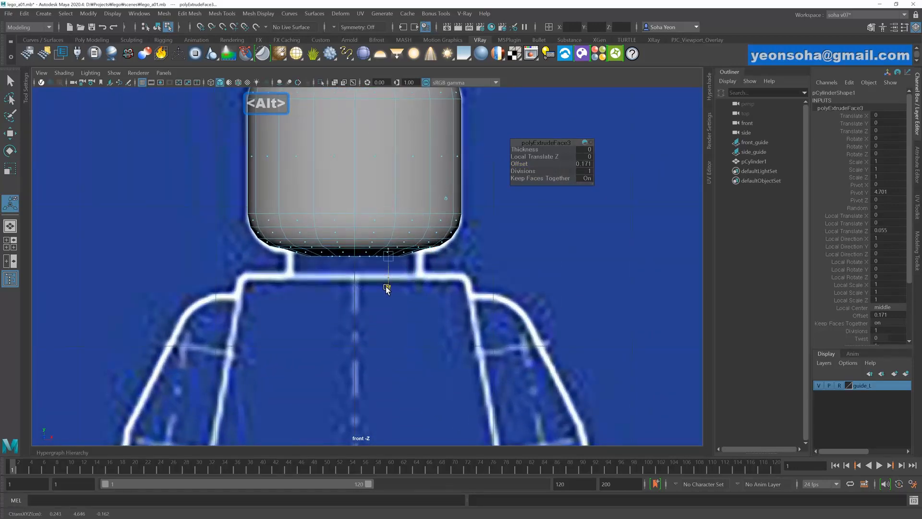
pyautogui.keyDown('alt'); pyautogui.moveTo(494, 291); pyautogui.dragTo(539, 294, button='right'); pyautogui.keyUp('alt')
pyautogui.hotkey('ctrl', 'z')
# - Lower the extruded bottom faces by a local Z translation of about 0.049 and set the extrusion's offset to 0
pyautogui.keyDown('alt'); pyautogui.moveTo(462, 231); pyautogui.dragTo(559, 242, button='right'); pyautogui.keyUp('alt')
pyautogui.moveTo(519, 164); pyautogui.dragTo(534, 166)
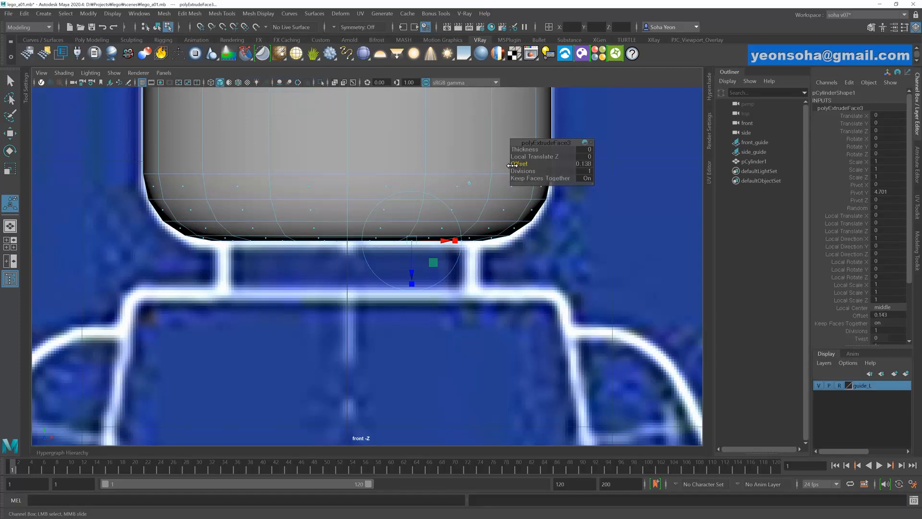
pyautogui.moveTo(411, 269); pyautogui.dragTo(408, 284)
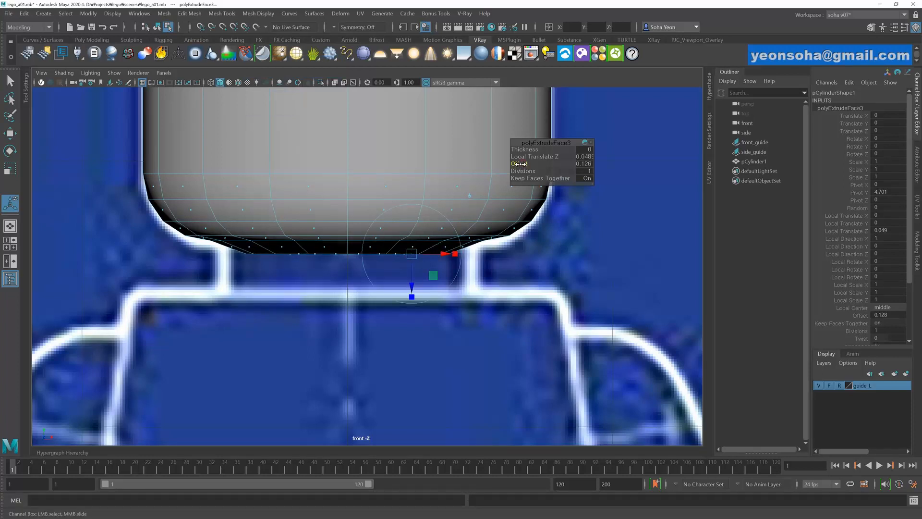
pyautogui.moveTo(514, 163); pyautogui.dragTo(501, 166)
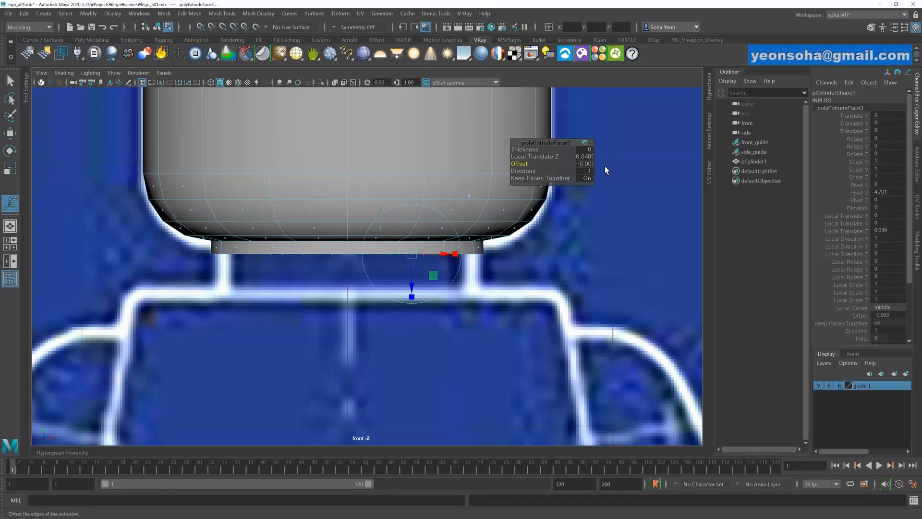
pyautogui.write('0')
pyautogui.press('Return')
# - Extend the neck extrusion to a local Z translation of about 0.205, down to the torso's top line
pyautogui.moveTo(411, 296); pyautogui.dragTo(409, 323)
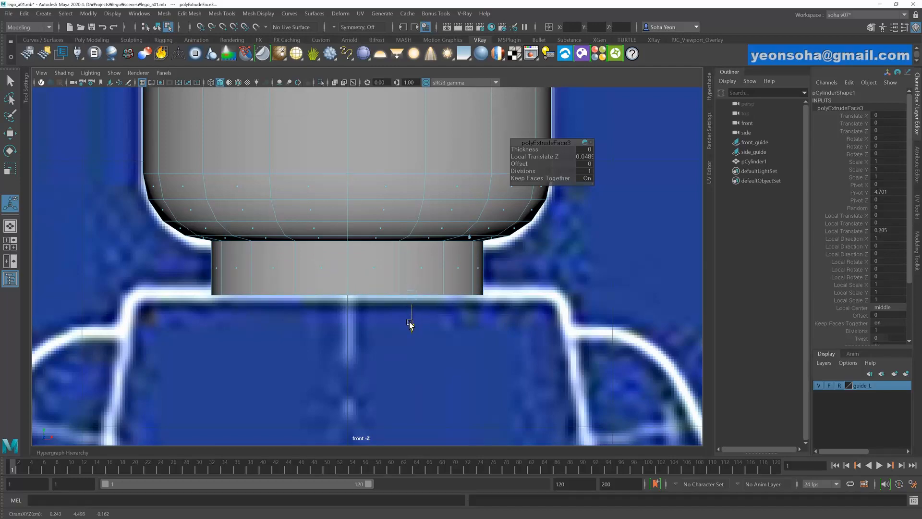
pyautogui.scroll(-5, 391, 313)
pyautogui.scroll(8, 418, 288)
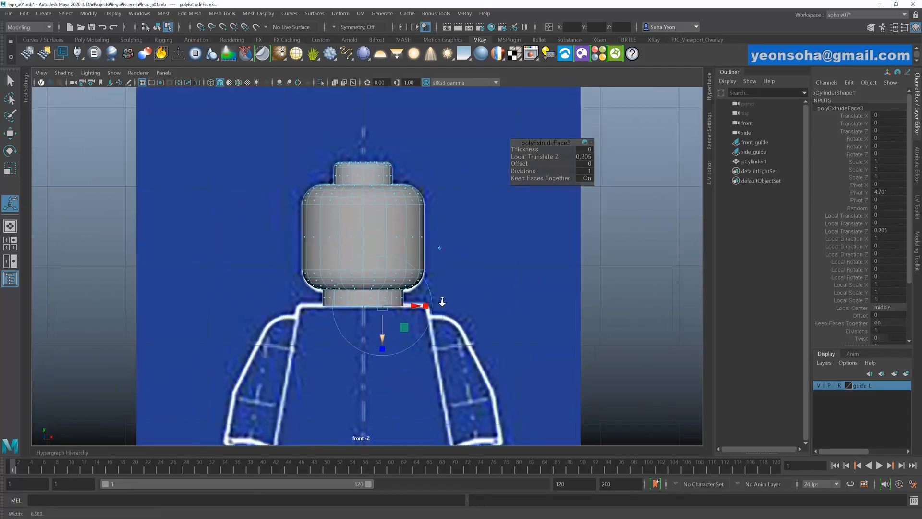
# - Nudge the vertices of the head's lower rounded edge down slightly to follow the blueprint outline in the front view
pyautogui.press('alt')
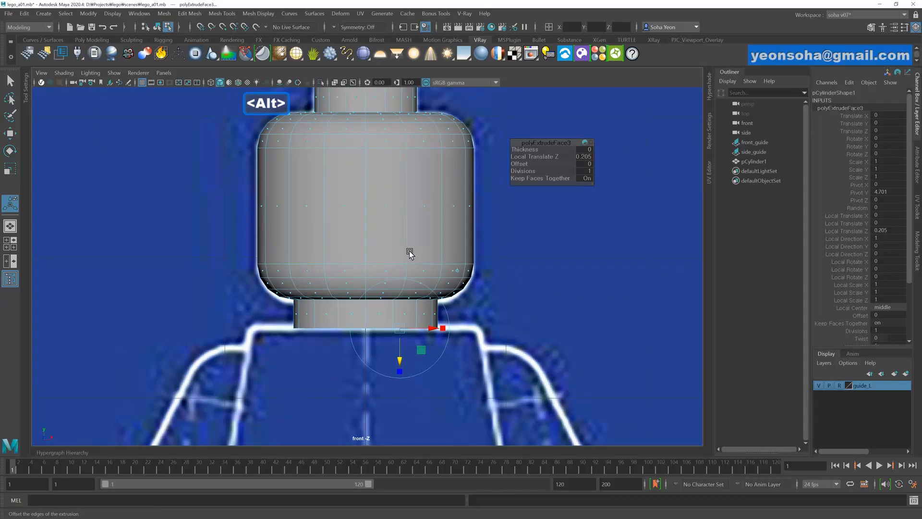
pyautogui.press('4')
pyautogui.press('q')
pyautogui.moveTo(215, 243); pyautogui.dragTo(536, 313)
pyautogui.press('w')
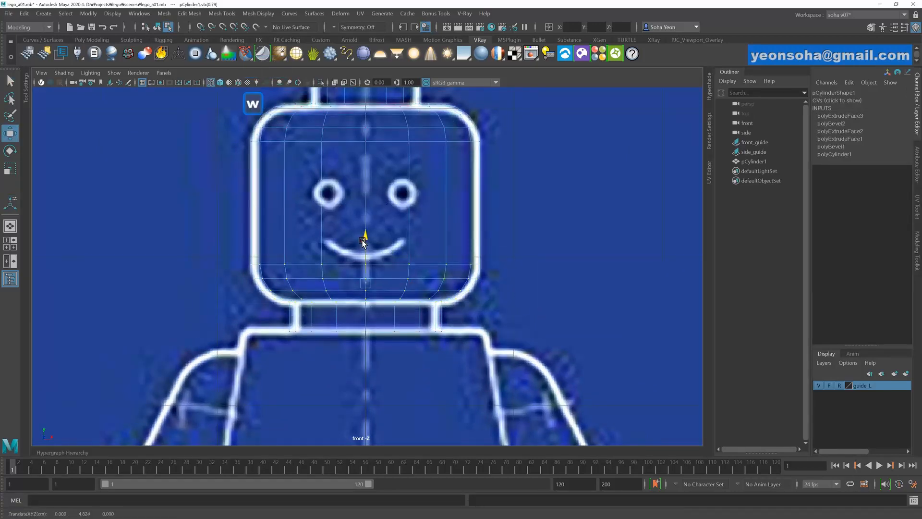
pyautogui.moveTo(363, 242); pyautogui.dragTo(363, 245)
pyautogui.hotkey('alt', '`')
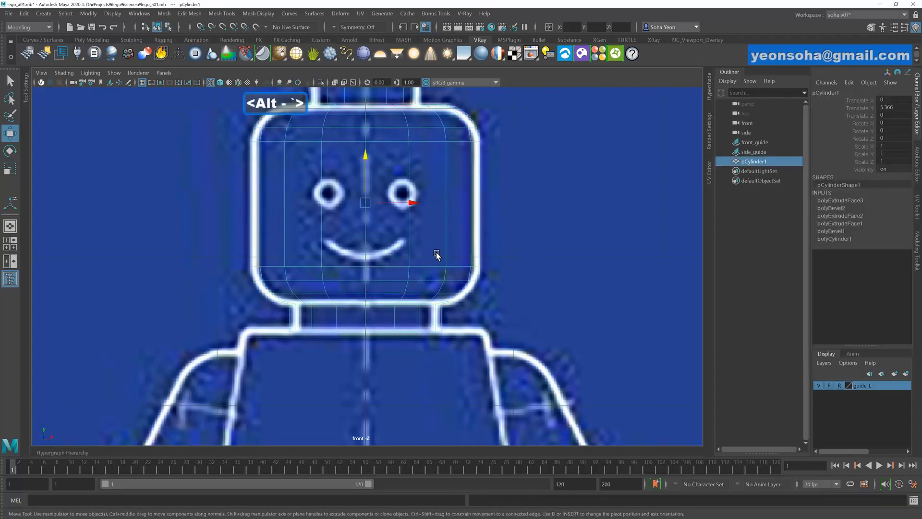
# - Compare the head with the blueprint in shaded and wireframe display, and inspect the neck's underside in perspective
pyautogui.press('5')
pyautogui.press('4')
pyautogui.press('5')
pyautogui.press('4')
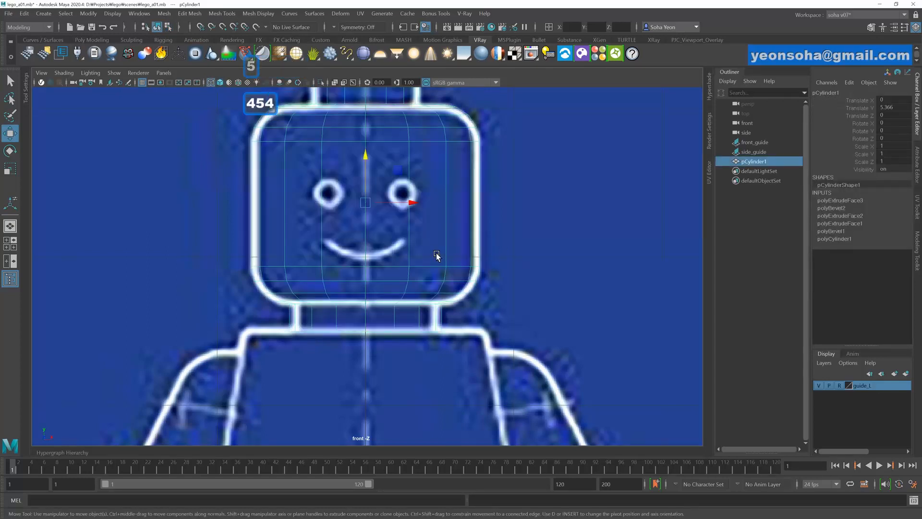
pyautogui.press('5')
pyautogui.scroll(3, 382, 264)
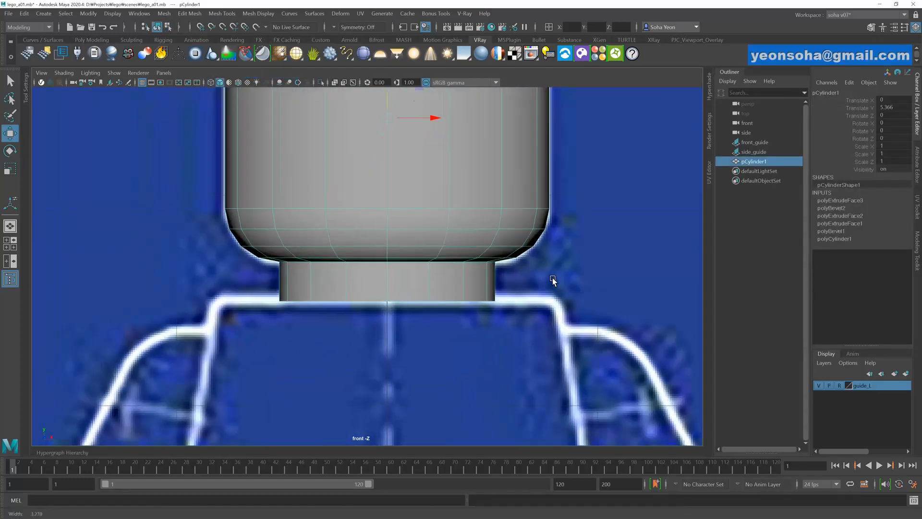
pyautogui.keyDown('alt'); pyautogui.moveTo(488, 264); pyautogui.dragTo(428, 257, button='right'); pyautogui.keyUp('alt')
pyautogui.hotkey('alt', 'shift', 'q')
pyautogui.keyDown('alt'); pyautogui.moveTo(448, 267); pyautogui.dragTo(412, 257); pyautogui.keyUp('alt')
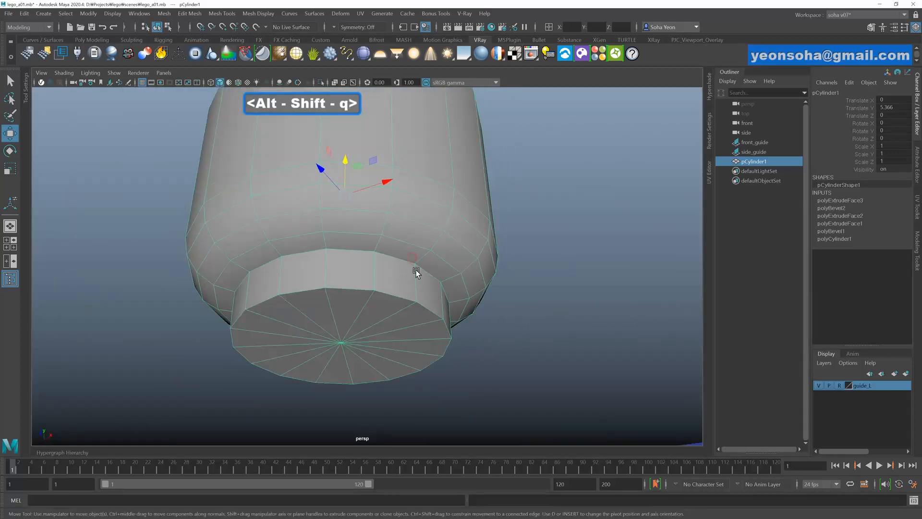
pyautogui.keyDown('alt'); pyautogui.moveTo(415, 271); pyautogui.dragTo(373, 240, button='right'); pyautogui.keyUp('alt')
pyautogui.keyDown('alt'); pyautogui.moveTo(372, 240); pyautogui.dragTo(374, 282); pyautogui.keyUp('alt')
pyautogui.click(513, 260)
pyautogui.keyDown('alt'); pyautogui.moveTo(513, 260); pyautogui.dragTo(405, 270, button='right'); pyautogui.keyUp('alt')
pyautogui.click(375, 277)
pyautogui.moveTo(405, 270)
pyautogui.keyDown('alt'); pyautogui.mouseDown()
pyautogui.moveTo(374, 277)
pyautogui.moveTo(403, 267)
pyautogui.mouseUp(); pyautogui.keyUp('alt')
# - Return to the front view and save the scene as a new version named lego_a02.mb
pyautogui.hotkey('shift', '3')
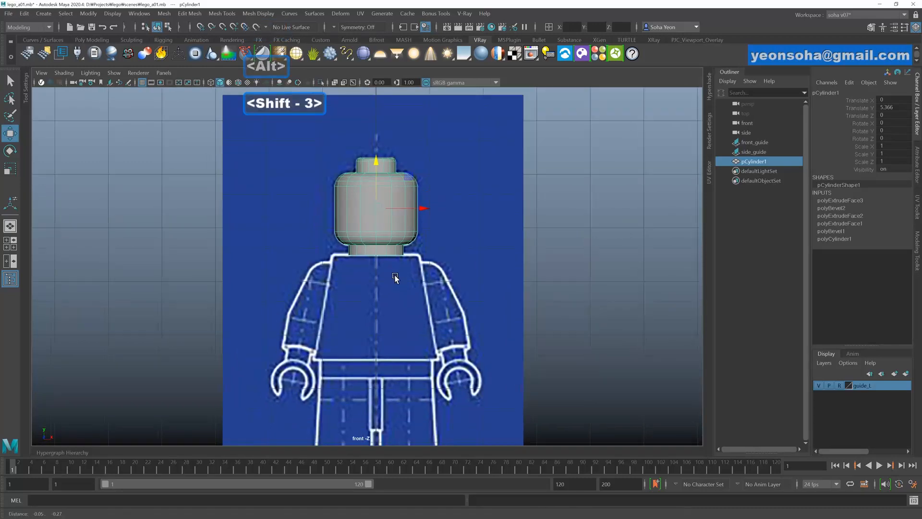
pyautogui.moveTo(395, 276)
pyautogui.keyDown('alt'); pyautogui.mouseDown(button='right')
pyautogui.moveTo(391, 251)
pyautogui.moveTo(379, 269)
pyautogui.mouseUp(button='right'); pyautogui.keyUp('alt')
pyautogui.keyDown('alt'); pyautogui.moveTo(411, 275); pyautogui.dragTo(373, 255, button='middle'); pyautogui.keyUp('alt')
pyautogui.keyDown('alt'); pyautogui.moveTo(363, 255); pyautogui.dragTo(373, 255, button='right'); pyautogui.keyUp('alt')
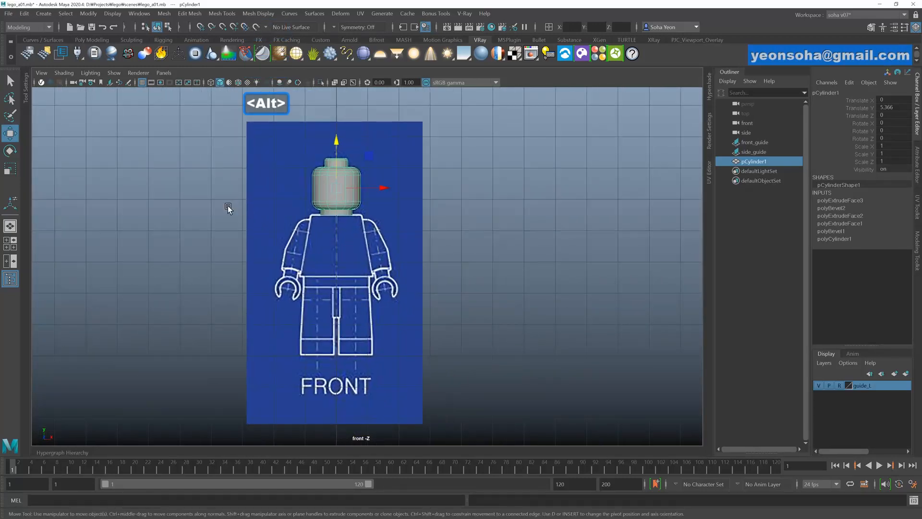
pyautogui.click(9, 13)
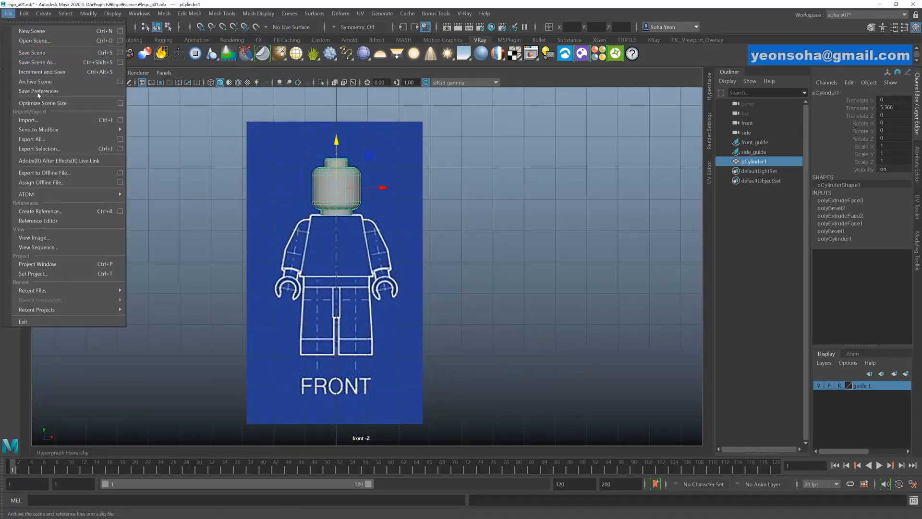
pyautogui.moveTo(47, 130)
pyautogui.click(46, 62)
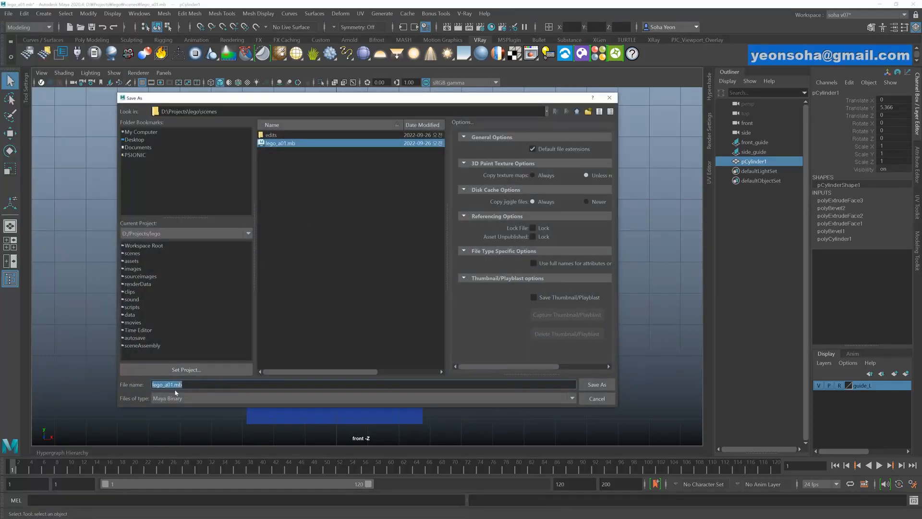
pyautogui.press('Delete')
pyautogui.write('2')
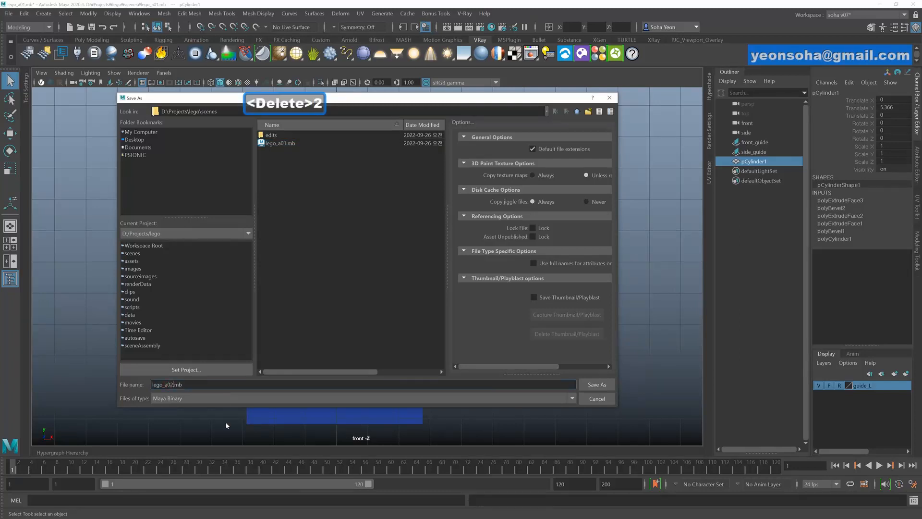
pyautogui.click(597, 384)
# - Rename the pCylinder1 object to head
pyautogui.press('w')
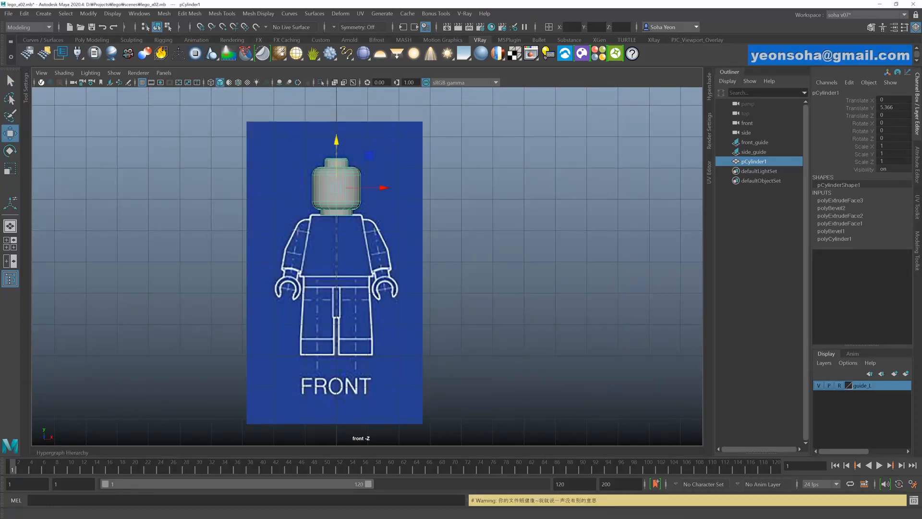
pyautogui.press('q')
pyautogui.click(277, 146)
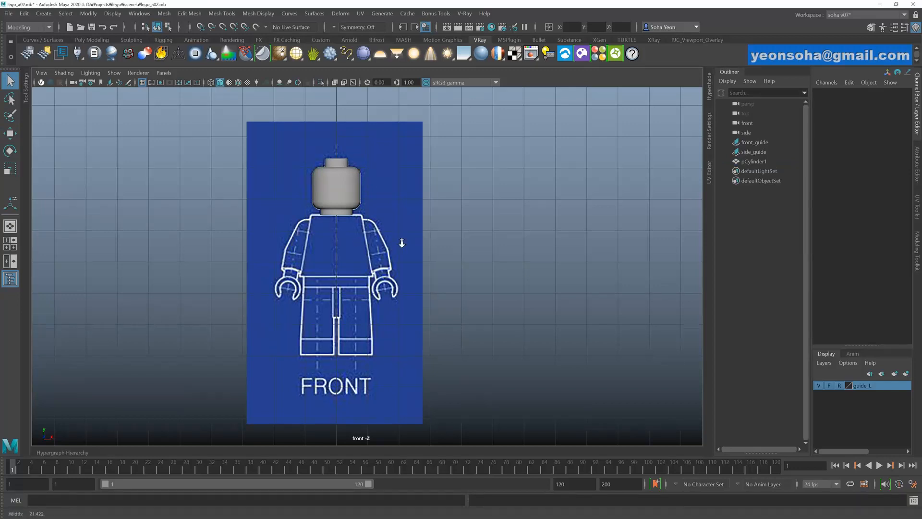
pyautogui.keyDown('alt'); pyautogui.moveTo(402, 243); pyautogui.dragTo(390, 242, button='right'); pyautogui.keyUp('alt')
pyautogui.keyDown('alt'); pyautogui.moveTo(390, 242); pyautogui.dragTo(430, 223, button='middle'); pyautogui.keyUp('alt')
pyautogui.keyDown('alt'); pyautogui.moveTo(430, 223); pyautogui.dragTo(422, 212, button='right'); pyautogui.keyUp('alt')
pyautogui.keyDown('alt'); pyautogui.moveTo(422, 207); pyautogui.dragTo(413, 221, button='middle'); pyautogui.keyUp('alt')
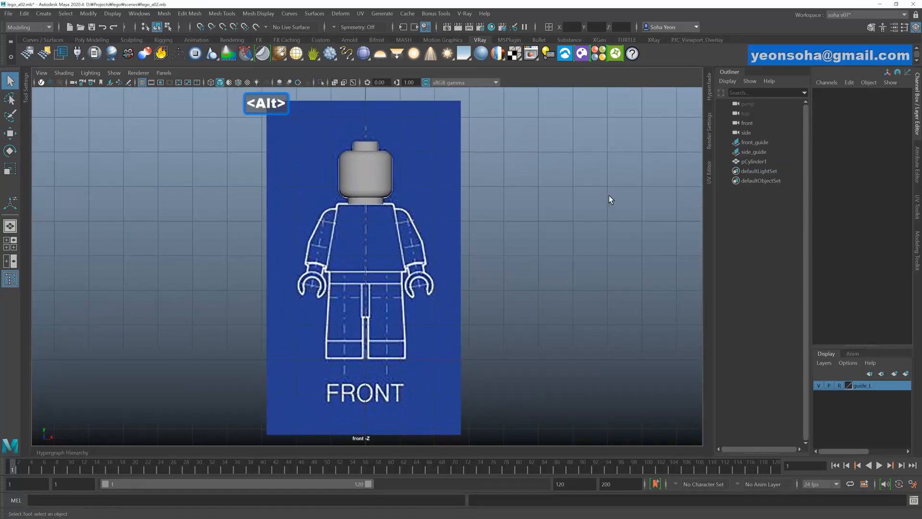
pyautogui.doubleClick(749, 161)
pyautogui.write('hea')
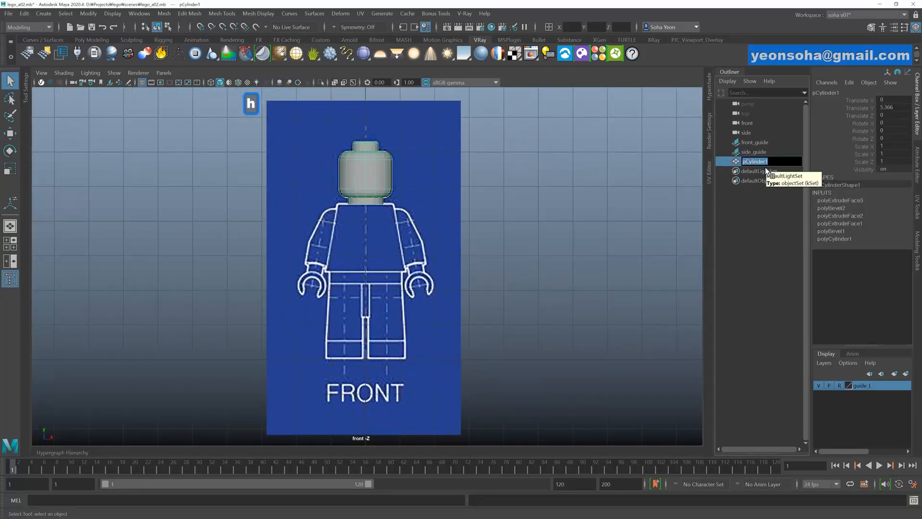
pyautogui.write('d')
pyautogui.press('Return')
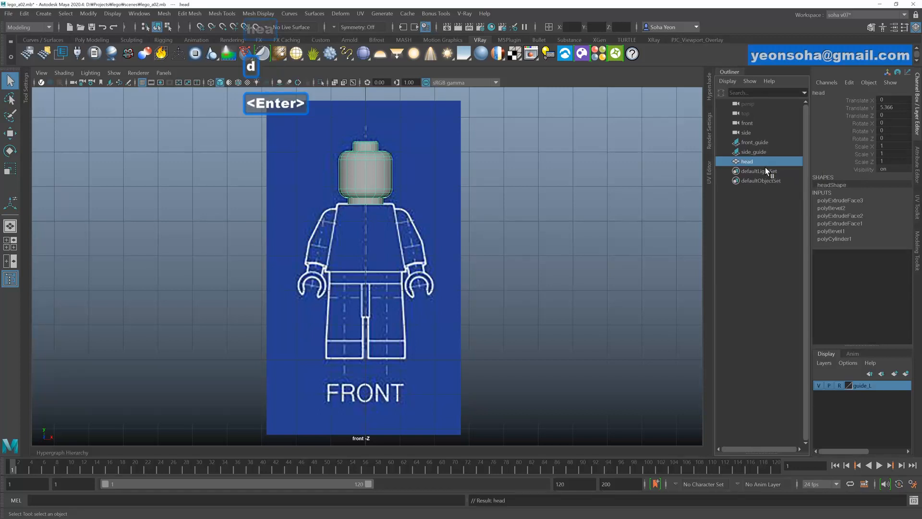
# - Delete the head's construction history and freeze its transformations
pyautogui.click(442, 232)
pyautogui.click(373, 181)
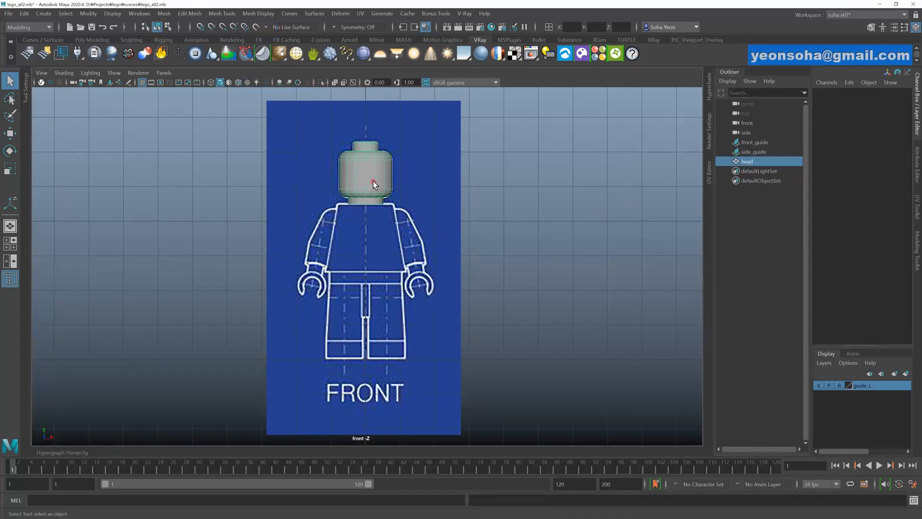
pyautogui.hotkey('alt', 'd')
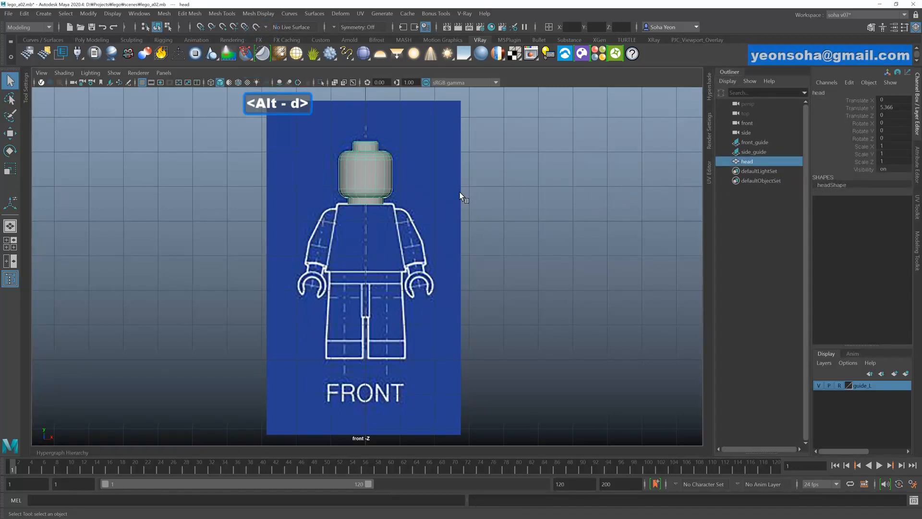
pyautogui.hotkey('shift', '1')
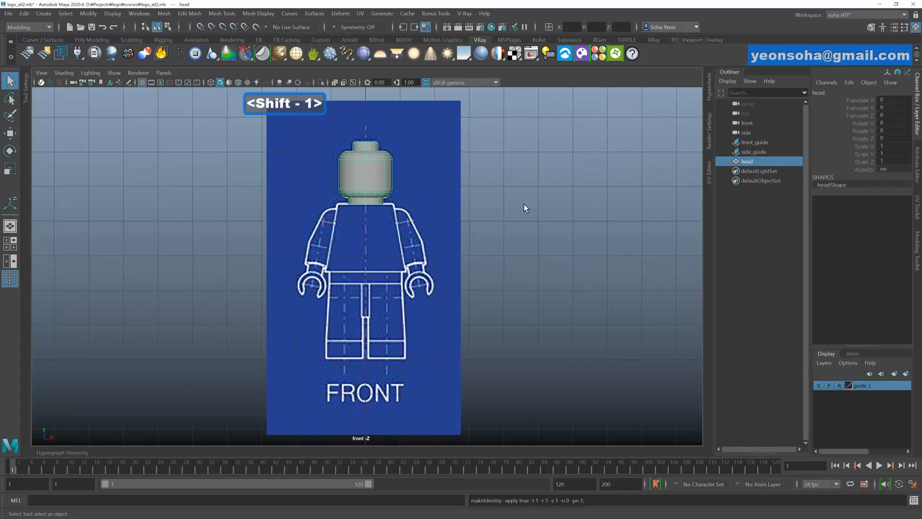
# - Create a polygon cube and raise it to a Translate Y of about 3.548, inside the torso outline in the front view
pyautogui.keyDown('alt'); pyautogui.moveTo(443, 224); pyautogui.dragTo(439, 201, button='middle'); pyautogui.keyUp('alt')
pyautogui.keyDown('alt'); pyautogui.moveTo(439, 202); pyautogui.dragTo(427, 188, button='right'); pyautogui.keyUp('alt')
pyautogui.click(452, 175)
pyautogui.keyDown('alt'); pyautogui.moveTo(353, 284); pyautogui.dragTo(373, 285, button='right'); pyautogui.keyUp('alt')
pyautogui.press('w')
pyautogui.moveTo(363, 311); pyautogui.dragTo(372, 174)
pyautogui.keyDown('alt'); pyautogui.moveTo(372, 174); pyautogui.dragTo(396, 205, button='right'); pyautogui.keyUp('alt')
pyautogui.keyDown('alt'); pyautogui.moveTo(396, 205); pyautogui.dragTo(403, 265, button='middle'); pyautogui.keyUp('alt')
pyautogui.moveTo(367, 223); pyautogui.dragTo(367, 205)
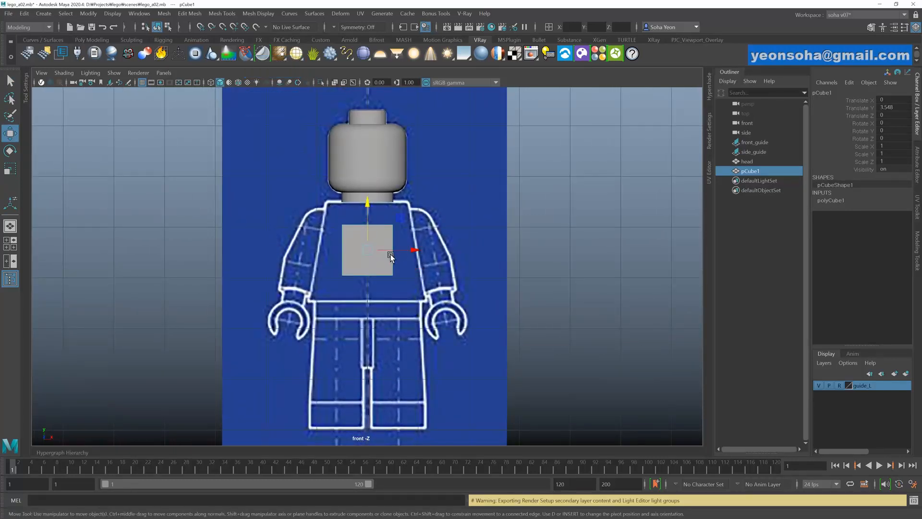
# - Scale the cube uniformly to 1.662 and raise it to about Translate Y 3.671, meeting the torso's top line
pyautogui.press('r')
pyautogui.moveTo(367, 251); pyautogui.dragTo(396, 255)
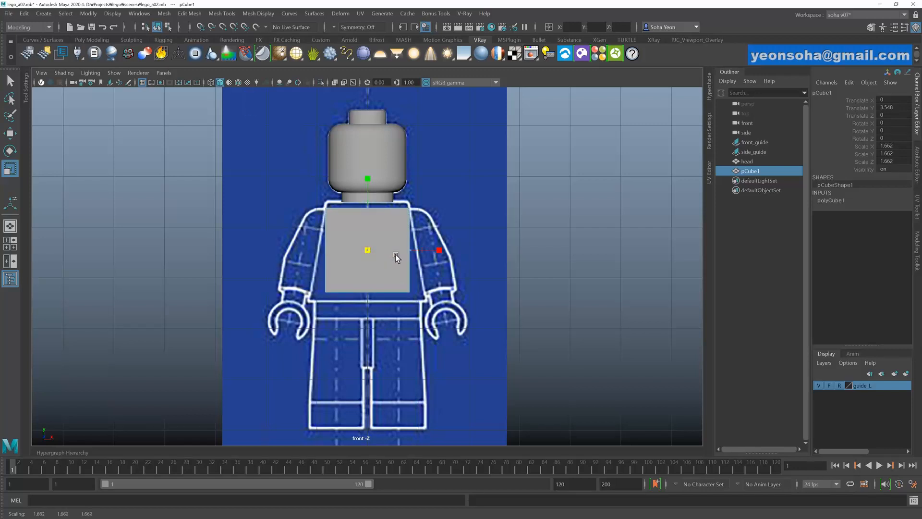
pyautogui.press('w')
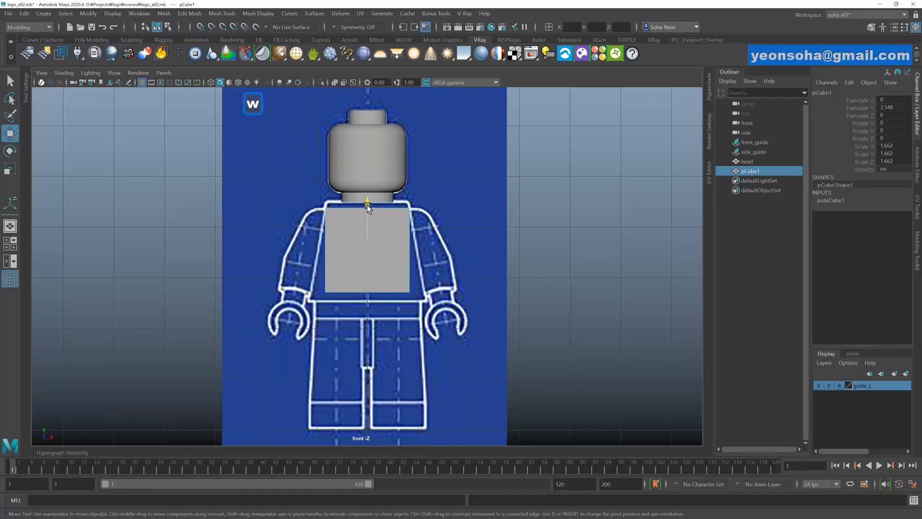
pyautogui.moveTo(367, 204); pyautogui.dragTo(366, 199)
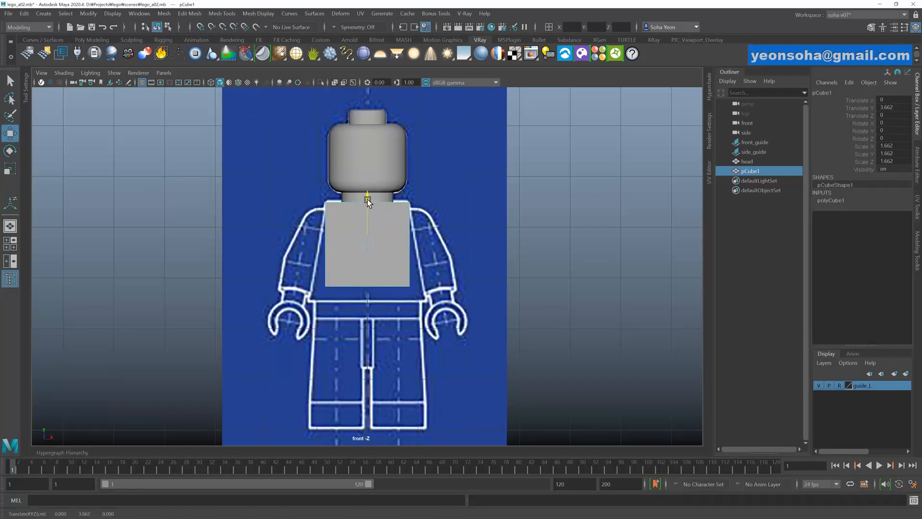
# - Lower the cube's bottom vertices to the torso's base line and widen them along X to match the sloping torso sides
pyautogui.hotkey('alt', '1')
pyautogui.moveTo(292, 271); pyautogui.dragTo(513, 326)
pyautogui.moveTo(368, 241); pyautogui.dragTo(366, 251)
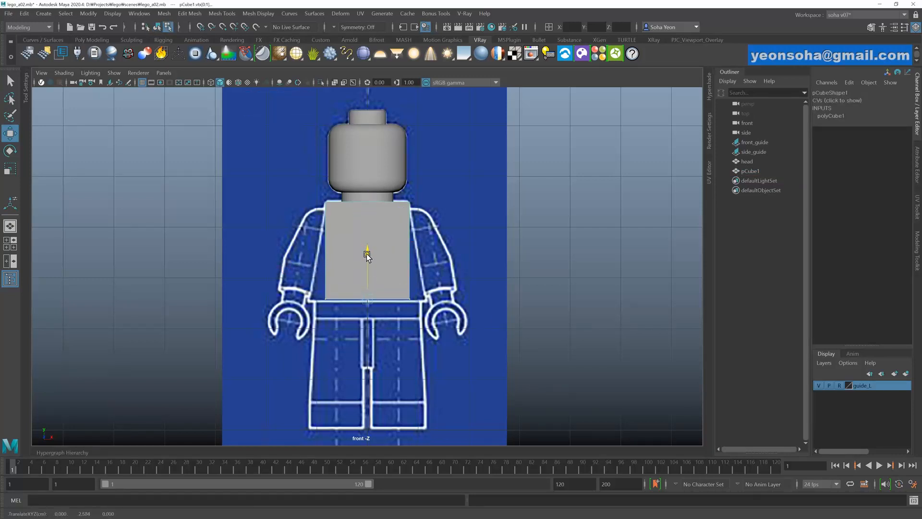
pyautogui.press('r')
pyautogui.moveTo(411, 301); pyautogui.dragTo(427, 305)
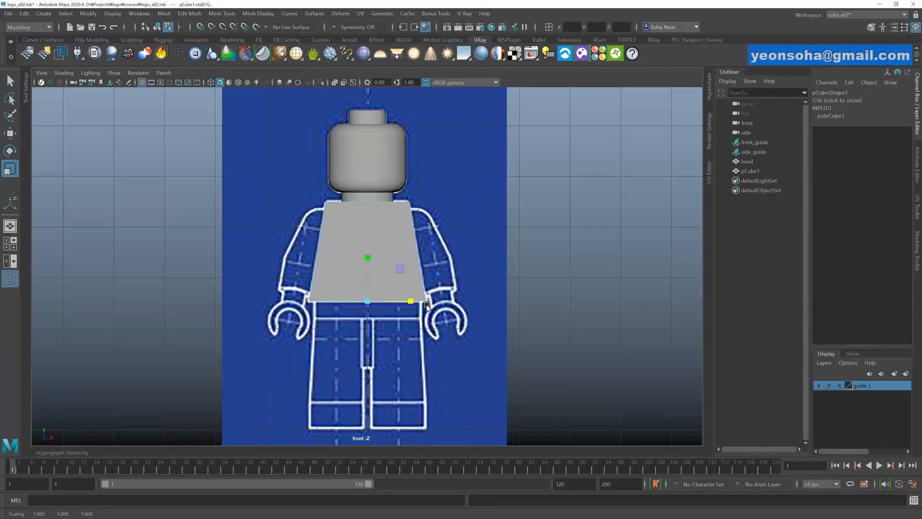
# - Scale the torso cube along Z to 1.233 in the wireframe side view to match the blueprint's torso depth
pyautogui.scroll(1, 428, 268)
pyautogui.hotkey('shift', '4')
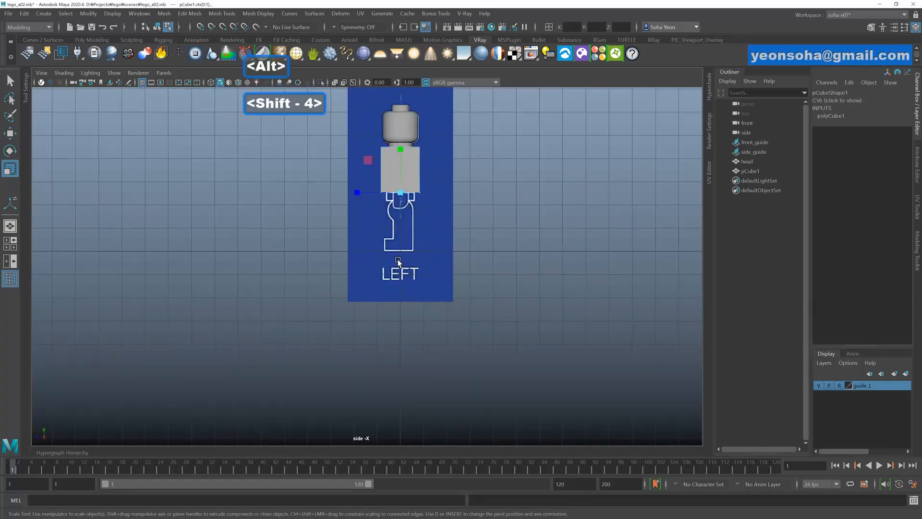
pyautogui.hotkey('alt', '4')
pyautogui.scroll(4, 435, 264)
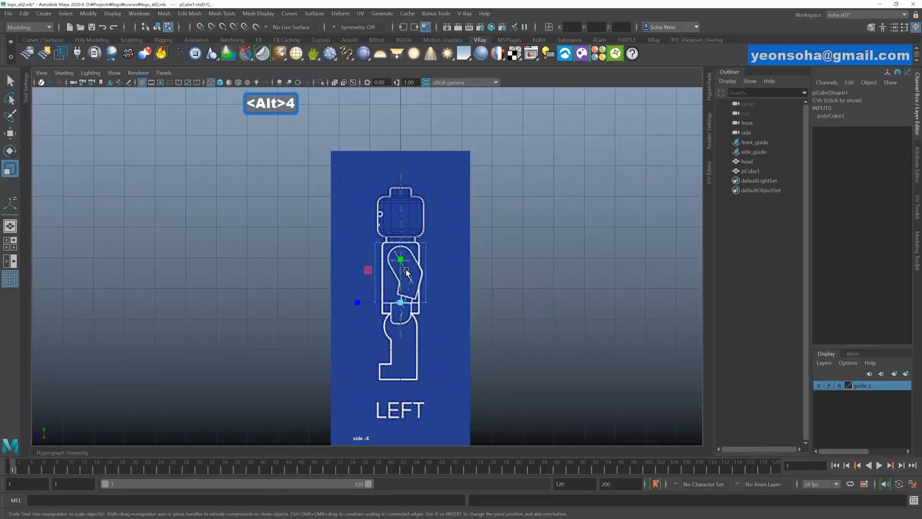
pyautogui.scroll(1, 385, 250)
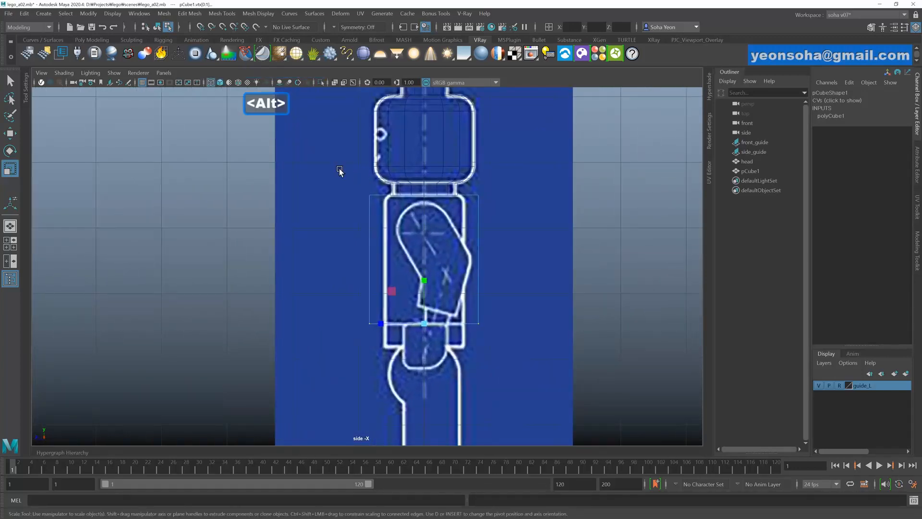
pyautogui.hotkey('alt', '`')
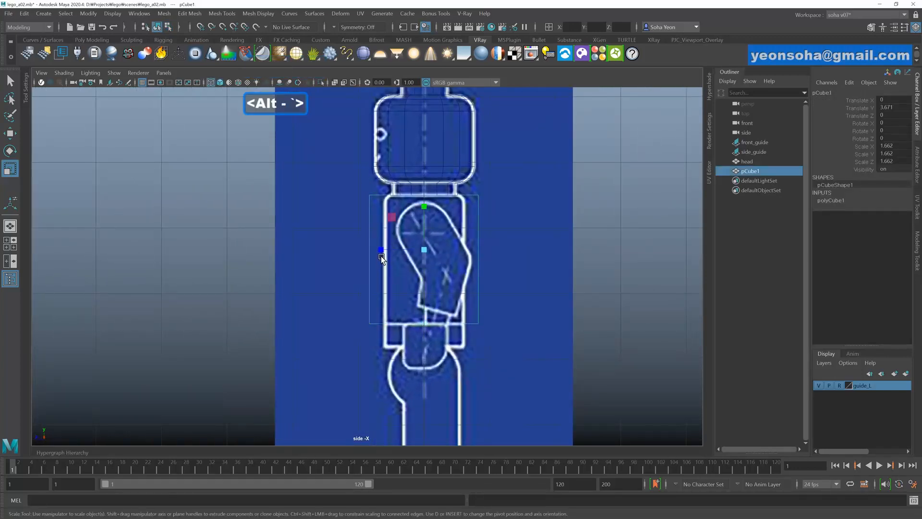
pyautogui.moveTo(381, 256); pyautogui.dragTo(389, 253)
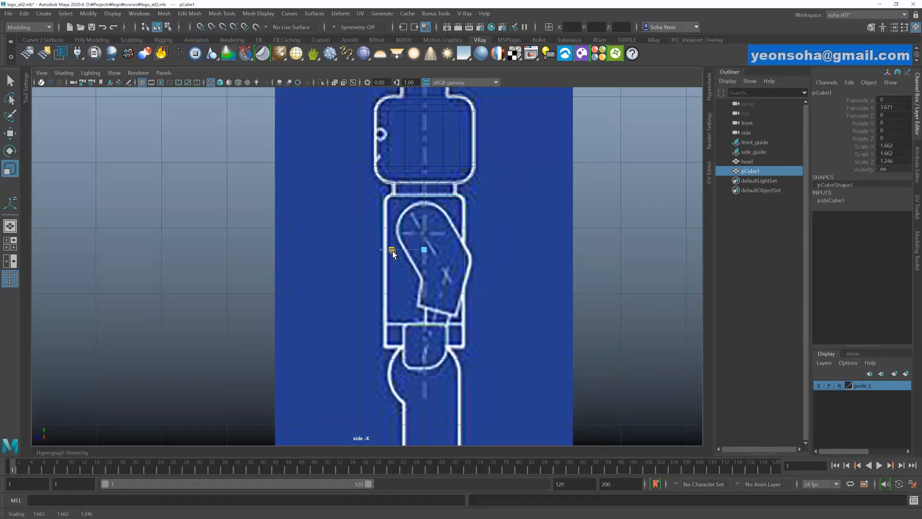
pyautogui.keyDown('alt'); pyautogui.moveTo(393, 251); pyautogui.dragTo(419, 266, button='middle'); pyautogui.keyUp('alt')
pyautogui.keyDown('alt'); pyautogui.moveTo(446, 254); pyautogui.dragTo(486, 269, button='right'); pyautogui.keyUp('alt')
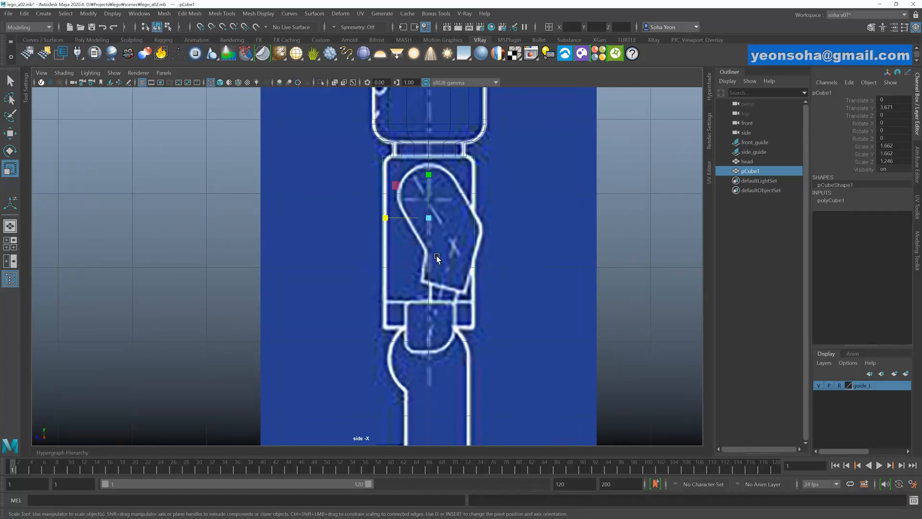
pyautogui.moveTo(385, 218); pyautogui.dragTo(386, 218)
# - Check the torso block's depth in the side view and inspect it shaded with the head in perspective
pyautogui.keyDown('alt'); pyautogui.moveTo(440, 249); pyautogui.dragTo(431, 255, button='right'); pyautogui.keyUp('alt')
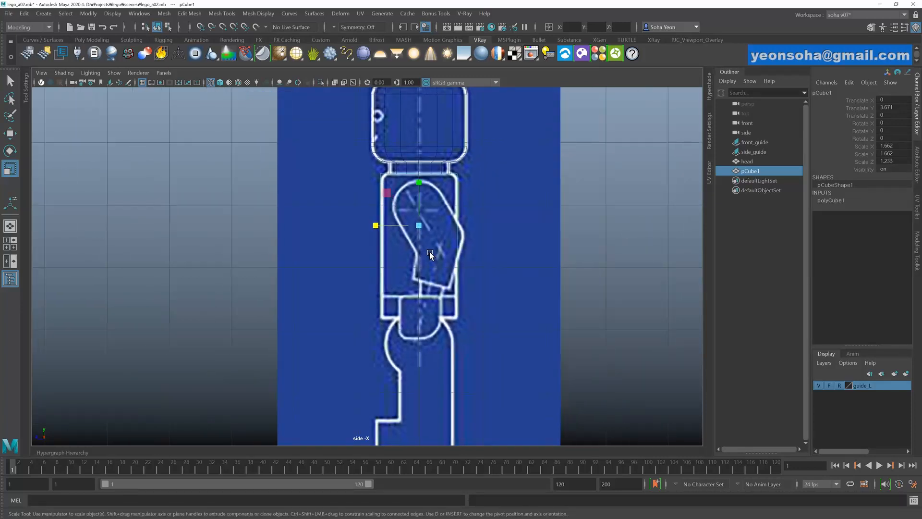
pyautogui.keyDown('alt'); pyautogui.moveTo(430, 255); pyautogui.dragTo(432, 266, button='middle'); pyautogui.keyUp('alt')
pyautogui.keyDown('alt'); pyautogui.moveTo(432, 267); pyautogui.dragTo(459, 274, button='right'); pyautogui.keyUp('alt')
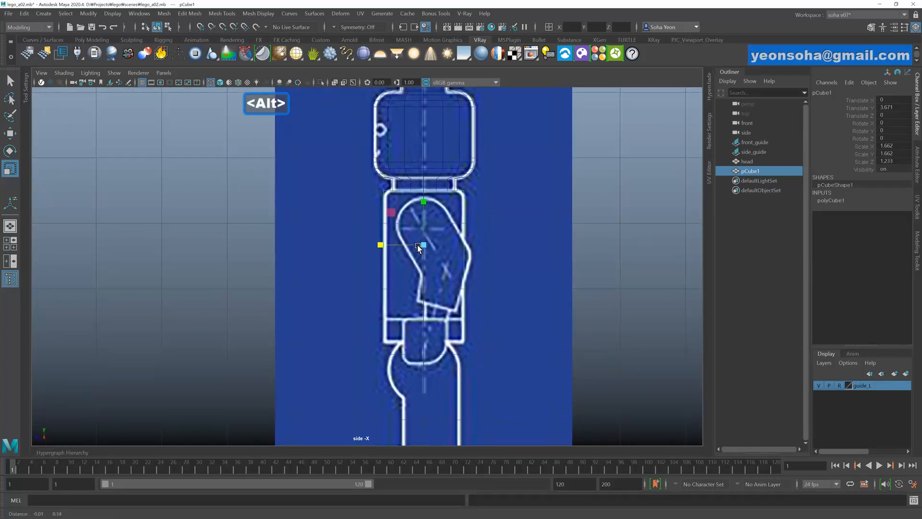
pyautogui.keyDown('alt'); pyautogui.moveTo(417, 245); pyautogui.dragTo(418, 250, button='right'); pyautogui.keyUp('alt')
pyautogui.hotkey('alt', 'shift', 'q')
pyautogui.moveTo(413, 255)
pyautogui.keyDown('alt'); pyautogui.mouseDown()
pyautogui.moveTo(423, 258)
pyautogui.moveTo(412, 274)
pyautogui.mouseUp(); pyautogui.keyUp('alt')
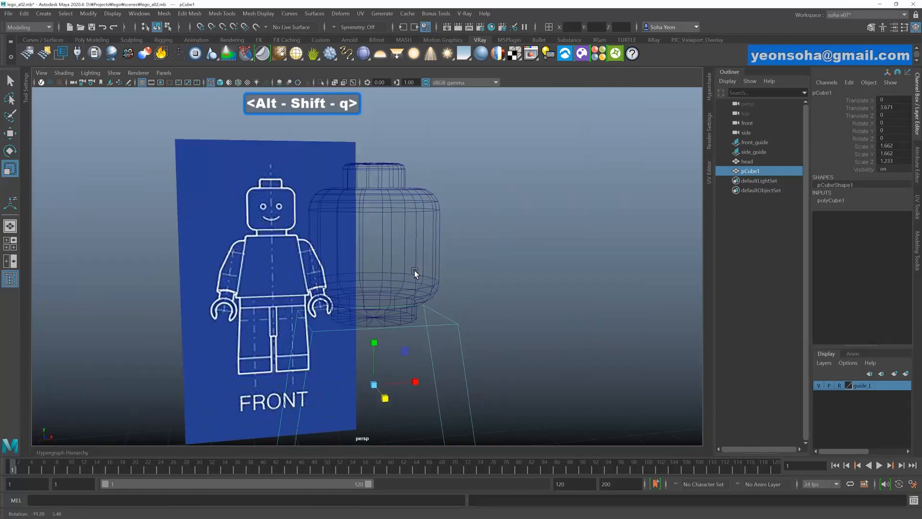
pyautogui.press('5')
pyautogui.keyDown('alt'); pyautogui.moveTo(497, 364); pyautogui.dragTo(418, 304); pyautogui.keyUp('alt')
pyautogui.click(477, 342)
pyautogui.click(422, 353)
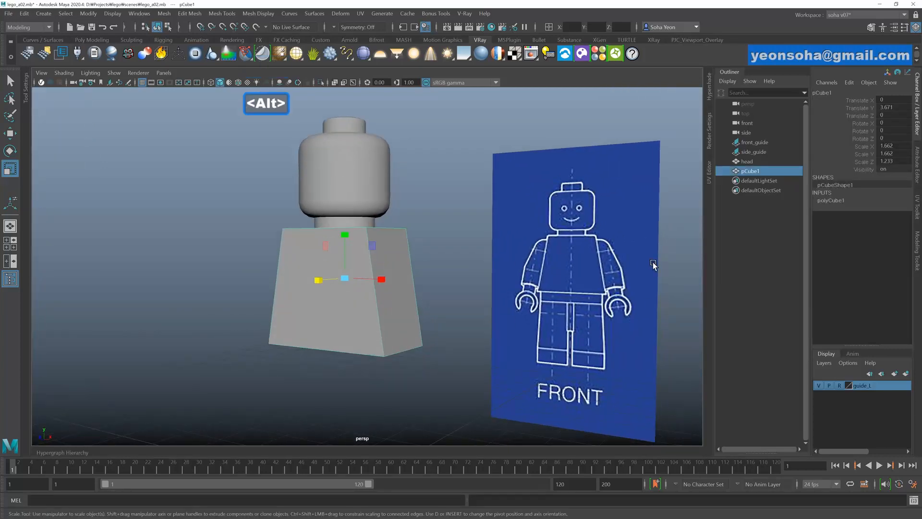
# - Rename the torso cube as body
pyautogui.doubleClick(750, 170)
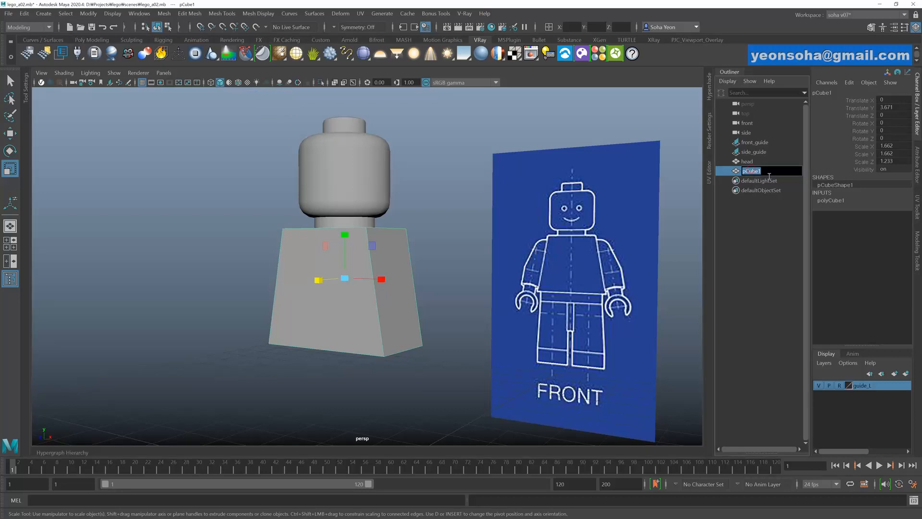
pyautogui.write('body')
pyautogui.press('Return')
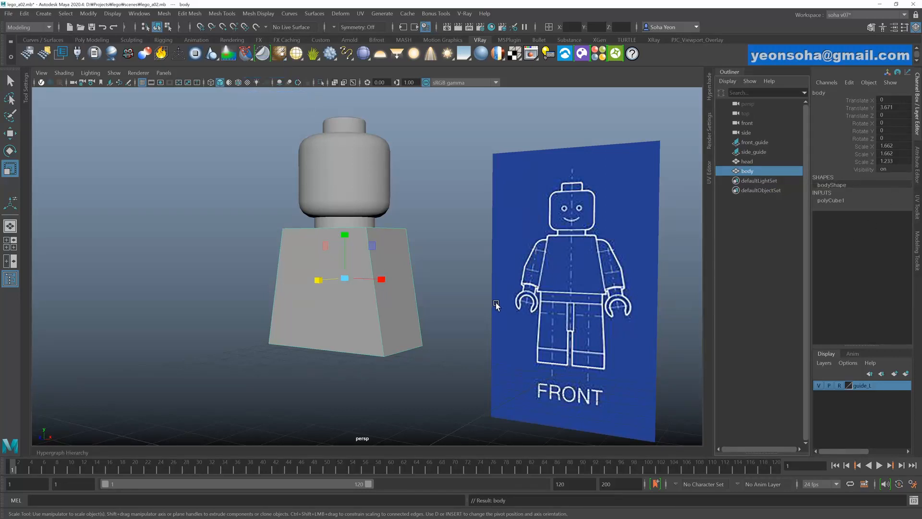
# - Delete the body's construction history and freeze its transformations
pyautogui.hotkey('alt', 'd')
pyautogui.hotkey('shift', '1')
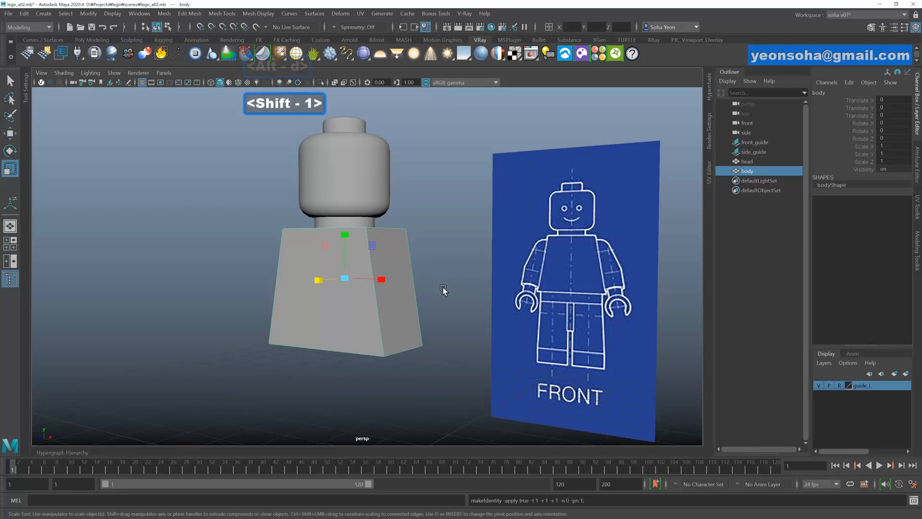
pyautogui.keyDown('alt'); pyautogui.moveTo(411, 312); pyautogui.dragTo(408, 311); pyautogui.keyUp('alt')
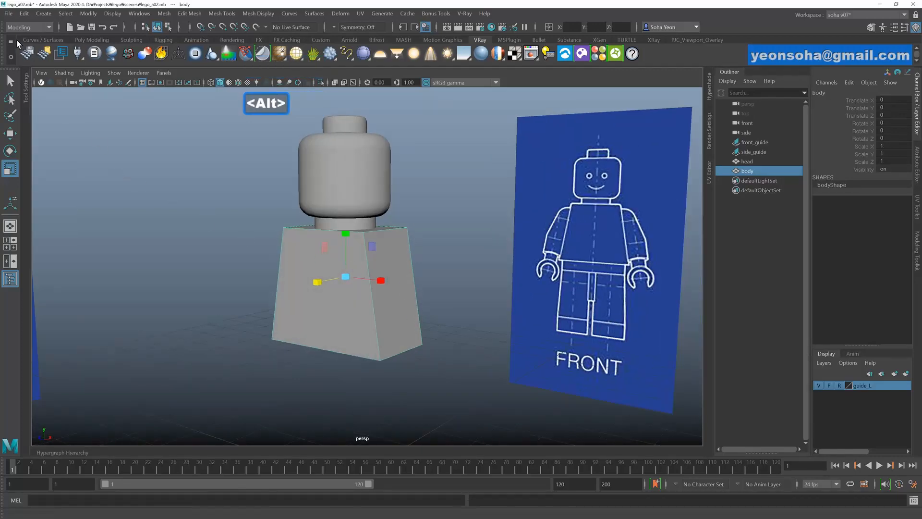
# - Save the scene as a new version named lego_a03.mb in the project's scenes folder
pyautogui.click(8, 14)
pyautogui.click(36, 62)
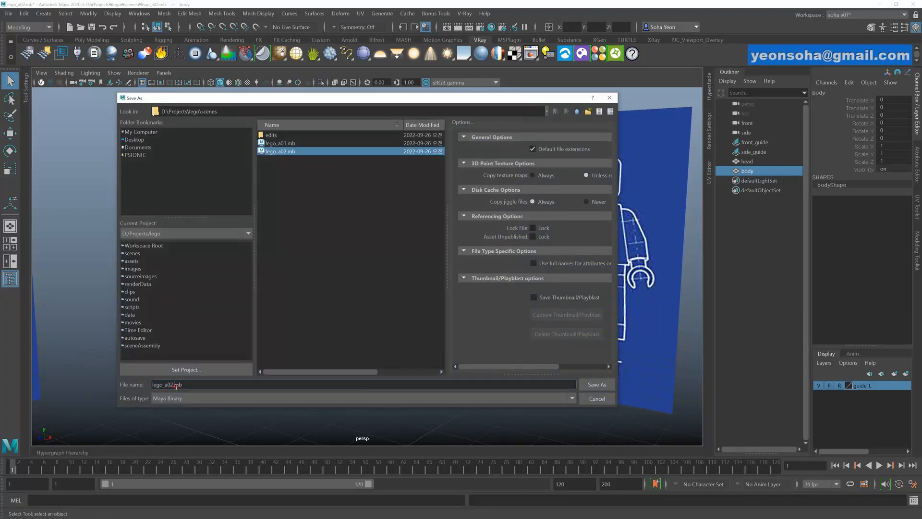
pyautogui.press('Delete')
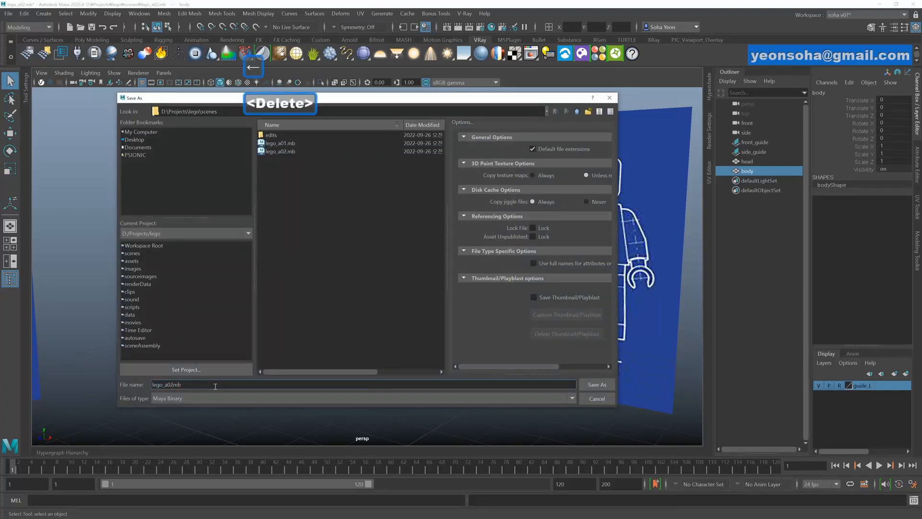
pyautogui.press('BackSpace')
pyautogui.write('3.')
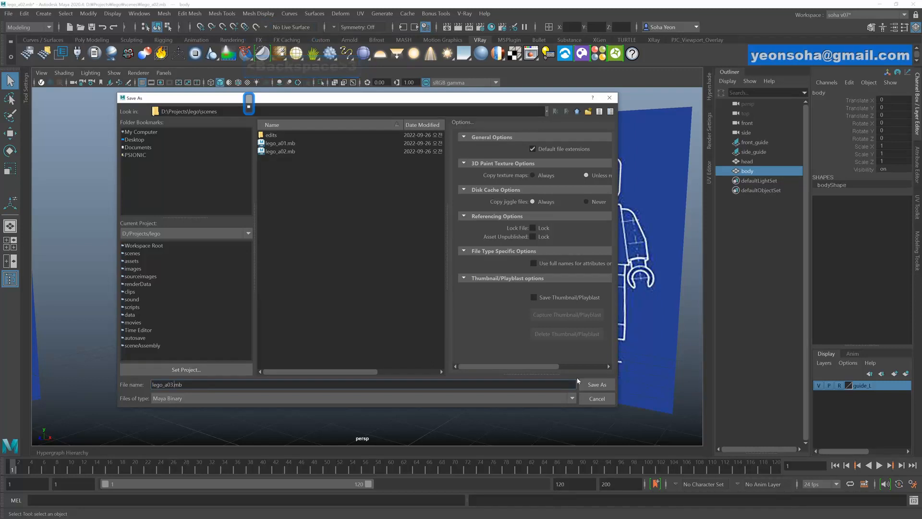
pyautogui.click(597, 384)
pyautogui.press('r')
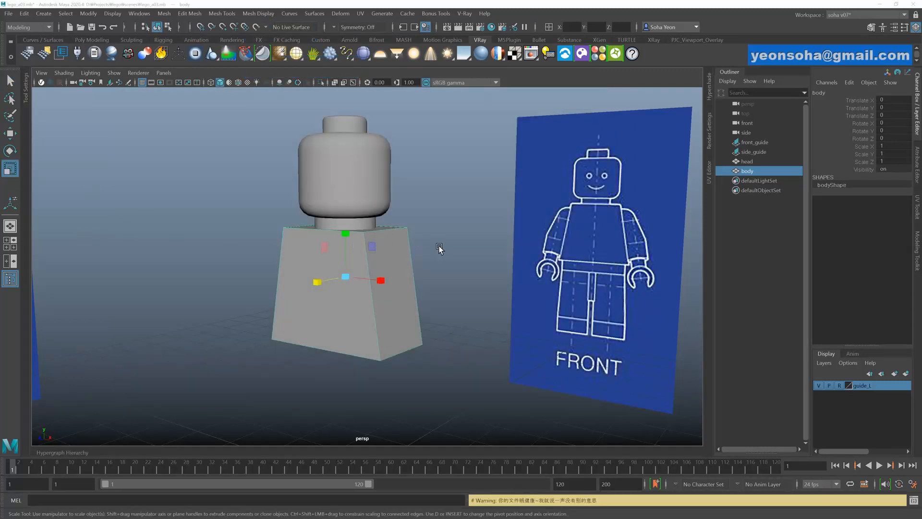
# - Create a polygon cylinder in the side view as the base of the leg
pyautogui.keyDown('alt'); pyautogui.moveTo(439, 248); pyautogui.dragTo(454, 241); pyautogui.keyUp('alt')
pyautogui.hotkey('shift', '3')
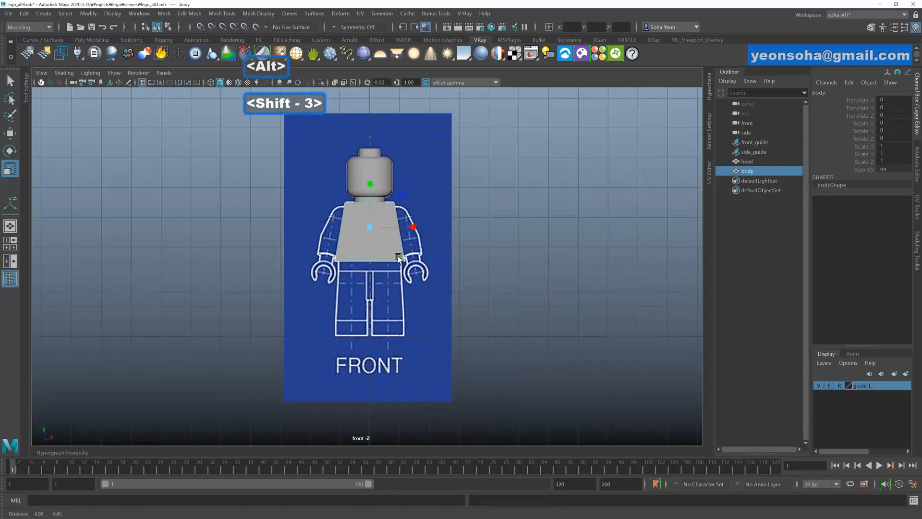
pyautogui.keyDown('alt'); pyautogui.moveTo(398, 257); pyautogui.dragTo(398, 242, button='middle'); pyautogui.keyUp('alt')
pyautogui.keyDown('alt'); pyautogui.moveTo(398, 242); pyautogui.dragTo(430, 276, button='right'); pyautogui.keyUp('alt')
pyautogui.keyDown('alt'); pyautogui.moveTo(430, 276); pyautogui.dragTo(446, 214, button='middle'); pyautogui.keyUp('alt')
pyautogui.hotkey('shift', '4')
pyautogui.keyDown('alt'); pyautogui.moveTo(446, 215); pyautogui.dragTo(465, 303, button='right'); pyautogui.keyUp('alt')
pyautogui.keyDown('alt'); pyautogui.moveTo(465, 303); pyautogui.dragTo(436, 262, button='middle'); pyautogui.keyUp('alt')
pyautogui.click(504, 196)
pyautogui.keyDown('shift'); pyautogui.rightClick(502, 192); pyautogui.keyUp('shift')
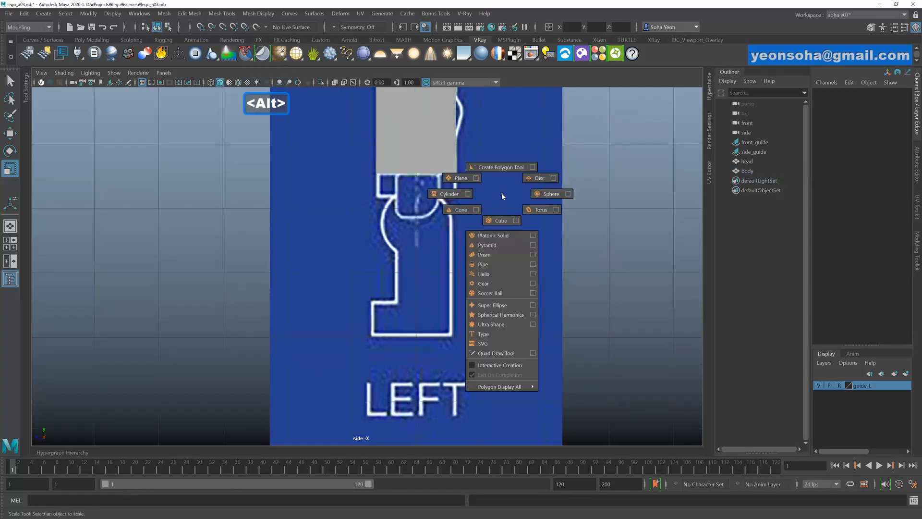
pyautogui.keyDown('shift'); pyautogui.moveTo(501, 192); pyautogui.dragTo(449, 193, button='right'); pyautogui.keyUp('shift')
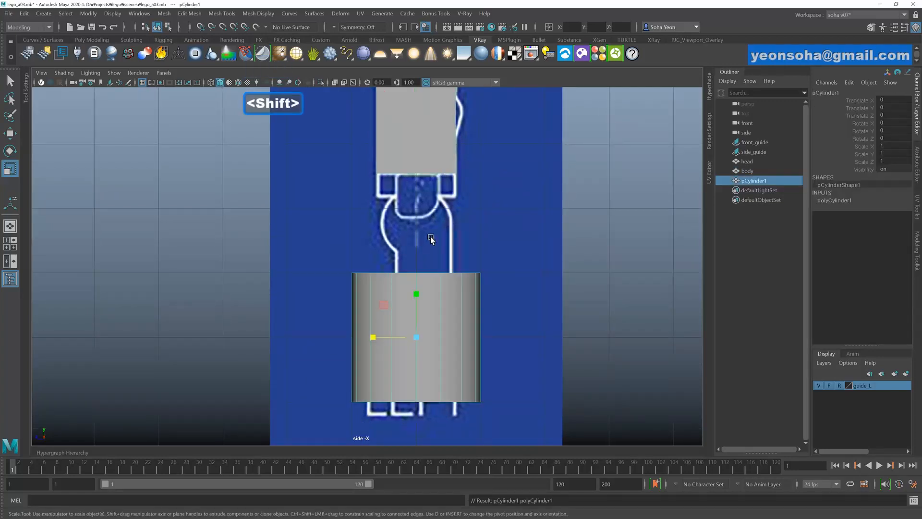
# - Rotate the cylinder to -90 degrees about Z so its round cap faces the side view
pyautogui.keyDown('alt'); pyautogui.moveTo(430, 237); pyautogui.dragTo(432, 267, button='right'); pyautogui.keyUp('alt')
pyautogui.press('e')
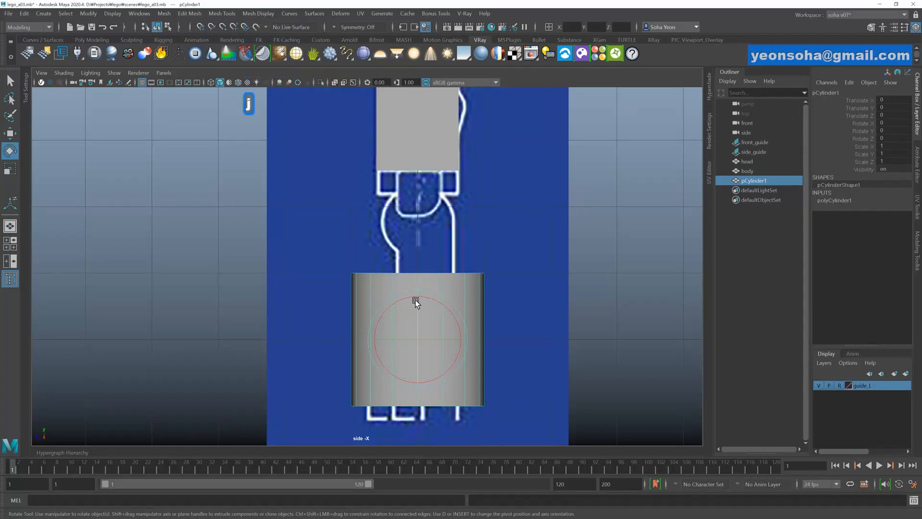
pyautogui.moveTo(417, 302); pyautogui.dragTo(430, 325)
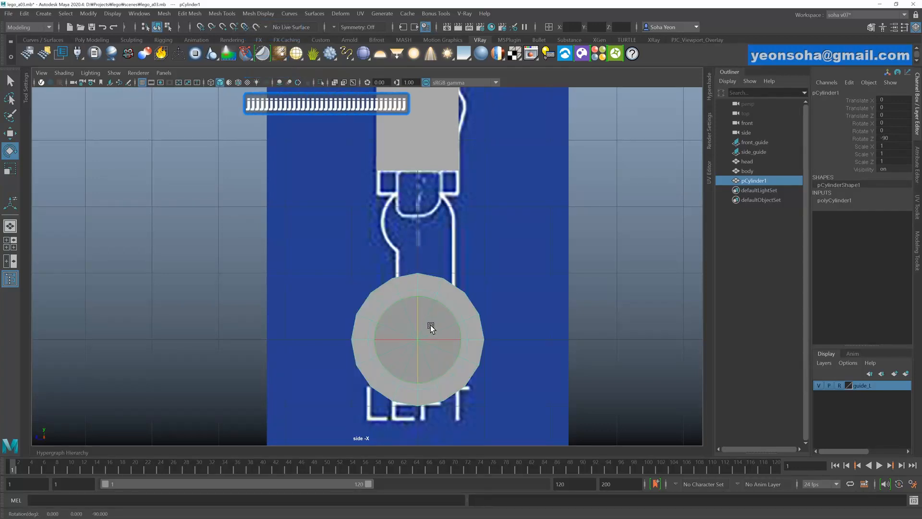
# - Raise the cylinder to about Translate Y 1.7 in wireframe, centring it on the blueprint's hip joint
pyautogui.scroll(3, 430, 325)
pyautogui.press('w')
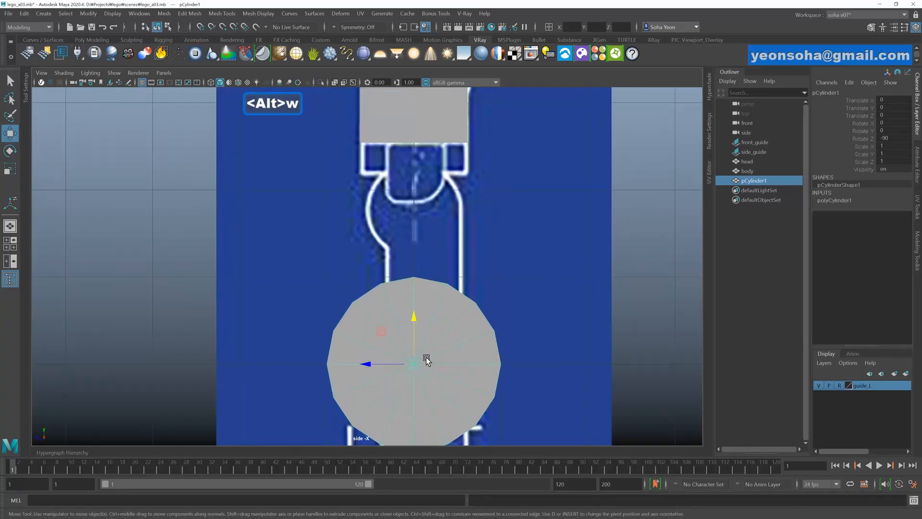
pyautogui.moveTo(413, 322); pyautogui.dragTo(417, 161)
pyautogui.press('4')
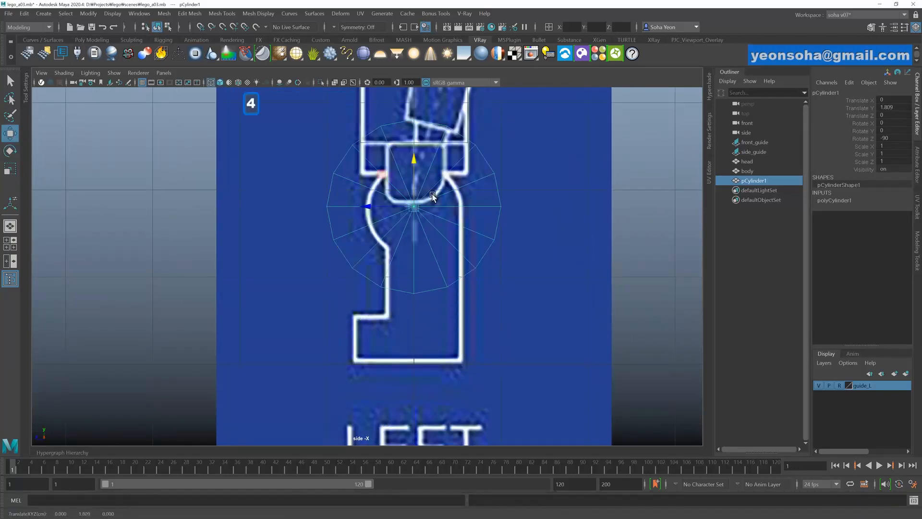
pyautogui.keyDown('alt'); pyautogui.moveTo(409, 200); pyautogui.dragTo(390, 248, button='middle'); pyautogui.keyUp('alt')
pyautogui.scroll(1, 390, 248)
pyautogui.keyDown('alt'); pyautogui.moveTo(403, 200); pyautogui.dragTo(406, 181, button='middle'); pyautogui.keyUp('alt')
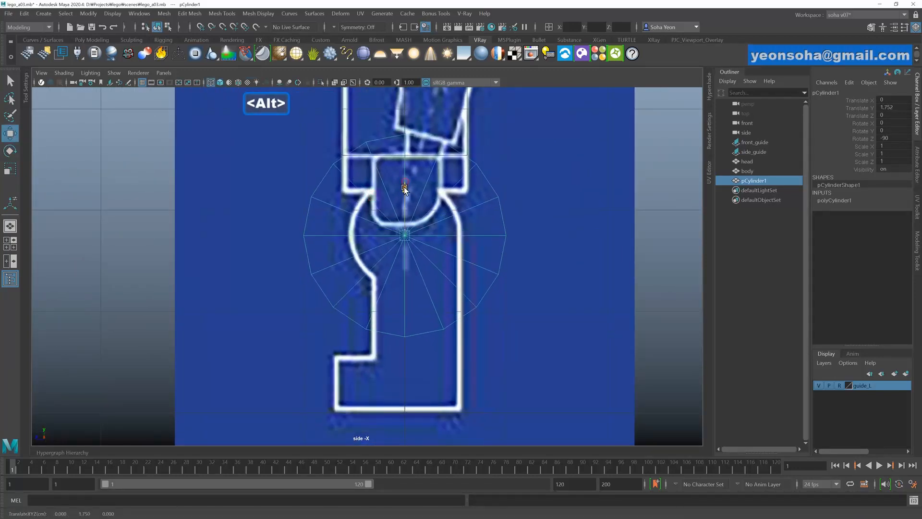
pyautogui.moveTo(403, 185); pyautogui.dragTo(403, 193)
pyautogui.scroll(1, 433, 207)
# - Reduce the cylinder's radius to about 0.54 and raise it to Translate Y 1.763 to fit the rounded hip outline
pyautogui.press('t')
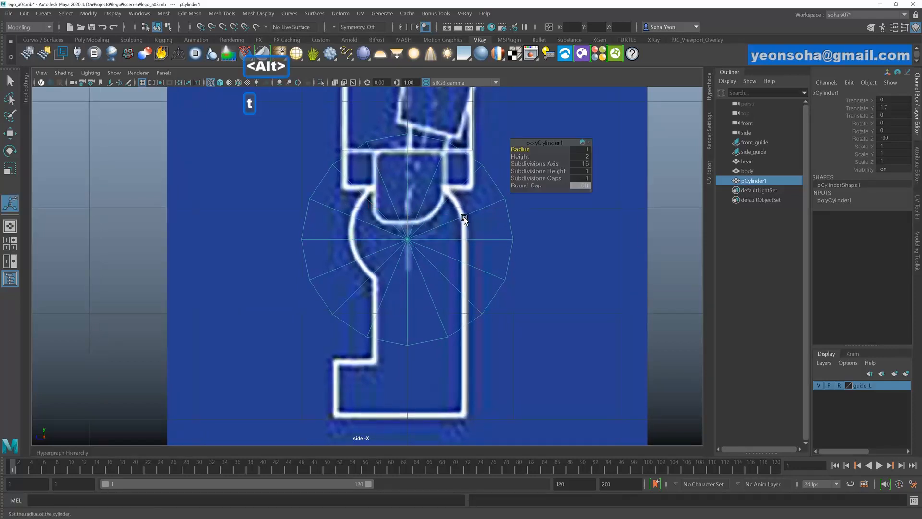
pyautogui.scroll(1, 485, 208)
pyautogui.press('alt')
pyautogui.moveTo(523, 149); pyautogui.dragTo(513, 151)
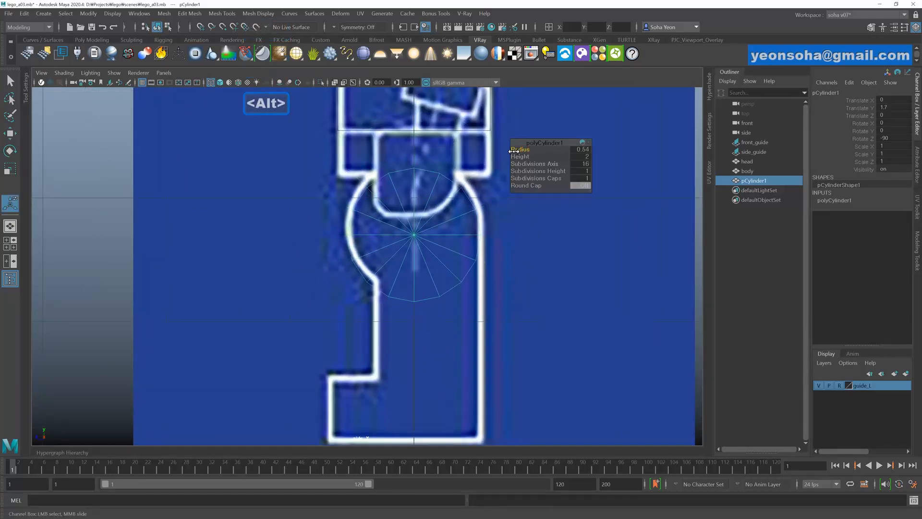
pyautogui.scroll(2, 477, 239)
pyautogui.press('w')
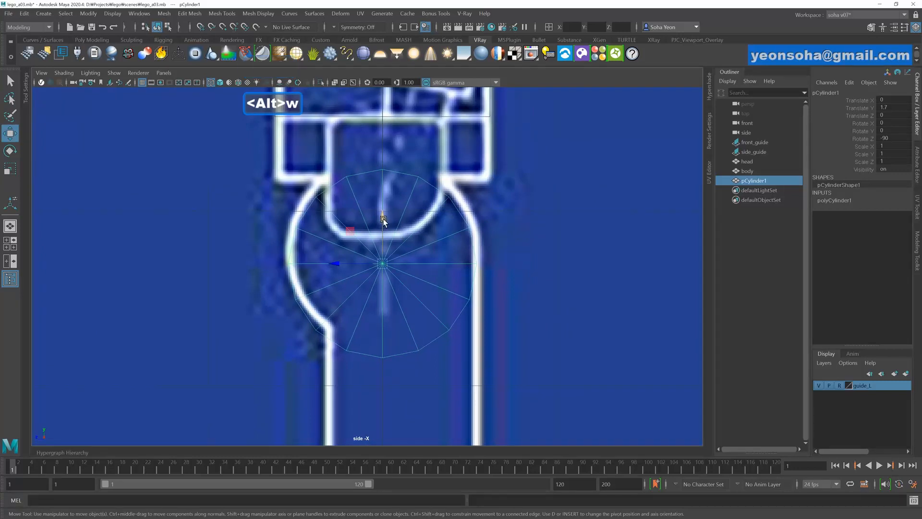
pyautogui.moveTo(383, 220); pyautogui.dragTo(383, 208)
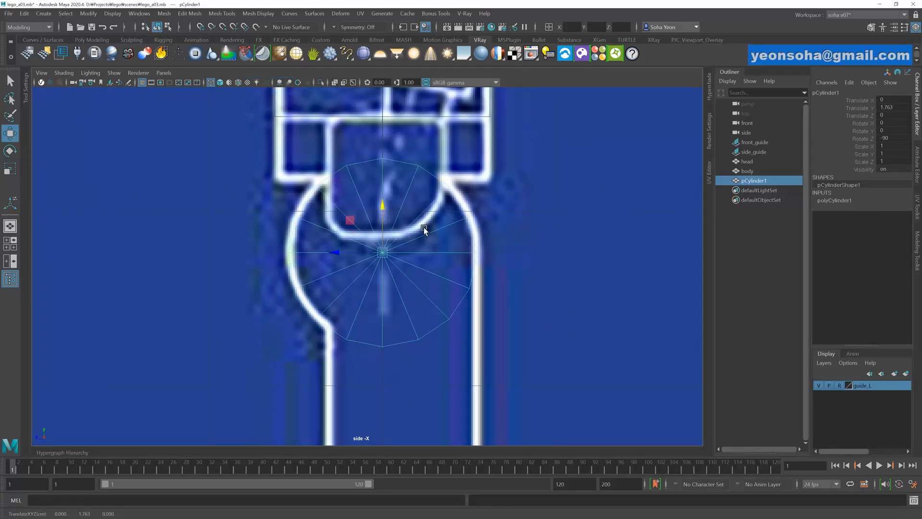
# - Set the cylinder's radius to 0.551 and its axis subdivisions to 32
pyautogui.press('t')
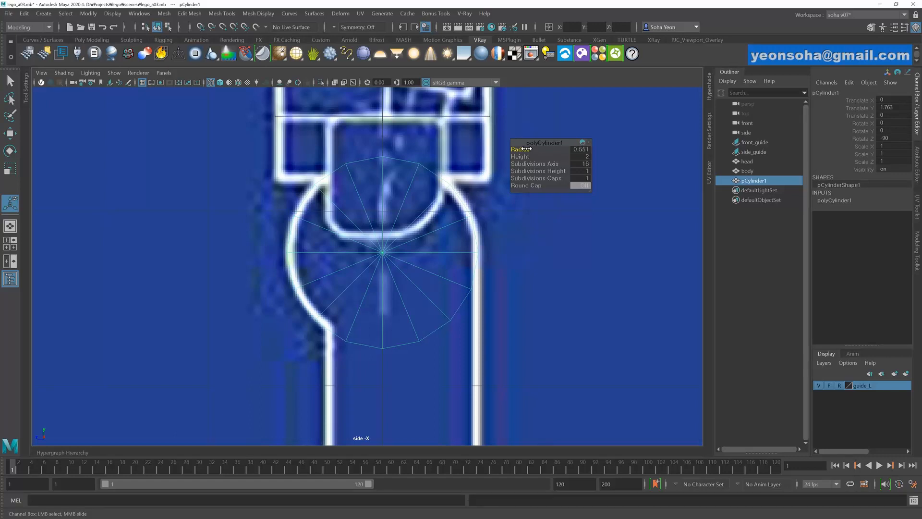
pyautogui.keyDown('alt'); pyautogui.moveTo(408, 272); pyautogui.dragTo(400, 238, button='middle'); pyautogui.keyUp('alt')
pyautogui.keyDown('alt'); pyautogui.moveTo(399, 239); pyautogui.dragTo(473, 263, button='right'); pyautogui.keyUp('alt')
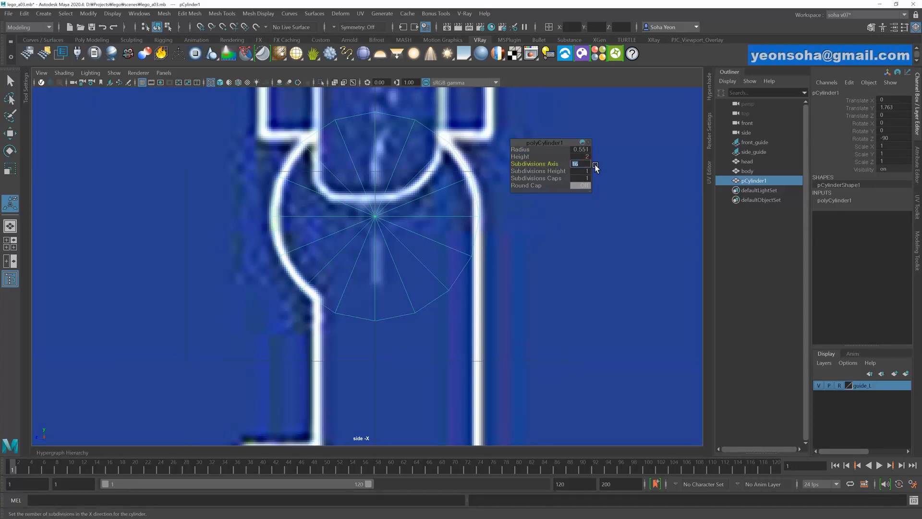
pyautogui.press('Return')
pyautogui.press('Return')
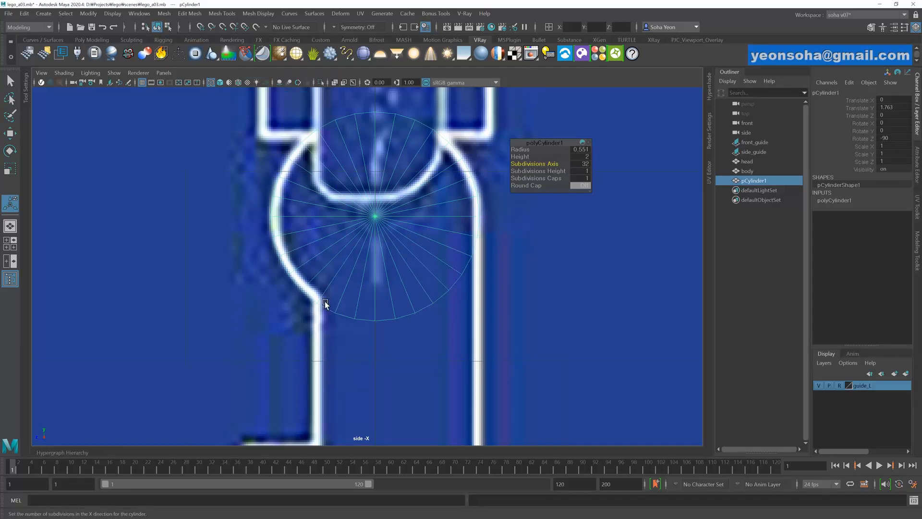
# - Set the cylinder's cap subdivisions to 0 and compare its shaded shape with the leg outline
pyautogui.keyDown('alt'); pyautogui.moveTo(392, 255); pyautogui.dragTo(394, 220, button='middle'); pyautogui.keyUp('alt')
pyautogui.keyDown('alt'); pyautogui.moveTo(395, 247); pyautogui.dragTo(399, 246, button='right'); pyautogui.keyUp('alt')
pyautogui.keyDown('alt'); pyautogui.moveTo(406, 253); pyautogui.dragTo(400, 253, button='middle'); pyautogui.keyUp('alt')
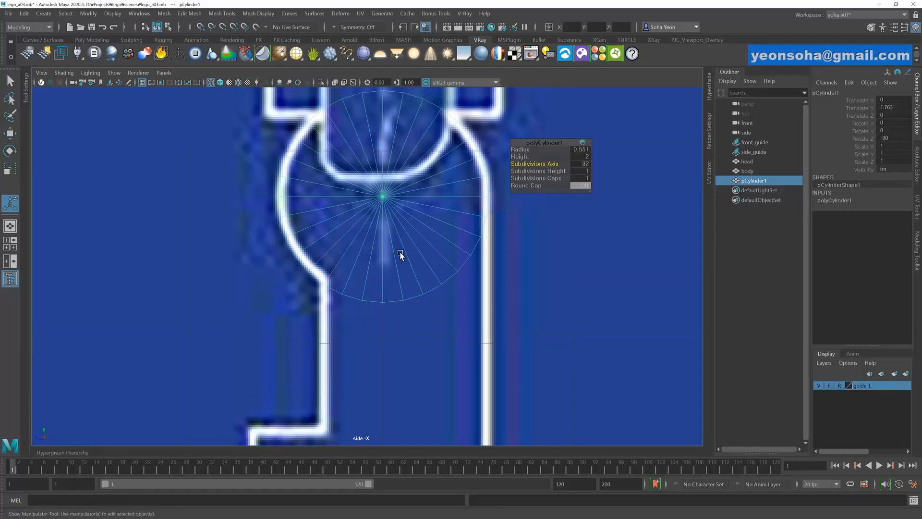
pyautogui.press('alt')
pyautogui.moveTo(549, 178); pyautogui.dragTo(540, 179)
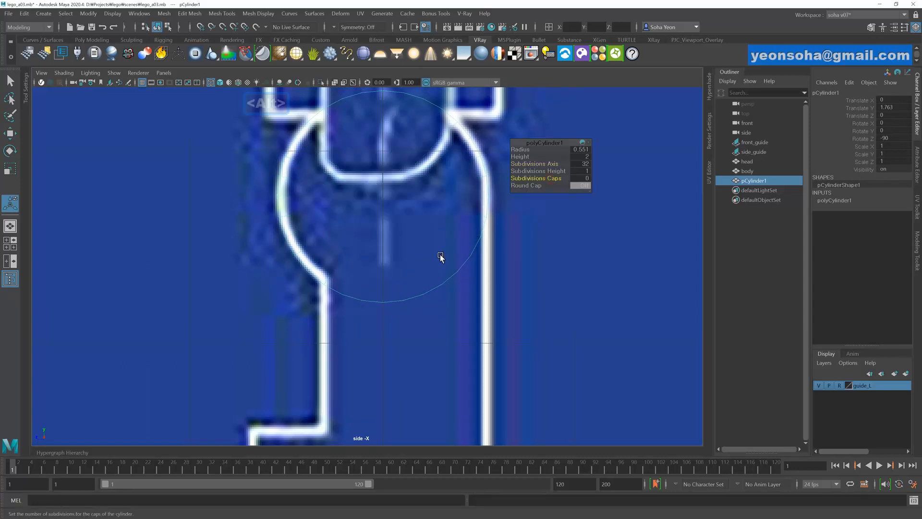
pyautogui.keyDown('alt'); pyautogui.moveTo(440, 257); pyautogui.dragTo(451, 226, button='middle'); pyautogui.keyUp('alt')
pyautogui.keyDown('alt'); pyautogui.moveTo(451, 227); pyautogui.dragTo(436, 227, button='right'); pyautogui.keyUp('alt')
pyautogui.press('5')
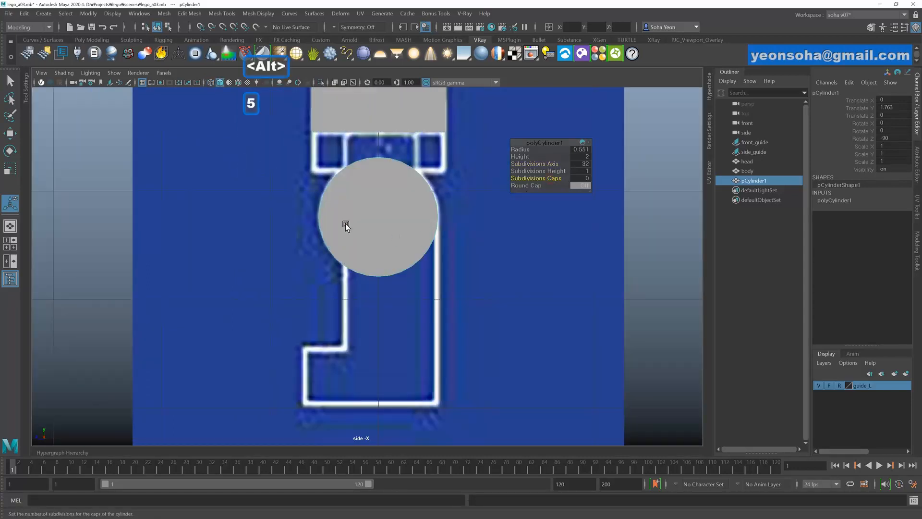
pyautogui.scroll(2, 397, 246)
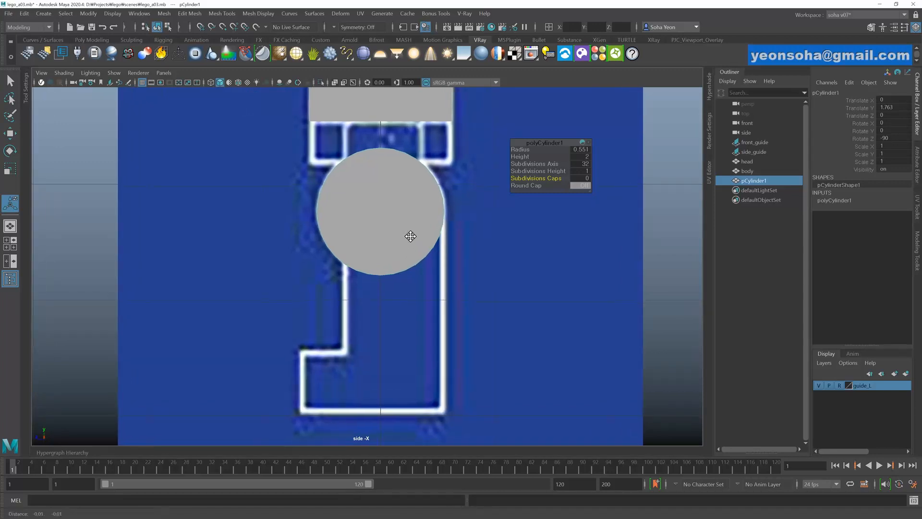
# - Extrude the cylinder's lower side faces, without the caps, straight down by about 1.968 past the foot's base line
pyautogui.hotkey('alt', '4')
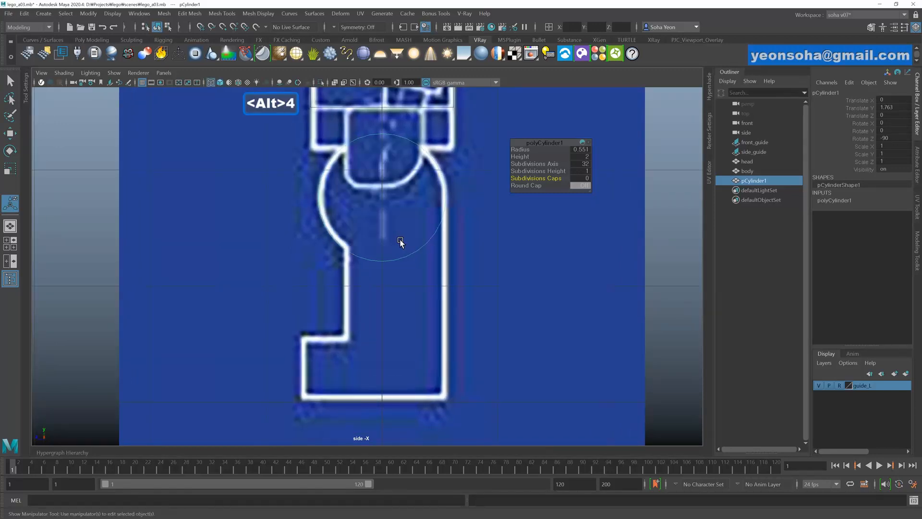
pyautogui.hotkey('alt', '3')
pyautogui.moveTo(506, 341)
pyautogui.mouseDown()
pyautogui.moveTo(372, 198)
pyautogui.moveTo(345, 194)
pyautogui.moveTo(353, 199)
pyautogui.mouseUp()
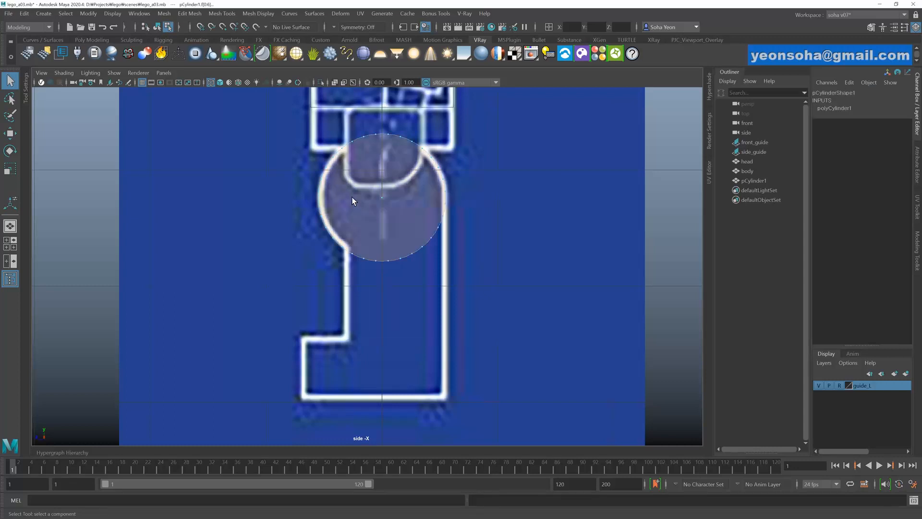
pyautogui.keyDown('alt'); pyautogui.moveTo(412, 253); pyautogui.dragTo(405, 212, button='right'); pyautogui.keyUp('alt')
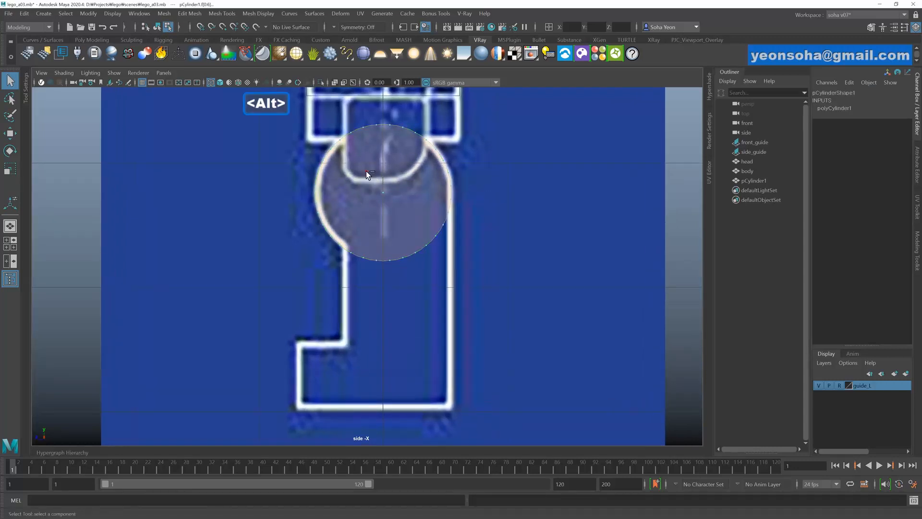
pyautogui.keyDown('ctrl'); pyautogui.moveTo(366, 171); pyautogui.dragTo(401, 210); pyautogui.keyUp('ctrl')
pyautogui.keyDown('alt'); pyautogui.moveTo(470, 252); pyautogui.dragTo(419, 271, button='right'); pyautogui.keyUp('alt')
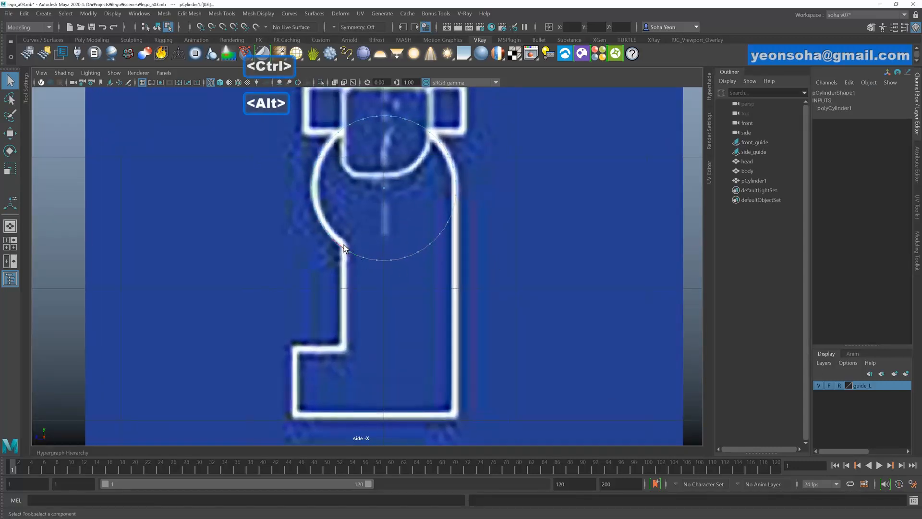
pyautogui.scroll(-3, 439, 246)
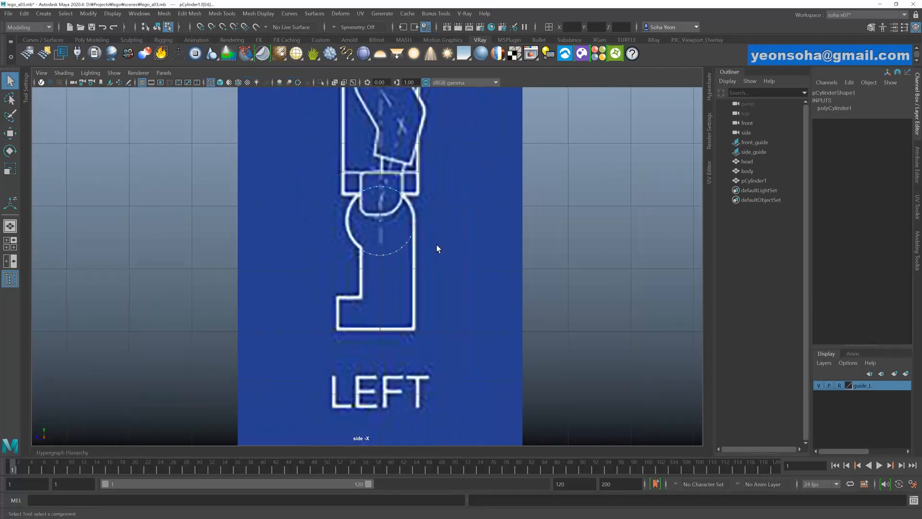
pyautogui.hotkey('alt', 'w')
pyautogui.click(450, 194)
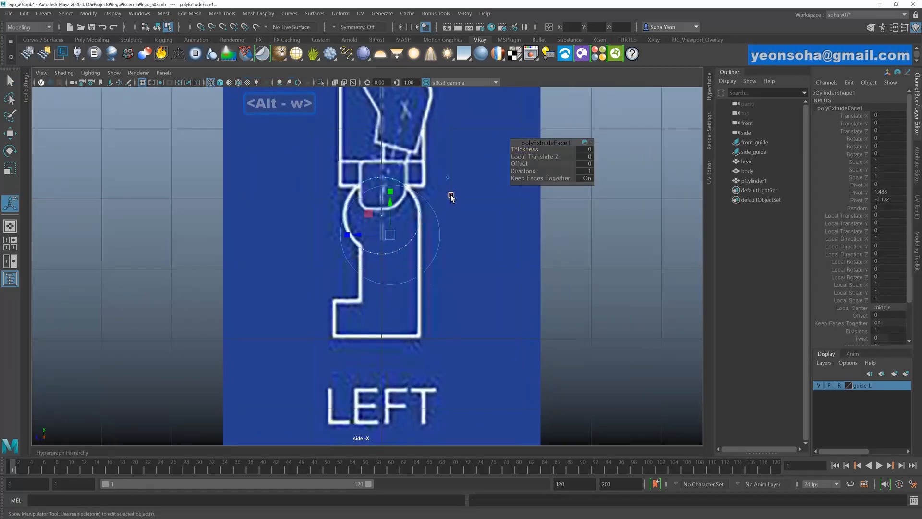
pyautogui.keyDown('alt'); pyautogui.moveTo(449, 196); pyautogui.dragTo(438, 200, button='right'); pyautogui.keyUp('alt')
pyautogui.moveTo(394, 204); pyautogui.dragTo(394, 348)
# - Flatten the extruded curved bottom faces vertically into a straight horizontal line
pyautogui.keyDown('alt'); pyautogui.moveTo(394, 349); pyautogui.dragTo(399, 284, button='middle'); pyautogui.keyUp('alt')
pyautogui.moveTo(399, 284)
pyautogui.keyDown('alt'); pyautogui.mouseDown(button='right')
pyautogui.moveTo(405, 291)
pyautogui.moveTo(404, 275)
pyautogui.mouseUp(button='right'); pyautogui.keyUp('alt')
pyautogui.press('r')
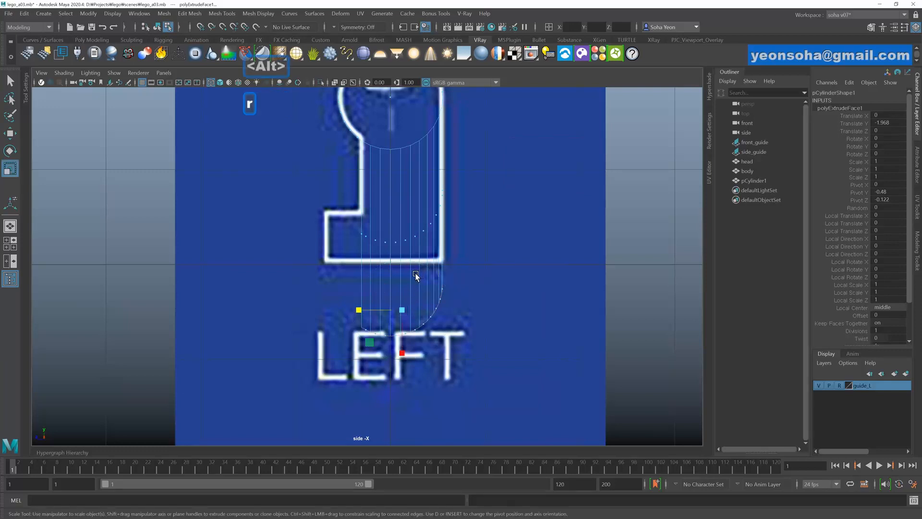
pyautogui.moveTo(400, 353); pyautogui.dragTo(401, 279, button='middle')
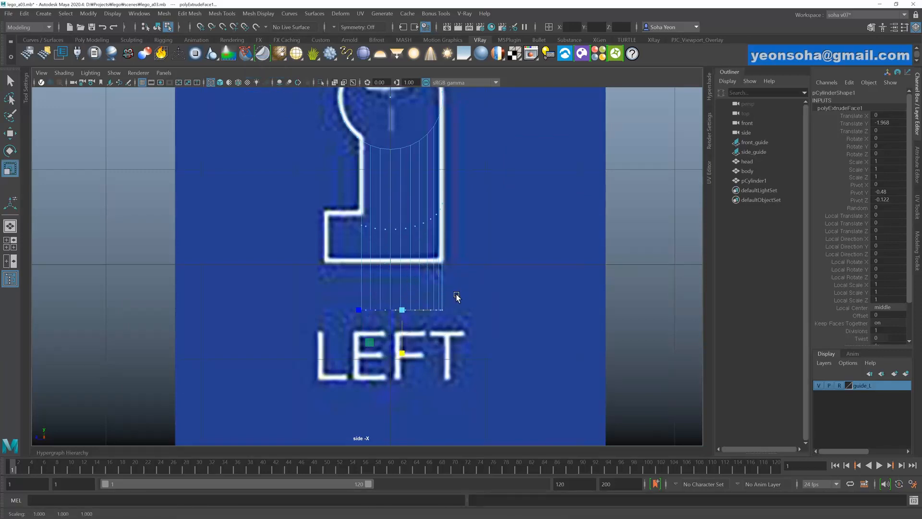
# - Raise the leg's flattened bottom edge up to the foot's base line in the side view
pyautogui.keyDown('alt'); pyautogui.moveTo(456, 297); pyautogui.dragTo(441, 277, button='right'); pyautogui.keyUp('alt')
pyautogui.press('w')
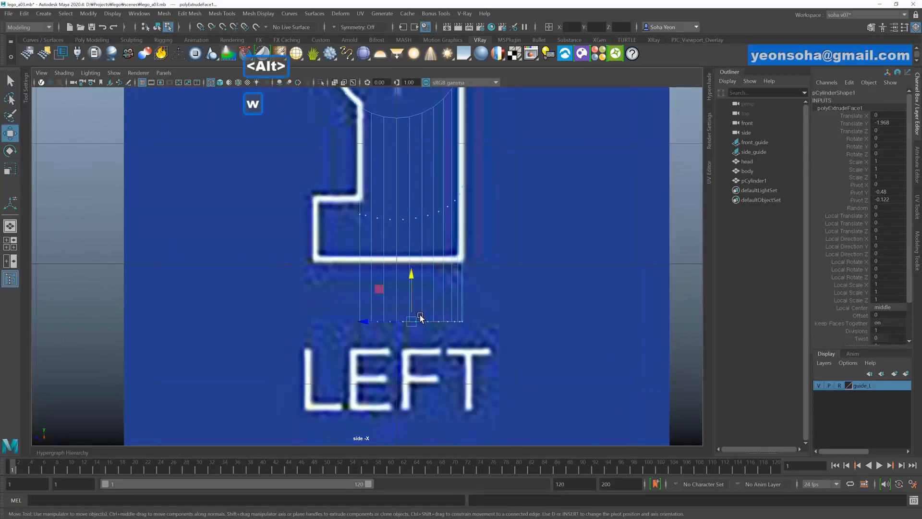
pyautogui.moveTo(411, 273); pyautogui.dragTo(416, 213)
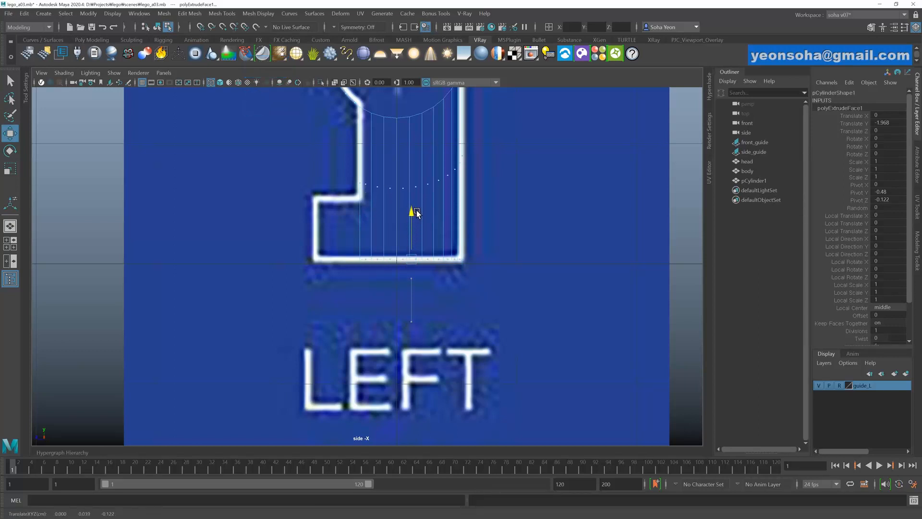
# - Slice the leg horizontally with Multi-Cut near the top line of the foot in the side view
pyautogui.keyDown('alt'); pyautogui.moveTo(417, 213); pyautogui.dragTo(427, 275, button='middle'); pyautogui.keyUp('alt')
pyautogui.keyDown('alt'); pyautogui.moveTo(427, 276); pyautogui.dragTo(433, 267, button='right'); pyautogui.keyUp('alt')
pyautogui.hotkey('alt', 's')
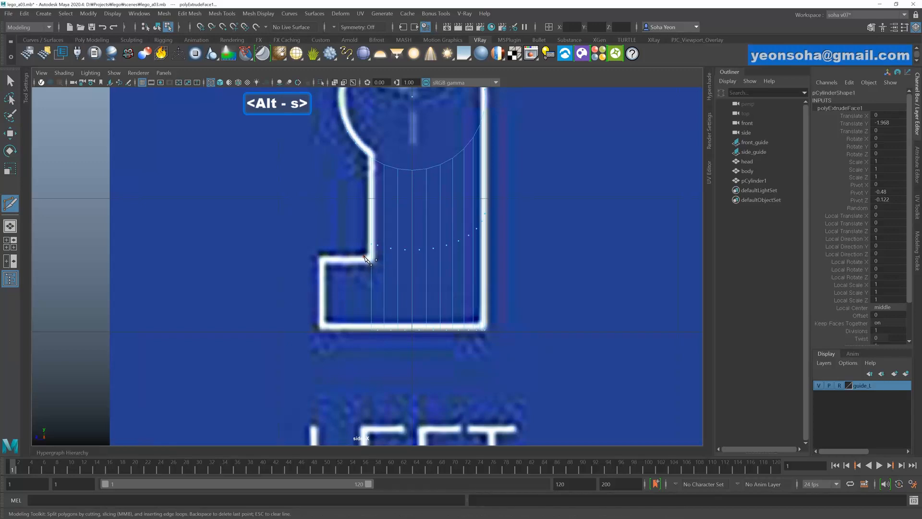
pyautogui.moveTo(561, 256); pyautogui.dragTo(573, 258)
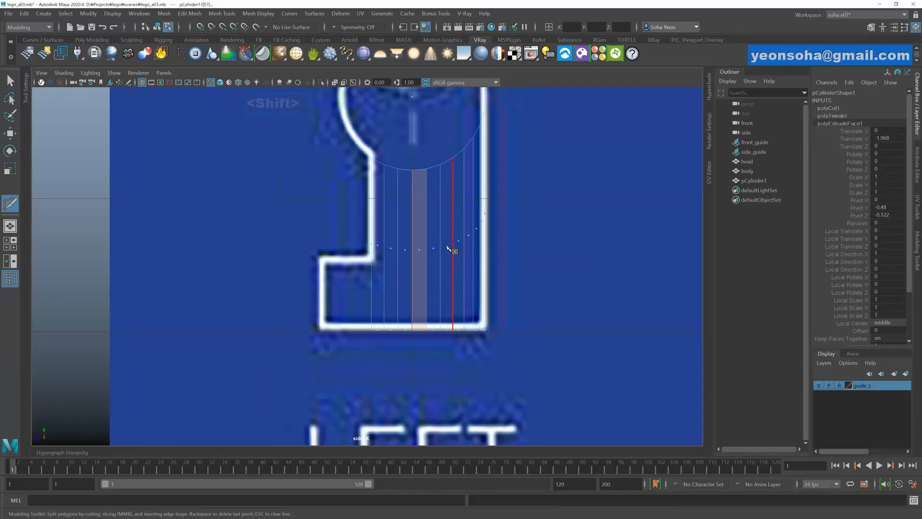
pyautogui.hotkey('alt', '`')
pyautogui.hotkey('alt', 's')
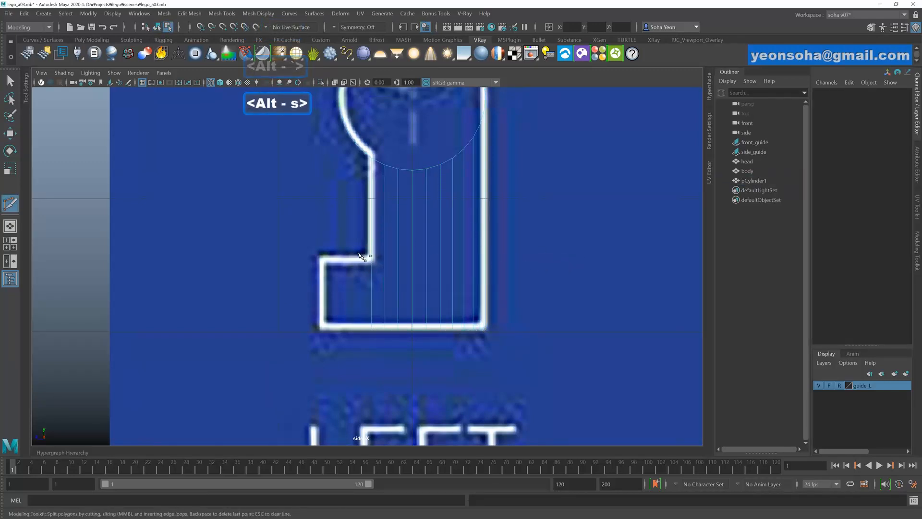
pyautogui.moveTo(359, 254); pyautogui.dragTo(528, 253)
pyautogui.hotkey('shift', 'w')
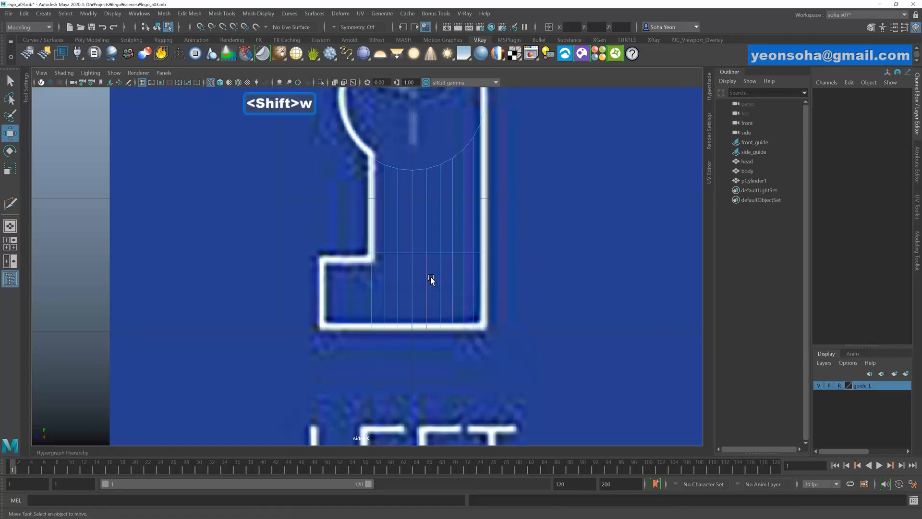
# - Extrude the leg's lower front face forward by about 0.385 to the toe of the foot outline
pyautogui.hotkey('alt', '3')
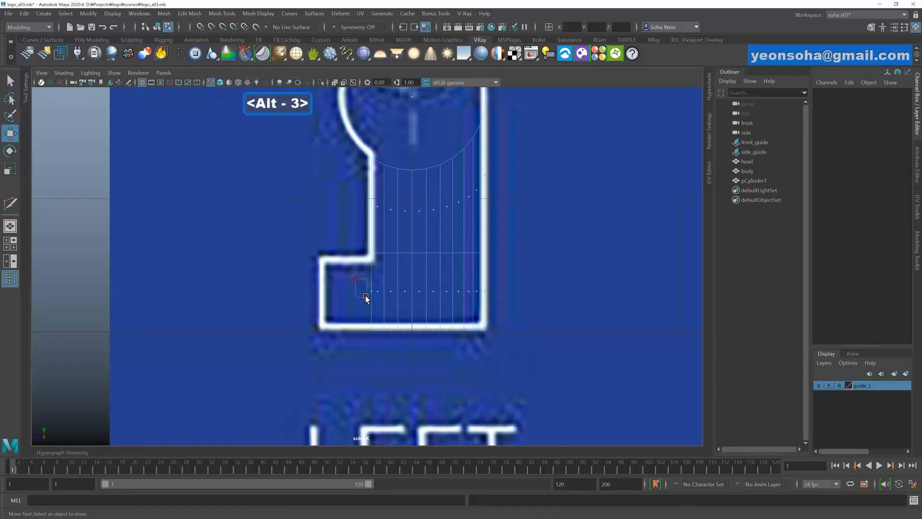
pyautogui.click(376, 311)
pyautogui.scroll(1, 425, 313)
pyautogui.hotkey('alt', 'w')
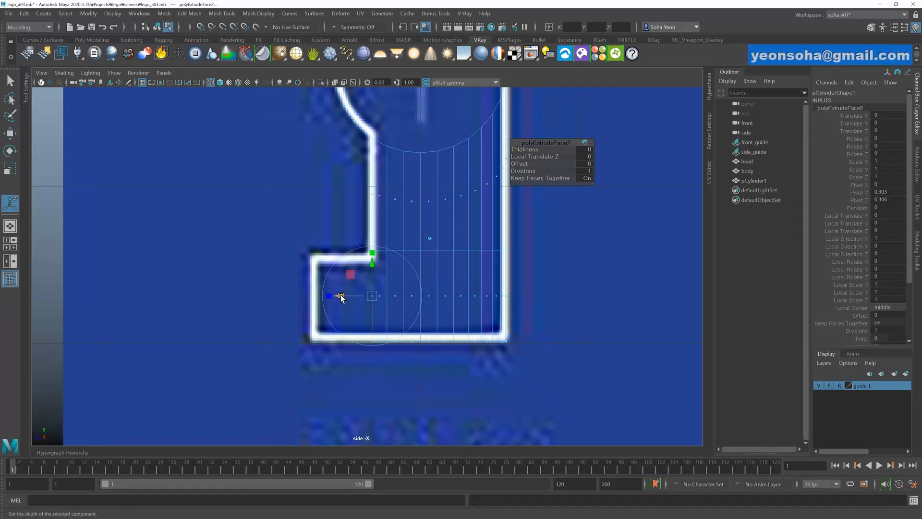
pyautogui.moveTo(339, 296); pyautogui.dragTo(289, 294)
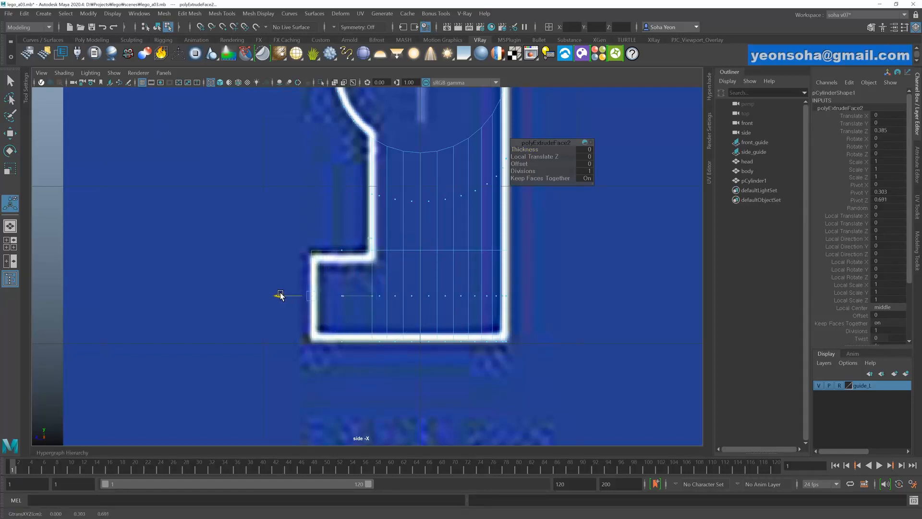
# - Lower the row of vertices along the foot's top edge to match the blueprint outline
pyautogui.hotkey('alt', '1')
pyautogui.moveTo(238, 229); pyautogui.dragTo(576, 258)
pyautogui.press('w')
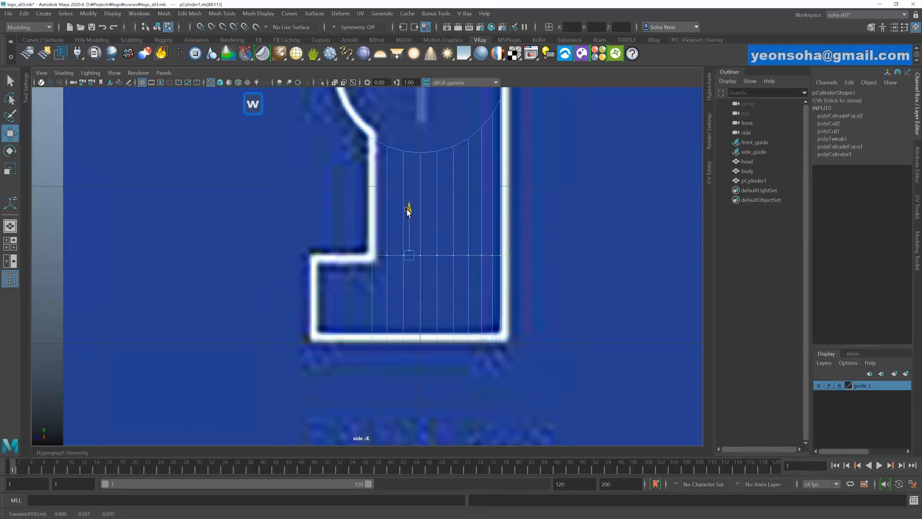
pyautogui.hotkey('alt', '`')
# - Widen the leg object in the front view to a Scale Y of about 1.061, matching the blueprint's hip width
pyautogui.hotkey('alt', 'shift', 'q')
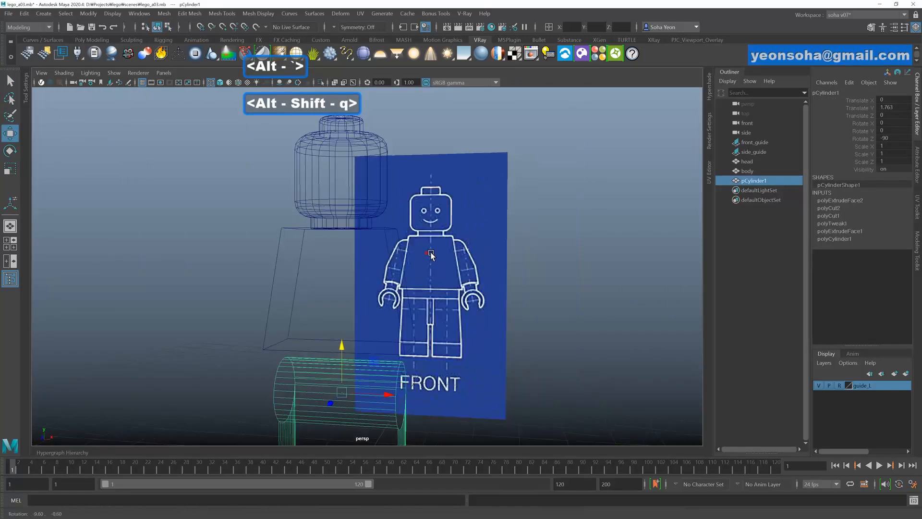
pyautogui.keyDown('alt'); pyautogui.moveTo(431, 253); pyautogui.dragTo(440, 266); pyautogui.keyUp('alt')
pyautogui.keyDown('alt'); pyautogui.moveTo(440, 267); pyautogui.dragTo(395, 303, button='right'); pyautogui.keyUp('alt')
pyautogui.keyDown('alt'); pyautogui.moveTo(395, 303); pyautogui.dragTo(399, 269, button='middle'); pyautogui.keyUp('alt')
pyautogui.hotkey('shift', '3')
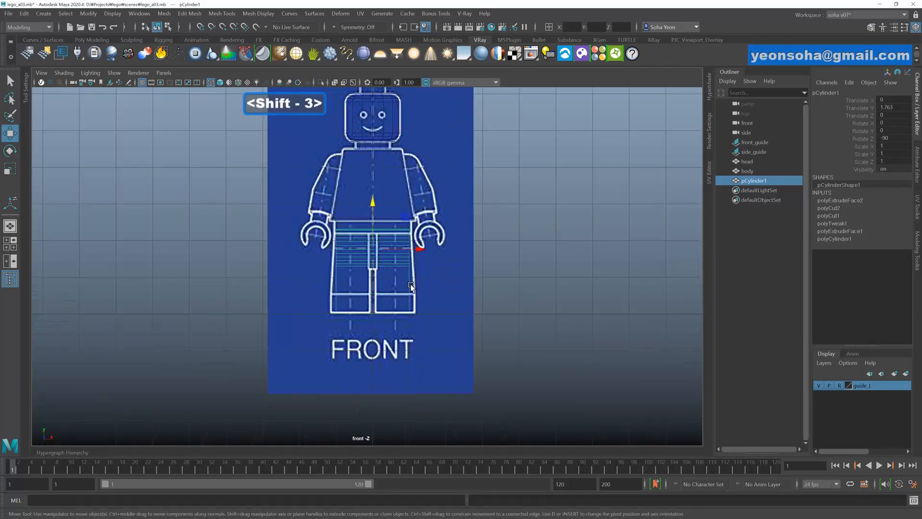
pyautogui.scroll(6, 411, 287)
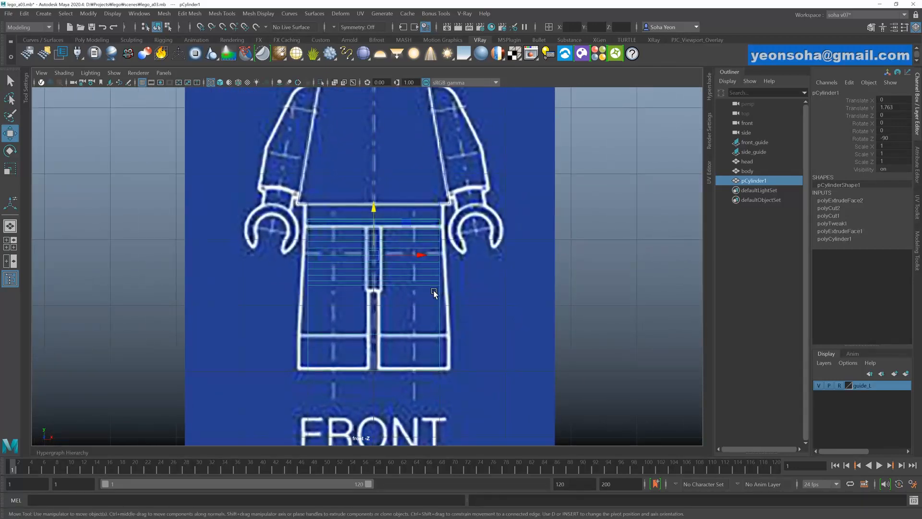
pyautogui.scroll(3, 433, 292)
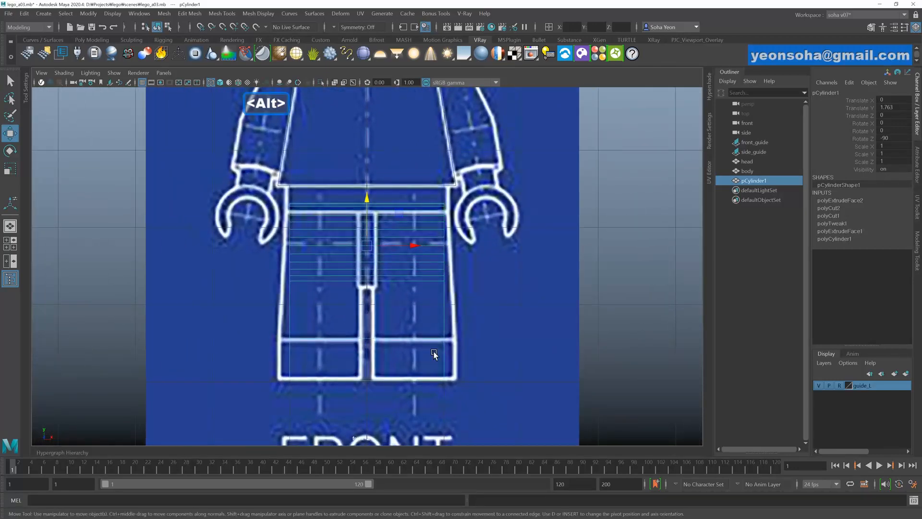
pyautogui.keyDown('alt'); pyautogui.moveTo(469, 340); pyautogui.dragTo(445, 286, button='right'); pyautogui.keyUp('alt')
pyautogui.keyDown('alt'); pyautogui.moveTo(386, 285); pyautogui.dragTo(397, 274, button='middle'); pyautogui.keyUp('alt')
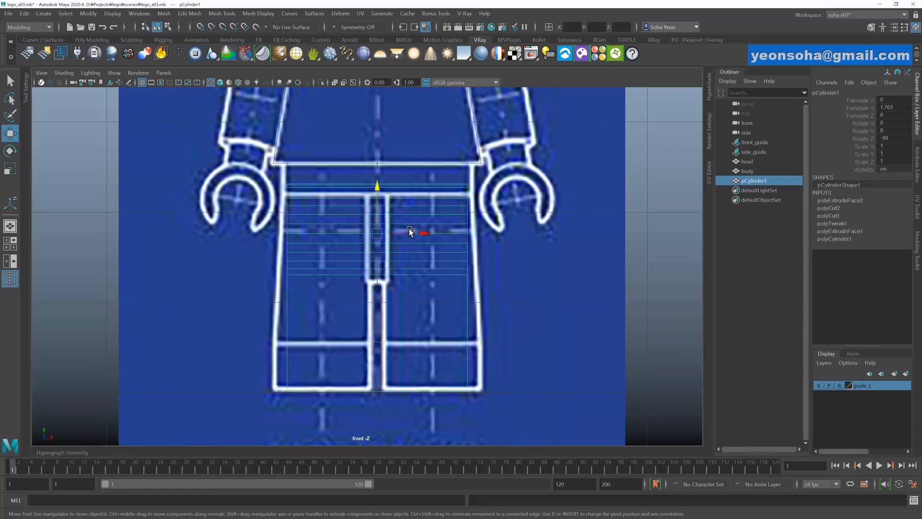
pyautogui.press('r')
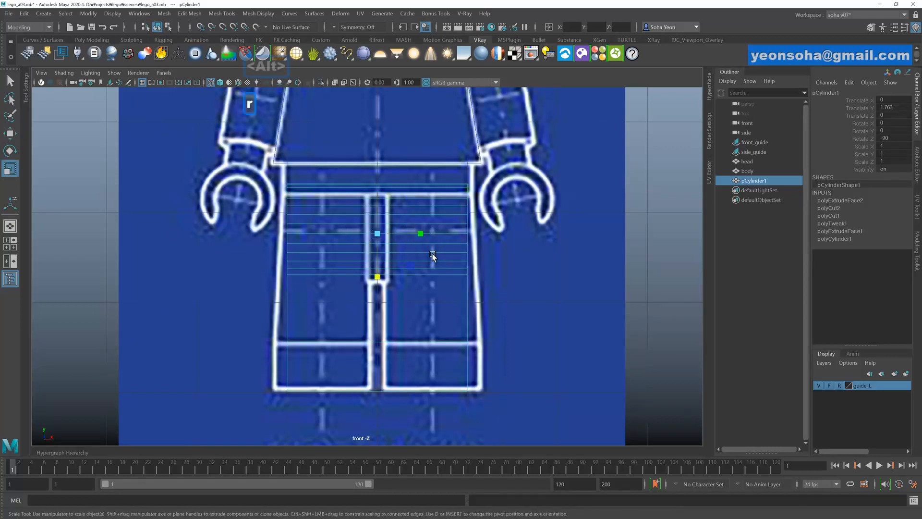
pyautogui.moveTo(422, 235); pyautogui.dragTo(423, 237)
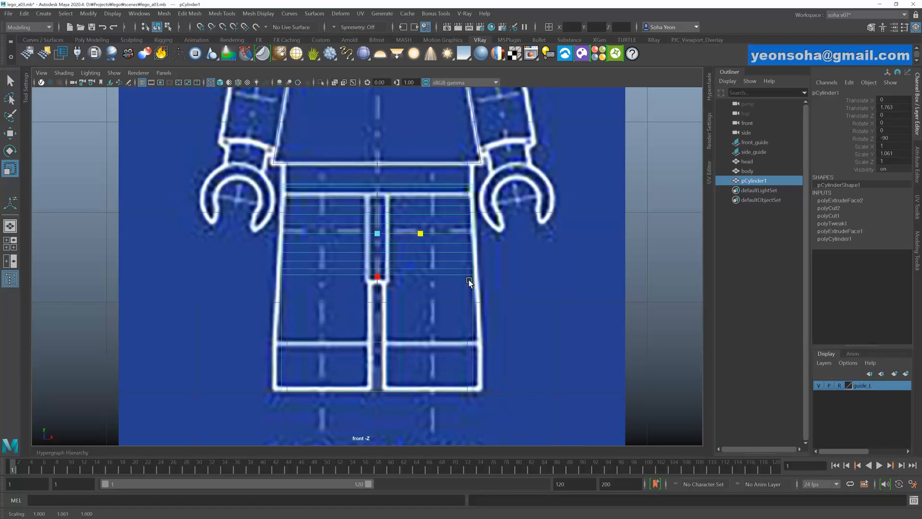
pyautogui.keyDown('alt'); pyautogui.moveTo(459, 243); pyautogui.dragTo(462, 228, button='middle'); pyautogui.keyUp('alt')
pyautogui.keyDown('alt'); pyautogui.moveTo(463, 228); pyautogui.dragTo(498, 244, button='right'); pyautogui.keyUp('alt')
pyautogui.keyDown('alt'); pyautogui.moveTo(438, 240); pyautogui.dragTo(444, 256, button='middle'); pyautogui.keyUp('alt')
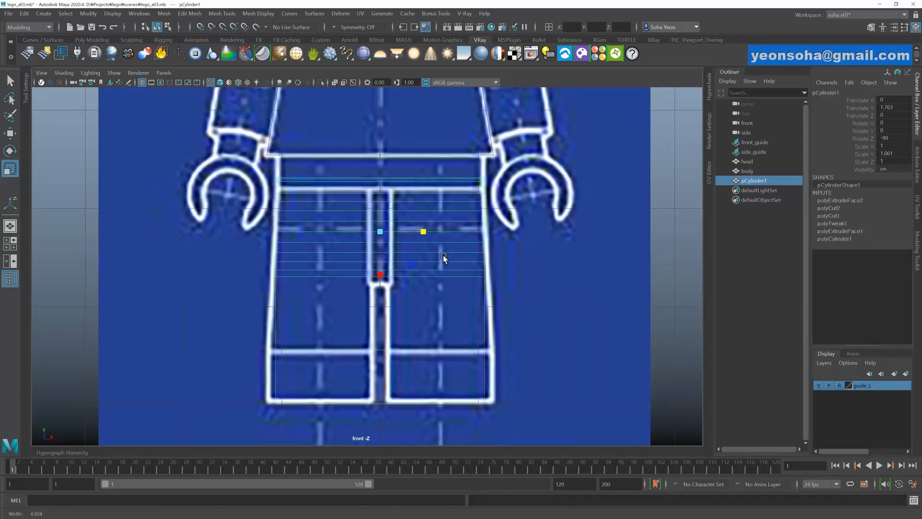
pyautogui.keyDown('alt'); pyautogui.moveTo(444, 258); pyautogui.dragTo(473, 270, button='right'); pyautogui.keyUp('alt')
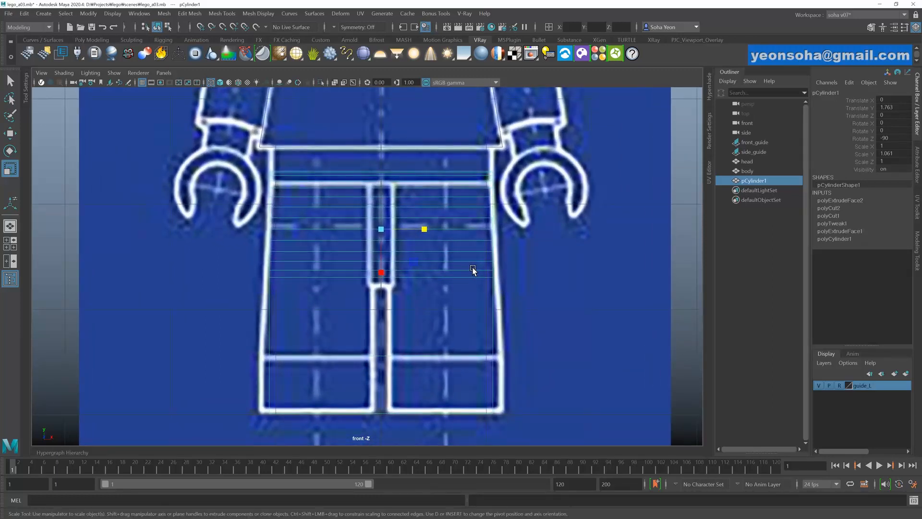
# - Insert a vertical edge loop down the leg block's centre and one along each side of the gap between the legs
pyautogui.hotkey('alt', '`')
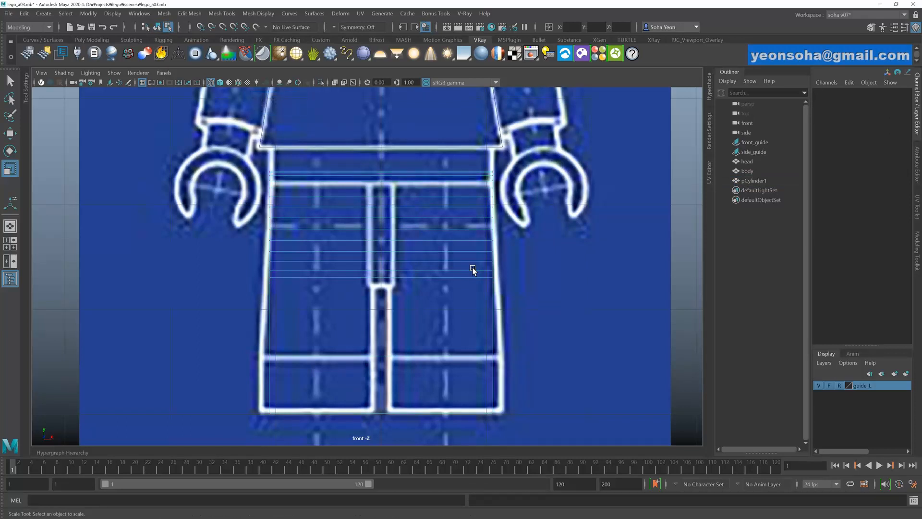
pyautogui.scroll(3, 421, 254)
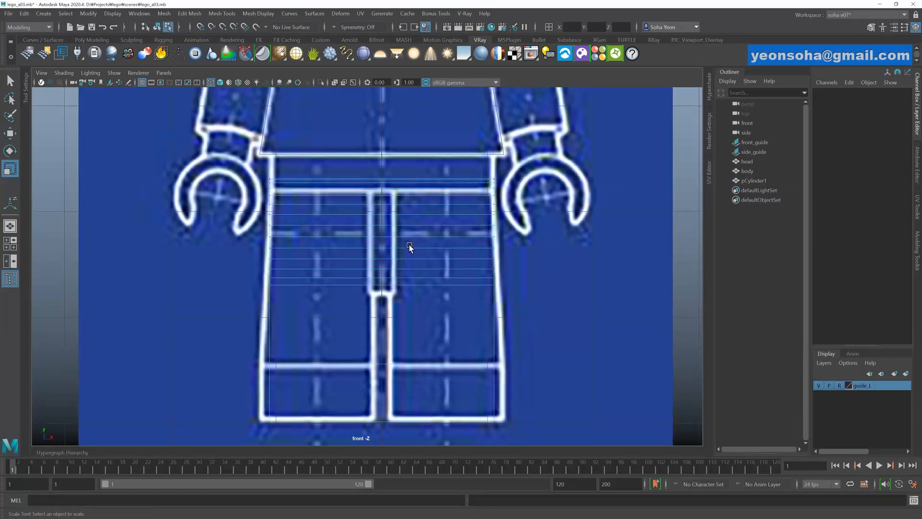
pyautogui.hotkey('alt', '`')
pyautogui.keyDown('alt'); pyautogui.moveTo(402, 271); pyautogui.dragTo(403, 229, button='middle'); pyautogui.keyUp('alt')
pyautogui.keyDown('alt'); pyautogui.moveTo(403, 228); pyautogui.dragTo(392, 268, button='right'); pyautogui.keyUp('alt')
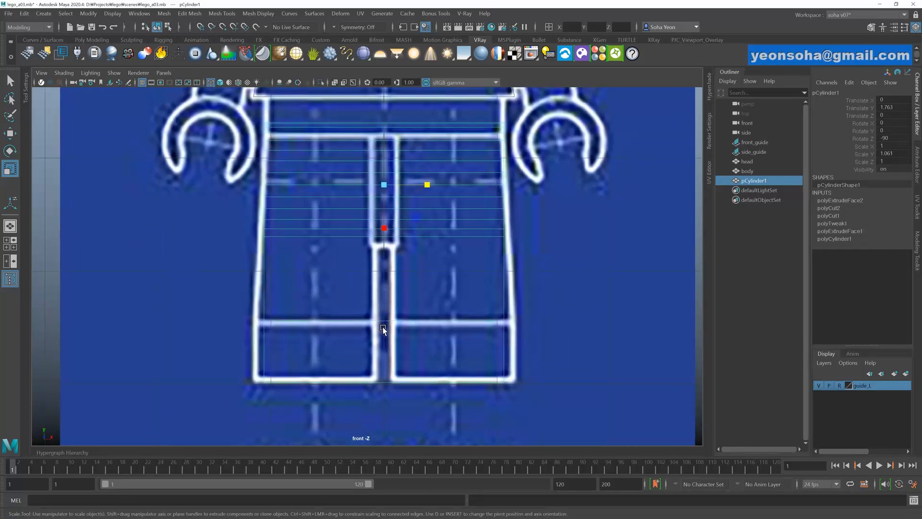
pyautogui.hotkey('alt', 's')
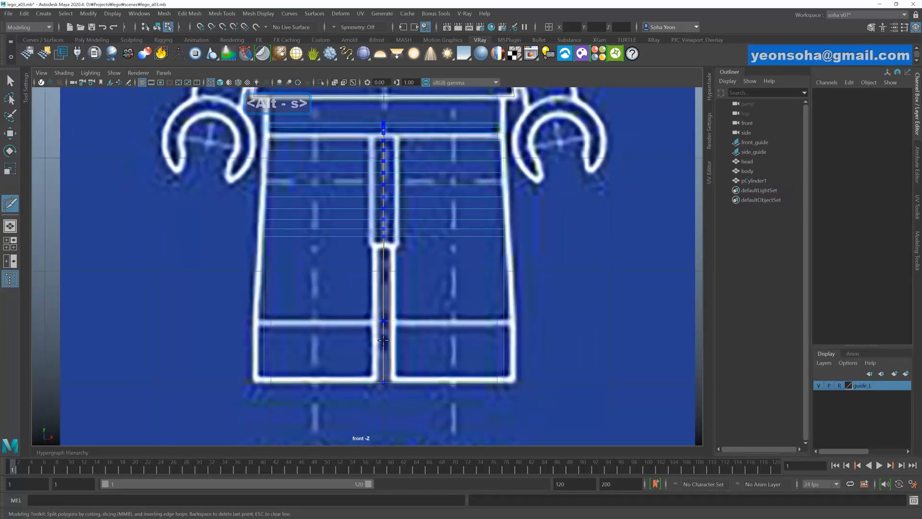
pyautogui.keyDown('ctrl'); pyautogui.middleClick(384, 340); pyautogui.keyUp('ctrl')
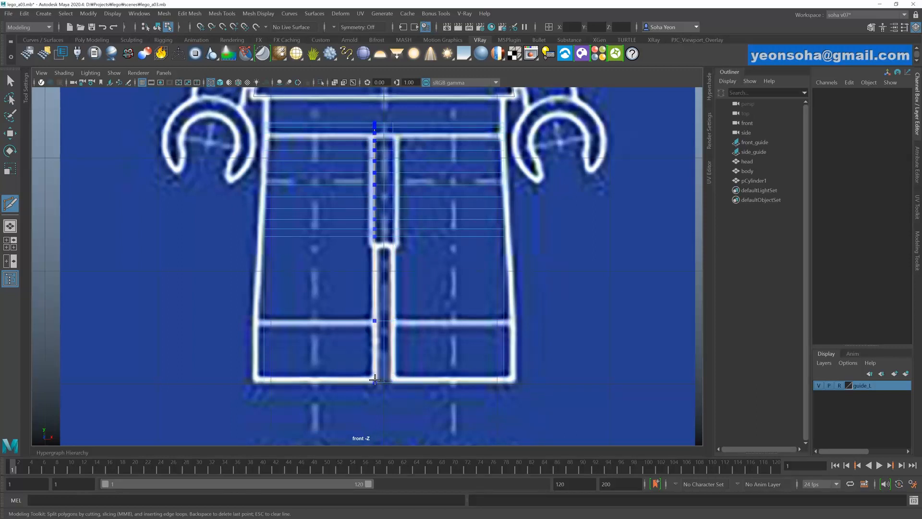
pyautogui.hotkey('ctrl', 'w')
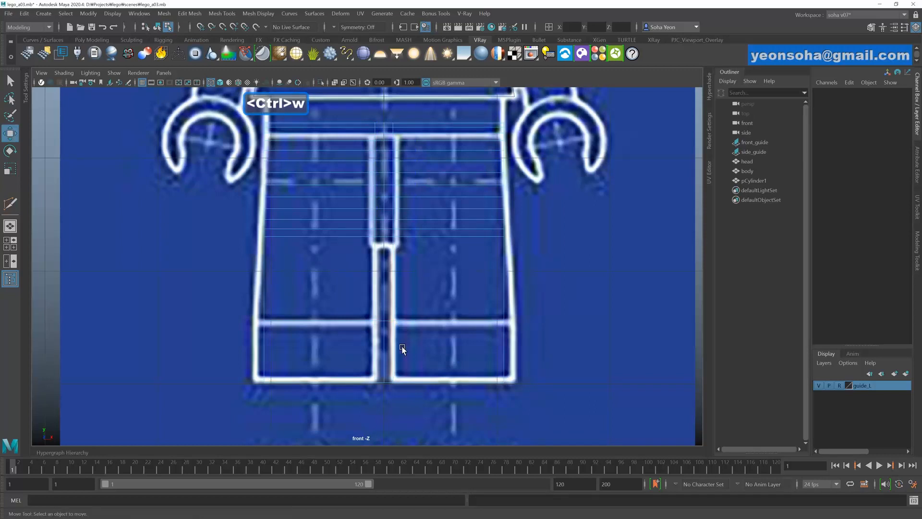
# - Examine the leg block's new loops and its shaded shape against the front blueprint
pyautogui.scroll(3, 397, 346)
pyautogui.scroll(2, 402, 330)
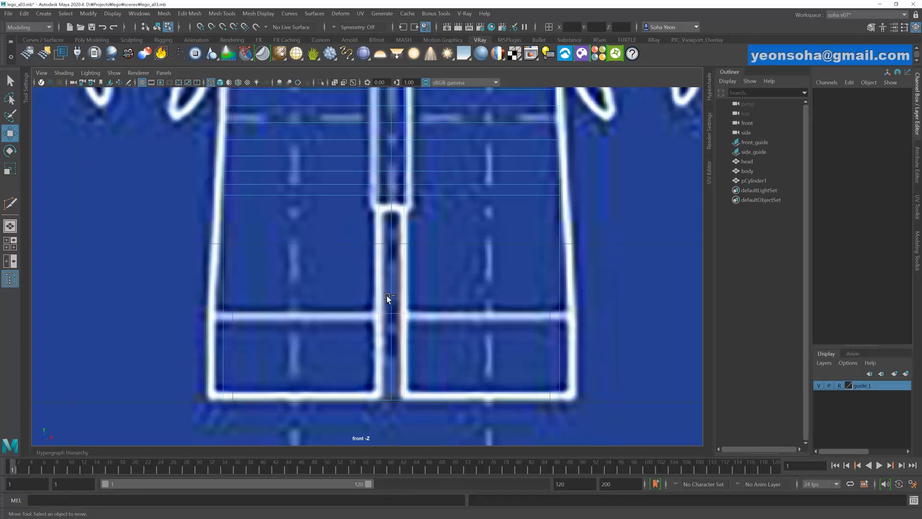
pyautogui.scroll(-5, 380, 274)
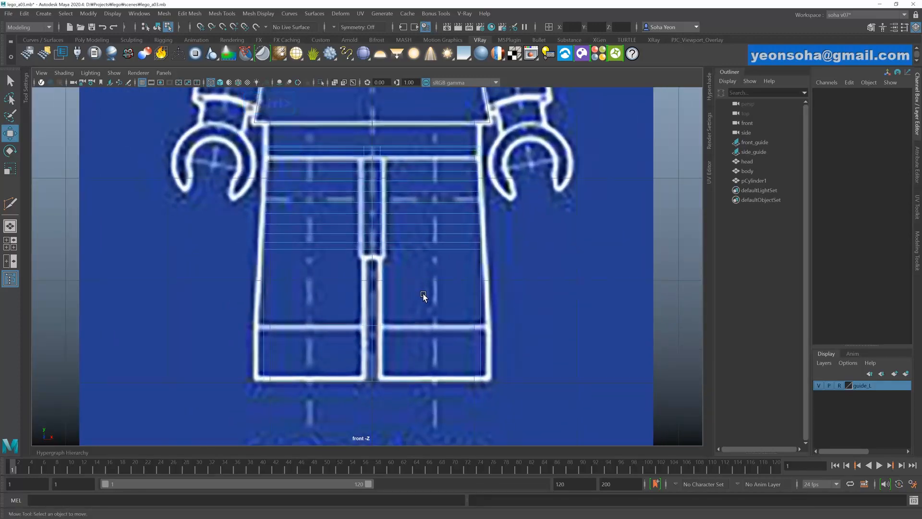
pyautogui.click(456, 294)
pyautogui.keyDown('alt'); pyautogui.moveTo(404, 294); pyautogui.dragTo(441, 303, button='right'); pyautogui.keyUp('alt')
pyautogui.keyDown('alt'); pyautogui.moveTo(428, 279); pyautogui.dragTo(426, 297, button='middle'); pyautogui.keyUp('alt')
pyautogui.hotkey('alt', '`')
pyautogui.keyDown('alt'); pyautogui.moveTo(457, 307); pyautogui.dragTo(416, 290, button='right'); pyautogui.keyUp('alt')
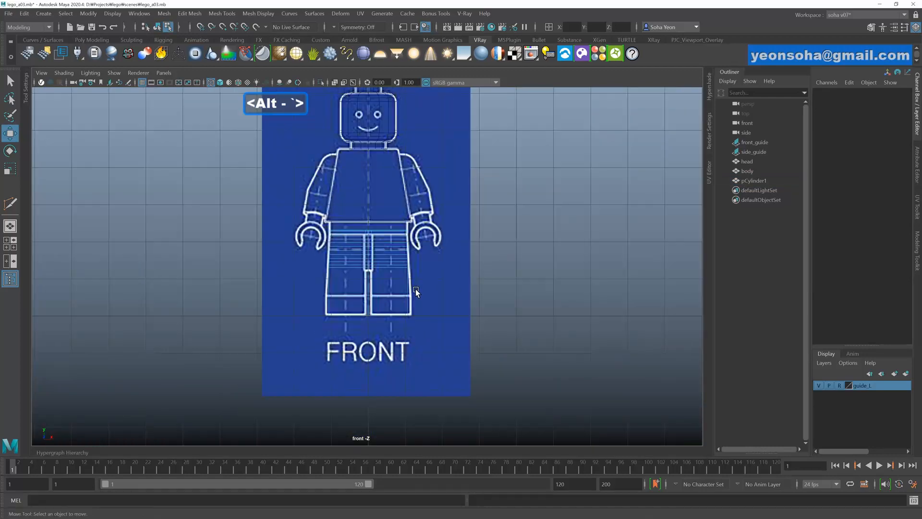
pyautogui.keyDown('alt'); pyautogui.moveTo(416, 290); pyautogui.dragTo(415, 309, button='middle'); pyautogui.keyUp('alt')
pyautogui.moveTo(440, 312)
pyautogui.keyDown('alt'); pyautogui.mouseDown(button='right')
pyautogui.moveTo(432, 300)
pyautogui.moveTo(508, 301)
pyautogui.mouseUp(button='right'); pyautogui.keyUp('alt')
pyautogui.press('5')
pyautogui.keyDown('alt'); pyautogui.moveTo(405, 304); pyautogui.dragTo(480, 327, button='right'); pyautogui.keyUp('alt')
pyautogui.hotkey('alt', '`')
pyautogui.keyDown('alt'); pyautogui.moveTo(423, 307); pyautogui.dragTo(548, 294, button='middle'); pyautogui.keyUp('alt')
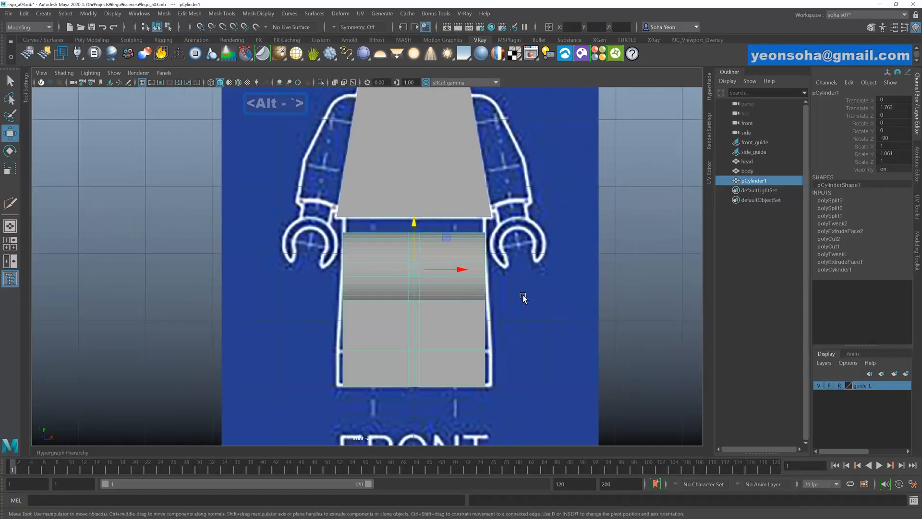
pyautogui.click(549, 294)
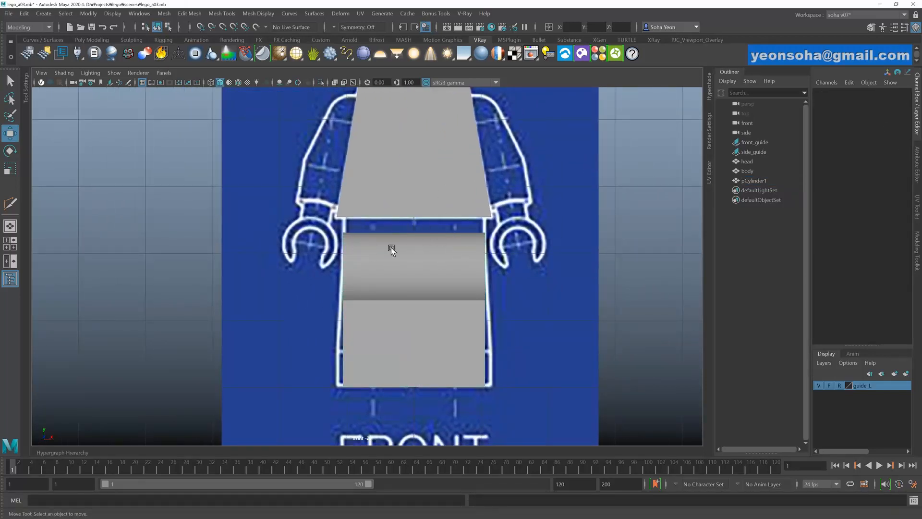
# - Create a polygon cube in the wireframe front view and raise it to about 2.404 in Y, over the hip band
pyautogui.keyDown('alt'); pyautogui.moveTo(392, 250); pyautogui.dragTo(488, 287, button='right'); pyautogui.keyUp('alt')
pyautogui.press('4')
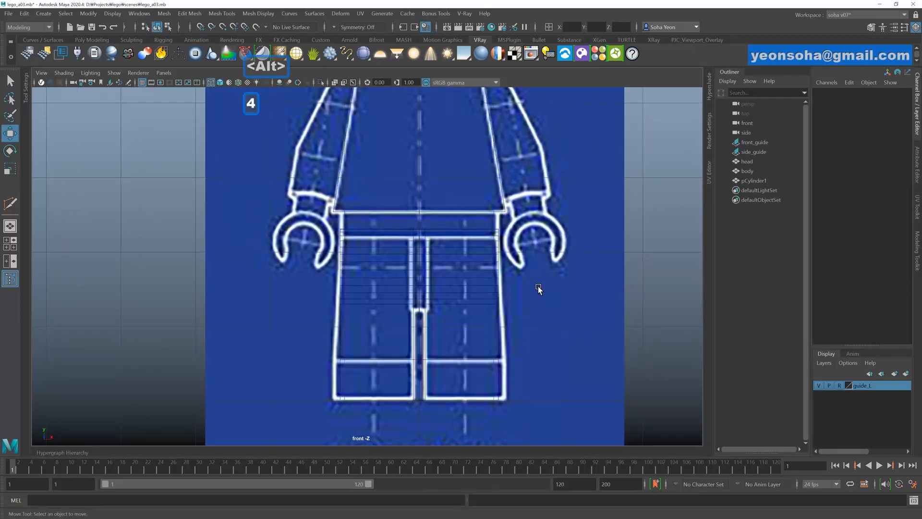
pyautogui.keyDown('shift'); pyautogui.rightClick(549, 274); pyautogui.keyUp('shift')
pyautogui.keyDown('shift'); pyautogui.moveTo(549, 296); pyautogui.dragTo(550, 298, button='right'); pyautogui.keyUp('shift')
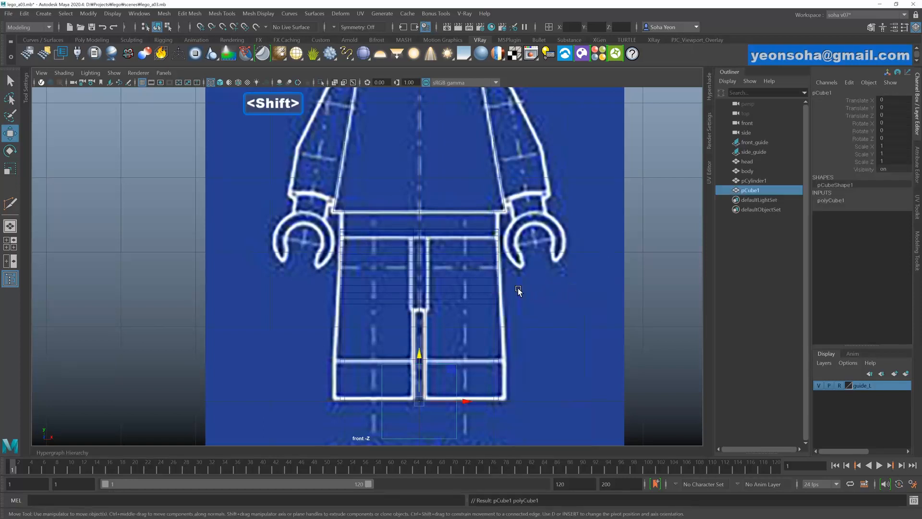
pyautogui.scroll(1, 421, 360)
pyautogui.hotkey('alt', 'w')
pyautogui.moveTo(421, 361); pyautogui.dragTo(424, 187)
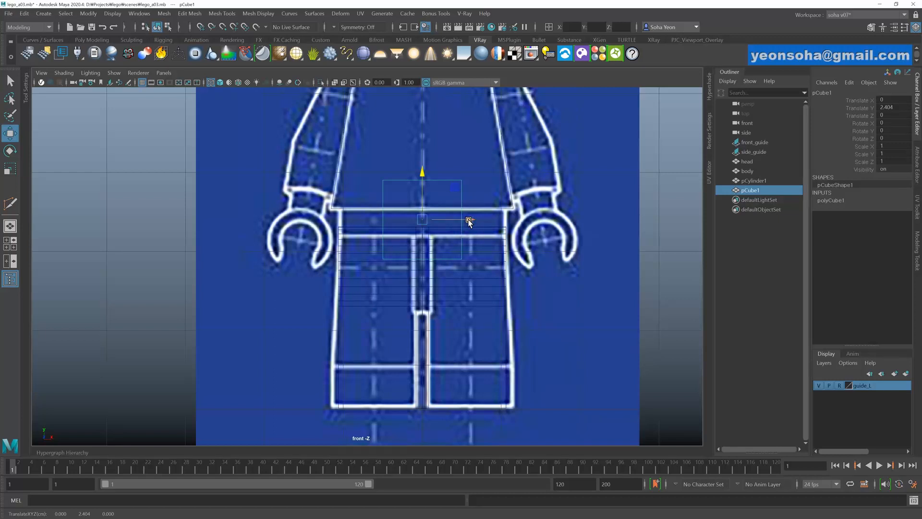
# - Scale the cube to about 2.111 in X and 0.439 in Y to approximate the hip band
pyautogui.press('r')
pyautogui.moveTo(465, 221); pyautogui.dragTo(483, 222)
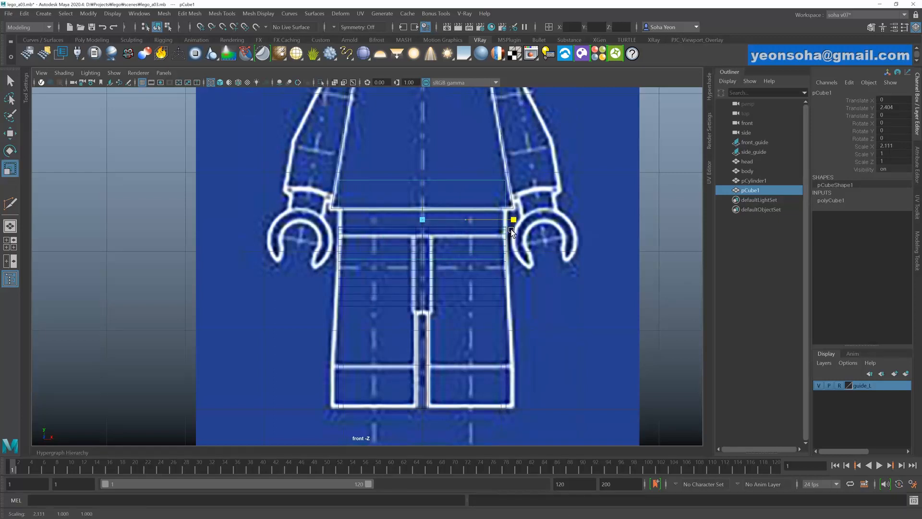
pyautogui.scroll(2, 469, 216)
pyautogui.press('alt')
pyautogui.moveTo(430, 171); pyautogui.dragTo(429, 196)
pyautogui.scroll(-2, 430, 197)
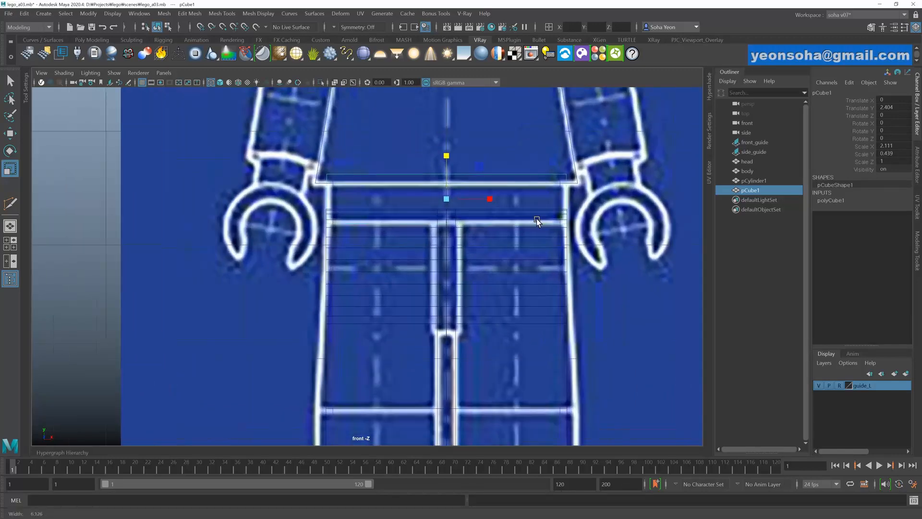
# - Move the hip cube's upper vertices in Y to meet the torso's lower edge, checking the fit in shaded display
pyautogui.scroll(4, 442, 206)
pyautogui.click(238, 174)
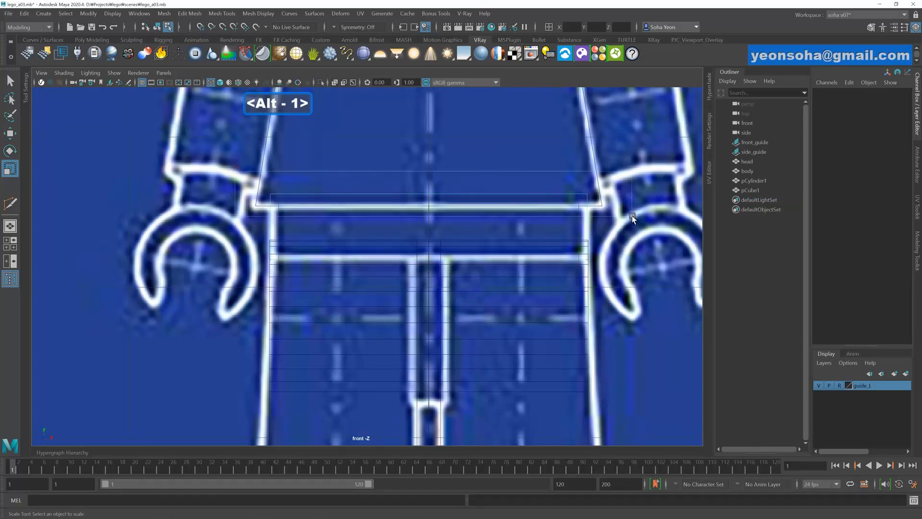
pyautogui.moveTo(632, 219); pyautogui.dragTo(632, 218)
pyautogui.press('w')
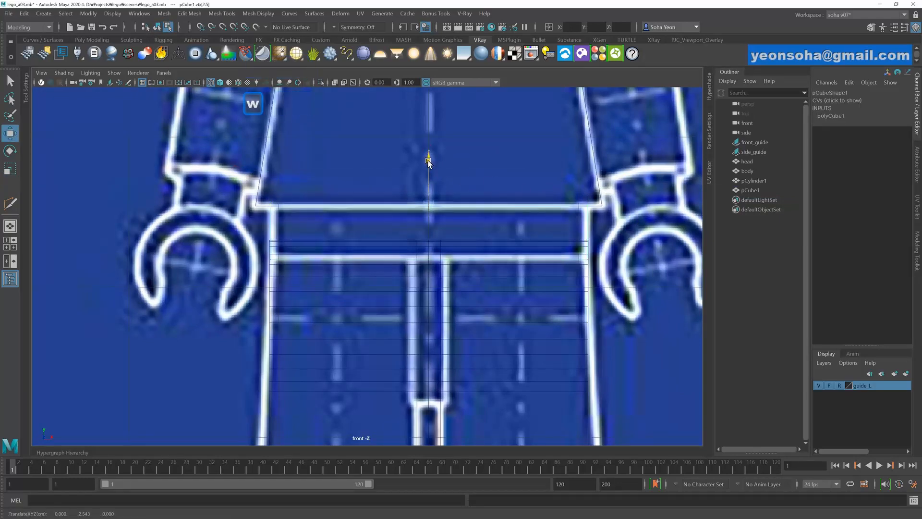
pyautogui.hotkey('alt', '`')
pyautogui.scroll(-2, 485, 217)
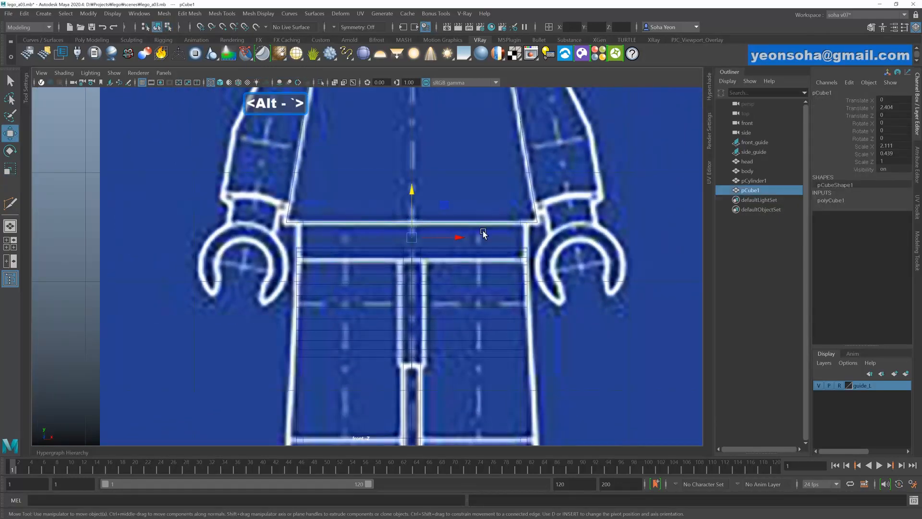
pyautogui.press('4')
pyautogui.press('5')
pyautogui.press('4')
pyautogui.press('5')
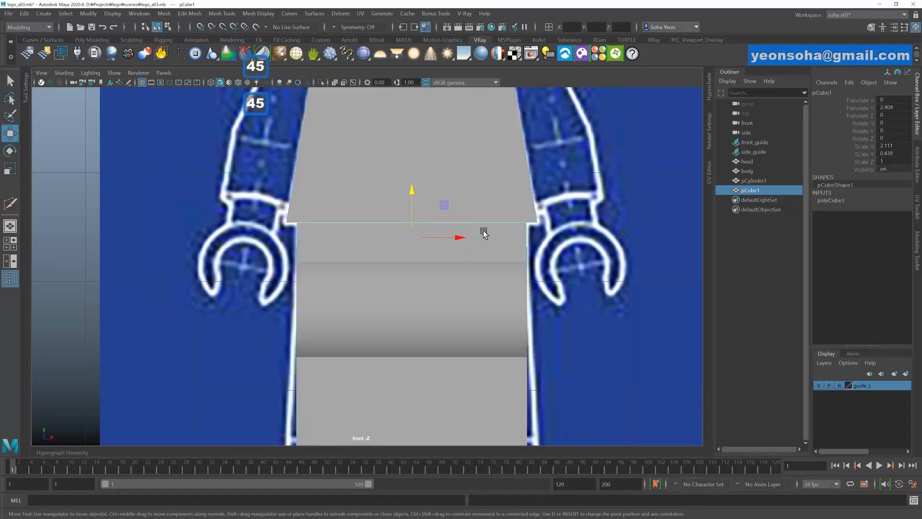
pyautogui.press('4')
pyautogui.keyDown('alt'); pyautogui.moveTo(472, 235); pyautogui.dragTo(453, 247, button='right'); pyautogui.keyUp('alt')
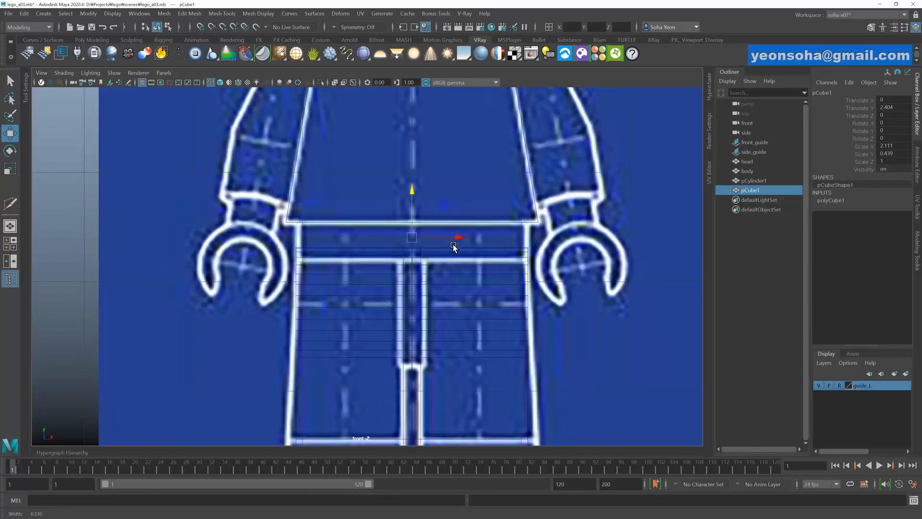
# - Examine the leg block's rounded upper part and centre loops beneath the hip cube from the front and in perspective
pyautogui.keyDown('alt'); pyautogui.moveTo(452, 274); pyautogui.dragTo(453, 184, button='middle'); pyautogui.keyUp('alt')
pyautogui.keyDown('alt'); pyautogui.moveTo(453, 184); pyautogui.dragTo(489, 261, button='right'); pyautogui.keyUp('alt')
pyautogui.click(489, 260)
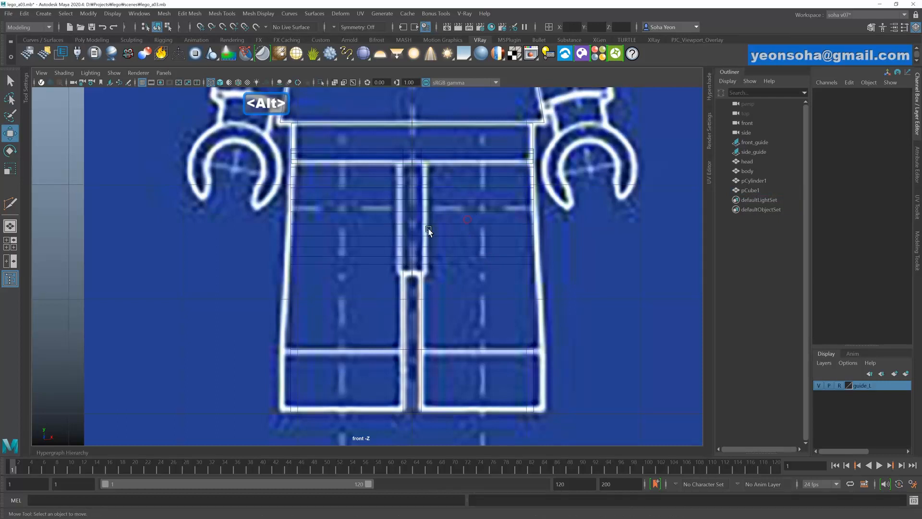
pyautogui.moveTo(387, 380); pyautogui.dragTo(393, 418)
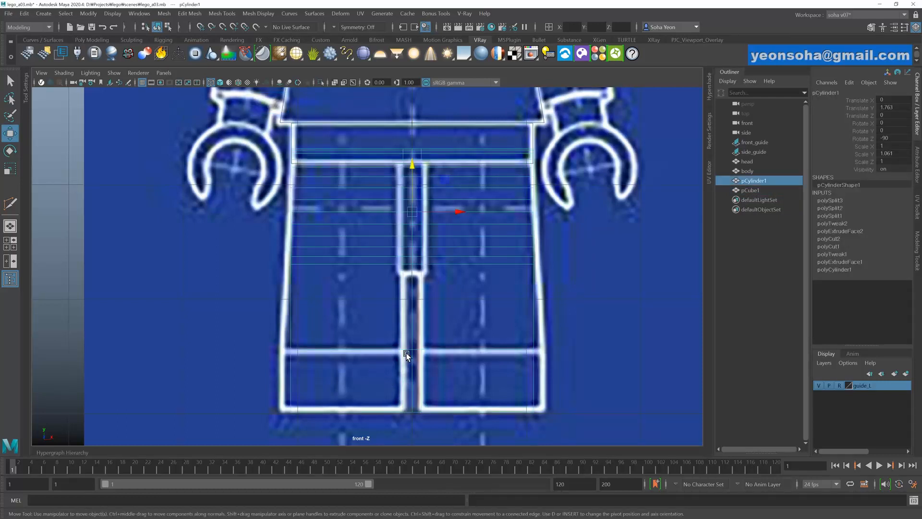
pyautogui.keyDown('alt'); pyautogui.moveTo(411, 325); pyautogui.dragTo(409, 339, button='middle'); pyautogui.keyUp('alt')
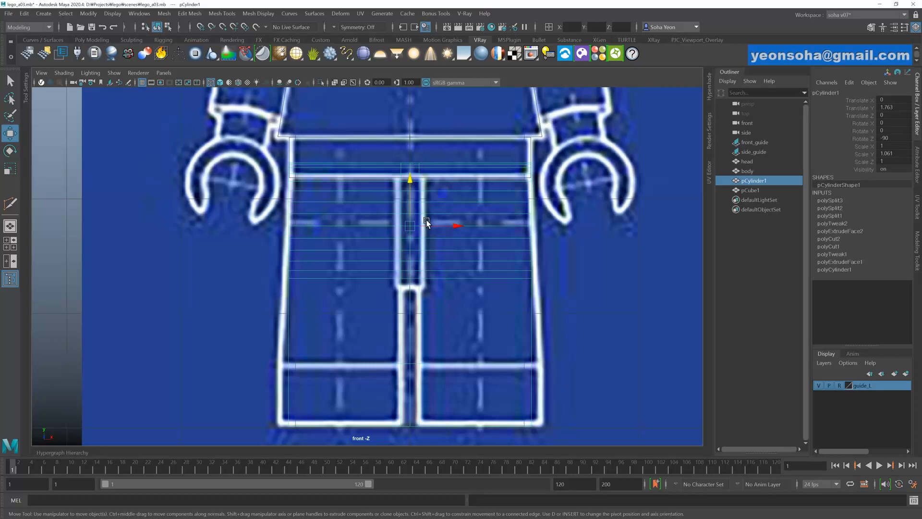
pyautogui.hotkey('alt', 'shift', 'q')
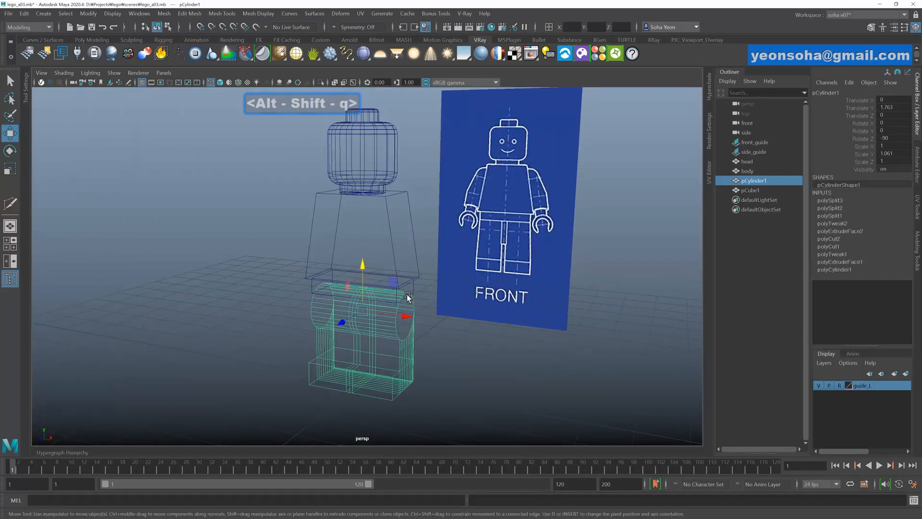
pyautogui.press('5')
pyautogui.keyDown('alt'); pyautogui.moveTo(392, 336); pyautogui.dragTo(375, 293); pyautogui.keyUp('alt')
pyautogui.click(414, 282)
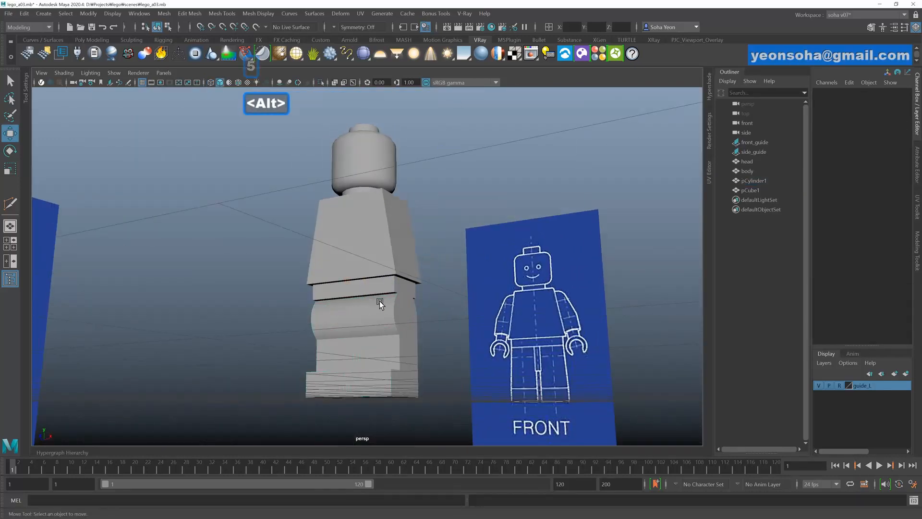
pyautogui.keyDown('alt'); pyautogui.moveTo(451, 374); pyautogui.dragTo(444, 320); pyautogui.keyUp('alt')
pyautogui.click(354, 331)
pyautogui.keyDown('alt'); pyautogui.moveTo(312, 312); pyautogui.dragTo(352, 338); pyautogui.keyUp('alt')
pyautogui.keyDown('alt'); pyautogui.moveTo(352, 337); pyautogui.dragTo(355, 301, button='middle'); pyautogui.keyUp('alt')
pyautogui.keyDown('alt'); pyautogui.moveTo(354, 301); pyautogui.dragTo(432, 293, button='right'); pyautogui.keyUp('alt')
pyautogui.keyDown('alt'); pyautogui.moveTo(344, 315); pyautogui.dragTo(353, 295); pyautogui.keyUp('alt')
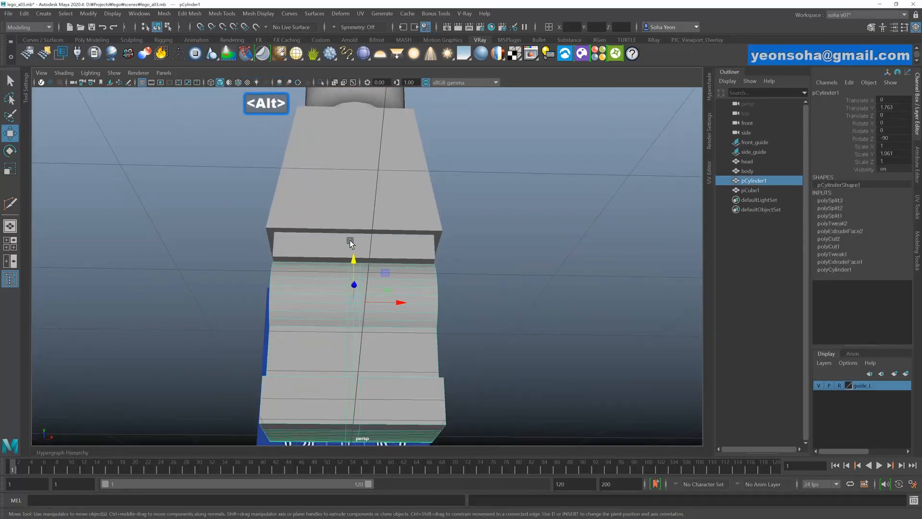
pyautogui.keyDown('alt'); pyautogui.moveTo(350, 242); pyautogui.dragTo(368, 292); pyautogui.keyUp('alt')
pyautogui.keyDown('alt'); pyautogui.moveTo(368, 292); pyautogui.dragTo(371, 255, button='middle'); pyautogui.keyUp('alt')
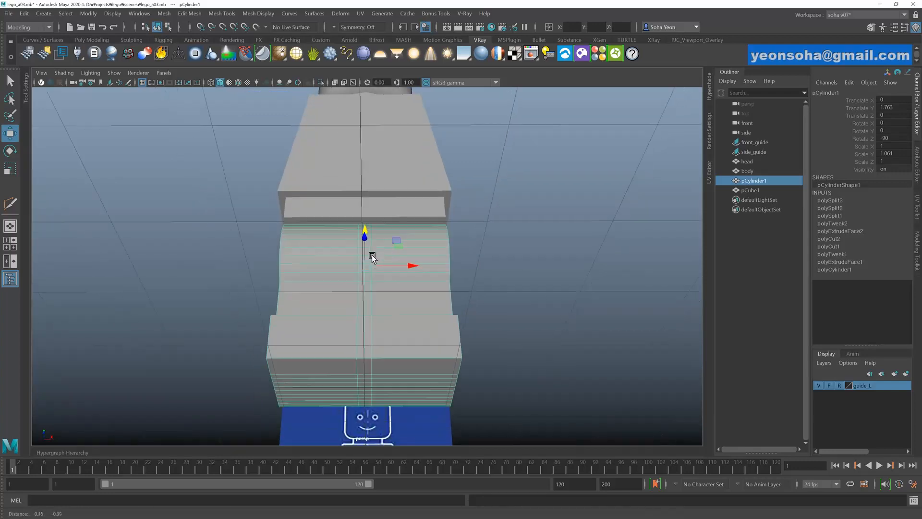
pyautogui.keyDown('alt'); pyautogui.moveTo(371, 254); pyautogui.dragTo(427, 272, button='right'); pyautogui.keyUp('alt')
pyautogui.keyDown('alt'); pyautogui.moveTo(394, 290); pyautogui.dragTo(391, 296); pyautogui.keyUp('alt')
pyautogui.keyDown('alt'); pyautogui.moveTo(391, 296); pyautogui.dragTo(368, 300, button='right'); pyautogui.keyUp('alt')
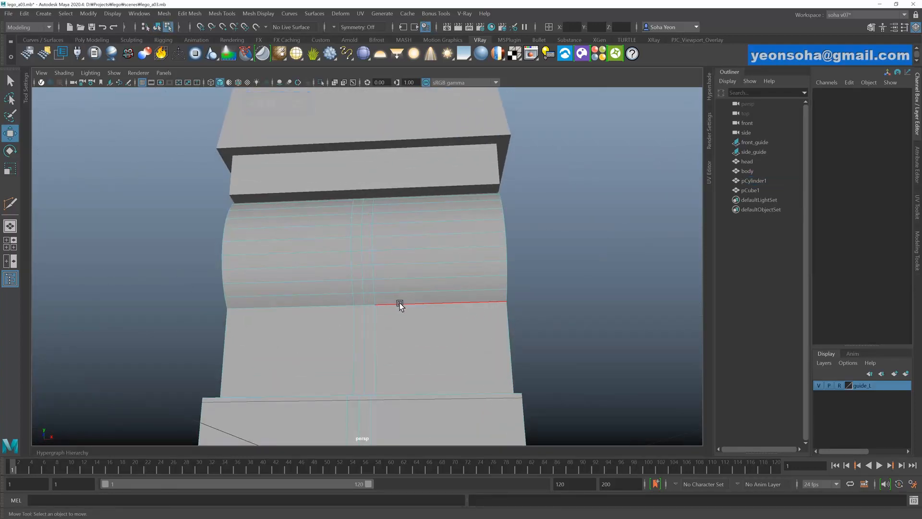
pyautogui.keyDown('alt'); pyautogui.moveTo(399, 304); pyautogui.dragTo(401, 310); pyautogui.keyUp('alt')
# - Delete the narrow strip of faces running down the leg block's centre to separate the two legs
pyautogui.hotkey('shift', '3')
pyautogui.moveTo(411, 273)
pyautogui.keyDown('alt'); pyautogui.mouseDown(button='right')
pyautogui.moveTo(423, 303)
pyautogui.moveTo(449, 301)
pyautogui.mouseUp(button='right'); pyautogui.keyUp('alt')
pyautogui.press('4')
pyautogui.moveTo(424, 261)
pyautogui.keyDown('alt'); pyautogui.mouseDown(button='right')
pyautogui.moveTo(456, 280)
pyautogui.moveTo(441, 256)
pyautogui.mouseUp(button='right'); pyautogui.keyUp('alt')
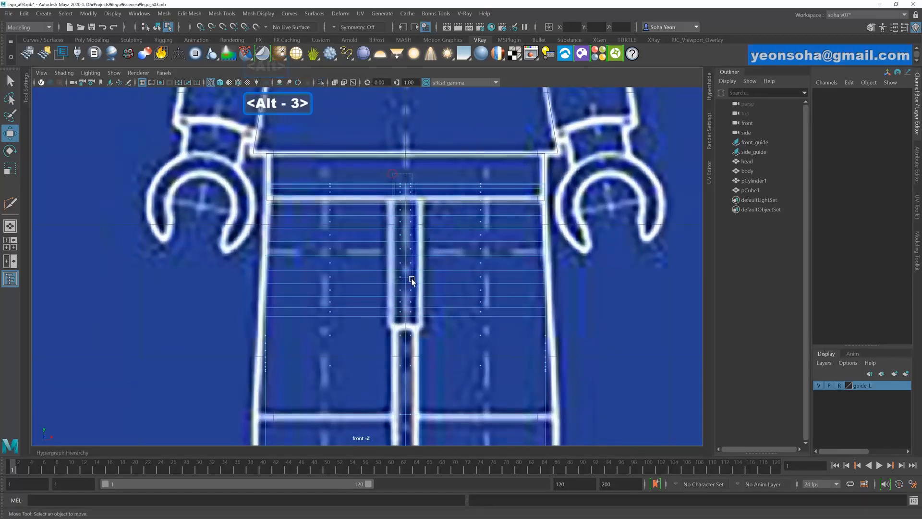
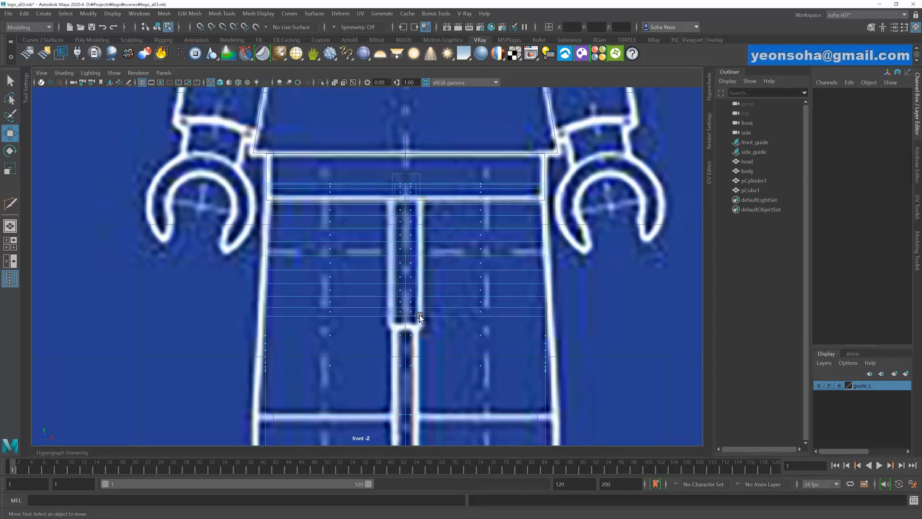
pyautogui.moveTo(419, 315); pyautogui.dragTo(422, 316)
pyautogui.keyDown('alt'); pyautogui.moveTo(437, 317); pyautogui.dragTo(484, 320, button='right'); pyautogui.keyUp('alt')
pyautogui.hotkey('alt', 'shift', 'q')
pyautogui.moveTo(420, 321)
pyautogui.keyDown('alt'); pyautogui.mouseDown()
pyautogui.moveTo(321, 324)
pyautogui.moveTo(341, 339)
pyautogui.moveTo(422, 319)
pyautogui.moveTo(411, 328)
pyautogui.mouseUp(); pyautogui.keyUp('alt')
pyautogui.keyDown('alt'); pyautogui.moveTo(412, 328); pyautogui.dragTo(402, 322, button='right'); pyautogui.keyUp('alt')
pyautogui.hotkey('shift', '2')
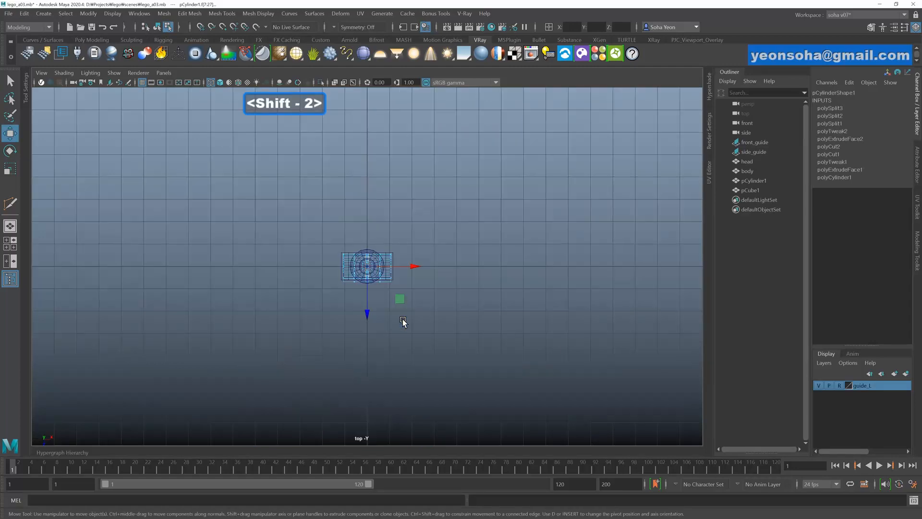
pyautogui.scroll(10, 377, 308)
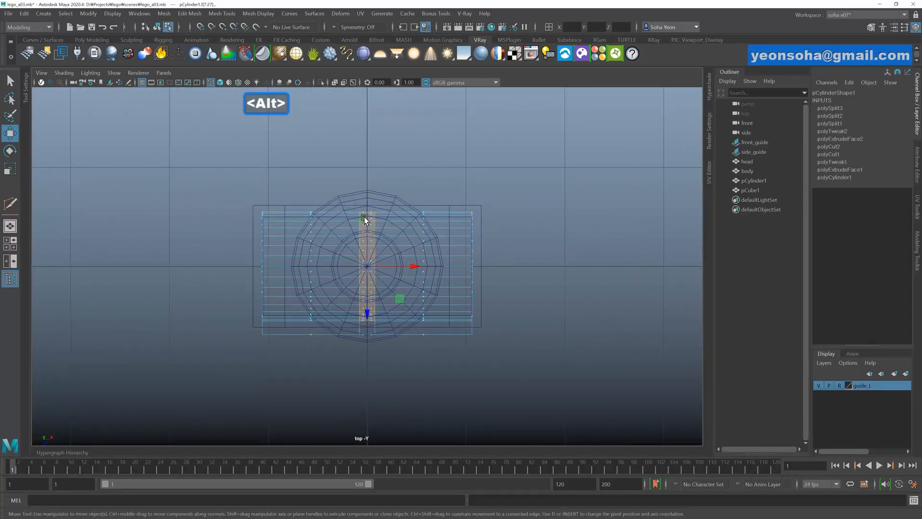
pyautogui.hotkey('ctrl', '`')
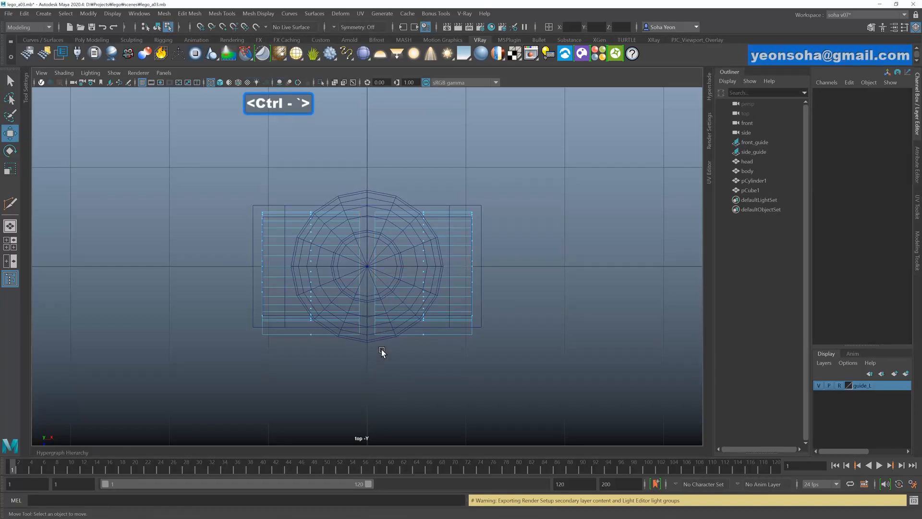
# - Duplicate the round end-cap face on the leg block's outer side and move the copy outward along X
pyautogui.hotkey('alt', 'shift', 'q')
pyautogui.keyDown('alt'); pyautogui.moveTo(382, 352); pyautogui.dragTo(374, 340); pyautogui.keyUp('alt')
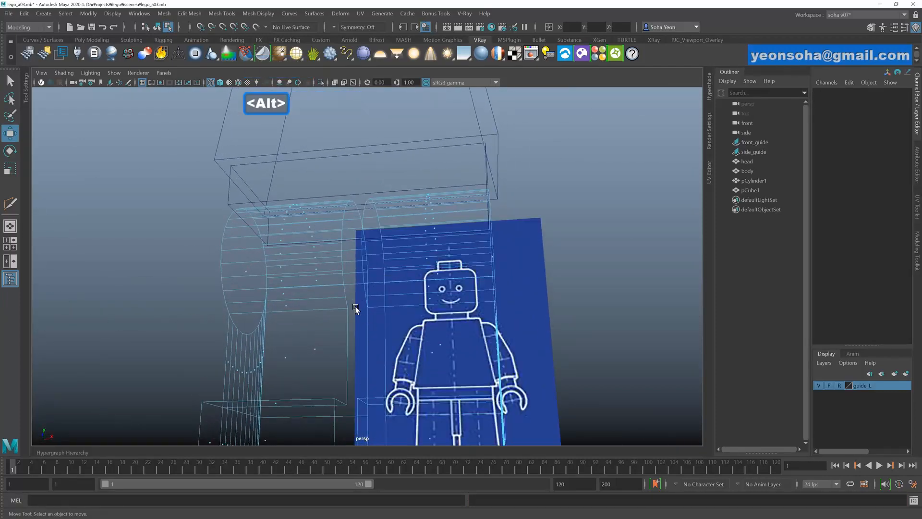
pyautogui.keyDown('alt'); pyautogui.moveTo(354, 309); pyautogui.dragTo(382, 308); pyautogui.keyUp('alt')
pyautogui.click(432, 303)
pyautogui.hotkey('alt', 'x')
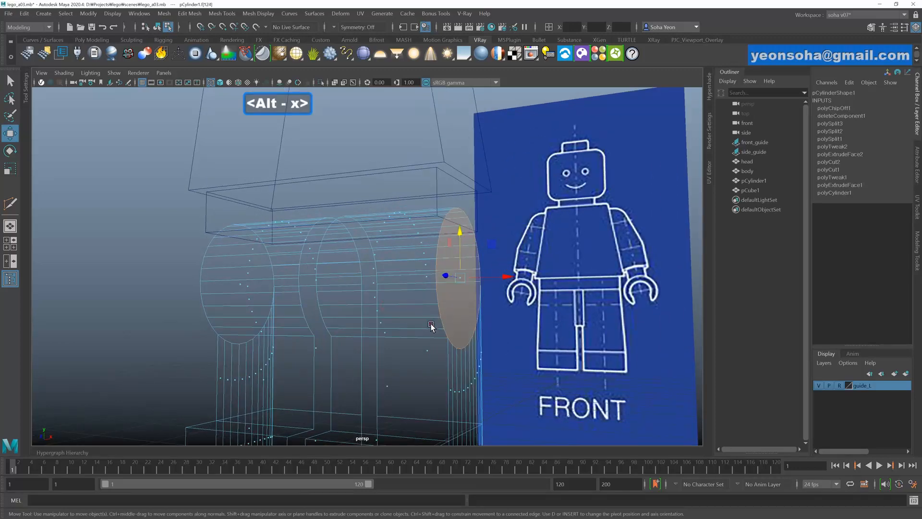
pyautogui.keyDown('alt'); pyautogui.moveTo(438, 323); pyautogui.dragTo(475, 318); pyautogui.keyUp('alt')
pyautogui.moveTo(513, 286); pyautogui.dragTo(573, 289)
pyautogui.moveTo(502, 302)
pyautogui.keyDown('alt'); pyautogui.mouseDown()
pyautogui.moveTo(483, 315)
pyautogui.moveTo(442, 309)
pyautogui.moveTo(490, 315)
pyautogui.mouseUp(); pyautogui.keyUp('alt')
pyautogui.press('5')
pyautogui.press('alt')
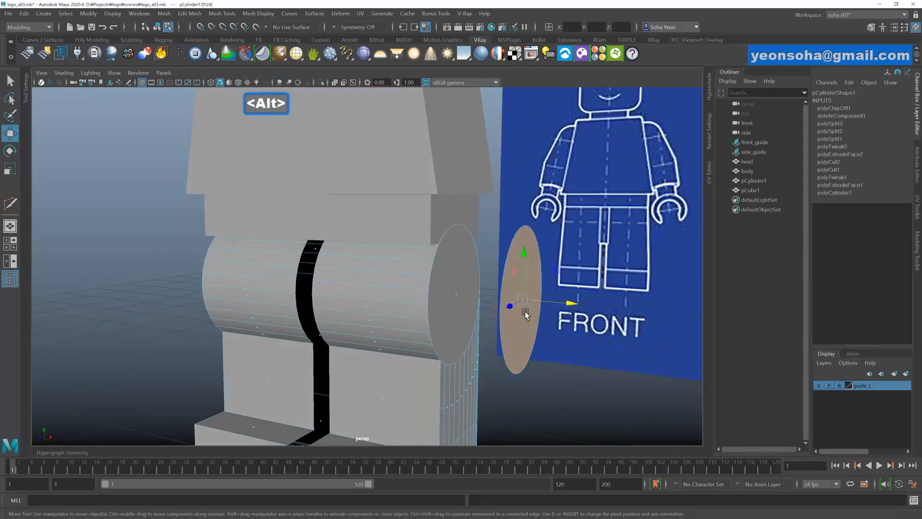
# - Separate the duplicated round face from the leg block and extrude it about 0.098 into a thin disc
pyautogui.hotkey('shift', 'x')
pyautogui.click(526, 311)
pyautogui.keyDown('alt'); pyautogui.moveTo(526, 312); pyautogui.dragTo(506, 292); pyautogui.keyUp('alt')
pyautogui.moveTo(409, 281); pyautogui.dragTo(519, 295)
pyautogui.hotkey('alt', 'w')
# - Move the whole disc object to about -1.605 in X, into the gap between the legs
pyautogui.press('w')
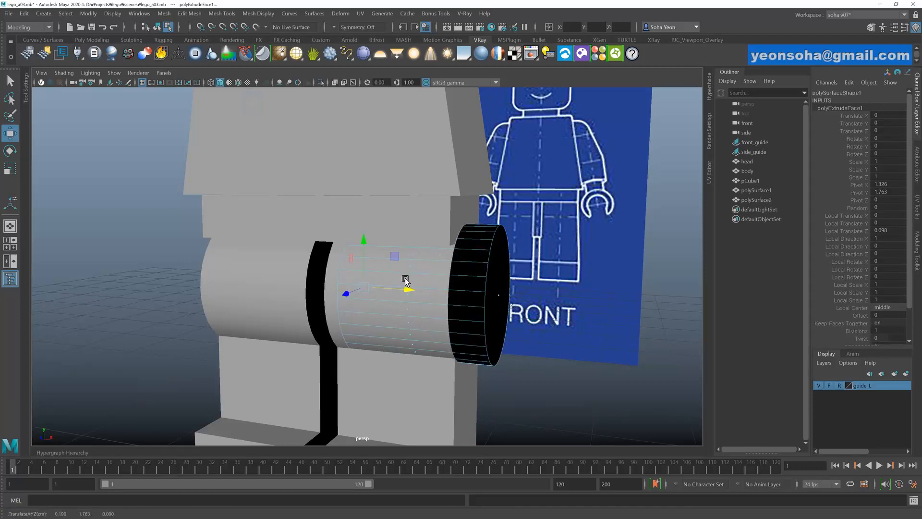
pyautogui.hotkey('ctrl', 'z')
pyautogui.hotkey('alt', '`')
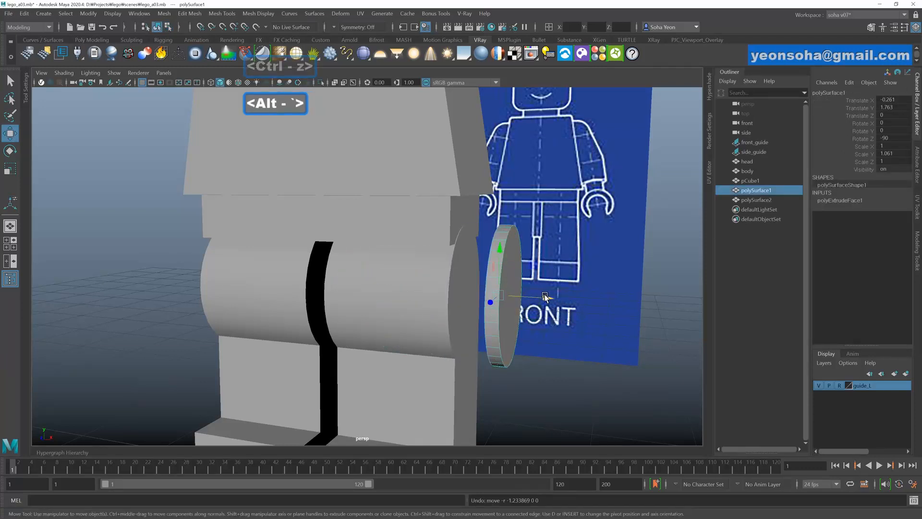
pyautogui.moveTo(545, 296); pyautogui.dragTo(395, 288)
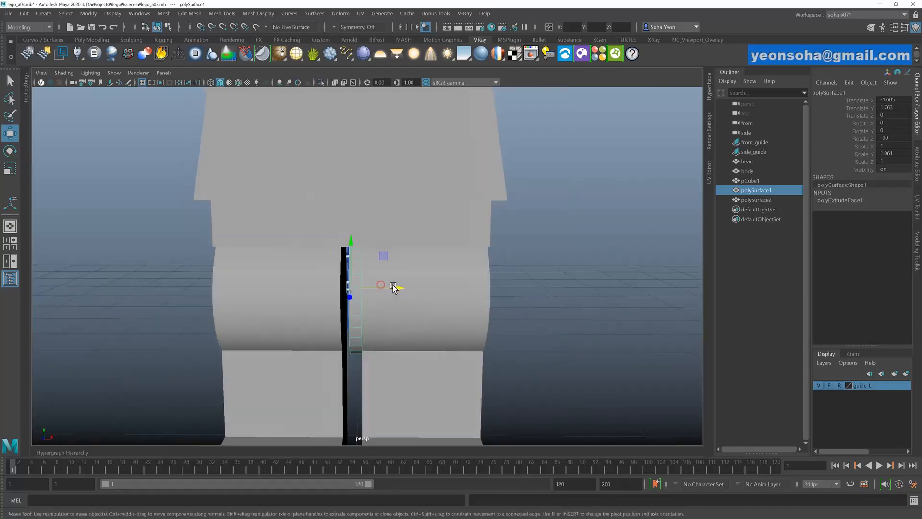
# - Centre the disc on the front blueprint's midline at -1.636 in X and widen it to 1.427 in Scale Y
pyautogui.hotkey('shift', '3')
pyautogui.keyDown('alt'); pyautogui.moveTo(417, 290); pyautogui.dragTo(474, 251, button='right'); pyautogui.keyUp('alt')
pyautogui.press('4')
pyautogui.hotkey('shift', '`')
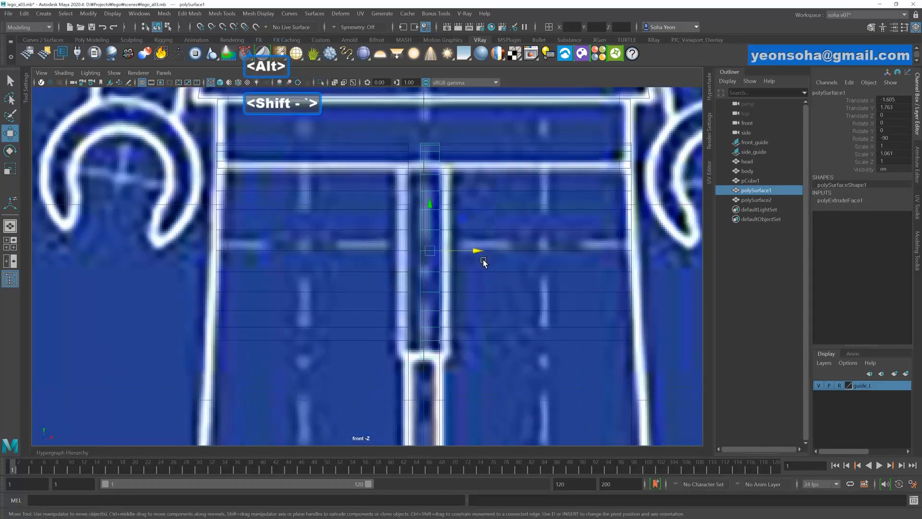
pyautogui.press('x')
pyautogui.moveTo(477, 252); pyautogui.dragTo(465, 253)
pyautogui.keyDown('alt'); pyautogui.moveTo(438, 259); pyautogui.dragTo(473, 270, button='right'); pyautogui.keyUp('alt')
pyautogui.press('r')
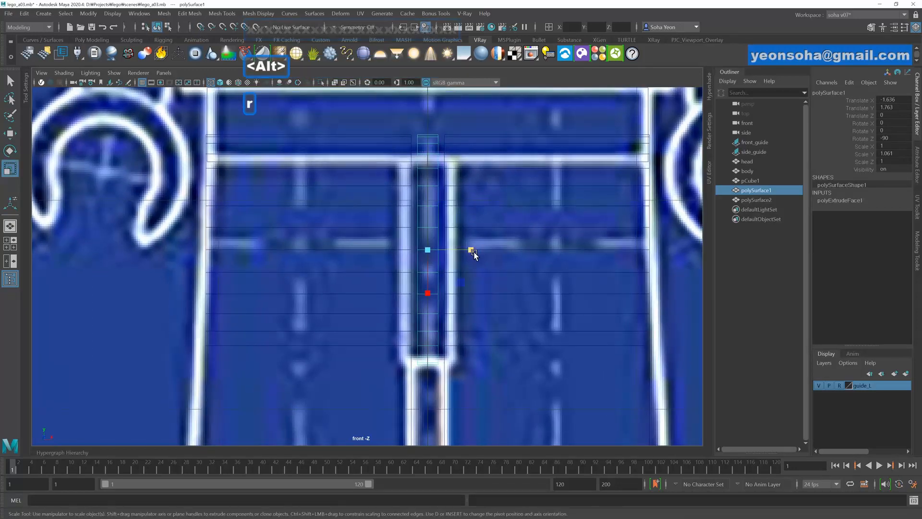
pyautogui.moveTo(474, 251); pyautogui.dragTo(484, 250)
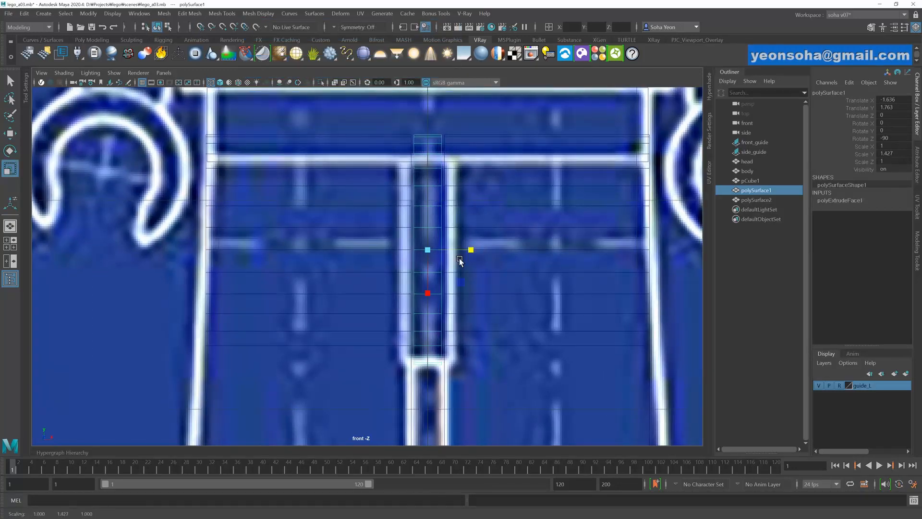
# - Examine the disc's fit in the leg gap in shaded display against the front blueprint
pyautogui.press('5')
pyautogui.scroll(-5, 450, 273)
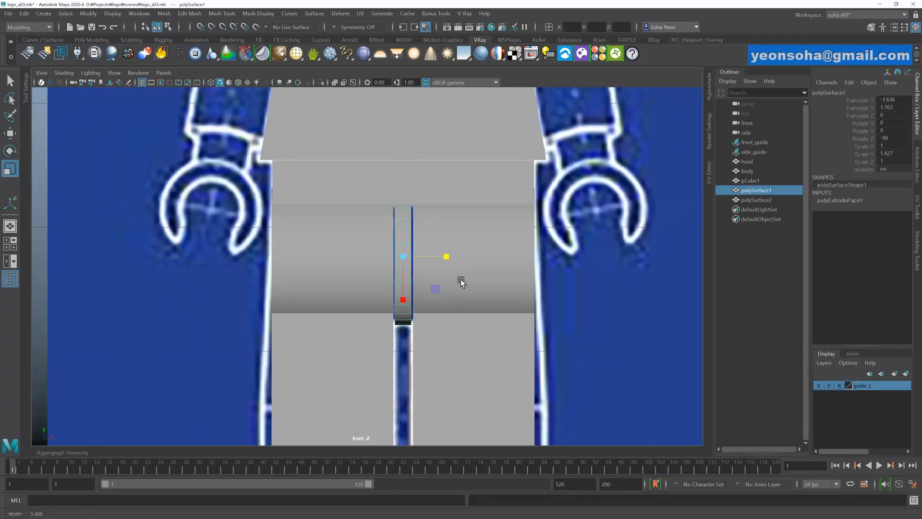
pyautogui.scroll(2, 447, 268)
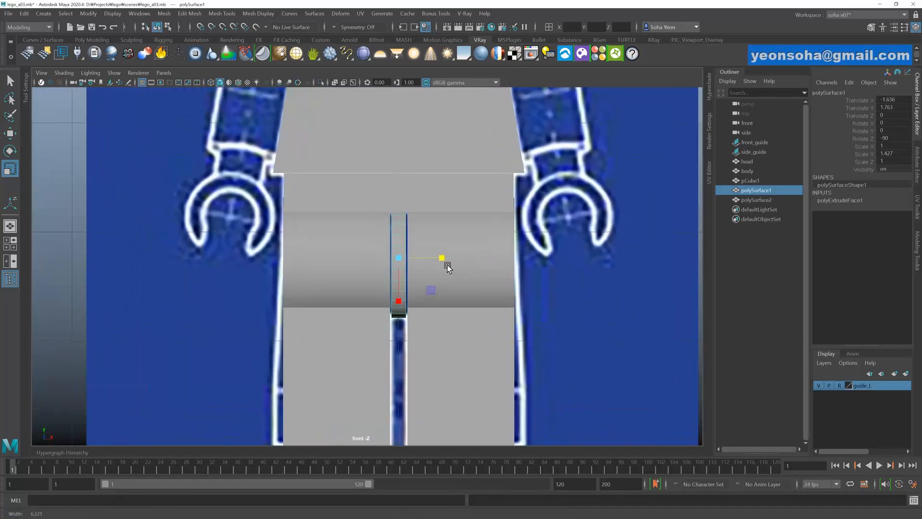
pyautogui.scroll(5, 447, 266)
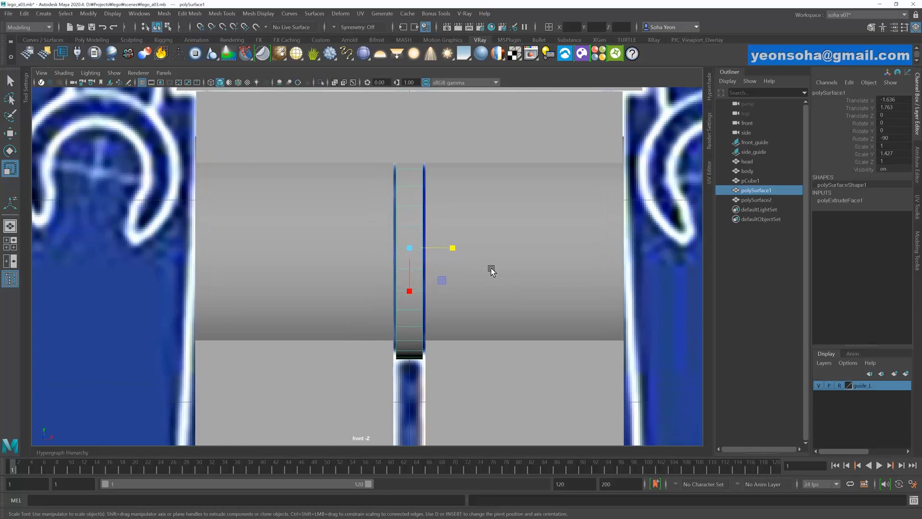
pyautogui.click(470, 244)
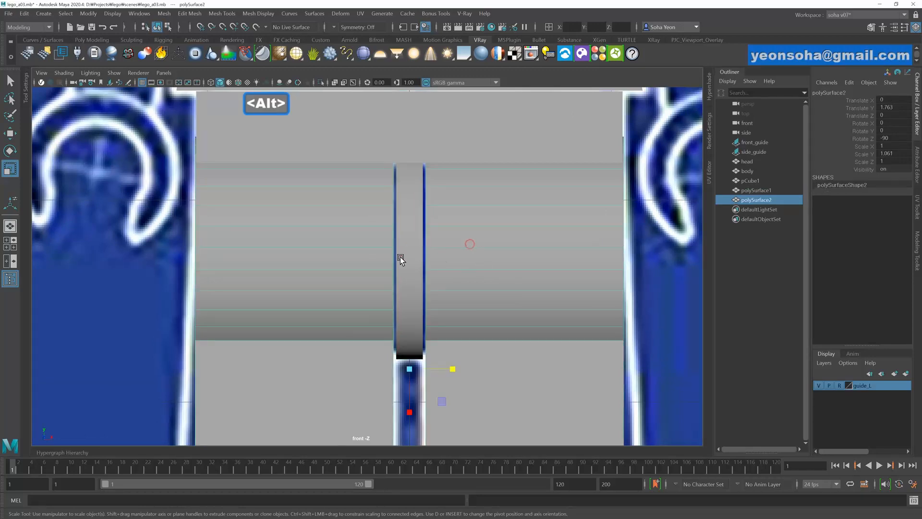
pyautogui.keyDown('alt'); pyautogui.moveTo(400, 259); pyautogui.dragTo(430, 285, button='right'); pyautogui.keyUp('alt')
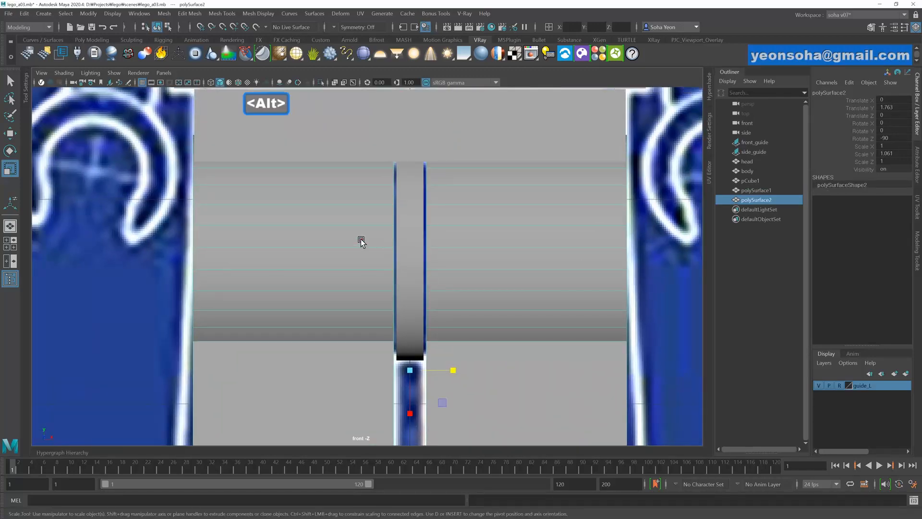
pyautogui.click(430, 149)
pyautogui.keyDown('alt'); pyautogui.moveTo(429, 149); pyautogui.dragTo(458, 278, button='right'); pyautogui.keyUp('alt')
pyautogui.click(329, 261)
pyautogui.click(383, 249)
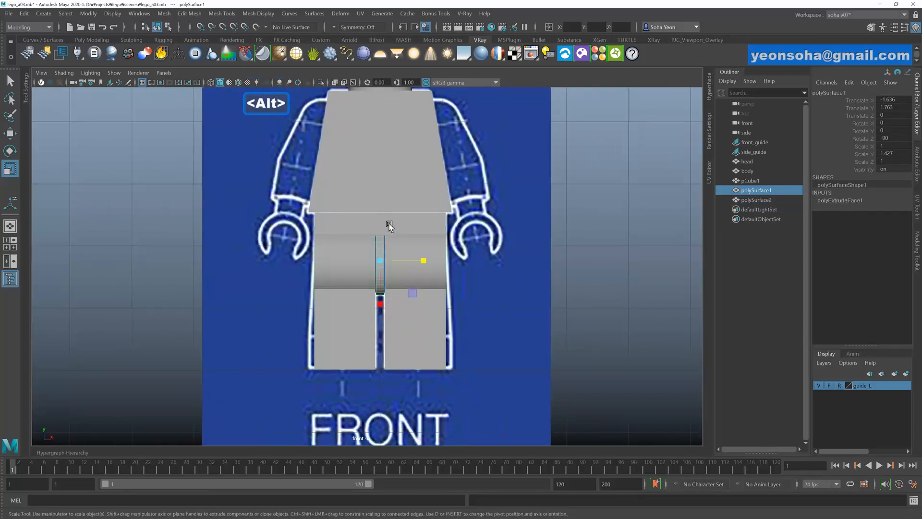
# - Isolate the hip cube and the centre disc in the perspective view
pyautogui.click(389, 223)
pyautogui.keyDown('alt'); pyautogui.moveTo(416, 243); pyautogui.dragTo(447, 260, button='right'); pyautogui.keyUp('alt')
pyautogui.hotkey('alt', 'shift', 'q')
pyautogui.keyDown('alt'); pyautogui.moveTo(447, 259); pyautogui.dragTo(385, 206); pyautogui.keyUp('alt')
pyautogui.keyDown('shift'); pyautogui.click(316, 249); pyautogui.keyUp('shift')
pyautogui.hotkey('alt', 'shift', 'a')
# - Insert an edge loop through the hip cube's centre and one on each side of the disc
pyautogui.click(388, 203)
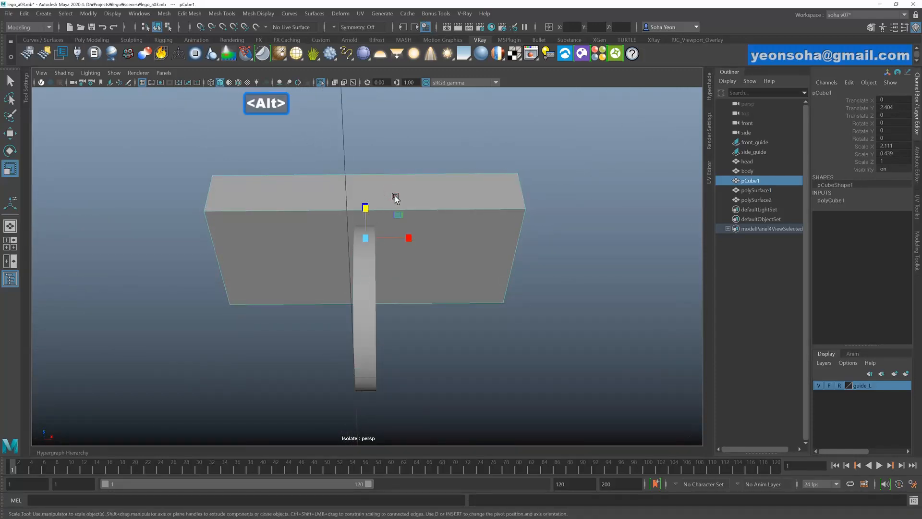
pyautogui.hotkey('alt', 's')
pyautogui.keyDown('alt'); pyautogui.moveTo(397, 186); pyautogui.dragTo(345, 191); pyautogui.keyUp('alt')
pyautogui.keyDown('ctrl'); pyautogui.click(361, 210); pyautogui.keyUp('ctrl')
pyautogui.keyDown('ctrl'); pyautogui.click(383, 193); pyautogui.keyUp('ctrl')
pyautogui.click(356, 193)
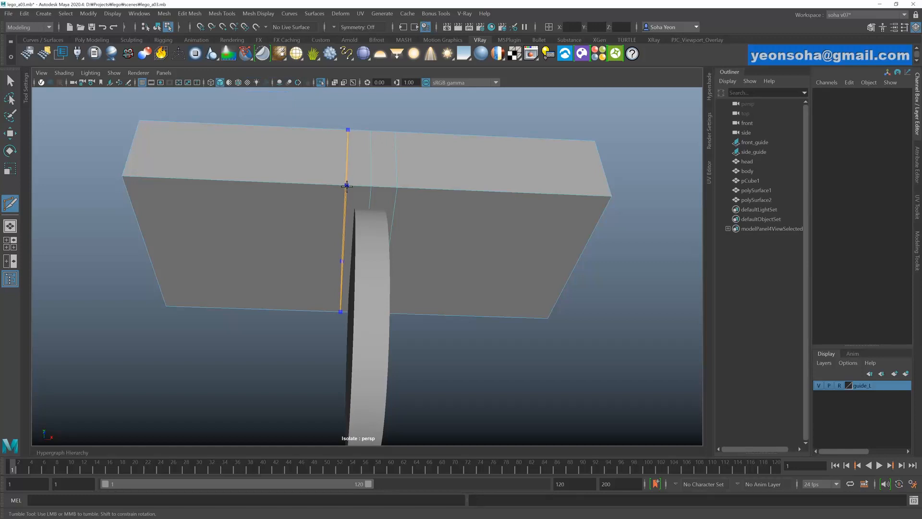
# - Insert lengthwise edge loops near the hip cube's front and back edges, beside the ends of the disc's contact with its underside
pyautogui.moveTo(347, 186)
pyautogui.keyDown('alt'); pyautogui.mouseDown()
pyautogui.moveTo(335, 216)
pyautogui.moveTo(338, 195)
pyautogui.mouseUp(); pyautogui.keyUp('alt')
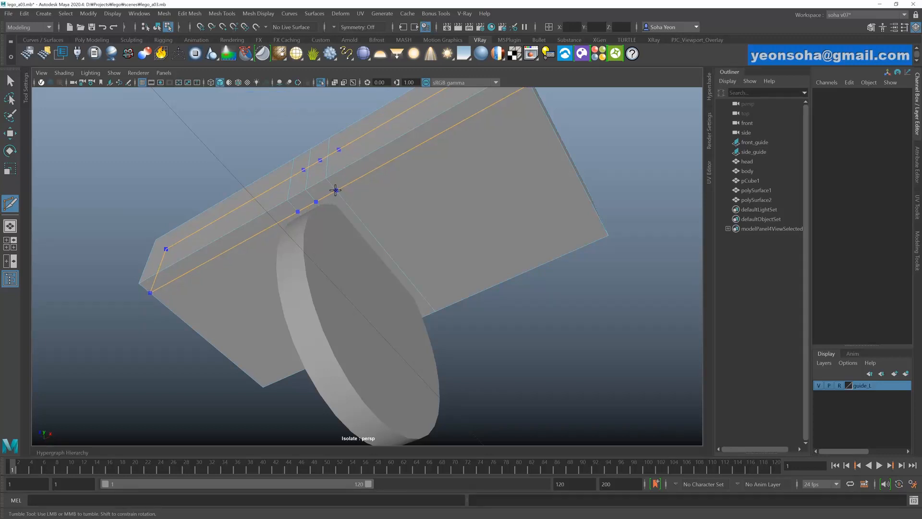
pyautogui.keyDown('alt'); pyautogui.moveTo(329, 185); pyautogui.dragTo(431, 216); pyautogui.keyUp('alt')
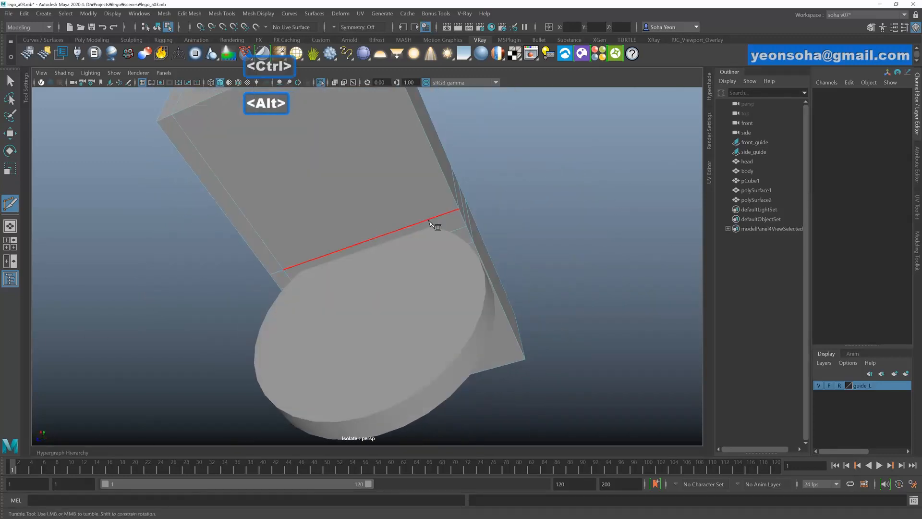
pyautogui.keyDown('alt'); pyautogui.moveTo(443, 262); pyautogui.dragTo(445, 252); pyautogui.keyUp('alt')
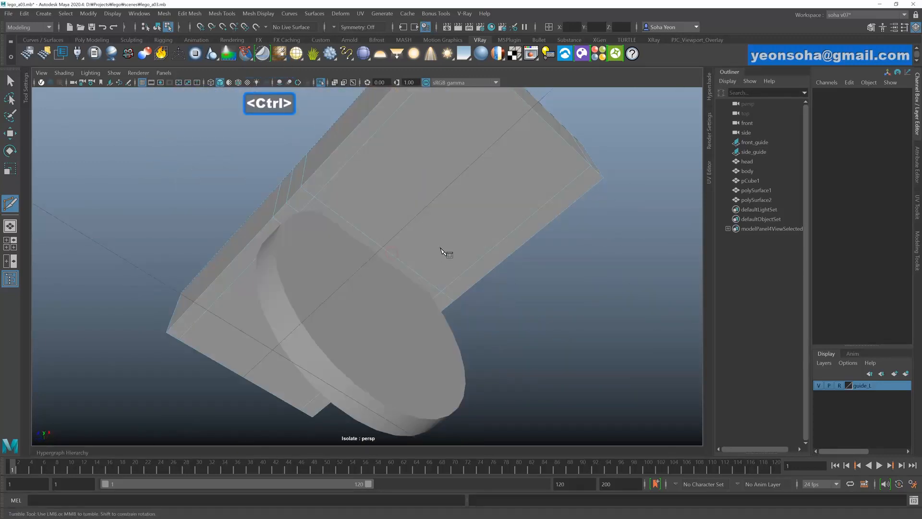
pyautogui.press('w')
pyautogui.keyDown('alt'); pyautogui.moveTo(346, 222); pyautogui.dragTo(387, 273); pyautogui.keyUp('alt')
# - Merge the hip cube and the centre disc into one mesh with a Boolean union
pyautogui.hotkey('alt', 'shift', 'w')
pyautogui.keyDown('alt'); pyautogui.moveTo(401, 256); pyautogui.dragTo(379, 258); pyautogui.keyUp('alt')
pyautogui.hotkey('alt', '`')
pyautogui.click(440, 311)
pyautogui.keyDown('alt'); pyautogui.moveTo(371, 292); pyautogui.dragTo(383, 236); pyautogui.keyUp('alt')
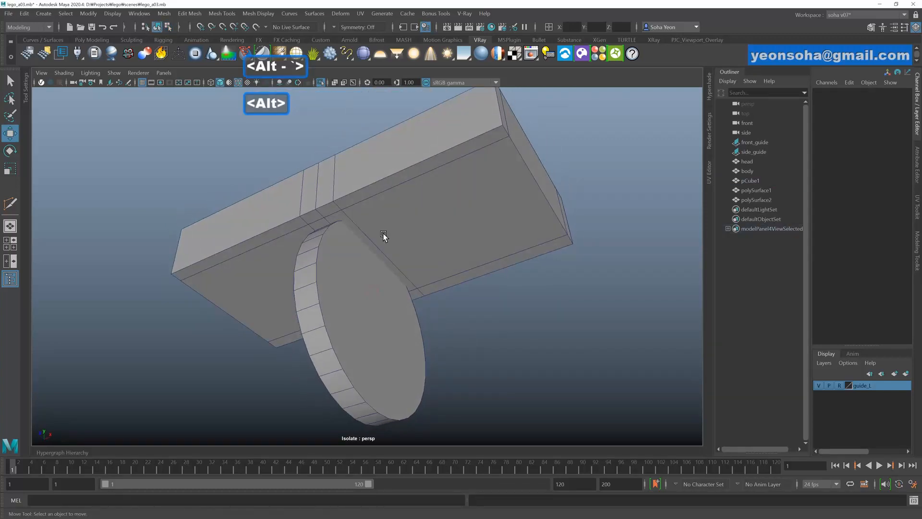
pyautogui.click(383, 237)
pyautogui.keyDown('shift'); pyautogui.click(364, 272); pyautogui.keyUp('shift')
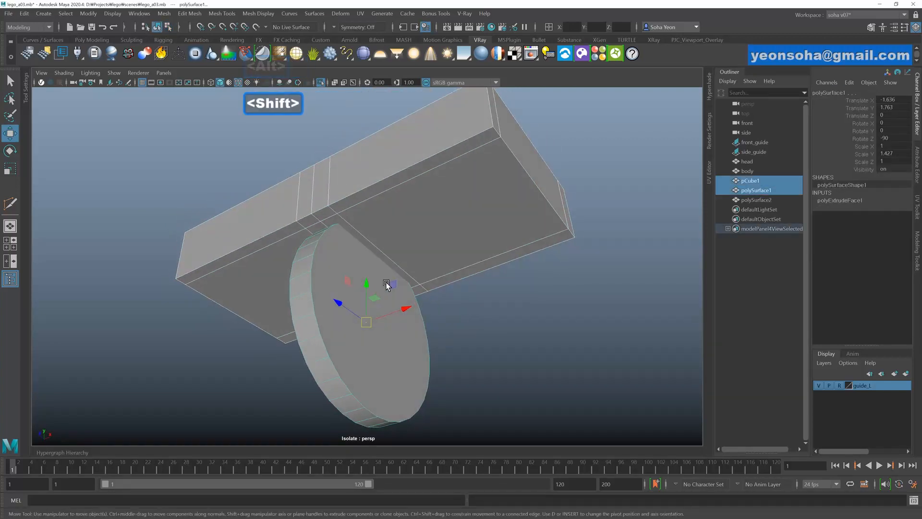
pyautogui.hotkey('alt', 'u')
pyautogui.click(462, 311)
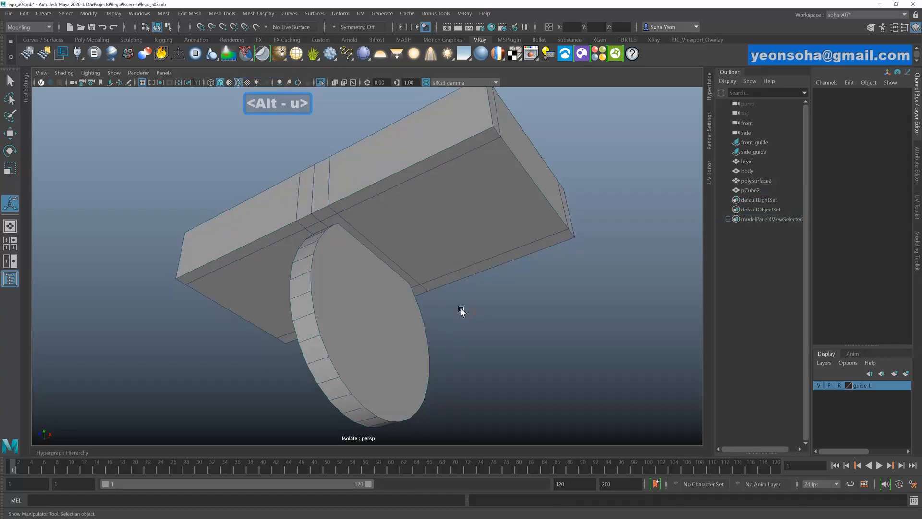
# - Connect the disc's upper corners to the neighbouring edge-loop corners on the hip's underside with Multi-Cut
pyautogui.keyDown('alt'); pyautogui.moveTo(447, 311); pyautogui.dragTo(428, 281); pyautogui.keyUp('alt')
pyautogui.click(367, 311)
pyautogui.scroll(8, 397, 317)
pyautogui.hotkey('alt', 's')
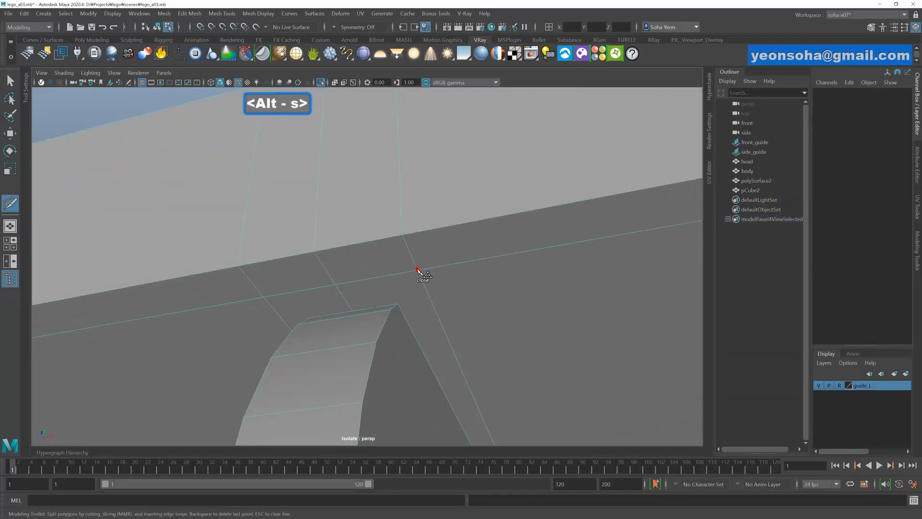
pyautogui.keyDown('alt'); pyautogui.moveTo(388, 337); pyautogui.dragTo(393, 292); pyautogui.keyUp('alt')
pyautogui.click(392, 292)
pyautogui.keyDown('alt'); pyautogui.moveTo(392, 292); pyautogui.dragTo(430, 274, button='right'); pyautogui.keyUp('alt')
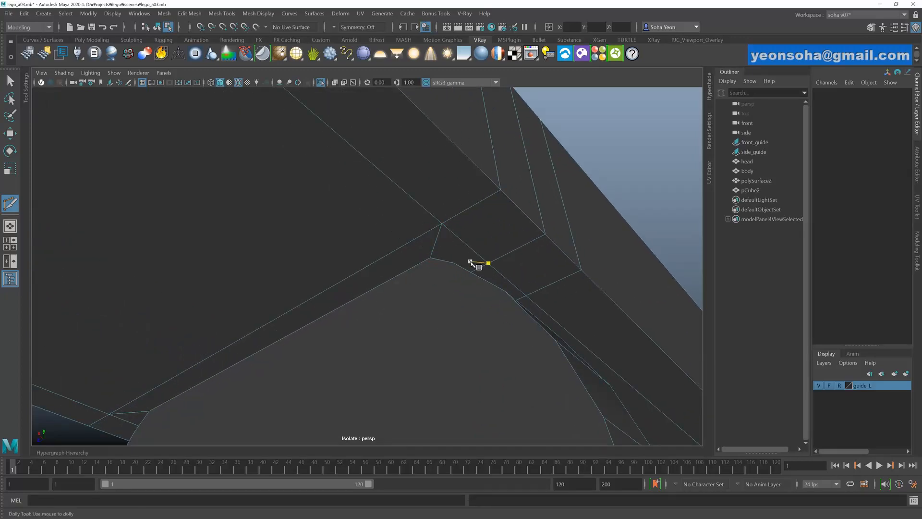
# - Cut the remaining connections from the hip's underside to the disc and split the disc's rim along its centre
pyautogui.keyDown('alt'); pyautogui.moveTo(469, 261); pyautogui.dragTo(387, 292); pyautogui.keyUp('alt')
pyautogui.keyDown('alt'); pyautogui.moveTo(387, 292); pyautogui.dragTo(379, 329, button='middle'); pyautogui.keyUp('alt')
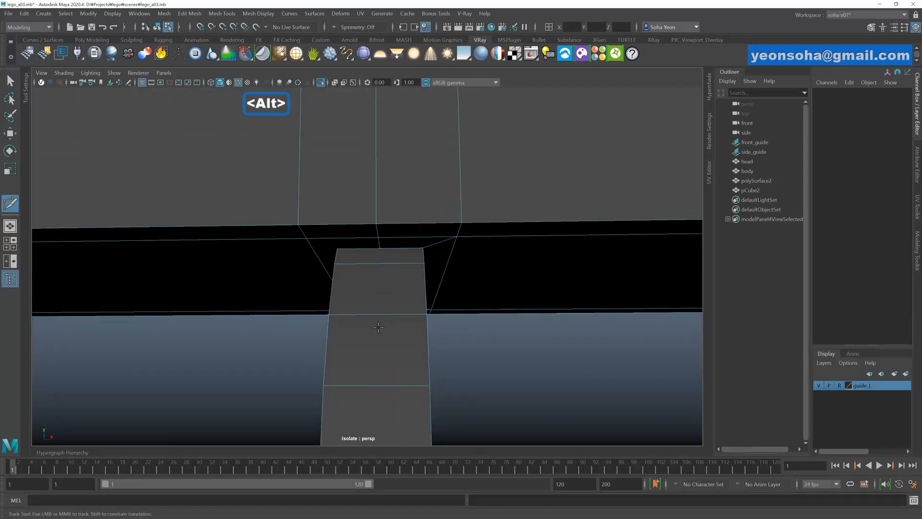
pyautogui.keyDown('alt'); pyautogui.moveTo(379, 301); pyautogui.dragTo(384, 287); pyautogui.keyUp('alt')
pyautogui.keyDown('alt'); pyautogui.moveTo(384, 287); pyautogui.dragTo(425, 288, button='right'); pyautogui.keyUp('alt')
pyautogui.keyDown('alt'); pyautogui.moveTo(401, 277); pyautogui.dragTo(384, 304); pyautogui.keyUp('alt')
pyautogui.keyDown('alt'); pyautogui.moveTo(385, 304); pyautogui.dragTo(428, 314, button='right'); pyautogui.keyUp('alt')
pyautogui.keyDown('alt'); pyautogui.moveTo(427, 314); pyautogui.dragTo(331, 313); pyautogui.keyUp('alt')
pyautogui.keyDown('alt'); pyautogui.moveTo(332, 313); pyautogui.dragTo(356, 315, button='right'); pyautogui.keyUp('alt')
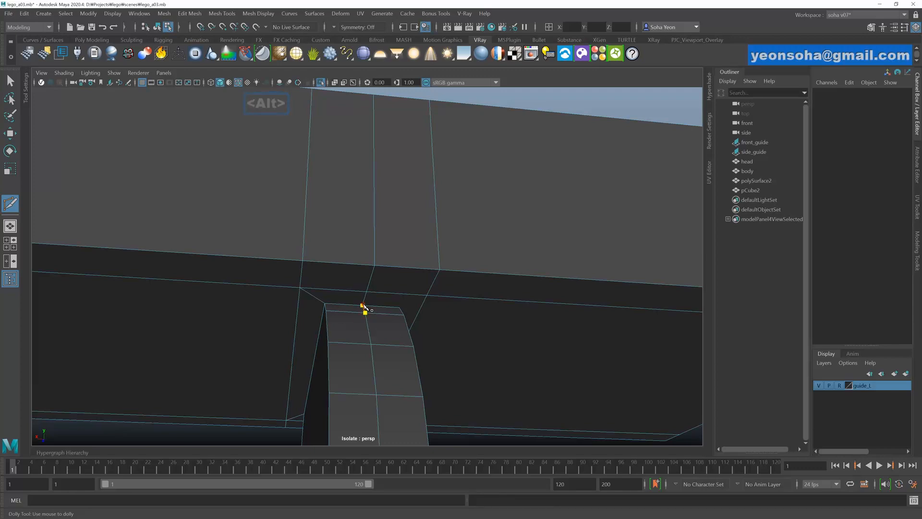
pyautogui.press('w')
pyautogui.keyDown('alt'); pyautogui.moveTo(448, 313); pyautogui.dragTo(418, 304); pyautogui.keyUp('alt')
pyautogui.keyDown('alt'); pyautogui.moveTo(417, 304); pyautogui.dragTo(360, 304, button='right'); pyautogui.keyUp('alt')
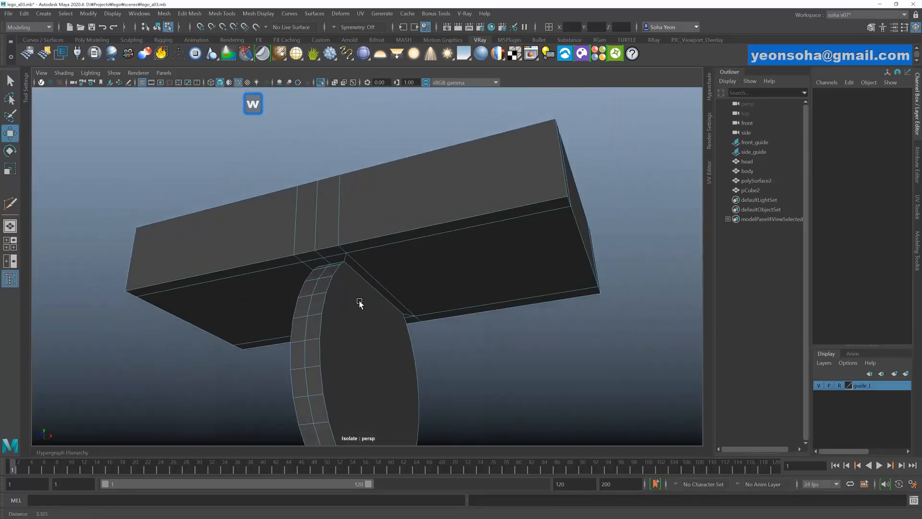
# - Turn off isolation so the whole figure shows in the perspective view
pyautogui.keyDown('alt'); pyautogui.moveTo(360, 305); pyautogui.dragTo(480, 339); pyautogui.keyUp('alt')
pyautogui.click(385, 336)
pyautogui.hotkey('alt', 'shift', 'a')
pyautogui.click(570, 308)
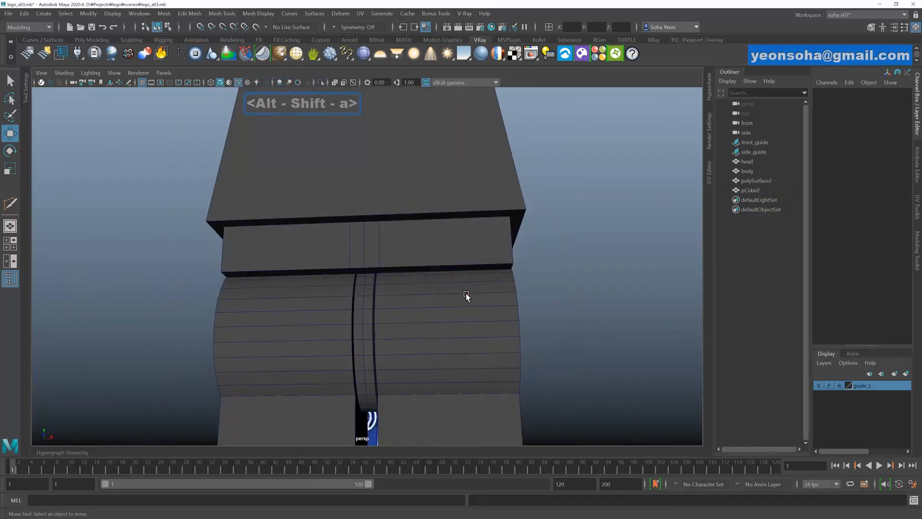
# - Examine how the hip piece meets the round leg joints from the front, below and side
pyautogui.keyDown('alt'); pyautogui.moveTo(465, 295); pyautogui.dragTo(436, 238); pyautogui.keyUp('alt')
pyautogui.click(420, 262)
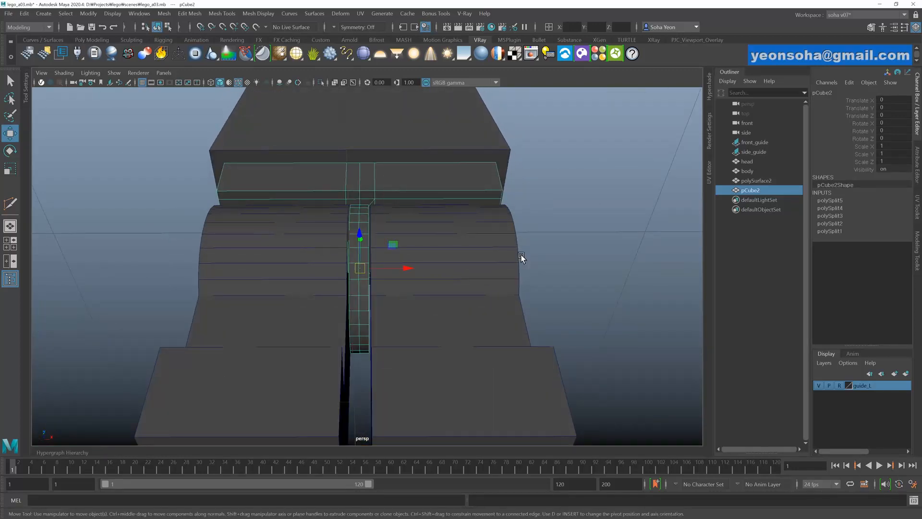
pyautogui.keyDown('alt'); pyautogui.moveTo(551, 260); pyautogui.dragTo(464, 284); pyautogui.keyUp('alt')
pyautogui.click(533, 269)
pyautogui.click(355, 242)
pyautogui.keyDown('alt'); pyautogui.moveTo(405, 242); pyautogui.dragTo(374, 243); pyautogui.keyUp('alt')
pyautogui.scroll(5, 373, 240)
pyautogui.scroll(3, 397, 308)
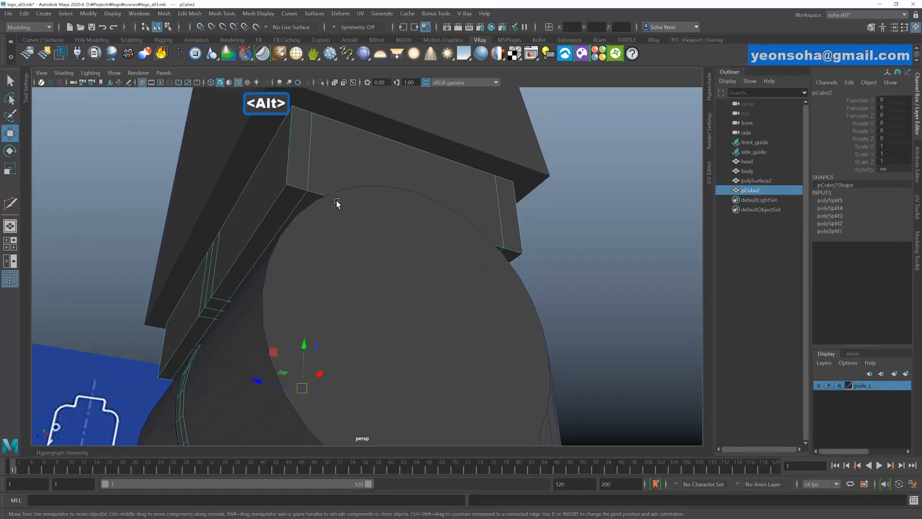
pyautogui.keyDown('alt'); pyautogui.moveTo(492, 232); pyautogui.dragTo(268, 285); pyautogui.keyUp('alt')
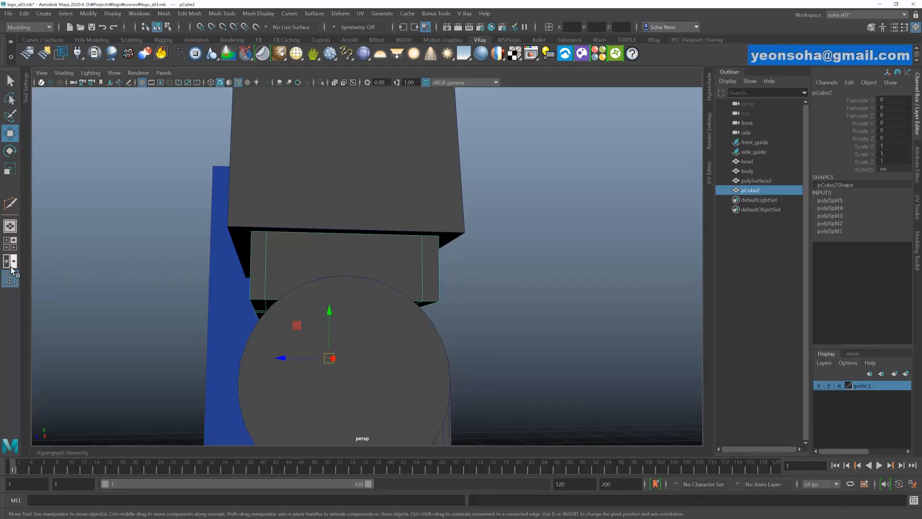
pyautogui.keyDown('alt'); pyautogui.moveTo(320, 287); pyautogui.dragTo(350, 298); pyautogui.keyUp('alt')
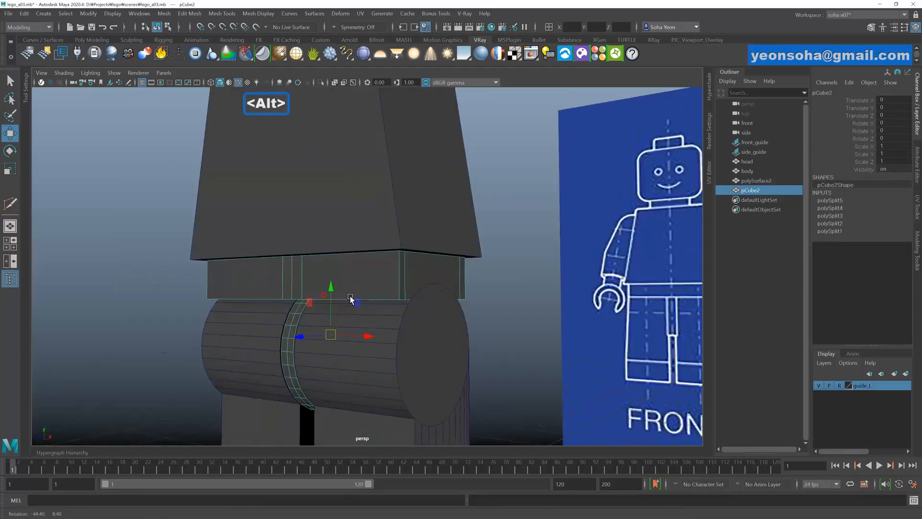
pyautogui.keyDown('alt'); pyautogui.moveTo(398, 327); pyautogui.dragTo(398, 274, button='middle'); pyautogui.keyUp('alt')
# - Duplicate the round outer end face of the leg joint and separate it into its own object
pyautogui.click(430, 316)
pyautogui.keyDown('alt'); pyautogui.moveTo(428, 328); pyautogui.dragTo(406, 285, button='middle'); pyautogui.keyUp('alt')
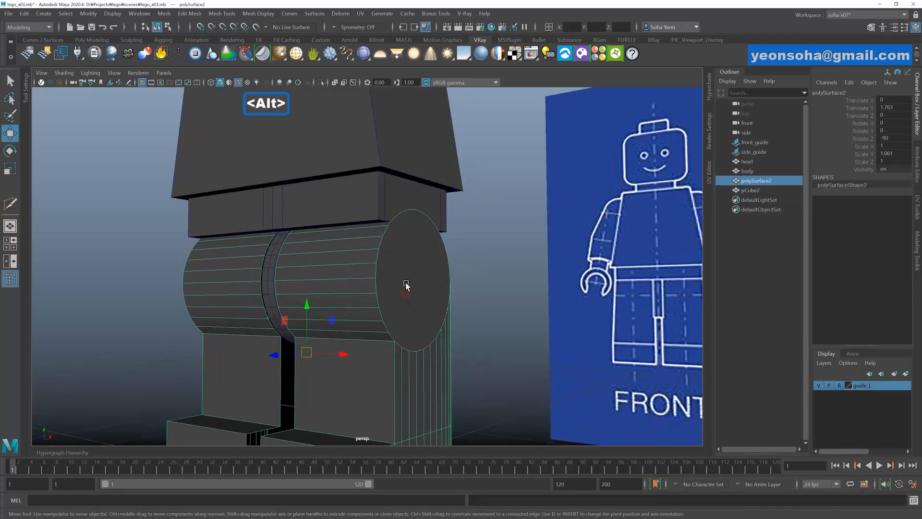
pyautogui.keyDown('alt'); pyautogui.moveTo(269, 266); pyautogui.dragTo(469, 287); pyautogui.keyUp('alt')
pyautogui.hotkey('alt', '3')
pyautogui.click(410, 283)
pyautogui.hotkey('alt', 'x')
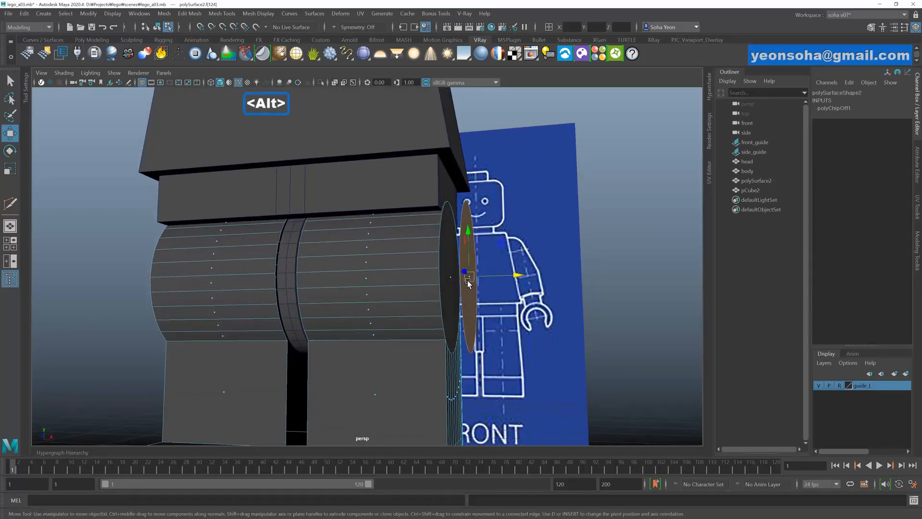
pyautogui.hotkey('shift', 'x')
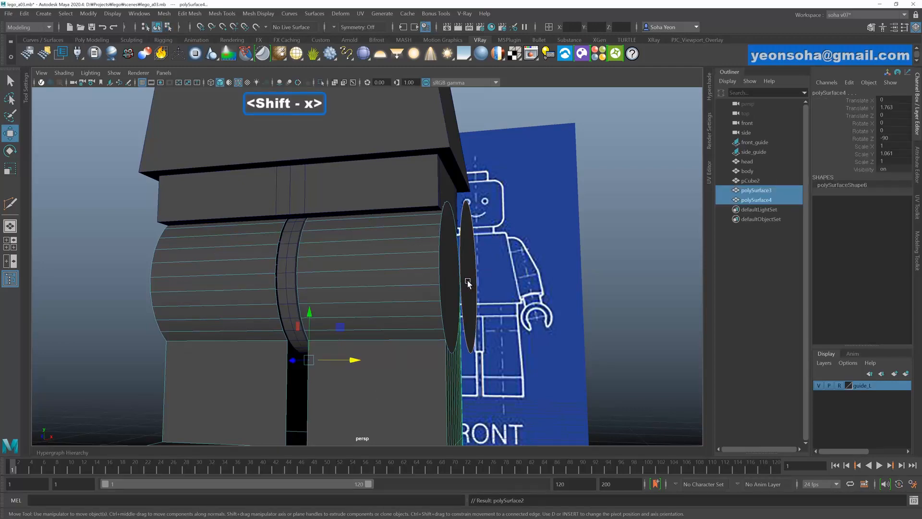
# - Extrude the separated round face across both leg joints into a cylinder and reverse its normals
pyautogui.click(468, 261)
pyautogui.keyDown('alt'); pyautogui.moveTo(468, 261); pyautogui.dragTo(466, 283); pyautogui.keyUp('alt')
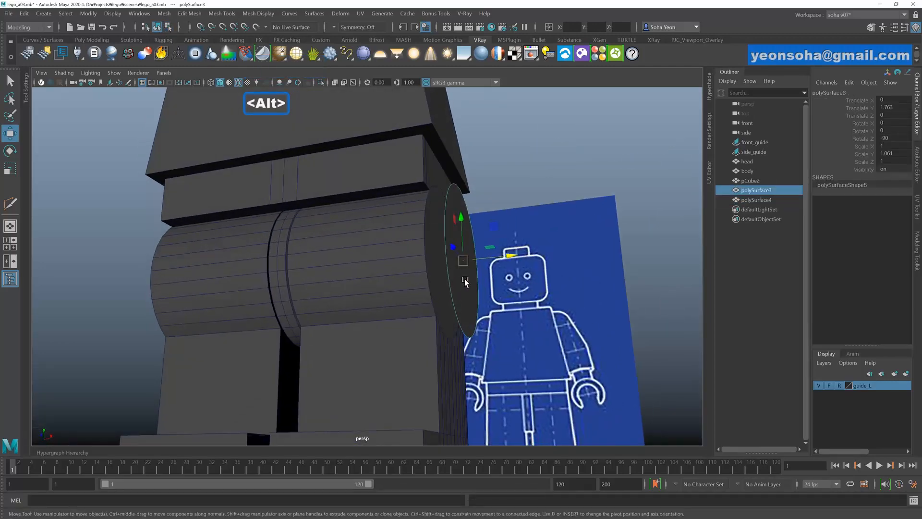
pyautogui.hotkey('alt', 'w')
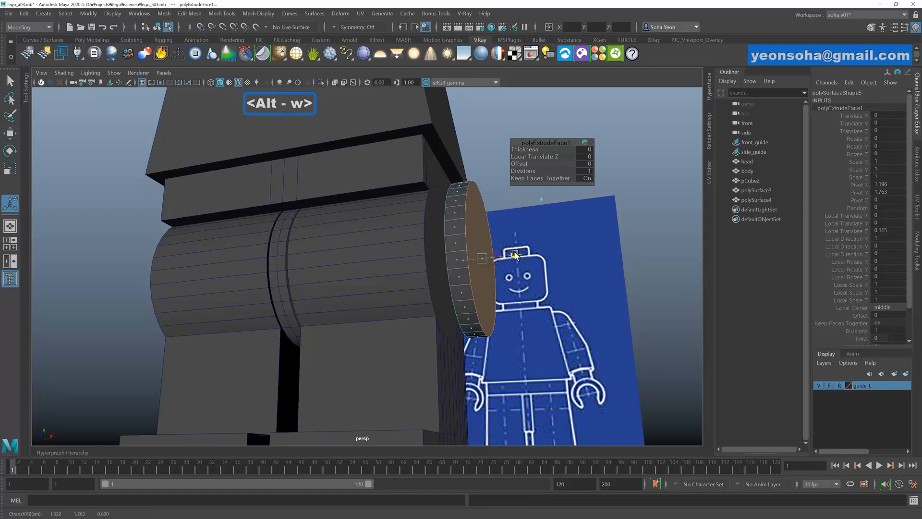
pyautogui.moveTo(586, 249); pyautogui.dragTo(199, 274)
pyautogui.keyDown('alt'); pyautogui.moveTo(199, 274); pyautogui.dragTo(265, 284); pyautogui.keyUp('alt')
pyautogui.hotkey('alt', '`')
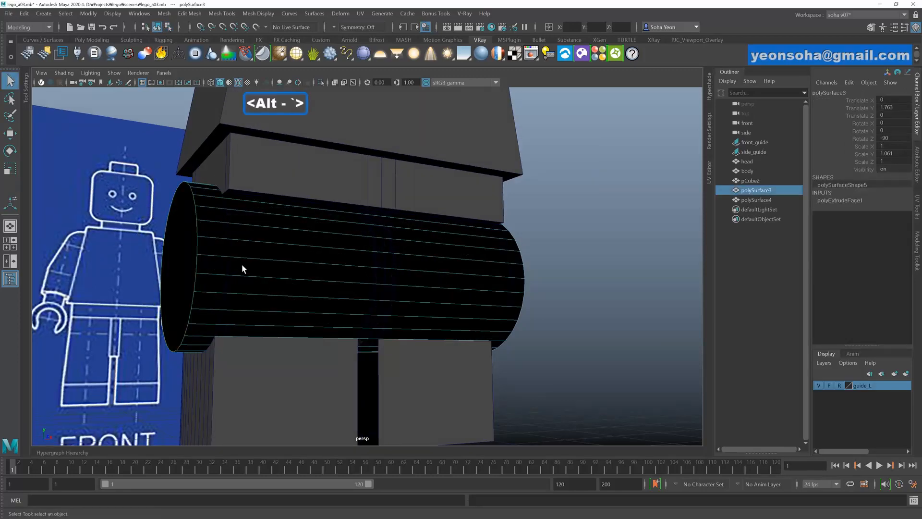
pyautogui.hotkey('shift', 'n')
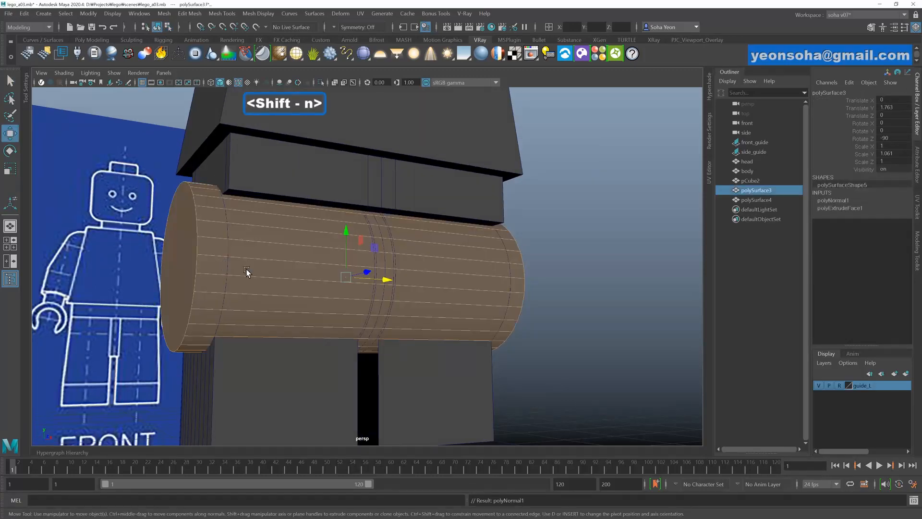
# - Scale the cylinder up slightly around the leg joint to 1.012 in X and Z and 1.074 in Y
pyautogui.keyDown('alt'); pyautogui.moveTo(427, 283); pyautogui.dragTo(348, 274); pyautogui.keyUp('alt')
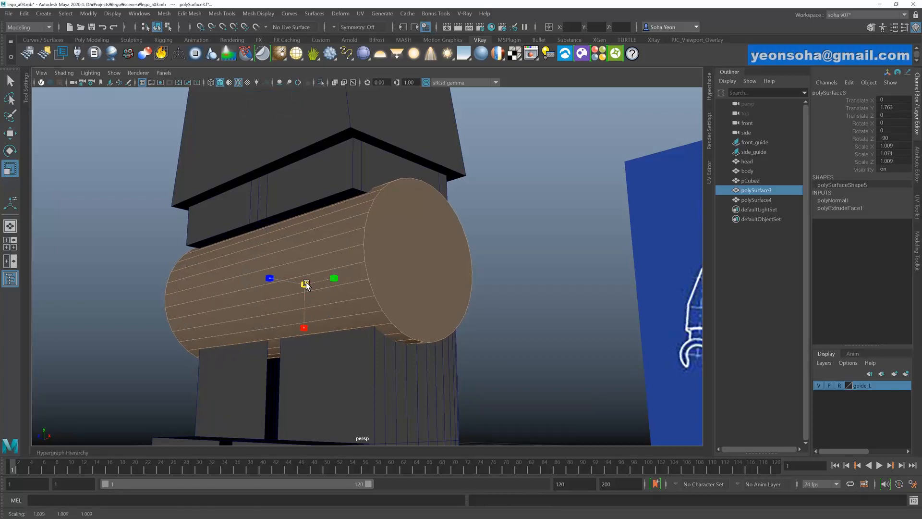
pyautogui.keyDown('alt'); pyautogui.moveTo(353, 278); pyautogui.dragTo(304, 284); pyautogui.keyUp('alt')
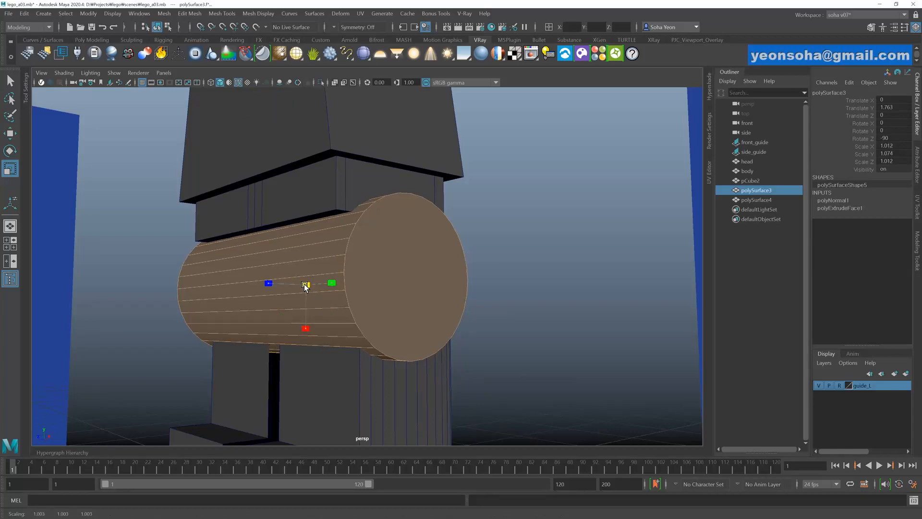
pyautogui.click(523, 224)
pyautogui.keyDown('alt'); pyautogui.moveTo(523, 224); pyautogui.dragTo(422, 223); pyautogui.keyUp('alt')
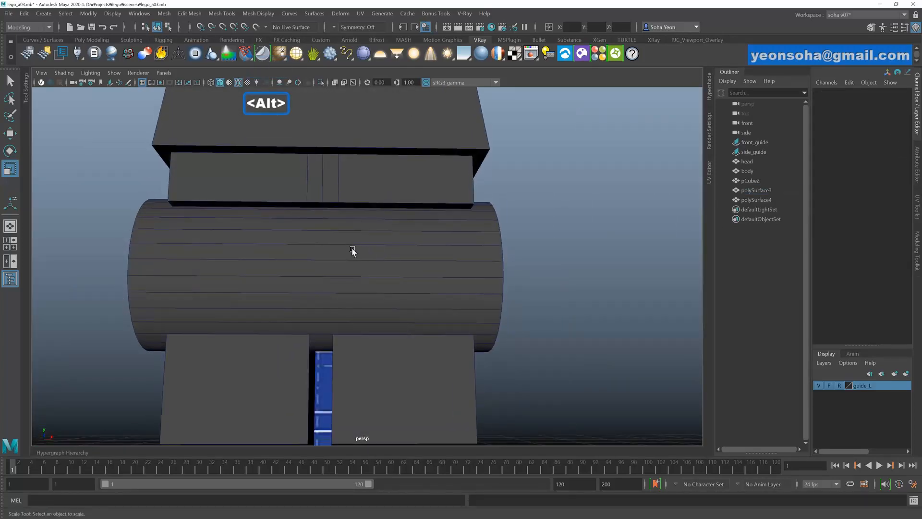
# - Move the cylinder's far end vertices back to the centre disc's near side, checking the alignment in the front view
pyautogui.click(338, 250)
pyautogui.keyDown('alt'); pyautogui.moveTo(338, 250); pyautogui.dragTo(339, 229); pyautogui.keyUp('alt')
pyautogui.scroll(-2, 295, 235)
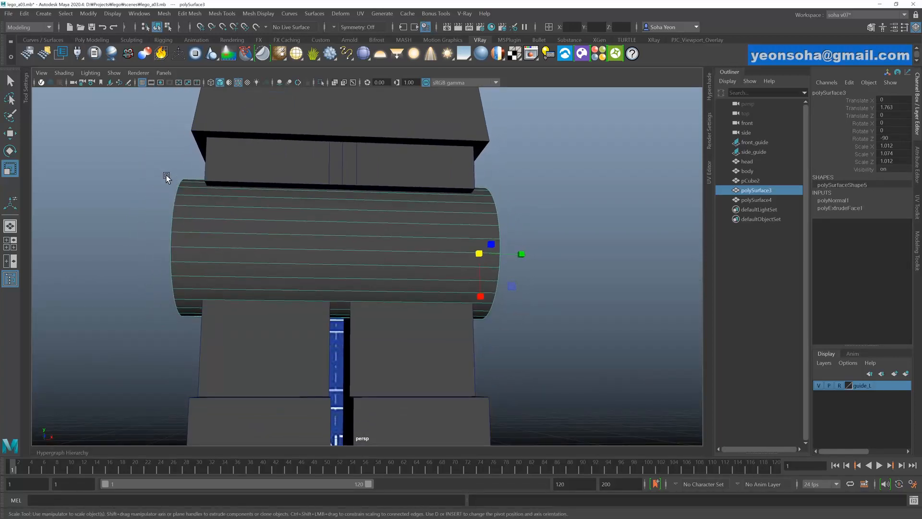
pyautogui.hotkey('alt', '1')
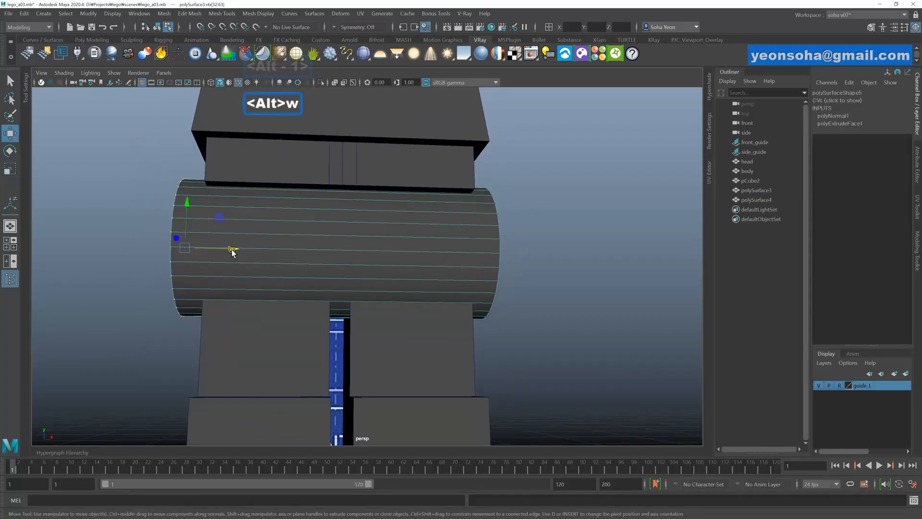
pyautogui.moveTo(250, 250); pyautogui.dragTo(391, 264)
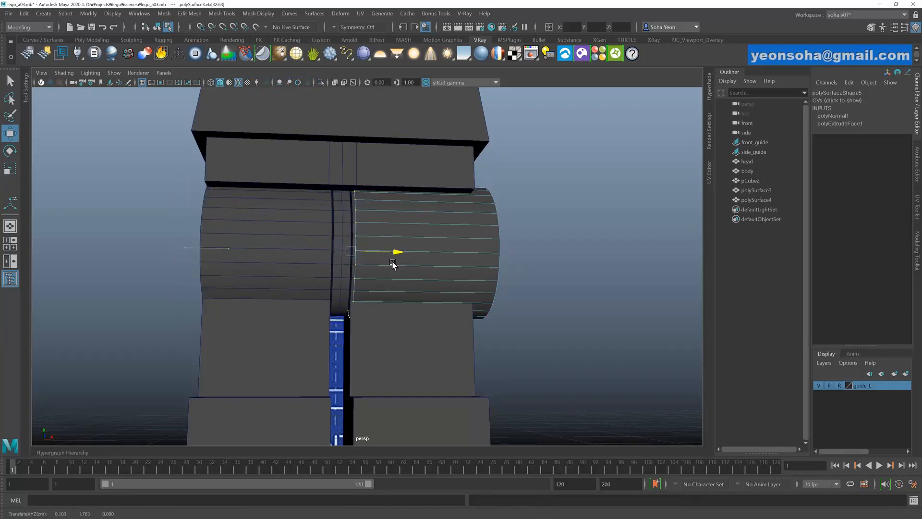
pyautogui.hotkey('shift', '3')
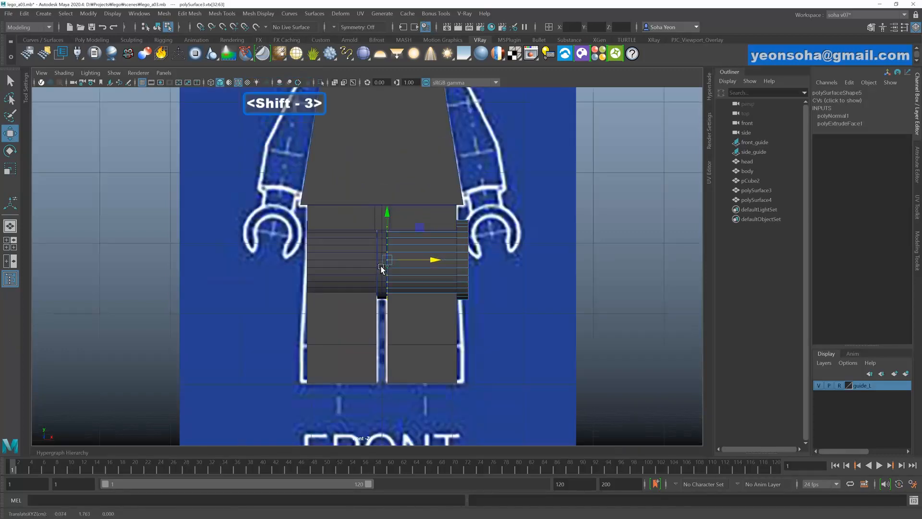
pyautogui.scroll(6, 383, 268)
pyautogui.keyDown('alt'); pyautogui.moveTo(401, 293); pyautogui.dragTo(542, 295, button='right'); pyautogui.keyUp('alt')
pyautogui.keyDown('alt'); pyautogui.moveTo(323, 159); pyautogui.dragTo(329, 245, button='middle'); pyautogui.keyUp('alt')
pyautogui.keyDown('alt'); pyautogui.moveTo(442, 283); pyautogui.dragTo(513, 285, button='right'); pyautogui.keyUp('alt')
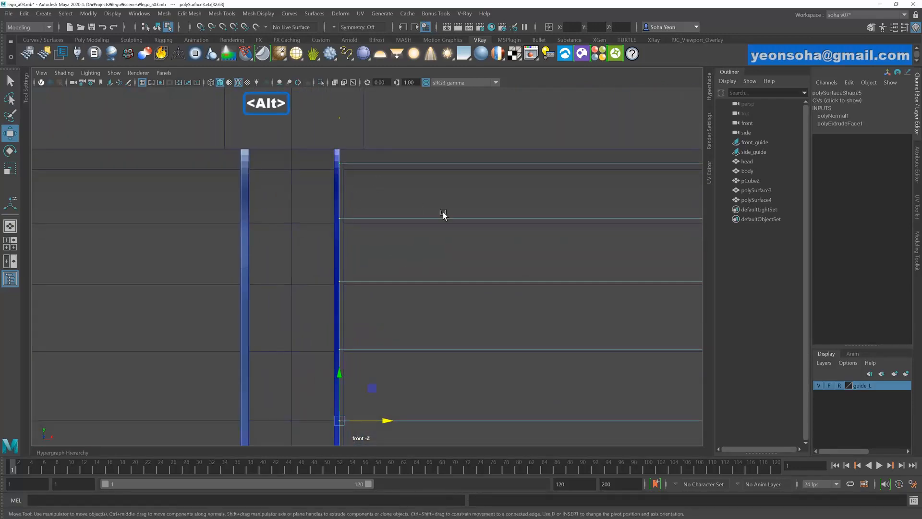
pyautogui.keyDown('alt'); pyautogui.moveTo(443, 214); pyautogui.dragTo(553, 266, button='right'); pyautogui.keyUp('alt')
pyautogui.hotkey('alt', 'shift', 'q')
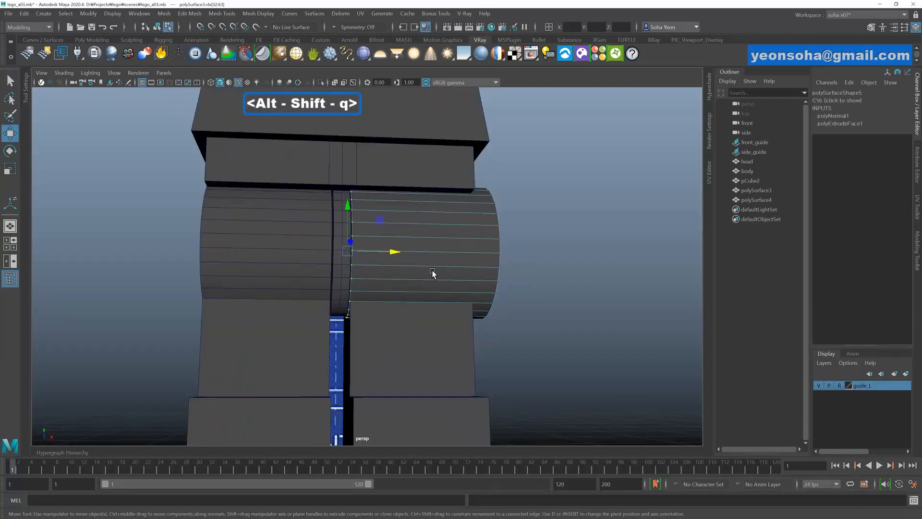
# - Subtract the enlarged cylinder from the hip piece with a Boolean difference
pyautogui.keyDown('alt'); pyautogui.moveTo(432, 273); pyautogui.dragTo(373, 187); pyautogui.keyUp('alt')
pyautogui.hotkey('alt', '`')
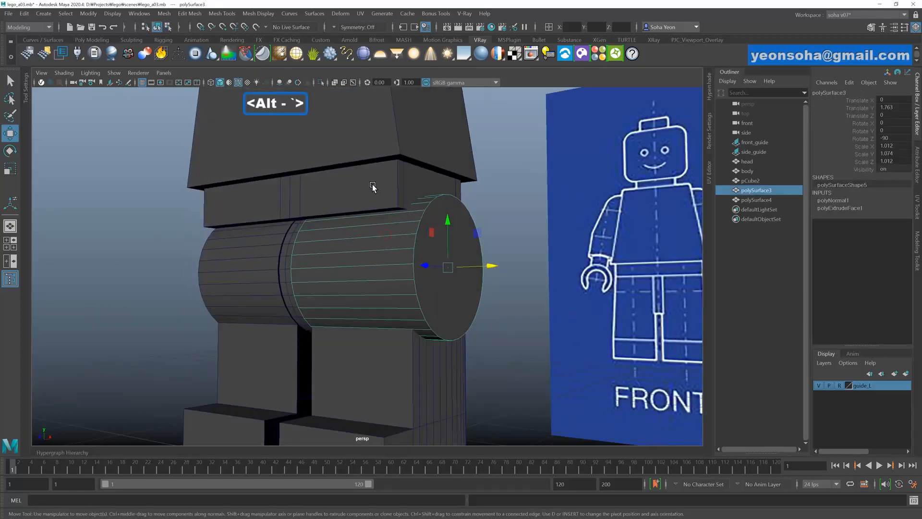
pyautogui.keyDown('shift'); pyautogui.click(404, 247); pyautogui.keyUp('shift')
pyautogui.keyDown('alt'); pyautogui.moveTo(408, 257); pyautogui.dragTo(411, 268); pyautogui.keyUp('alt')
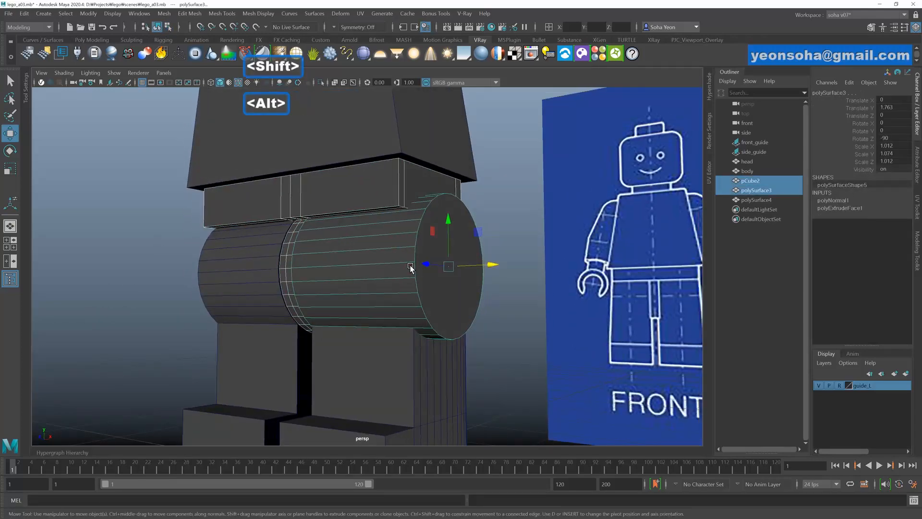
pyautogui.hotkey('alt', 'o')
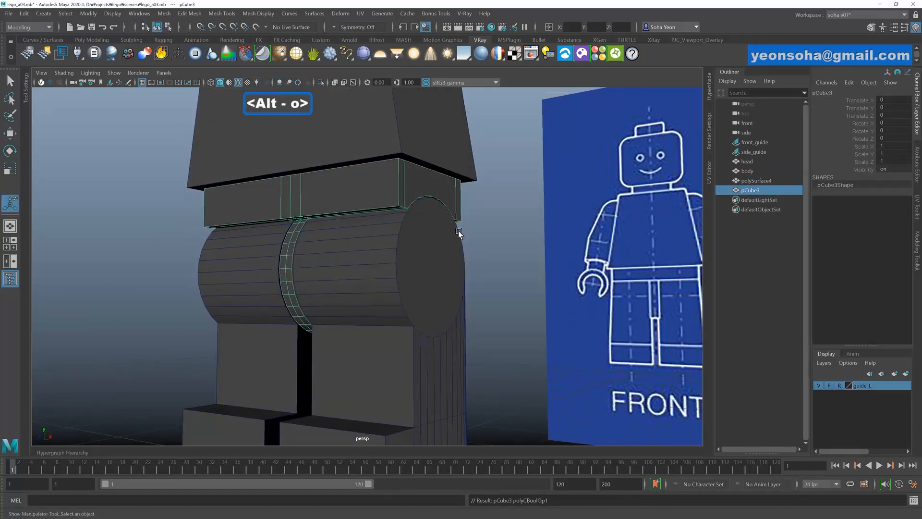
# - Isolate the hip piece and bring its underside with the new rounded cutout into view
pyautogui.keyDown('alt'); pyautogui.moveTo(468, 233); pyautogui.dragTo(362, 234); pyautogui.keyUp('alt')
pyautogui.hotkey('alt', 'shift', 'a')
pyautogui.click(434, 261)
pyautogui.keyDown('alt'); pyautogui.moveTo(434, 261); pyautogui.dragTo(401, 249); pyautogui.keyUp('alt')
pyautogui.keyDown('alt'); pyautogui.moveTo(368, 248); pyautogui.dragTo(422, 303, button='right'); pyautogui.keyUp('alt')
pyautogui.keyDown('alt'); pyautogui.moveTo(339, 255); pyautogui.dragTo(386, 305, button='middle'); pyautogui.keyUp('alt')
pyautogui.keyDown('alt'); pyautogui.moveTo(432, 307); pyautogui.dragTo(471, 308, button='right'); pyautogui.keyUp('alt')
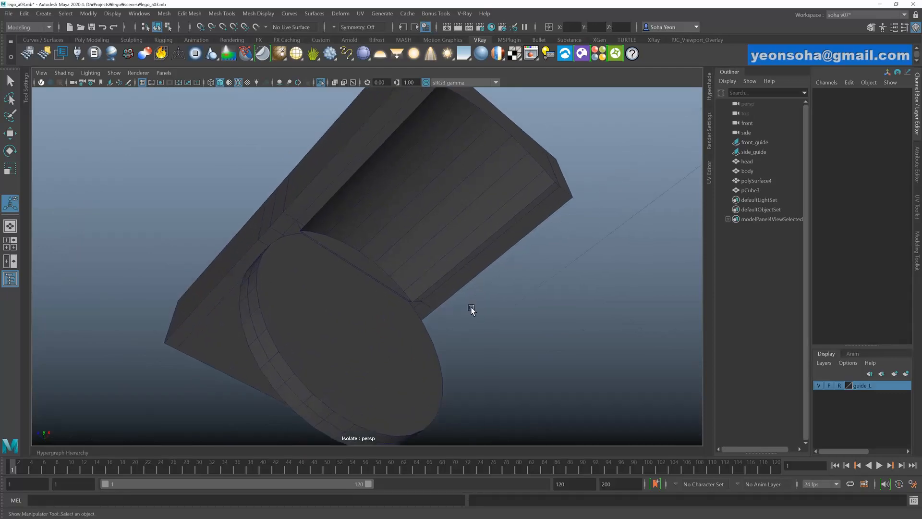
pyautogui.keyDown('alt'); pyautogui.moveTo(508, 295); pyautogui.dragTo(418, 273); pyautogui.keyUp('alt')
pyautogui.hotkey('alt', '`')
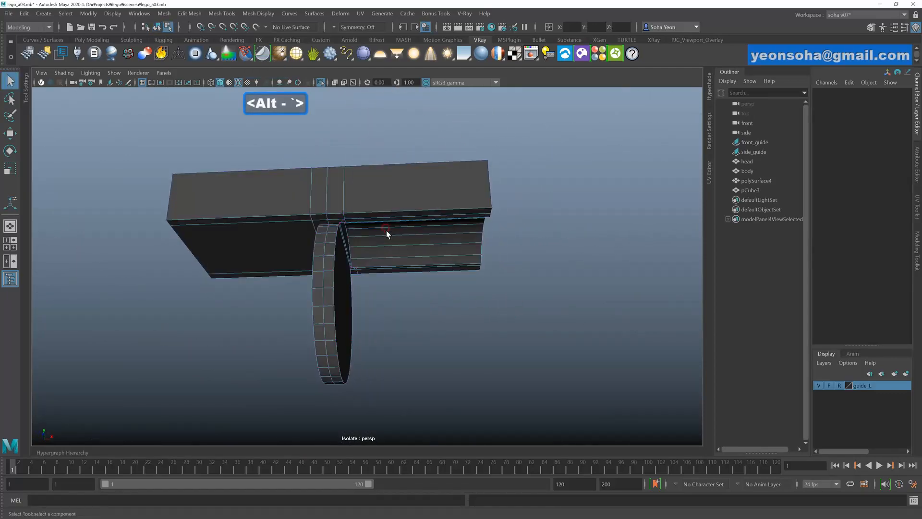
# - Examine the edges and vertices where the rounded cutout meets the centre disc on the hip piece's underside
pyautogui.keyDown('alt'); pyautogui.moveTo(386, 229); pyautogui.dragTo(405, 226); pyautogui.keyUp('alt')
pyautogui.press('F8')
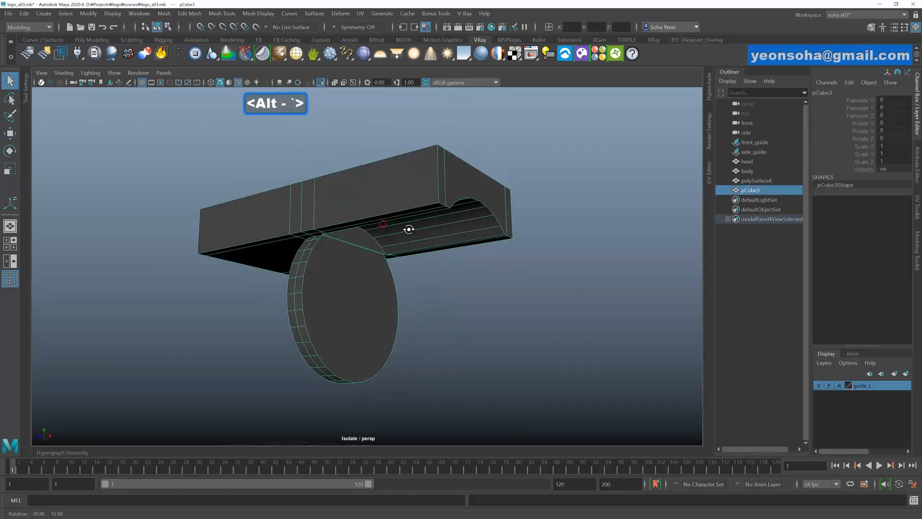
pyautogui.click(499, 270)
pyautogui.keyDown('alt'); pyautogui.moveTo(498, 270); pyautogui.dragTo(410, 225); pyautogui.keyUp('alt')
pyautogui.keyDown('alt'); pyautogui.moveTo(391, 229); pyautogui.dragTo(420, 272, button='middle'); pyautogui.keyUp('alt')
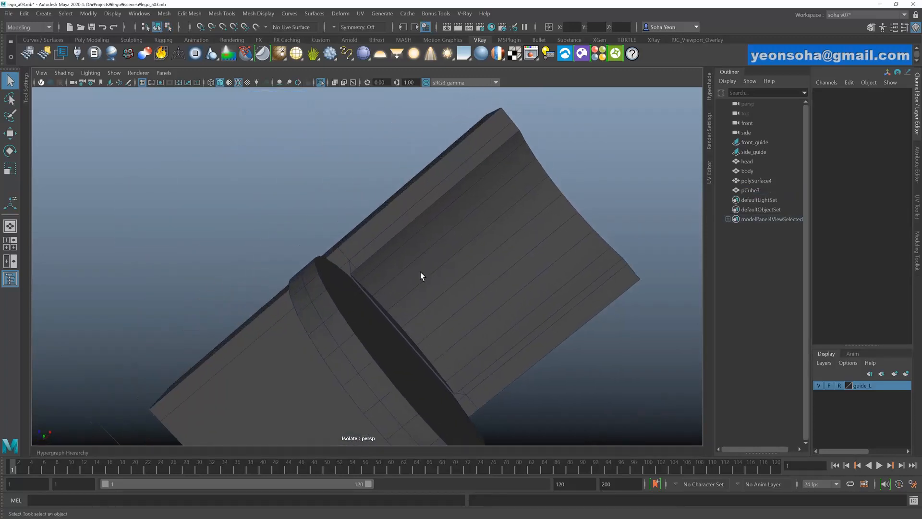
pyautogui.keyDown('alt'); pyautogui.moveTo(420, 272); pyautogui.dragTo(420, 319, button='right'); pyautogui.keyUp('alt')
pyautogui.keyDown('alt'); pyautogui.moveTo(420, 319); pyautogui.dragTo(390, 286); pyautogui.keyUp('alt')
pyautogui.keyDown('alt'); pyautogui.moveTo(391, 286); pyautogui.dragTo(465, 293, button='right'); pyautogui.keyUp('alt')
pyautogui.keyDown('alt'); pyautogui.moveTo(465, 298); pyautogui.dragTo(362, 270); pyautogui.keyUp('alt')
pyautogui.click(383, 313)
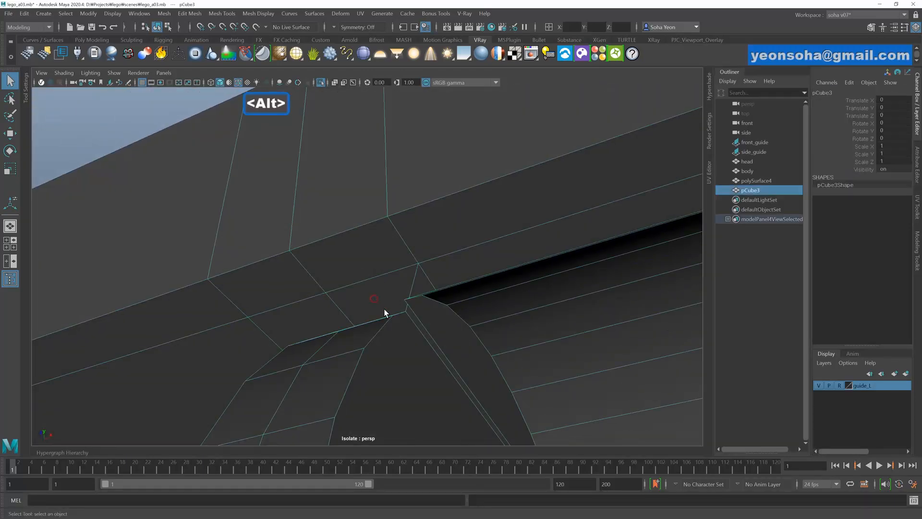
pyautogui.keyDown('alt'); pyautogui.moveTo(383, 313); pyautogui.dragTo(383, 260); pyautogui.keyUp('alt')
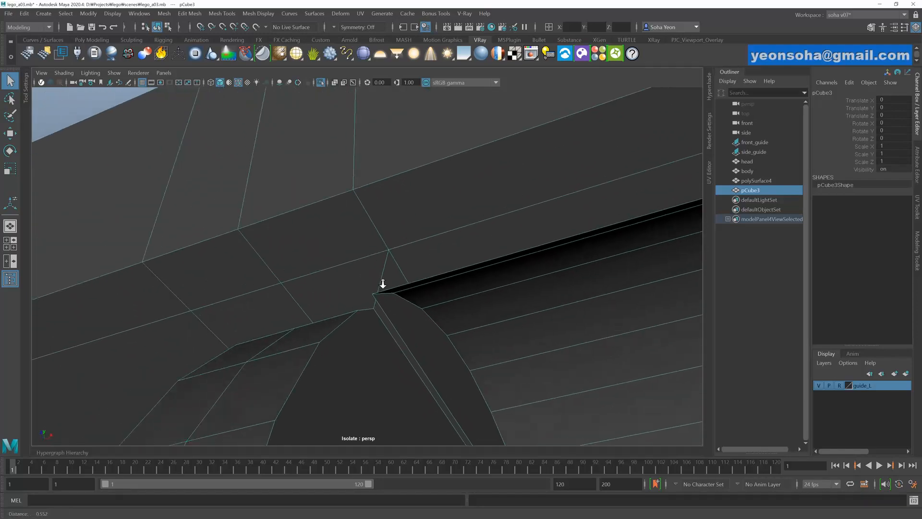
pyautogui.moveTo(383, 259)
pyautogui.keyDown('alt'); pyautogui.mouseDown(button='middle')
pyautogui.moveTo(379, 288)
pyautogui.moveTo(370, 268)
pyautogui.mouseUp(button='middle'); pyautogui.keyUp('alt')
pyautogui.moveTo(369, 269)
pyautogui.keyDown('alt'); pyautogui.mouseDown()
pyautogui.moveTo(369, 245)
pyautogui.moveTo(369, 252)
pyautogui.mouseUp(); pyautogui.keyUp('alt')
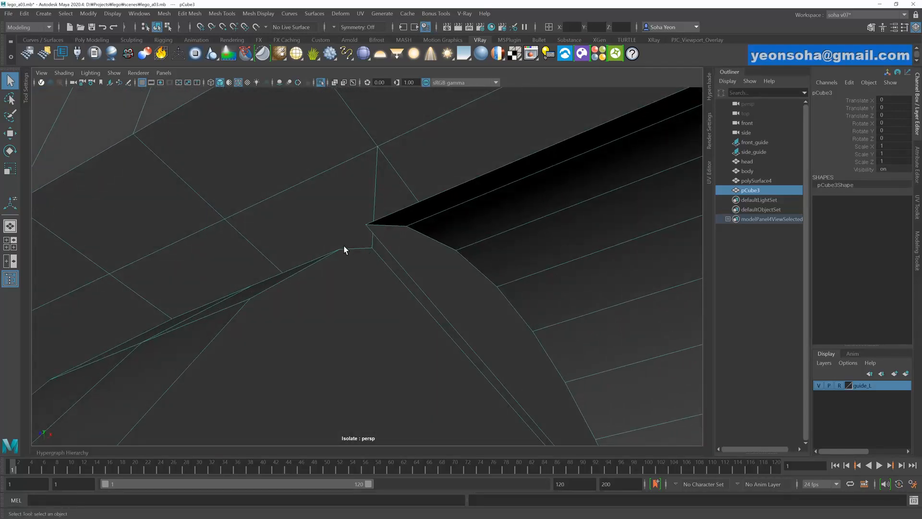
# - Cut an edge with Multi-Cut from the underside's centre-line vertex to the front corner of the cutout beside the disc
pyautogui.hotkey('alt', 's')
pyautogui.click(224, 219)
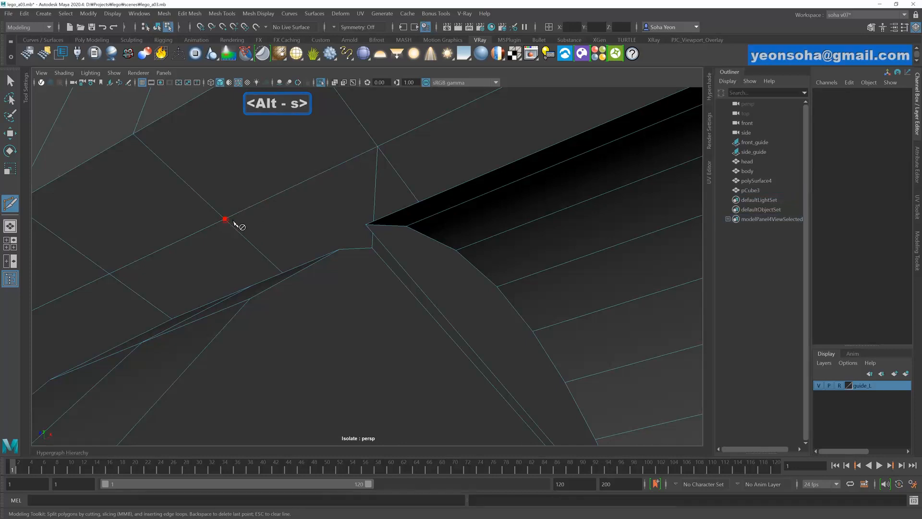
pyautogui.rightClick(391, 243)
pyautogui.keyDown('alt'); pyautogui.moveTo(471, 260); pyautogui.dragTo(396, 249, button='right'); pyautogui.keyUp('alt')
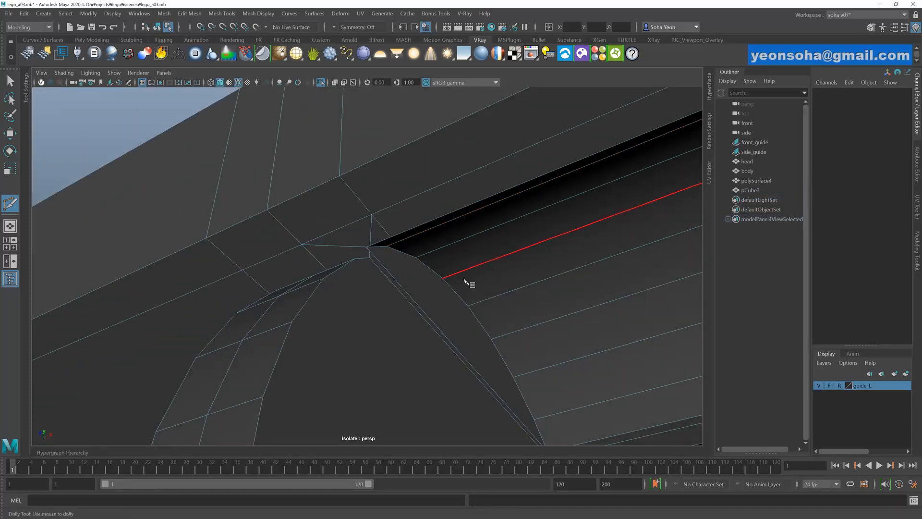
# - Cut a short edge from the cutout's front corner to the neighbouring vertex on the centre disc's rim
pyautogui.keyDown('alt'); pyautogui.moveTo(465, 282); pyautogui.dragTo(450, 297, button='right'); pyautogui.keyUp('alt')
pyautogui.keyDown('alt'); pyautogui.moveTo(450, 296); pyautogui.dragTo(350, 288); pyautogui.keyUp('alt')
pyautogui.keyDown('alt'); pyautogui.moveTo(385, 263); pyautogui.dragTo(299, 284, button='middle'); pyautogui.keyUp('alt')
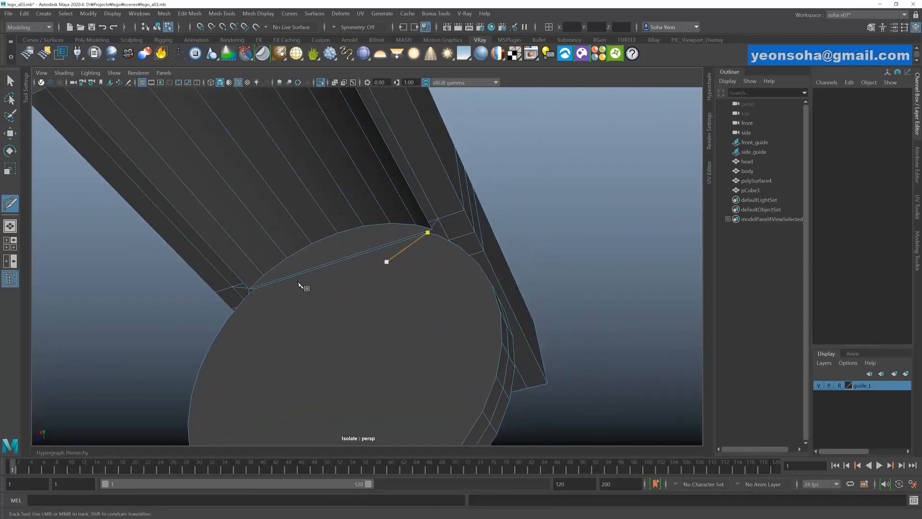
pyautogui.keyDown('alt'); pyautogui.moveTo(347, 283); pyautogui.dragTo(556, 294, button='right'); pyautogui.keyUp('alt')
pyautogui.keyDown('alt'); pyautogui.moveTo(435, 251); pyautogui.dragTo(318, 232); pyautogui.keyUp('alt')
pyautogui.keyDown('alt'); pyautogui.moveTo(319, 233); pyautogui.dragTo(343, 255, button='right'); pyautogui.keyUp('alt')
pyautogui.keyDown('alt'); pyautogui.moveTo(343, 256); pyautogui.dragTo(377, 210); pyautogui.keyUp('alt')
pyautogui.hotkey('alt', 'w')
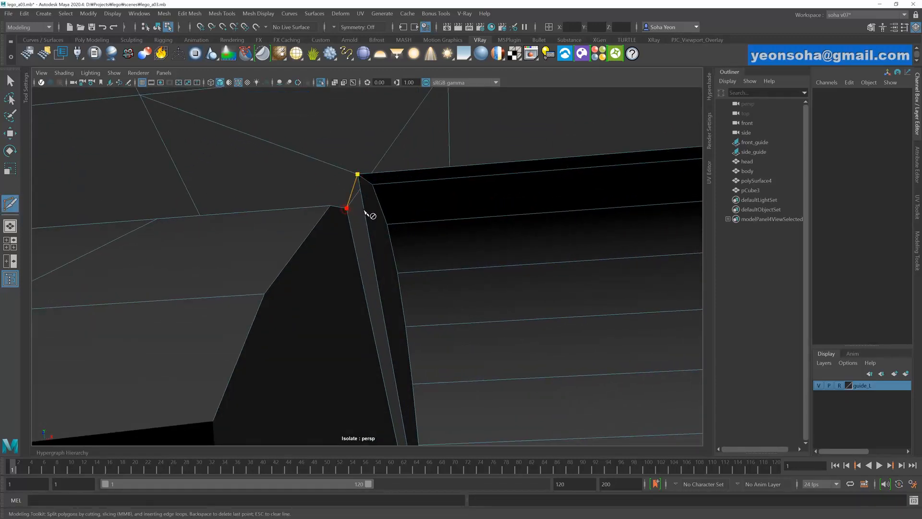
# - Delete the surplus edges around the cutout's front corner and along the disc's side
pyautogui.hotkey('alt', 'q')
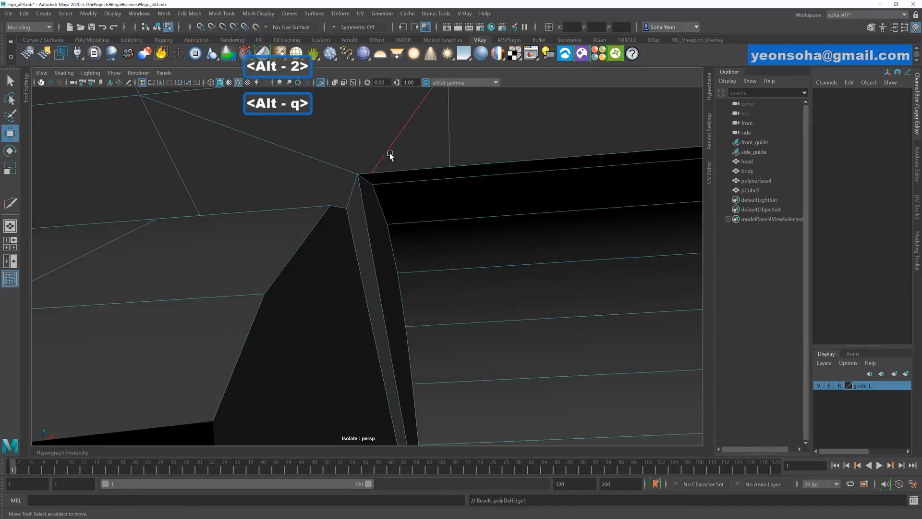
pyautogui.keyDown('alt'); pyautogui.moveTo(502, 213); pyautogui.dragTo(434, 218); pyautogui.keyUp('alt')
pyautogui.hotkey('alt', 'q')
# - At the cutout's rear corner, cut an edge from the underside vertex to the corner and delete the redundant edge beside it
pyautogui.keyDown('alt'); pyautogui.moveTo(421, 283); pyautogui.dragTo(366, 253); pyautogui.keyUp('alt')
pyautogui.hotkey('alt', 's')
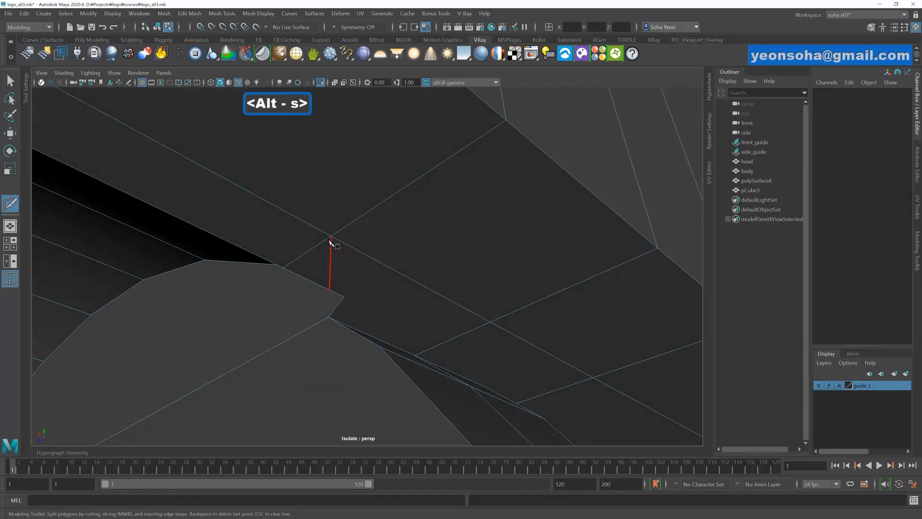
pyautogui.click(344, 288)
pyautogui.press('w')
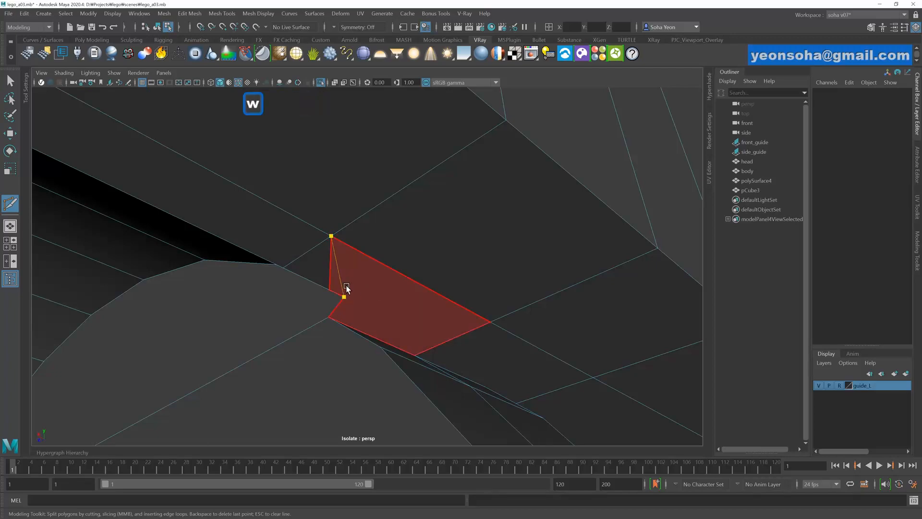
pyautogui.hotkey('alt', '2')
pyautogui.hotkey('alt', 'q')
pyautogui.keyDown('alt'); pyautogui.moveTo(331, 272); pyautogui.dragTo(527, 249); pyautogui.keyUp('alt')
# - Cut another edge from the underside's centre-line vertex to the cutout's rear corner
pyautogui.hotkey('alt', 's')
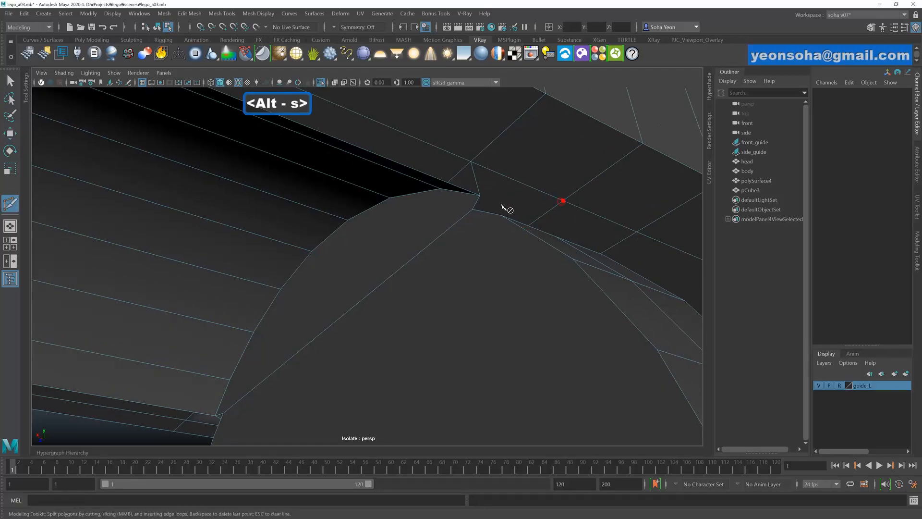
pyautogui.click(481, 197)
pyautogui.press('w')
pyautogui.keyDown('alt'); pyautogui.moveTo(486, 243); pyautogui.dragTo(422, 247); pyautogui.keyUp('alt')
pyautogui.keyDown('alt'); pyautogui.moveTo(358, 238); pyautogui.dragTo(407, 279); pyautogui.keyUp('alt')
# - In the front wireframe view, snap the cutout's inner end vertices in X to the centre disc's side
pyautogui.hotkey('shift', '3')
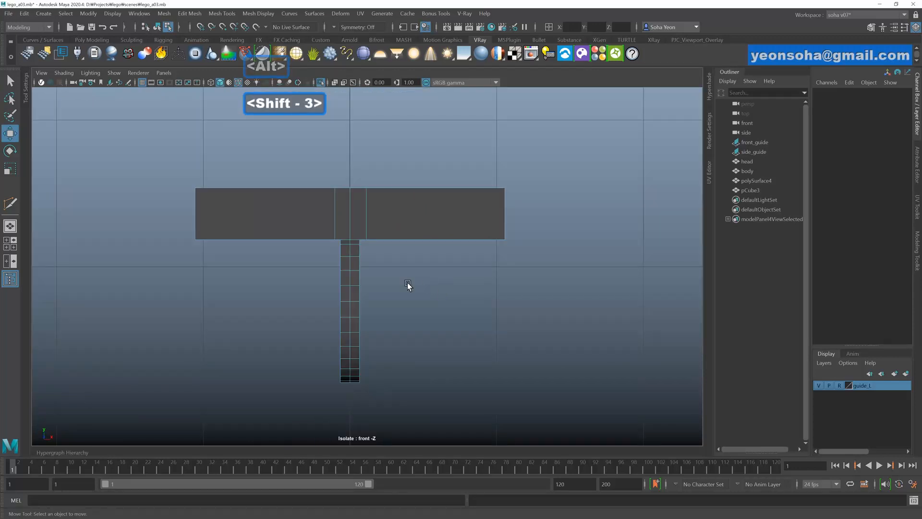
pyautogui.keyDown('alt'); pyautogui.moveTo(408, 282); pyautogui.dragTo(487, 289, button='right'); pyautogui.keyUp('alt')
pyautogui.keyDown('alt'); pyautogui.moveTo(370, 283); pyautogui.dragTo(425, 281, button='right'); pyautogui.keyUp('alt')
pyautogui.press('4')
pyautogui.keyDown('alt'); pyautogui.moveTo(326, 217); pyautogui.dragTo(469, 243, button='right'); pyautogui.keyUp('alt')
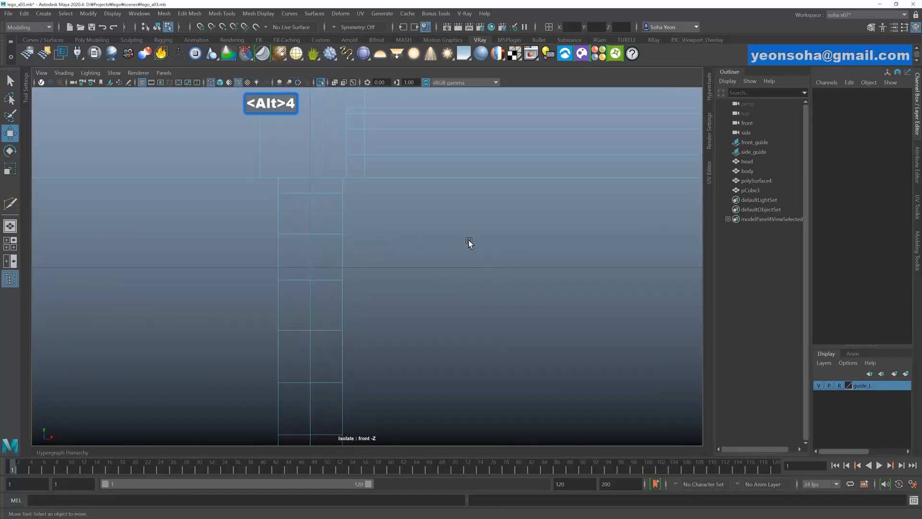
pyautogui.keyDown('alt'); pyautogui.moveTo(335, 175); pyautogui.dragTo(377, 269, button='middle'); pyautogui.keyUp('alt')
pyautogui.keyDown('alt'); pyautogui.moveTo(308, 276); pyautogui.dragTo(452, 262, button='right'); pyautogui.keyUp('alt')
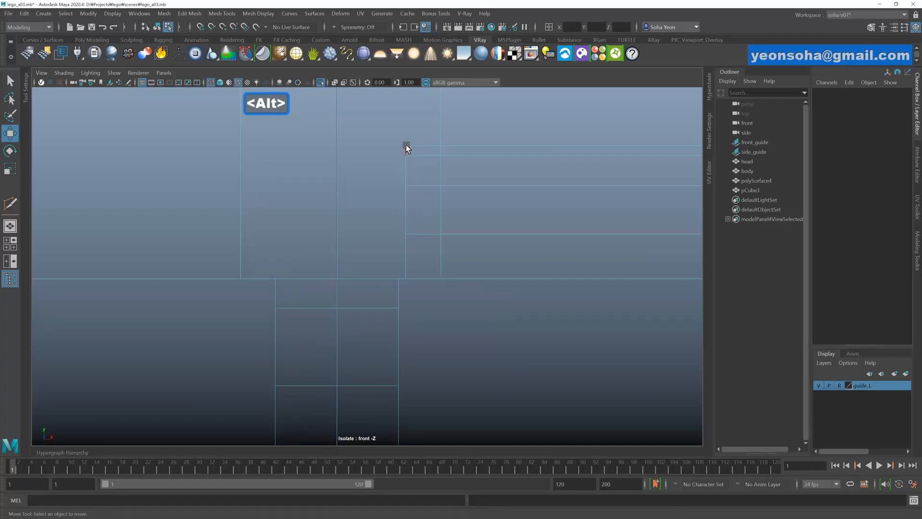
pyautogui.click(423, 272)
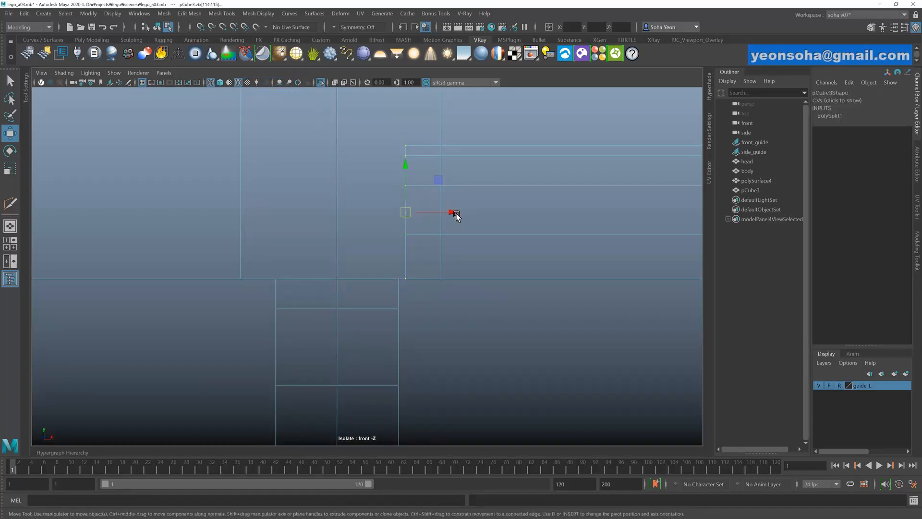
pyautogui.moveTo(454, 214); pyautogui.dragTo(441, 246)
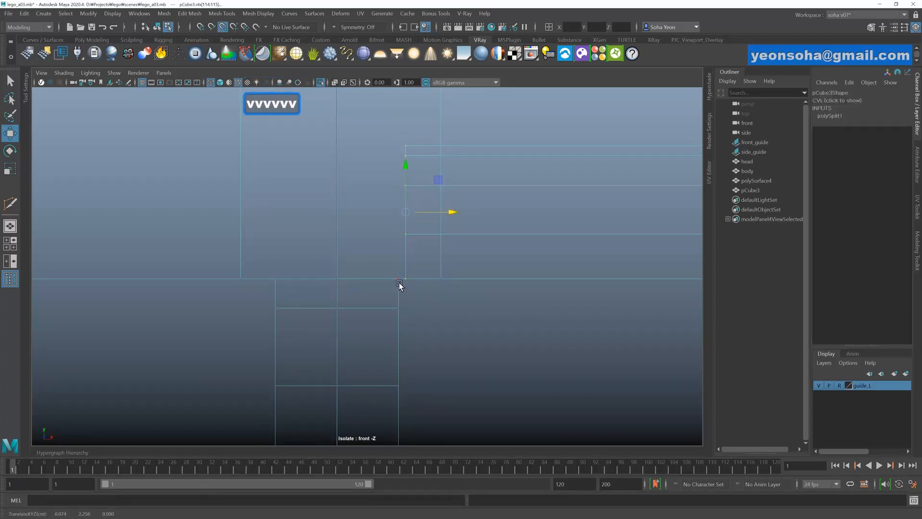
pyautogui.moveTo(399, 283); pyautogui.dragTo(400, 281)
pyautogui.hotkey('alt', 'shift', 'q')
# - Soften the hip piece's edges and center its pivot
pyautogui.moveTo(433, 321)
pyautogui.keyDown('alt'); pyautogui.mouseDown()
pyautogui.moveTo(319, 325)
pyautogui.moveTo(350, 323)
pyautogui.moveTo(357, 307)
pyautogui.moveTo(390, 315)
pyautogui.moveTo(351, 283)
pyautogui.moveTo(354, 251)
pyautogui.moveTo(350, 333)
pyautogui.moveTo(365, 303)
pyautogui.mouseUp(); pyautogui.keyUp('alt')
pyautogui.press('5')
pyautogui.hotkey('alt', '`')
pyautogui.click(539, 371)
pyautogui.click(351, 340)
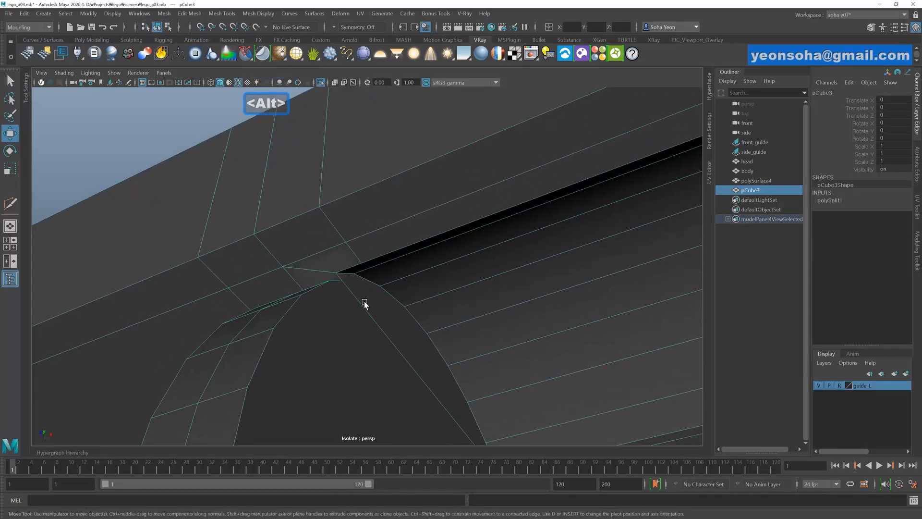
pyautogui.hotkey('alt', 'shift', 'd')
pyautogui.keyDown('alt'); pyautogui.moveTo(380, 319); pyautogui.dragTo(418, 372); pyautogui.keyUp('alt')
pyautogui.click(531, 399)
pyautogui.hotkey('alt', '`')
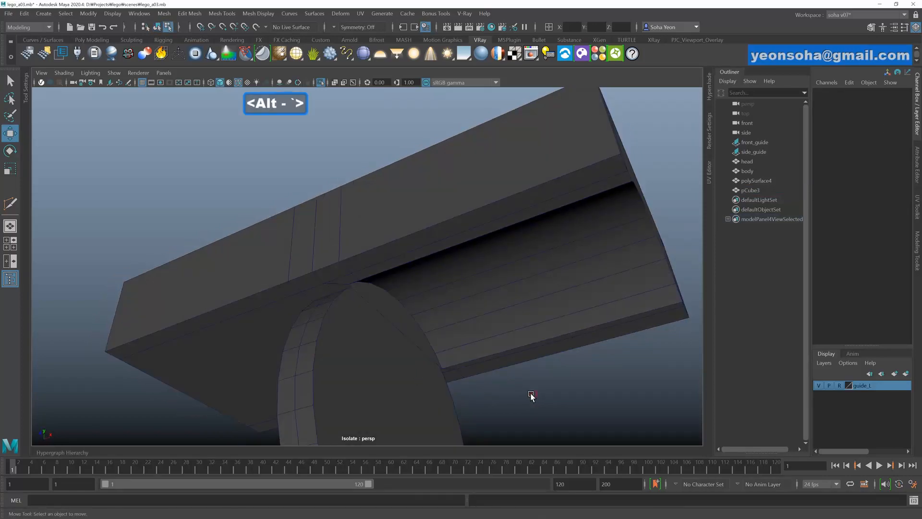
pyautogui.keyDown('alt'); pyautogui.moveTo(531, 397); pyautogui.dragTo(509, 387); pyautogui.keyUp('alt')
pyautogui.click(365, 339)
pyautogui.hotkey('alt', 'shift', 'w')
pyautogui.click(403, 385)
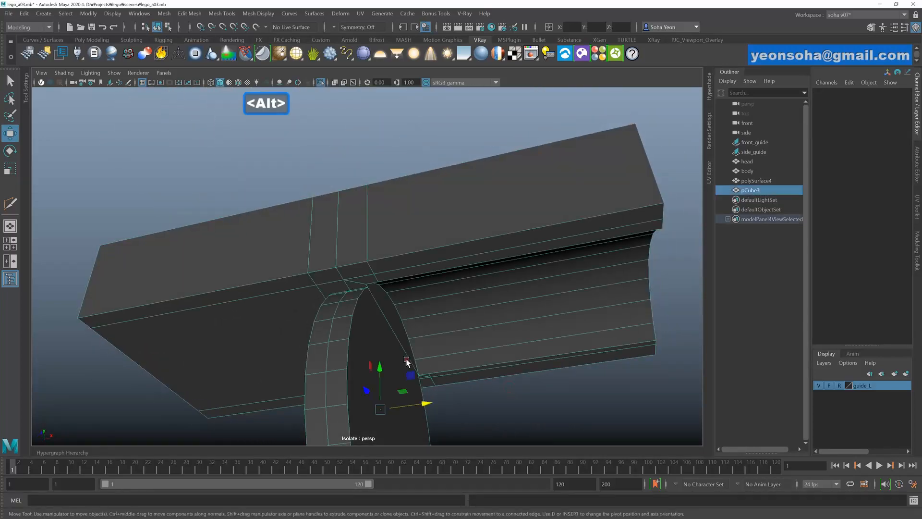
pyautogui.keyDown('alt'); pyautogui.moveTo(404, 384); pyautogui.dragTo(405, 335); pyautogui.keyUp('alt')
pyautogui.click(498, 366)
# - Mirror the hip piece across its object X axis, cutting the geometry and merging border vertices with a 0.001 threshold
pyautogui.keyDown('alt'); pyautogui.moveTo(429, 291); pyautogui.dragTo(417, 313); pyautogui.keyUp('alt')
pyautogui.click(436, 286)
pyautogui.hotkey('ctrl', 'e')
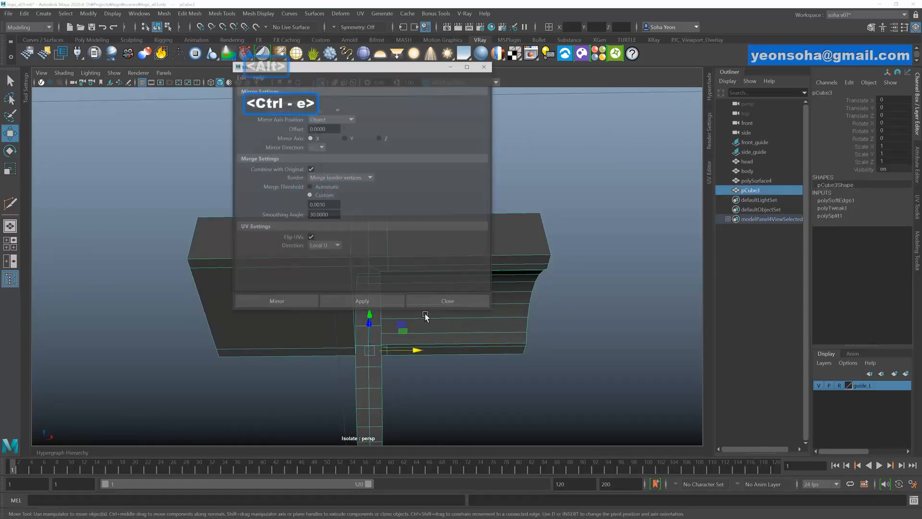
pyautogui.click(285, 304)
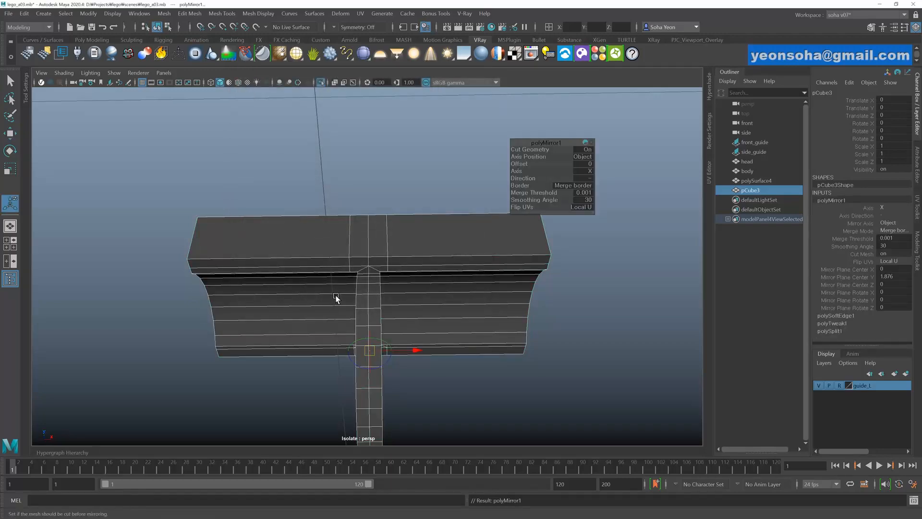
pyautogui.keyDown('alt'); pyautogui.moveTo(336, 296); pyautogui.dragTo(396, 315); pyautogui.keyUp('alt')
pyautogui.click(490, 363)
pyautogui.keyDown('alt'); pyautogui.moveTo(490, 363); pyautogui.dragTo(399, 348); pyautogui.keyUp('alt')
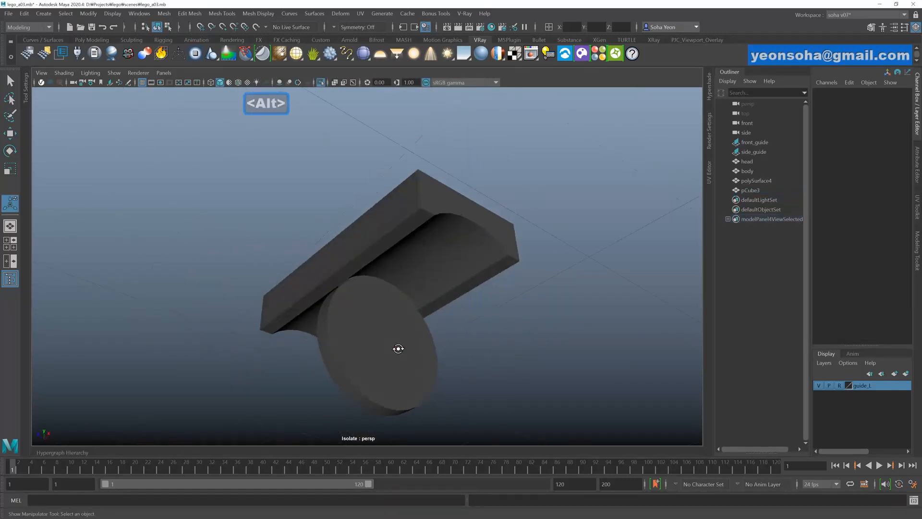
# - End the hip piece's isolation to show the whole figure again
pyautogui.click(398, 347)
pyautogui.hotkey('alt', 'shift', 'a')
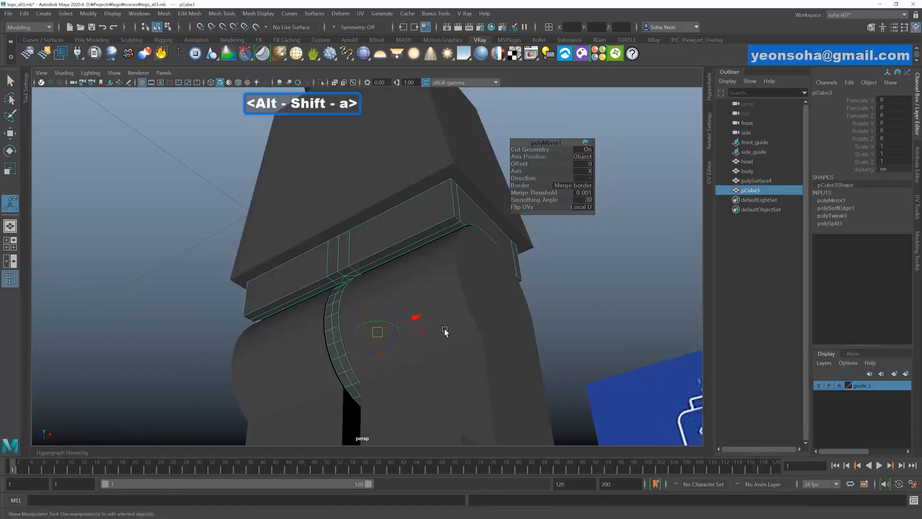
pyautogui.keyDown('alt'); pyautogui.moveTo(444, 331); pyautogui.dragTo(432, 322); pyautogui.keyUp('alt')
pyautogui.click(531, 278)
pyautogui.keyDown('alt'); pyautogui.moveTo(465, 284); pyautogui.dragTo(413, 269); pyautogui.keyUp('alt')
# - Examine how the hip piece fits between the body and legs, comparing the figure with the front blueprint
pyautogui.click(398, 223)
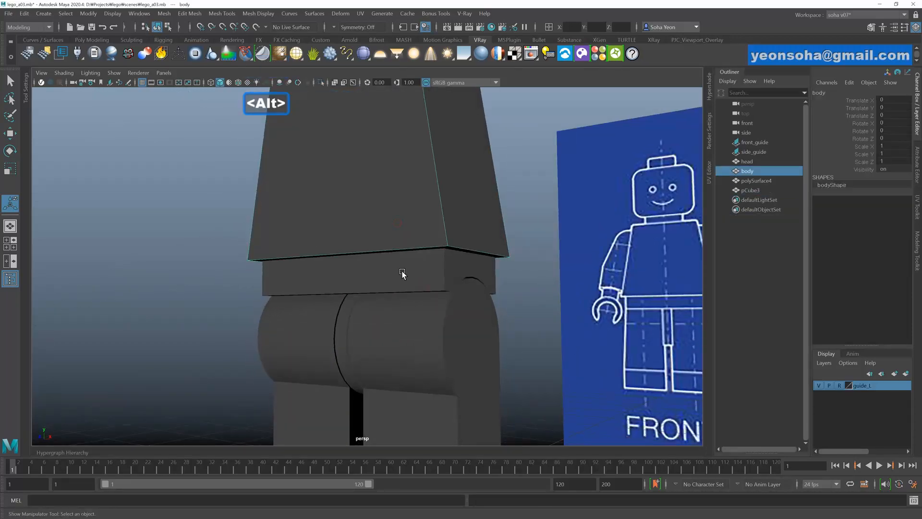
pyautogui.click(402, 274)
pyautogui.keyDown('alt'); pyautogui.moveTo(435, 342); pyautogui.dragTo(518, 308); pyautogui.keyUp('alt')
pyautogui.click(546, 285)
pyautogui.keyDown('alt'); pyautogui.moveTo(444, 301); pyautogui.dragTo(367, 303); pyautogui.keyUp('alt')
pyautogui.keyDown('alt'); pyautogui.moveTo(367, 304); pyautogui.dragTo(307, 302, button='right'); pyautogui.keyUp('alt')
pyautogui.keyDown('alt'); pyautogui.moveTo(415, 302); pyautogui.dragTo(406, 275, button='middle'); pyautogui.keyUp('alt')
pyautogui.keyDown('alt'); pyautogui.moveTo(405, 275); pyautogui.dragTo(366, 264); pyautogui.keyUp('alt')
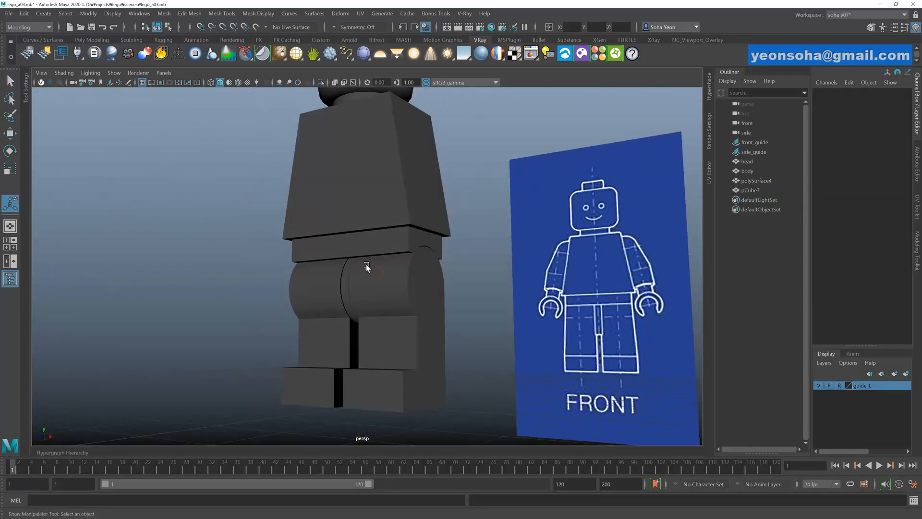
pyautogui.keyDown('alt'); pyautogui.moveTo(366, 264); pyautogui.dragTo(379, 303, button='middle'); pyautogui.keyUp('alt')
pyautogui.keyDown('alt'); pyautogui.moveTo(379, 302); pyautogui.dragTo(303, 284, button='right'); pyautogui.keyUp('alt')
pyautogui.keyDown('alt'); pyautogui.moveTo(304, 285); pyautogui.dragTo(324, 273); pyautogui.keyUp('alt')
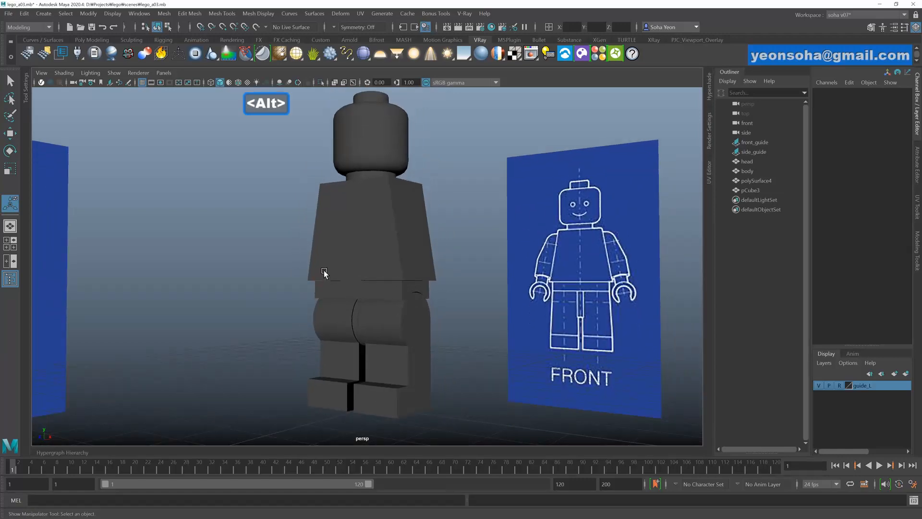
# - Save the scene as a new version named lego_a04.mb
pyautogui.click(9, 14)
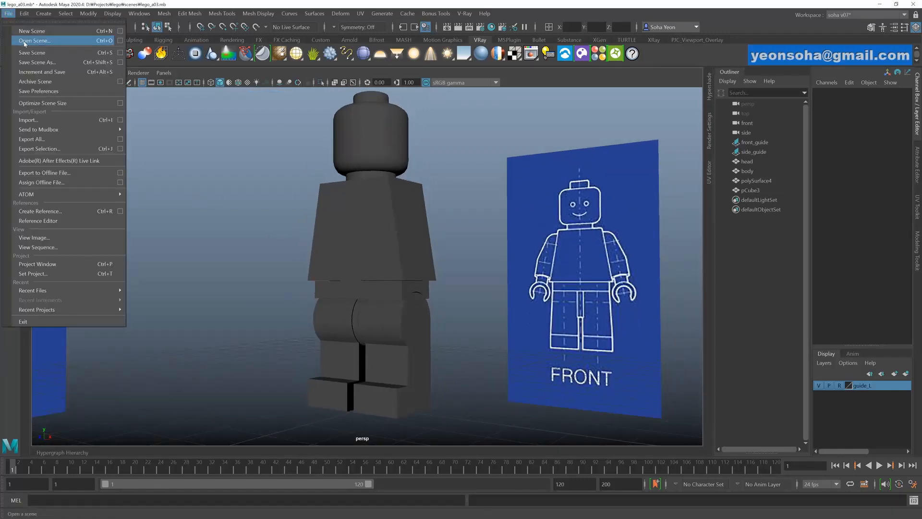
pyautogui.click(37, 62)
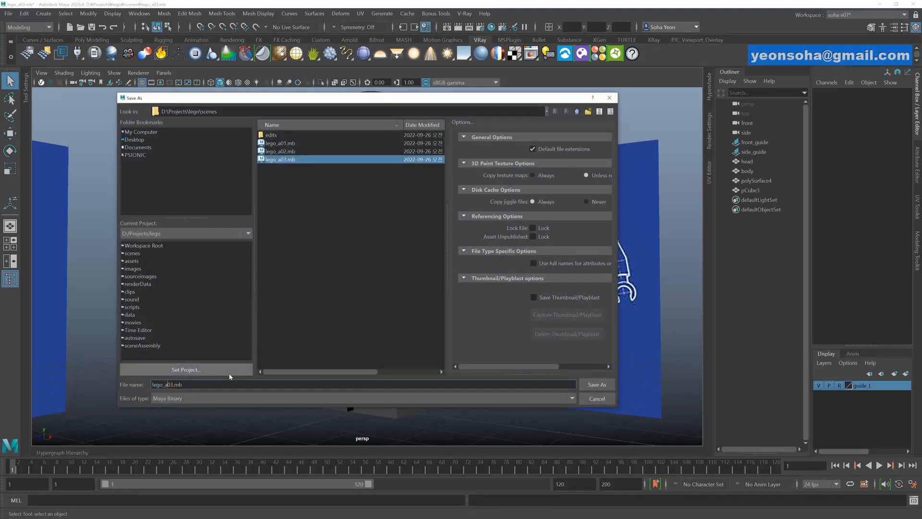
pyautogui.press('Delete')
pyautogui.write('4')
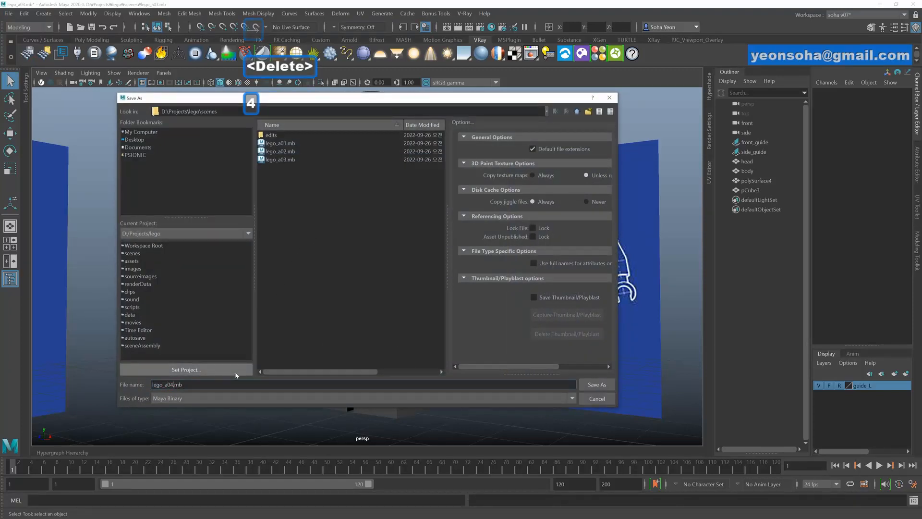
pyautogui.click(595, 385)
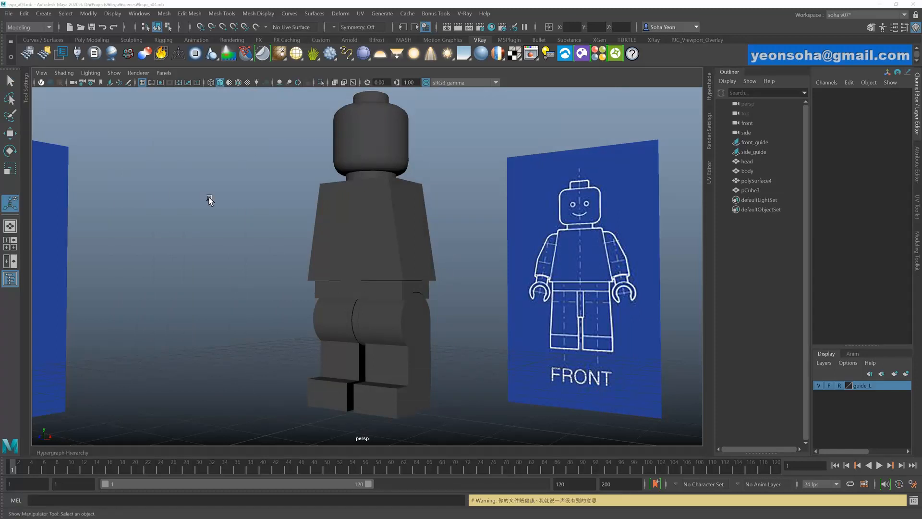
# - Bevel the edges of the figure's torso with two segments
pyautogui.keyDown('alt'); pyautogui.moveTo(409, 213); pyautogui.dragTo(381, 246); pyautogui.keyUp('alt')
pyautogui.click(385, 241)
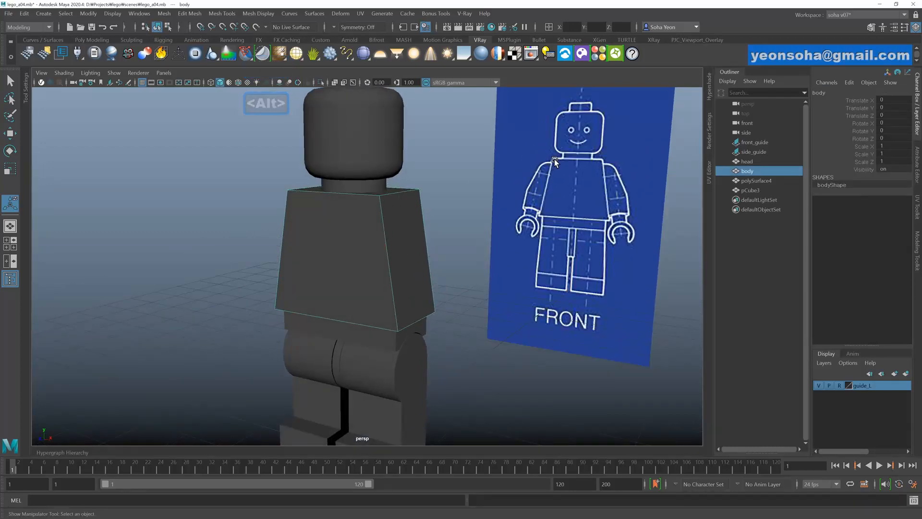
pyautogui.moveTo(380, 218)
pyautogui.keyDown('alt'); pyautogui.mouseDown()
pyautogui.moveTo(400, 216)
pyautogui.moveTo(386, 206)
pyautogui.mouseUp(); pyautogui.keyUp('alt')
pyautogui.hotkey('shift', 'b')
pyautogui.keyDown('alt'); pyautogui.moveTo(386, 205); pyautogui.dragTo(413, 211, button='right'); pyautogui.keyUp('alt')
pyautogui.hotkey('alt', 'shift', 'w')
pyautogui.moveTo(411, 212)
pyautogui.keyDown('alt'); pyautogui.mouseDown()
pyautogui.moveTo(431, 216)
pyautogui.moveTo(421, 218)
pyautogui.mouseUp(); pyautogui.keyUp('alt')
# - Set the torso bevel's fraction to 0.1, checking its outline in wireframe against the front blueprint
pyautogui.hotkey('shift', '3')
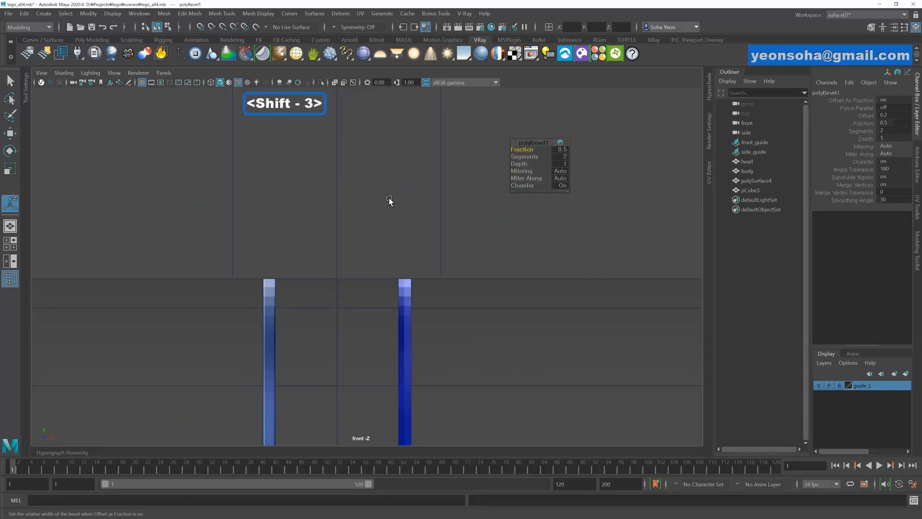
pyautogui.scroll(10, 348, 263)
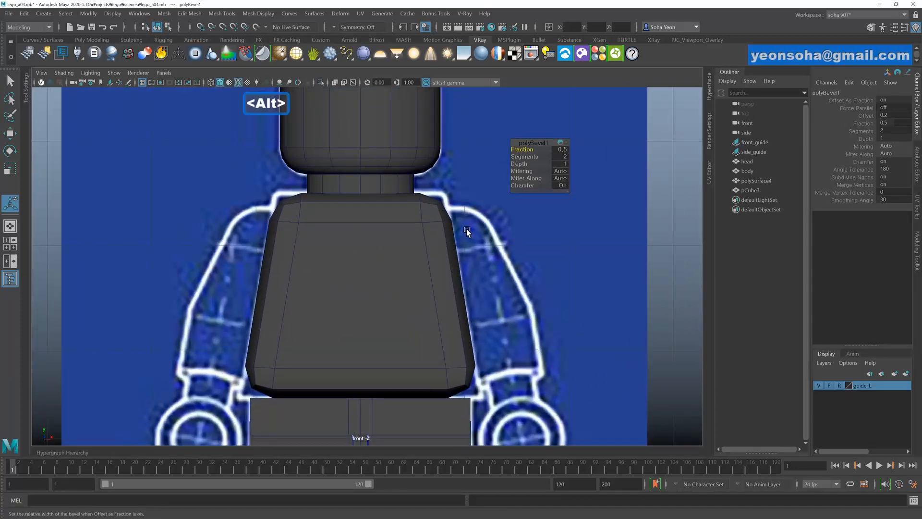
pyautogui.press('4')
pyautogui.click(430, 195)
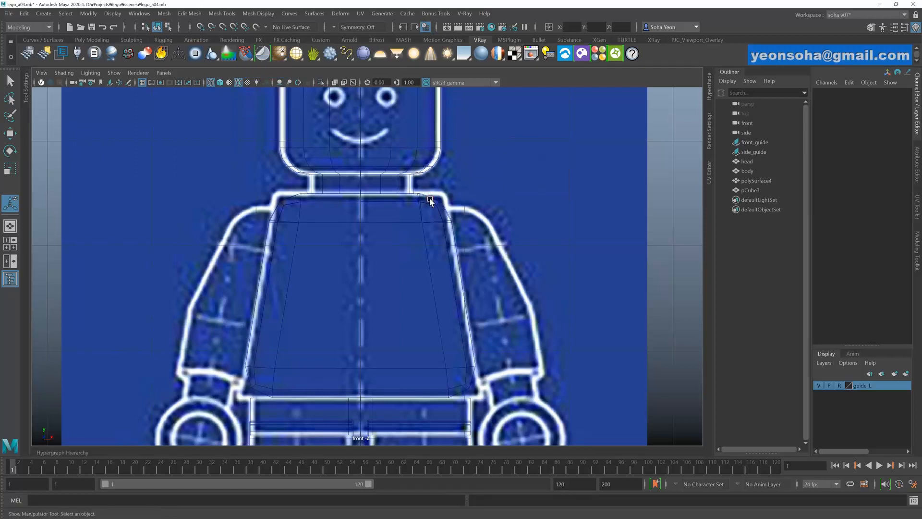
pyautogui.click(428, 203)
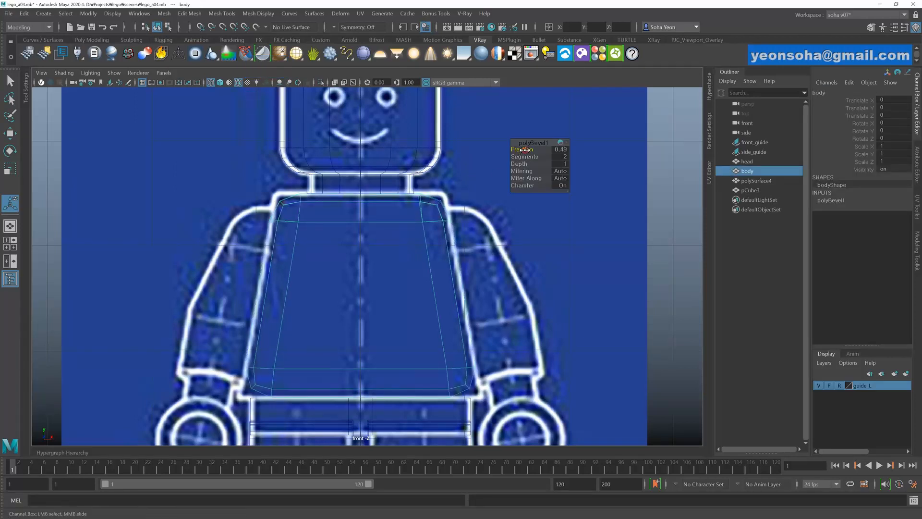
pyautogui.moveTo(524, 150); pyautogui.dragTo(515, 152)
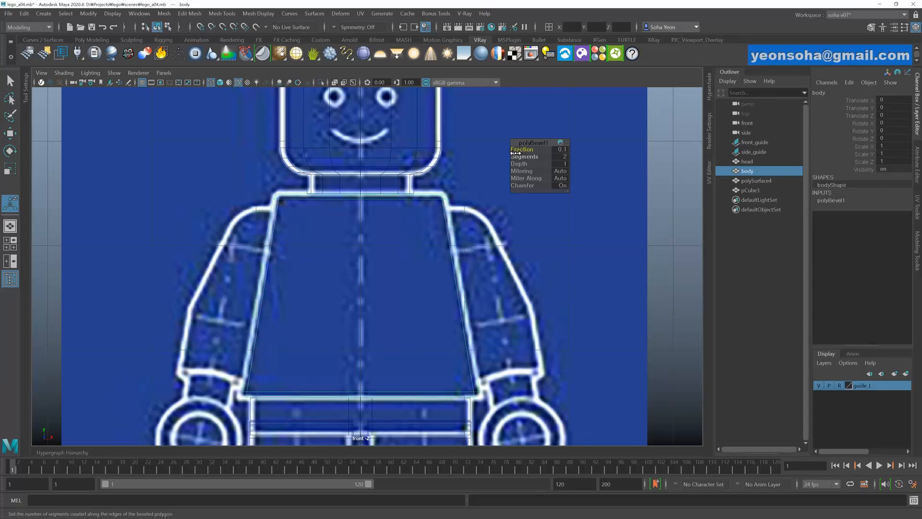
pyautogui.press('ctrl')
# - Examine the bevelled torso in shaded perspective and compare the figure with the front blueprint
pyautogui.hotkey('alt', 'shift', 'q')
pyautogui.moveTo(423, 264)
pyautogui.keyDown('alt'); pyautogui.mouseDown()
pyautogui.moveTo(382, 274)
pyautogui.moveTo(379, 298)
pyautogui.moveTo(391, 272)
pyautogui.moveTo(409, 275)
pyautogui.mouseUp(); pyautogui.keyUp('alt')
pyautogui.press('5')
pyautogui.hotkey('alt', '`')
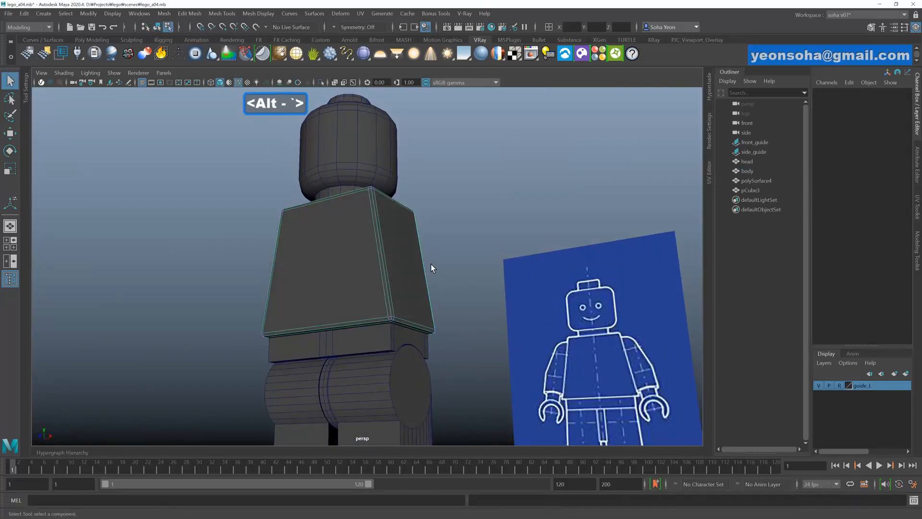
pyautogui.press('w')
pyautogui.keyDown('alt'); pyautogui.moveTo(381, 243); pyautogui.dragTo(373, 255); pyautogui.keyUp('alt')
pyautogui.hotkey('alt', '`')
pyautogui.click(447, 232)
pyautogui.keyDown('alt'); pyautogui.moveTo(465, 238); pyautogui.dragTo(393, 275); pyautogui.keyUp('alt')
pyautogui.hotkey('alt', 'shift', 'w')
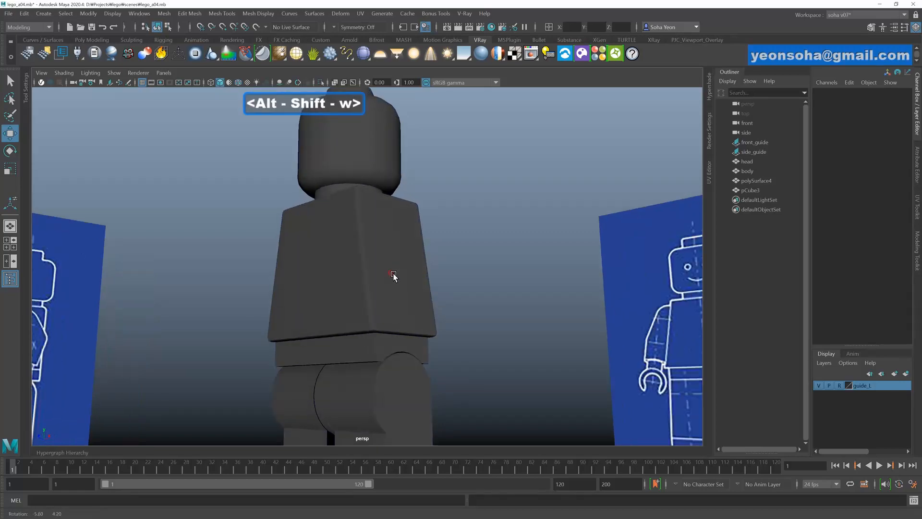
pyautogui.keyDown('alt'); pyautogui.moveTo(393, 276); pyautogui.dragTo(332, 264, button='right'); pyautogui.keyUp('alt')
pyautogui.moveTo(331, 264)
pyautogui.keyDown('alt'); pyautogui.mouseDown()
pyautogui.moveTo(377, 291)
pyautogui.moveTo(397, 276)
pyautogui.moveTo(451, 305)
pyautogui.moveTo(353, 301)
pyautogui.moveTo(367, 291)
pyautogui.moveTo(310, 236)
pyautogui.moveTo(354, 264)
pyautogui.moveTo(368, 245)
pyautogui.moveTo(369, 220)
pyautogui.mouseUp(); pyautogui.keyUp('alt')
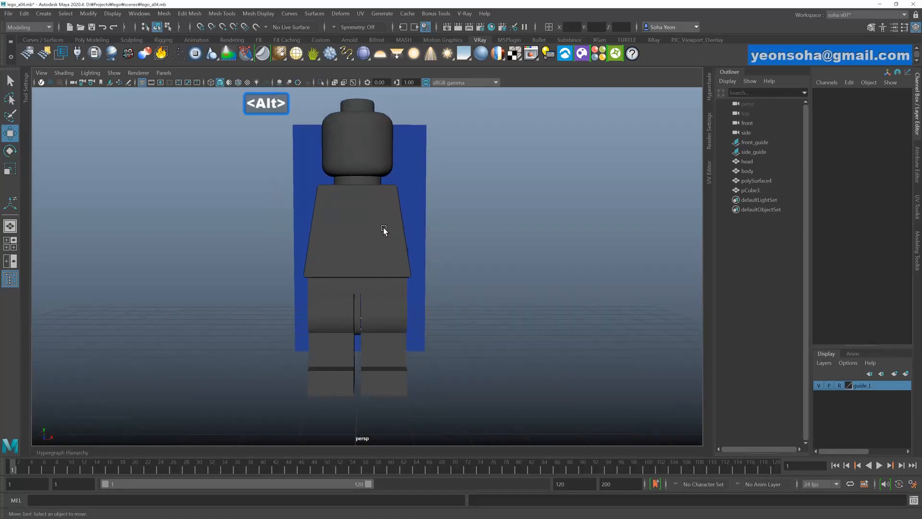
pyautogui.hotkey('shift', '3')
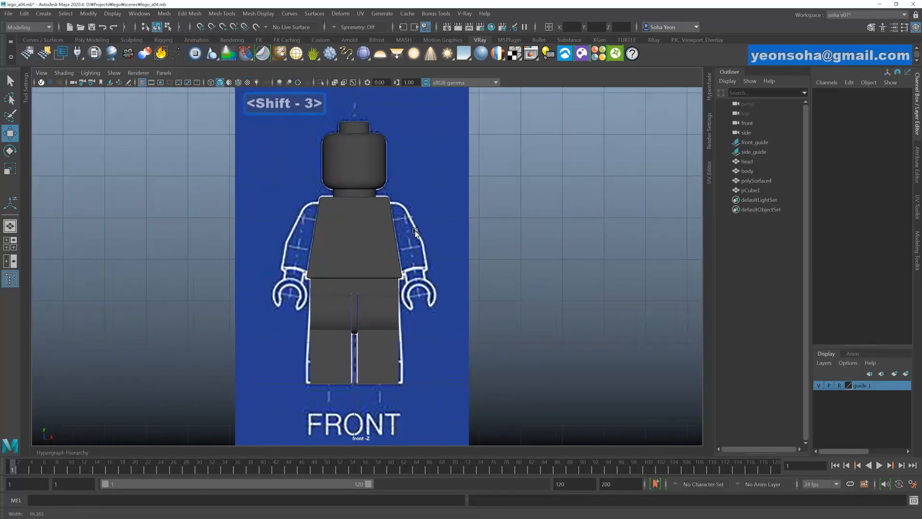
pyautogui.keyDown('alt'); pyautogui.moveTo(415, 232); pyautogui.dragTo(489, 248, button='right'); pyautogui.keyUp('alt')
# - Save the scene as a new version named lego_a05.mb
pyautogui.click(8, 13)
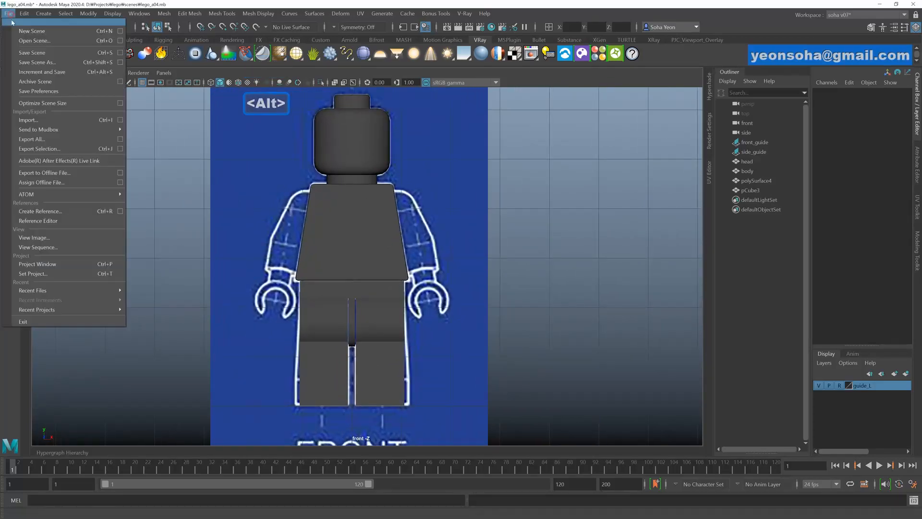
pyautogui.click(37, 62)
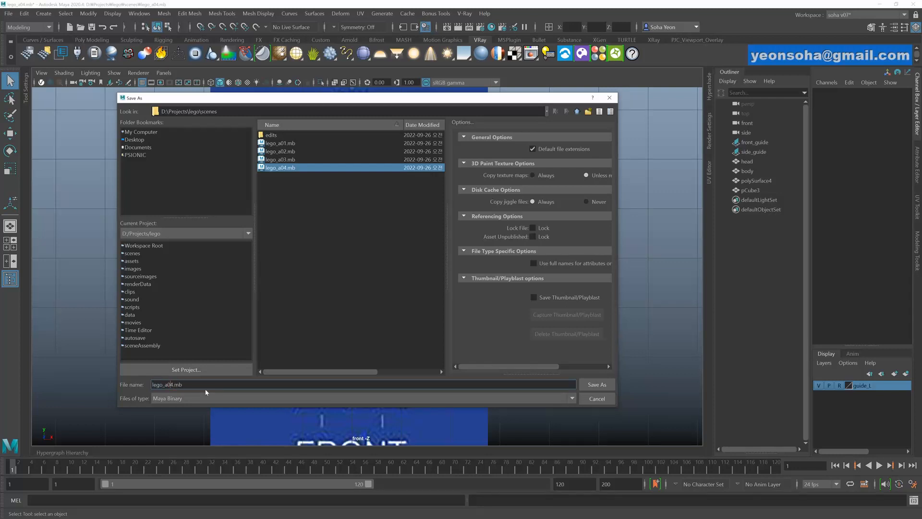
pyautogui.press('Delete')
pyautogui.write('5')
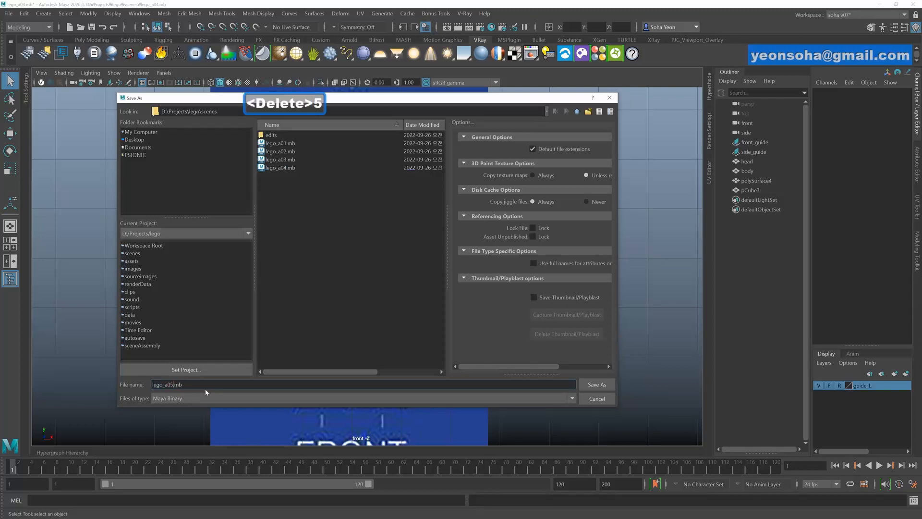
pyautogui.click(595, 385)
pyautogui.press('w')
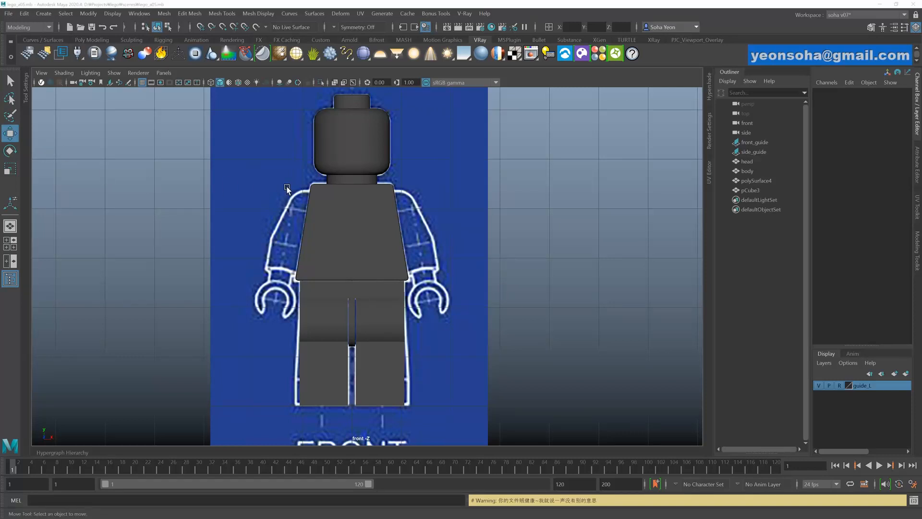
# - Create a polygon cylinder at the origin as the base for the arm
pyautogui.click(438, 229)
pyautogui.keyDown('alt'); pyautogui.moveTo(439, 229); pyautogui.dragTo(449, 225, button='right'); pyautogui.keyUp('alt')
pyautogui.keyDown('alt'); pyautogui.moveTo(449, 226); pyautogui.dragTo(456, 221, button='middle'); pyautogui.keyUp('alt')
pyautogui.keyDown('alt'); pyautogui.moveTo(457, 221); pyautogui.dragTo(467, 205, button='right'); pyautogui.keyUp('alt')
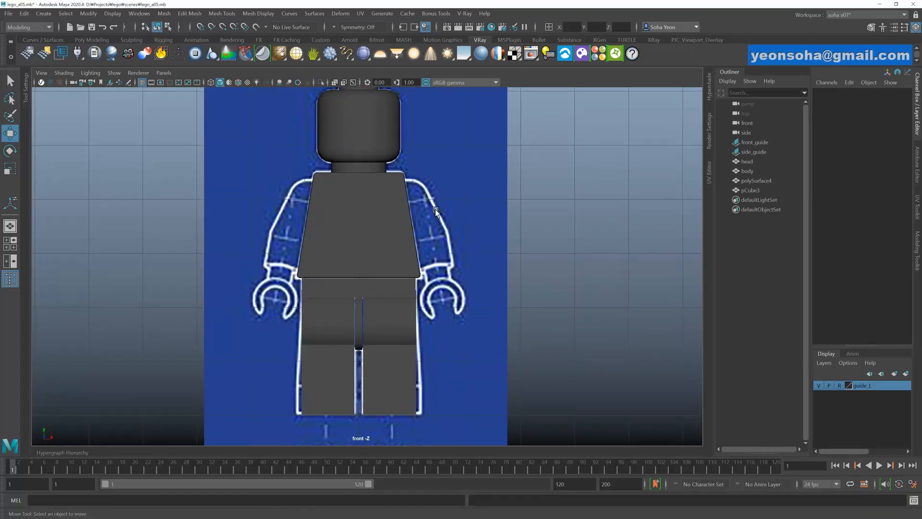
pyautogui.keyDown('alt'); pyautogui.moveTo(432, 210); pyautogui.dragTo(430, 214, button='middle'); pyautogui.keyUp('alt')
pyautogui.keyDown('alt'); pyautogui.moveTo(430, 215); pyautogui.dragTo(458, 219, button='right'); pyautogui.keyUp('alt')
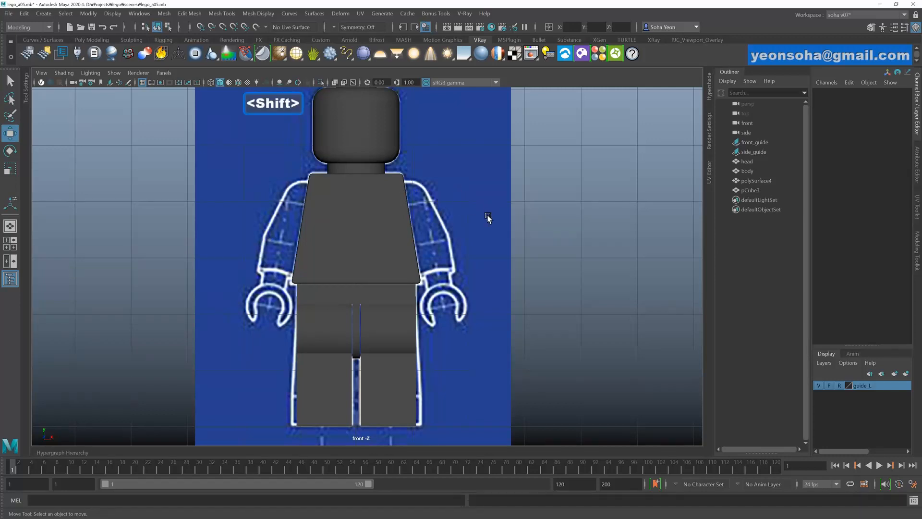
pyautogui.keyDown('alt'); pyautogui.keyDown('shift'); pyautogui.moveTo(465, 211); pyautogui.dragTo(418, 194, button='right'); pyautogui.keyUp('shift'); pyautogui.keyUp('alt')
pyautogui.keyDown('shift'); pyautogui.rightClick(470, 196); pyautogui.keyUp('shift')
pyautogui.keyDown('alt'); pyautogui.moveTo(366, 406); pyautogui.dragTo(397, 299, button='middle'); pyautogui.keyUp('alt')
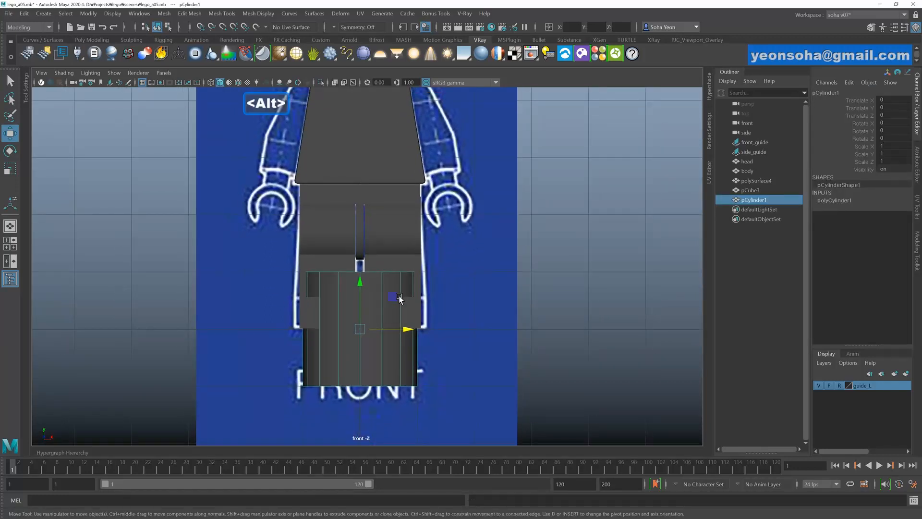
# - Turn on round caps for the cylinder and set its cap subdivisions to 6
pyautogui.press('t')
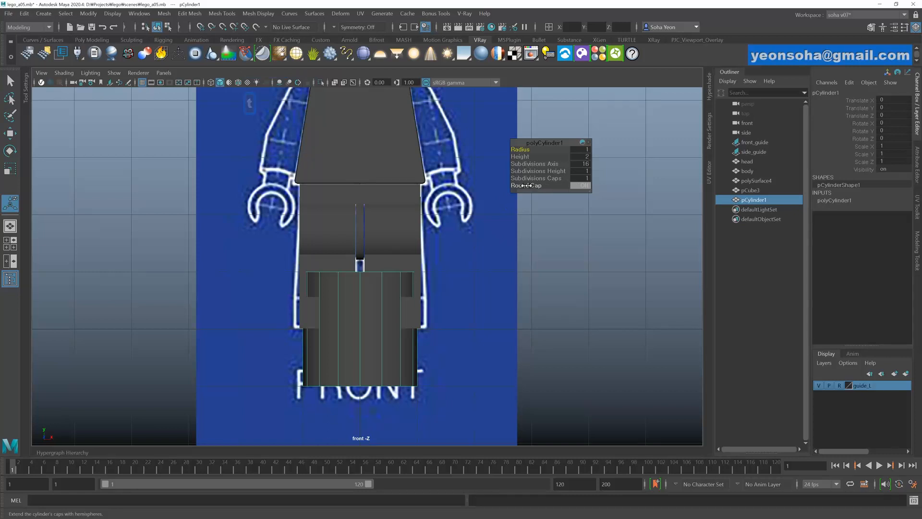
pyautogui.click(581, 186)
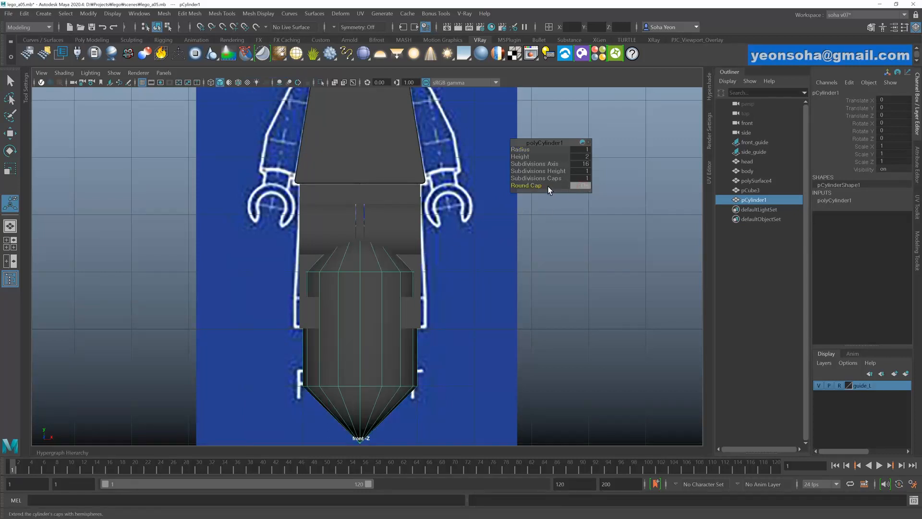
pyautogui.moveTo(538, 180); pyautogui.dragTo(551, 178)
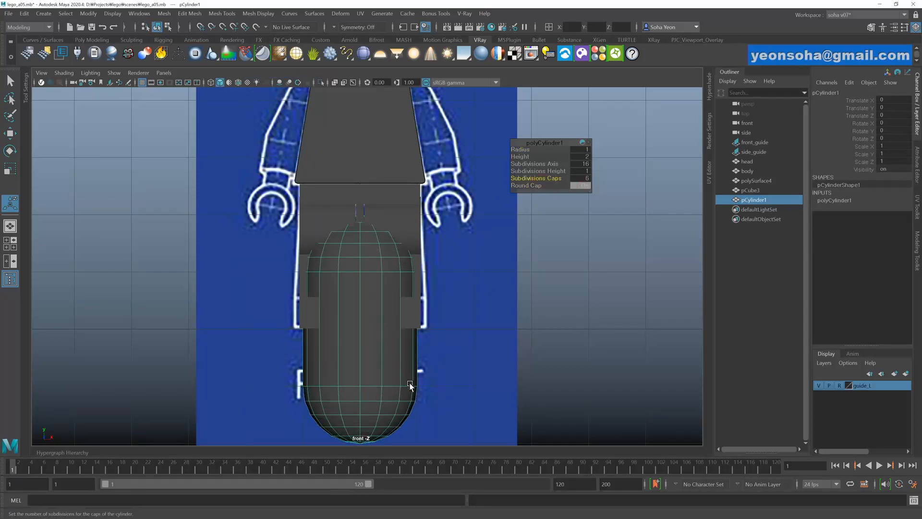
# - Move the capsule over the blueprint arm, to X 1.248 and Y 3.622, and rotate it 10.561 degrees about Z
pyautogui.keyDown('alt'); pyautogui.moveTo(410, 385); pyautogui.dragTo(376, 347, button='middle'); pyautogui.keyUp('alt')
pyautogui.keyDown('alt'); pyautogui.moveTo(350, 301); pyautogui.dragTo(373, 327, button='middle'); pyautogui.keyUp('alt')
pyautogui.scroll(-3, 368, 321)
pyautogui.press('w')
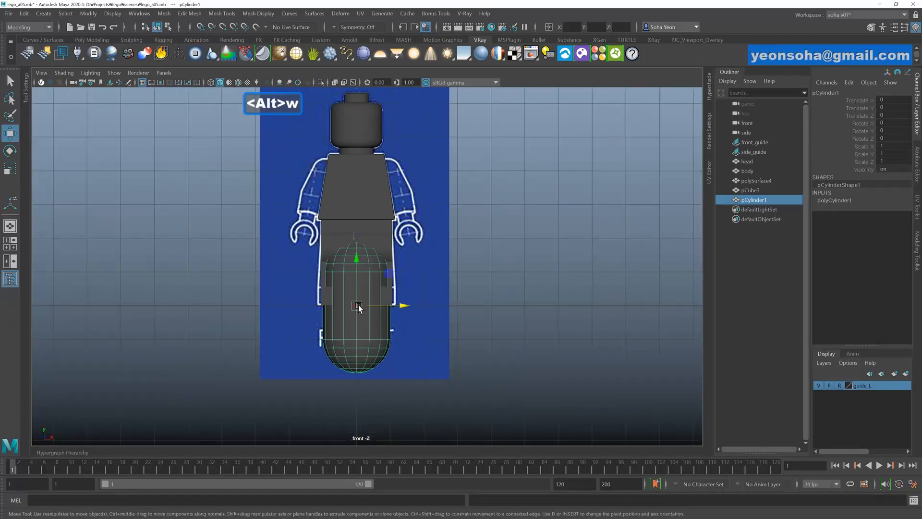
pyautogui.moveTo(357, 305); pyautogui.dragTo(399, 182)
pyautogui.keyDown('alt'); pyautogui.moveTo(399, 201); pyautogui.dragTo(395, 217, button='middle'); pyautogui.keyUp('alt')
pyautogui.keyDown('alt'); pyautogui.moveTo(398, 215); pyautogui.dragTo(520, 271, button='right'); pyautogui.keyUp('alt')
pyautogui.press('4')
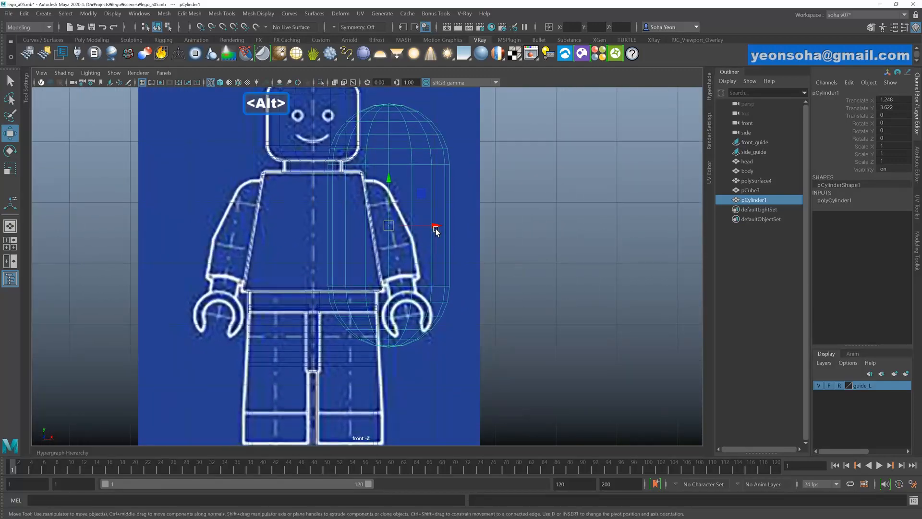
pyautogui.press('e')
pyautogui.moveTo(425, 206); pyautogui.dragTo(417, 202)
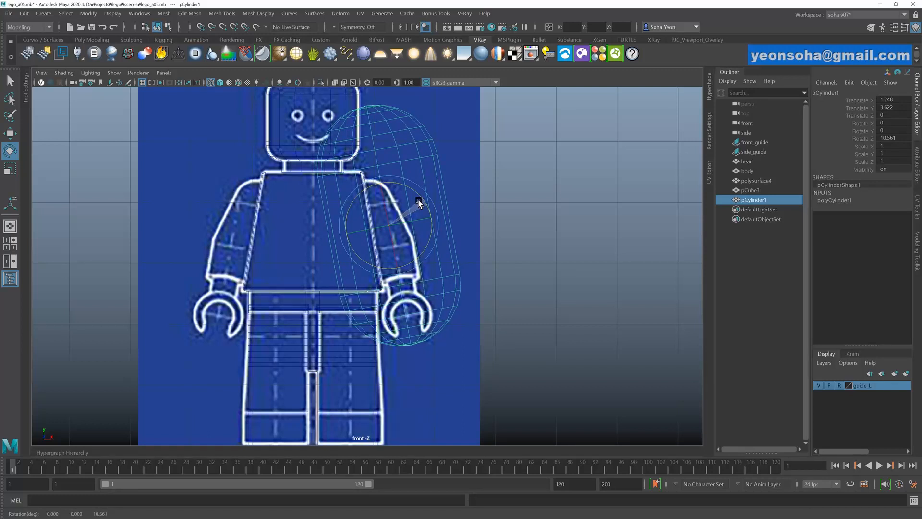
# - Set the capsule's radius to 0.36 and its height to 1.09 to match the arm in the front blueprint
pyautogui.press('t')
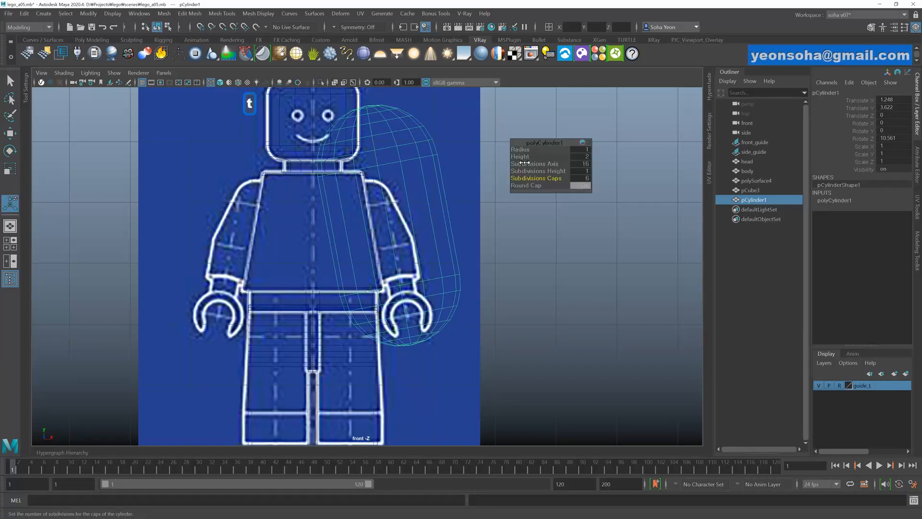
pyautogui.moveTo(521, 148); pyautogui.dragTo(508, 151)
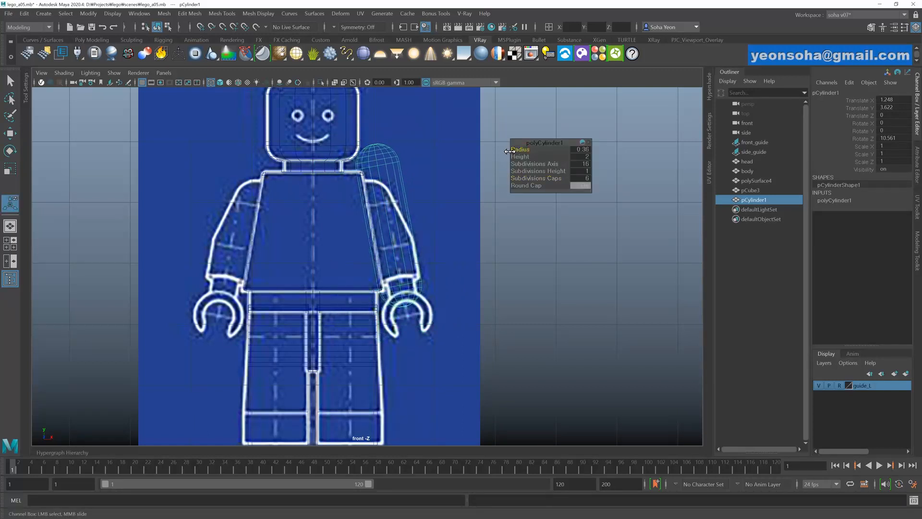
pyautogui.keyDown('alt'); pyautogui.moveTo(409, 204); pyautogui.dragTo(411, 226, button='middle'); pyautogui.keyUp('alt')
pyautogui.keyDown('alt'); pyautogui.moveTo(411, 226); pyautogui.dragTo(440, 233, button='right'); pyautogui.keyUp('alt')
pyautogui.keyDown('alt'); pyautogui.moveTo(433, 229); pyautogui.dragTo(435, 230, button='middle'); pyautogui.keyUp('alt')
pyautogui.moveTo(519, 156); pyautogui.dragTo(500, 156)
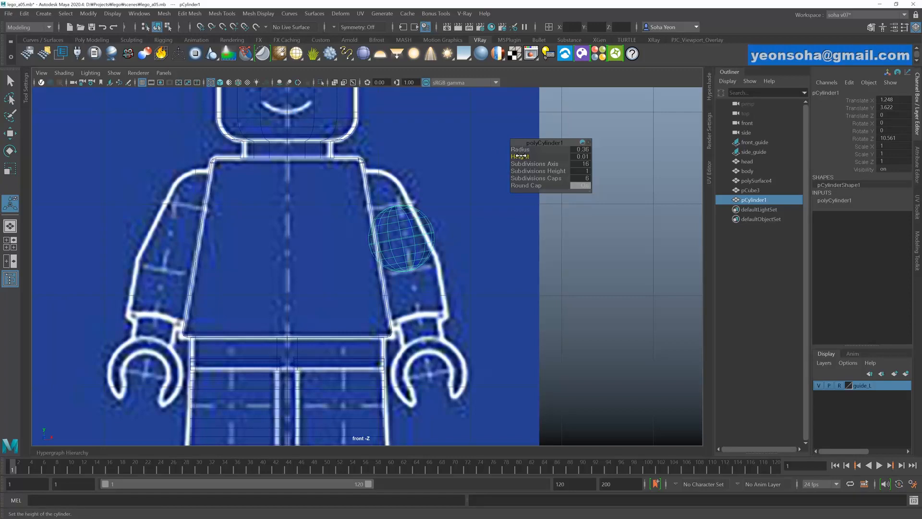
pyautogui.moveTo(526, 152); pyautogui.dragTo(547, 159, button='middle')
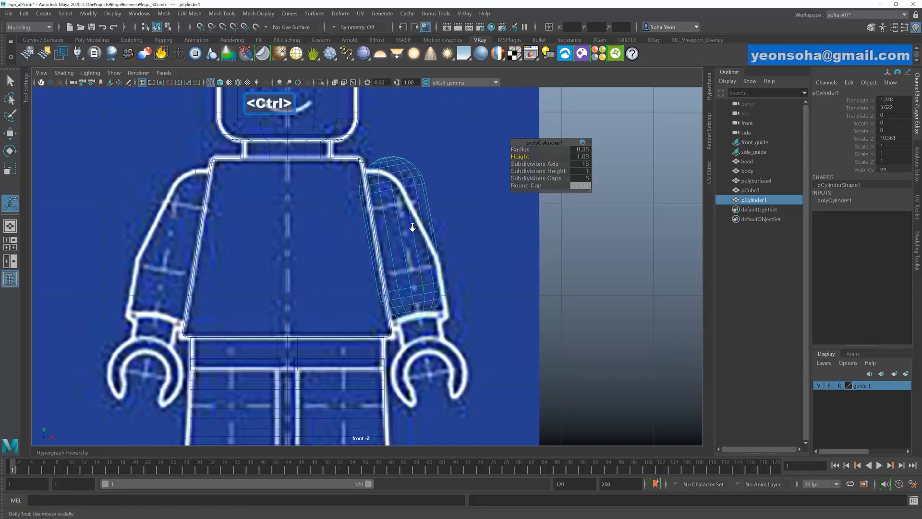
# - Align the capsule with the side blueprint's arm by rotating it 27.395 degrees about X and moving it to Y 3.553, Z -0.236
pyautogui.keyDown('alt'); pyautogui.moveTo(412, 226); pyautogui.dragTo(446, 249, button='right'); pyautogui.keyUp('alt')
pyautogui.keyDown('alt'); pyautogui.moveTo(428, 242); pyautogui.dragTo(425, 236, button='middle'); pyautogui.keyUp('alt')
pyautogui.hotkey('shift', '4')
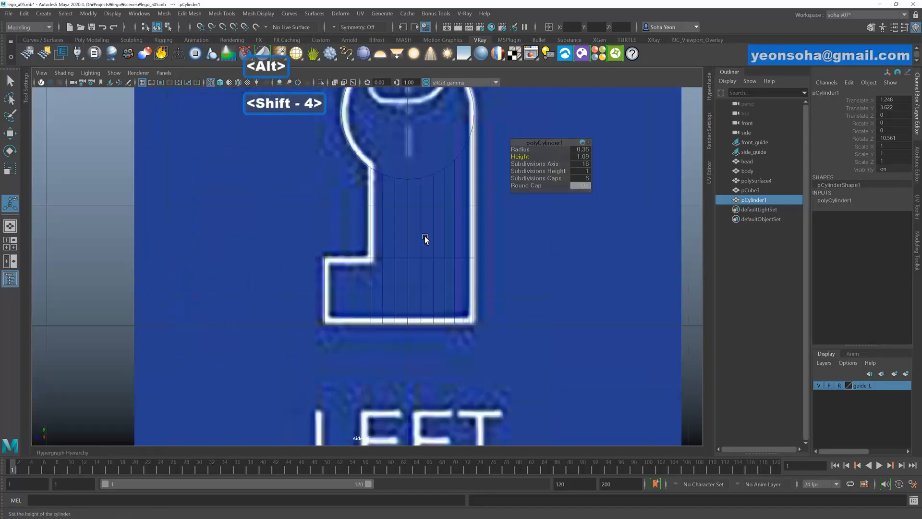
pyautogui.scroll(-5, 431, 212)
pyautogui.moveTo(403, 267)
pyautogui.keyDown('alt'); pyautogui.mouseDown(button='right')
pyautogui.moveTo(391, 268)
pyautogui.moveTo(425, 241)
pyautogui.moveTo(455, 286)
pyautogui.moveTo(410, 256)
pyautogui.moveTo(480, 264)
pyautogui.moveTo(414, 251)
pyautogui.moveTo(413, 261)
pyautogui.mouseUp(button='right'); pyautogui.keyUp('alt')
pyautogui.keyDown('alt'); pyautogui.moveTo(414, 260); pyautogui.dragTo(417, 272, button='middle'); pyautogui.keyUp('alt')
pyautogui.hotkey('alt', 'e')
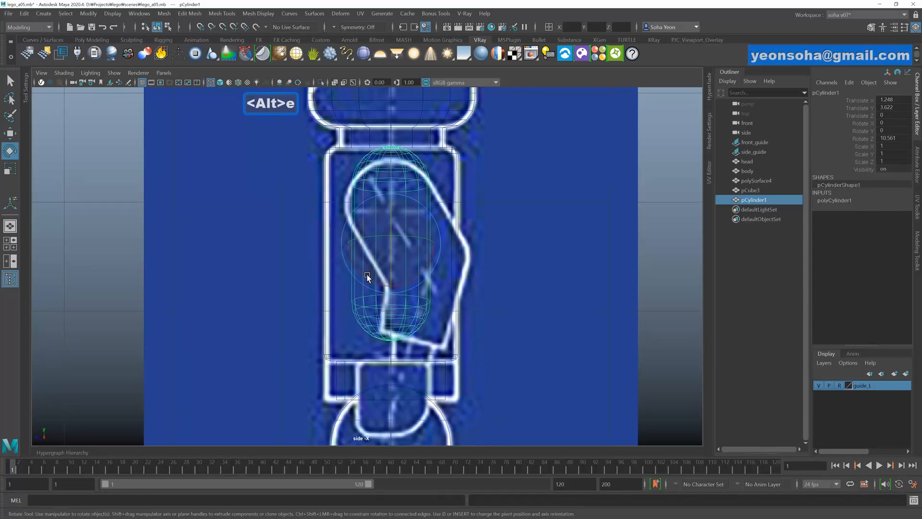
pyautogui.moveTo(367, 277); pyautogui.dragTo(417, 247)
pyautogui.press('w')
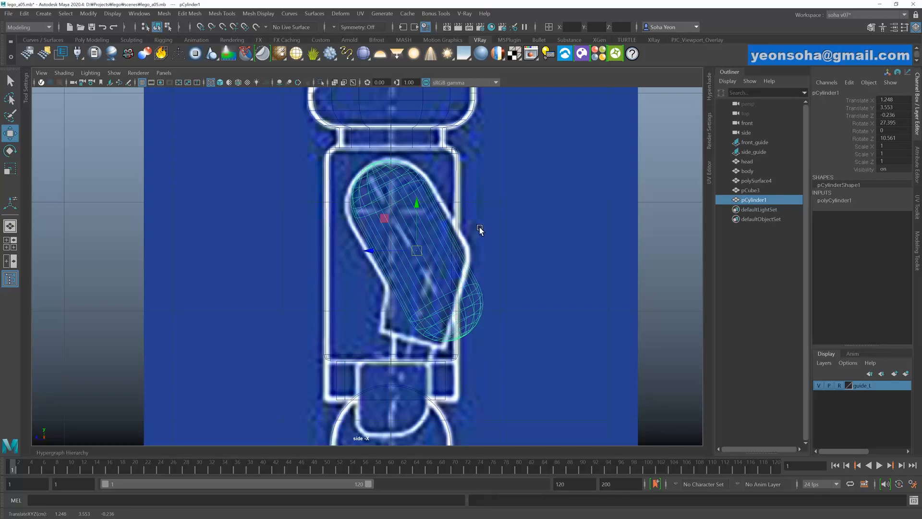
# - Set the capsule's radius to 0.41 to fit the shoulder outline in the side blueprint
pyautogui.press('t')
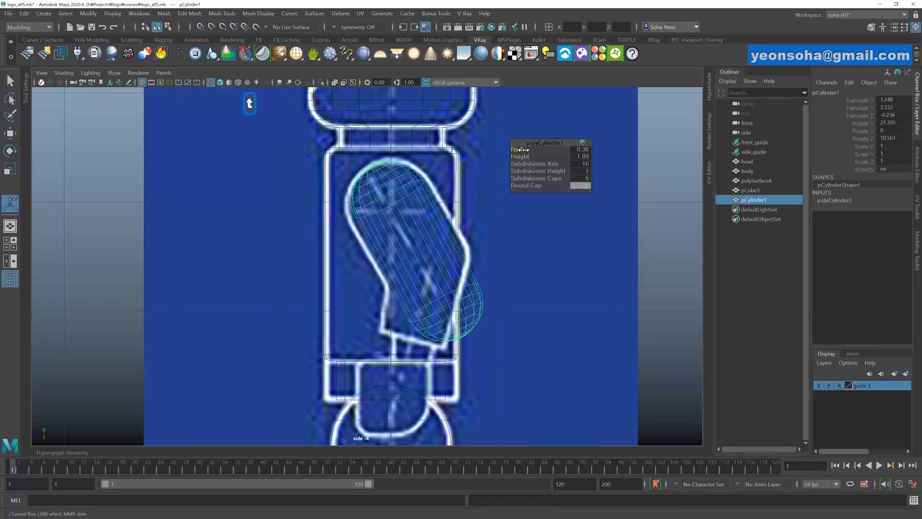
pyautogui.moveTo(523, 150); pyautogui.dragTo(524, 150)
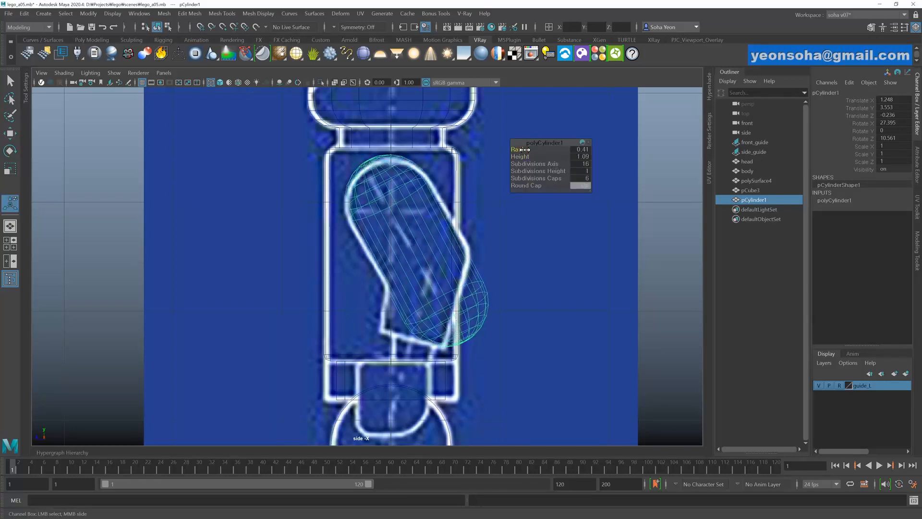
pyautogui.press('ctrl')
# - Switch the Move tool to object axes and slide the capsule lengthwise to X 1.255, Y 3.516, Z -0.256
pyautogui.press('w')
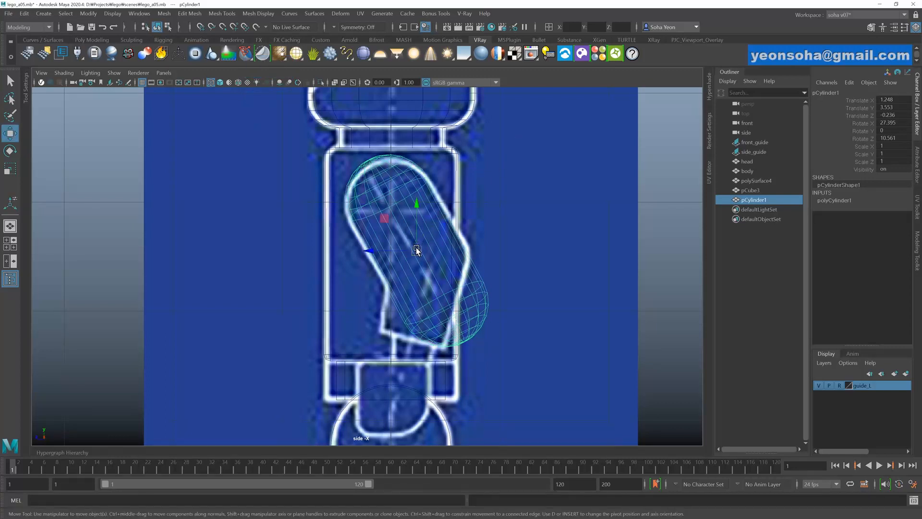
pyautogui.click(417, 249)
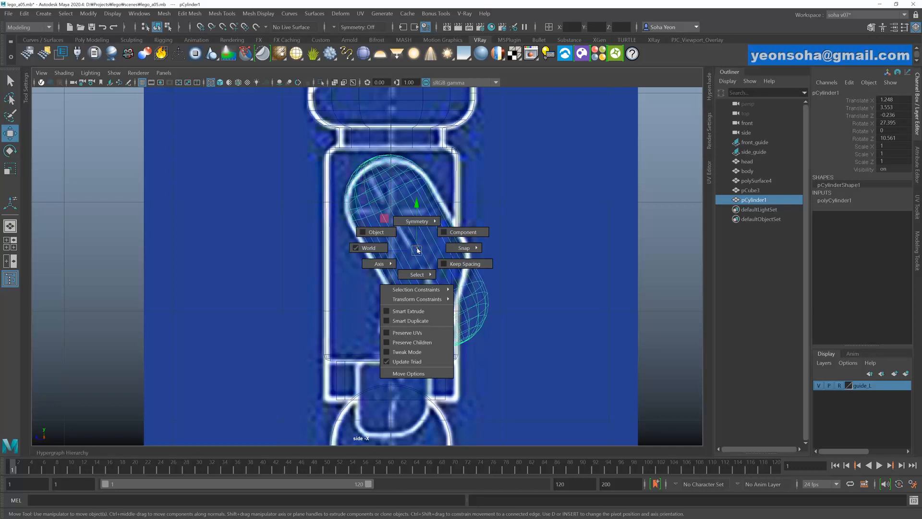
pyautogui.click(379, 232)
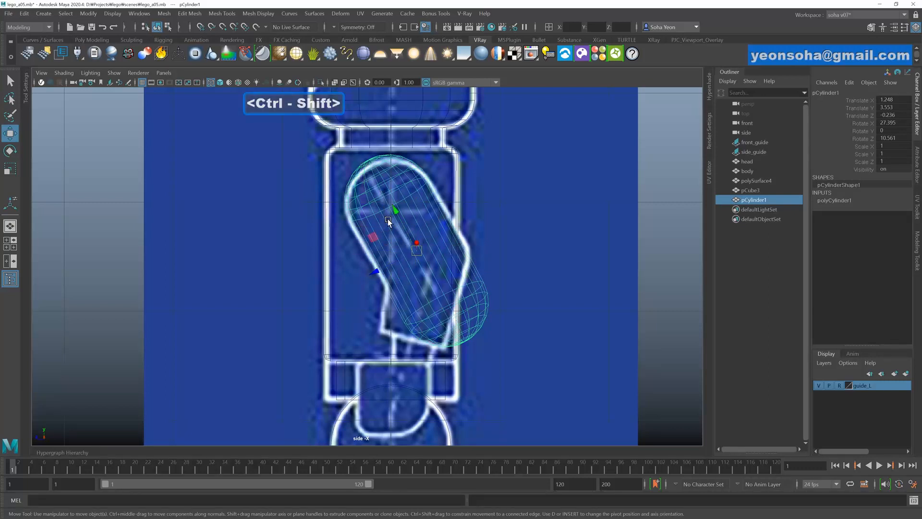
pyautogui.keyDown('alt'); pyautogui.moveTo(379, 209); pyautogui.dragTo(405, 209, button='right'); pyautogui.keyUp('alt')
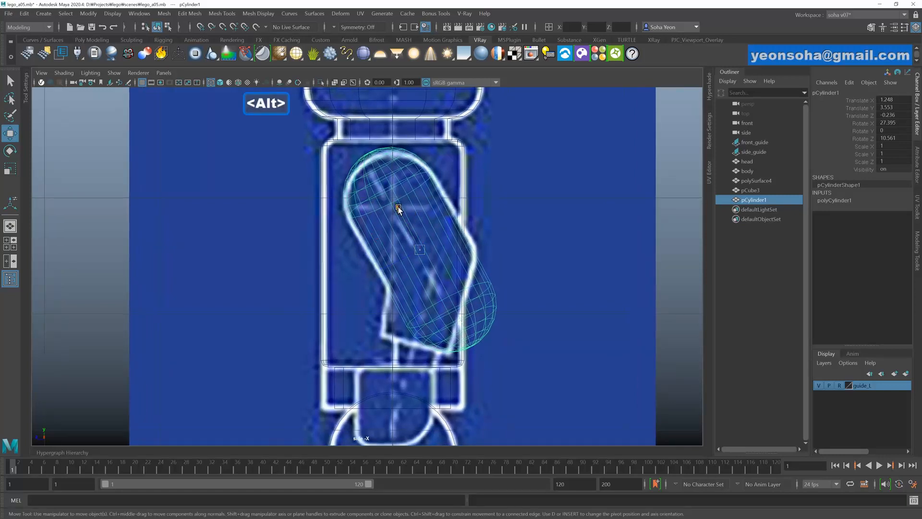
pyautogui.moveTo(399, 206); pyautogui.dragTo(401, 213)
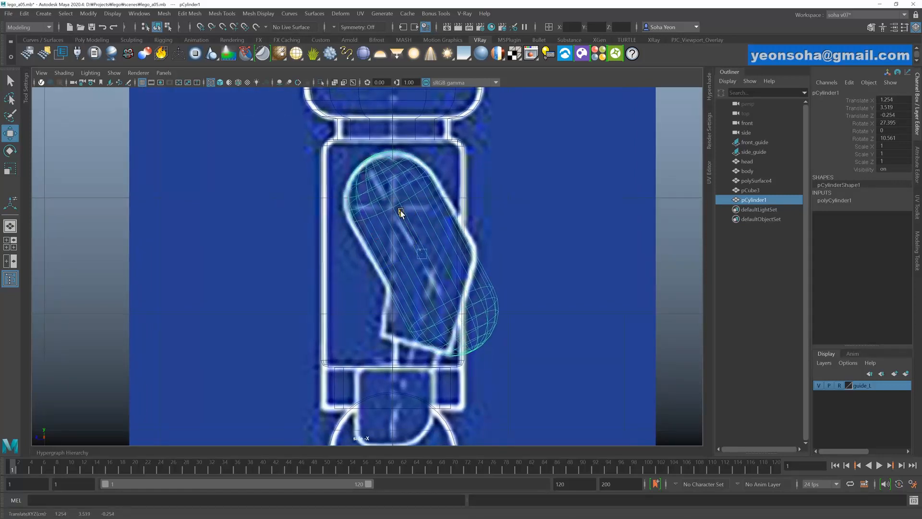
pyautogui.keyDown('alt'); pyautogui.moveTo(440, 233); pyautogui.dragTo(490, 234, button='right'); pyautogui.keyUp('alt')
pyautogui.hotkey('alt', 'shift', 'q')
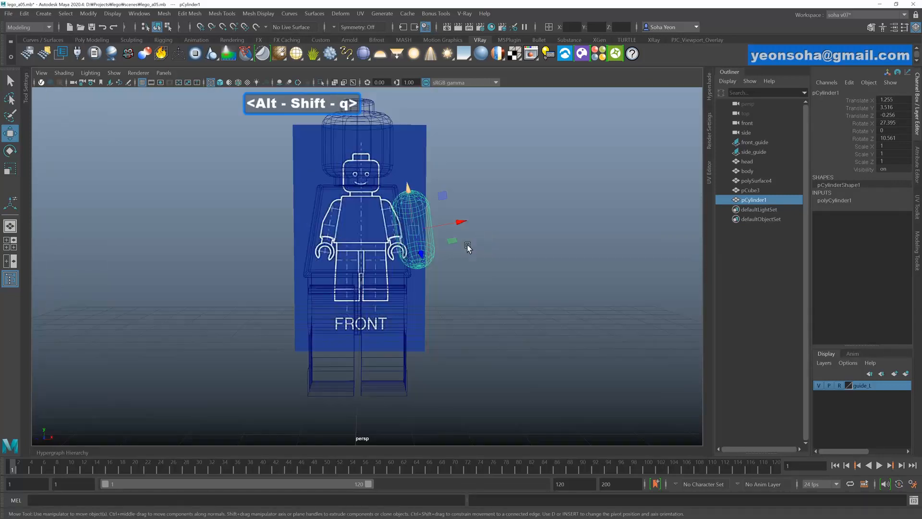
pyautogui.keyDown('alt'); pyautogui.moveTo(429, 243); pyautogui.dragTo(442, 246); pyautogui.keyUp('alt')
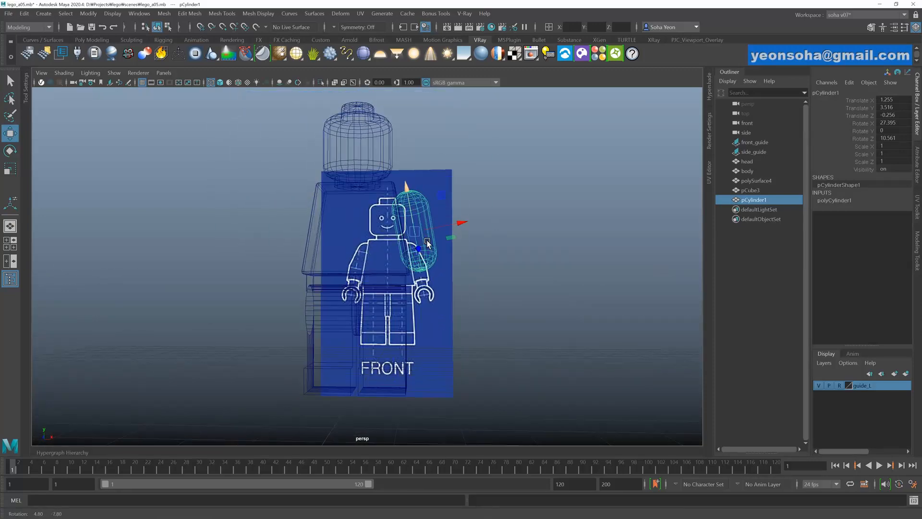
# - Delete the faces of the rounded lower end of the arm cylinder in the front view
pyautogui.hotkey('shift', '3')
pyautogui.scroll(-5, 442, 246)
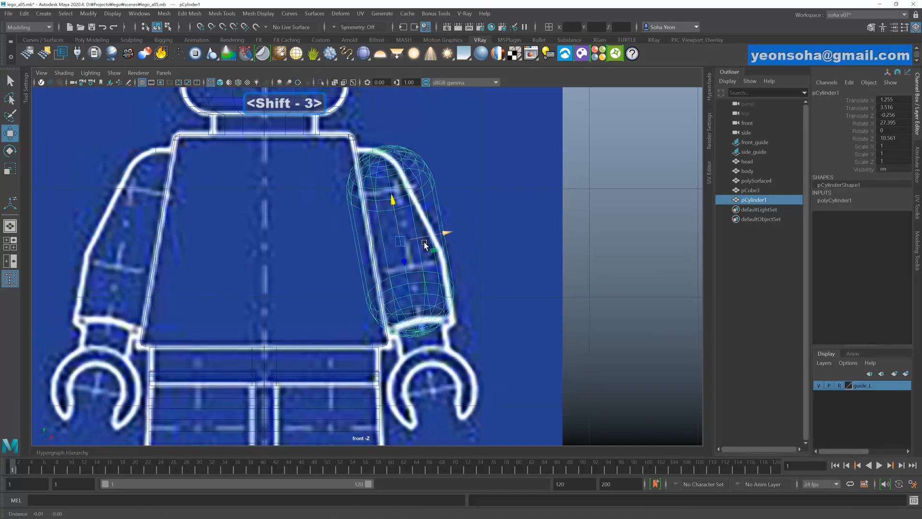
pyautogui.scroll(5, 432, 238)
pyautogui.keyDown('alt'); pyautogui.moveTo(429, 253); pyautogui.dragTo(441, 222, button='middle'); pyautogui.keyUp('alt')
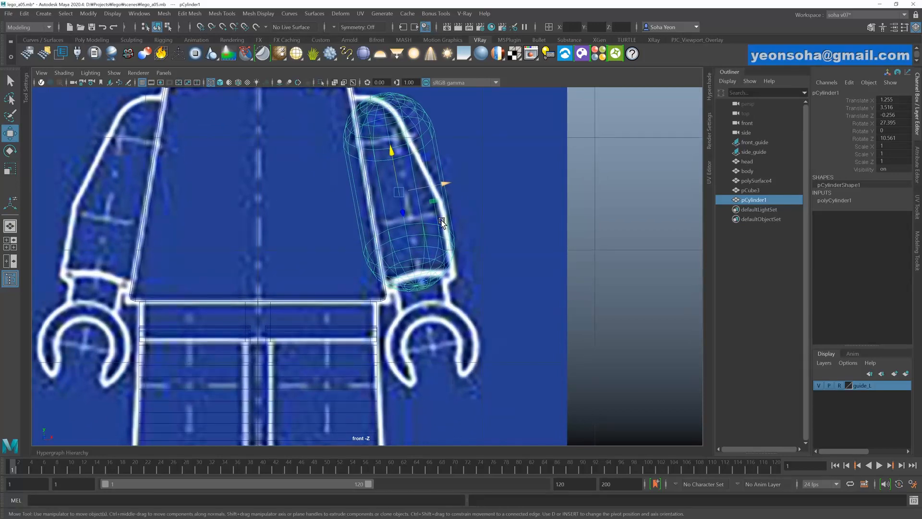
pyautogui.hotkey('alt', '3')
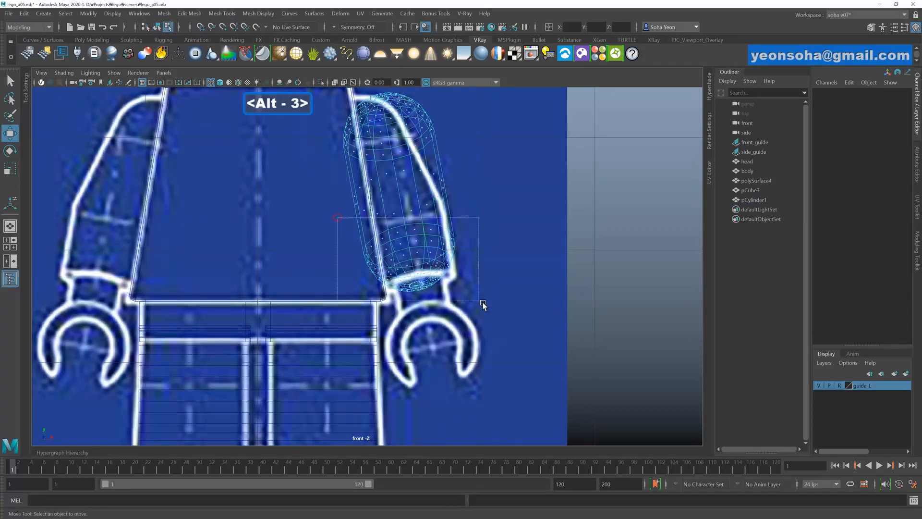
pyautogui.moveTo(483, 305); pyautogui.dragTo(500, 303)
pyautogui.hotkey('ctrl', '`')
# - Move the vertices of the arm cylinder's open lower edge down along the arm to the guide's sleeve end
pyautogui.keyDown('alt'); pyautogui.moveTo(447, 233); pyautogui.dragTo(458, 233, button='right'); pyautogui.keyUp('alt')
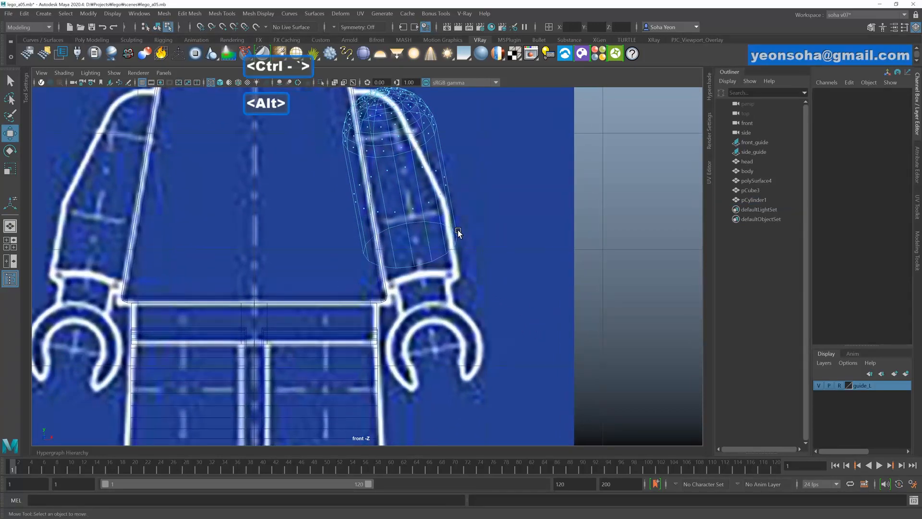
pyautogui.hotkey('alt', 'w')
pyautogui.hotkey('alt', '1')
pyautogui.moveTo(357, 220); pyautogui.dragTo(495, 296)
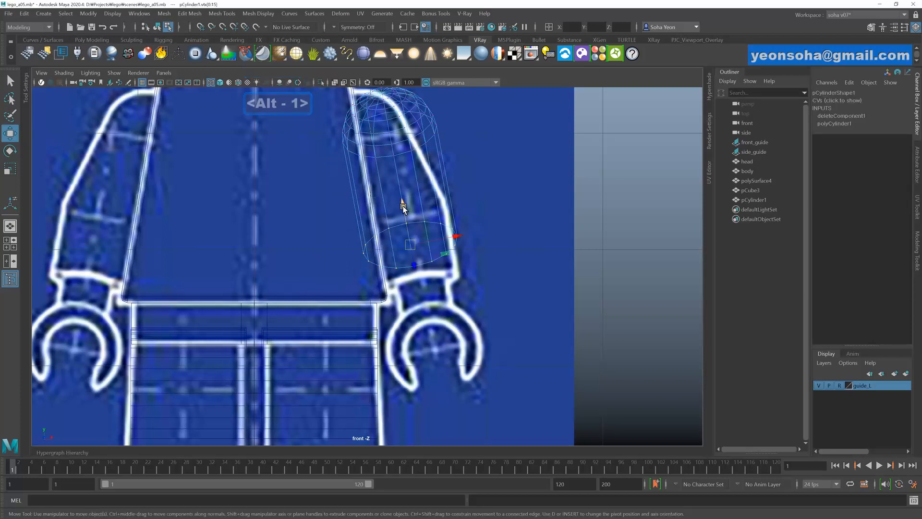
pyautogui.moveTo(405, 206); pyautogui.dragTo(408, 223)
# - Cut a new edge loop across the arm at the guide's elbow bend in the side view with Multi-Cut
pyautogui.hotkey('shift', '4')
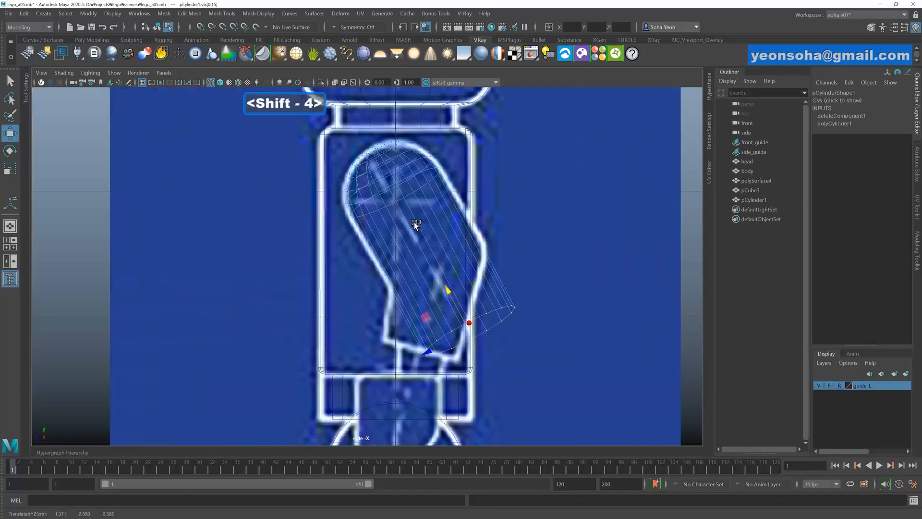
pyautogui.keyDown('alt'); pyautogui.moveTo(443, 271); pyautogui.dragTo(438, 248, button='middle'); pyautogui.keyUp('alt')
pyautogui.keyDown('alt'); pyautogui.moveTo(438, 248); pyautogui.dragTo(476, 256, button='right'); pyautogui.keyUp('alt')
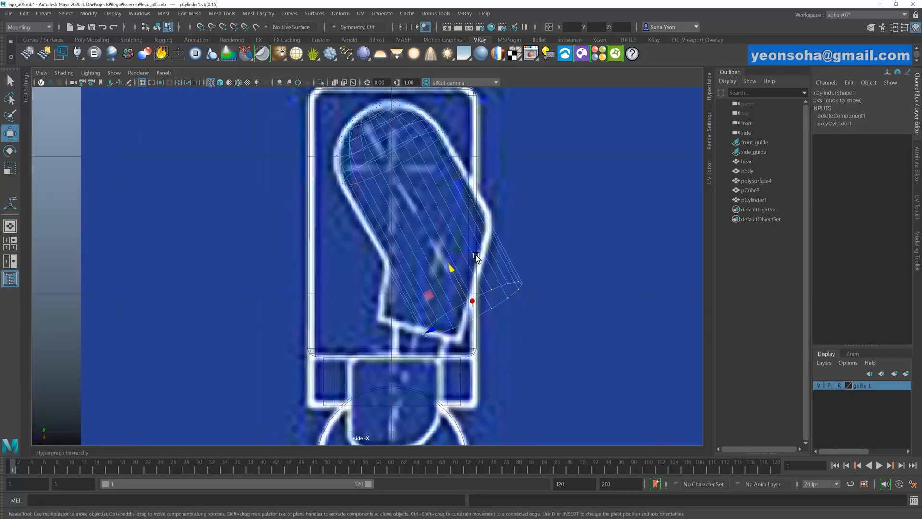
pyautogui.keyDown('alt'); pyautogui.moveTo(476, 256); pyautogui.dragTo(481, 235, button='middle'); pyautogui.keyUp('alt')
pyautogui.keyDown('alt'); pyautogui.moveTo(482, 236); pyautogui.dragTo(528, 240, button='right'); pyautogui.keyUp('alt')
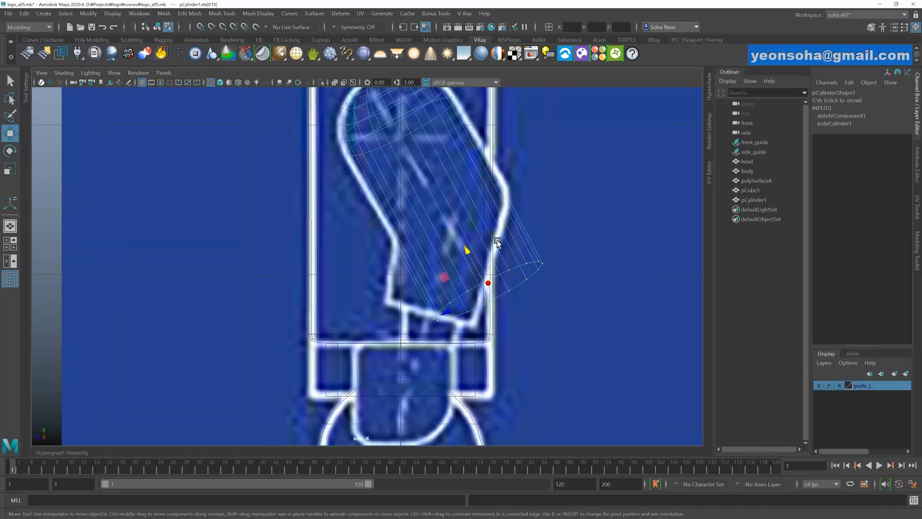
pyautogui.keyDown('alt'); pyautogui.moveTo(497, 239); pyautogui.dragTo(497, 236, button='middle'); pyautogui.keyUp('alt')
pyautogui.keyDown('alt'); pyautogui.moveTo(482, 203); pyautogui.dragTo(478, 236, button='middle'); pyautogui.keyUp('alt')
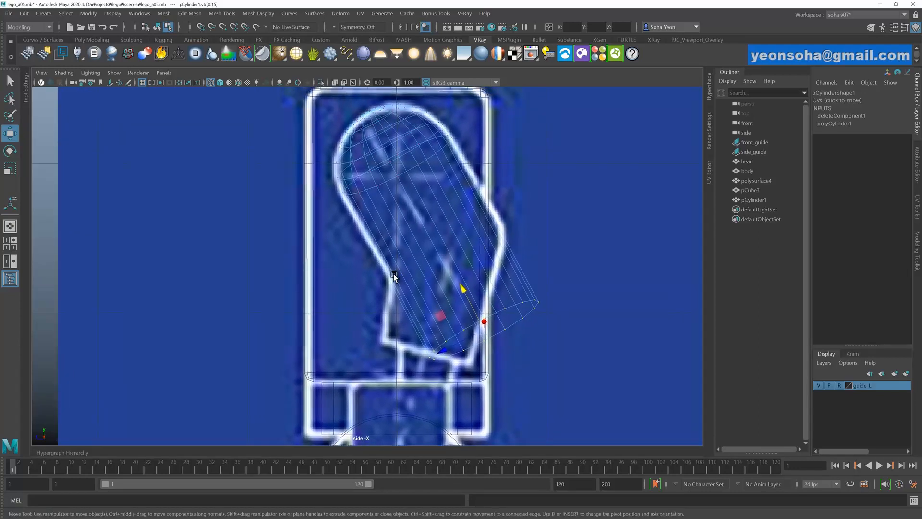
pyautogui.hotkey('alt', 's')
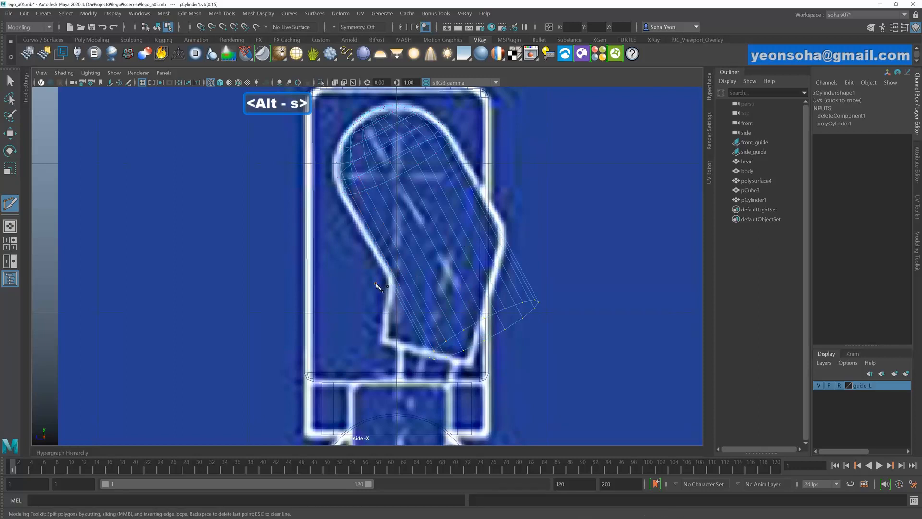
pyautogui.click(522, 215)
pyautogui.press('Return')
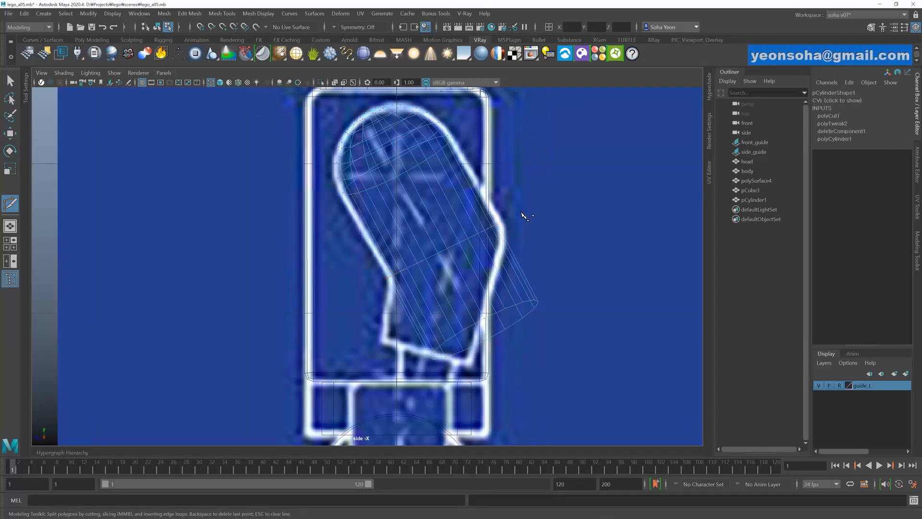
# - Rotate the arm's lower-edge vertices to the guide's cuff angle and move them onto the sleeve end
pyautogui.keyDown('alt'); pyautogui.moveTo(527, 236); pyautogui.dragTo(493, 216, button='middle'); pyautogui.keyUp('alt')
pyautogui.press('w')
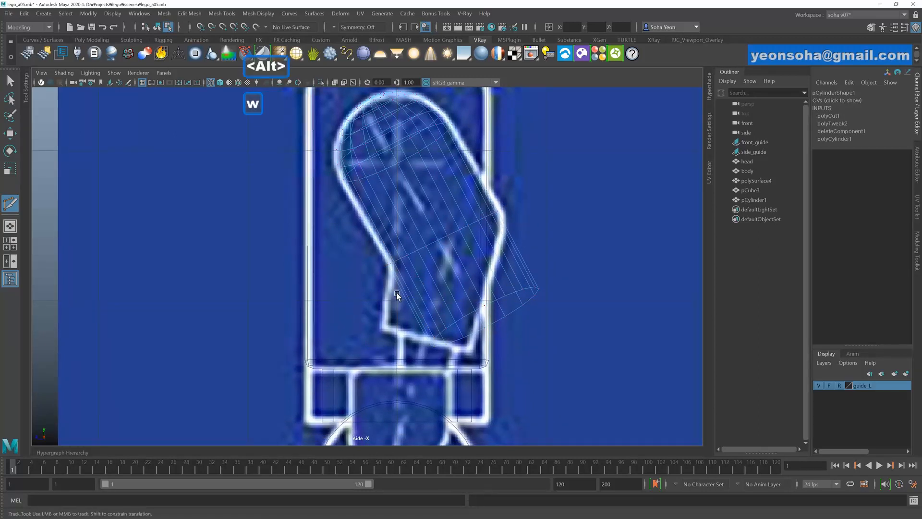
pyautogui.moveTo(365, 278); pyautogui.dragTo(586, 370)
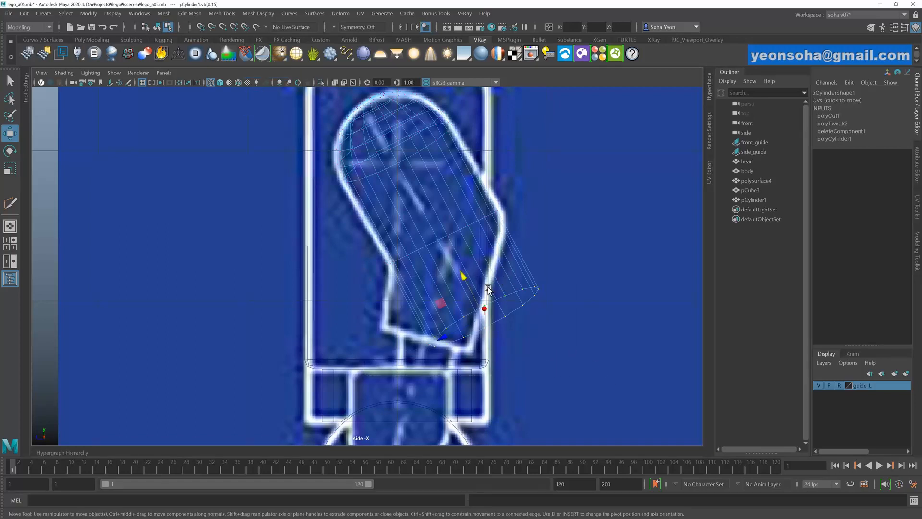
pyautogui.press('e')
pyautogui.moveTo(495, 267); pyautogui.dragTo(523, 293)
pyautogui.press('w')
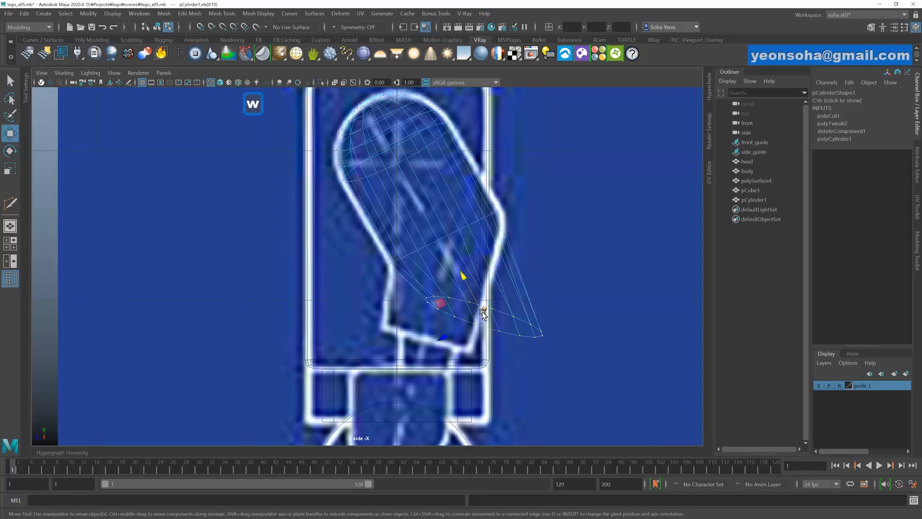
pyautogui.moveTo(482, 319); pyautogui.dragTo(425, 339)
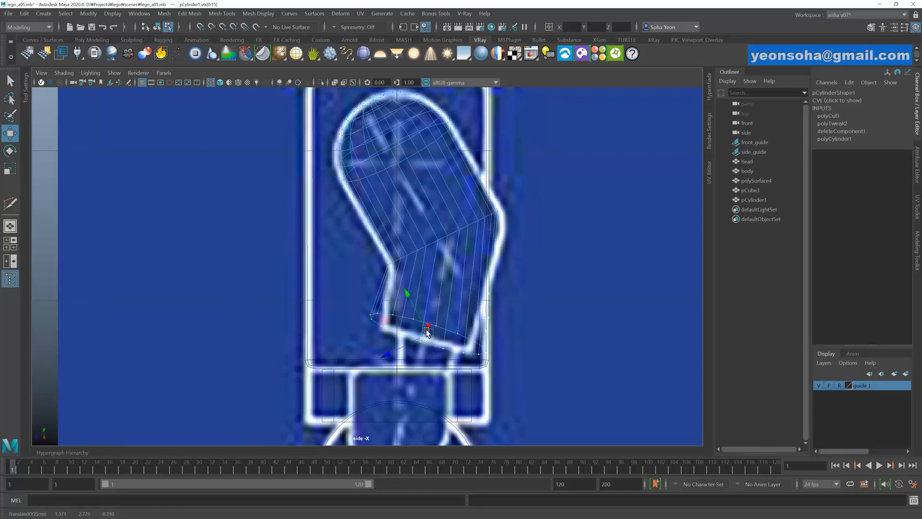
# - Scale the arm's lower-edge vertices to about 0.79, nudge them to the side guide's cuff, and return to object selection in the perspective view
pyautogui.press('r')
pyautogui.moveTo(423, 337); pyautogui.dragTo(416, 338)
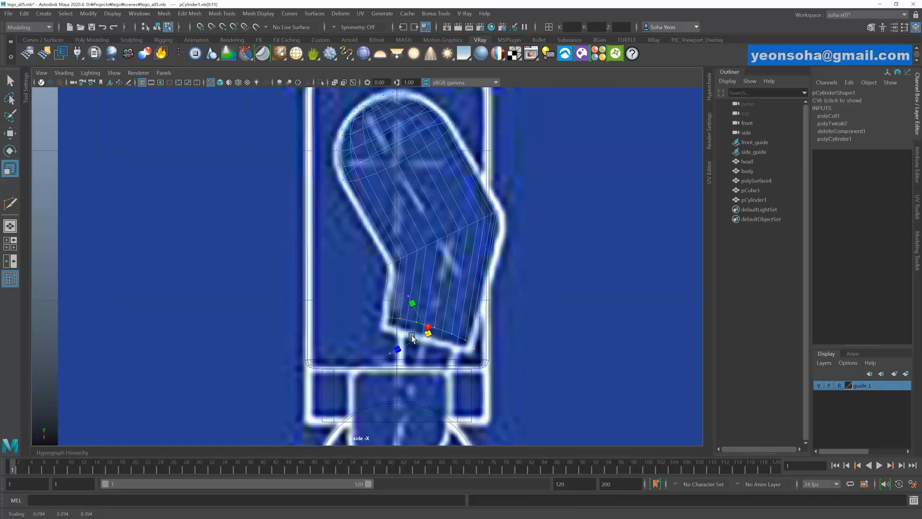
pyautogui.press('w')
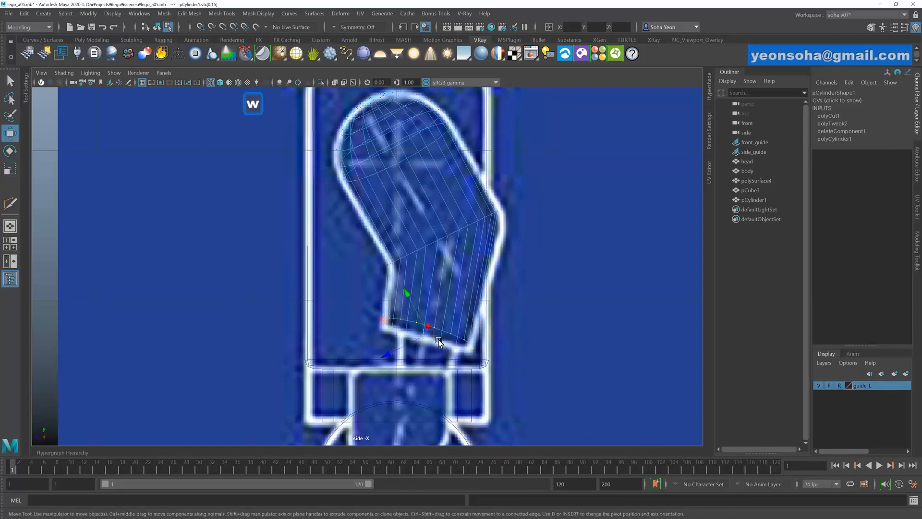
pyautogui.moveTo(396, 351); pyautogui.dragTo(391, 353)
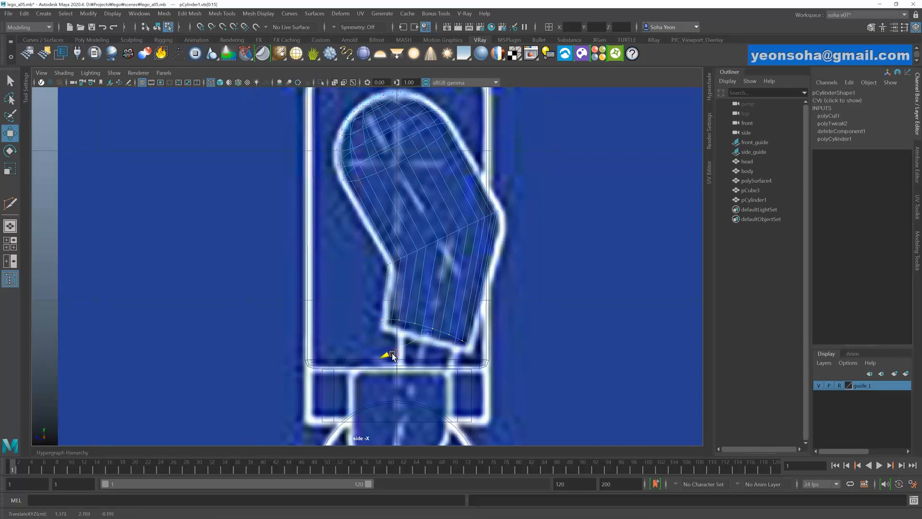
pyautogui.moveTo(407, 302); pyautogui.dragTo(410, 302)
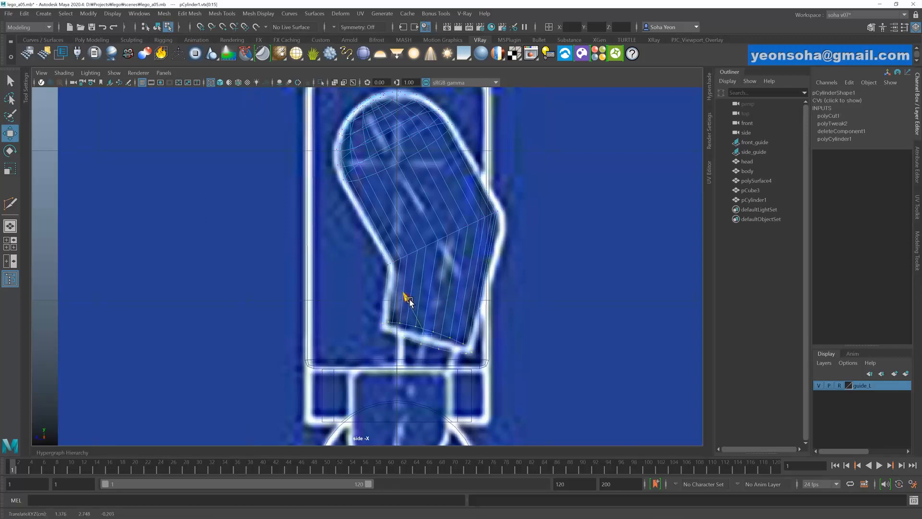
pyautogui.keyDown('alt'); pyautogui.moveTo(442, 264); pyautogui.dragTo(435, 282, button='middle'); pyautogui.keyUp('alt')
pyautogui.keyDown('alt'); pyautogui.moveTo(435, 281); pyautogui.dragTo(473, 286, button='right'); pyautogui.keyUp('alt')
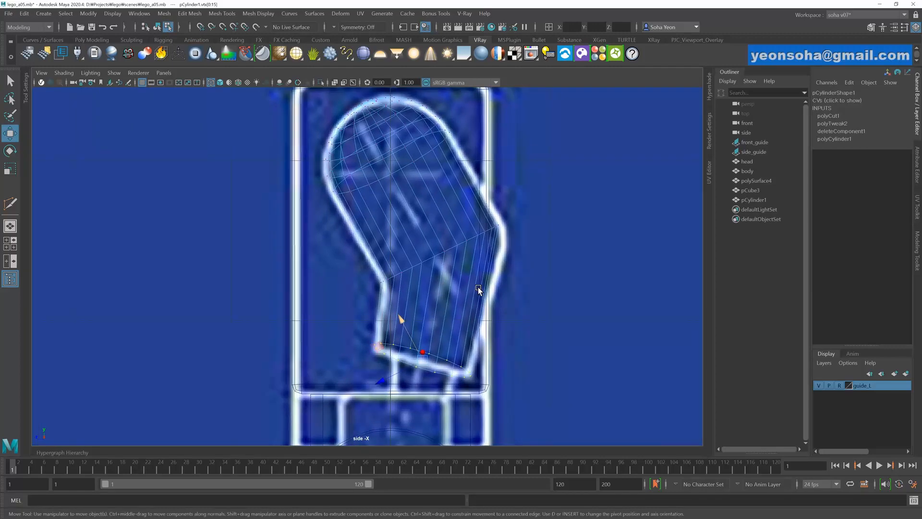
pyautogui.hotkey('alt', '`')
pyautogui.hotkey('alt', 'shift', 'q')
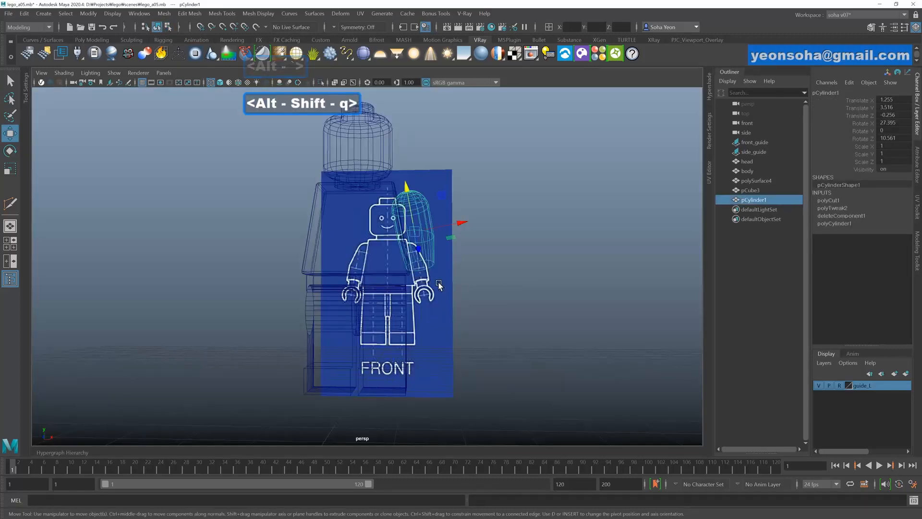
# - Move the vertices of the arm's rounded top toward the torso in the front view and scale them down
pyautogui.keyDown('alt'); pyautogui.moveTo(440, 286); pyautogui.dragTo(417, 282); pyautogui.keyUp('alt')
pyautogui.hotkey('alt', '`')
pyautogui.hotkey('alt', '`')
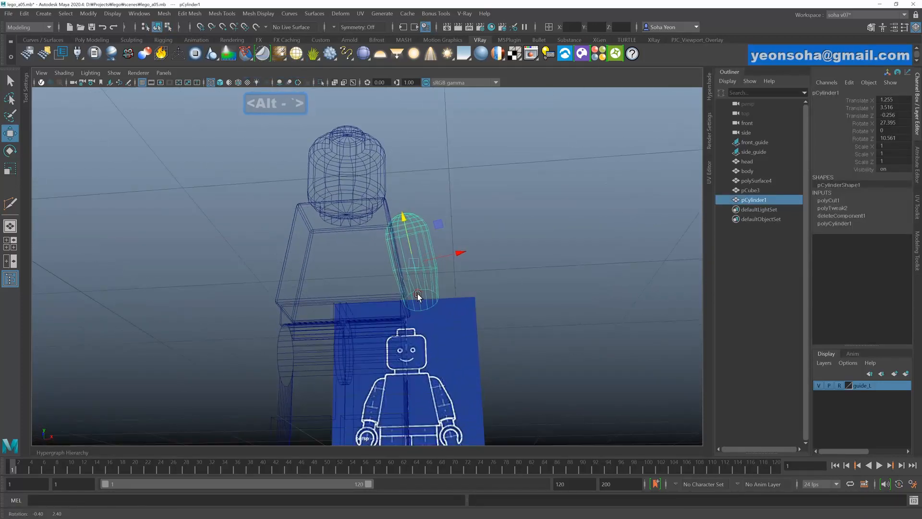
pyautogui.hotkey('shift', '3')
pyautogui.keyDown('alt'); pyautogui.moveTo(419, 243); pyautogui.dragTo(416, 287, button='middle'); pyautogui.keyUp('alt')
pyautogui.keyDown('alt'); pyautogui.moveTo(416, 287); pyautogui.dragTo(456, 284, button='right'); pyautogui.keyUp('alt')
pyautogui.keyDown('alt'); pyautogui.moveTo(413, 252); pyautogui.dragTo(414, 259, button='middle'); pyautogui.keyUp('alt')
pyautogui.keyDown('alt'); pyautogui.moveTo(414, 260); pyautogui.dragTo(365, 158, button='right'); pyautogui.keyUp('alt')
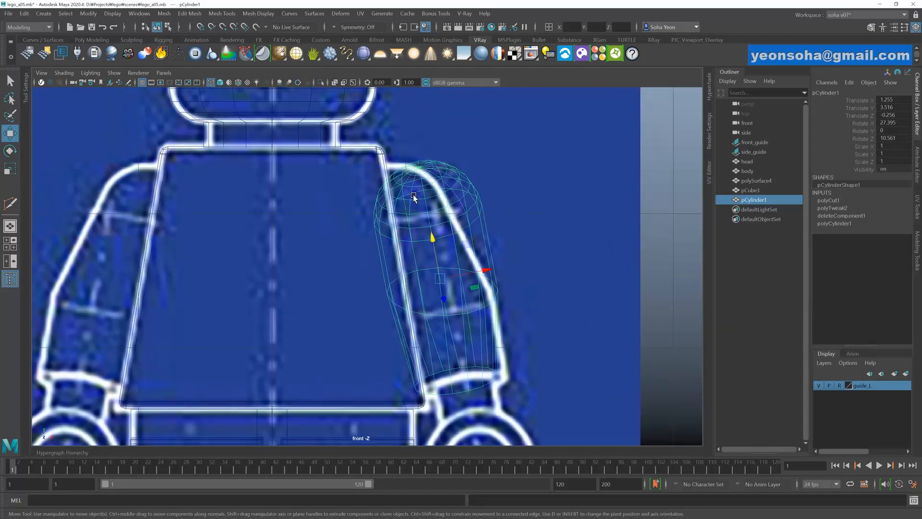
pyautogui.click(360, 153)
pyautogui.moveTo(423, 217); pyautogui.dragTo(485, 225)
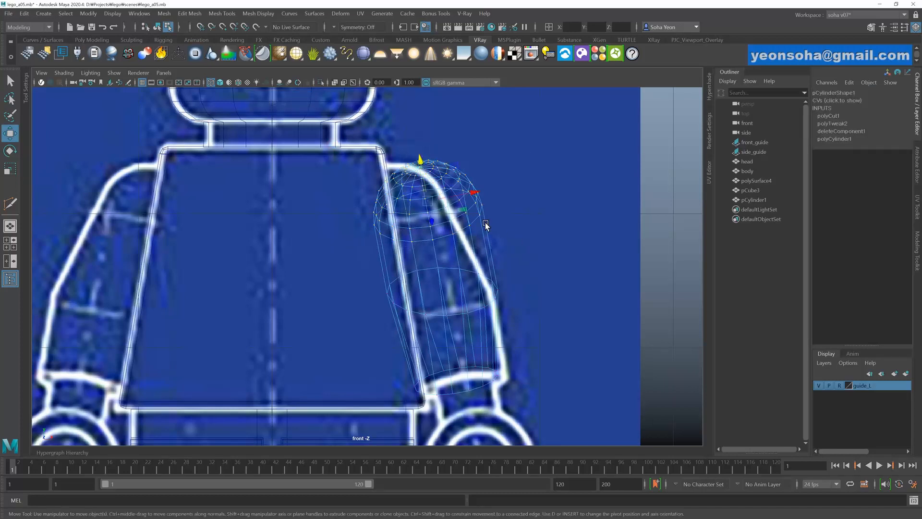
pyautogui.moveTo(478, 193); pyautogui.dragTo(449, 195)
pyautogui.press('r')
pyautogui.press('w')
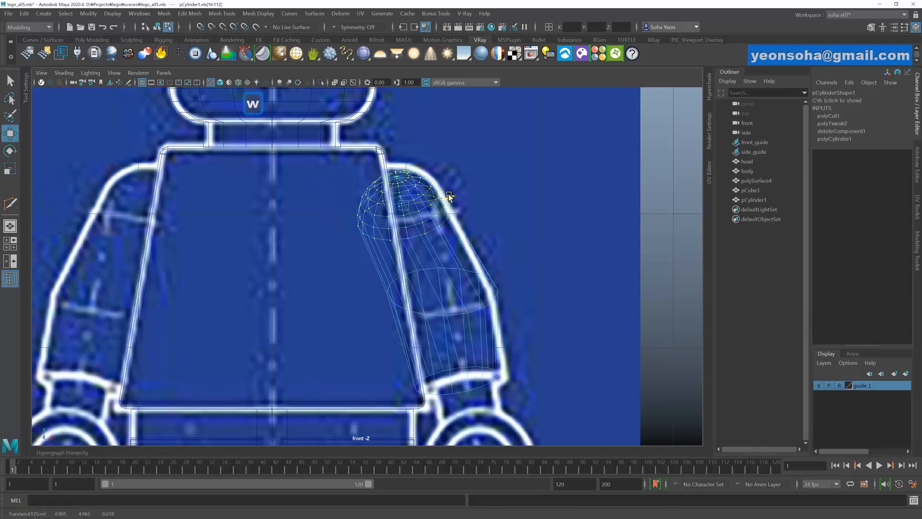
# - Nudge the shoulder dome vertices up and further into the torso, and scale them up slightly to match the guide's shoulder curve
pyautogui.moveTo(400, 176); pyautogui.dragTo(396, 162)
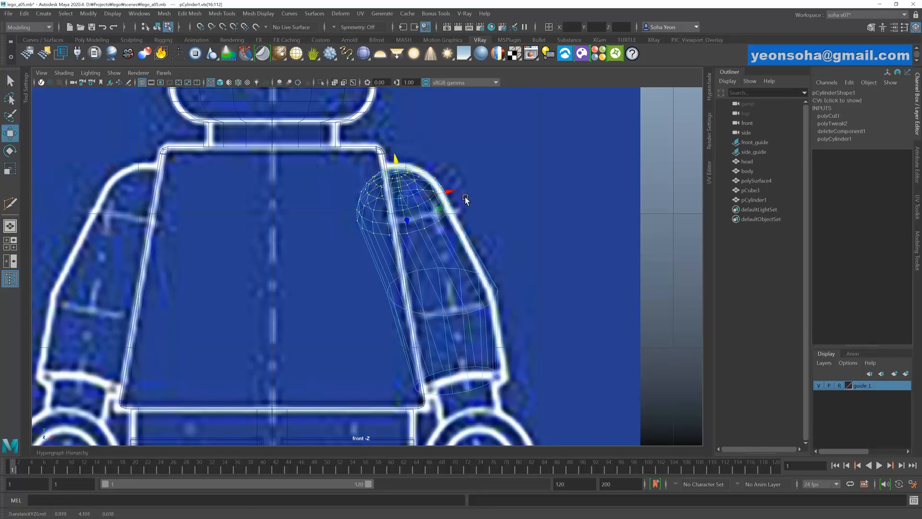
pyautogui.moveTo(447, 189); pyautogui.dragTo(441, 190)
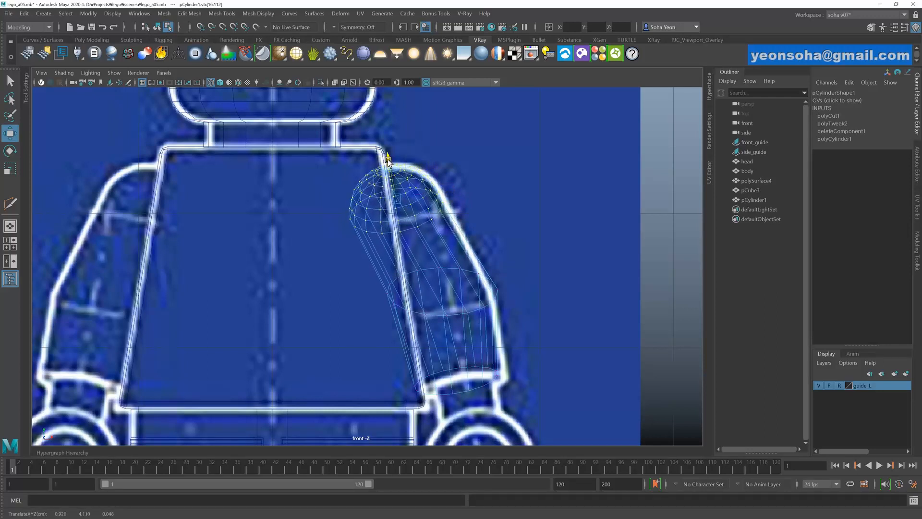
pyautogui.press('r')
pyautogui.moveTo(402, 197); pyautogui.dragTo(403, 198)
pyautogui.press('w')
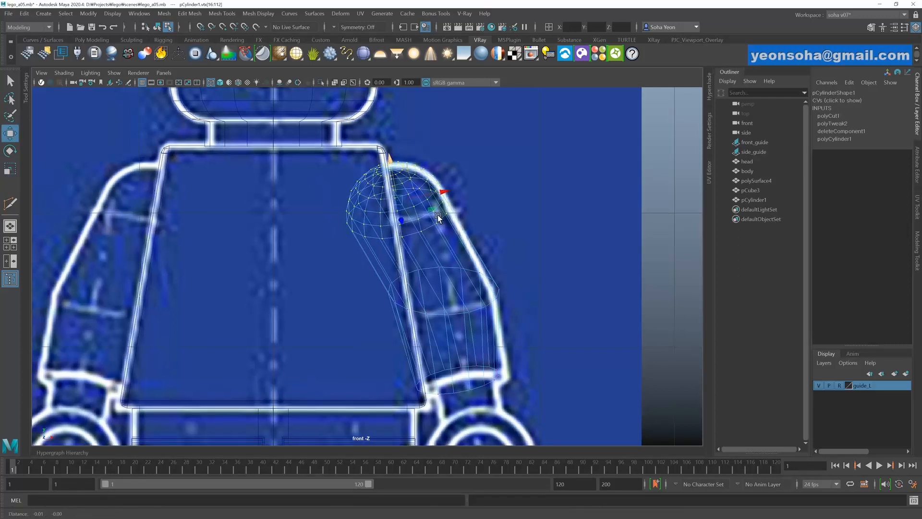
# - Select the edge loop at the arm's elbow and rotate it slightly to follow the bend in the front guide
pyautogui.keyDown('alt'); pyautogui.moveTo(439, 214); pyautogui.dragTo(463, 264, button='right'); pyautogui.keyUp('alt')
pyautogui.keyDown('alt'); pyautogui.moveTo(447, 290); pyautogui.dragTo(444, 251, button='middle'); pyautogui.keyUp('alt')
pyautogui.hotkey('alt', '2')
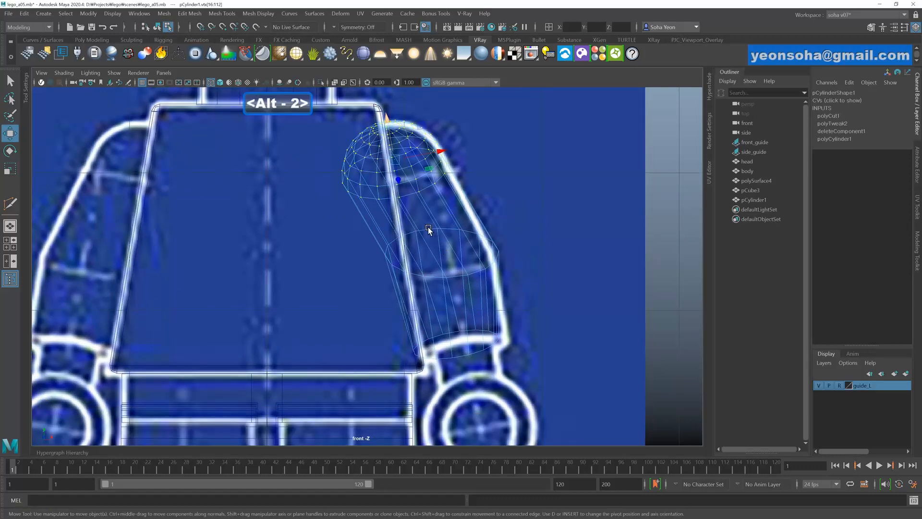
pyautogui.hotkey('alt', '2')
pyautogui.doubleClick(426, 232)
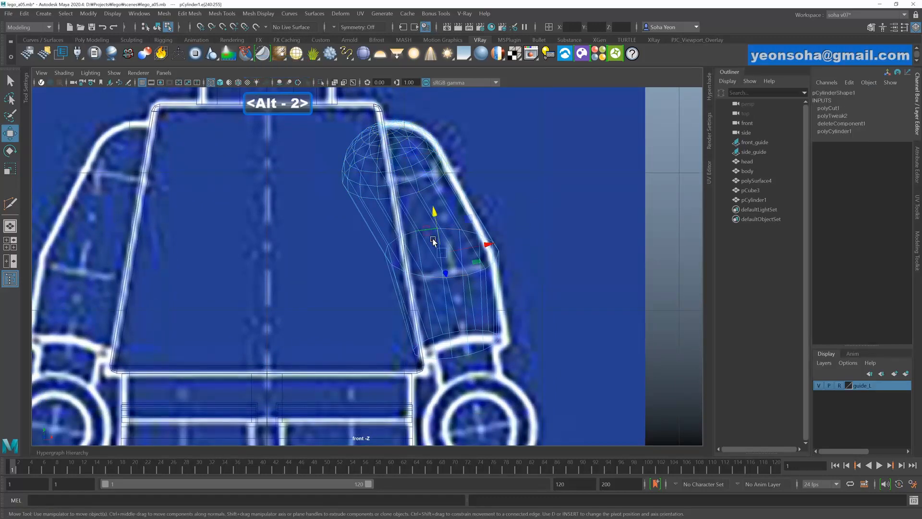
pyautogui.keyDown('alt'); pyautogui.moveTo(430, 236); pyautogui.dragTo(461, 254, button='right'); pyautogui.keyUp('alt')
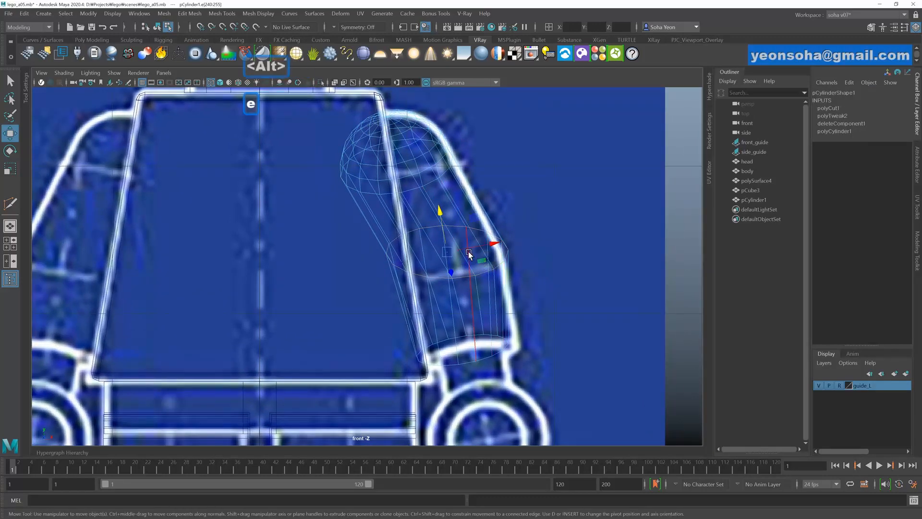
pyautogui.press('e')
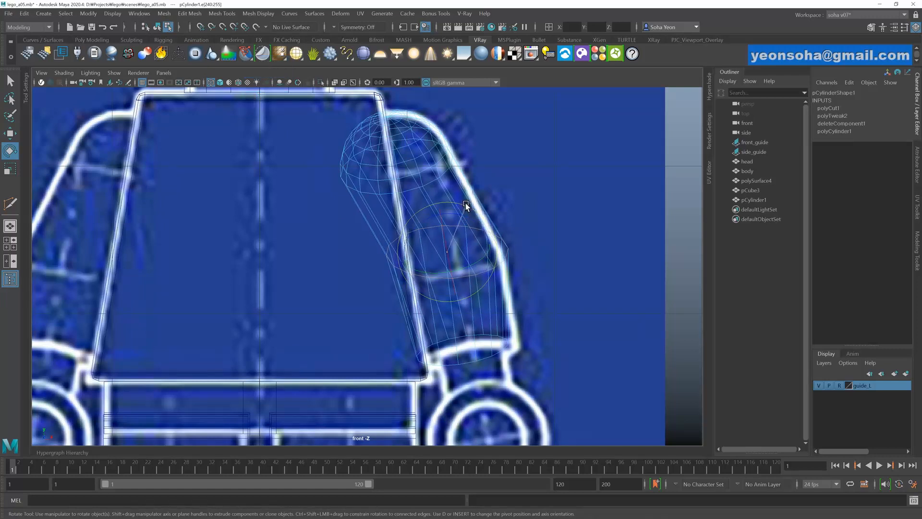
pyautogui.moveTo(464, 204); pyautogui.dragTo(462, 200)
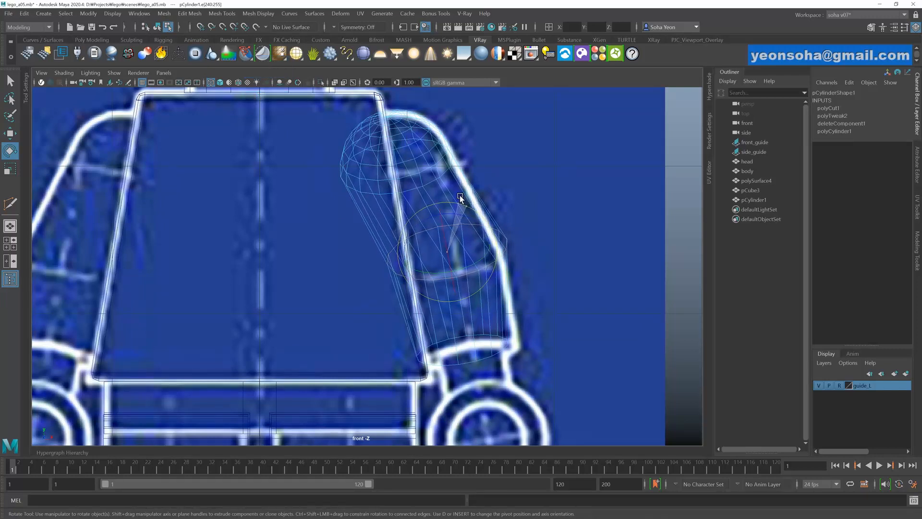
# - Scale the elbow edge loop to about 0.89 and shift it slightly sideways to fit the guide's arm outline
pyautogui.press('r')
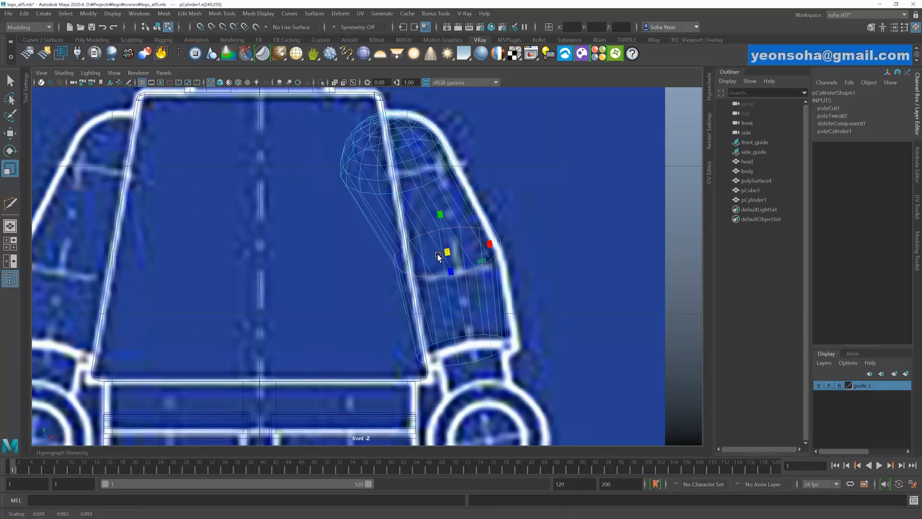
pyautogui.press('w')
pyautogui.moveTo(489, 245); pyautogui.dragTo(487, 247)
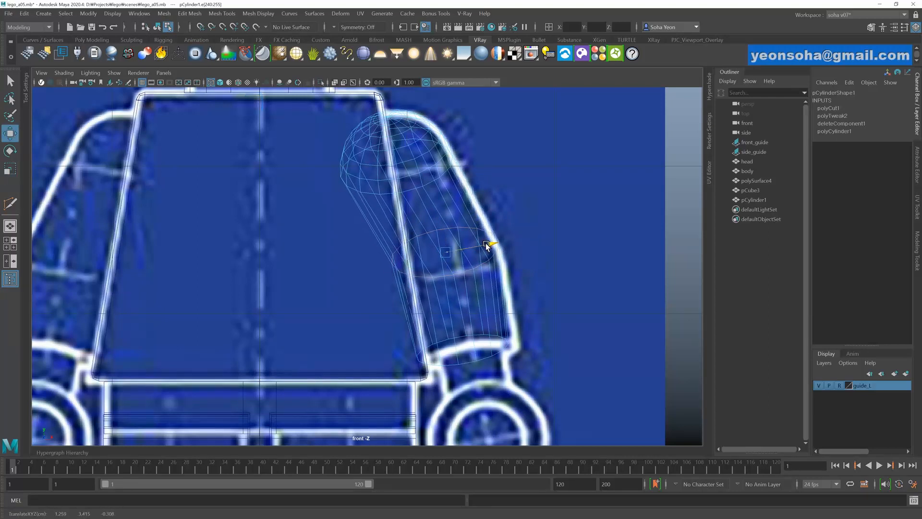
# - Select the vertices at the arm's open lower end and shift them slightly outward to meet the front guide's sleeve outline
pyautogui.hotkey('alt', '1')
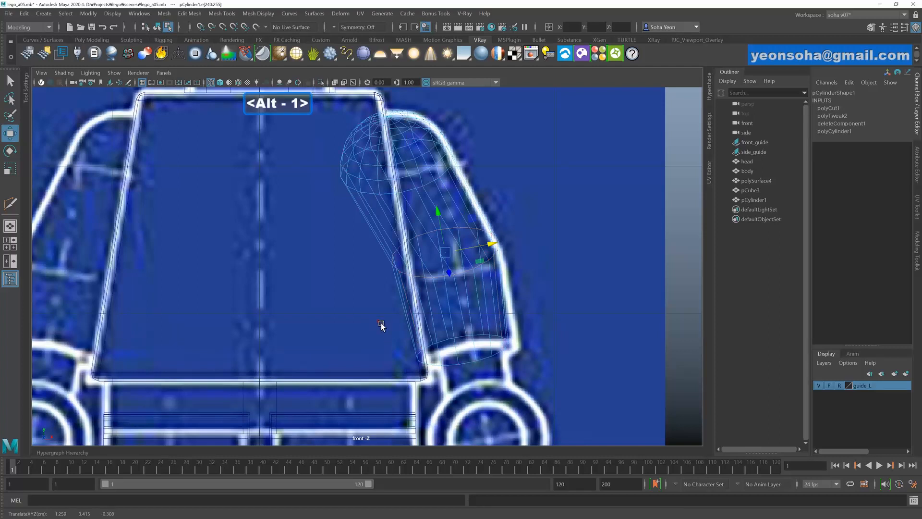
pyautogui.moveTo(380, 321); pyautogui.dragTo(540, 384)
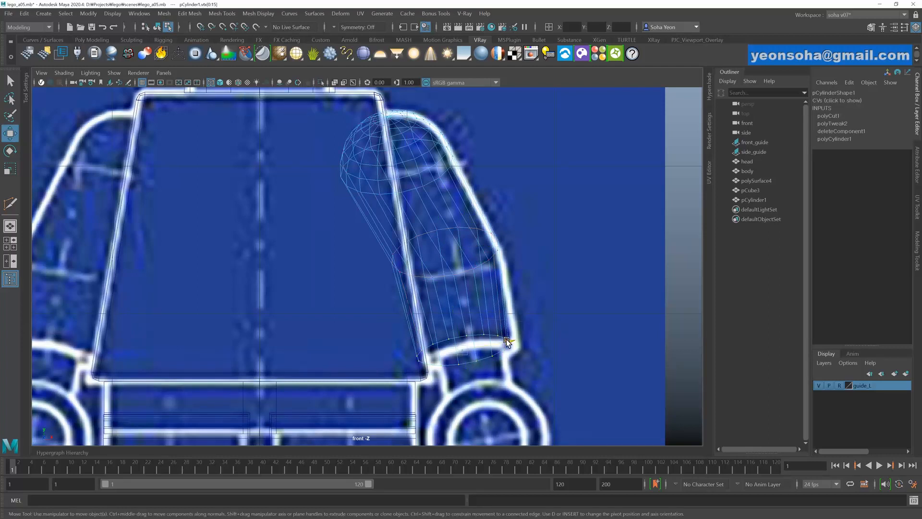
pyautogui.moveTo(507, 341); pyautogui.dragTo(477, 349)
pyautogui.press('r')
pyautogui.press('w')
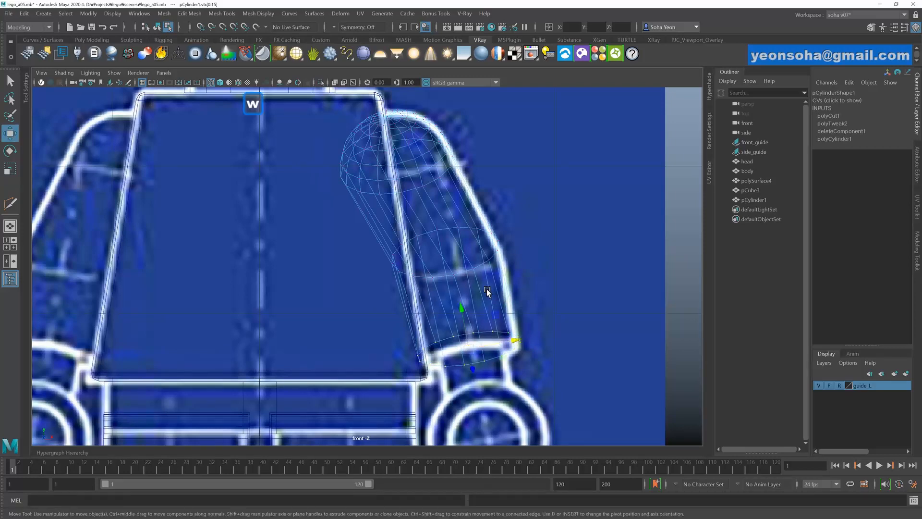
pyautogui.scroll(-3, 476, 300)
pyautogui.scroll(3, 439, 247)
pyautogui.hotkey('alt', '`')
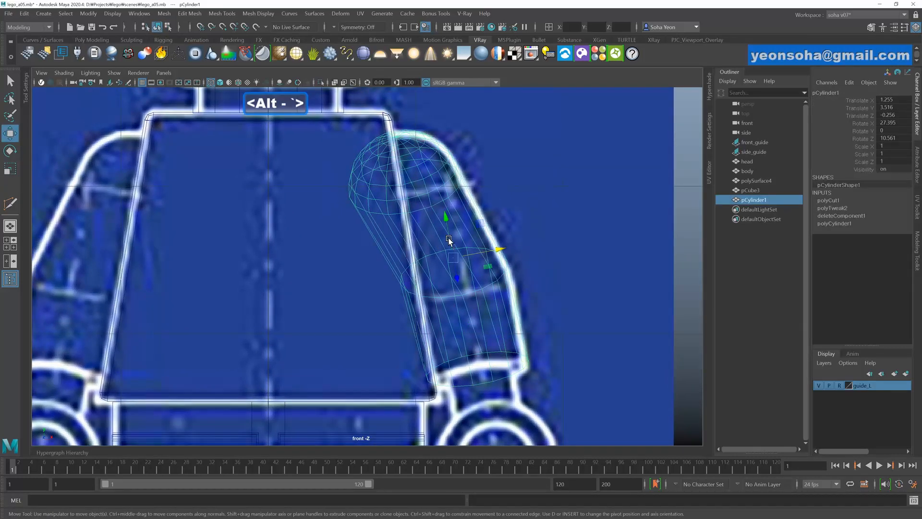
pyautogui.scroll(-5, 449, 240)
pyautogui.scroll(3, 449, 257)
pyautogui.press('w')
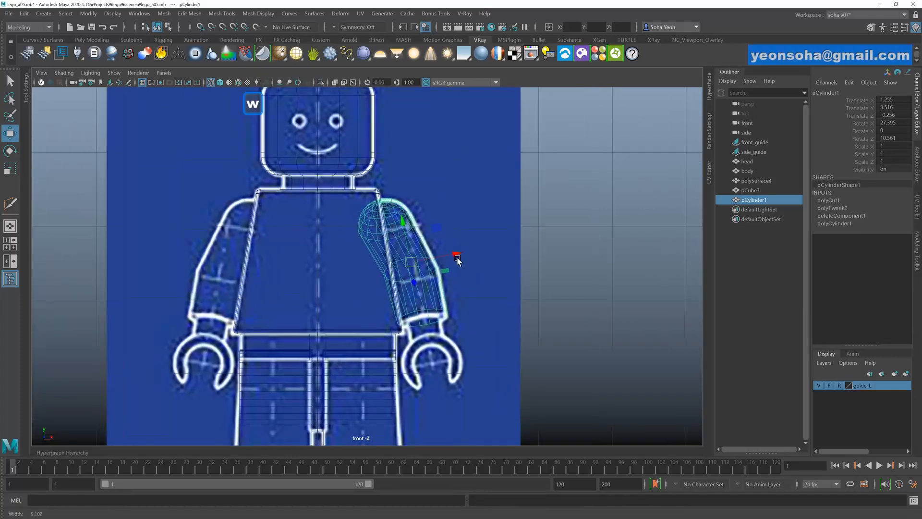
pyautogui.hotkey('alt', '`')
pyautogui.hotkey('alt', '`')
# - Select the arm's wrist-opening vertices in the shaded perspective view and move them outward from the torso
pyautogui.hotkey('alt', 'shift', 'q')
pyautogui.moveTo(418, 277)
pyautogui.keyDown('alt'); pyautogui.mouseDown()
pyautogui.moveTo(387, 295)
pyautogui.moveTo(416, 267)
pyautogui.moveTo(352, 298)
pyautogui.moveTo(347, 288)
pyautogui.moveTo(436, 280)
pyautogui.moveTo(403, 288)
pyautogui.moveTo(434, 305)
pyautogui.moveTo(398, 279)
pyautogui.moveTo(420, 294)
pyautogui.moveTo(399, 288)
pyautogui.moveTo(447, 322)
pyautogui.mouseUp(); pyautogui.keyUp('alt')
pyautogui.press('5')
pyautogui.click(469, 263)
pyautogui.click(432, 282)
pyautogui.hotkey('alt', '1')
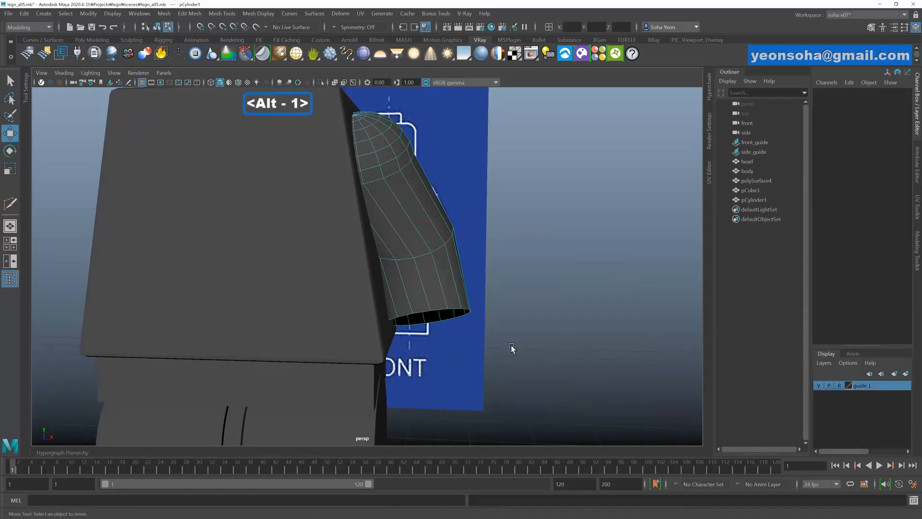
pyautogui.moveTo(354, 294); pyautogui.dragTo(354, 293)
pyautogui.keyDown('alt'); pyautogui.moveTo(355, 295); pyautogui.dragTo(423, 303); pyautogui.keyUp('alt')
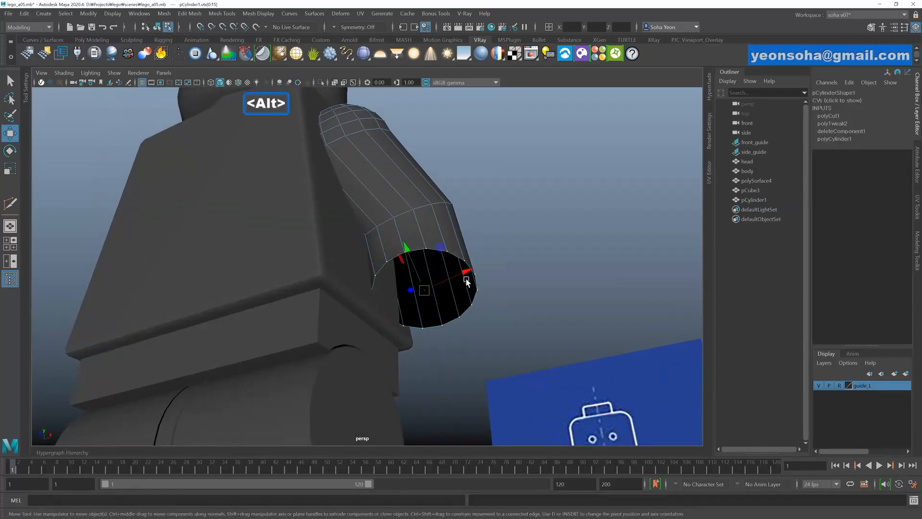
pyautogui.moveTo(466, 274); pyautogui.dragTo(330, 227)
# - Select the shoulder dome vertices and rotate them slightly toward the torso, keeping the dome's curve against the body
pyautogui.doubleClick(433, 245)
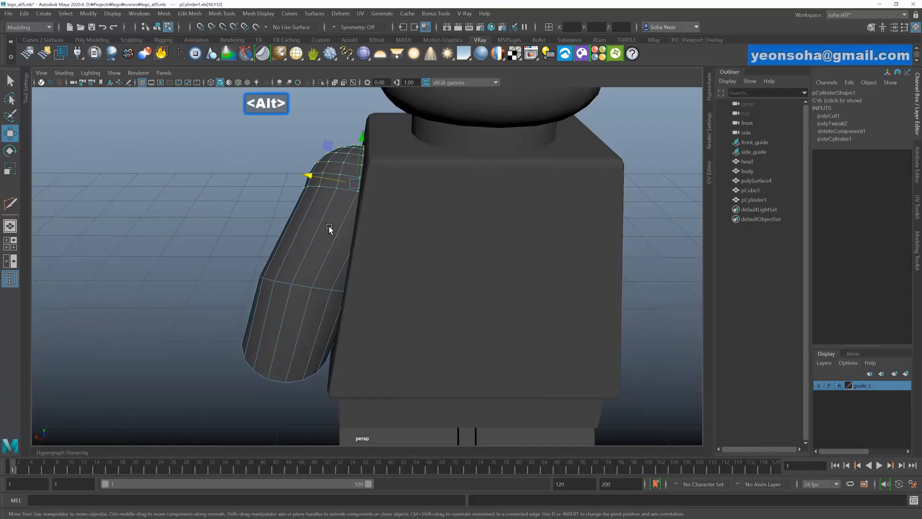
pyautogui.press('e')
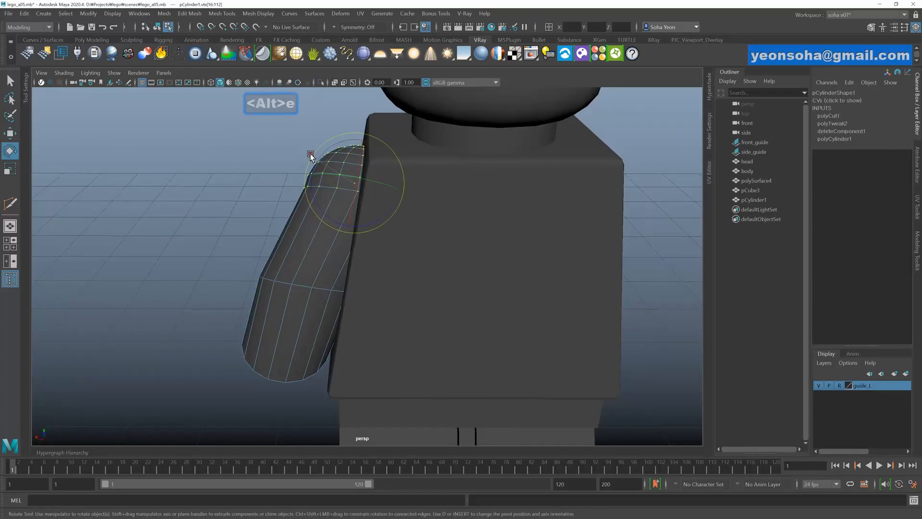
pyautogui.moveTo(312, 155); pyautogui.dragTo(317, 150)
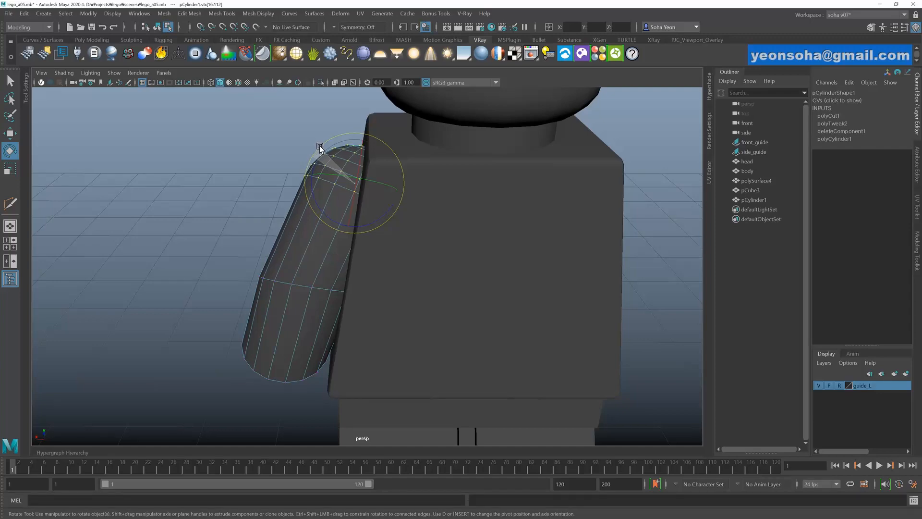
pyautogui.keyDown('alt'); pyautogui.moveTo(320, 147); pyautogui.dragTo(388, 222); pyautogui.keyUp('alt')
pyautogui.keyDown('alt'); pyautogui.moveTo(431, 215); pyautogui.dragTo(414, 171); pyautogui.keyUp('alt')
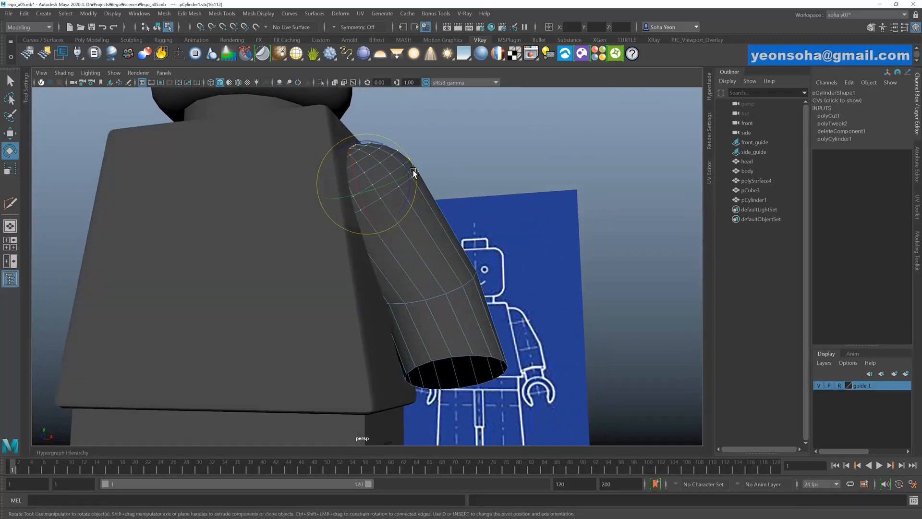
pyautogui.keyDown('alt'); pyautogui.moveTo(462, 260); pyautogui.dragTo(448, 280); pyautogui.keyUp('alt')
pyautogui.hotkey('alt', 'w')
pyautogui.hotkey('alt', '`')
pyautogui.moveTo(449, 280); pyautogui.dragTo(449, 255, button='right')
# - Examine the arm's profile from the side and compare its shoulder, elbow and wrist with the side guide in wireframe
pyautogui.keyDown('alt'); pyautogui.moveTo(449, 269); pyautogui.dragTo(384, 302); pyautogui.keyUp('alt')
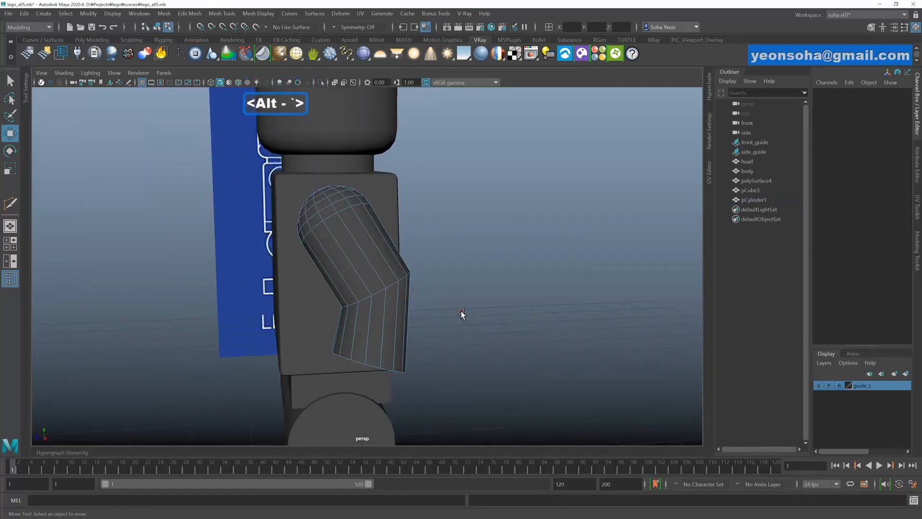
pyautogui.keyDown('alt'); pyautogui.moveTo(417, 312); pyautogui.dragTo(440, 274, button='middle'); pyautogui.keyUp('alt')
pyautogui.keyDown('alt'); pyautogui.moveTo(439, 275); pyautogui.dragTo(391, 287); pyautogui.keyUp('alt')
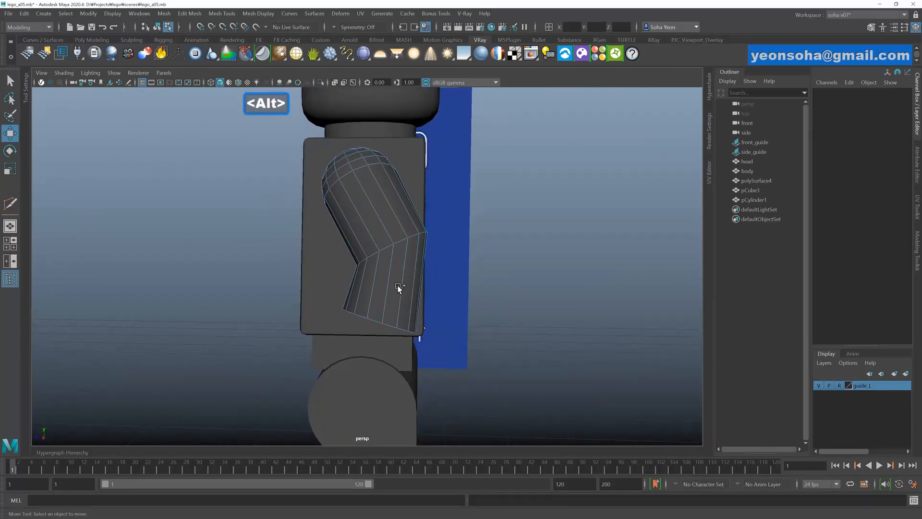
pyautogui.hotkey('shift', '4')
pyautogui.keyDown('alt'); pyautogui.moveTo(434, 300); pyautogui.dragTo(413, 298, button='right'); pyautogui.keyUp('alt')
pyautogui.hotkey('alt', '5')
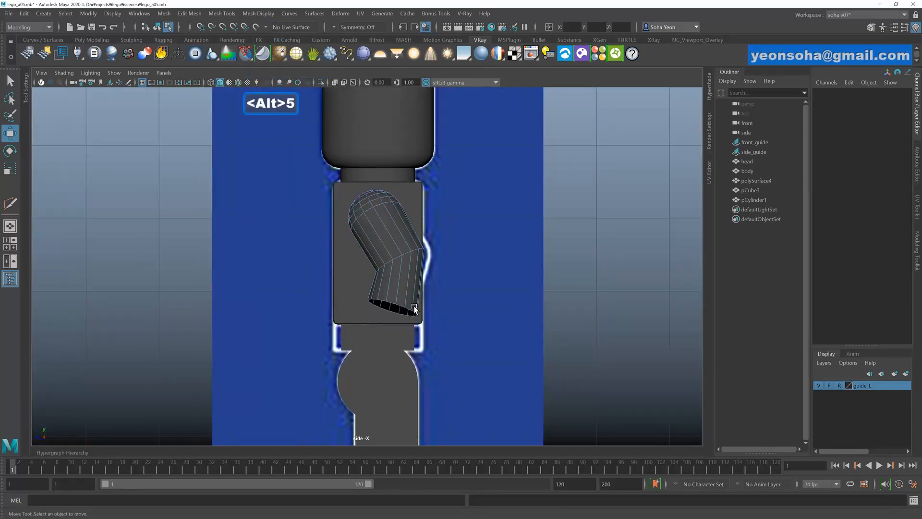
pyautogui.press('4')
pyautogui.keyDown('alt'); pyautogui.moveTo(410, 308); pyautogui.dragTo(615, 350, button='right'); pyautogui.keyUp('alt')
pyautogui.keyDown('alt'); pyautogui.moveTo(453, 309); pyautogui.dragTo(446, 258, button='middle'); pyautogui.keyUp('alt')
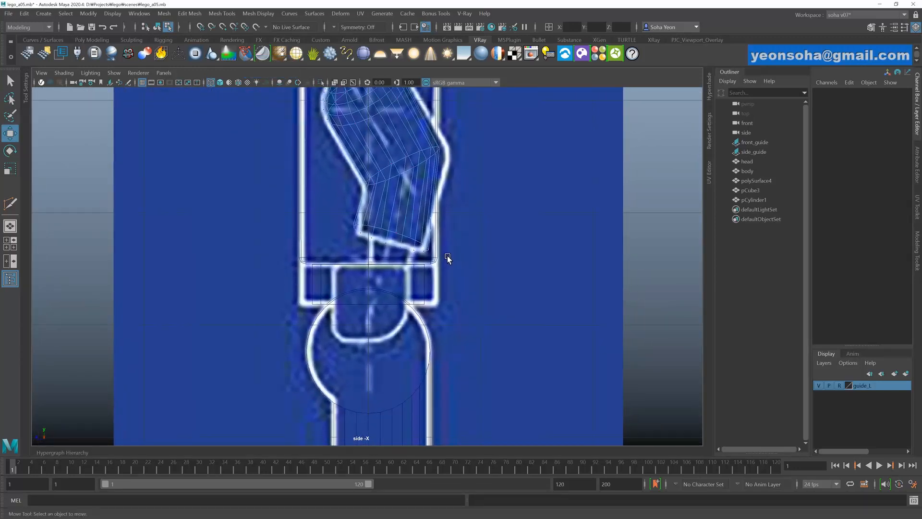
pyautogui.keyDown('alt'); pyautogui.moveTo(446, 257); pyautogui.dragTo(402, 248, button='right'); pyautogui.keyUp('alt')
pyautogui.keyDown('alt'); pyautogui.moveTo(402, 248); pyautogui.dragTo(406, 295, button='middle'); pyautogui.keyUp('alt')
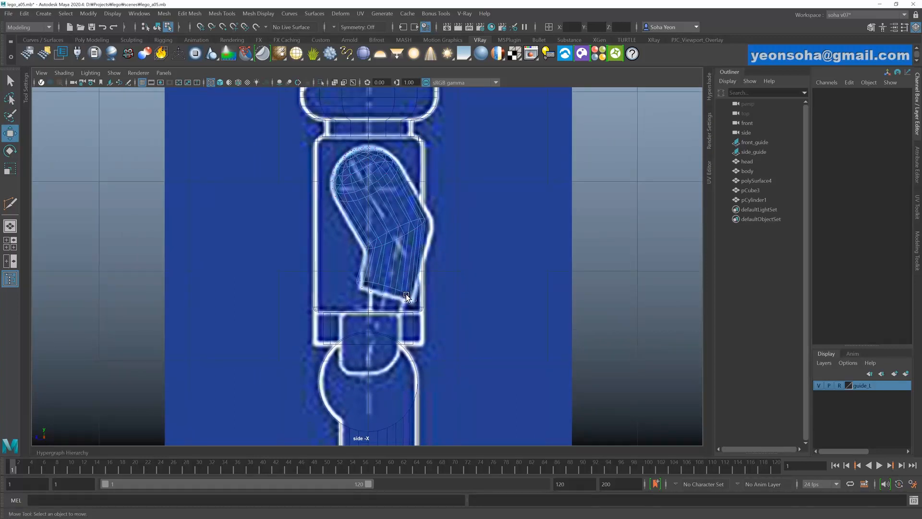
# - Isolate the arm in the shaded perspective view and fill the open hole at its wrist end
pyautogui.hotkey('alt', '`')
pyautogui.hotkey('alt', 'shift', 'a')
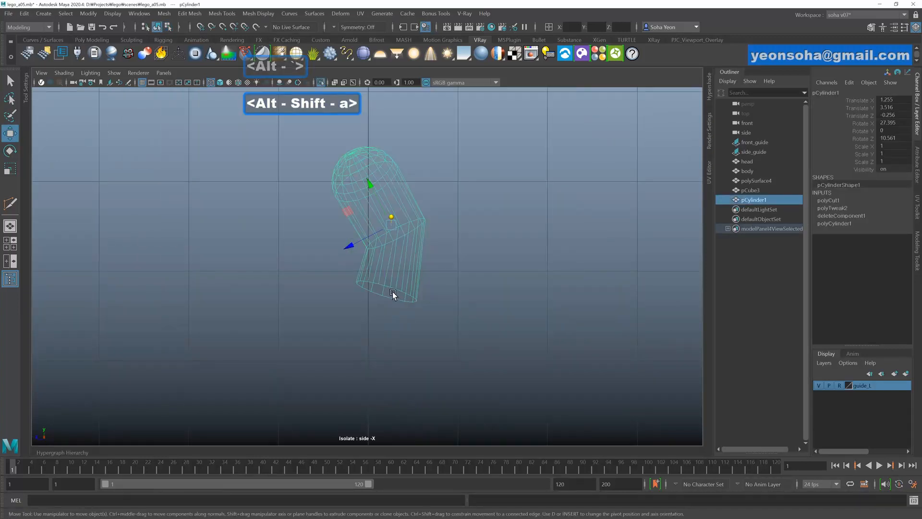
pyautogui.hotkey('alt', 'shift', 'q')
pyautogui.press('5')
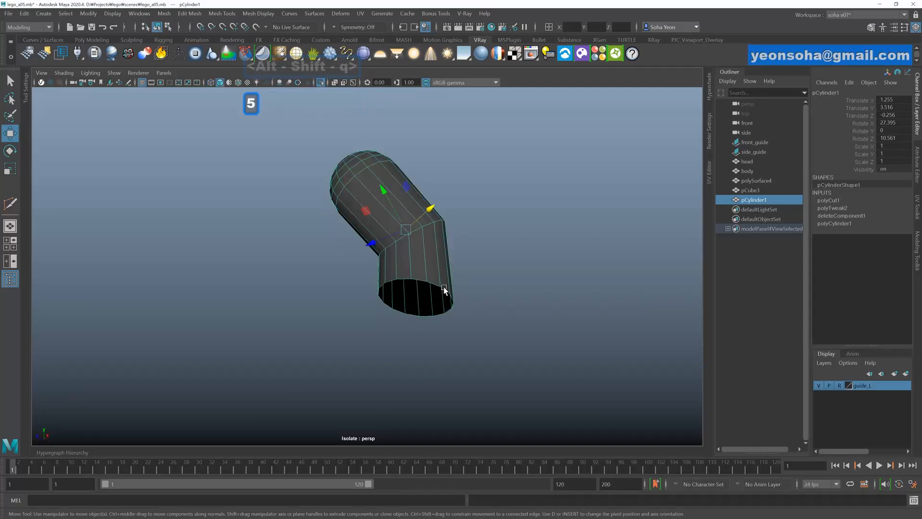
pyautogui.keyDown('alt'); pyautogui.moveTo(445, 290); pyautogui.dragTo(450, 270); pyautogui.keyUp('alt')
pyautogui.hotkey('ctrl', 'f')
# - Bevel the arm's elbow edge loop with a fraction of 0.13 and 2 segments
pyautogui.hotkey('alt', '2')
pyautogui.doubleClick(442, 242)
pyautogui.hotkey('shift', 'b')
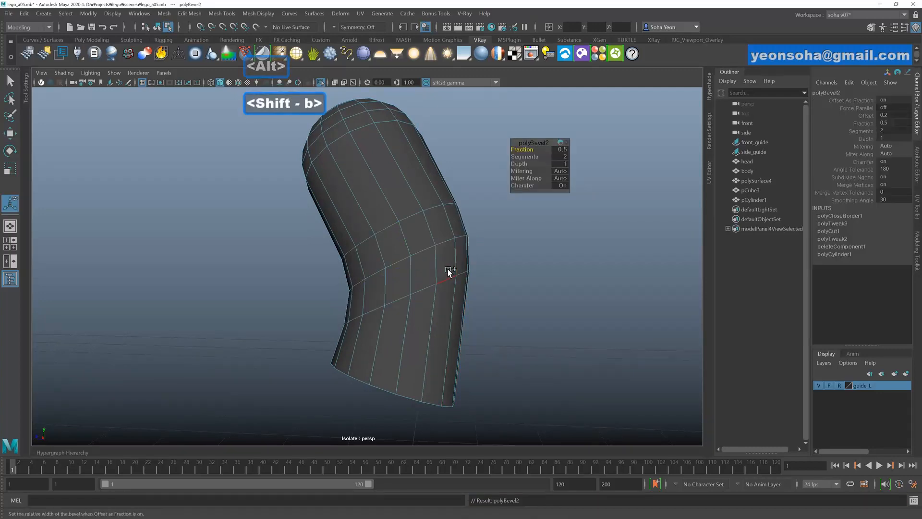
pyautogui.keyDown('alt'); pyautogui.moveTo(422, 260); pyautogui.dragTo(450, 278, button='right'); pyautogui.keyUp('alt')
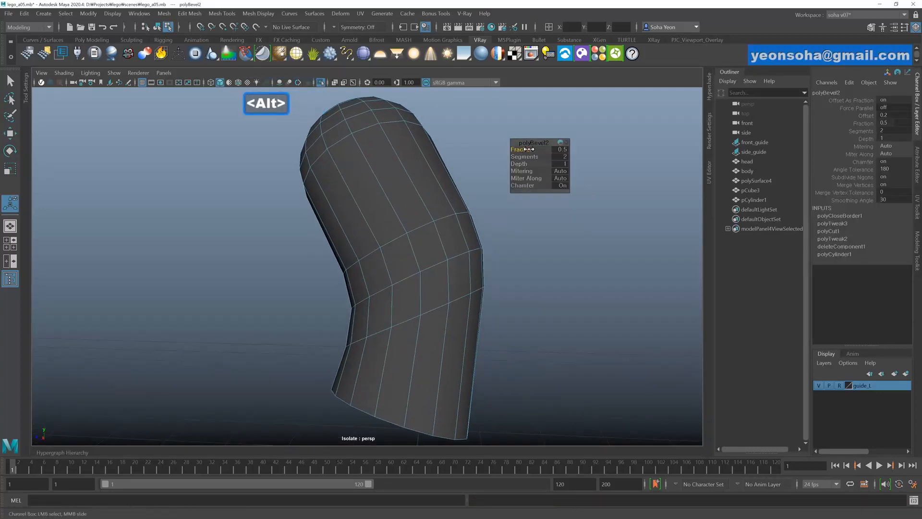
pyautogui.moveTo(527, 149); pyautogui.dragTo(525, 150)
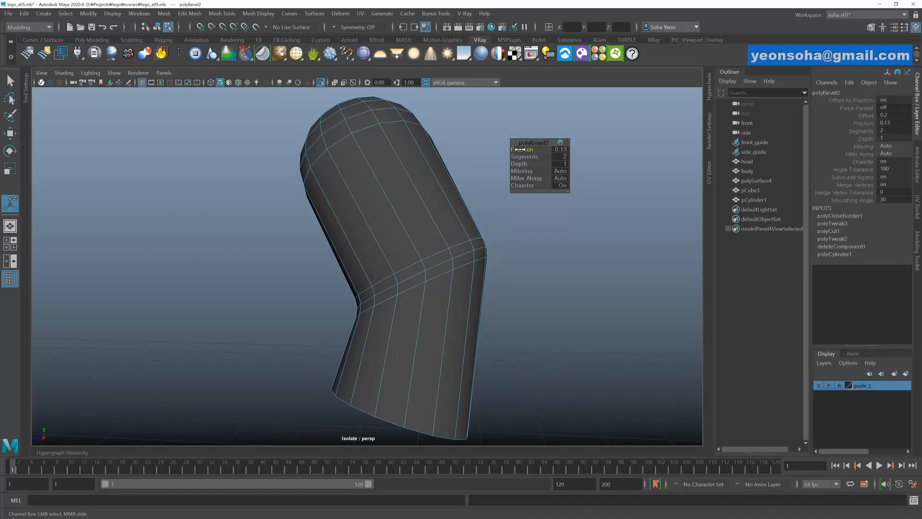
pyautogui.keyDown('alt'); pyautogui.moveTo(456, 251); pyautogui.dragTo(478, 282); pyautogui.keyUp('alt')
pyautogui.hotkey('alt', 'w')
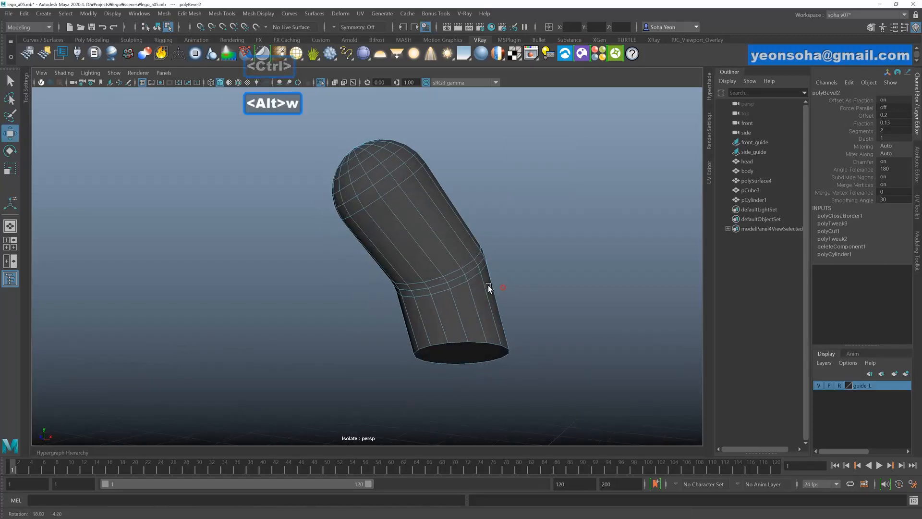
# - Exit the arm's isolation and examine how the beveled arm fits against the torso from several angles
pyautogui.hotkey('alt', '`')
pyautogui.keyDown('alt'); pyautogui.moveTo(522, 280); pyautogui.dragTo(506, 253, button='right'); pyautogui.keyUp('alt')
pyautogui.click(506, 253)
pyautogui.keyDown('alt'); pyautogui.moveTo(499, 255); pyautogui.dragTo(436, 261); pyautogui.keyUp('alt')
pyautogui.click(436, 261)
pyautogui.moveTo(426, 305)
pyautogui.keyDown('alt'); pyautogui.mouseDown()
pyautogui.moveTo(446, 247)
pyautogui.moveTo(431, 304)
pyautogui.moveTo(415, 295)
pyautogui.moveTo(457, 282)
pyautogui.moveTo(434, 294)
pyautogui.moveTo(376, 295)
pyautogui.moveTo(397, 276)
pyautogui.moveTo(410, 285)
pyautogui.moveTo(370, 294)
pyautogui.moveTo(414, 298)
pyautogui.mouseUp(); pyautogui.keyUp('alt')
pyautogui.click(457, 282)
pyautogui.hotkey('alt', 'shift', 'a')
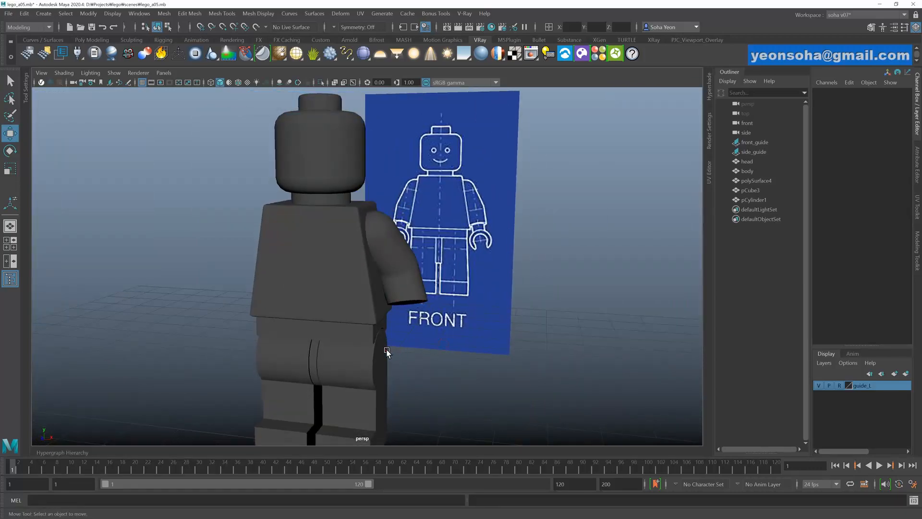
pyautogui.keyDown('alt'); pyautogui.moveTo(387, 352); pyautogui.dragTo(371, 292); pyautogui.keyUp('alt')
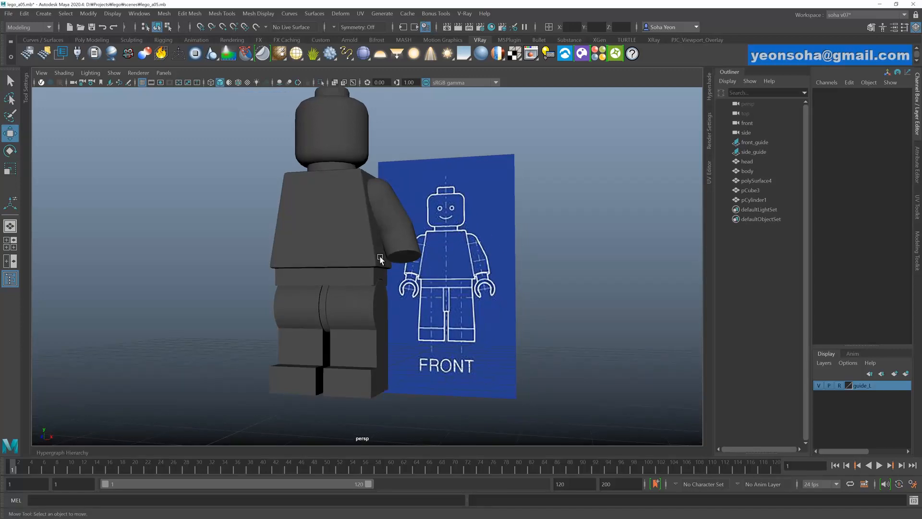
pyautogui.keyDown('alt'); pyautogui.moveTo(381, 259); pyautogui.dragTo(397, 221); pyautogui.keyUp('alt')
pyautogui.click(395, 235)
pyautogui.click(351, 240)
pyautogui.click(336, 225)
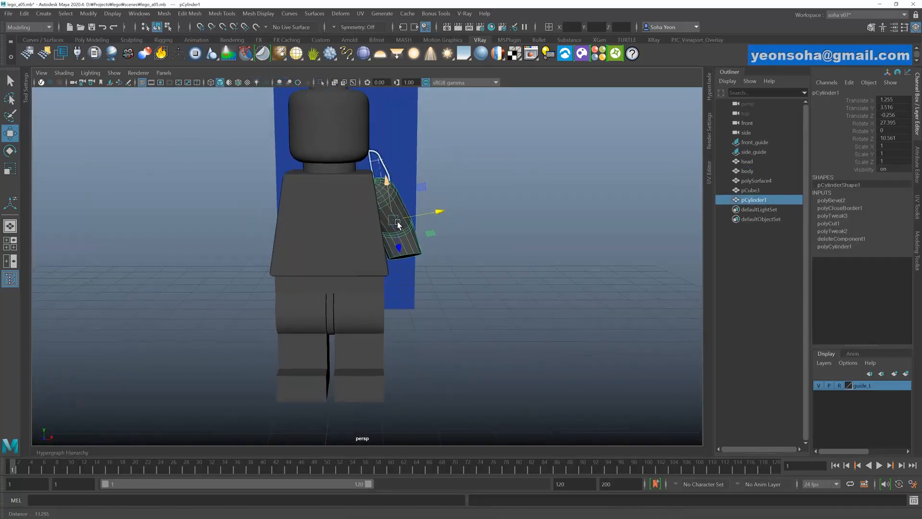
# - Try slicing the arm along the torso's slanted side edge in the front view with the Multi-Cut tool
pyautogui.hotkey('shift', '3')
pyautogui.scroll(4, 395, 223)
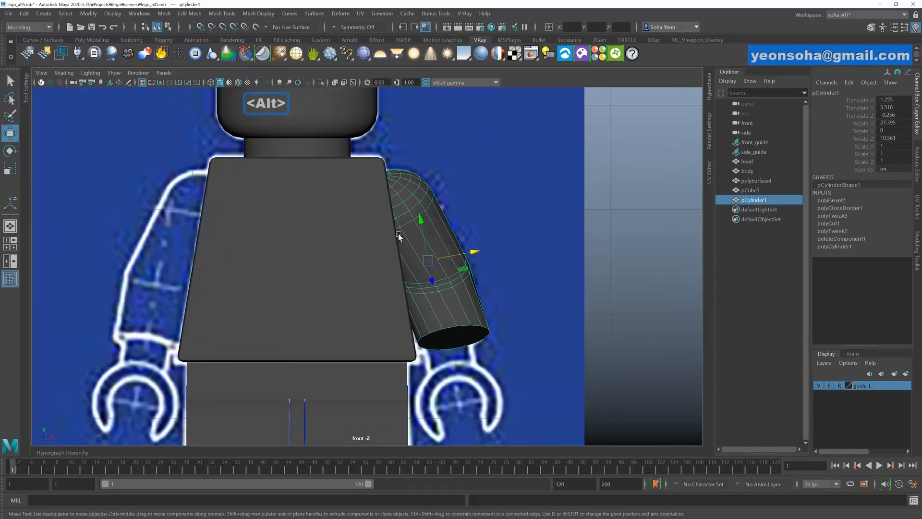
pyautogui.scroll(3, 399, 236)
pyautogui.hotkey('alt', 's')
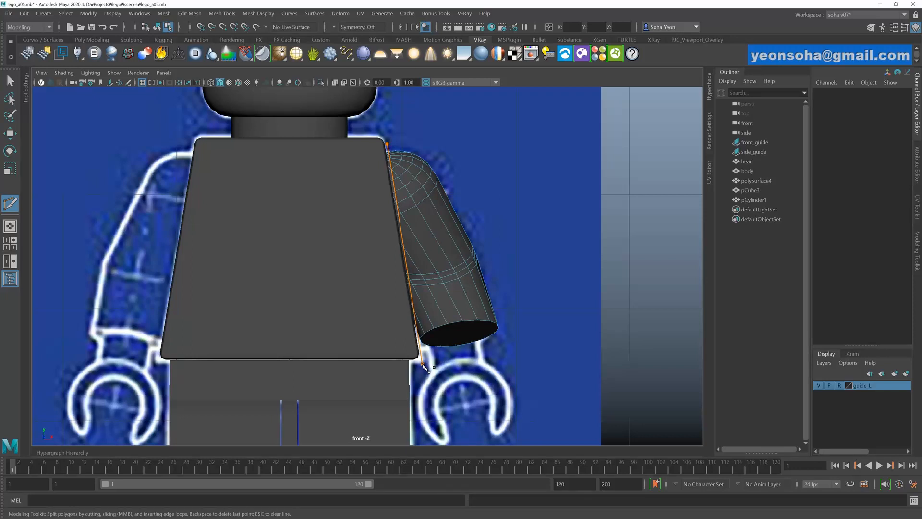
pyautogui.scroll(1, 409, 258)
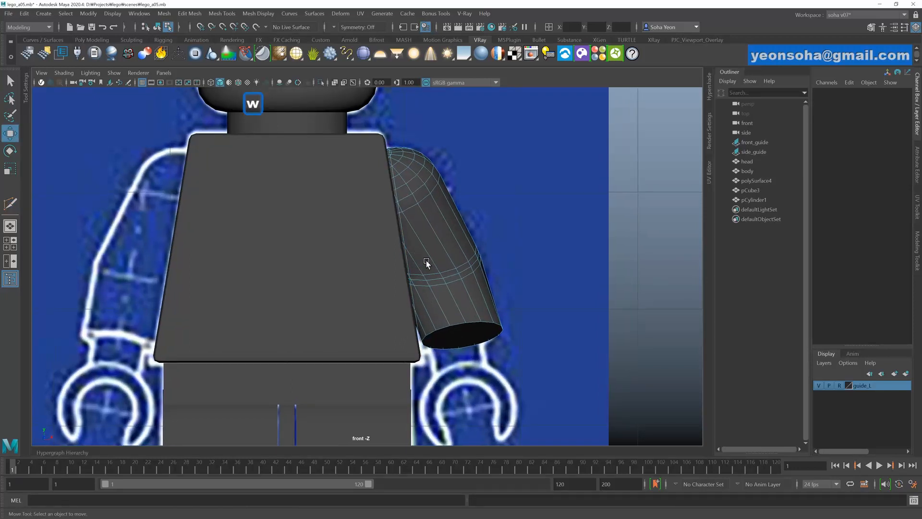
# - Try deleting the shoulder faces that lie inside the torso, selecting them in the front wireframe view
pyautogui.click(426, 261)
pyautogui.keyDown('alt'); pyautogui.moveTo(425, 261); pyautogui.dragTo(424, 219, button='middle'); pyautogui.keyUp('alt')
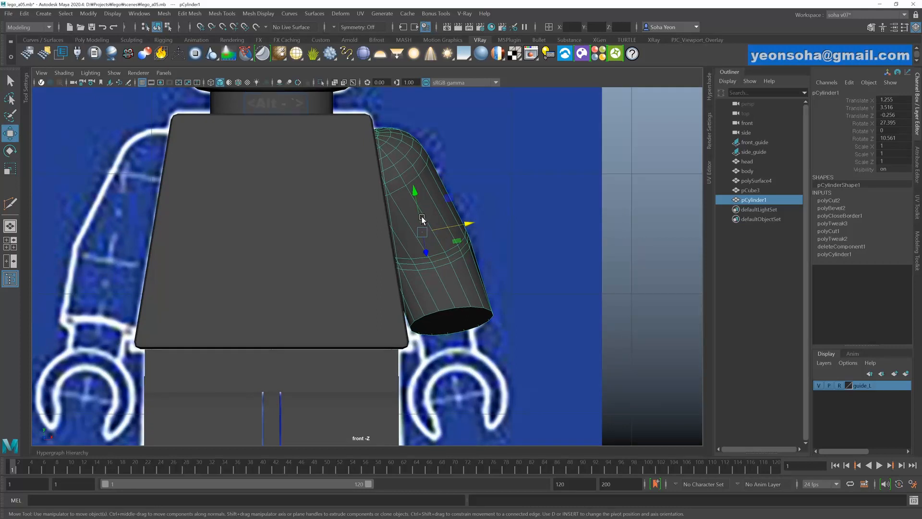
pyautogui.hotkey('alt', '3')
pyautogui.keyDown('alt'); pyautogui.moveTo(403, 176); pyautogui.dragTo(383, 200, button='middle'); pyautogui.keyUp('alt')
pyautogui.press('4')
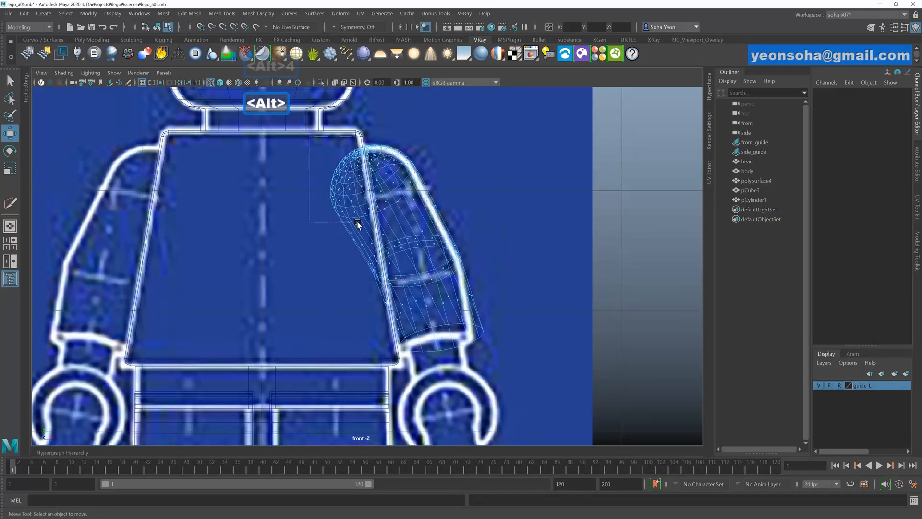
pyautogui.moveTo(358, 224); pyautogui.dragTo(362, 228)
pyautogui.hotkey('ctrl', '`')
pyautogui.scroll(2, 384, 249)
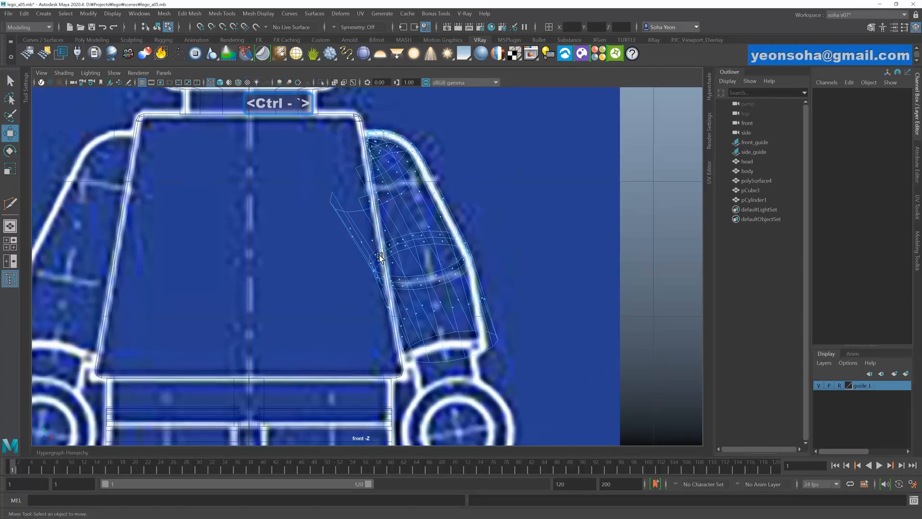
pyautogui.scroll(2, 379, 255)
pyautogui.keyDown('alt'); pyautogui.moveTo(390, 252); pyautogui.dragTo(400, 299, button='middle'); pyautogui.keyUp('alt')
pyautogui.keyDown('alt'); pyautogui.moveTo(400, 300); pyautogui.dragTo(407, 301, button='right'); pyautogui.keyUp('alt')
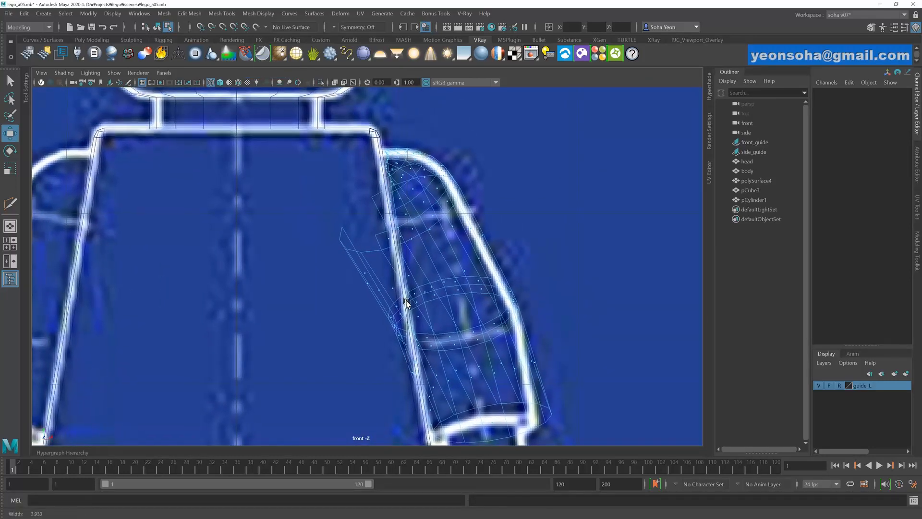
# - Undo the face deletion and the slice along the torso's side
pyautogui.hotkey('ctrl', 'z')
pyautogui.hotkey('ctrl', 'z')
pyautogui.hotkey('ctrl', 'z')
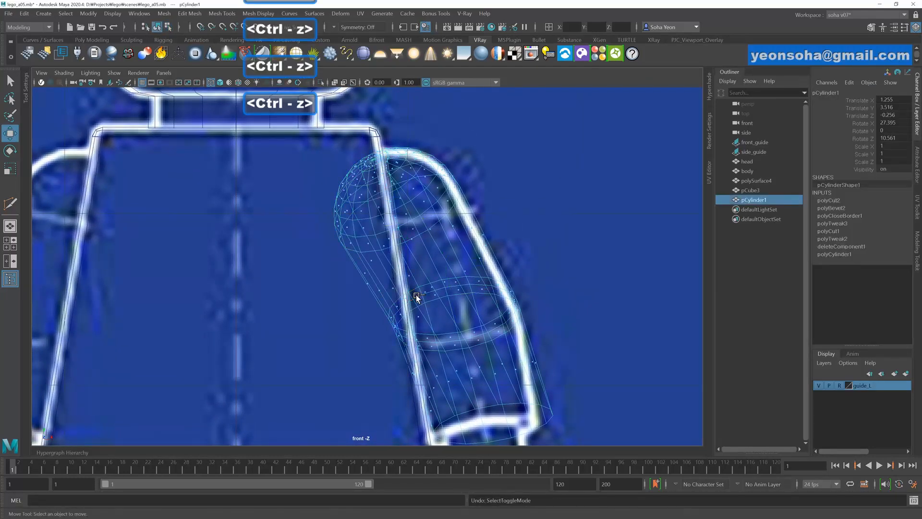
pyautogui.hotkey('ctrl', 'z')
pyautogui.hotkey('ctrl', 'z')
pyautogui.hotkey('ctrl', 'z')
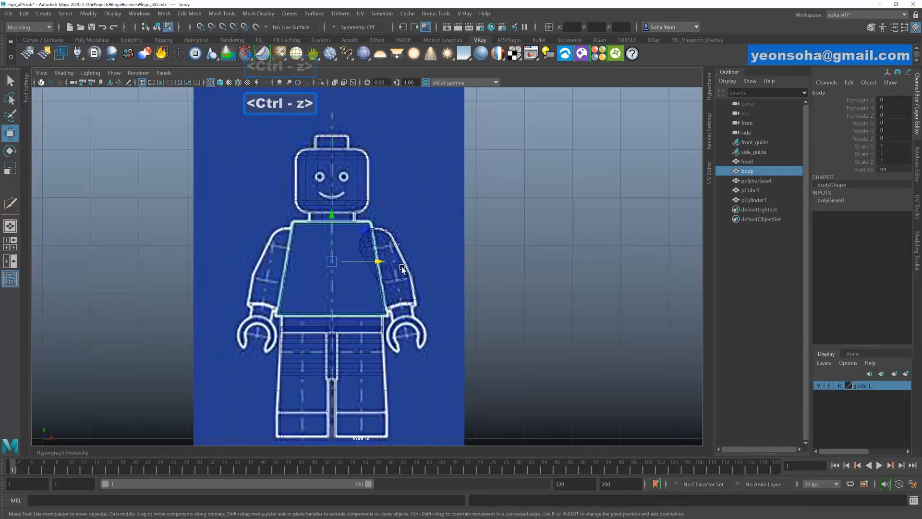
pyautogui.scroll(6, 402, 267)
pyautogui.keyDown('alt'); pyautogui.moveTo(399, 214); pyautogui.dragTo(490, 233, button='right'); pyautogui.keyUp('alt')
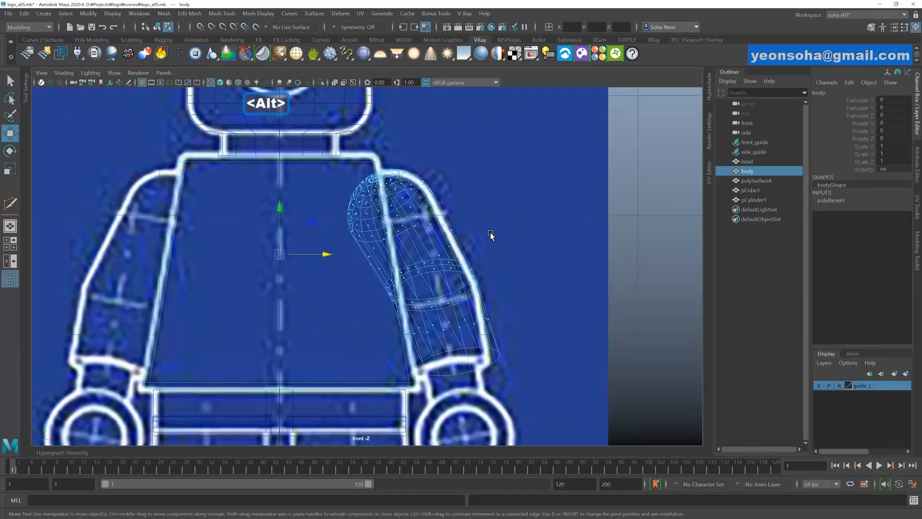
# - Duplicate the torso in the shaded front view and scale the copy uniformly to about 1.031
pyautogui.click(455, 238)
pyautogui.press('5')
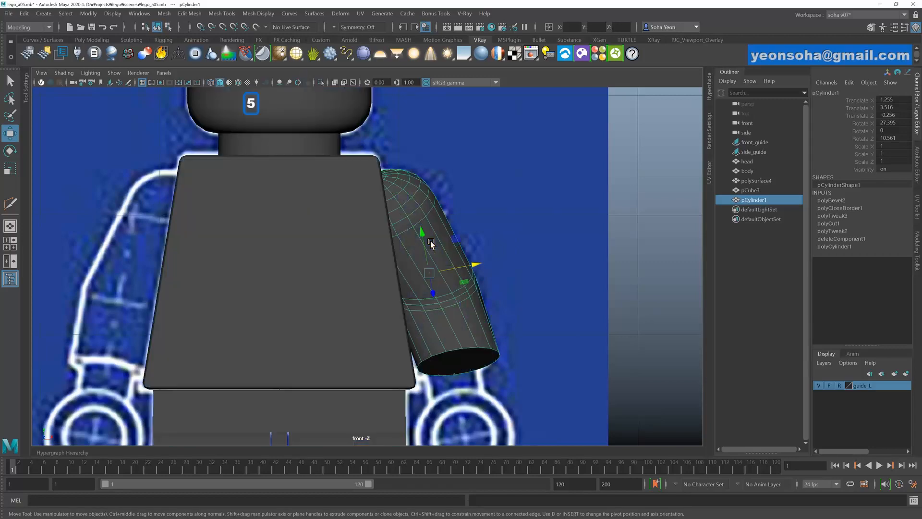
pyautogui.click(300, 247)
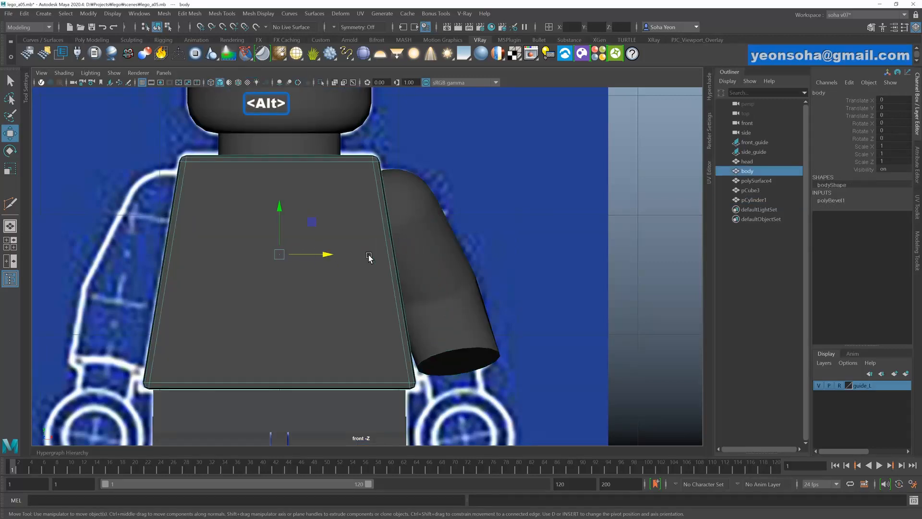
pyautogui.keyDown('alt'); pyautogui.moveTo(369, 257); pyautogui.dragTo(331, 272, button='right'); pyautogui.keyUp('alt')
pyautogui.hotkey('ctrl', 'd')
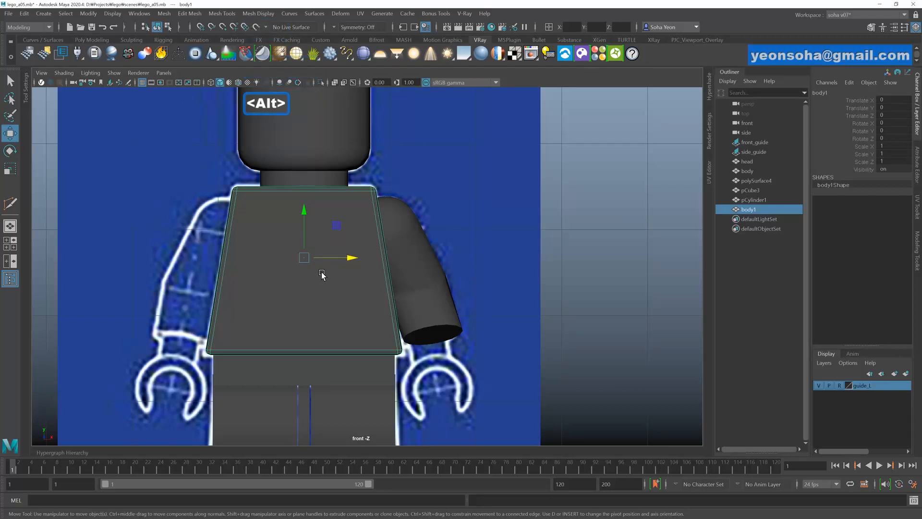
pyautogui.press('r')
pyautogui.moveTo(304, 257); pyautogui.dragTo(310, 260)
# - Subtract the enlarged torso copy from the arm with a Boolean difference and delete the resulting mesh's history
pyautogui.click(396, 227)
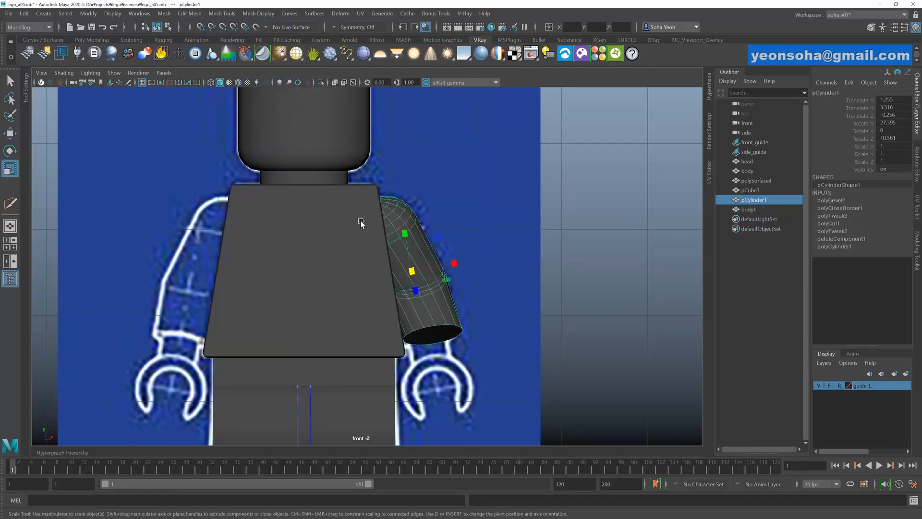
pyautogui.keyDown('shift'); pyautogui.click(361, 219); pyautogui.keyUp('shift')
pyautogui.hotkey('alt', 'o')
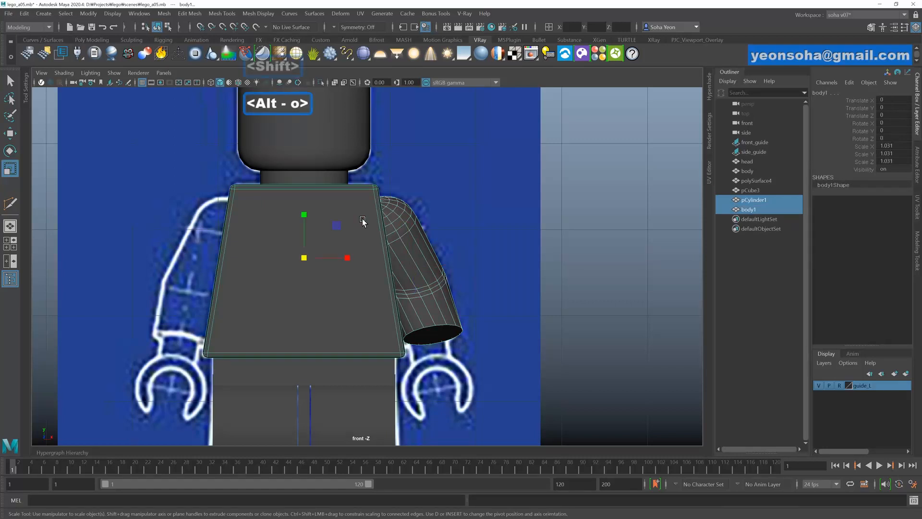
pyautogui.keyDown('alt'); pyautogui.moveTo(388, 226); pyautogui.dragTo(494, 282, button='right'); pyautogui.keyUp('alt')
pyautogui.hotkey('alt', 'shift', 'q')
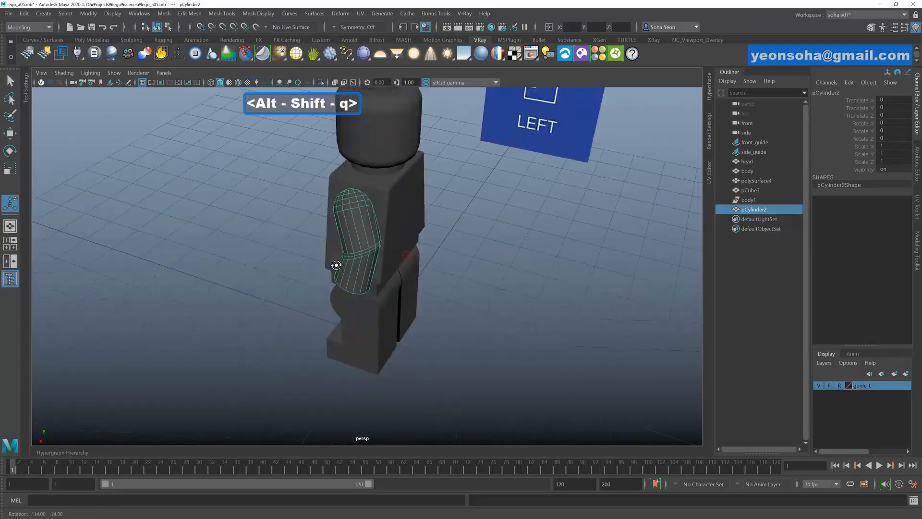
# - Isolate the trimmed arm and examine the mesh along the cut side of its shoulder
pyautogui.click(457, 249)
pyautogui.keyDown('alt'); pyautogui.moveTo(457, 250); pyautogui.dragTo(425, 283); pyautogui.keyUp('alt')
pyautogui.click(394, 240)
pyautogui.keyDown('alt'); pyautogui.moveTo(394, 241); pyautogui.dragTo(364, 319); pyautogui.keyUp('alt')
pyautogui.hotkey('alt', 'shift', 'a')
pyautogui.click(395, 264)
pyautogui.keyDown('alt'); pyautogui.moveTo(364, 319); pyautogui.dragTo(368, 295, button='middle'); pyautogui.keyUp('alt')
pyautogui.keyDown('alt'); pyautogui.moveTo(368, 295); pyautogui.dragTo(434, 292, button='right'); pyautogui.keyUp('alt')
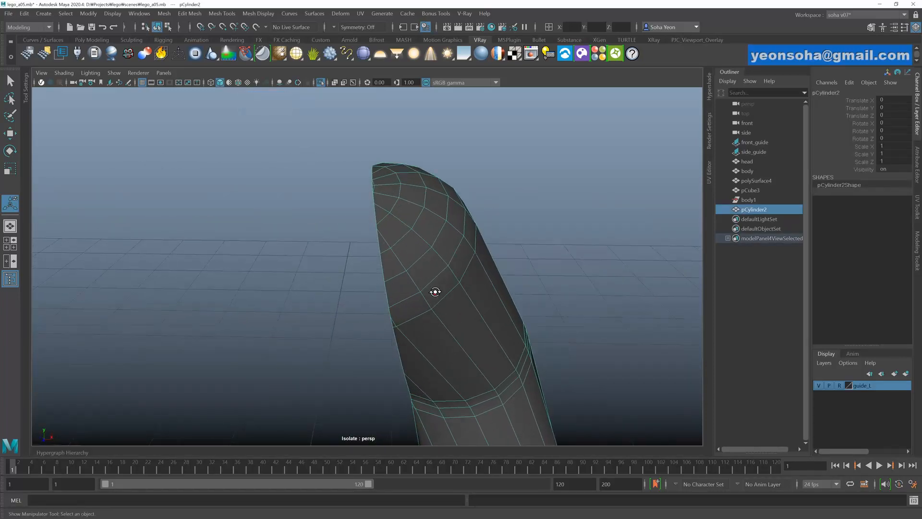
pyautogui.keyDown('alt'); pyautogui.moveTo(435, 293); pyautogui.dragTo(437, 316); pyautogui.keyUp('alt')
# - Cut a new line of edges across the shoulder faces, roughly parallel to the trimmed border, with the Multi-Cut tool
pyautogui.hotkey('alt', 's')
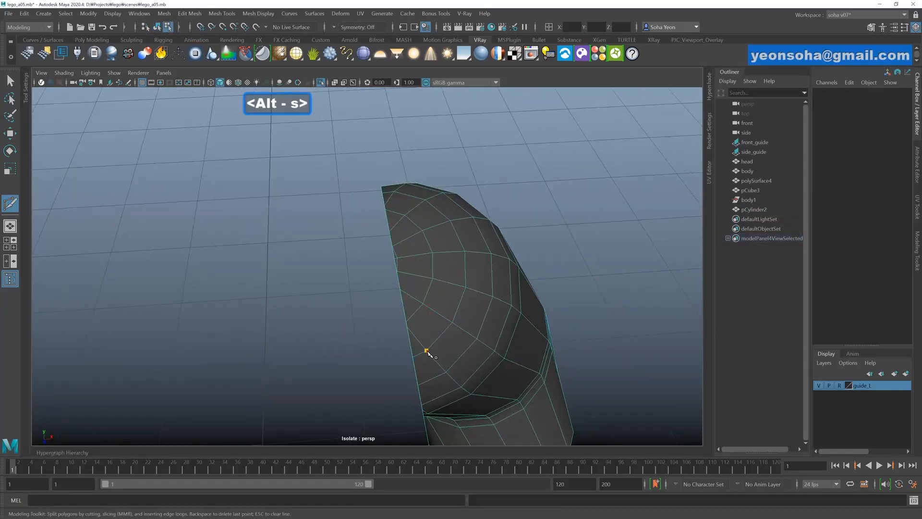
pyautogui.keyDown('alt'); pyautogui.moveTo(411, 236); pyautogui.dragTo(453, 258); pyautogui.keyUp('alt')
pyautogui.press('w')
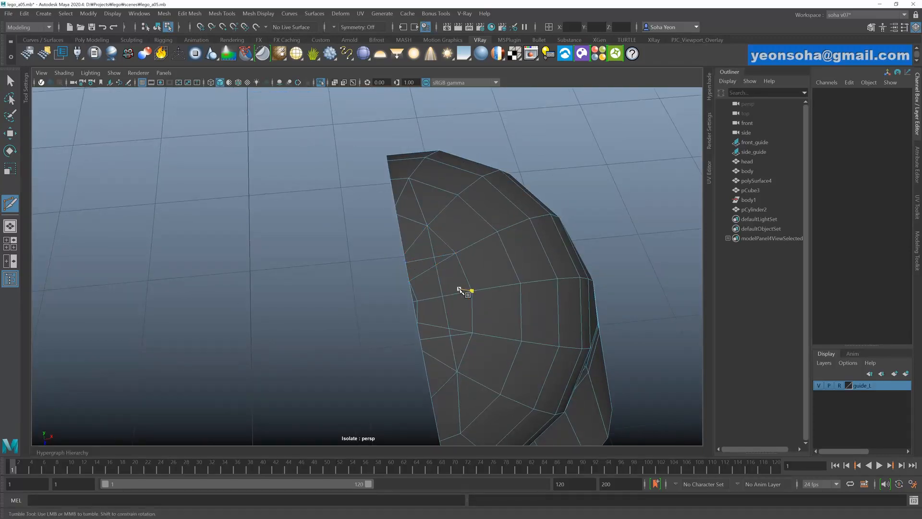
pyautogui.keyDown('alt'); pyautogui.moveTo(459, 289); pyautogui.dragTo(459, 284); pyautogui.keyUp('alt')
# - Delete the first stray edges between the new edge line and the trimmed border on the shoulder's front side
pyautogui.press('w')
pyautogui.hotkey('alt', '2')
pyautogui.click(420, 301)
pyautogui.hotkey('alt', 'q')
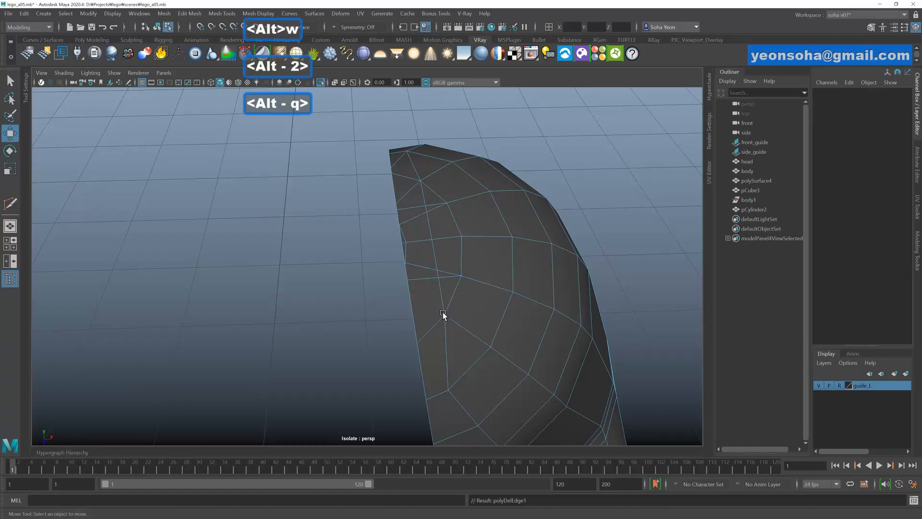
pyautogui.keyDown('alt'); pyautogui.moveTo(443, 314); pyautogui.dragTo(428, 309); pyautogui.keyUp('alt')
pyautogui.click(410, 279)
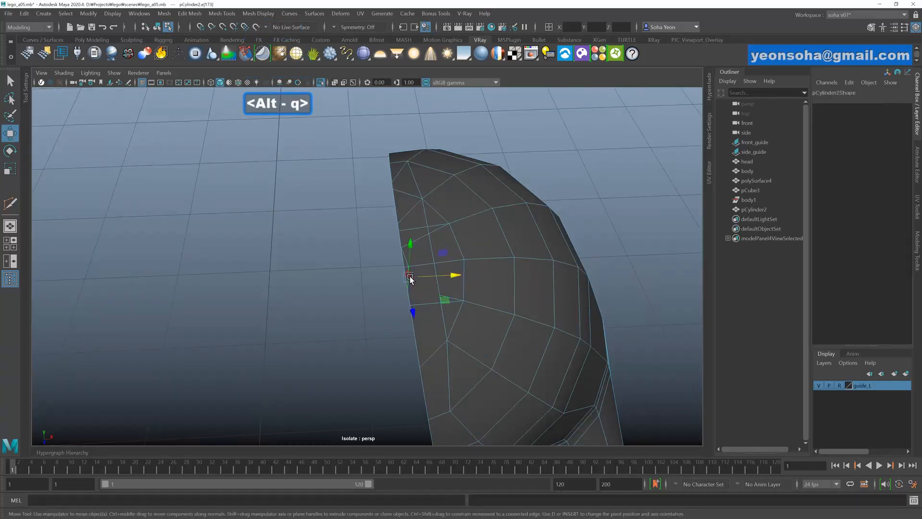
pyautogui.hotkey('alt', 'q')
# - Delete the short leftover diagonal edges that cross the new edge line midway along the shoulder
pyautogui.keyDown('alt'); pyautogui.moveTo(411, 279); pyautogui.dragTo(534, 307); pyautogui.keyUp('alt')
pyautogui.scroll(5, 465, 299)
pyautogui.click(447, 301)
pyautogui.hotkey('alt', 'q')
pyautogui.keyDown('alt'); pyautogui.moveTo(534, 307); pyautogui.dragTo(492, 291, button='right'); pyautogui.keyUp('alt')
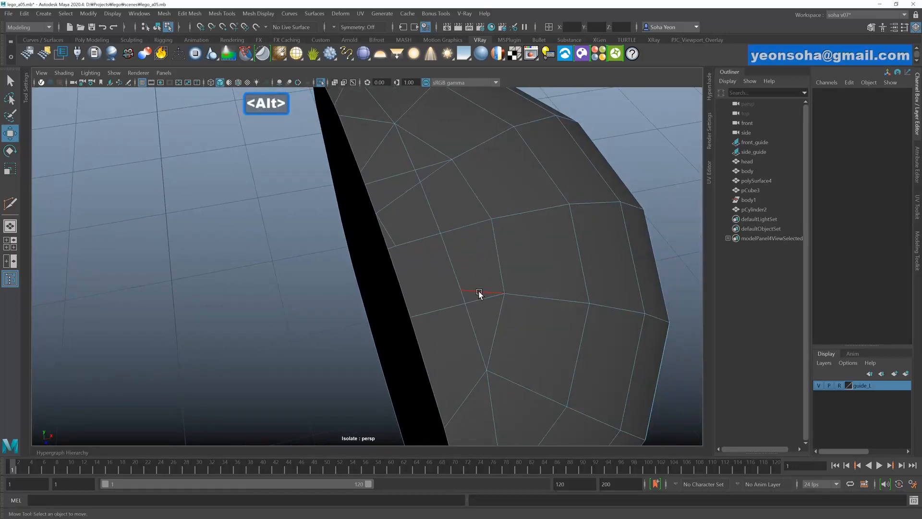
pyautogui.hotkey('alt', 'q')
pyautogui.keyDown('alt'); pyautogui.moveTo(459, 260); pyautogui.dragTo(441, 292); pyautogui.keyUp('alt')
pyautogui.click(402, 277)
pyautogui.hotkey('alt', 'q')
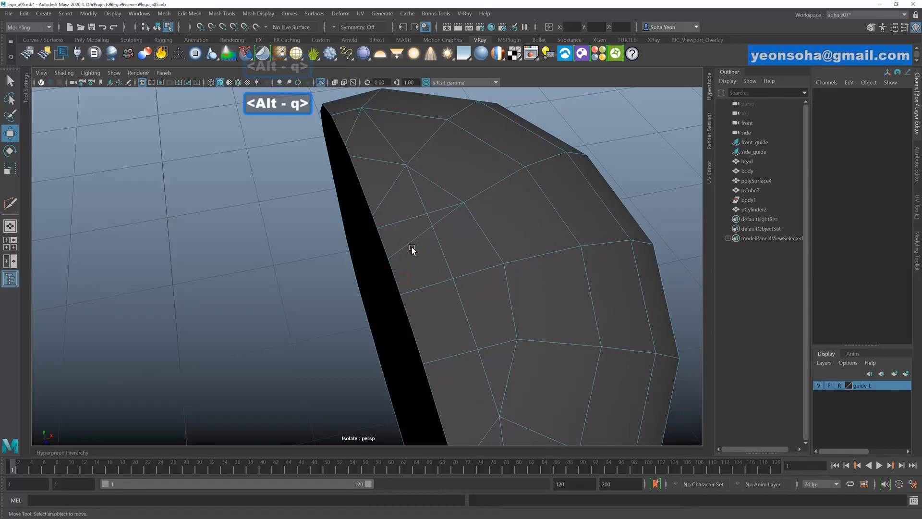
# - Delete the remaining redundant diagonals near the top of the shoulder so the border strip is mostly quads
pyautogui.click(415, 241)
pyautogui.hotkey('alt', 'q')
pyautogui.click(445, 215)
pyautogui.hotkey('alt', 'q')
pyautogui.keyDown('alt'); pyautogui.moveTo(449, 235); pyautogui.dragTo(455, 282, button='middle'); pyautogui.keyUp('alt')
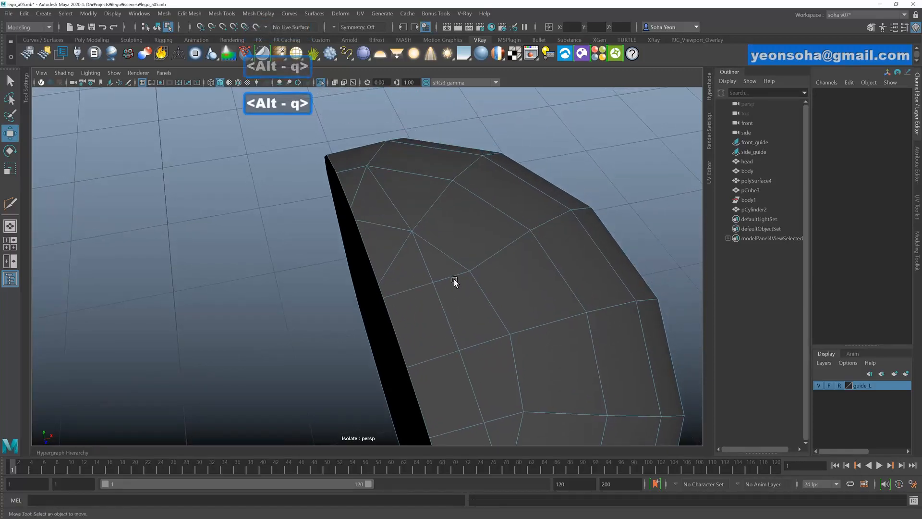
pyautogui.click(392, 260)
pyautogui.hotkey('alt', 'q')
# - Cut a straight edge from the inner corner vertex to the trimmed border on the other side of the shoulder
pyautogui.moveTo(457, 315)
pyautogui.keyDown('alt'); pyautogui.mouseDown()
pyautogui.moveTo(494, 318)
pyautogui.moveTo(495, 293)
pyautogui.moveTo(430, 325)
pyautogui.moveTo(448, 324)
pyautogui.moveTo(446, 305)
pyautogui.mouseUp(); pyautogui.keyUp('alt')
pyautogui.keyDown('alt'); pyautogui.moveTo(446, 304); pyautogui.dragTo(469, 312, button='right'); pyautogui.keyUp('alt')
pyautogui.keyDown('alt'); pyautogui.moveTo(451, 308); pyautogui.dragTo(444, 302, button='middle'); pyautogui.keyUp('alt')
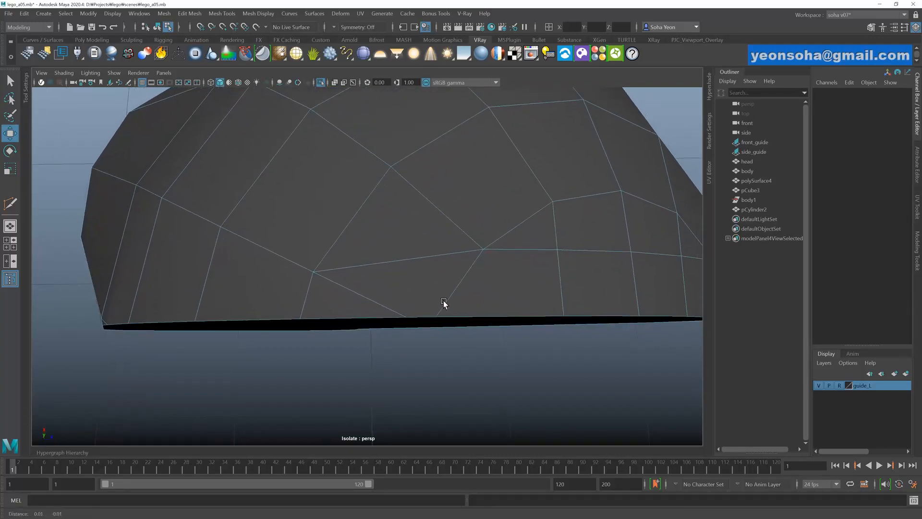
pyautogui.hotkey('alt', 's')
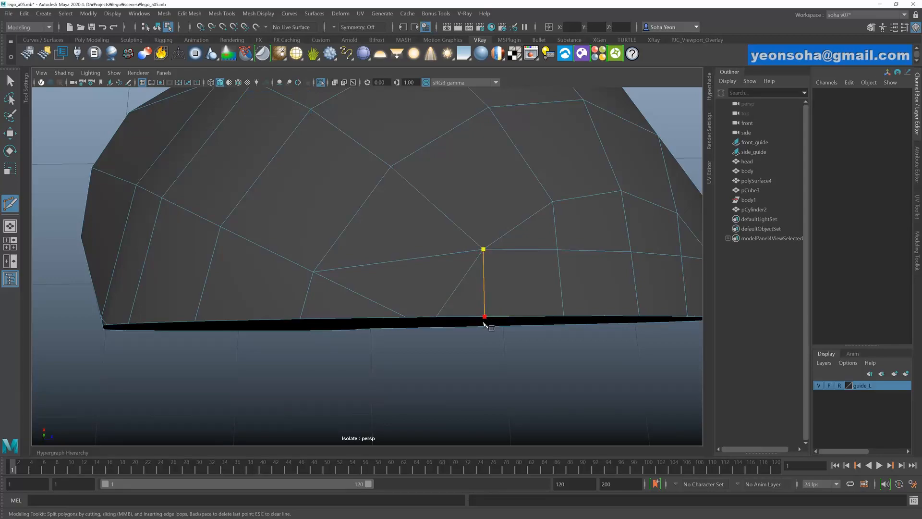
pyautogui.keyDown('alt'); pyautogui.moveTo(492, 296); pyautogui.dragTo(451, 290, button='right'); pyautogui.keyUp('alt')
pyautogui.hotkey('alt', '`')
# - Cut an edge from the same corner vertex to the neighbouring border vertex and delete the redundant edge between the two cuts
pyautogui.keyDown('alt'); pyautogui.moveTo(450, 290); pyautogui.dragTo(433, 281); pyautogui.keyUp('alt')
pyautogui.keyDown('alt'); pyautogui.moveTo(424, 271); pyautogui.dragTo(456, 243, button='right'); pyautogui.keyUp('alt')
pyautogui.hotkey('alt', 's')
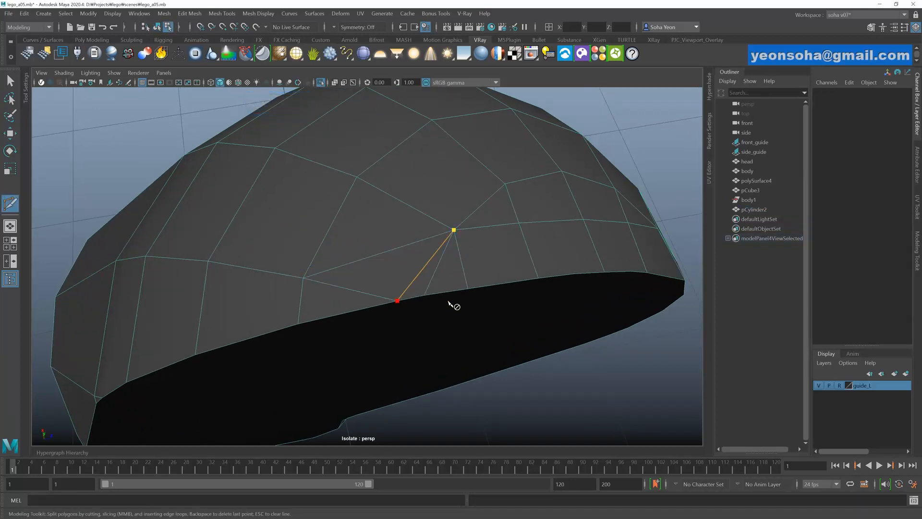
pyautogui.hotkey('alt', 'q')
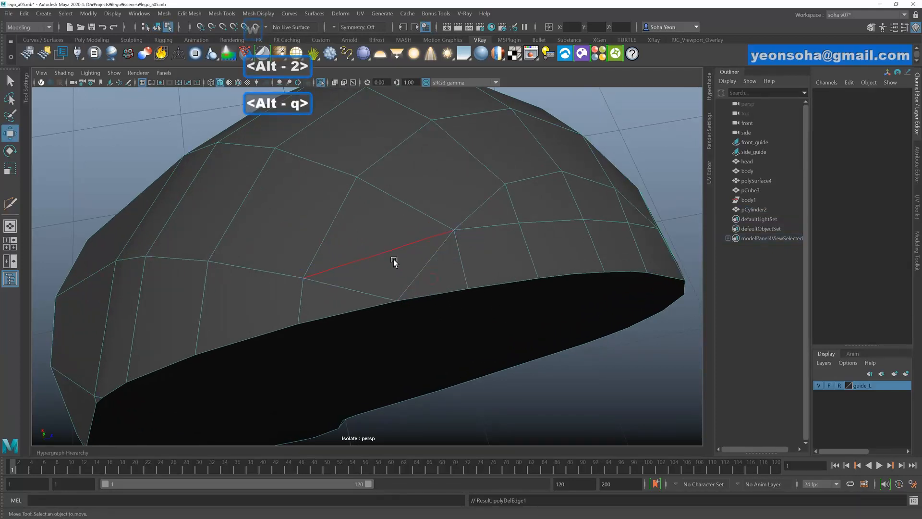
pyautogui.hotkey('alt', 'q')
# - Cut from that border vertex through the middle of the adjacent triangle's edge with the Multi-Cut tool
pyautogui.keyDown('alt'); pyautogui.moveTo(387, 255); pyautogui.dragTo(432, 288, button='right'); pyautogui.keyUp('alt')
pyautogui.keyDown('alt'); pyautogui.moveTo(432, 289); pyautogui.dragTo(403, 285); pyautogui.keyUp('alt')
pyautogui.hotkey('alt', '`')
pyautogui.hotkey('alt', 's')
pyautogui.click(408, 310)
pyautogui.keyDown('alt'); pyautogui.moveTo(404, 285); pyautogui.dragTo(426, 289, button='right'); pyautogui.keyUp('alt')
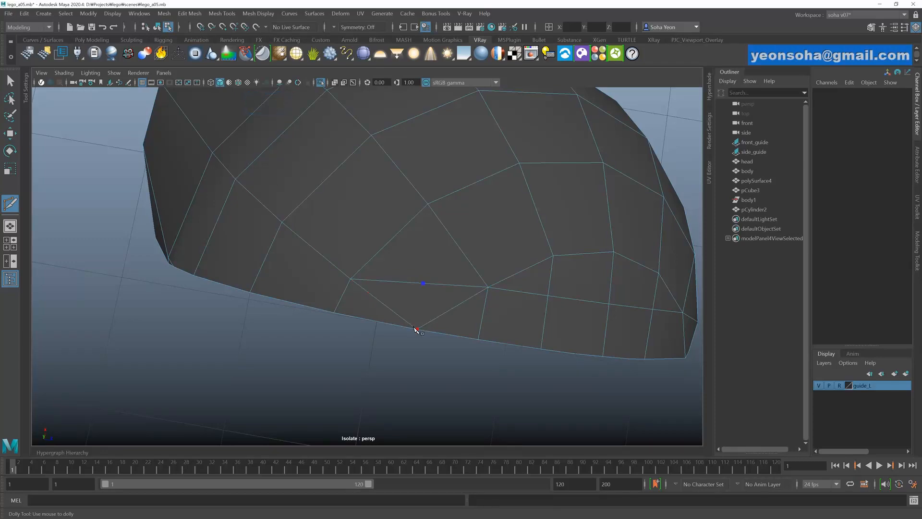
# - Raise the new vertex at the top of the shoulder slightly to round out the silhouette
pyautogui.press('w')
pyautogui.keyDown('alt'); pyautogui.moveTo(430, 326); pyautogui.dragTo(309, 240); pyautogui.keyUp('alt')
pyautogui.click(311, 268)
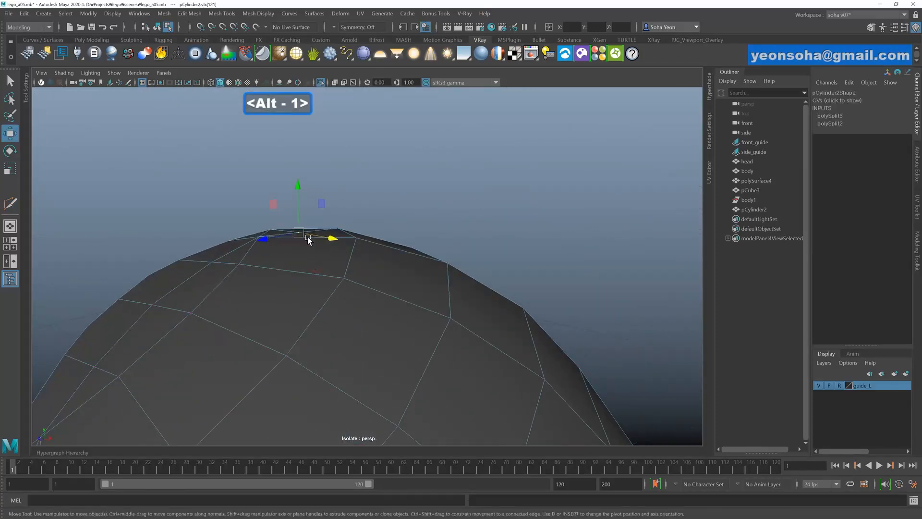
pyautogui.moveTo(297, 194); pyautogui.dragTo(410, 233)
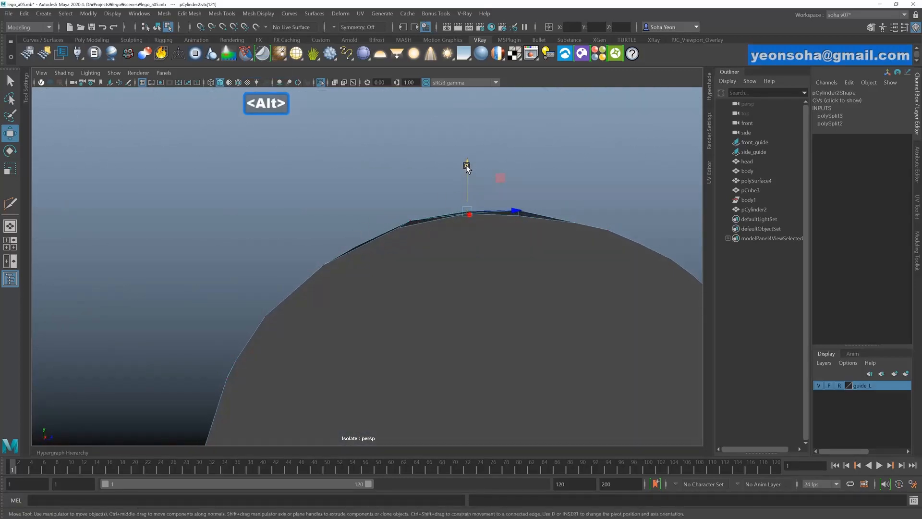
pyautogui.moveTo(466, 166); pyautogui.dragTo(467, 165)
pyautogui.keyDown('alt'); pyautogui.moveTo(446, 207); pyautogui.dragTo(432, 222); pyautogui.keyUp('alt')
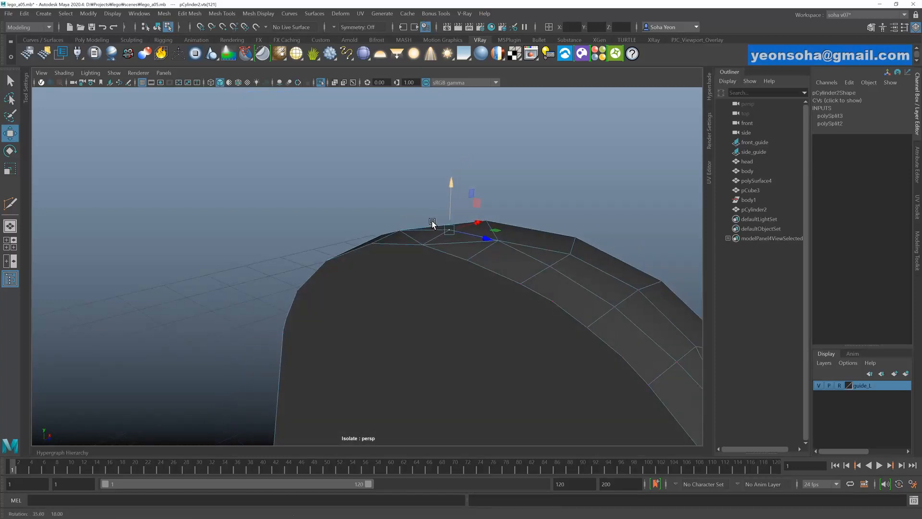
# - Delete the leftover edges around the raised vertex and return to object selection
pyautogui.hotkey('alt', 'q')
pyautogui.click(457, 243)
pyautogui.hotkey('alt', 'q')
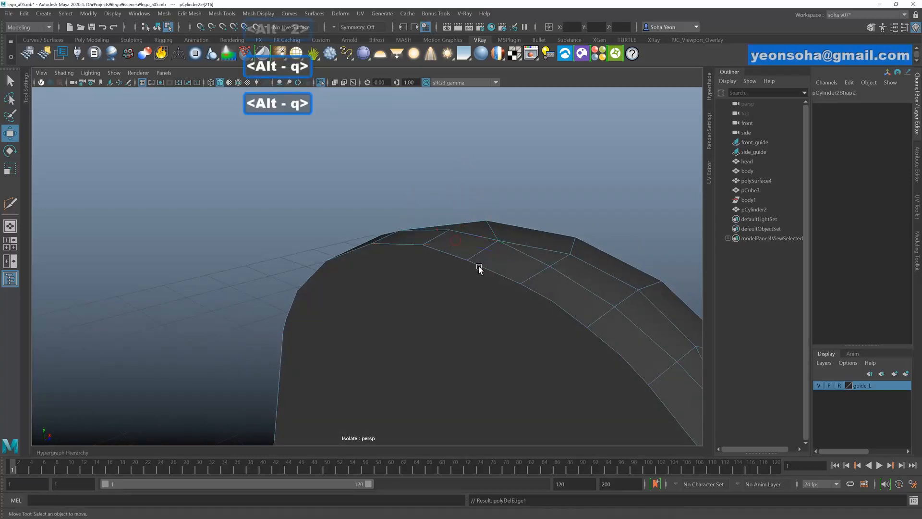
pyautogui.keyDown('alt'); pyautogui.moveTo(479, 269); pyautogui.dragTo(507, 274); pyautogui.keyUp('alt')
pyautogui.hotkey('alt', '`')
# - Cut from the front border vertex across the vertical inner edge to the far corner of the adjacent triangle
pyautogui.keyDown('alt'); pyautogui.moveTo(507, 275); pyautogui.dragTo(451, 268, button='right'); pyautogui.keyUp('alt')
pyautogui.keyDown('alt'); pyautogui.moveTo(451, 267); pyautogui.dragTo(381, 285); pyautogui.keyUp('alt')
pyautogui.keyDown('alt'); pyautogui.moveTo(381, 282); pyautogui.dragTo(412, 293, button='right'); pyautogui.keyUp('alt')
pyautogui.keyDown('alt'); pyautogui.moveTo(411, 292); pyautogui.dragTo(439, 281, button='middle'); pyautogui.keyUp('alt')
pyautogui.keyDown('alt'); pyautogui.moveTo(439, 281); pyautogui.dragTo(450, 294, button='right'); pyautogui.keyUp('alt')
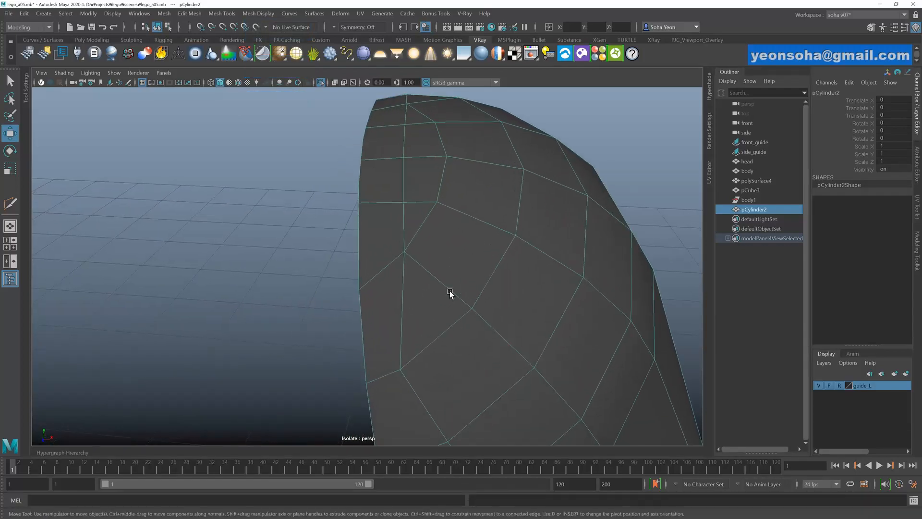
pyautogui.keyDown('alt'); pyautogui.moveTo(451, 295); pyautogui.dragTo(402, 296); pyautogui.keyUp('alt')
pyautogui.keyDown('alt'); pyautogui.moveTo(402, 297); pyautogui.dragTo(434, 298, button='right'); pyautogui.keyUp('alt')
pyautogui.keyDown('alt'); pyautogui.moveTo(435, 298); pyautogui.dragTo(411, 272, button='middle'); pyautogui.keyUp('alt')
pyautogui.keyDown('alt'); pyautogui.moveTo(410, 270); pyautogui.dragTo(377, 292); pyautogui.keyUp('alt')
pyautogui.hotkey('alt', 's')
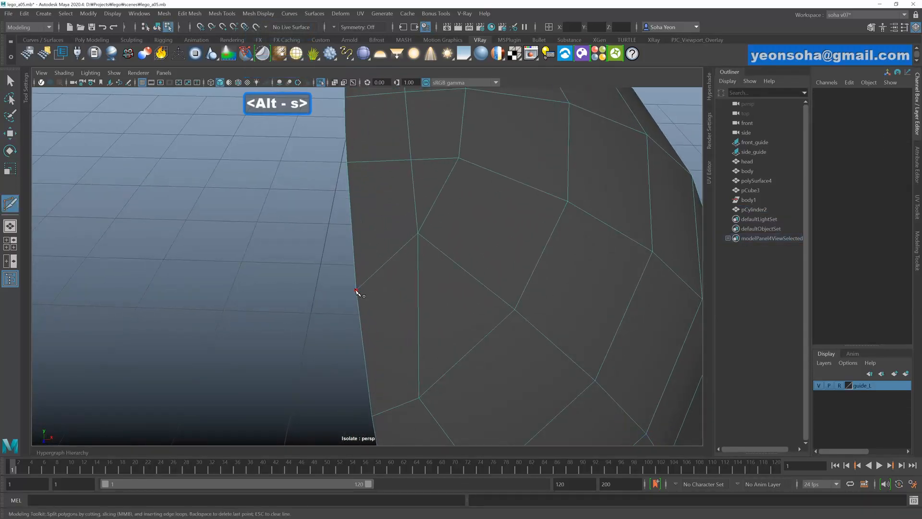
pyautogui.click(390, 290)
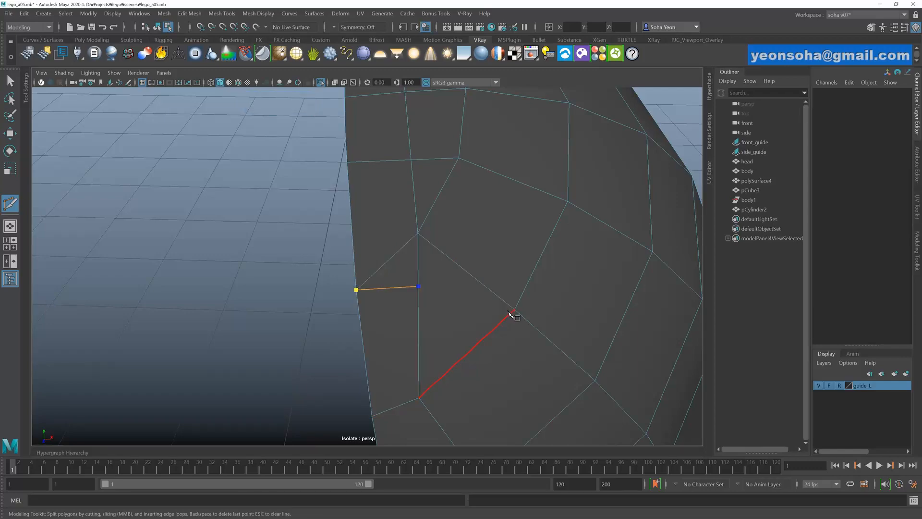
pyautogui.hotkey('alt', '2')
pyautogui.press('w')
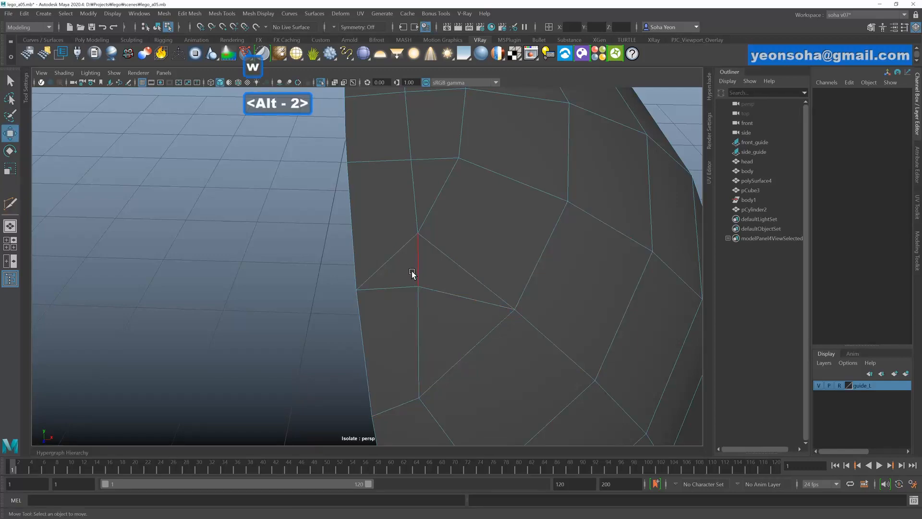
# - Push the new front vertex outward along its normal by about 0.005 to follow the shoulder's curvature
pyautogui.scroll(-3, 392, 264)
pyautogui.keyDown('alt'); pyautogui.moveTo(384, 276); pyautogui.dragTo(401, 288); pyautogui.keyUp('alt')
pyautogui.click(355, 281)
pyautogui.press('f')
pyautogui.hotkey('alt', 'z')
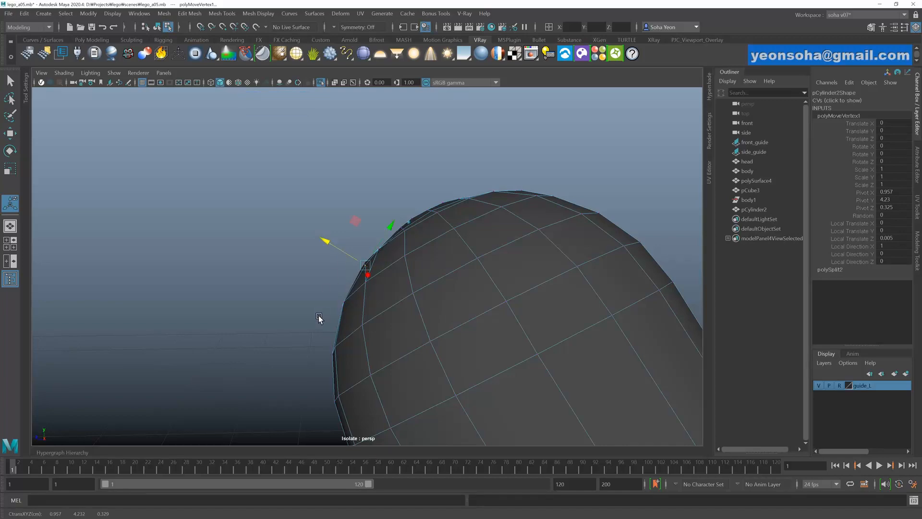
pyautogui.keyDown('alt'); pyautogui.moveTo(398, 274); pyautogui.dragTo(395, 231); pyautogui.keyUp('alt')
pyautogui.hotkey('alt', 'z')
pyautogui.hotkey('alt', 'z')
# - Delete the redundant edges that meet above the new front cut
pyautogui.hotkey('alt', '`')
pyautogui.hotkey('alt', '2')
pyautogui.press('w')
pyautogui.click(356, 258)
pyautogui.hotkey('alt', 'q')
pyautogui.hotkey('alt', 'q')
pyautogui.hotkey('alt', 'q')
# - Cut an edge down the front shoulder face to the crossing edge and slide its new lower vertex along the surface
pyautogui.hotkey('alt', 's')
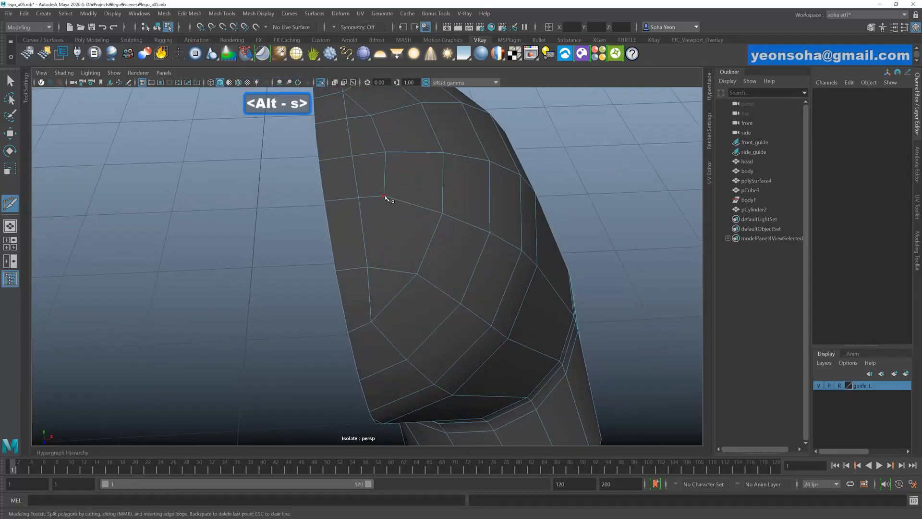
pyautogui.click(389, 268)
pyautogui.press('w')
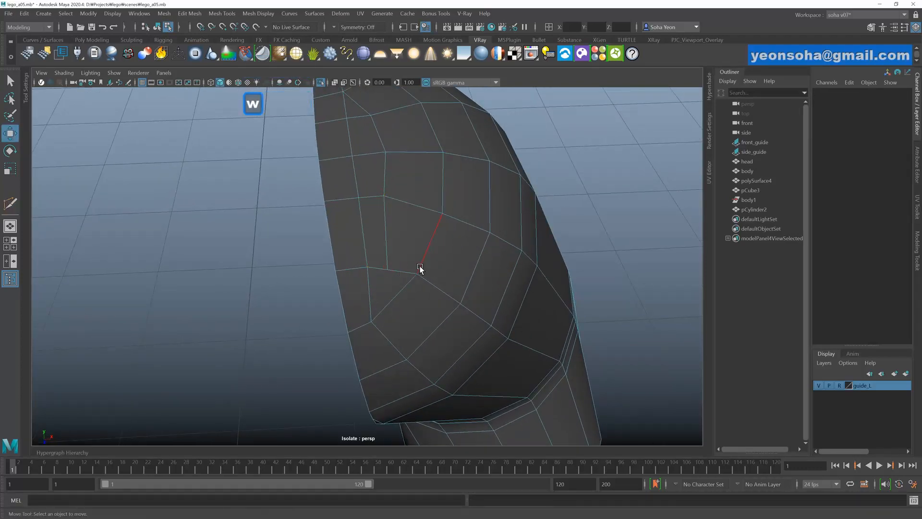
pyautogui.keyDown('alt'); pyautogui.moveTo(422, 267); pyautogui.dragTo(366, 270); pyautogui.keyUp('alt')
pyautogui.click(390, 269)
pyautogui.keyDown('alt'); pyautogui.moveTo(367, 269); pyautogui.dragTo(424, 286, button='right'); pyautogui.keyUp('alt')
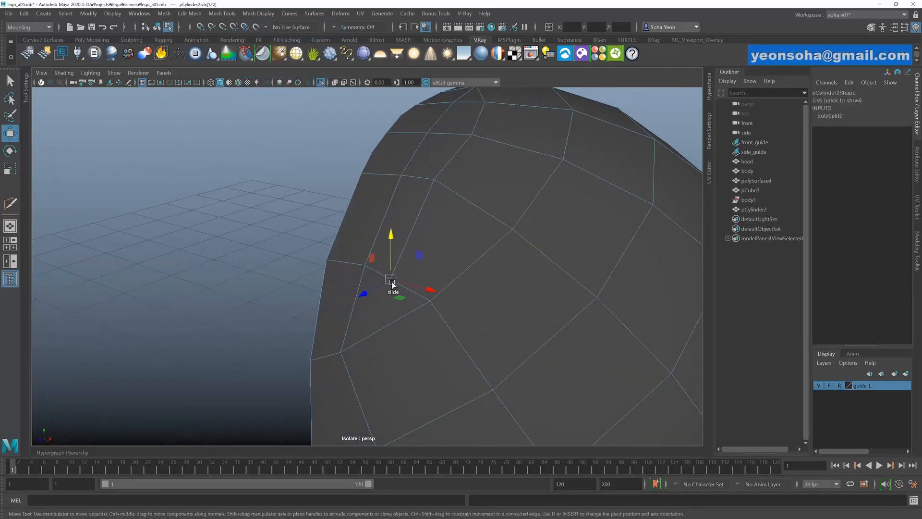
pyautogui.keyDown('ctrl'); pyautogui.keyDown('shift'); pyautogui.moveTo(390, 282); pyautogui.dragTo(401, 266); pyautogui.keyUp('shift'); pyautogui.keyUp('ctrl')
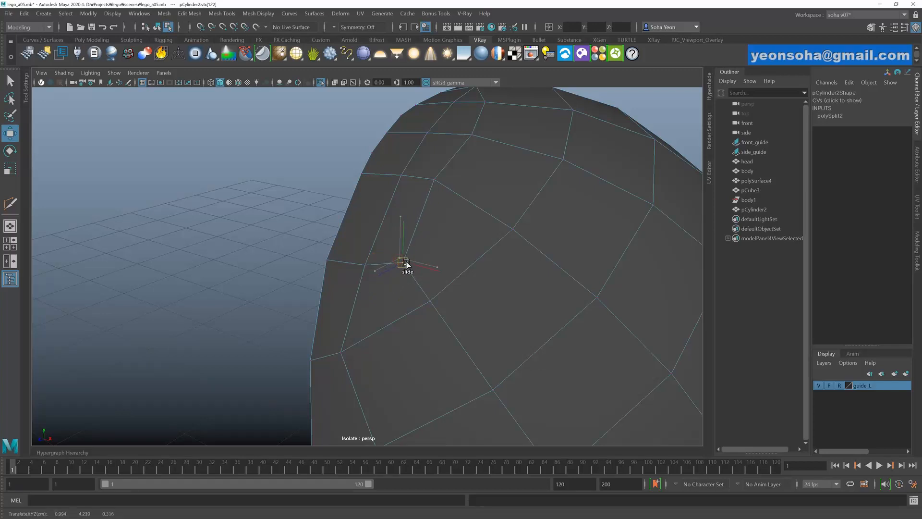
# - Slide the neighbouring vertices of the inner edge row away from the border to even out the quad spacing
pyautogui.keyDown('ctrl'); pyautogui.keyDown('shift'); pyautogui.click(435, 180); pyautogui.keyUp('shift'); pyautogui.keyUp('ctrl')
pyautogui.keyDown('ctrl'); pyautogui.keyDown('shift'); pyautogui.moveTo(449, 184); pyautogui.dragTo(452, 187); pyautogui.keyUp('shift'); pyautogui.keyUp('ctrl')
pyautogui.keyDown('alt'); pyautogui.moveTo(447, 239); pyautogui.dragTo(362, 275); pyautogui.keyUp('alt')
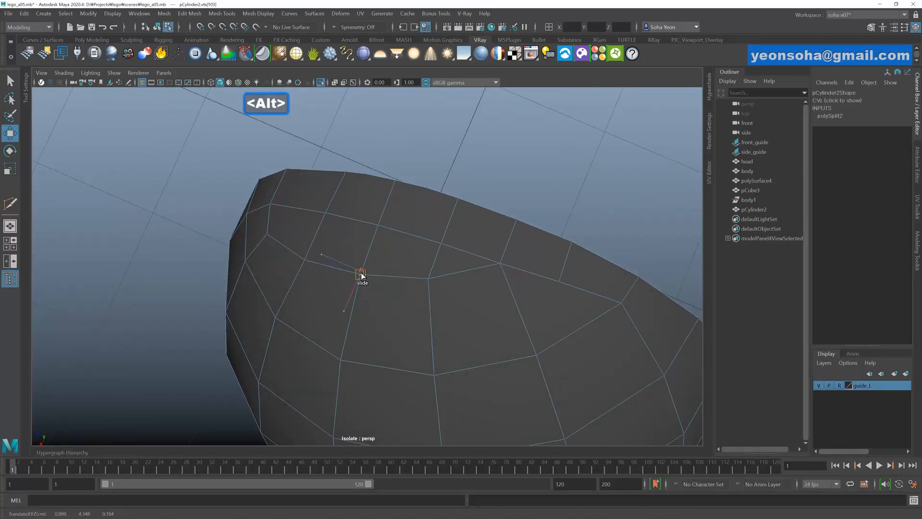
pyautogui.click(428, 281)
pyautogui.keyDown('ctrl'); pyautogui.keyDown('shift'); pyautogui.moveTo(428, 288); pyautogui.dragTo(429, 299); pyautogui.keyUp('shift'); pyautogui.keyUp('ctrl')
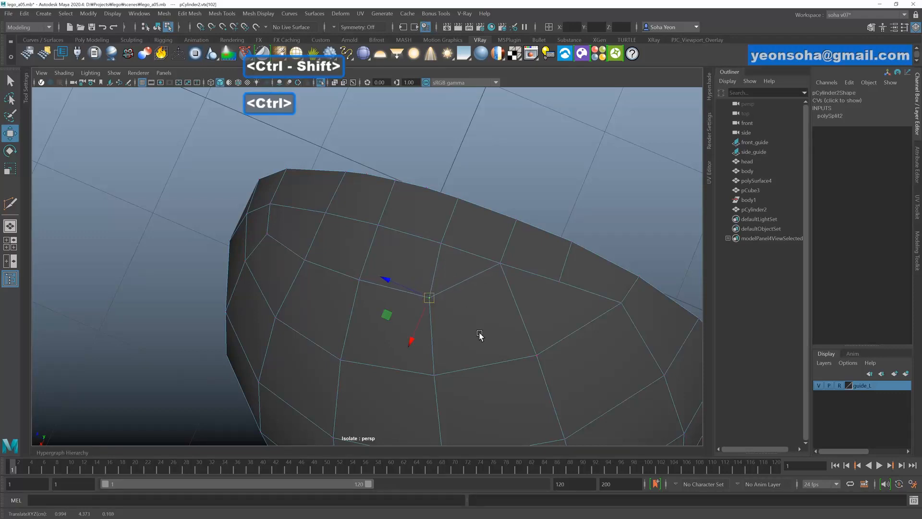
# - Cut an edge from the front shoulder vertex across the long crossing edge to the neighbouring vertex on the inner border row
pyautogui.keyDown('alt'); pyautogui.moveTo(479, 335); pyautogui.dragTo(417, 293); pyautogui.keyUp('alt')
pyautogui.hotkey('alt', 's')
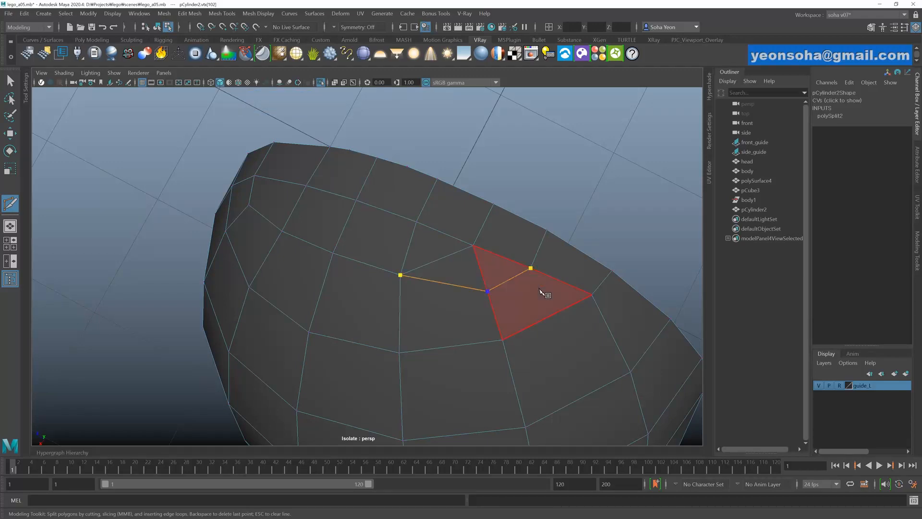
pyautogui.press('w')
# - Slide the shoulder vertices around the new cut along the surface to even out the quads, and delete the leftover diagonal edge
pyautogui.keyDown('alt'); pyautogui.moveTo(476, 290); pyautogui.dragTo(410, 254); pyautogui.keyUp('alt')
pyautogui.click(383, 256)
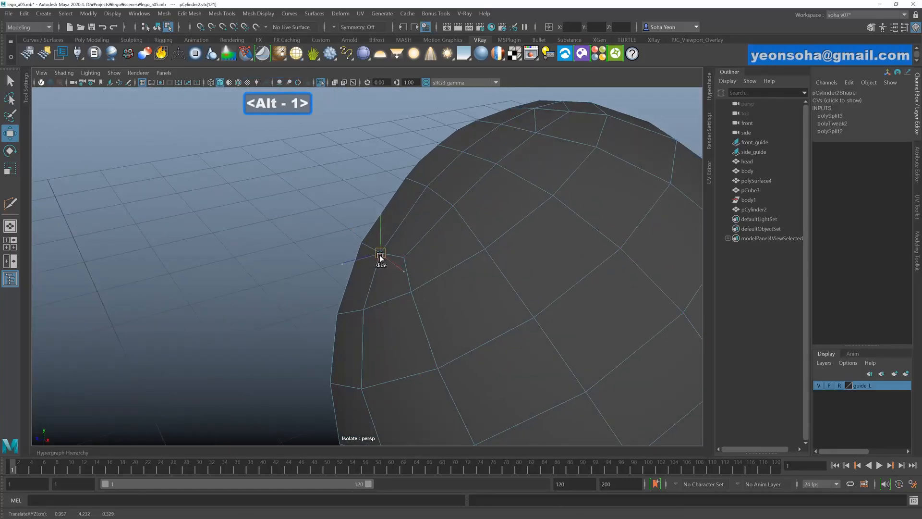
pyautogui.click(364, 247)
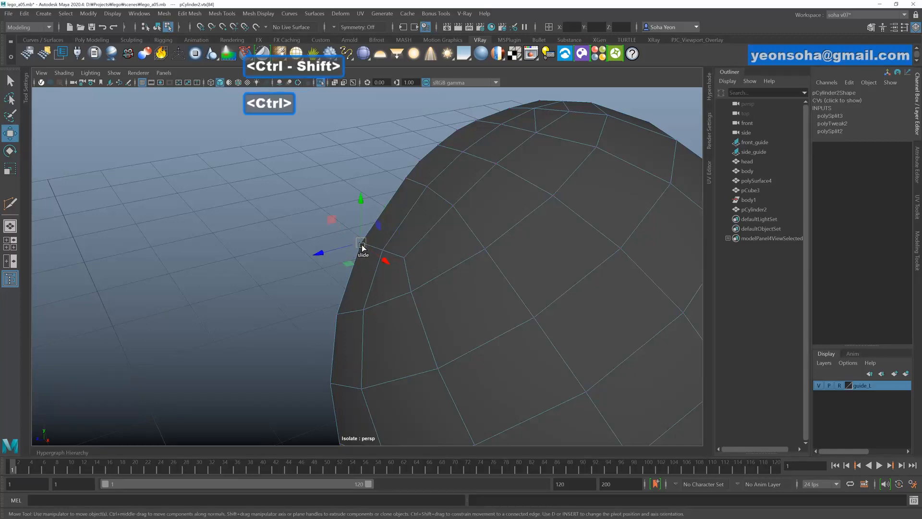
pyautogui.keyDown('alt'); pyautogui.moveTo(441, 254); pyautogui.dragTo(511, 202); pyautogui.keyUp('alt')
pyautogui.keyDown('ctrl'); pyautogui.keyDown('shift'); pyautogui.moveTo(487, 153); pyautogui.dragTo(493, 179); pyautogui.keyUp('shift'); pyautogui.keyUp('ctrl')
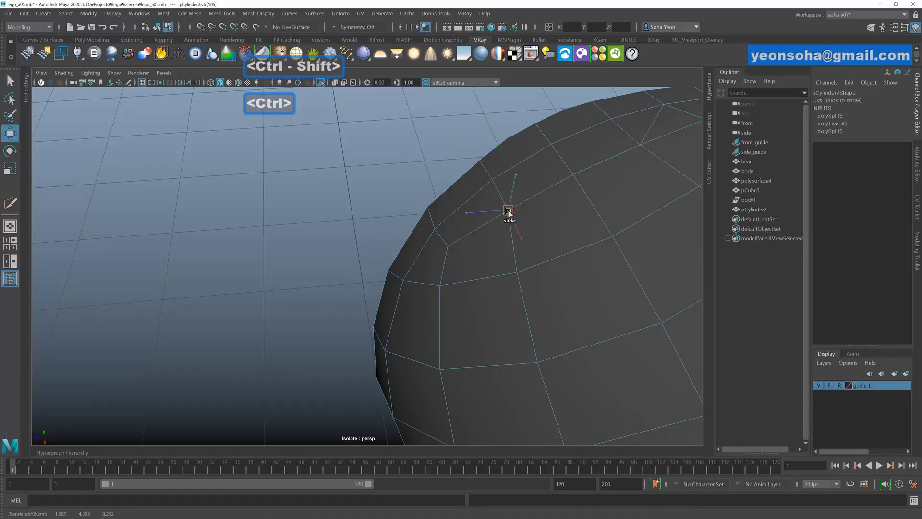
pyautogui.keyDown('ctrl'); pyautogui.keyDown('shift'); pyautogui.moveTo(510, 213); pyautogui.dragTo(506, 270); pyautogui.keyUp('shift'); pyautogui.keyUp('ctrl')
pyautogui.hotkey('alt', 'q')
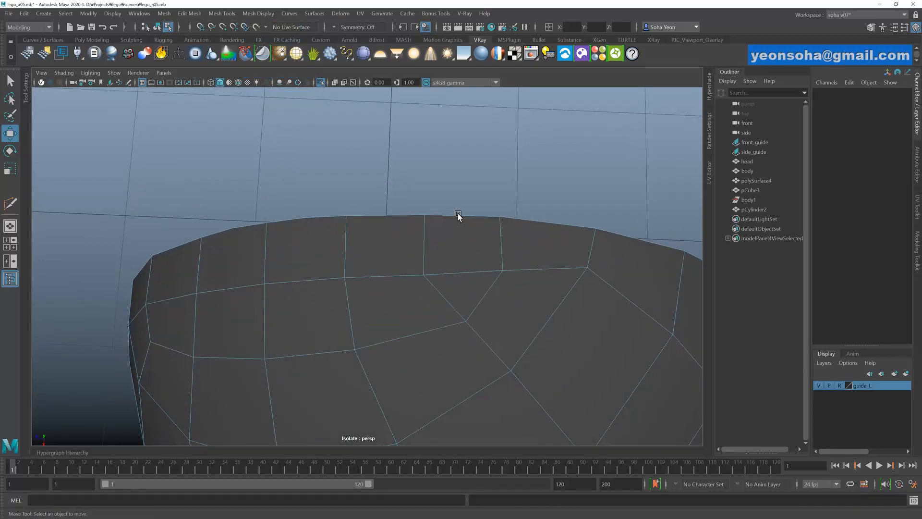
# - Cut an edge from the triangle's lower vertex through the inner row to the border, and delete the redundant edges on either side
pyautogui.keyDown('alt'); pyautogui.moveTo(457, 214); pyautogui.dragTo(469, 322); pyautogui.keyUp('alt')
pyautogui.hotkey('alt', 's')
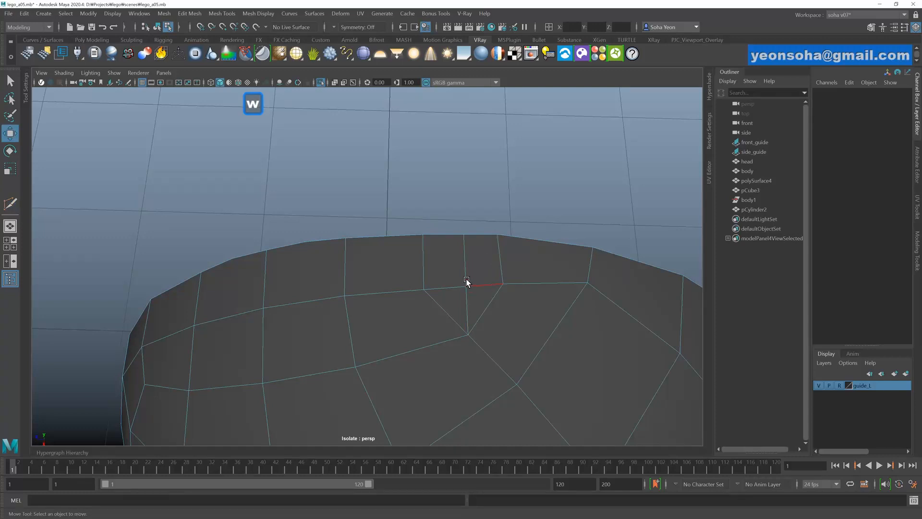
pyautogui.keyDown('alt'); pyautogui.moveTo(467, 281); pyautogui.dragTo(417, 291); pyautogui.keyUp('alt')
pyautogui.click(476, 282)
pyautogui.hotkey('alt', '2')
pyautogui.hotkey('alt', 'q')
pyautogui.click(476, 240)
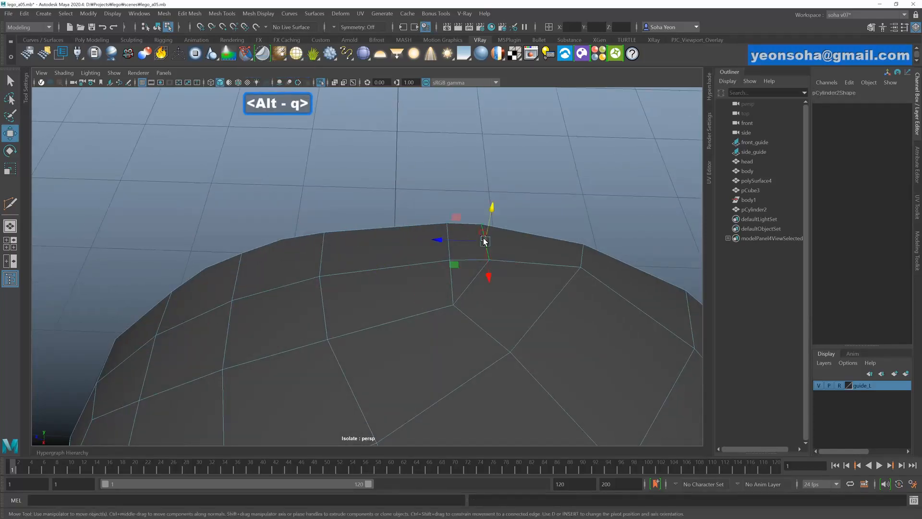
pyautogui.click(476, 278)
# - Slide the inner-row vertex beside the shoulder border away from the border to even out the surrounding quads
pyautogui.keyDown('alt'); pyautogui.moveTo(504, 278); pyautogui.dragTo(522, 283); pyautogui.keyUp('alt')
pyautogui.keyDown('alt'); pyautogui.moveTo(522, 284); pyautogui.dragTo(484, 253, button='right'); pyautogui.keyUp('alt')
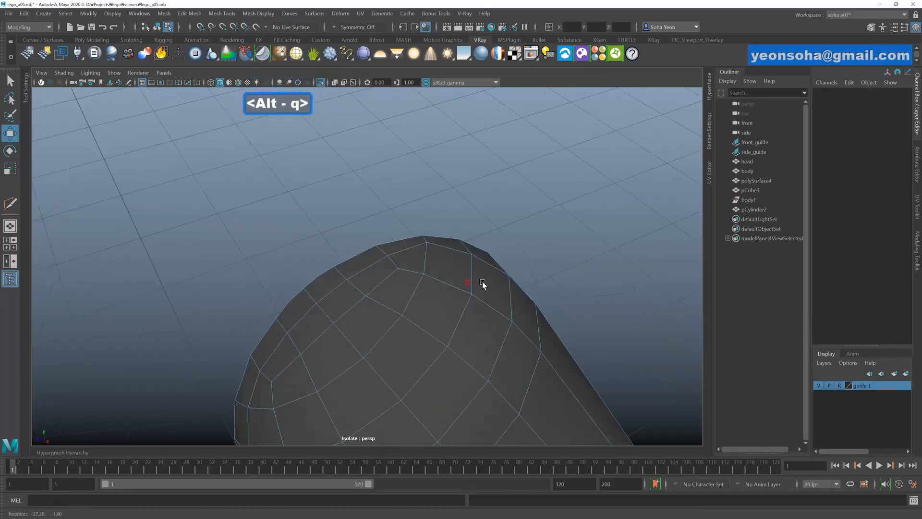
pyautogui.keyDown('alt'); pyautogui.moveTo(483, 253); pyautogui.dragTo(458, 312); pyautogui.keyUp('alt')
pyautogui.keyDown('alt'); pyautogui.moveTo(457, 312); pyautogui.dragTo(401, 286, button='right'); pyautogui.keyUp('alt')
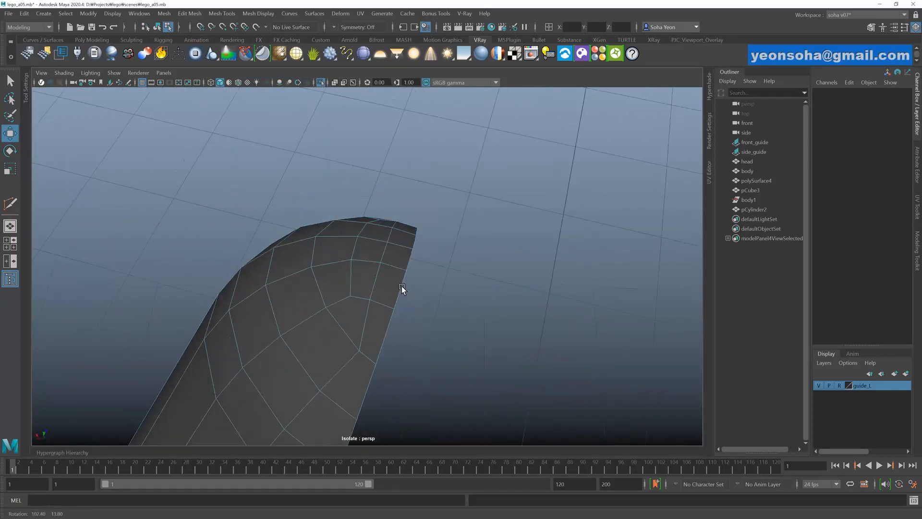
pyautogui.keyDown('alt'); pyautogui.moveTo(402, 286); pyautogui.dragTo(427, 254); pyautogui.keyUp('alt')
pyautogui.keyDown('alt'); pyautogui.moveTo(427, 255); pyautogui.dragTo(414, 291, button='right'); pyautogui.keyUp('alt')
pyautogui.keyDown('alt'); pyautogui.moveTo(414, 291); pyautogui.dragTo(405, 300); pyautogui.keyUp('alt')
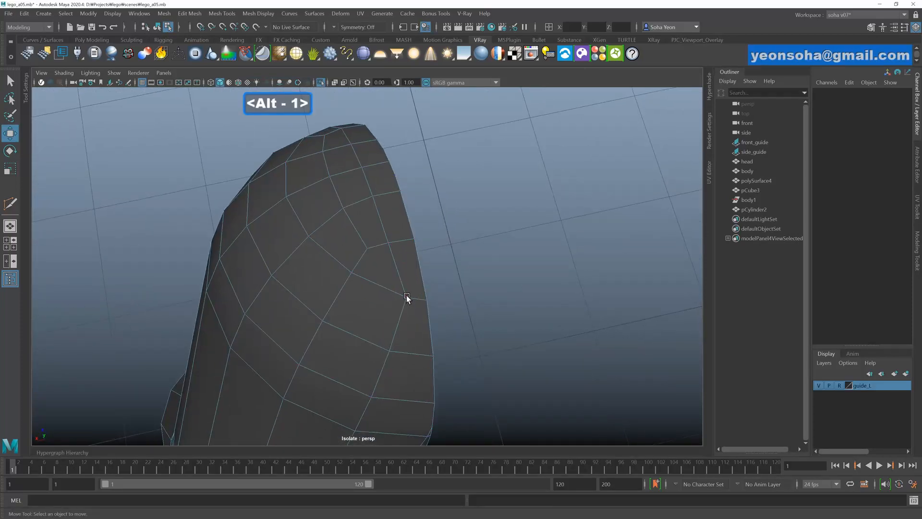
pyautogui.click(402, 297)
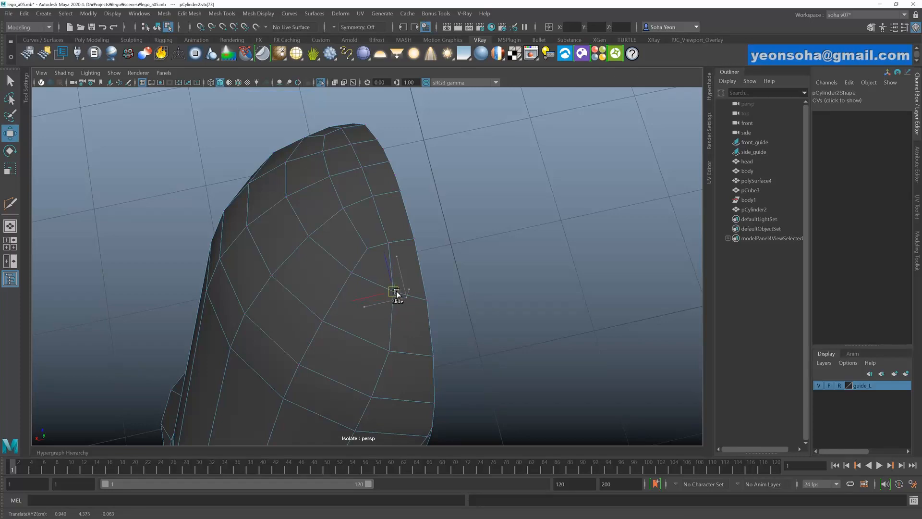
pyautogui.press('F8')
# - Cut an edge from the border vertex down the upper arm to the elbow loop, and delete the redundant edge beside it
pyautogui.keyDown('alt'); pyautogui.moveTo(396, 291); pyautogui.dragTo(430, 215); pyautogui.keyUp('alt')
pyautogui.hotkey('alt', 's')
pyautogui.click(426, 208)
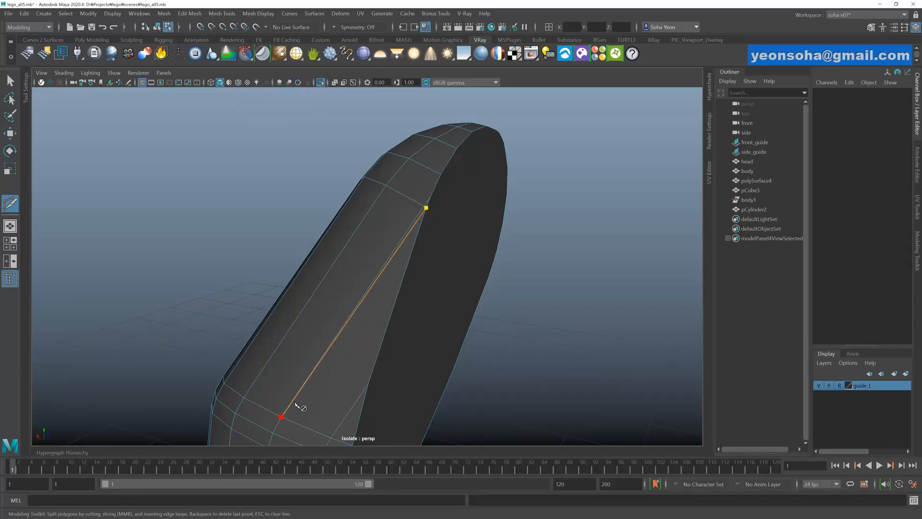
pyautogui.hotkey('alt', '2')
pyautogui.hotkey('alt', 'q')
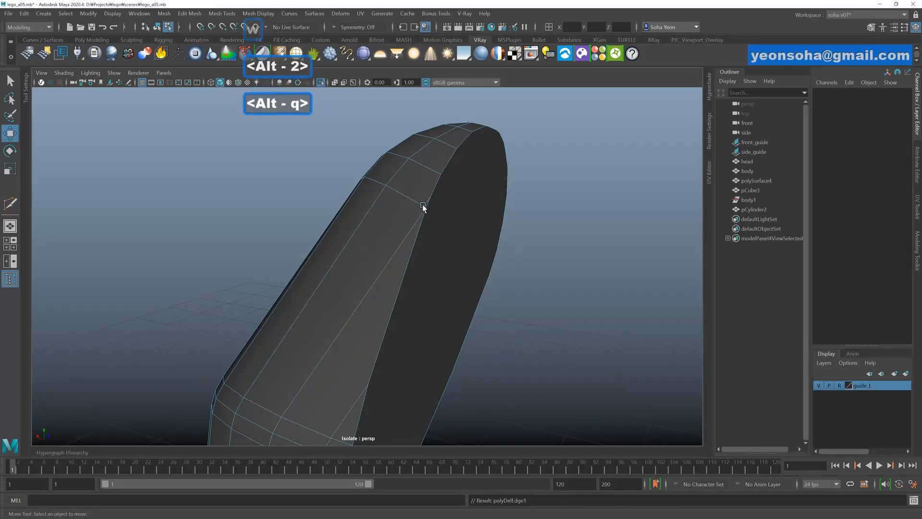
pyautogui.click(423, 203)
pyautogui.hotkey('alt', 'q')
# - Insert an edge loop across the upper arm a short distance above the elbow loops
pyautogui.keyDown('alt'); pyautogui.moveTo(385, 303); pyautogui.dragTo(393, 275, button='middle'); pyautogui.keyUp('alt')
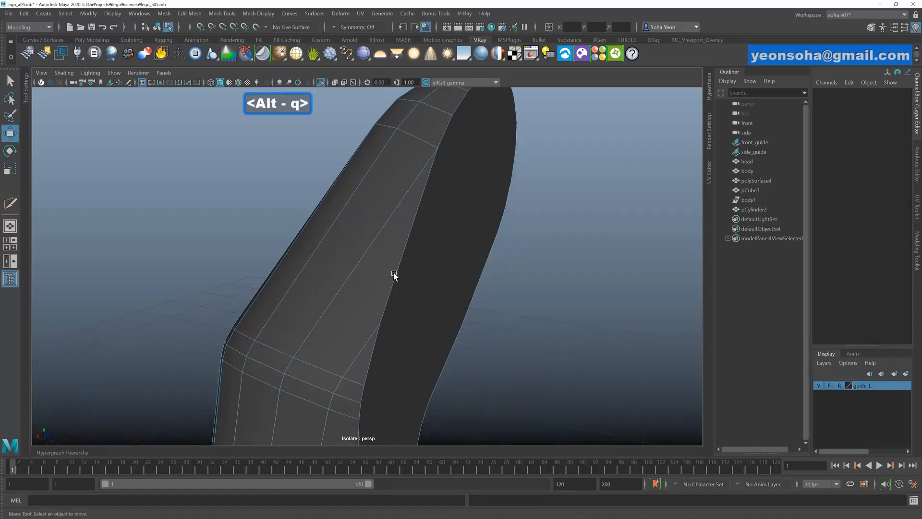
pyautogui.moveTo(383, 321)
pyautogui.keyDown('alt'); pyautogui.mouseDown()
pyautogui.moveTo(380, 290)
pyautogui.moveTo(364, 310)
pyautogui.moveTo(383, 296)
pyautogui.moveTo(401, 260)
pyautogui.moveTo(397, 319)
pyautogui.mouseUp(); pyautogui.keyUp('alt')
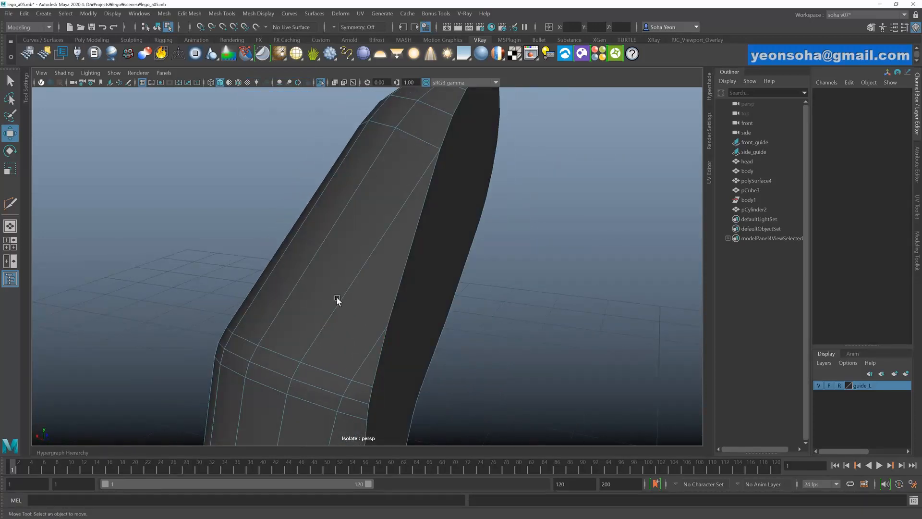
pyautogui.keyDown('alt'); pyautogui.moveTo(337, 298); pyautogui.dragTo(284, 275); pyautogui.keyUp('alt')
pyautogui.hotkey('alt', 'e')
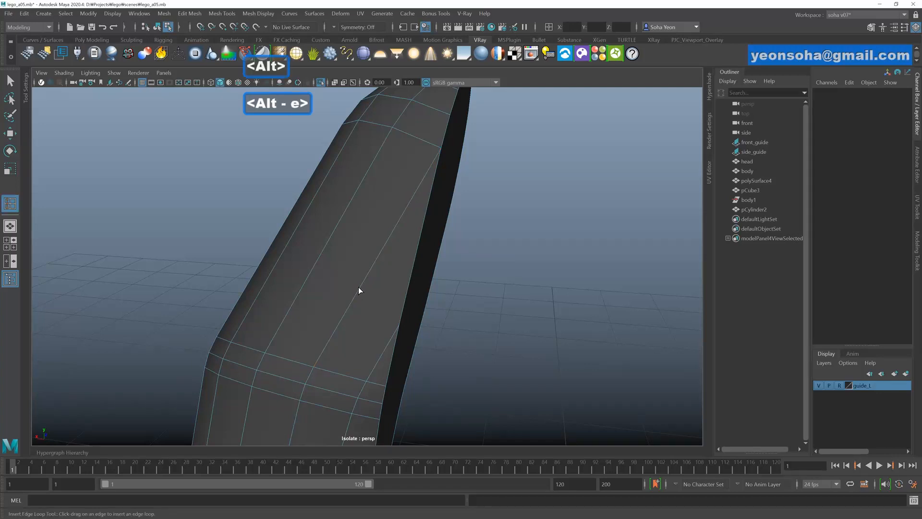
pyautogui.click(348, 301)
# - Connect the new loop's end to the arm's trimmed border with a cut, and delete the leftover diagonal edge
pyautogui.keyDown('alt'); pyautogui.moveTo(347, 301); pyautogui.dragTo(338, 304); pyautogui.keyUp('alt')
pyautogui.hotkey('alt', 's')
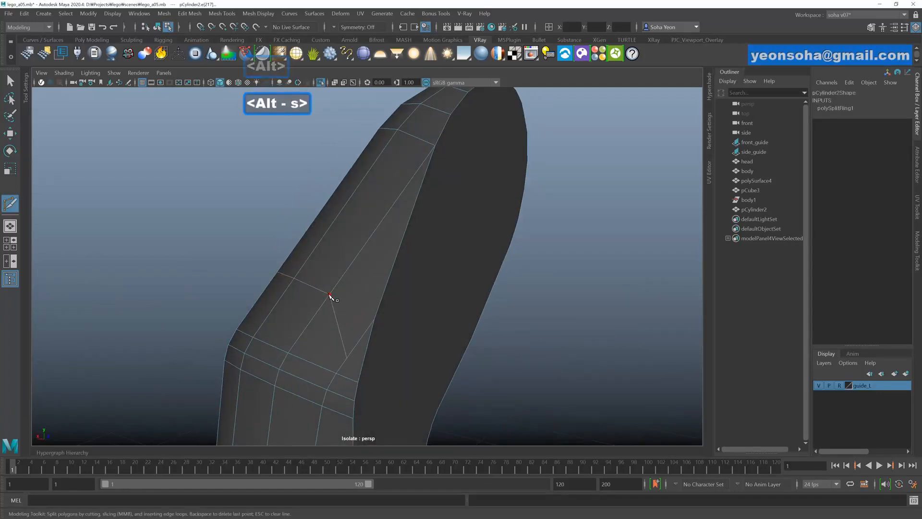
pyautogui.press('w')
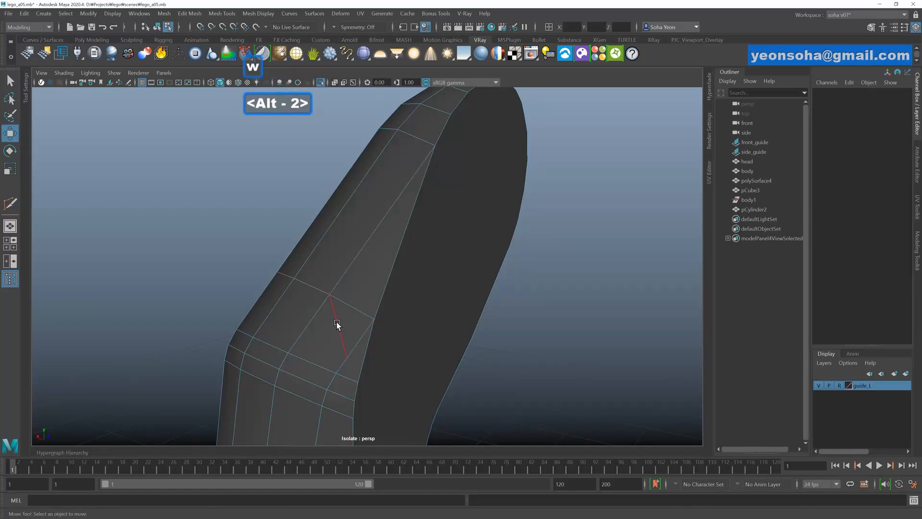
pyautogui.keyDown('alt'); pyautogui.moveTo(335, 319); pyautogui.dragTo(394, 290); pyautogui.keyUp('alt')
pyautogui.click(379, 333)
# - Insert a second edge loop midway up the upper arm and cut its open end through to the trimmed border
pyautogui.hotkey('alt', 'e')
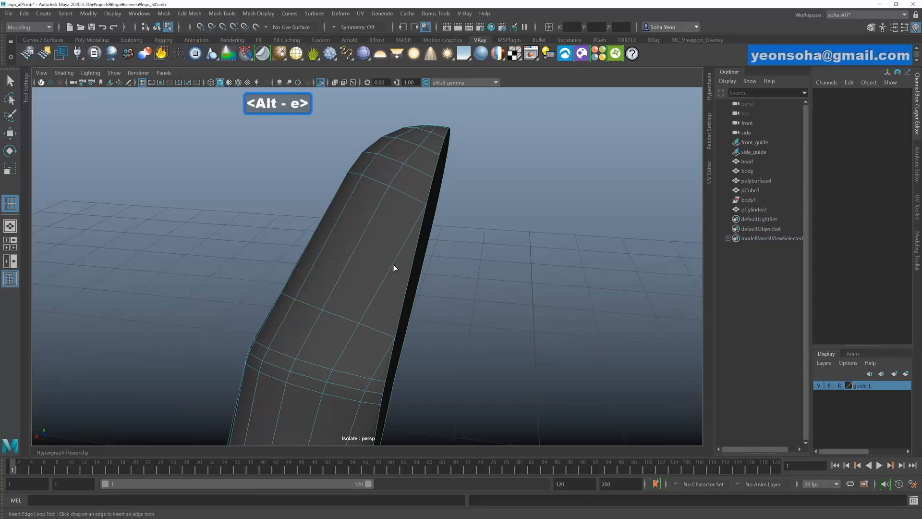
pyautogui.click(390, 265)
pyautogui.keyDown('alt'); pyautogui.moveTo(410, 286); pyautogui.dragTo(413, 275); pyautogui.keyUp('alt')
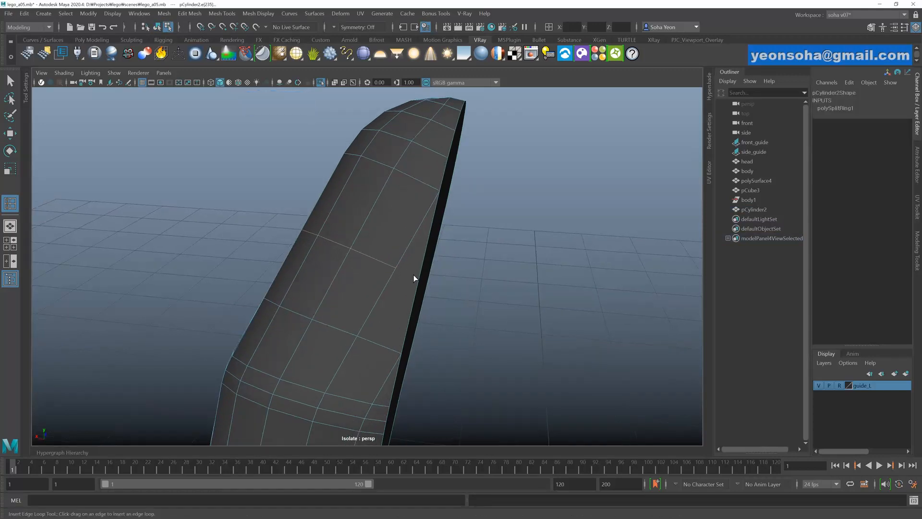
pyautogui.hotkey('alt', 's')
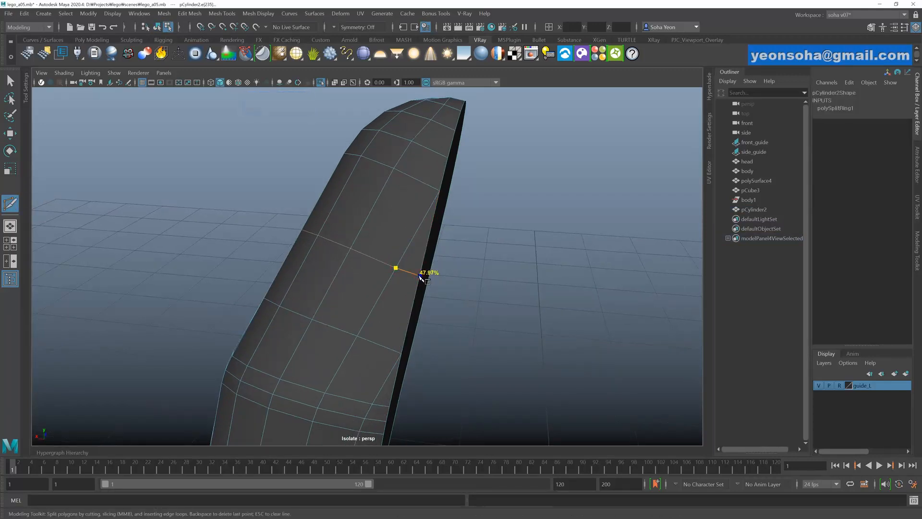
pyautogui.press('w')
# - Cut an edge alongside the trimmed border from the elbow loop up to the second loop, and delete the redundant edge beside it
pyautogui.keyDown('alt'); pyautogui.moveTo(463, 309); pyautogui.dragTo(345, 377); pyautogui.keyUp('alt')
pyautogui.hotkey('alt', 's')
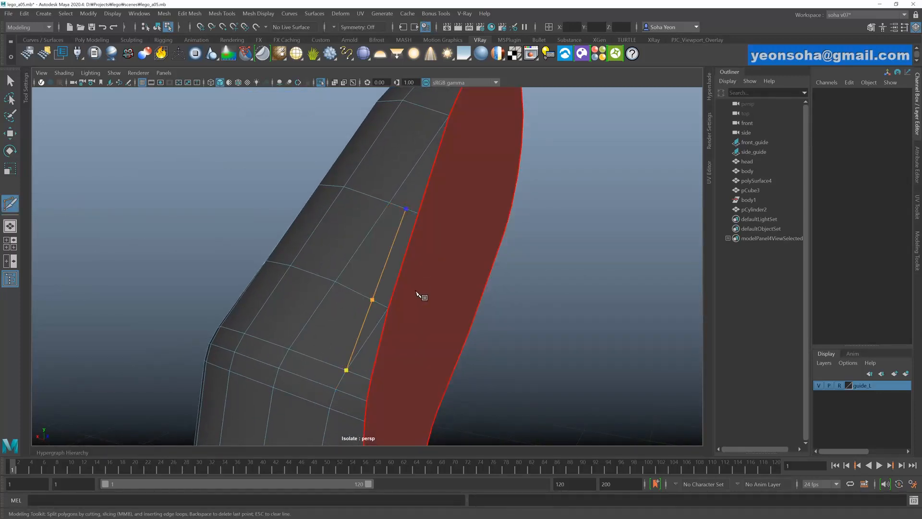
pyautogui.press('w')
pyautogui.hotkey('alt', 'q')
# - Slide the vertices of the new border-side edge along the elbow and upper-arm loops to even out their spacing
pyautogui.keyDown('alt'); pyautogui.moveTo(412, 319); pyautogui.dragTo(351, 329); pyautogui.keyUp('alt')
pyautogui.hotkey('alt', '1')
pyautogui.click(360, 310)
pyautogui.click(353, 329)
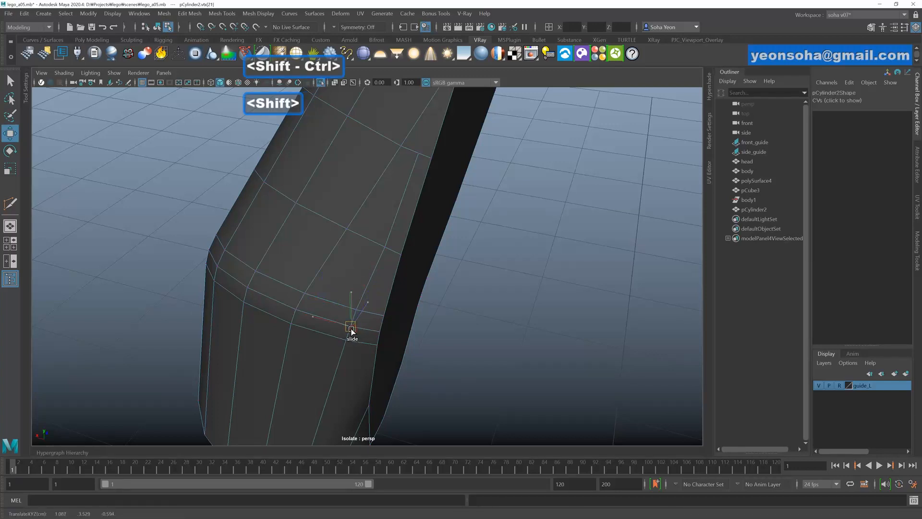
pyautogui.click(382, 247)
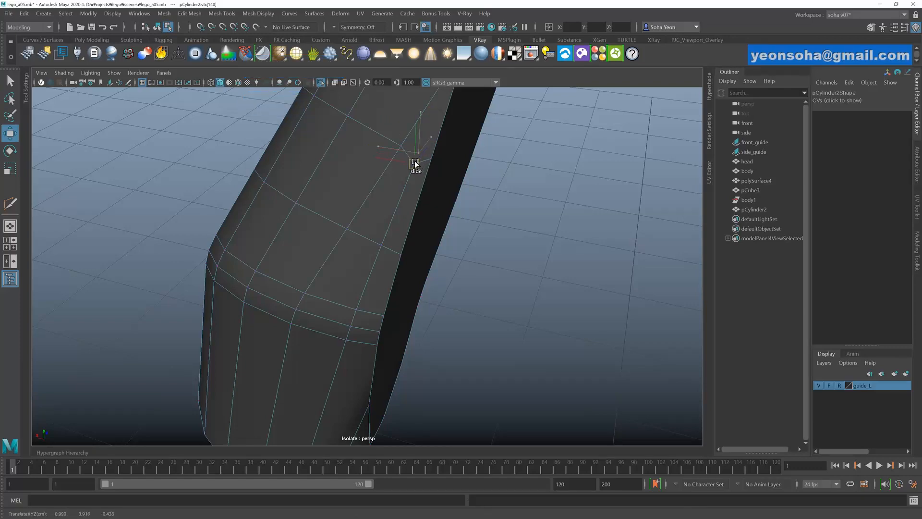
# - On the arm's opposite side, cut an edge from the upper loop's end to the border vertex and delete the old edge beside it
pyautogui.keyDown('alt'); pyautogui.moveTo(492, 204); pyautogui.dragTo(384, 268); pyautogui.keyUp('alt')
pyautogui.click(384, 268)
pyautogui.keyDown('alt'); pyautogui.moveTo(448, 268); pyautogui.dragTo(389, 243); pyautogui.keyUp('alt')
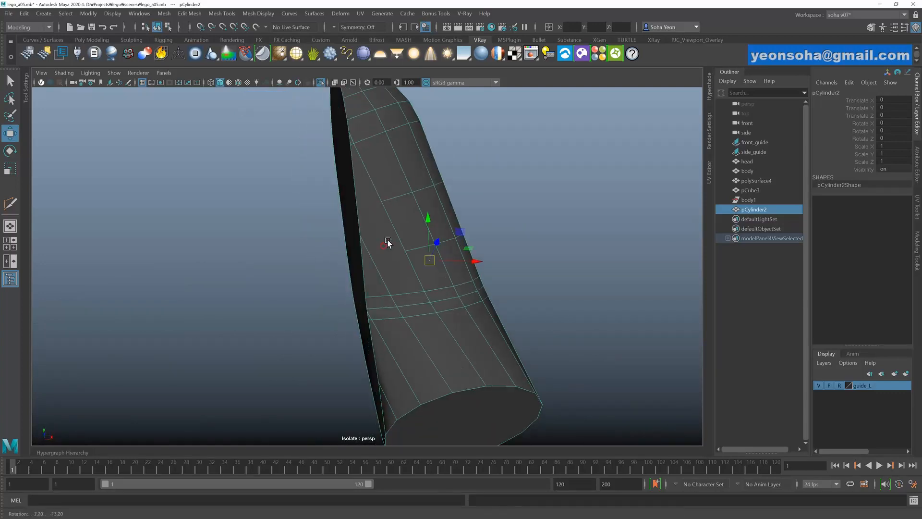
pyautogui.keyDown('alt'); pyautogui.moveTo(389, 243); pyautogui.dragTo(397, 278, button='middle'); pyautogui.keyUp('alt')
pyautogui.scroll(2, 397, 278)
pyautogui.hotkey('alt', 's')
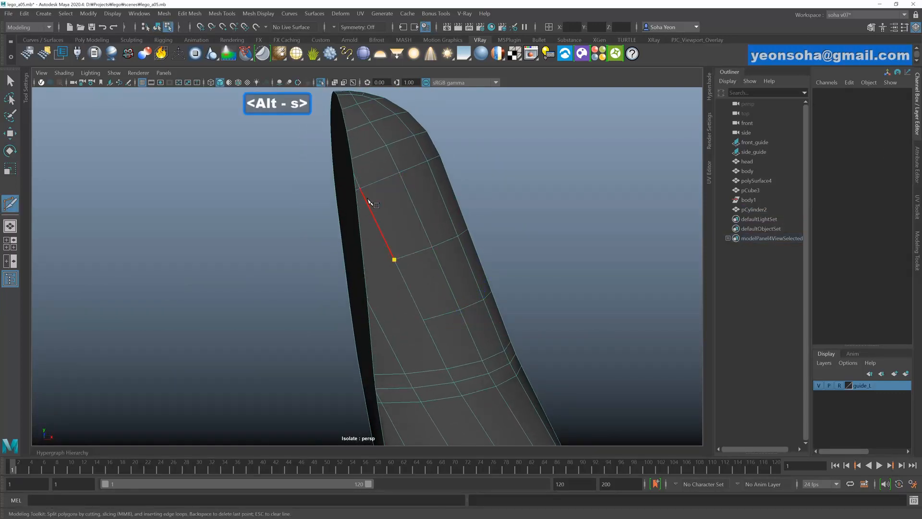
pyautogui.press('w')
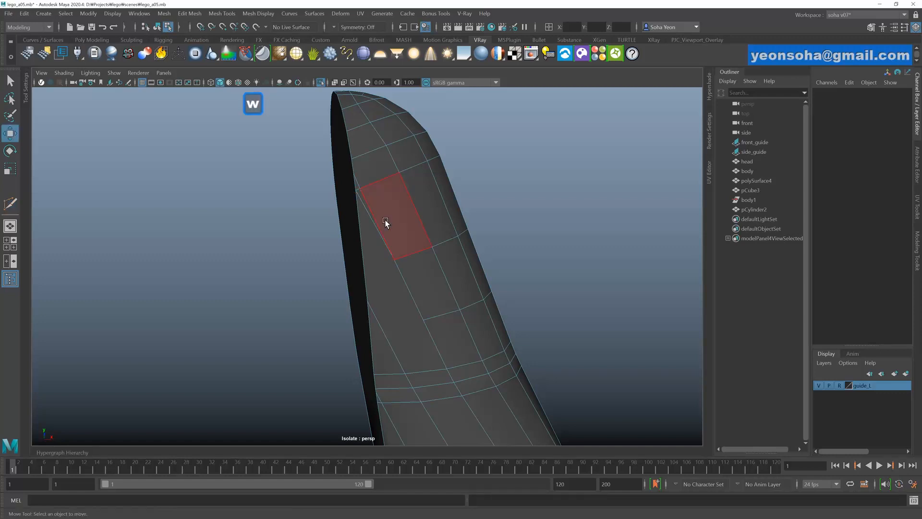
pyautogui.click(367, 200)
pyautogui.hotkey('alt', 'q')
pyautogui.keyDown('alt'); pyautogui.moveTo(404, 241); pyautogui.dragTo(413, 251); pyautogui.keyUp('alt')
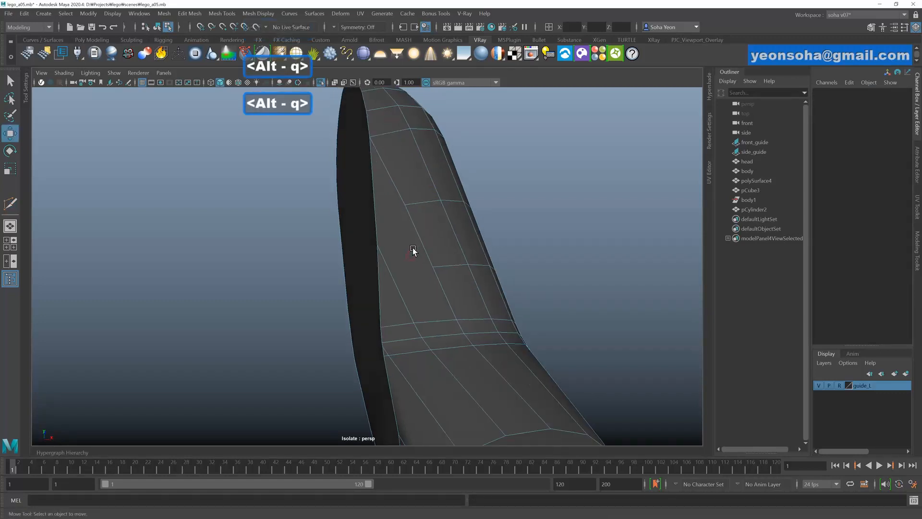
# - Cut the lower loop's open end through to the border, and connect the upper loop's end to the border vertex between the loops
pyautogui.keyDown('alt'); pyautogui.moveTo(439, 282); pyautogui.dragTo(431, 305); pyautogui.keyUp('alt')
pyautogui.hotkey('alt', 's')
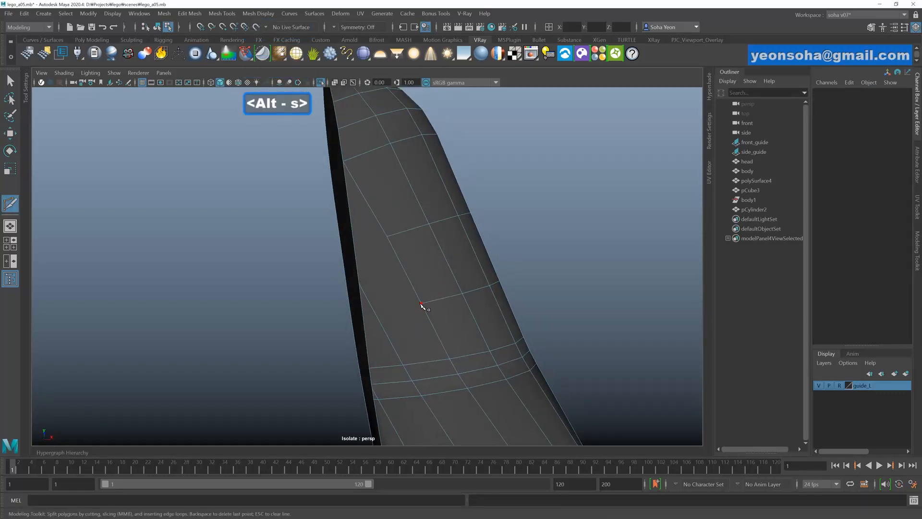
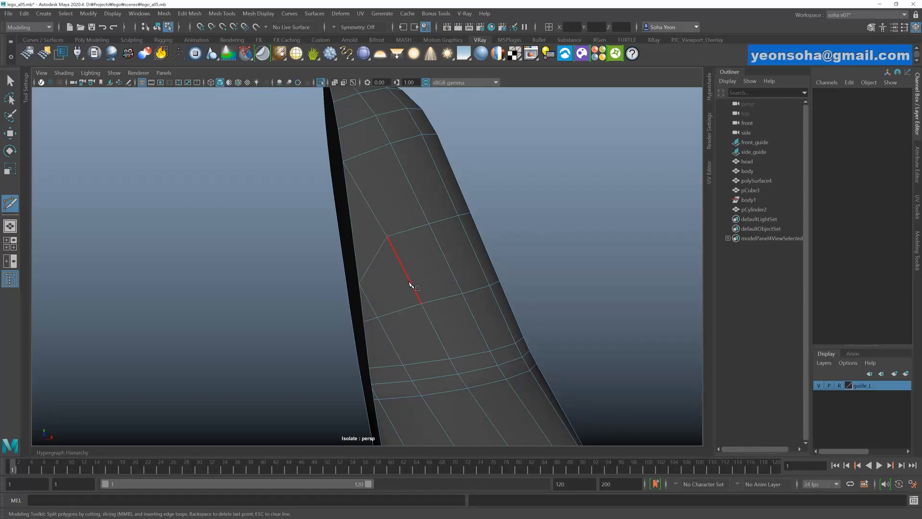
pyautogui.press('w')
# - Cut an edge from the border vertex to a new inner point, down to the lower loop, and connect that point to the upper loop's end
pyautogui.keyDown('alt'); pyautogui.moveTo(402, 313); pyautogui.dragTo(402, 286, button='middle'); pyautogui.keyUp('alt')
pyautogui.scroll(2, 405, 281)
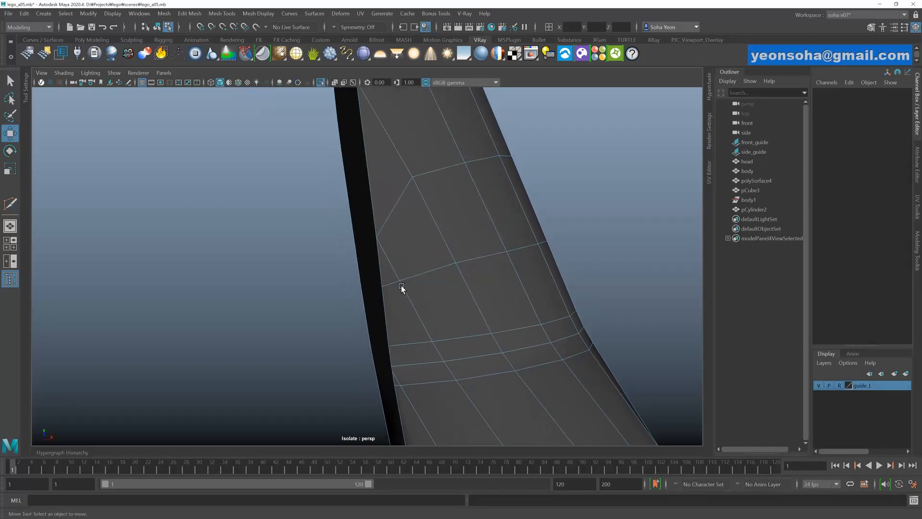
pyautogui.keyDown('alt'); pyautogui.moveTo(418, 182); pyautogui.dragTo(399, 204, button='middle'); pyautogui.keyUp('alt')
pyautogui.keyDown('alt'); pyautogui.moveTo(391, 245); pyautogui.dragTo(388, 305, button='middle'); pyautogui.keyUp('alt')
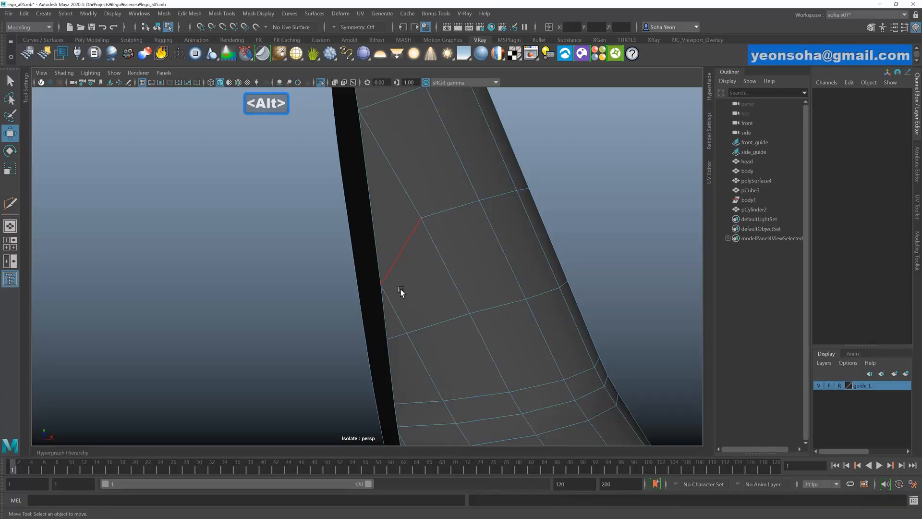
pyautogui.hotkey('alt', 's')
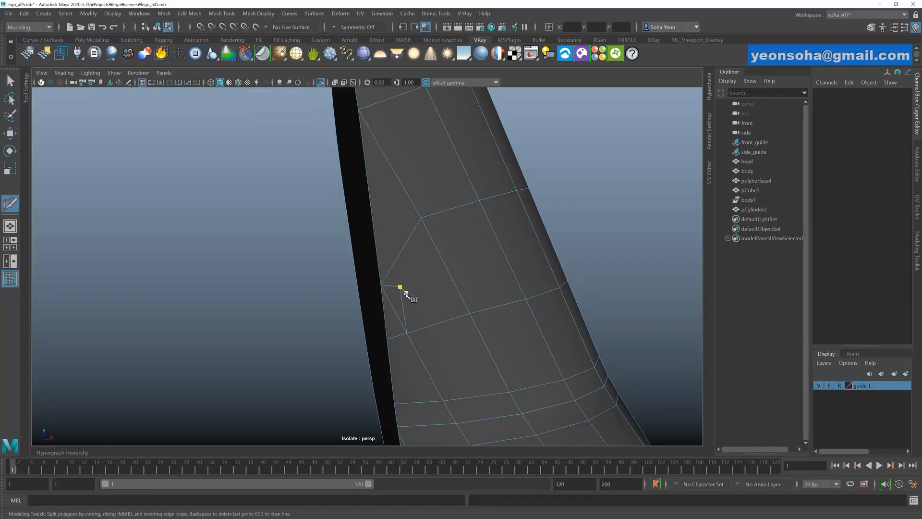
pyautogui.click(421, 220)
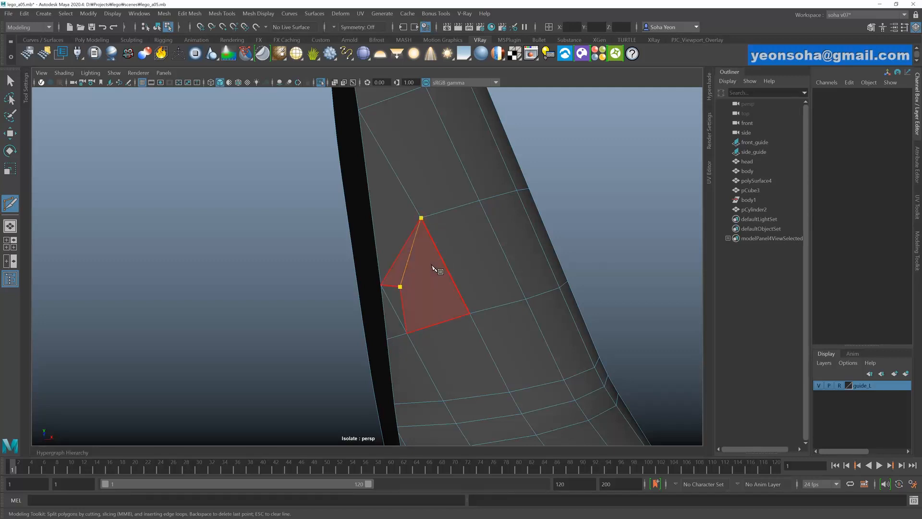
# - Delete the diagonal edge running from the border vertex to the upper loop's end
pyautogui.press('w')
pyautogui.hotkey('alt', '2')
pyautogui.keyDown('alt'); pyautogui.moveTo(416, 276); pyautogui.dragTo(417, 271, button='middle'); pyautogui.keyUp('alt')
pyautogui.click(397, 254)
pyautogui.hotkey('alt', 'q')
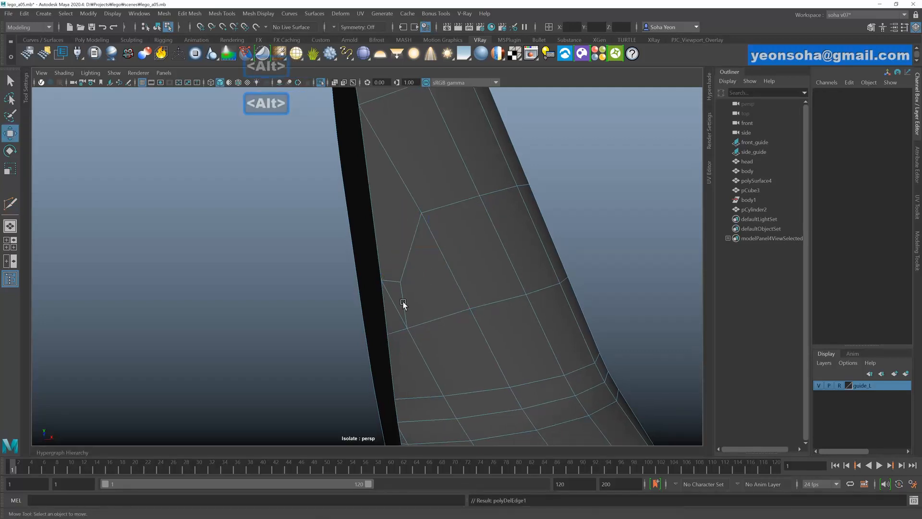
# - Delete the remaining diagonal edge between the border and the lower loop, and slide the border vertex up along the border
pyautogui.click(390, 295)
pyautogui.hotkey('alt', 'q')
pyautogui.keyDown('alt'); pyautogui.moveTo(408, 298); pyautogui.dragTo(425, 273); pyautogui.keyUp('alt')
pyautogui.hotkey('alt', '1')
pyautogui.click(407, 276)
pyautogui.click(399, 232)
pyautogui.keyDown('ctrl'); pyautogui.keyDown('shift'); pyautogui.moveTo(402, 243); pyautogui.dragTo(376, 202); pyautogui.keyUp('shift'); pyautogui.keyUp('ctrl')
pyautogui.click(380, 229)
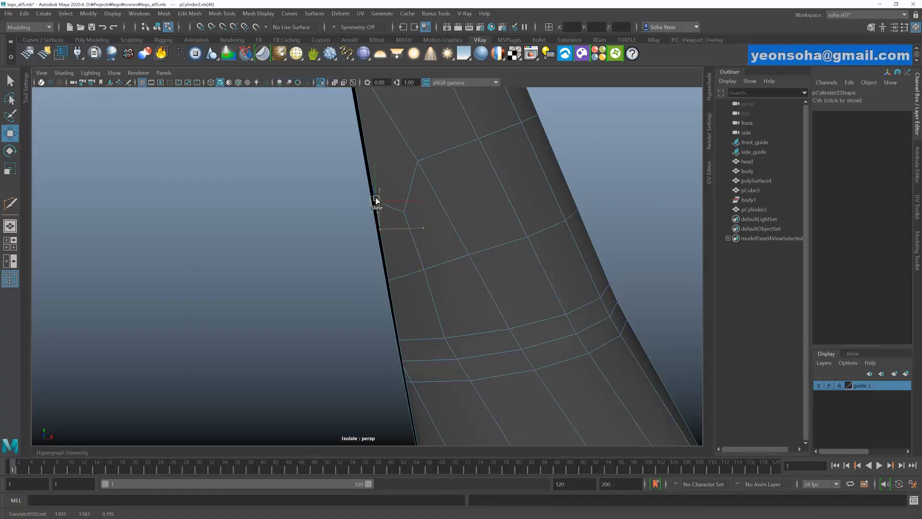
pyautogui.click(446, 335)
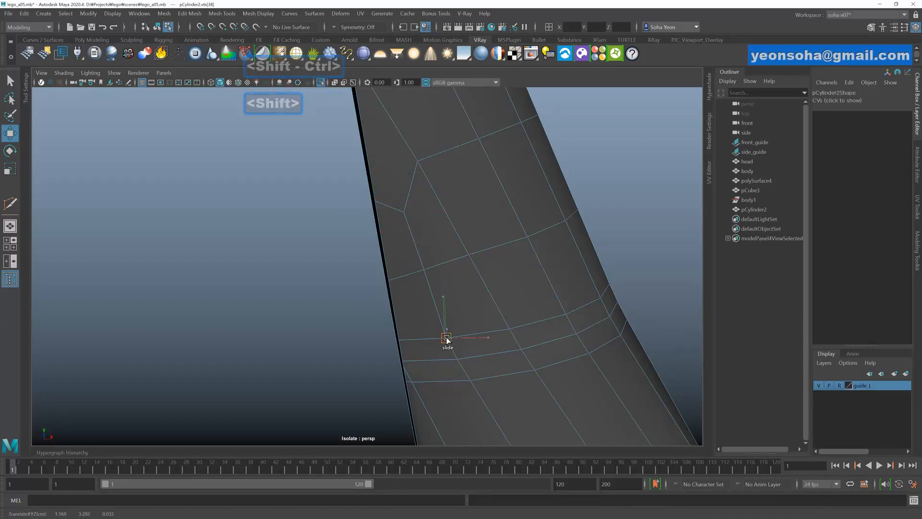
pyautogui.scroll(-1, 503, 325)
pyautogui.scroll(-5, 503, 324)
pyautogui.keyDown('alt'); pyautogui.moveTo(428, 312); pyautogui.dragTo(456, 336); pyautogui.keyUp('alt')
pyautogui.hotkey('alt', 's')
pyautogui.keyDown('alt'); pyautogui.moveTo(484, 383); pyautogui.dragTo(489, 379, button='middle'); pyautogui.keyUp('alt')
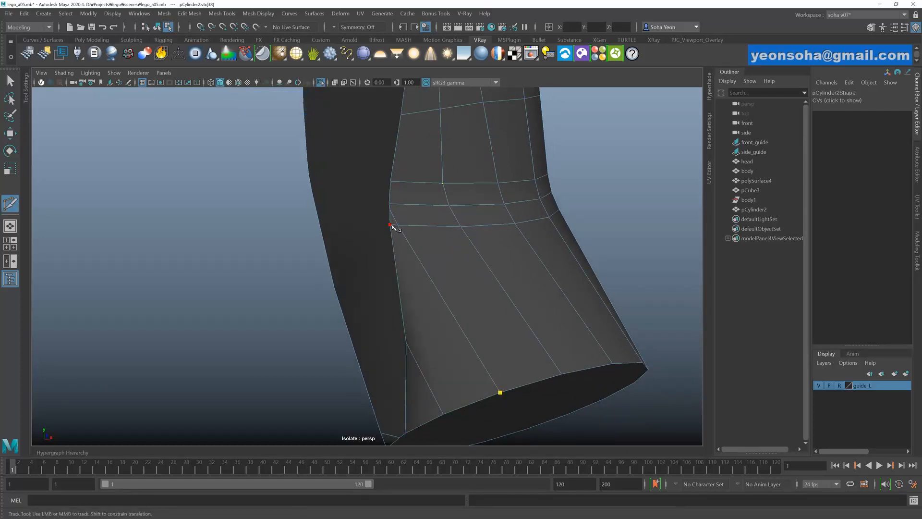
pyautogui.press('w')
pyautogui.hotkey('alt', '2')
pyautogui.hotkey('alt', 'q')
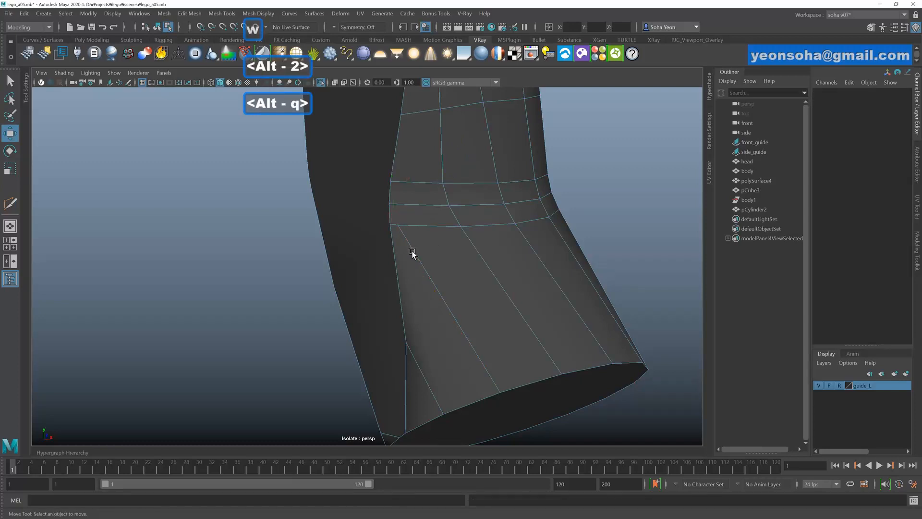
pyautogui.hotkey('ctrl', 'z')
pyautogui.hotkey('ctrl', 'z')
# - Cut an edge from the cuff rim vertex to the border vertex at the lowest elbow loop, and delete the old edge beside it
pyautogui.hotkey('alt', 's')
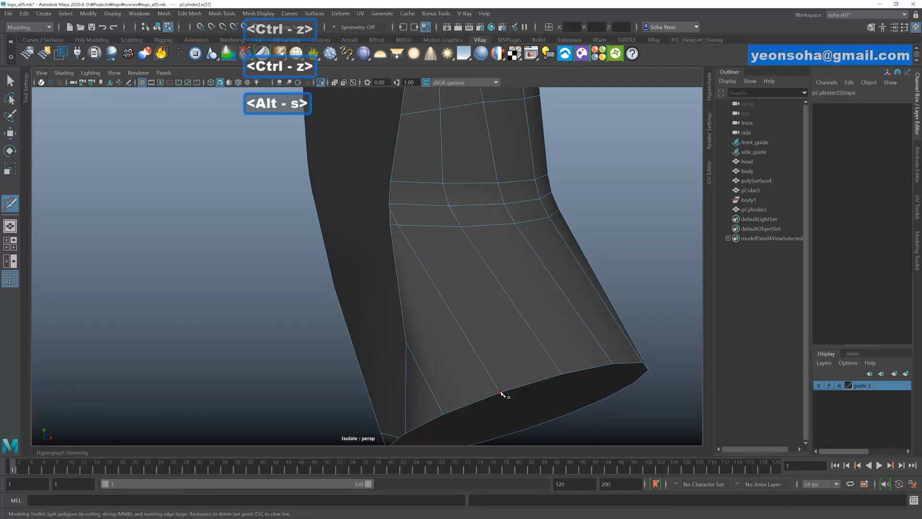
pyautogui.click(391, 225)
pyautogui.rightClick(439, 275)
pyautogui.press('w')
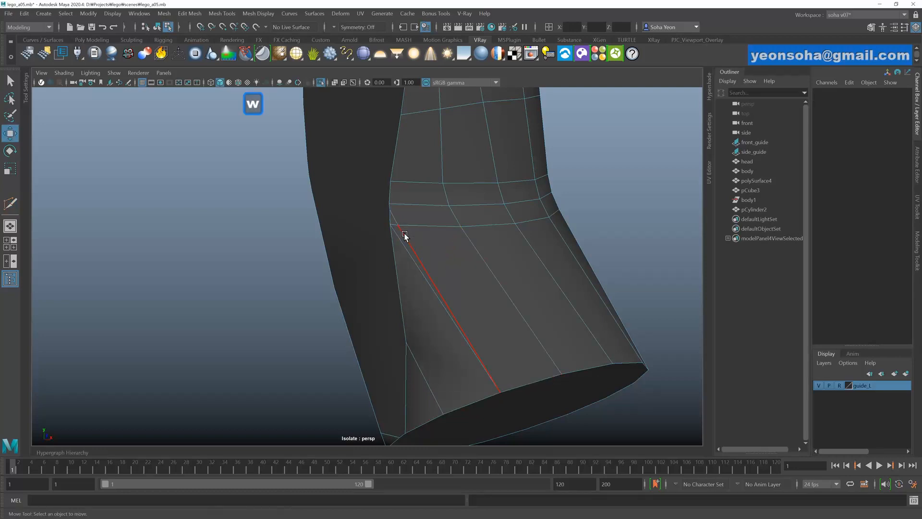
pyautogui.hotkey('alt', '2')
pyautogui.hotkey('alt', 'q')
pyautogui.hotkey('alt', 'q')
pyautogui.moveTo(459, 321)
pyautogui.keyDown('alt'); pyautogui.mouseDown()
pyautogui.moveTo(488, 259)
pyautogui.moveTo(432, 333)
pyautogui.moveTo(460, 328)
pyautogui.mouseUp(); pyautogui.keyUp('alt')
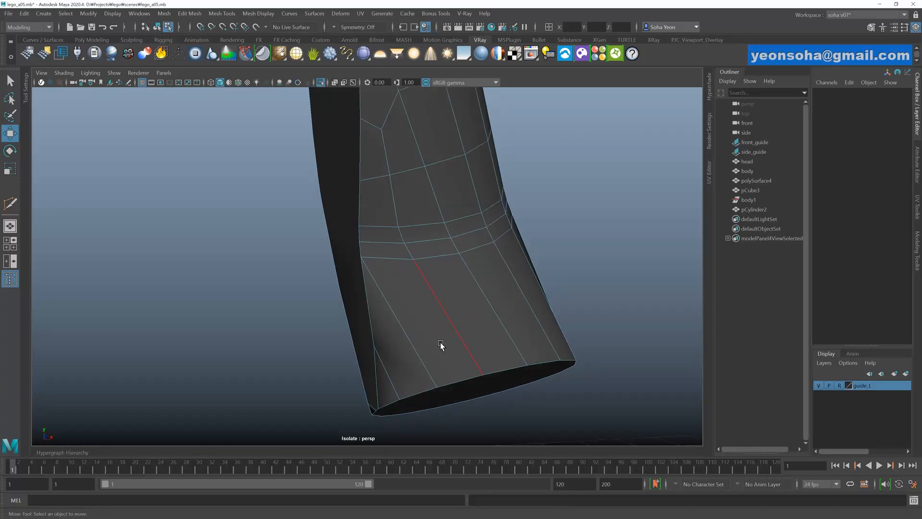
# - Insert an edge loop around the forearm between the elbow loops and the cuff opening
pyautogui.hotkey('alt', 's')
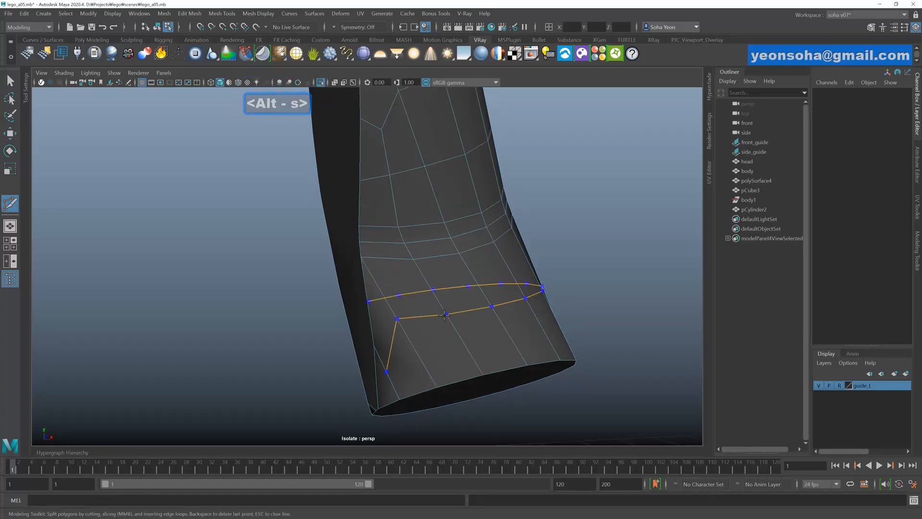
pyautogui.press('Return')
pyautogui.moveTo(444, 314)
pyautogui.keyDown('alt'); pyautogui.mouseDown()
pyautogui.moveTo(436, 329)
pyautogui.moveTo(446, 279)
pyautogui.moveTo(439, 303)
pyautogui.moveTo(445, 319)
pyautogui.moveTo(455, 323)
pyautogui.moveTo(458, 312)
pyautogui.mouseUp(); pyautogui.keyUp('alt')
pyautogui.press('w')
pyautogui.click(452, 334)
pyautogui.keyDown('alt'); pyautogui.moveTo(512, 352); pyautogui.dragTo(423, 347, button='right'); pyautogui.keyUp('alt')
pyautogui.keyDown('alt'); pyautogui.moveTo(423, 349); pyautogui.dragTo(429, 328); pyautogui.keyUp('alt')
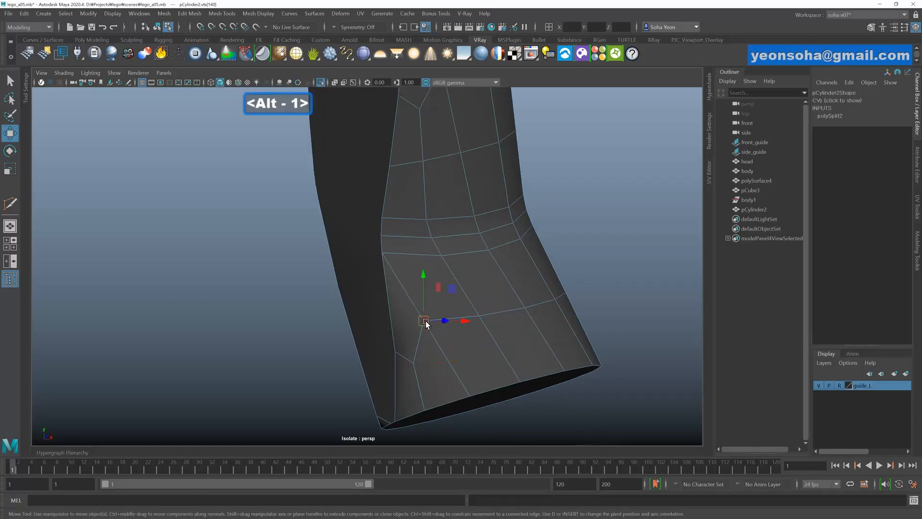
# - Check the forearm's shading and connect the new loop's end to the border vertex on the arm's opposite side
pyautogui.moveTo(471, 350)
pyautogui.keyDown('alt'); pyautogui.mouseDown()
pyautogui.moveTo(423, 342)
pyautogui.moveTo(535, 302)
pyautogui.mouseUp(); pyautogui.keyUp('alt')
pyautogui.press('F8')
pyautogui.click(535, 302)
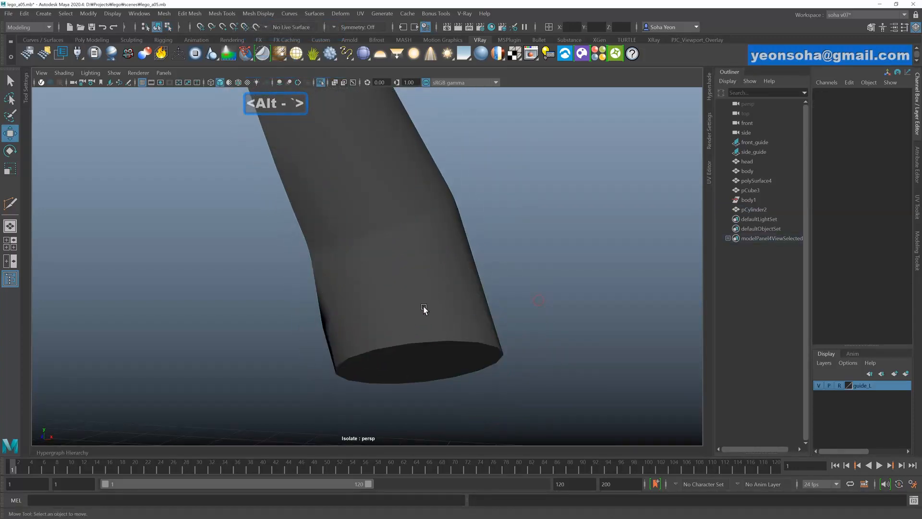
pyautogui.moveTo(424, 313)
pyautogui.keyDown('alt'); pyautogui.mouseDown()
pyautogui.moveTo(490, 297)
pyautogui.moveTo(468, 296)
pyautogui.mouseUp(); pyautogui.keyUp('alt')
pyautogui.click(432, 309)
pyautogui.keyDown('alt'); pyautogui.moveTo(458, 327); pyautogui.dragTo(477, 336); pyautogui.keyUp('alt')
pyautogui.hotkey('alt', 's')
pyautogui.click(359, 298)
pyautogui.press('w')
pyautogui.keyDown('alt'); pyautogui.moveTo(605, 344); pyautogui.dragTo(477, 331); pyautogui.keyUp('alt')
# - Cut an edge across the flat inner face from the cuff rim vertex to the corner vertex, and delete the old edge beside it
pyautogui.click(522, 346)
pyautogui.hotkey('alt', 's')
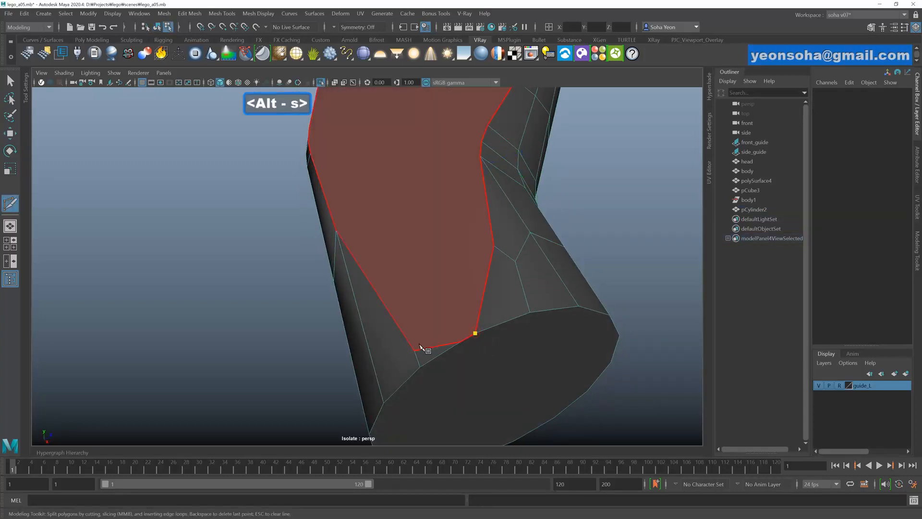
pyautogui.click(475, 333)
pyautogui.click(414, 350)
pyautogui.press('w')
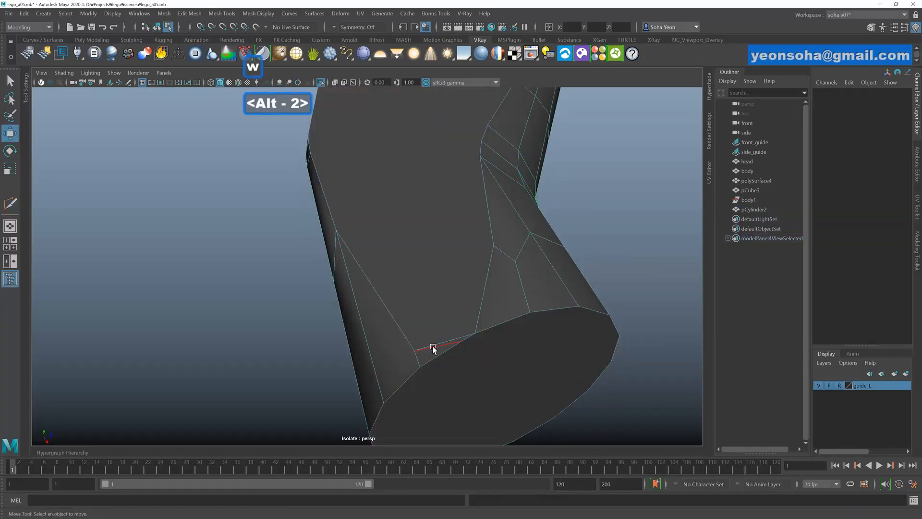
pyautogui.hotkey('alt', 'q')
# - Cut an edge from the neighbouring cuff rim vertex to the flat face's border, and shift the new border vertex towards the arm's edge
pyautogui.keyDown('alt'); pyautogui.moveTo(432, 349); pyautogui.dragTo(475, 373); pyautogui.keyUp('alt')
pyautogui.hotkey('alt', '`')
pyautogui.click(422, 354)
pyautogui.keyDown('alt'); pyautogui.moveTo(422, 354); pyautogui.dragTo(495, 337); pyautogui.keyUp('alt')
pyautogui.hotkey('alt', '`')
pyautogui.hotkey('alt', 's')
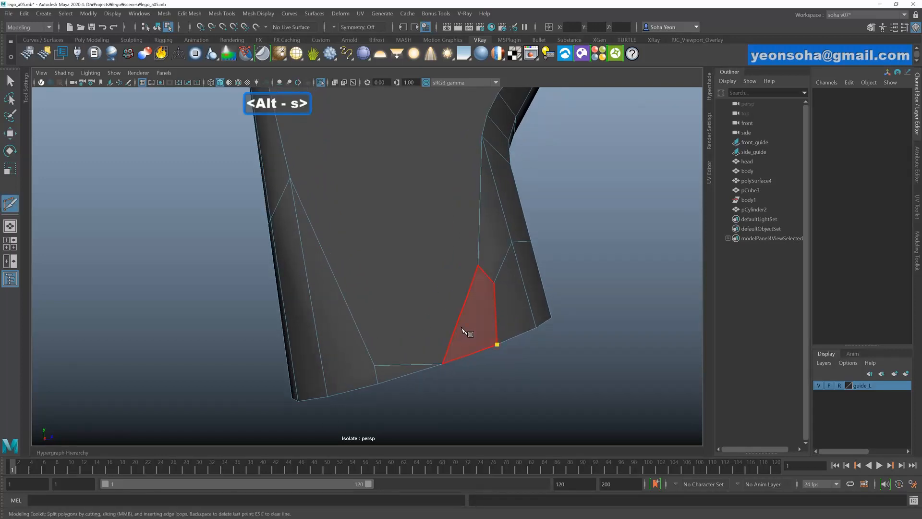
pyautogui.press('w')
pyautogui.moveTo(469, 346)
pyautogui.keyDown('alt'); pyautogui.mouseDown()
pyautogui.moveTo(463, 334)
pyautogui.moveTo(482, 334)
pyautogui.mouseUp(); pyautogui.keyUp('alt')
pyautogui.keyDown('alt'); pyautogui.moveTo(457, 366); pyautogui.dragTo(461, 325, button='middle'); pyautogui.keyUp('alt')
pyautogui.keyDown('alt'); pyautogui.moveTo(461, 325); pyautogui.dragTo(532, 339, button='right'); pyautogui.keyUp('alt')
pyautogui.scroll(1, 516, 334)
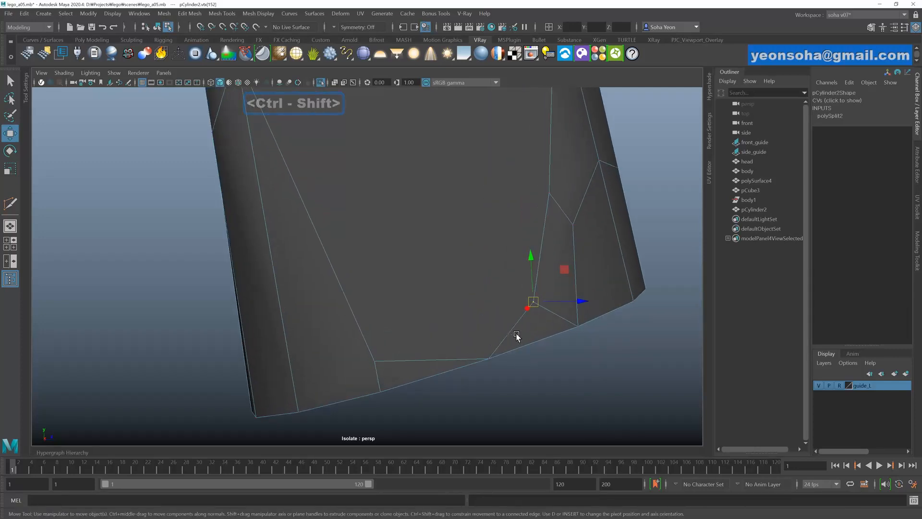
# - Cut a new border line above the cuff rim, running from the shifted vertex through a new inner point to the opposite corner vertex
pyautogui.hotkey('alt', 's')
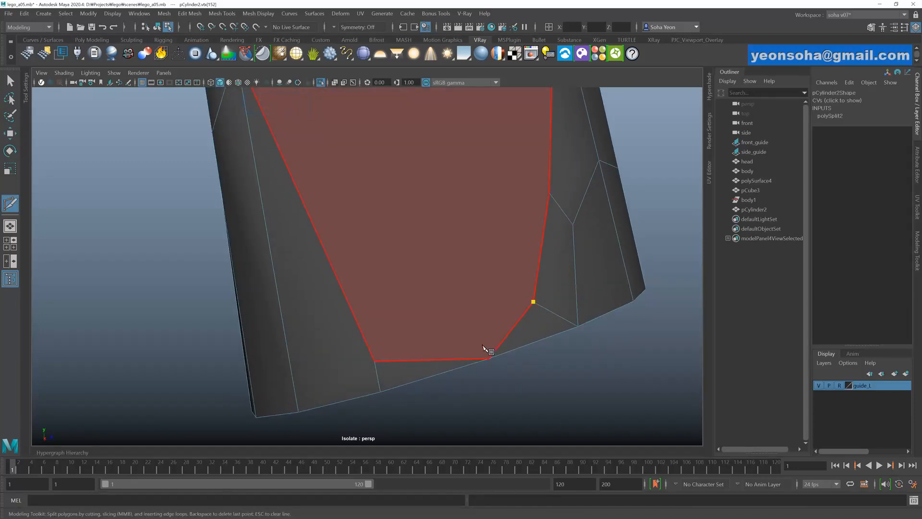
pyautogui.click(482, 346)
pyautogui.click(375, 361)
pyautogui.press('Return')
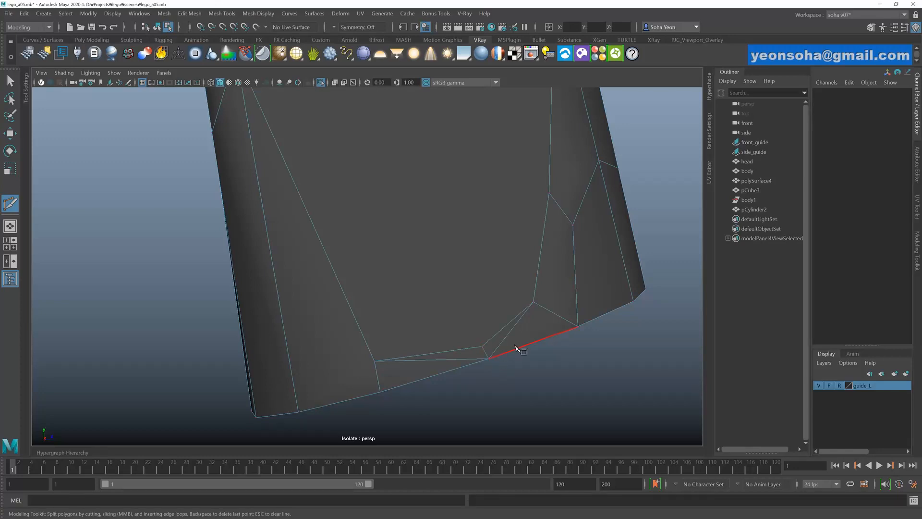
# - Delete the two old border edges running from the middle rim vertex to the flat face's lower corners
pyautogui.press('w')
pyautogui.hotkey('alt', '2')
pyautogui.hotkey('alt', 'q')
pyautogui.click(453, 355)
pyautogui.hotkey('alt', 'q')
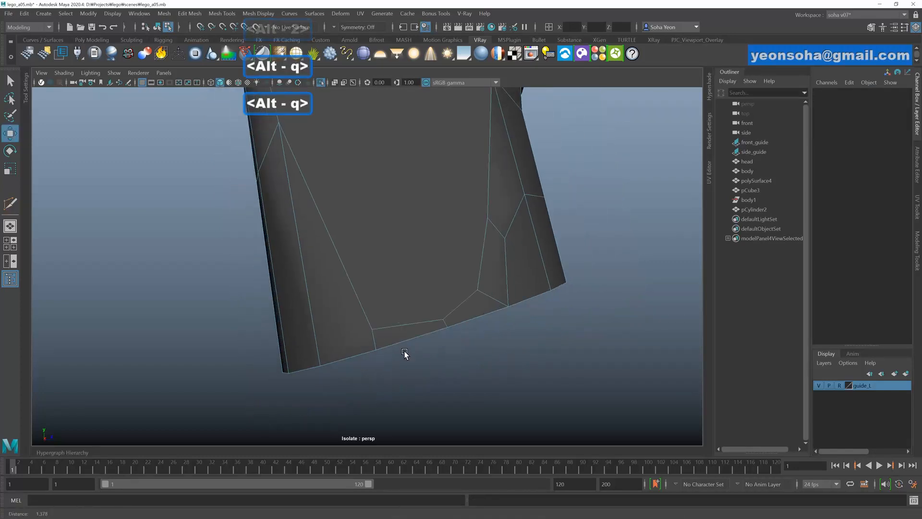
# - Select the edges along the lower border of the arm's flat inner face
pyautogui.moveTo(404, 353)
pyautogui.keyDown('alt'); pyautogui.mouseDown()
pyautogui.moveTo(461, 350)
pyautogui.moveTo(426, 323)
pyautogui.moveTo(488, 354)
pyautogui.moveTo(410, 258)
pyautogui.moveTo(420, 321)
pyautogui.moveTo(494, 319)
pyautogui.mouseUp(); pyautogui.keyUp('alt')
pyautogui.hotkey('alt', '`')
pyautogui.click(421, 343)
pyautogui.hotkey('alt', '2')
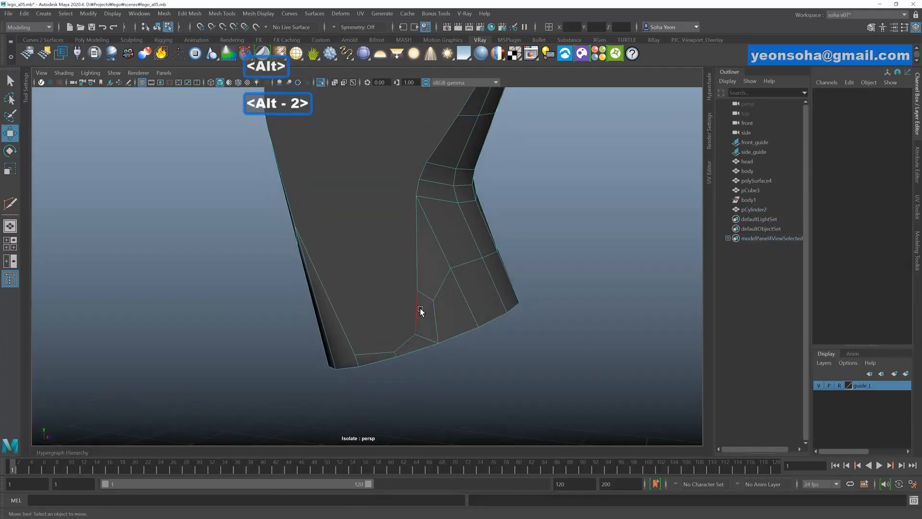
pyautogui.click(419, 313)
pyautogui.keyDown('shift'); pyautogui.click(363, 354); pyautogui.keyUp('shift')
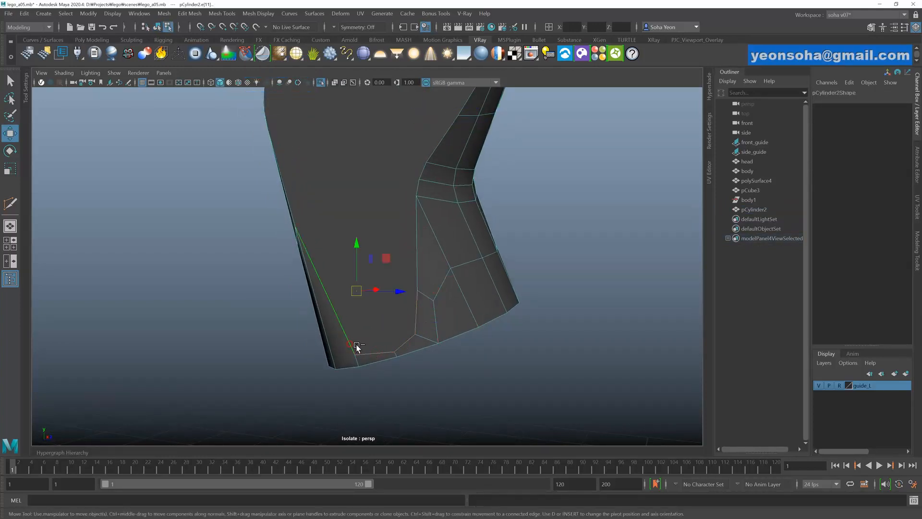
pyautogui.keyDown('alt'); pyautogui.moveTo(355, 346); pyautogui.dragTo(433, 350); pyautogui.keyUp('alt')
pyautogui.hotkey('shift', 'alt', 'f')
# - Return to object selection, end the arm's isolation and bring the whole figure into view
pyautogui.press('`')
pyautogui.click(513, 358)
pyautogui.keyDown('alt'); pyautogui.moveTo(513, 358); pyautogui.dragTo(352, 259); pyautogui.keyUp('alt')
pyautogui.click(330, 341)
pyautogui.click(525, 340)
pyautogui.click(437, 331)
pyautogui.hotkey('alt', 'shift', 'a')
pyautogui.click(434, 346)
pyautogui.keyDown('alt'); pyautogui.moveTo(352, 260); pyautogui.dragTo(335, 262, button='right'); pyautogui.keyUp('alt')
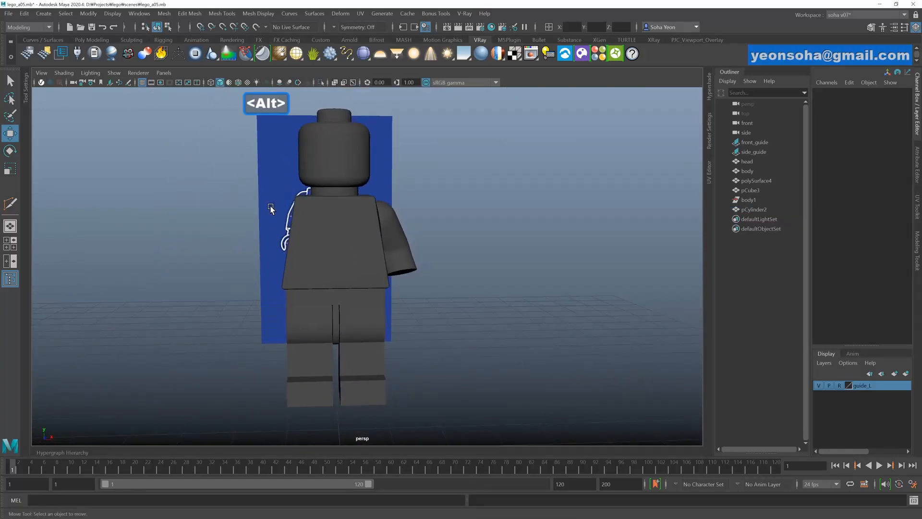
# - Save the scene under the new name lego_a06.mb in the project's scenes folder
pyautogui.click(9, 14)
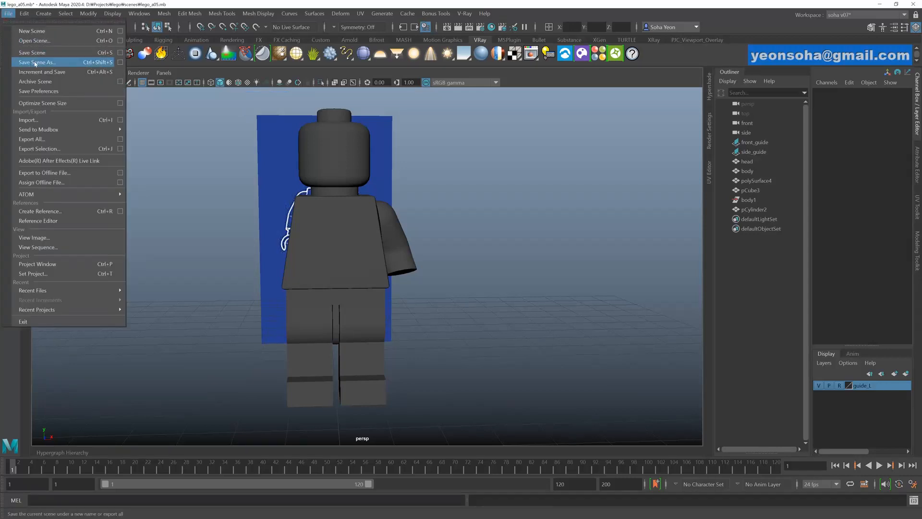
pyautogui.click(38, 57)
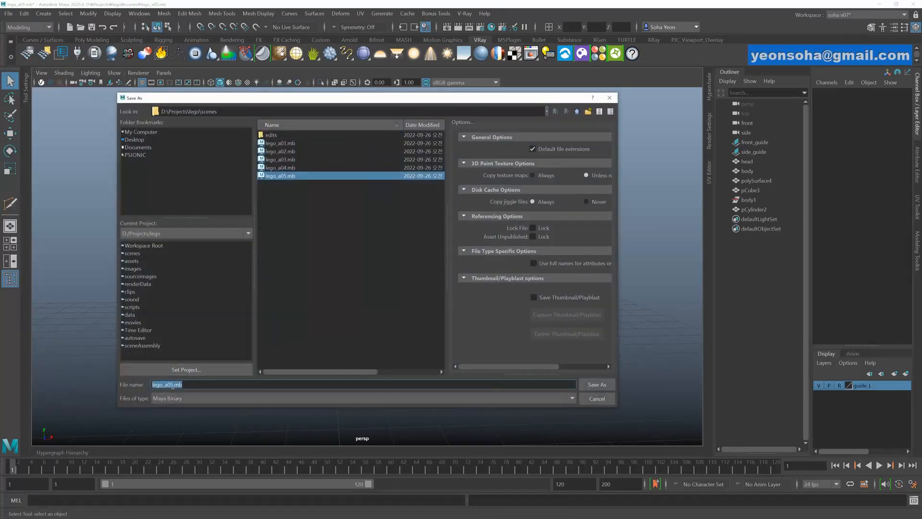
pyautogui.press('Delete')
pyautogui.write('6')
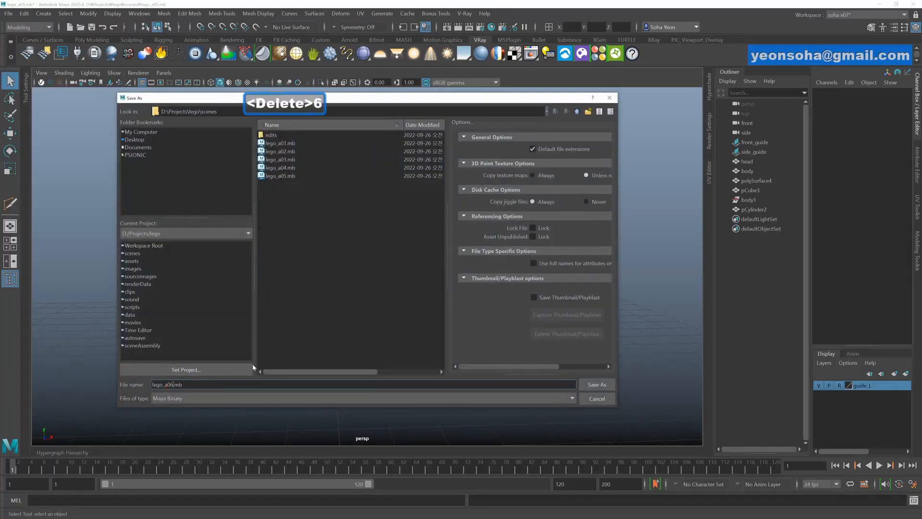
pyautogui.click(597, 384)
pyautogui.press('w')
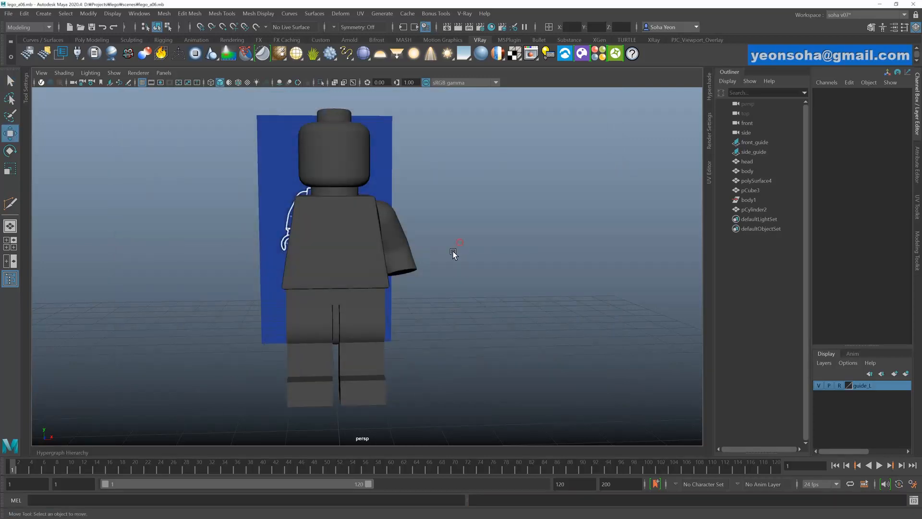
# - Examine the finished arm on the figure from several angles alongside the front and left reference drawings
pyautogui.keyDown('alt'); pyautogui.moveTo(455, 251); pyautogui.dragTo(403, 268); pyautogui.keyUp('alt')
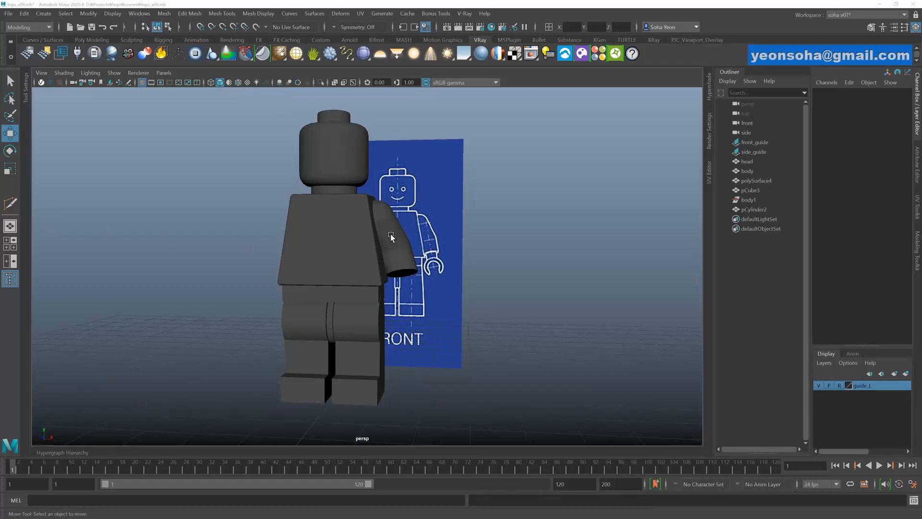
pyautogui.keyDown('alt'); pyautogui.moveTo(472, 273); pyautogui.dragTo(453, 274); pyautogui.keyUp('alt')
pyautogui.keyDown('alt'); pyautogui.moveTo(418, 313); pyautogui.dragTo(372, 301); pyautogui.keyUp('alt')
pyautogui.keyDown('alt'); pyautogui.moveTo(372, 302); pyautogui.dragTo(389, 281, button='right'); pyautogui.keyUp('alt')
pyautogui.keyDown('alt'); pyautogui.moveTo(354, 278); pyautogui.dragTo(395, 285); pyautogui.keyUp('alt')
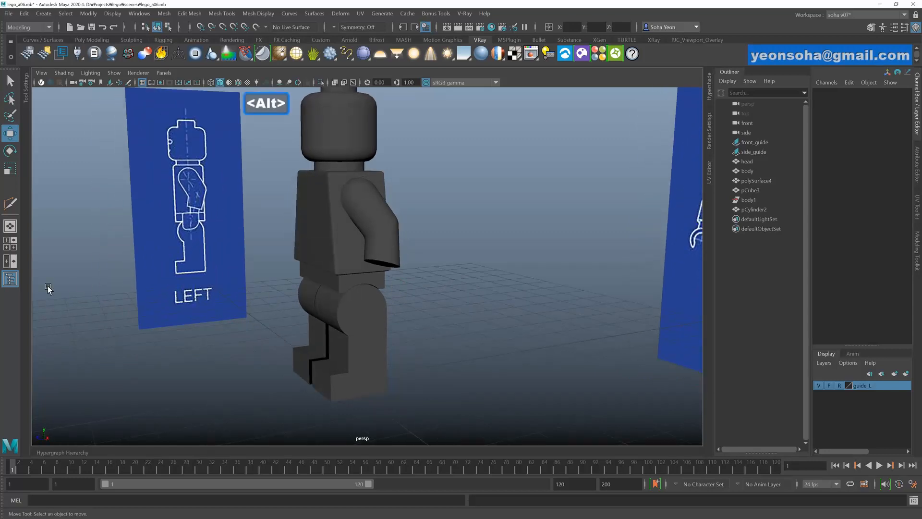
pyautogui.keyDown('alt'); pyautogui.moveTo(358, 308); pyautogui.dragTo(320, 298); pyautogui.keyUp('alt')
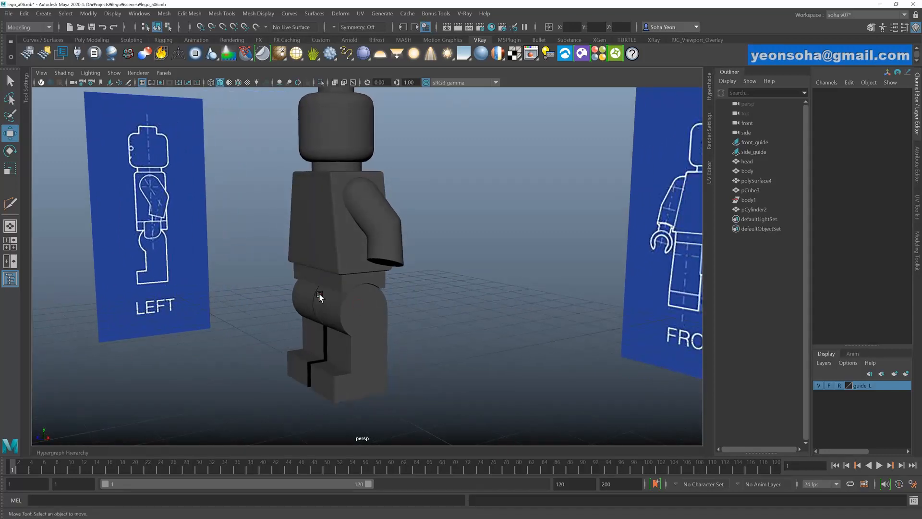
pyautogui.keyDown('alt'); pyautogui.moveTo(264, 264); pyautogui.dragTo(401, 303); pyautogui.keyUp('alt')
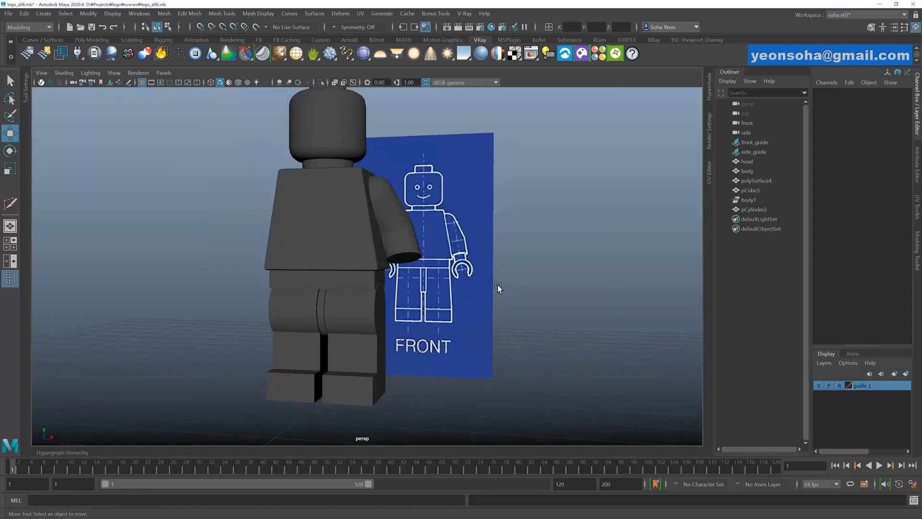
pyautogui.keyDown('alt'); pyautogui.moveTo(465, 271); pyautogui.dragTo(412, 299); pyautogui.keyUp('alt')
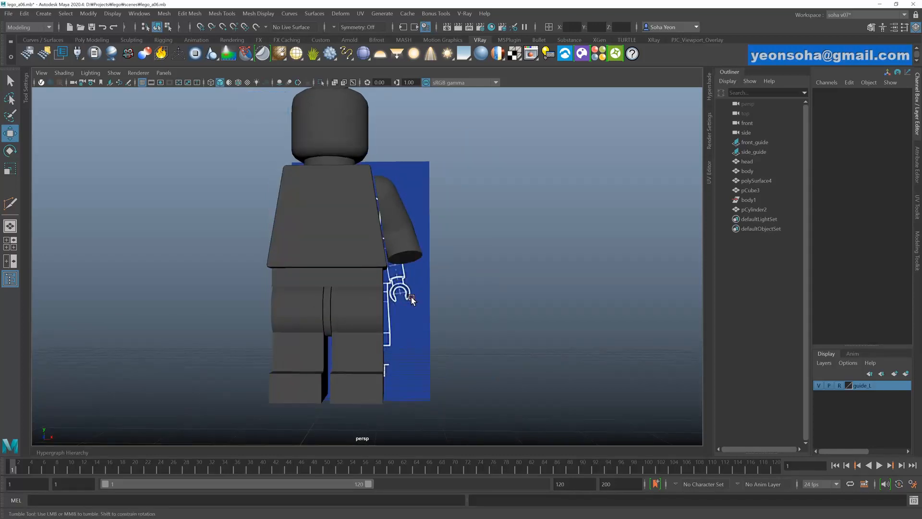
# - In the front view, create a polygon pipe and move it over the hand drawing to about X 1.44, Y 2.253
pyautogui.hotkey('shift', '3')
pyautogui.keyDown('alt'); pyautogui.moveTo(435, 317); pyautogui.dragTo(425, 252, button='middle'); pyautogui.keyUp('alt')
pyautogui.scroll(-3, 442, 269)
pyautogui.keyDown('alt'); pyautogui.moveTo(425, 252); pyautogui.dragTo(444, 303, button='right'); pyautogui.keyUp('alt')
pyautogui.scroll(-5, 341, 336)
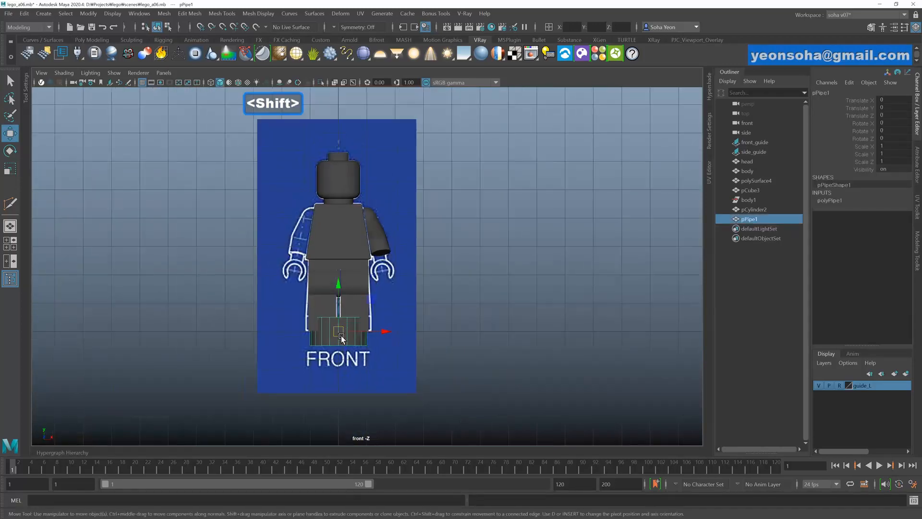
pyautogui.moveTo(339, 332); pyautogui.dragTo(380, 269)
pyautogui.scroll(2, 377, 255)
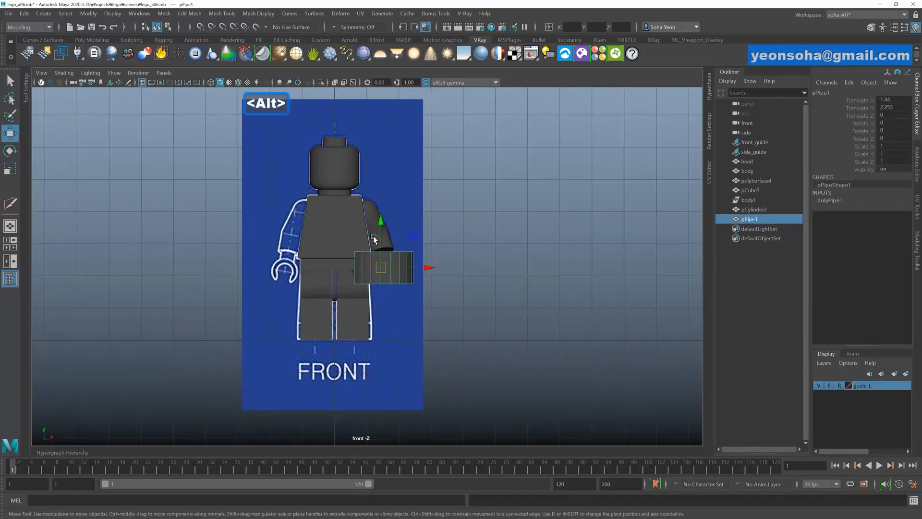
# - Rotate the pipe 90 degrees about X so it faces the front view, and switch the display to wireframe
pyautogui.press('e')
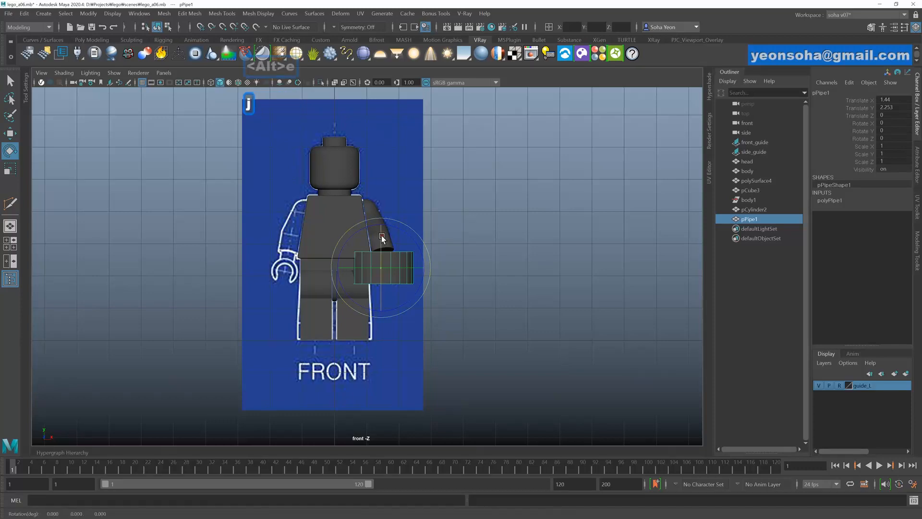
pyautogui.moveTo(382, 235); pyautogui.dragTo(427, 287)
pyautogui.scroll(2, 504, 316)
pyautogui.scroll(2, 480, 307)
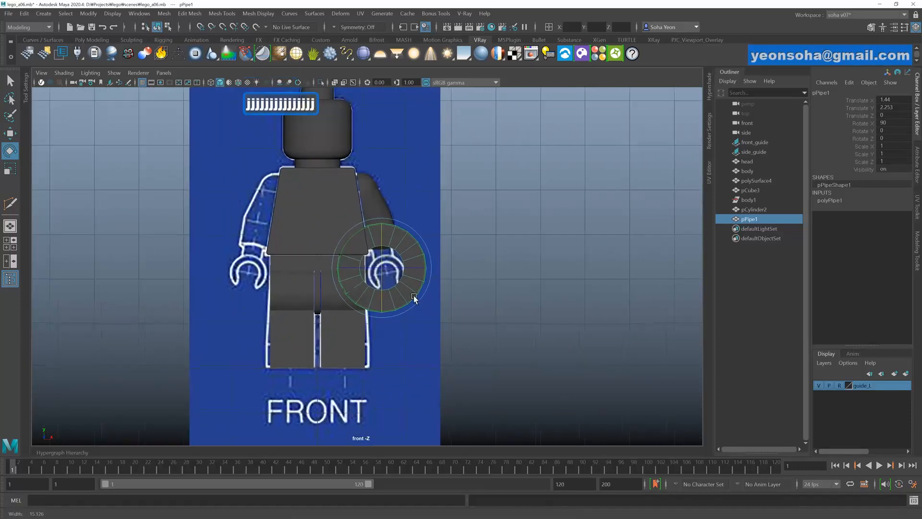
pyautogui.press('4')
pyautogui.scroll(3, 440, 287)
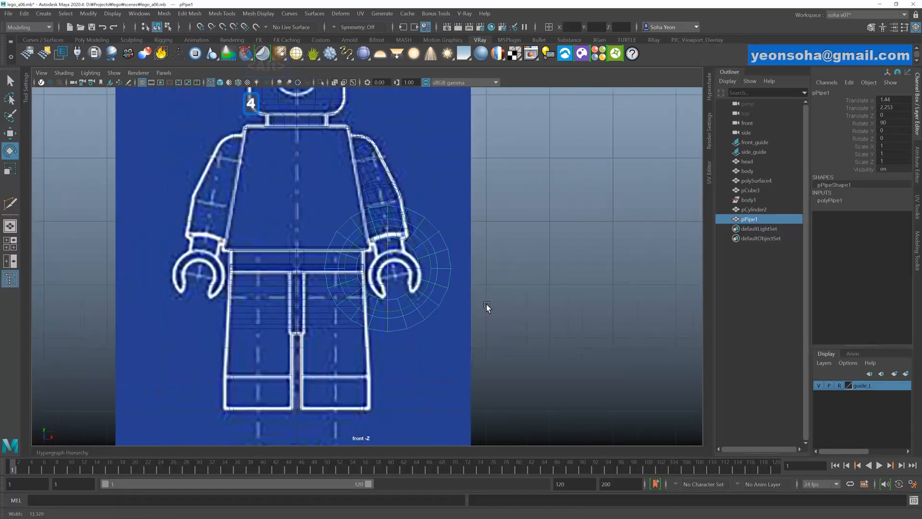
# - Reduce the pipe's radius to about 0.48 and its thickness to 0.16
pyautogui.press('t')
pyautogui.scroll(4, 430, 275)
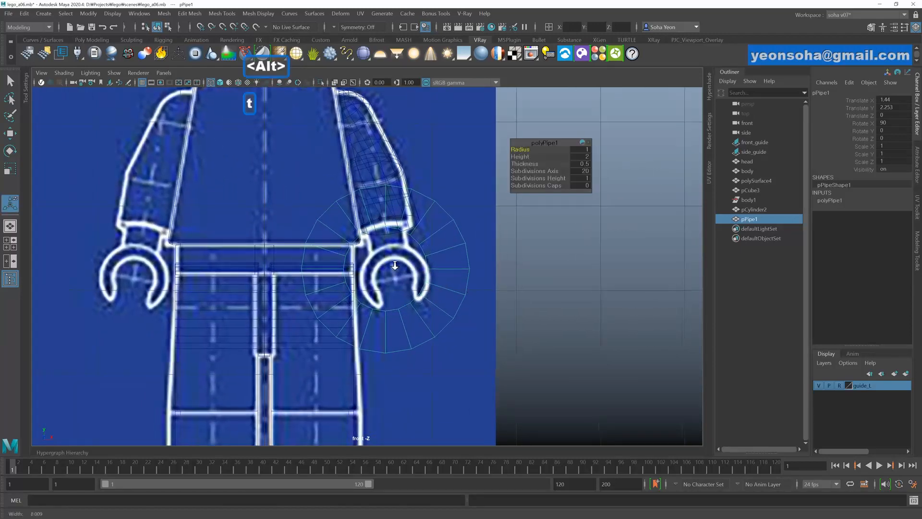
pyautogui.moveTo(523, 150); pyautogui.dragTo(513, 152)
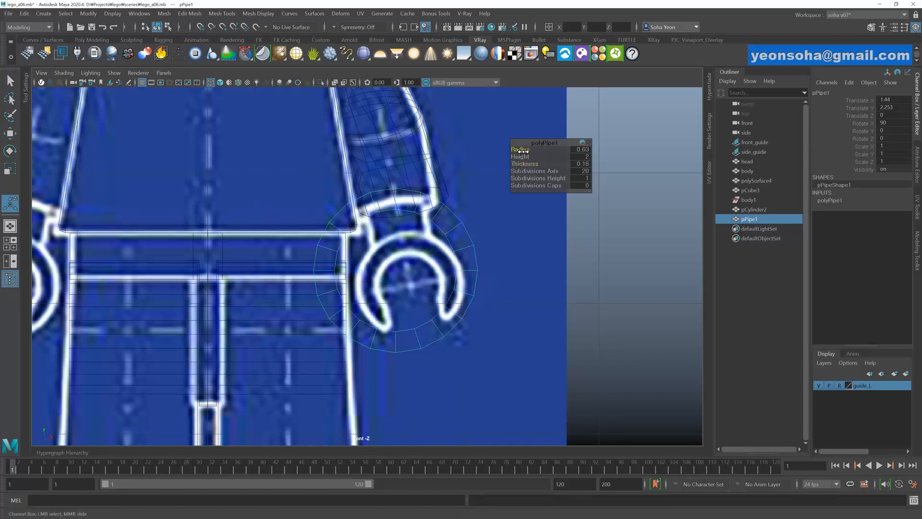
pyautogui.moveTo(522, 150); pyautogui.dragTo(521, 151)
# - Center the pipe on the drawn hand at about X 1.547, Y 2.144, and set its radius to 0.41
pyautogui.hotkey('ctrl', 'w')
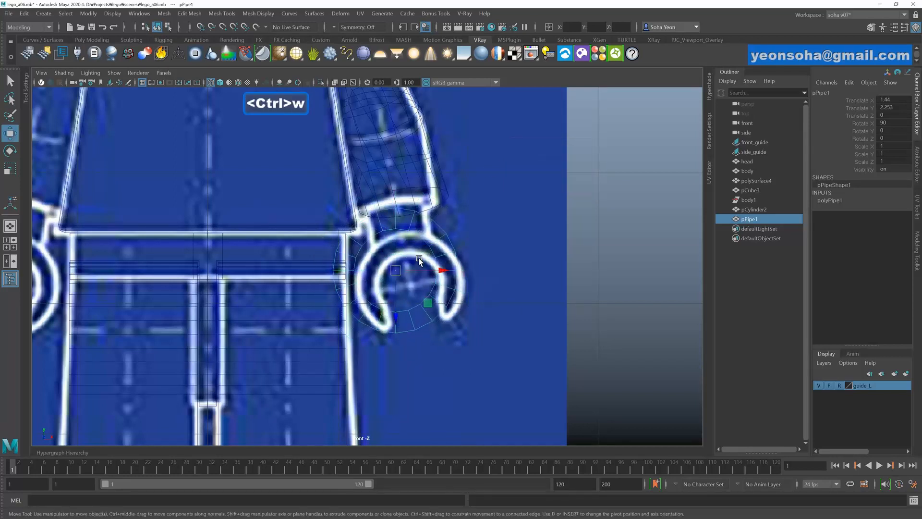
pyautogui.moveTo(393, 272); pyautogui.dragTo(407, 287)
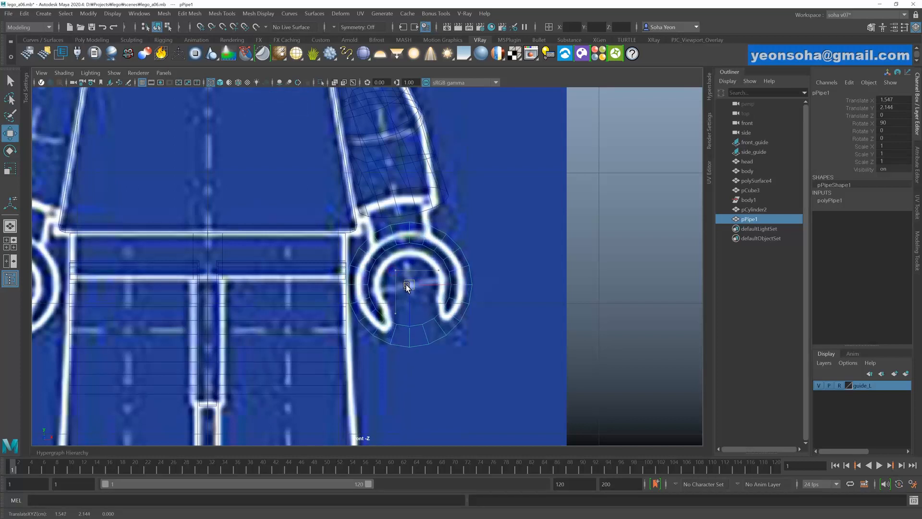
pyautogui.press('t')
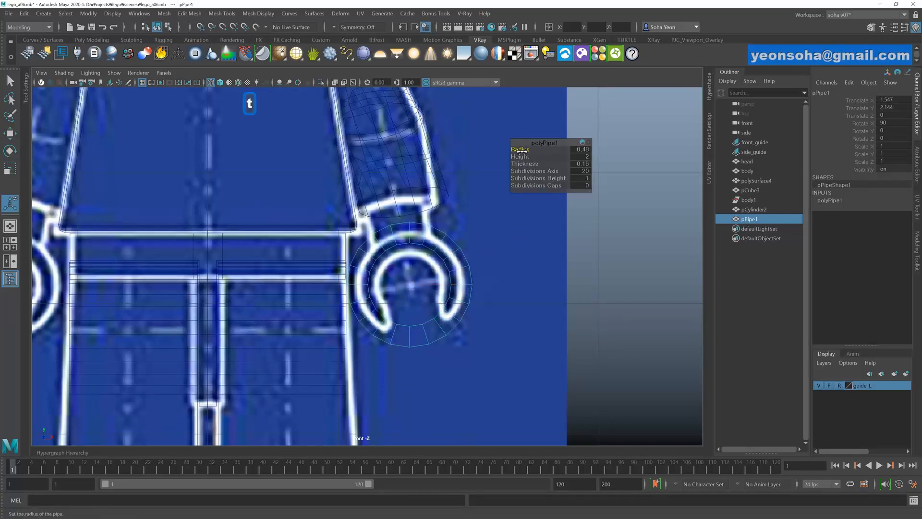
pyautogui.moveTo(521, 150); pyautogui.dragTo(520, 149)
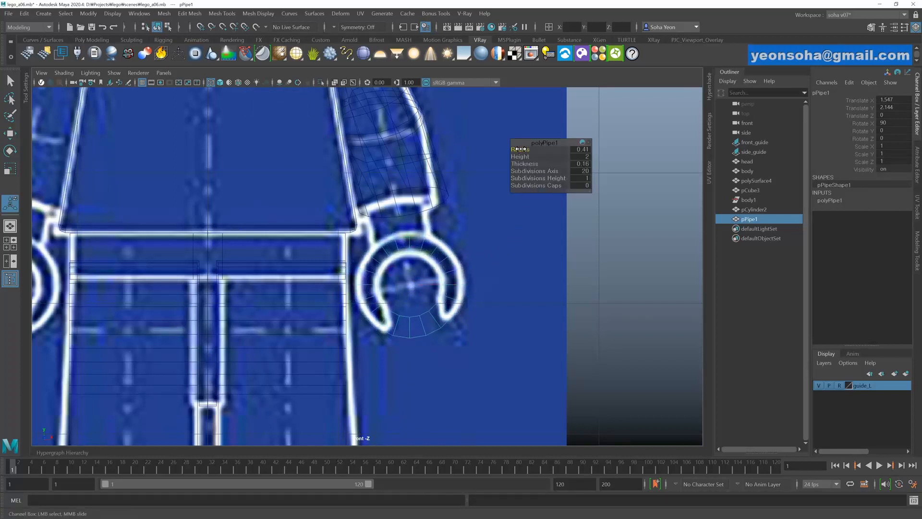
# - Set the pipe's axis subdivisions to 24 for the hand ring
pyautogui.keyDown('alt'); pyautogui.moveTo(407, 249); pyautogui.dragTo(486, 292, button='right'); pyautogui.keyUp('alt')
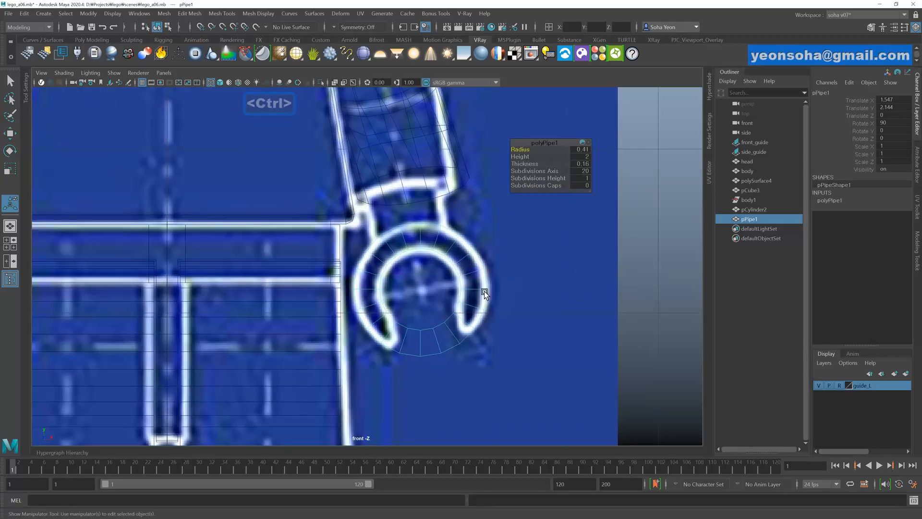
pyautogui.keyDown('alt'); pyautogui.moveTo(448, 290); pyautogui.dragTo(440, 255, button='middle'); pyautogui.keyUp('alt')
pyautogui.keyDown('alt'); pyautogui.moveTo(446, 257); pyautogui.dragTo(490, 277, button='right'); pyautogui.keyUp('alt')
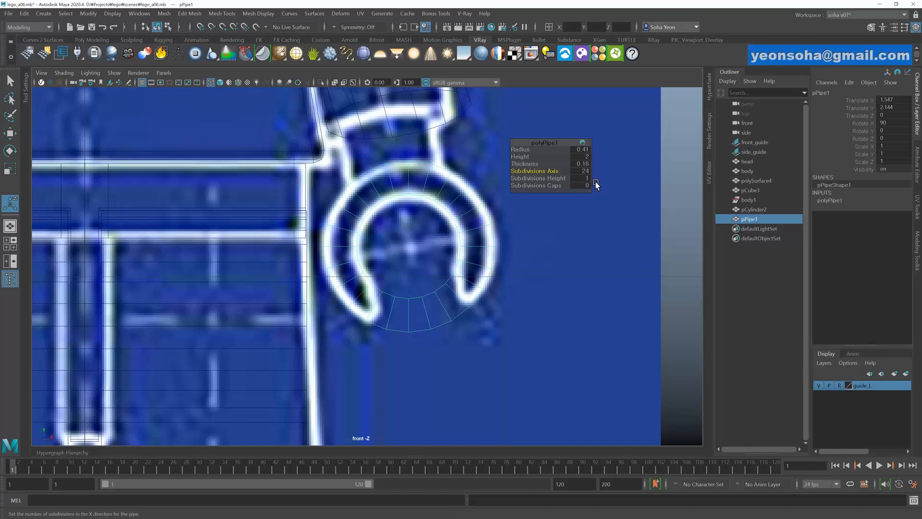
# - Delete the pipe faces that span the opening between the hand's two drawn fingertips
pyautogui.scroll(2, 530, 248)
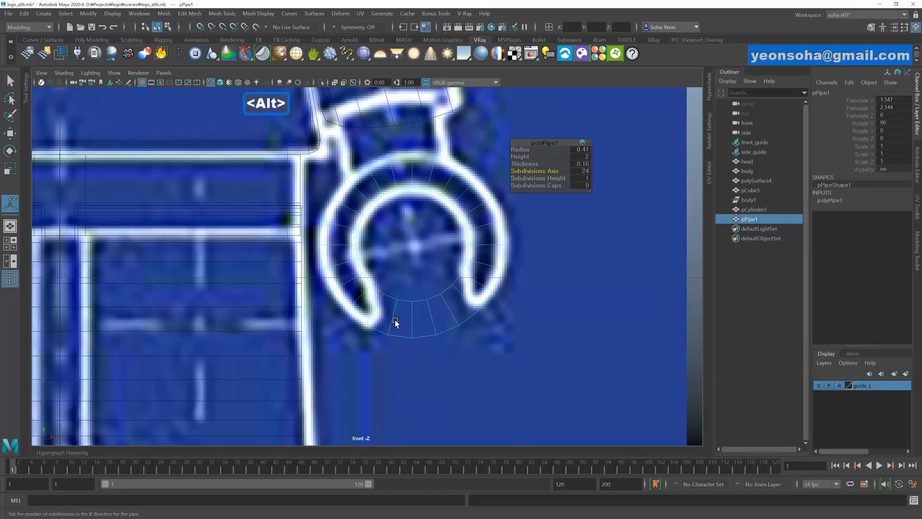
pyautogui.moveTo(434, 306)
pyautogui.keyDown('alt'); pyautogui.mouseDown(button='middle')
pyautogui.moveTo(445, 325)
pyautogui.moveTo(437, 290)
pyautogui.mouseUp(button='middle'); pyautogui.keyUp('alt')
pyautogui.keyDown('alt'); pyautogui.moveTo(437, 291); pyautogui.dragTo(462, 309, button='right'); pyautogui.keyUp('alt')
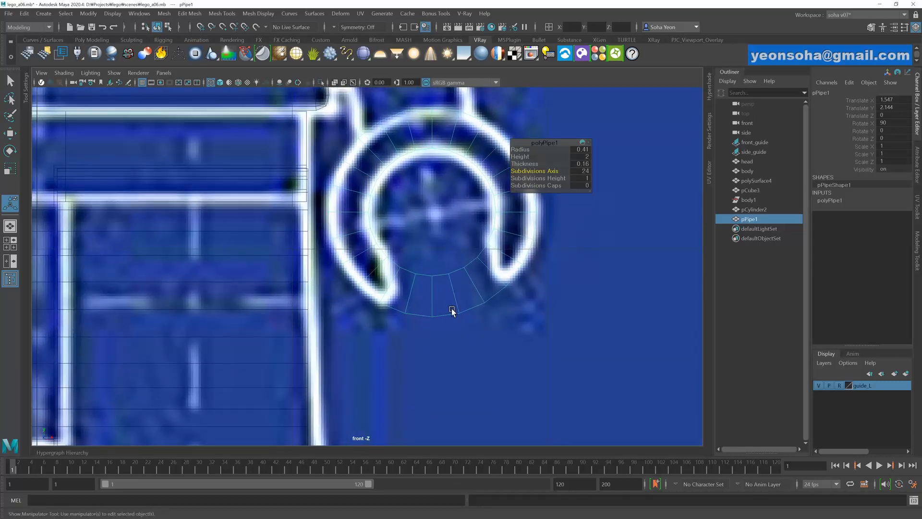
pyautogui.hotkey('alt', '3')
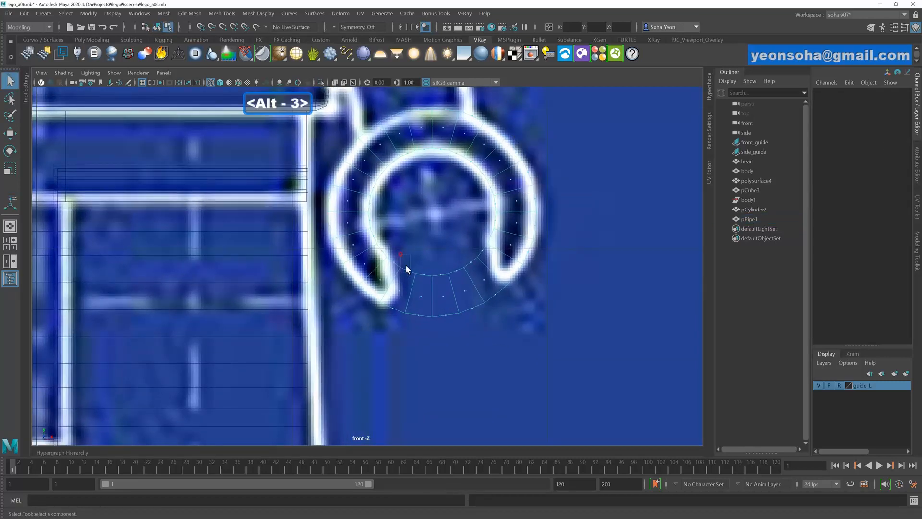
pyautogui.moveTo(405, 265); pyautogui.dragTo(423, 325)
pyautogui.hotkey('ctrl', '`')
pyautogui.hotkey('ctrl', '`')
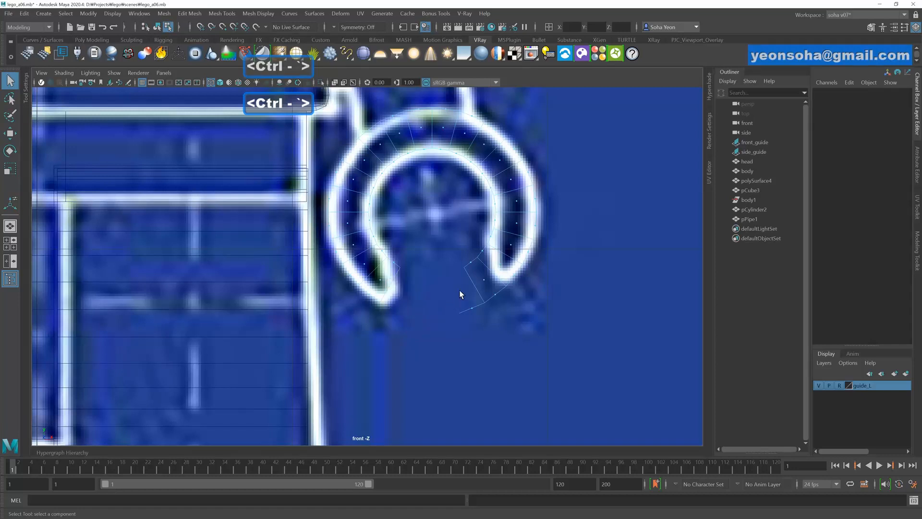
pyautogui.keyDown('alt'); pyautogui.moveTo(462, 285); pyautogui.dragTo(437, 290, button='middle'); pyautogui.keyUp('alt')
pyautogui.keyDown('alt'); pyautogui.moveTo(437, 290); pyautogui.dragTo(479, 304, button='right'); pyautogui.keyUp('alt')
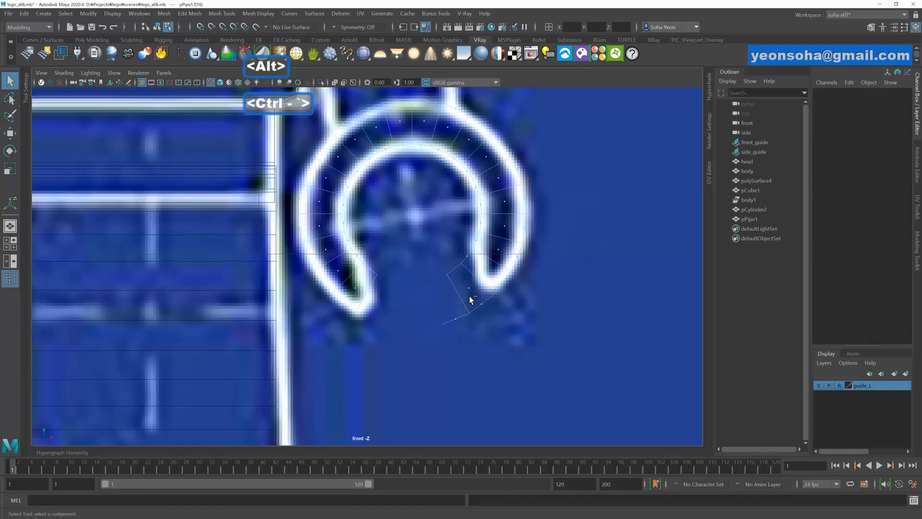
pyautogui.moveTo(484, 336); pyautogui.dragTo(484, 337)
pyautogui.hotkey('ctrl', '`')
# - Move the end vertices of the fingertip nearest the body onto the drawn outline, the inner corner at about X 1.413, Y 1.953
pyautogui.keyDown('alt'); pyautogui.moveTo(455, 296); pyautogui.dragTo(454, 310, button='middle'); pyautogui.keyUp('alt')
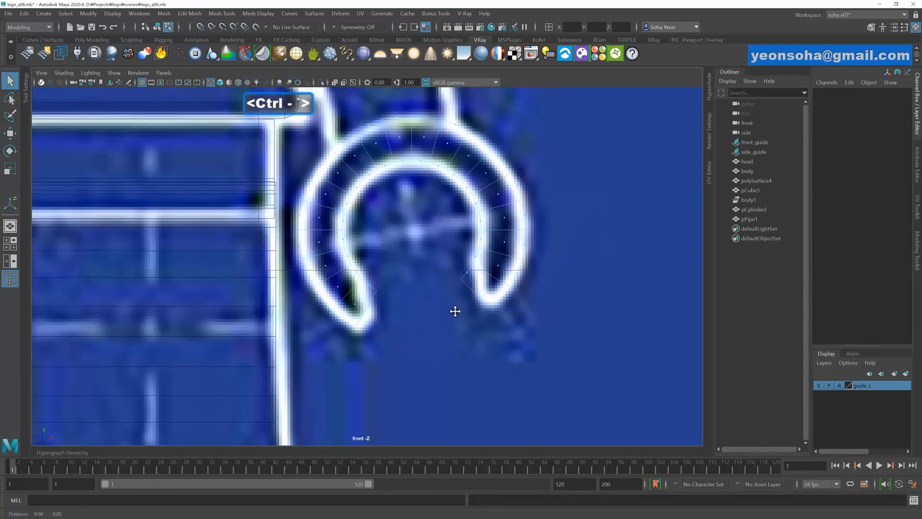
pyautogui.keyDown('alt'); pyautogui.moveTo(461, 312); pyautogui.dragTo(524, 337, button='right'); pyautogui.keyUp('alt')
pyautogui.keyDown('alt'); pyautogui.moveTo(428, 294); pyautogui.dragTo(443, 254, button='middle'); pyautogui.keyUp('alt')
pyautogui.keyDown('alt'); pyautogui.moveTo(445, 256); pyautogui.dragTo(474, 268, button='right'); pyautogui.keyUp('alt')
pyautogui.keyDown('alt'); pyautogui.moveTo(428, 249); pyautogui.dragTo(424, 259, button='middle'); pyautogui.keyUp('alt')
pyautogui.keyDown('alt'); pyautogui.moveTo(448, 265); pyautogui.dragTo(519, 294, button='right'); pyautogui.keyUp('alt')
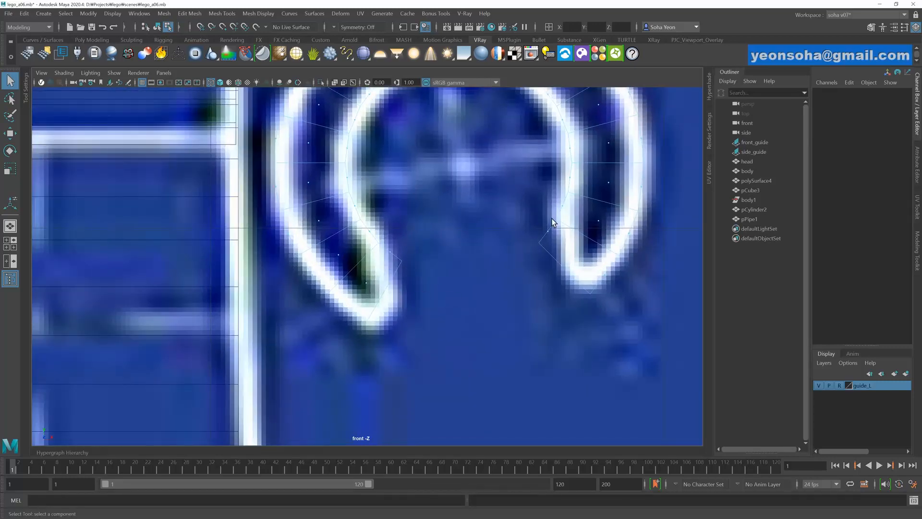
pyautogui.keyDown('alt'); pyautogui.moveTo(359, 298); pyautogui.dragTo(401, 257, button='right'); pyautogui.keyUp('alt')
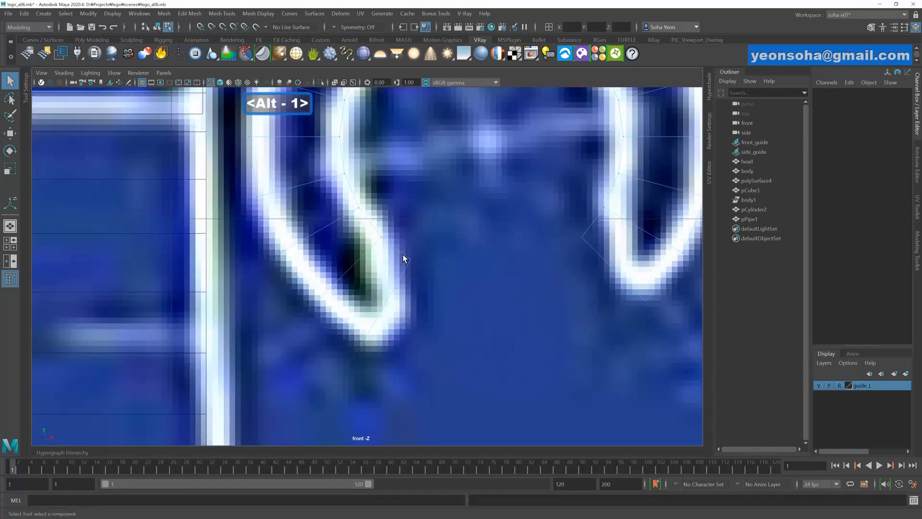
pyautogui.click(410, 260)
pyautogui.press('w')
pyautogui.moveTo(410, 260); pyautogui.dragTo(404, 294)
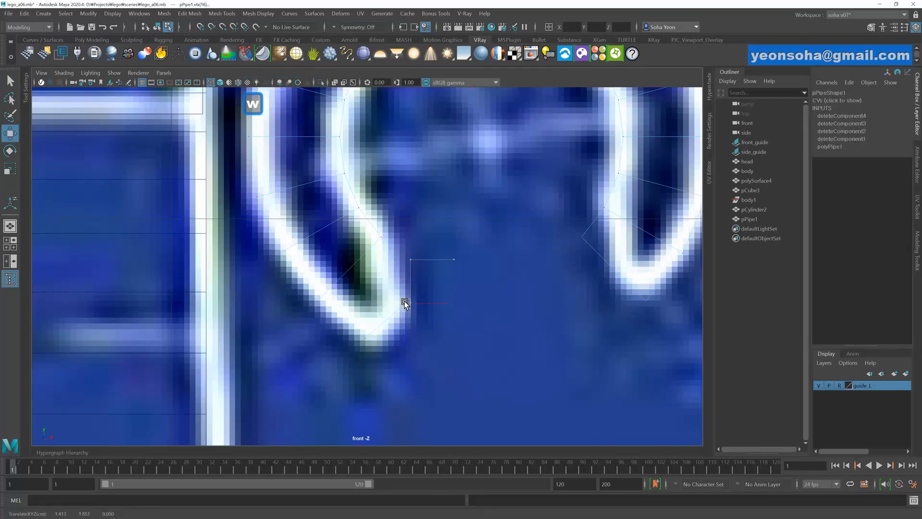
# - Fit the outer fingertip's end vertices to the drawn outline, and check the whole hand shaded in object mode
pyautogui.keyDown('alt'); pyautogui.moveTo(493, 302); pyautogui.dragTo(433, 253, button='middle'); pyautogui.keyUp('alt')
pyautogui.moveTo(440, 268); pyautogui.dragTo(457, 292)
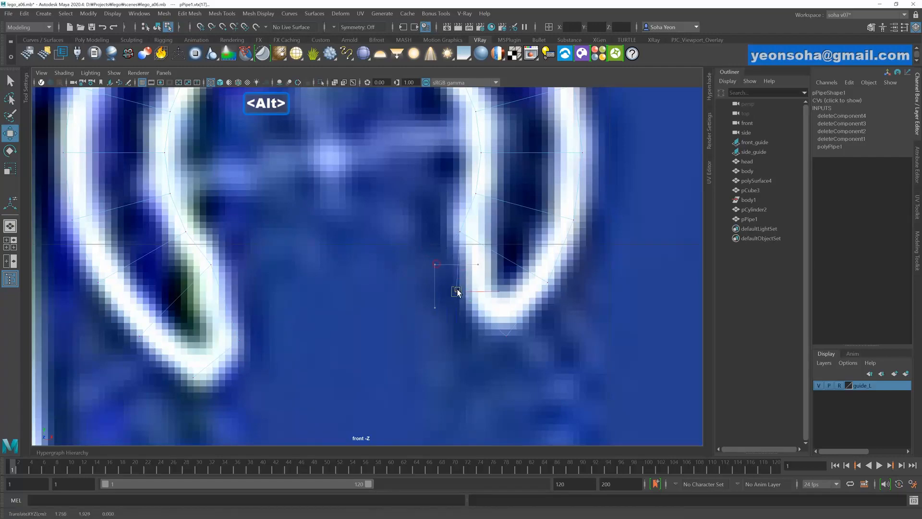
pyautogui.moveTo(509, 336); pyautogui.dragTo(504, 337)
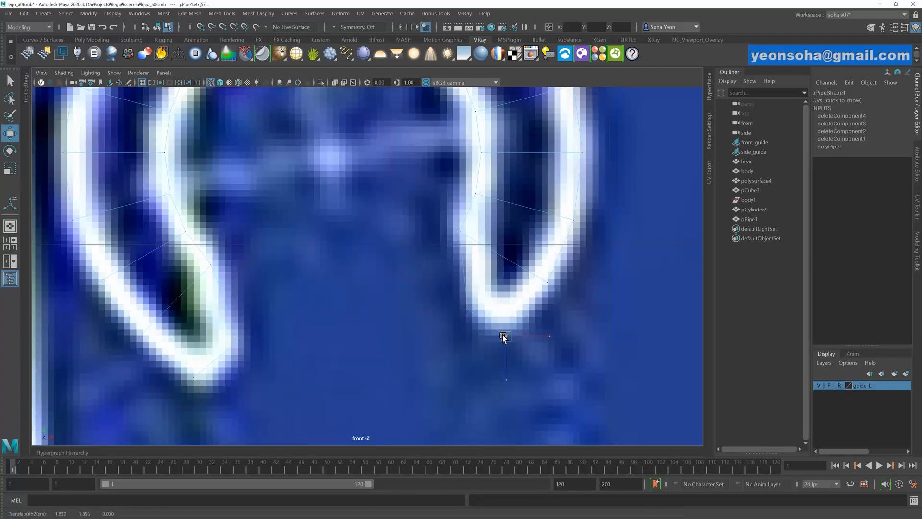
pyautogui.scroll(-9, 526, 322)
pyautogui.scroll(1, 435, 291)
pyautogui.hotkey('alt', '`')
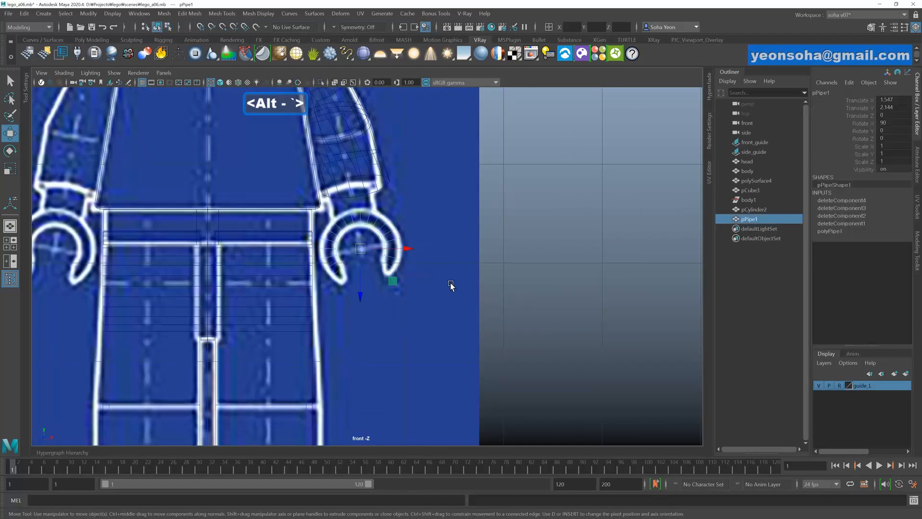
pyautogui.scroll(1, 471, 287)
pyautogui.scroll(4, 551, 315)
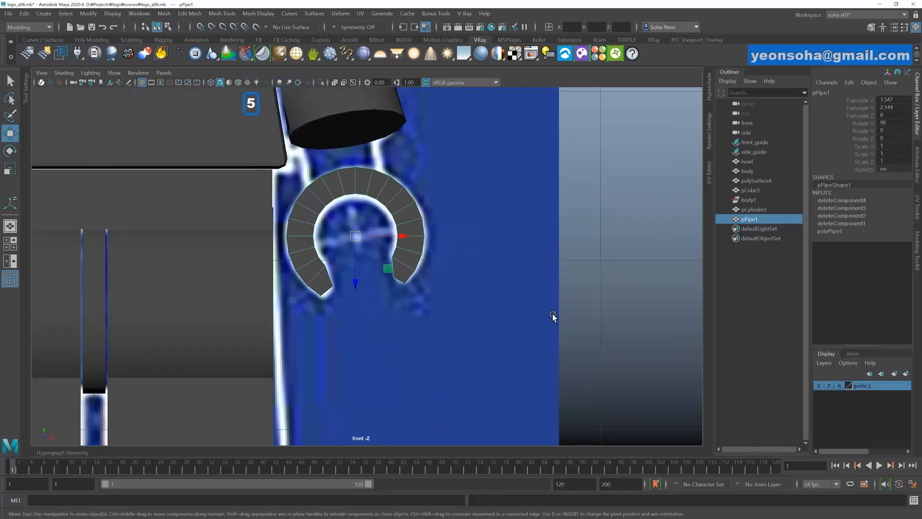
pyautogui.scroll(-5, 469, 284)
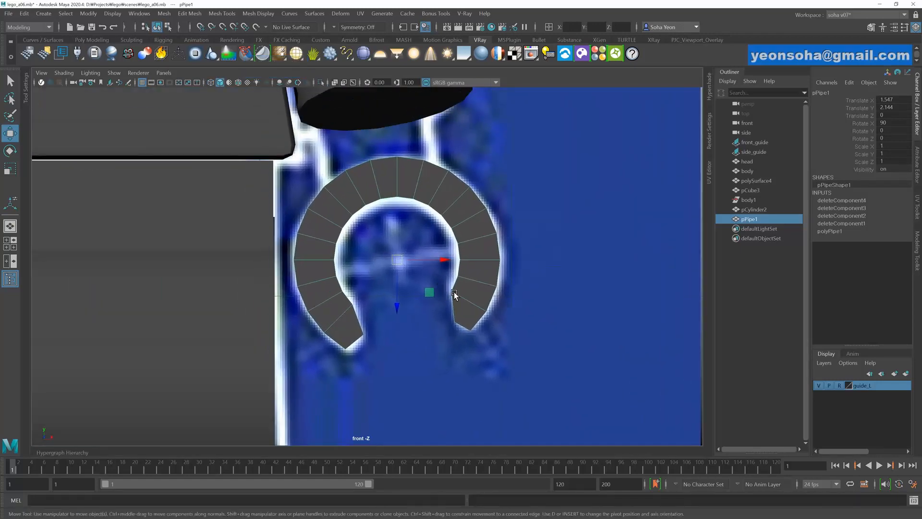
pyautogui.keyDown('alt'); pyautogui.moveTo(434, 271); pyautogui.dragTo(455, 272, button='right'); pyautogui.keyUp('alt')
# - In the wireframe side view, move the hand's front row of vertices back to the drawn hand's front edge
pyautogui.hotkey('alt', 'shift', 'q')
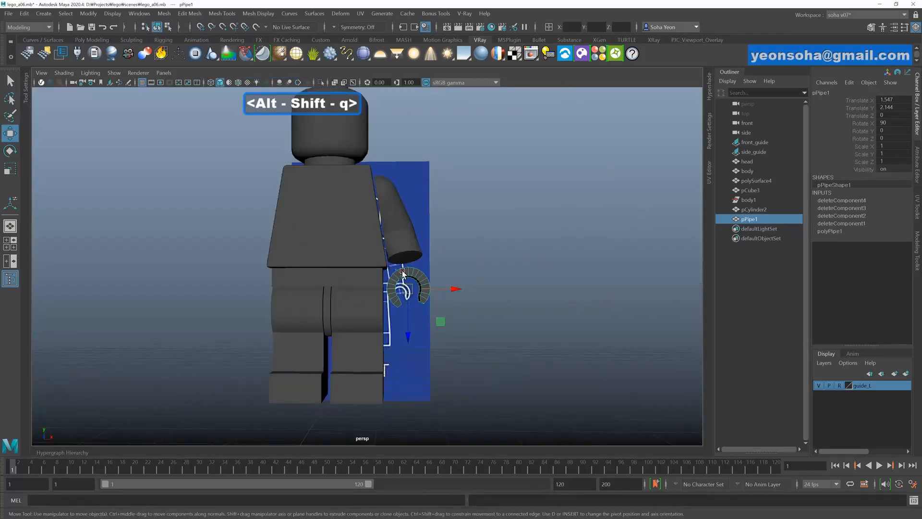
pyautogui.keyDown('alt'); pyautogui.moveTo(404, 272); pyautogui.dragTo(350, 273); pyautogui.keyUp('alt')
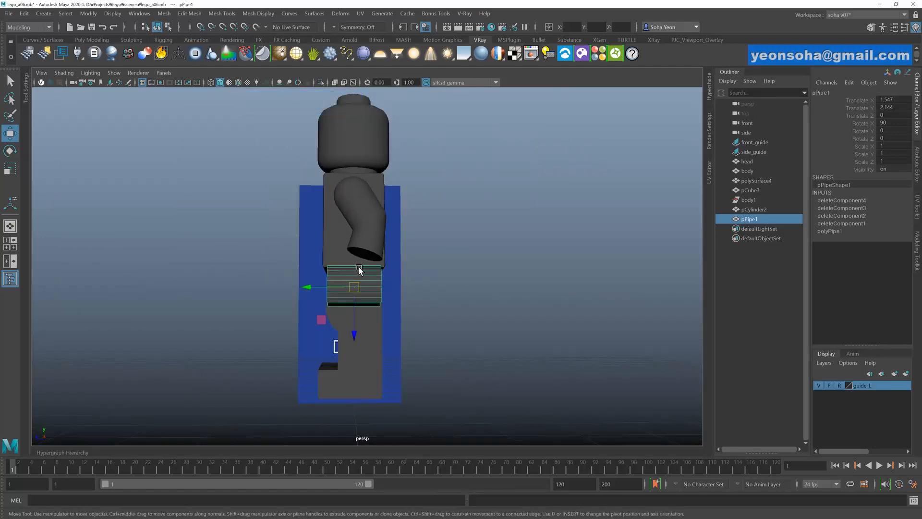
pyautogui.hotkey('shift', '4')
pyautogui.keyDown('alt'); pyautogui.moveTo(402, 326); pyautogui.dragTo(424, 262, button='middle'); pyautogui.keyUp('alt')
pyautogui.keyDown('alt'); pyautogui.moveTo(425, 262); pyautogui.dragTo(459, 274, button='right'); pyautogui.keyUp('alt')
pyautogui.press('4')
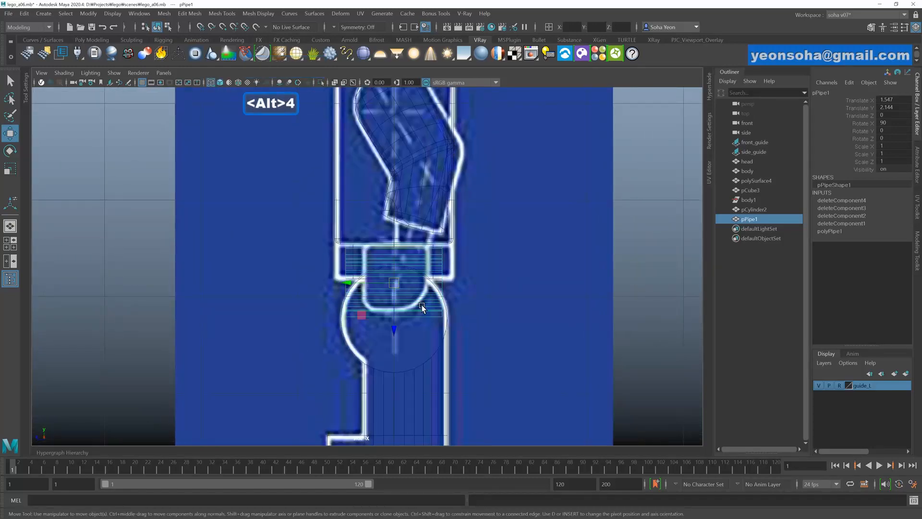
pyautogui.scroll(5, 366, 265)
pyautogui.keyDown('alt'); pyautogui.click(300, 197); pyautogui.keyUp('alt')
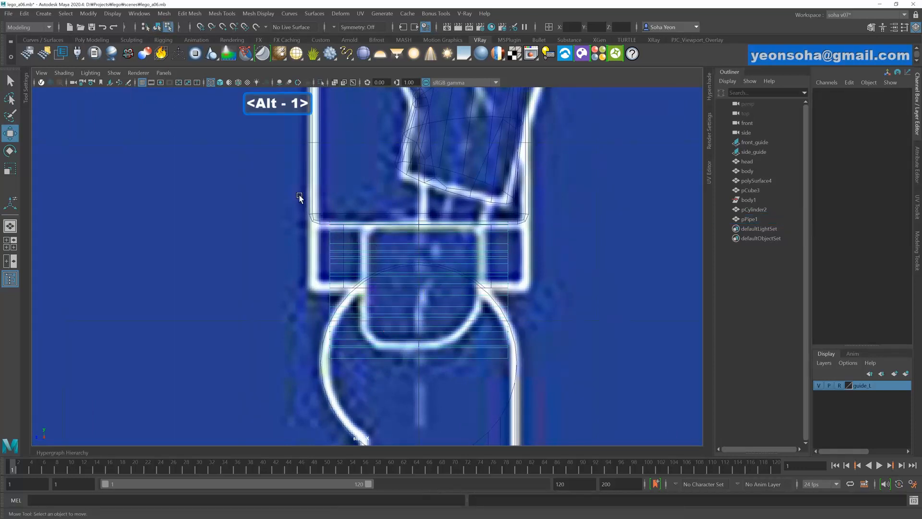
pyautogui.moveTo(296, 219); pyautogui.dragTo(346, 336)
pyautogui.moveTo(284, 291); pyautogui.dragTo(310, 291)
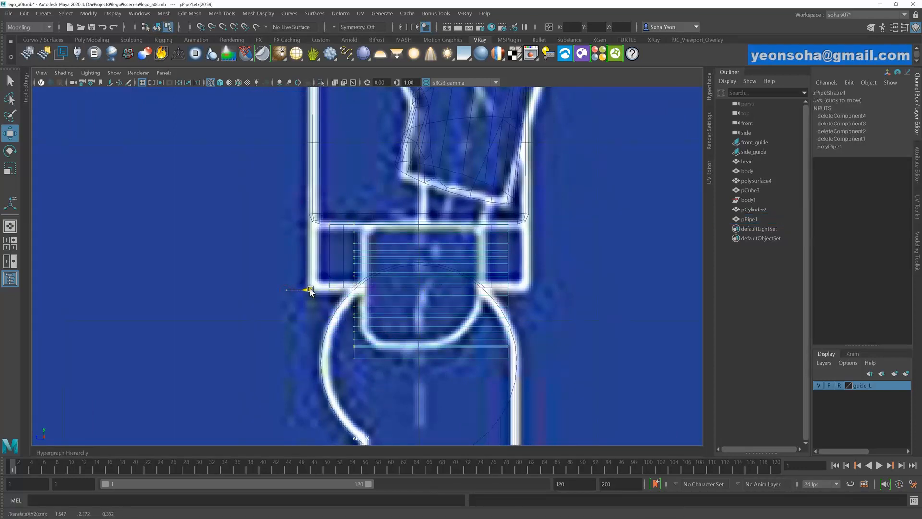
# - Move the hand's rear row of vertices forward to the drawn rear edge, about Z -0.375
pyautogui.scroll(1, 396, 293)
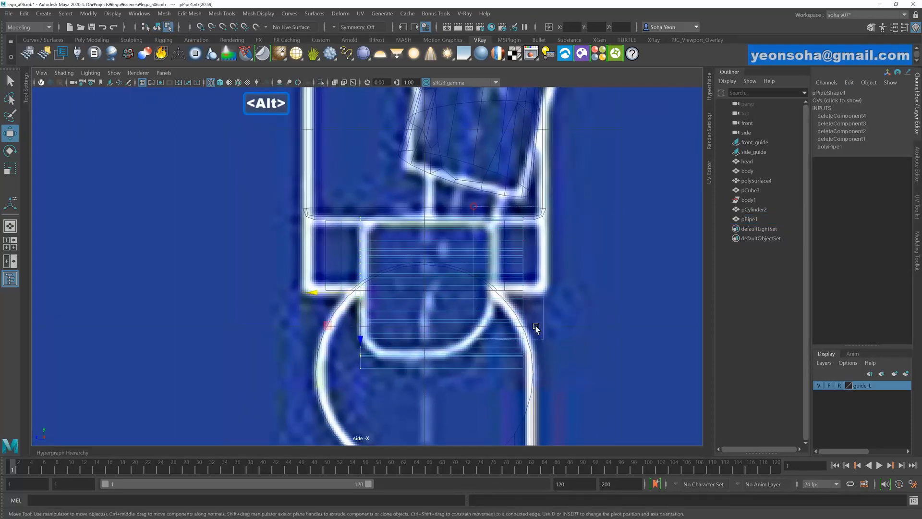
pyautogui.moveTo(481, 293); pyautogui.dragTo(464, 294)
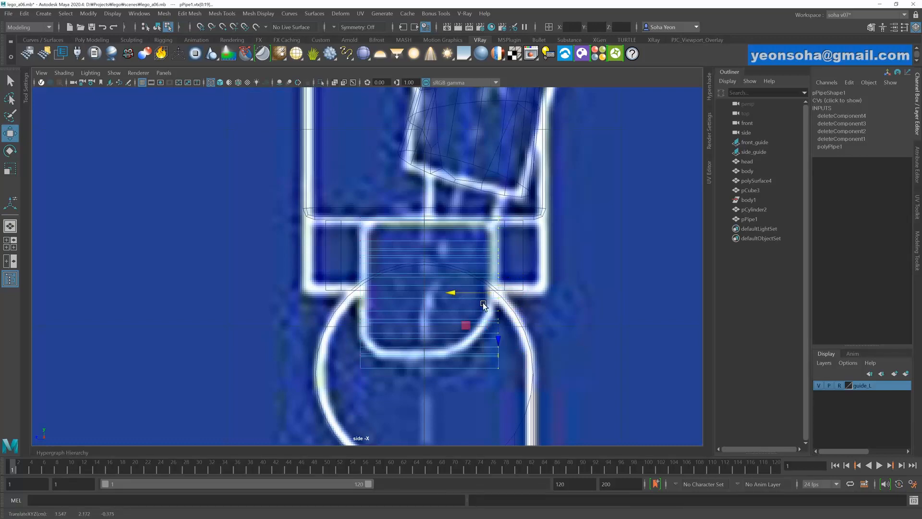
pyautogui.scroll(1, 483, 312)
# - In the shaded perspective view, close the open ends of both fingertips with Fill Hole
pyautogui.hotkey('alt', 'shift', 'q')
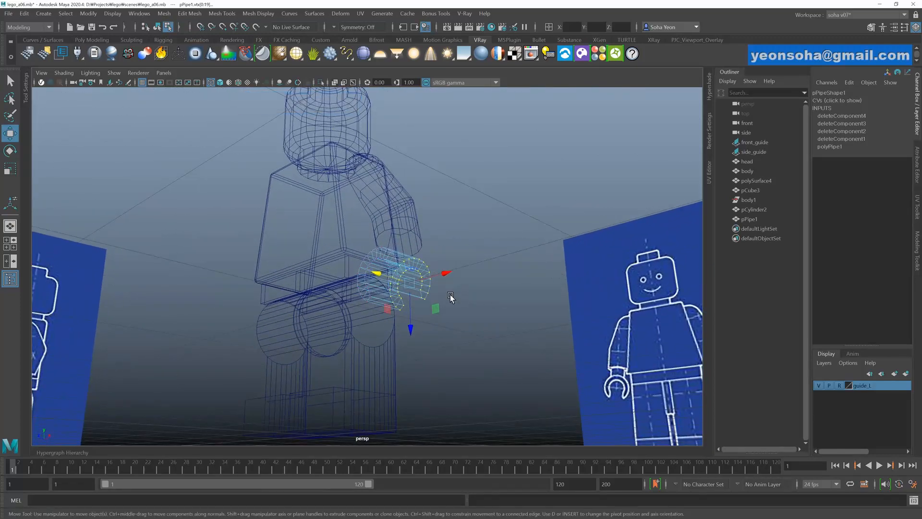
pyautogui.press('5')
pyautogui.moveTo(450, 295)
pyautogui.keyDown('alt'); pyautogui.mouseDown()
pyautogui.moveTo(402, 319)
pyautogui.moveTo(412, 313)
pyautogui.moveTo(379, 298)
pyautogui.moveTo(386, 310)
pyautogui.moveTo(451, 295)
pyautogui.moveTo(452, 284)
pyautogui.moveTo(448, 308)
pyautogui.moveTo(384, 304)
pyautogui.moveTo(339, 287)
pyautogui.moveTo(305, 332)
pyautogui.moveTo(356, 286)
pyautogui.moveTo(412, 305)
pyautogui.mouseUp(); pyautogui.keyUp('alt')
pyautogui.hotkey('alt', '`')
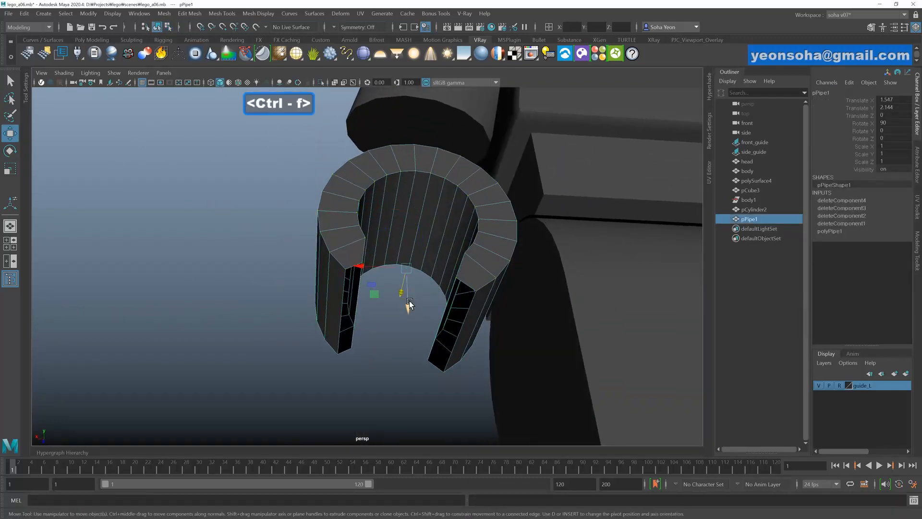
pyautogui.keyDown('alt'); pyautogui.moveTo(379, 318); pyautogui.dragTo(403, 281); pyautogui.keyUp('alt')
# - Move the rear end edges of both fingertips inward together to slope the tips, undoing the single-fingertip attempt
pyautogui.hotkey('alt', '2')
pyautogui.click(455, 291)
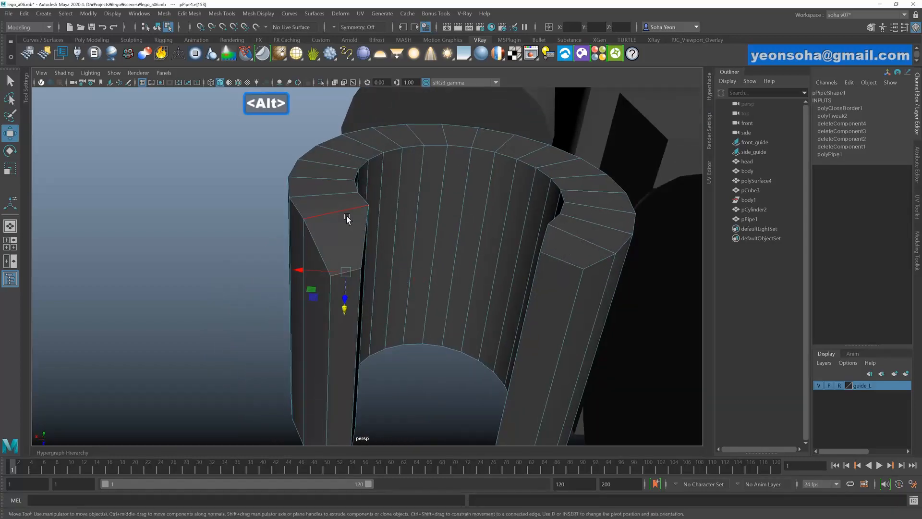
pyautogui.keyDown('alt'); pyautogui.moveTo(404, 250); pyautogui.dragTo(476, 253); pyautogui.keyUp('alt')
pyautogui.hotkey('ctrl', 'z')
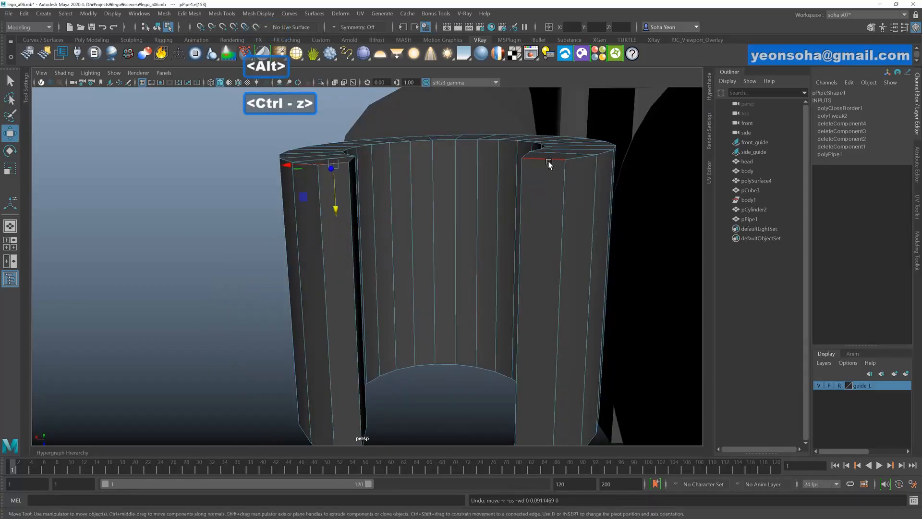
pyautogui.keyDown('alt'); pyautogui.moveTo(441, 216); pyautogui.dragTo(440, 196); pyautogui.keyUp('alt')
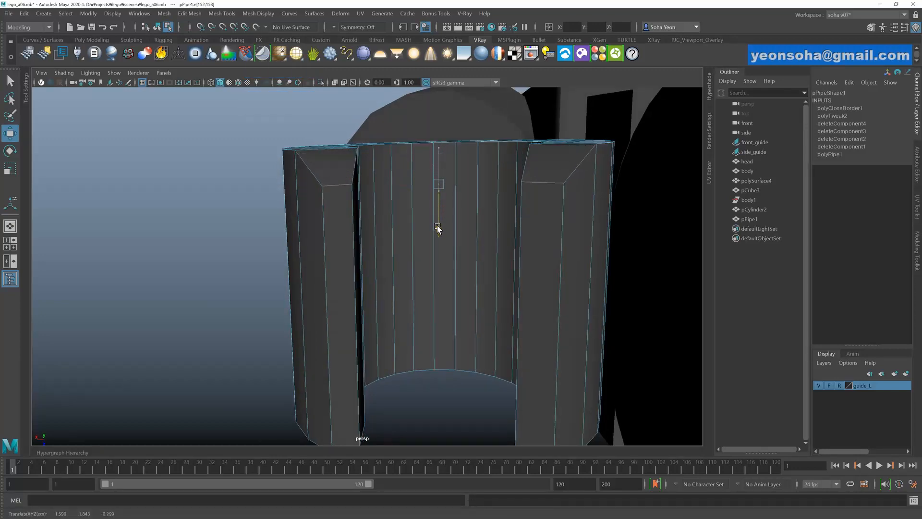
# - Move the neighbouring rear edge on each fingertip inward to add a second slope segment
pyautogui.keyDown('alt'); pyautogui.moveTo(438, 229); pyautogui.dragTo(351, 237); pyautogui.keyUp('alt')
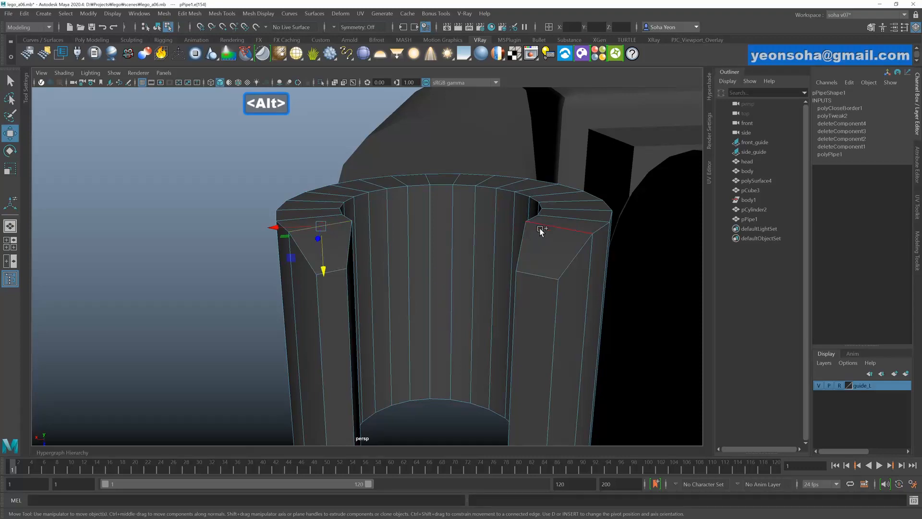
pyautogui.keyDown('alt'); pyautogui.moveTo(471, 252); pyautogui.dragTo(433, 323); pyautogui.keyUp('alt')
pyautogui.keyDown('alt'); pyautogui.moveTo(433, 322); pyautogui.dragTo(501, 296, button='right'); pyautogui.keyUp('alt')
# - In the wireframe side view, shift the fingertips' rear end vertices and the adjacent row forward toward the drawn rounded corner
pyautogui.press('5')
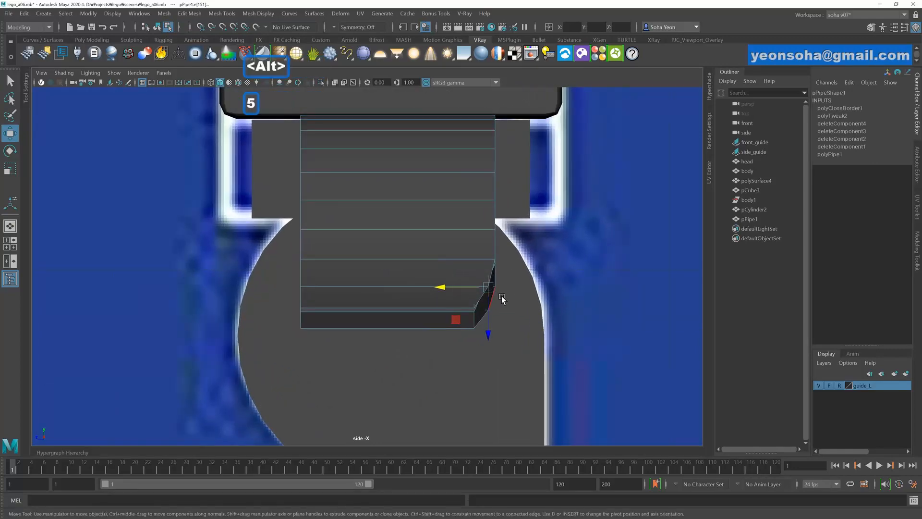
pyautogui.press('4')
pyautogui.scroll(-5, 468, 310)
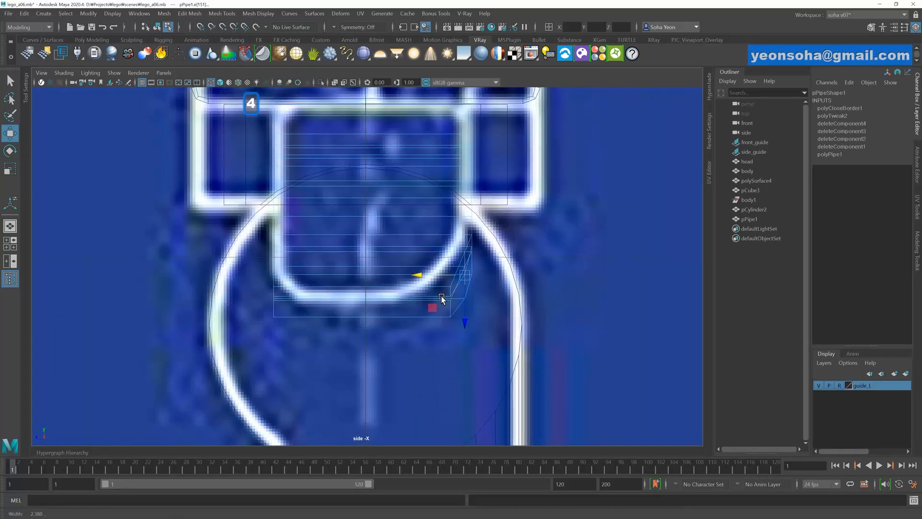
pyautogui.scroll(3, 471, 317)
pyautogui.hotkey('alt', '1')
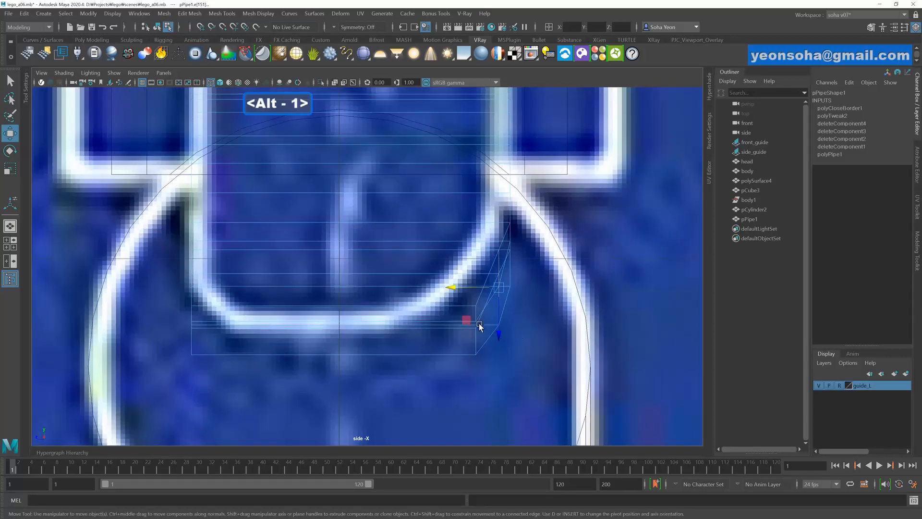
pyautogui.moveTo(489, 366); pyautogui.dragTo(488, 366)
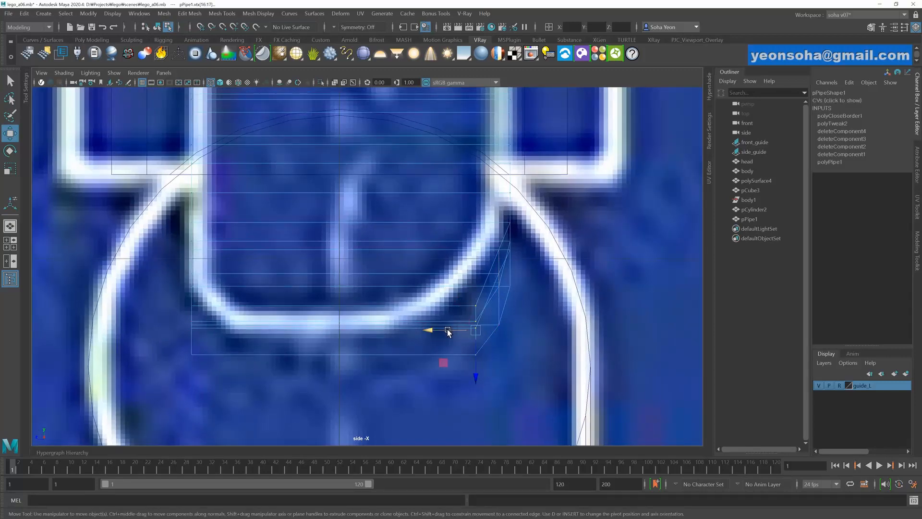
pyautogui.moveTo(448, 332); pyautogui.dragTo(387, 332)
pyautogui.keyDown('alt'); pyautogui.moveTo(471, 314); pyautogui.dragTo(437, 328, button='middle'); pyautogui.keyUp('alt')
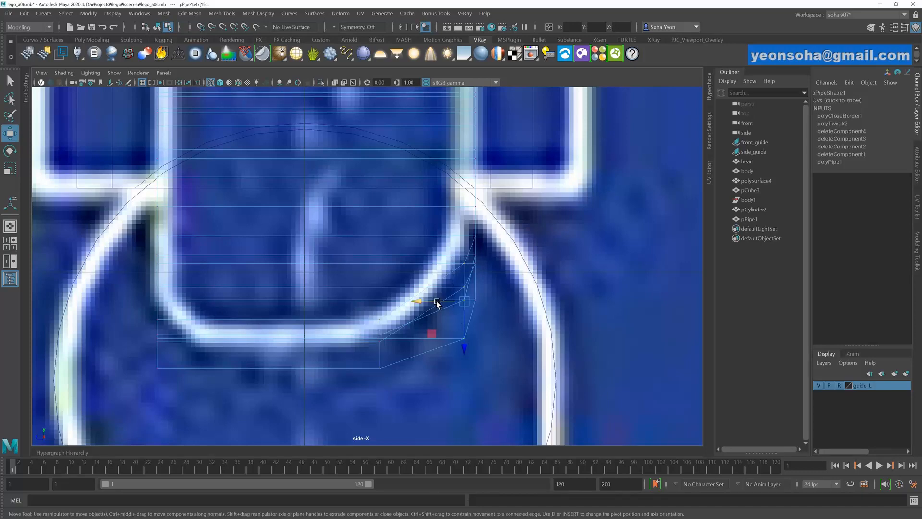
pyautogui.moveTo(437, 303); pyautogui.dragTo(393, 239)
# - In the perspective view, select the next rear edges on both fingertips and shift them slightly forward to continue the curve
pyautogui.hotkey('alt', 'shift', 'q')
pyautogui.hotkey('alt', '2')
pyautogui.click(393, 238)
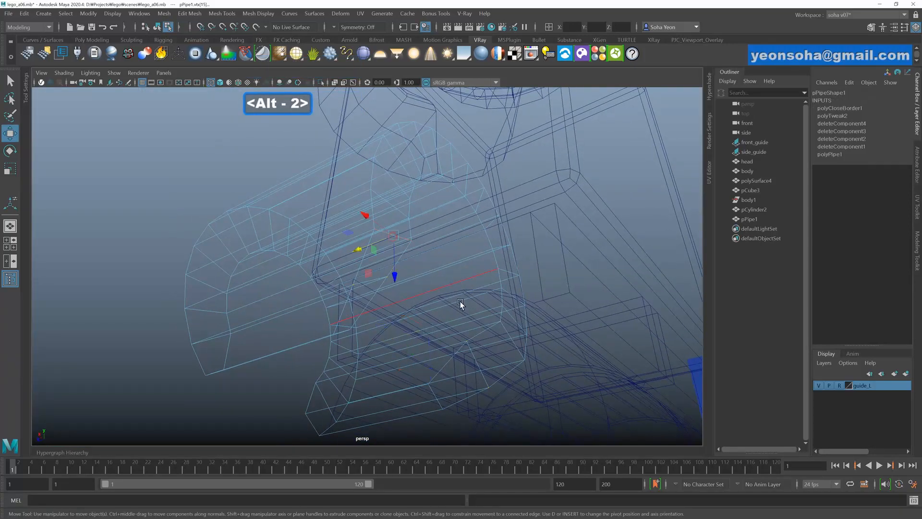
pyautogui.keyDown('shift'); pyautogui.click(511, 335); pyautogui.keyUp('shift')
pyautogui.keyDown('alt'); pyautogui.moveTo(511, 334); pyautogui.dragTo(375, 321); pyautogui.keyUp('alt')
pyautogui.press('alt')
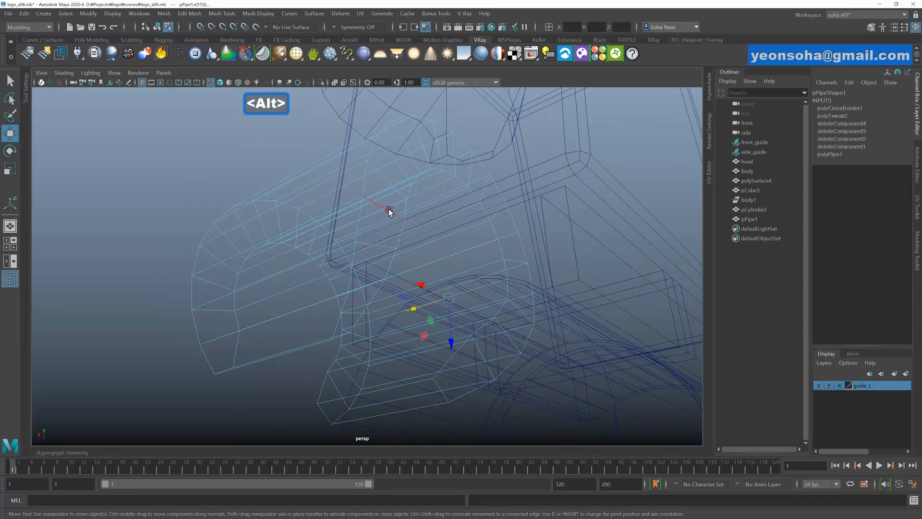
pyautogui.keyDown('alt'); pyautogui.moveTo(518, 306); pyautogui.dragTo(392, 302); pyautogui.keyUp('alt')
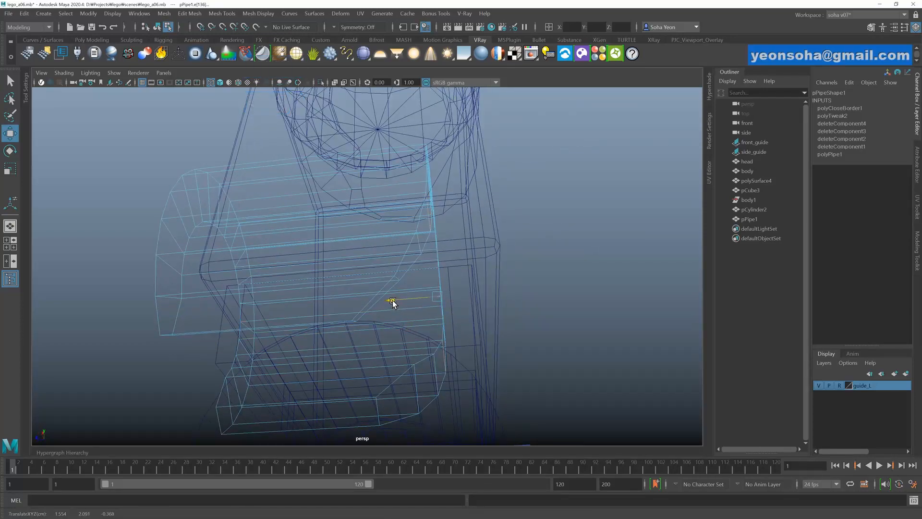
pyautogui.keyDown('alt'); pyautogui.moveTo(435, 333); pyautogui.dragTo(429, 323); pyautogui.keyUp('alt')
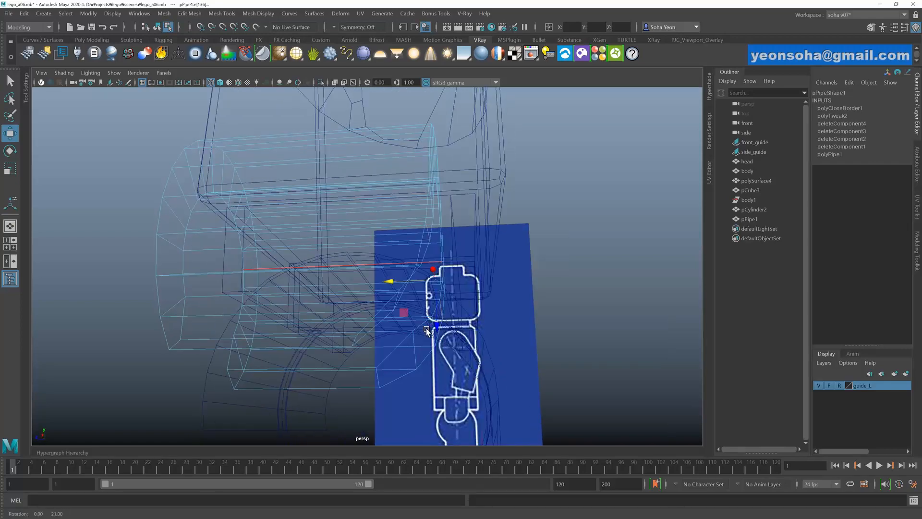
# - Compare the hand's rounded rear profile with the drawn outline in the side view
pyautogui.hotkey('shift', '4')
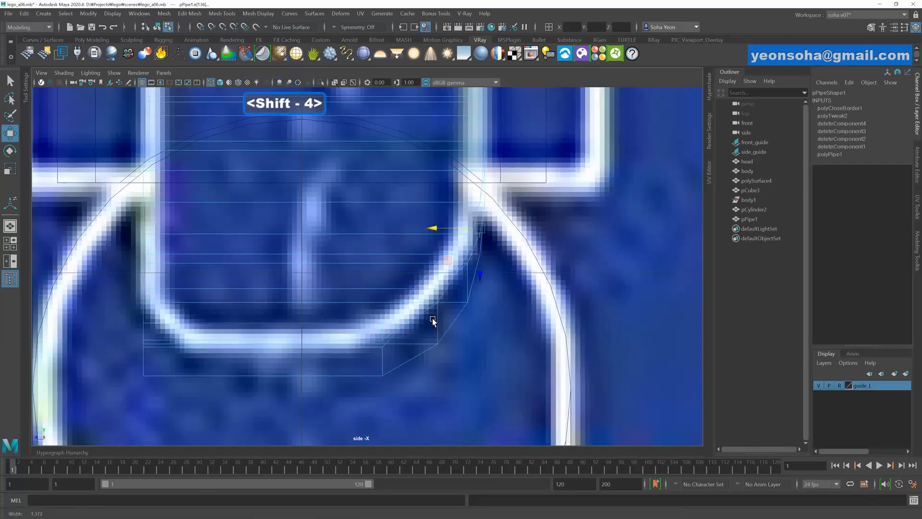
pyautogui.scroll(2, 432, 318)
pyautogui.hotkey('alt', '1')
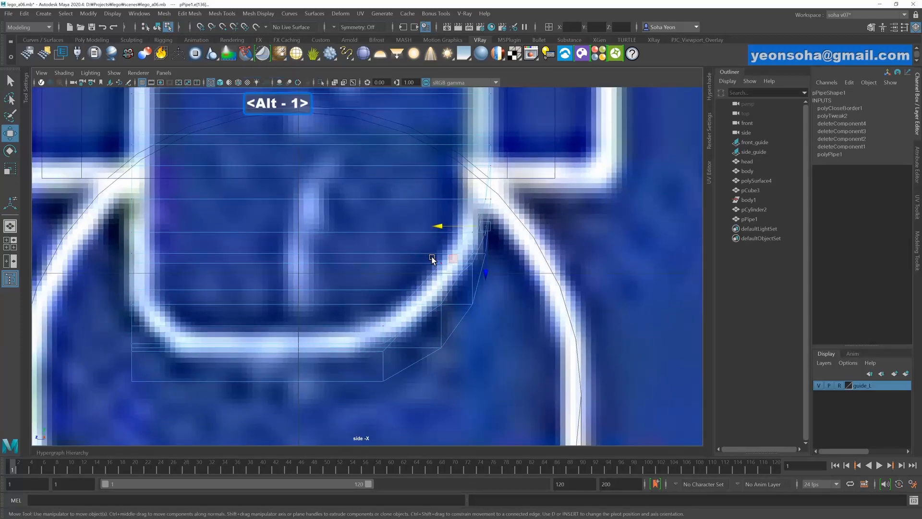
pyautogui.scroll(-5, 432, 258)
pyautogui.keyDown('alt'); pyautogui.moveTo(344, 298); pyautogui.dragTo(445, 305, button='middle'); pyautogui.keyUp('alt')
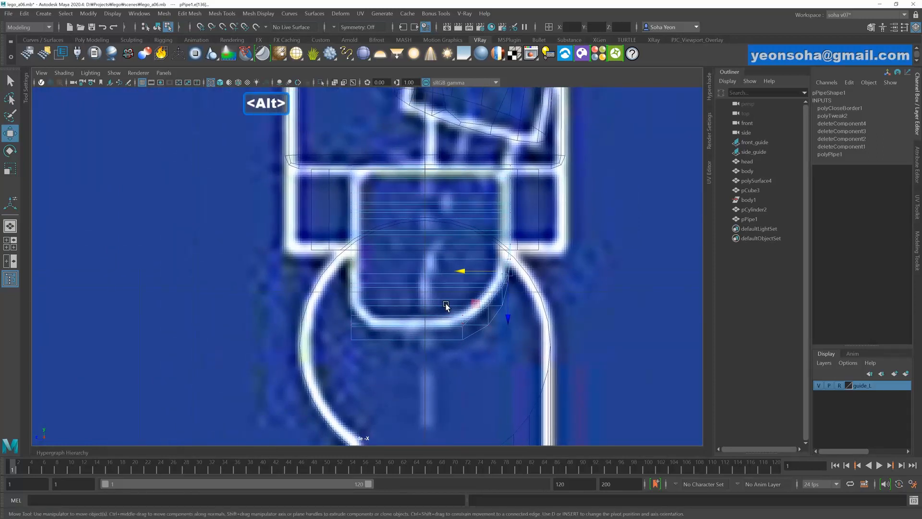
pyautogui.keyDown('alt'); pyautogui.moveTo(445, 306); pyautogui.dragTo(469, 298, button='right'); pyautogui.keyUp('alt')
pyautogui.keyDown('alt'); pyautogui.moveTo(469, 298); pyautogui.dragTo(455, 313, button='middle'); pyautogui.keyUp('alt')
pyautogui.keyDown('alt'); pyautogui.moveTo(474, 261); pyautogui.dragTo(469, 272, button='middle'); pyautogui.keyUp('alt')
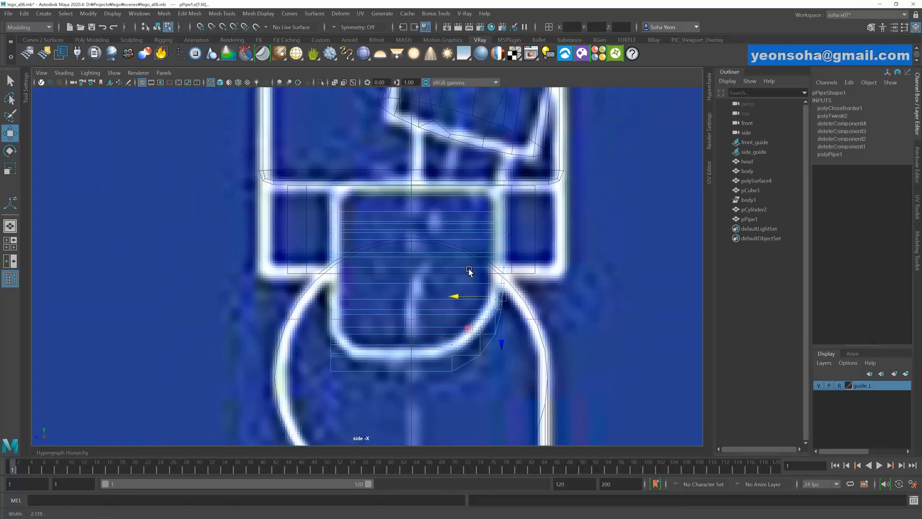
pyautogui.keyDown('alt'); pyautogui.moveTo(469, 272); pyautogui.dragTo(511, 276, button='right'); pyautogui.keyUp('alt')
pyautogui.hotkey('alt', '`')
pyautogui.keyDown('alt'); pyautogui.moveTo(451, 290); pyautogui.dragTo(423, 278, button='middle'); pyautogui.keyUp('alt')
pyautogui.keyDown('alt'); pyautogui.moveTo(423, 279); pyautogui.dragTo(433, 280, button='right'); pyautogui.keyUp('alt')
# - Examine the reshaped fingertips in the shaded perspective view from several angles
pyautogui.hotkey('alt', 'shift', 'q')
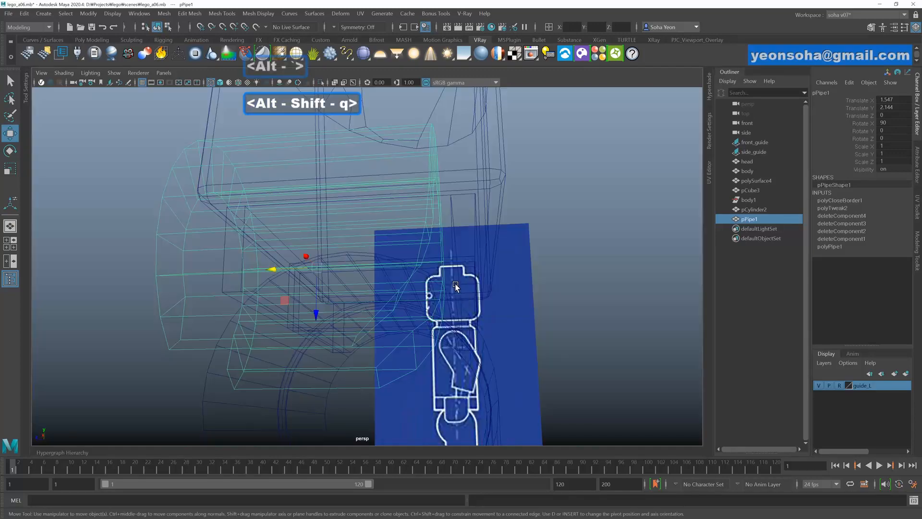
pyautogui.moveTo(434, 281)
pyautogui.keyDown('alt'); pyautogui.mouseDown()
pyautogui.moveTo(427, 322)
pyautogui.moveTo(403, 352)
pyautogui.moveTo(422, 309)
pyautogui.moveTo(419, 344)
pyautogui.moveTo(419, 337)
pyautogui.mouseUp(); pyautogui.keyUp('alt')
pyautogui.scroll(3, 428, 321)
pyautogui.press('5')
pyautogui.scroll(3, 404, 318)
pyautogui.hotkey('alt', '2')
pyautogui.click(385, 303)
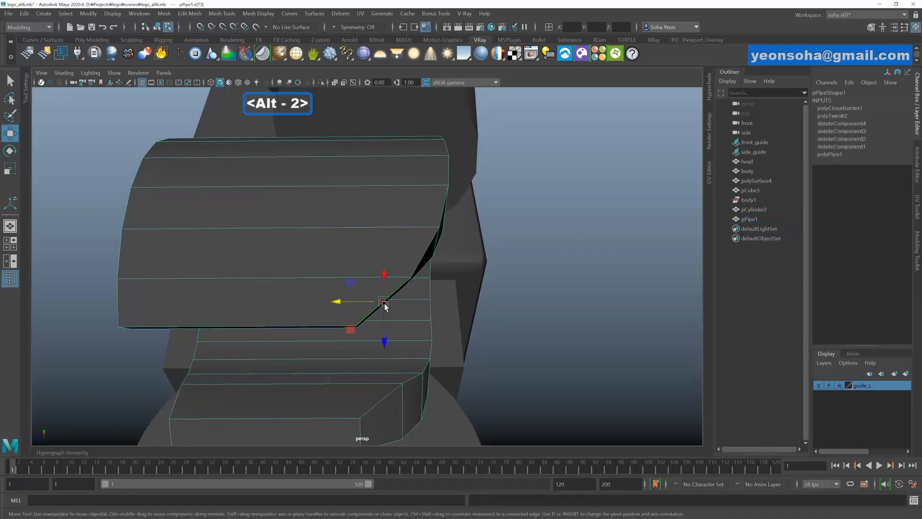
pyautogui.keyDown('alt'); pyautogui.moveTo(385, 305); pyautogui.dragTo(351, 326); pyautogui.keyUp('alt')
pyautogui.hotkey('alt', '`')
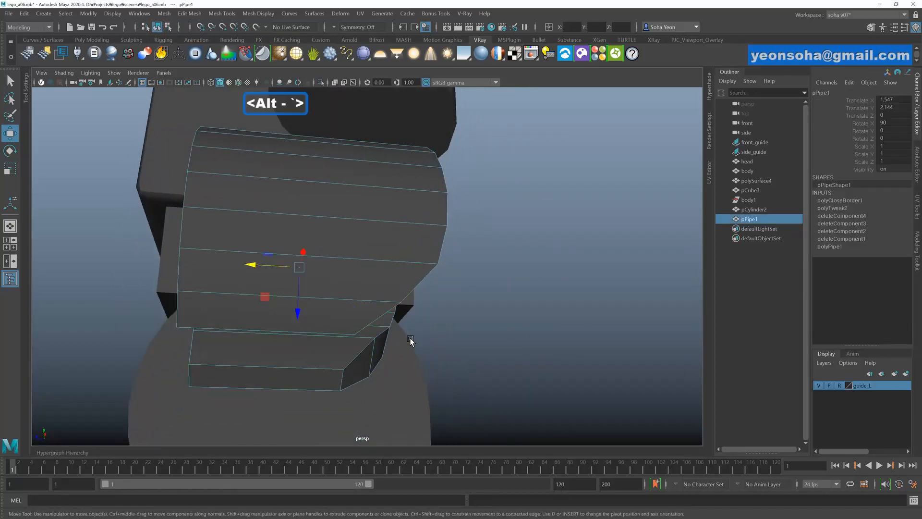
pyautogui.keyDown('alt'); pyautogui.moveTo(409, 340); pyautogui.dragTo(475, 323); pyautogui.keyUp('alt')
pyautogui.click(477, 324)
pyautogui.keyDown('alt'); pyautogui.moveTo(367, 312); pyautogui.dragTo(371, 320); pyautogui.keyUp('alt')
pyautogui.keyDown('alt'); pyautogui.moveTo(371, 321); pyautogui.dragTo(431, 323, button='middle'); pyautogui.keyUp('alt')
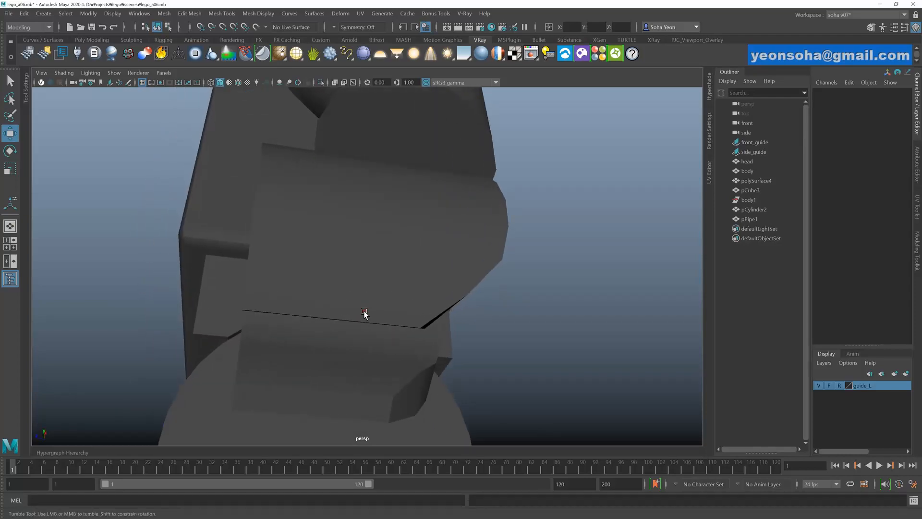
pyautogui.click(315, 294)
pyautogui.keyDown('alt'); pyautogui.moveTo(329, 306); pyautogui.dragTo(384, 309, button='middle'); pyautogui.keyUp('alt')
pyautogui.keyDown('alt'); pyautogui.moveTo(384, 310); pyautogui.dragTo(350, 302); pyautogui.keyUp('alt')
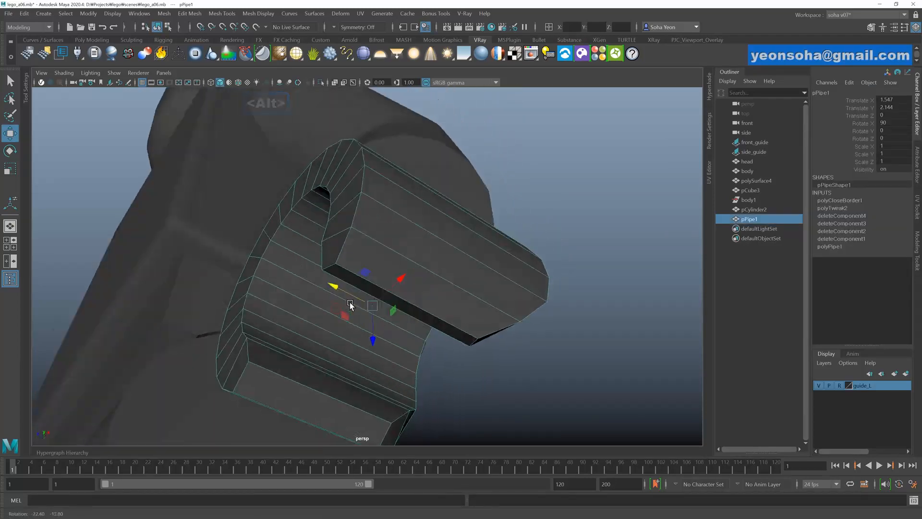
# - Bevel the short square-corner edges at the front of both fingertips with 2 segments and a fraction of about 0.62
pyautogui.keyDown('alt'); pyautogui.moveTo(349, 303); pyautogui.dragTo(389, 304, button='right'); pyautogui.keyUp('alt')
pyautogui.scroll(1, 373, 283)
pyautogui.hotkey('alt', '2')
pyautogui.click(322, 254)
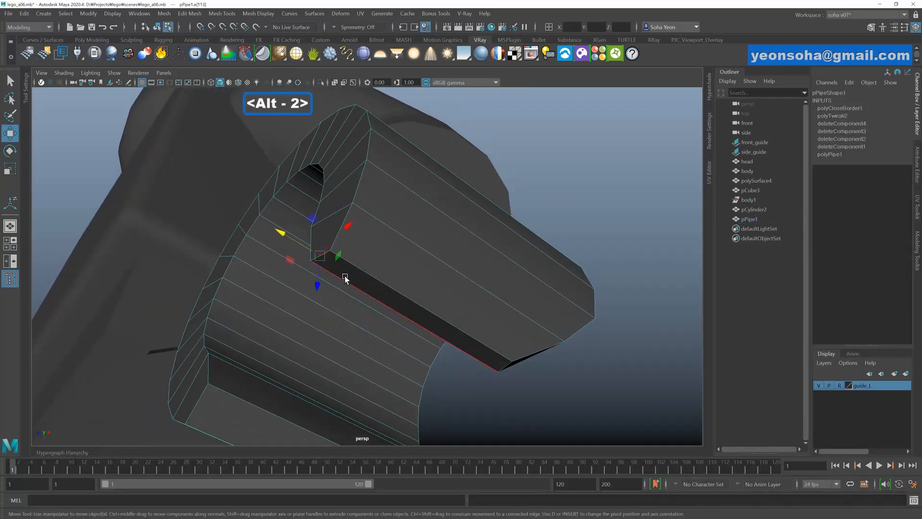
pyautogui.keyDown('alt'); pyautogui.moveTo(342, 274); pyautogui.dragTo(210, 378); pyautogui.keyUp('alt')
pyautogui.keyDown('shift'); pyautogui.click(197, 388); pyautogui.keyUp('shift')
pyautogui.moveTo(319, 369)
pyautogui.keyDown('alt'); pyautogui.mouseDown()
pyautogui.moveTo(331, 381)
pyautogui.moveTo(311, 366)
pyautogui.moveTo(312, 353)
pyautogui.mouseUp(); pyautogui.keyUp('alt')
pyautogui.hotkey('shift', 'b')
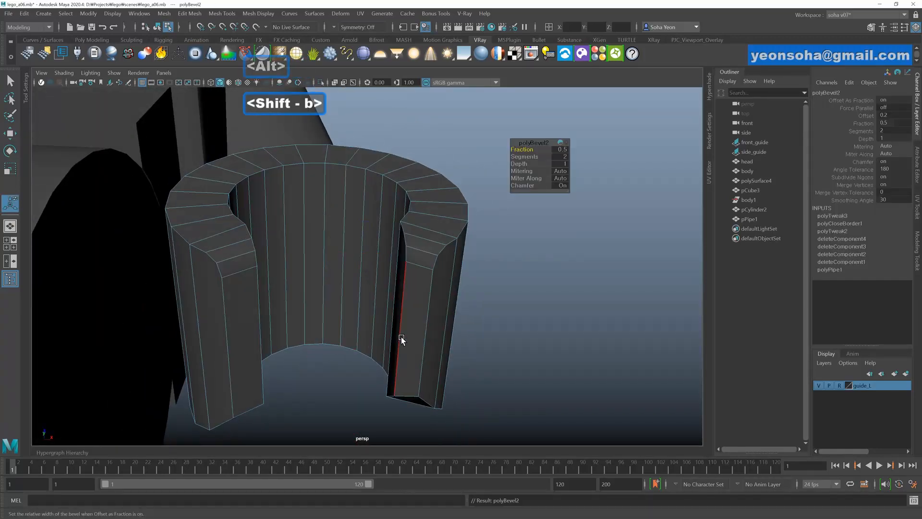
pyautogui.keyDown('alt'); pyautogui.moveTo(402, 336); pyautogui.dragTo(346, 344); pyautogui.keyUp('alt')
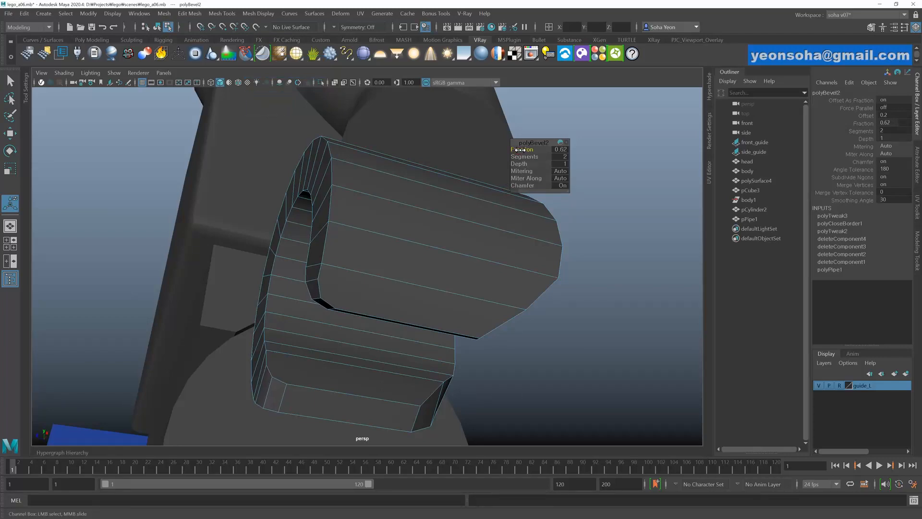
pyautogui.keyDown('alt'); pyautogui.moveTo(425, 247); pyautogui.dragTo(465, 323); pyautogui.keyUp('alt')
pyautogui.hotkey('alt', '`')
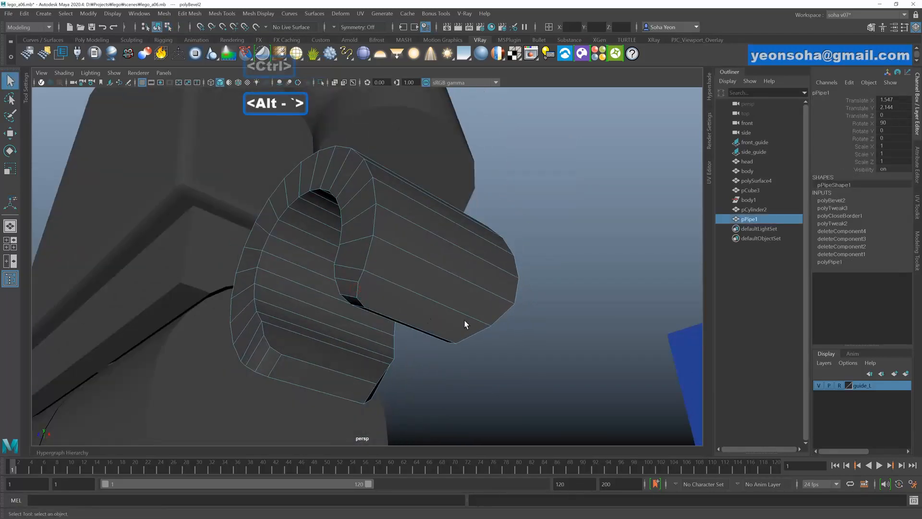
# - Select the edge ring running through the fingertip bevel, soften its edges, and return to object mode
pyautogui.click(538, 336)
pyautogui.keyDown('alt'); pyautogui.moveTo(519, 342); pyautogui.dragTo(397, 278); pyautogui.keyUp('alt')
pyautogui.click(399, 284)
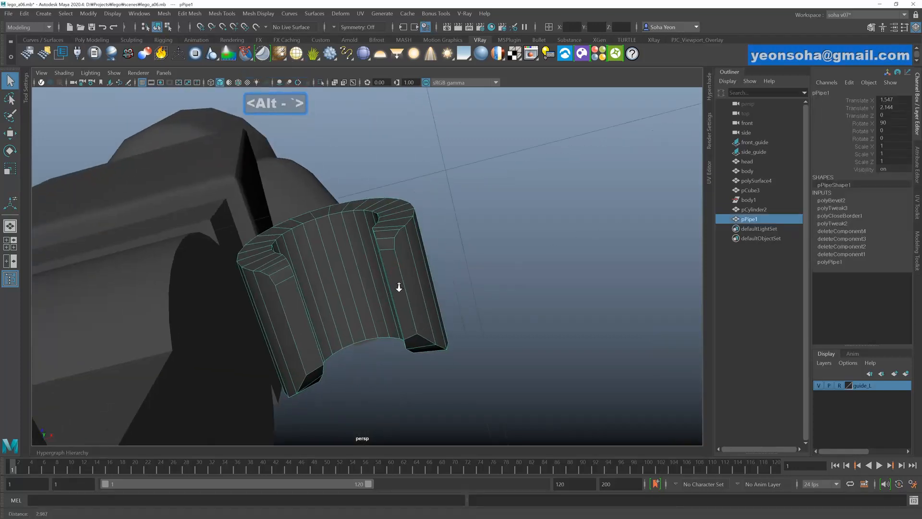
pyautogui.keyDown('alt'); pyautogui.moveTo(399, 283); pyautogui.dragTo(420, 255, button='right'); pyautogui.keyUp('alt')
pyautogui.hotkey('alt', '2')
pyautogui.click(399, 222)
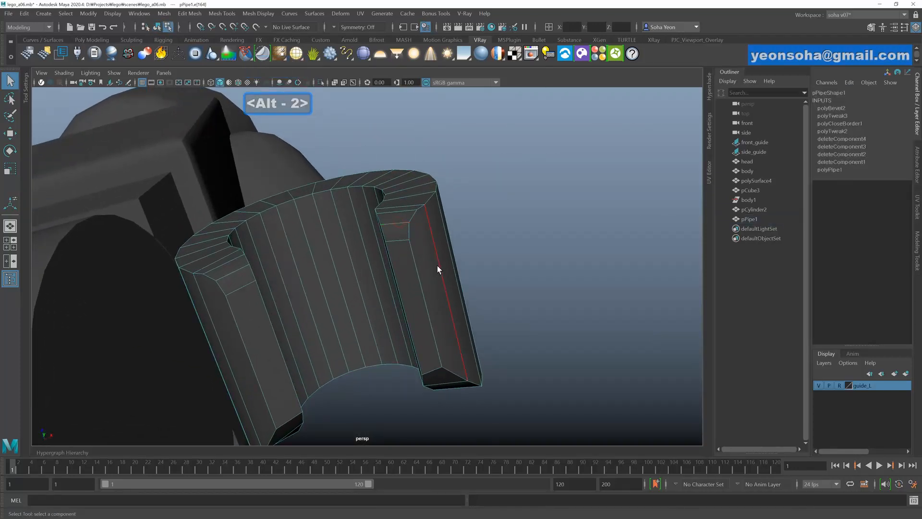
pyautogui.hotkey('shift', 'r')
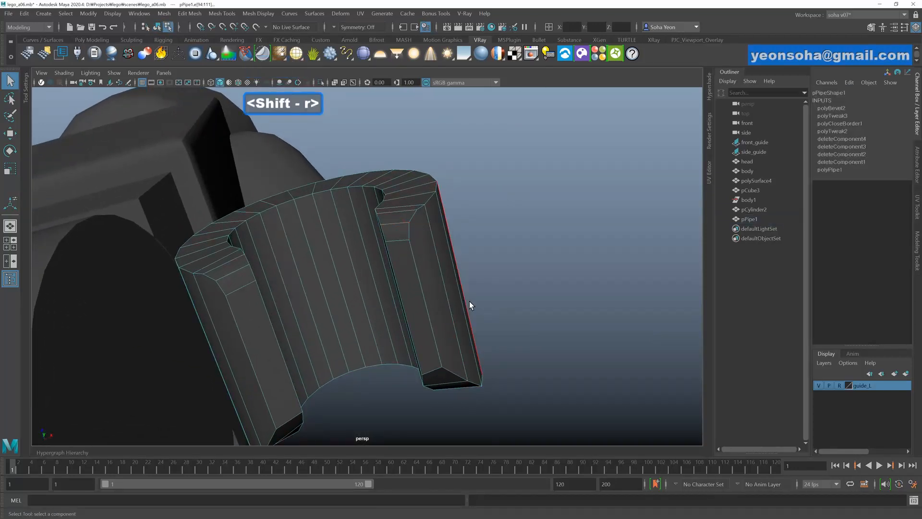
pyautogui.hotkey('shift', 'alt', 's')
pyautogui.click(525, 293)
pyautogui.keyDown('alt'); pyautogui.moveTo(525, 292); pyautogui.dragTo(473, 308); pyautogui.keyUp('alt')
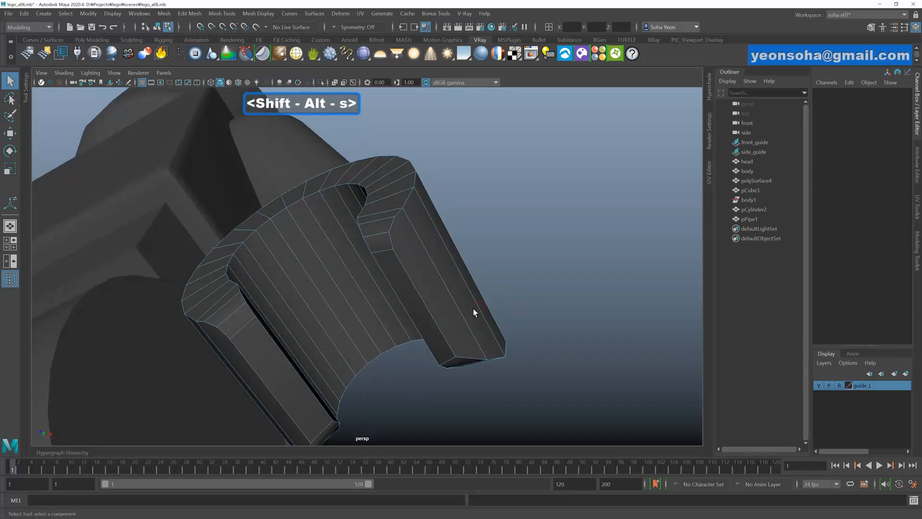
pyautogui.hotkey('alt', '`')
pyautogui.click(526, 281)
# - Bevel the short edges where the rear slope meets the end face on both fingertips, with fraction 0.5 and 2 segments
pyautogui.keyDown('alt'); pyautogui.moveTo(526, 280); pyautogui.dragTo(442, 269); pyautogui.keyUp('alt')
pyautogui.click(436, 237)
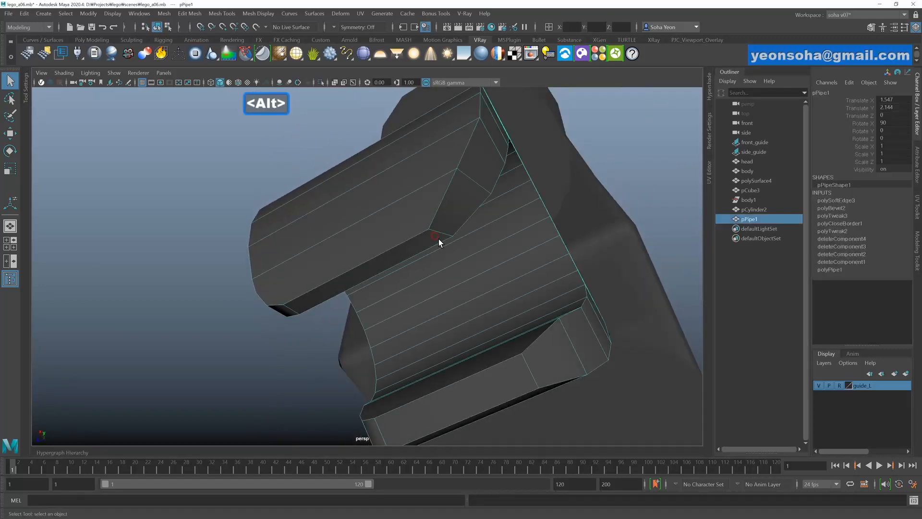
pyautogui.keyDown('alt'); pyautogui.moveTo(427, 242); pyautogui.dragTo(437, 231, button='right'); pyautogui.keyUp('alt')
pyautogui.hotkey('alt', '2')
pyautogui.click(440, 231)
pyautogui.keyDown('alt'); pyautogui.moveTo(495, 314); pyautogui.dragTo(489, 371); pyautogui.keyUp('alt')
pyautogui.hotkey('shift', 'b')
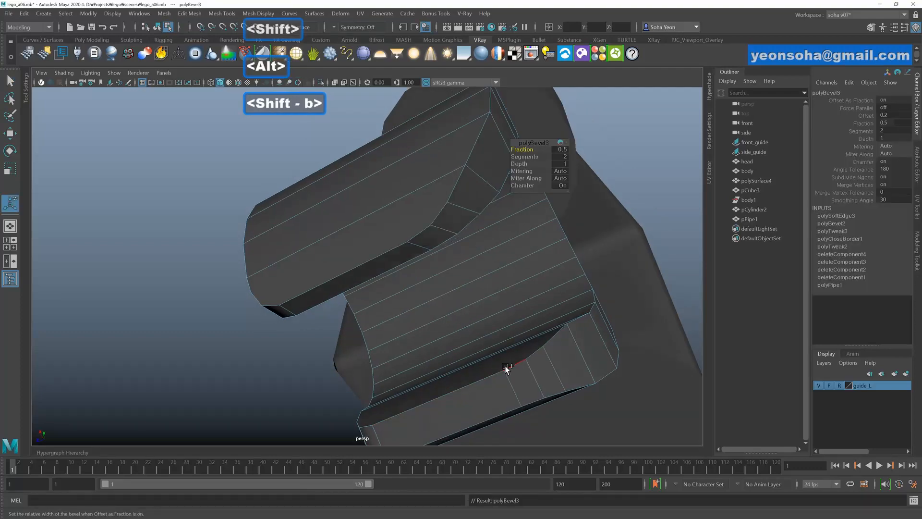
pyautogui.keyDown('alt'); pyautogui.moveTo(456, 303); pyautogui.dragTo(469, 299); pyautogui.keyUp('alt')
pyautogui.keyDown('alt'); pyautogui.moveTo(470, 294); pyautogui.dragTo(439, 294); pyautogui.keyUp('alt')
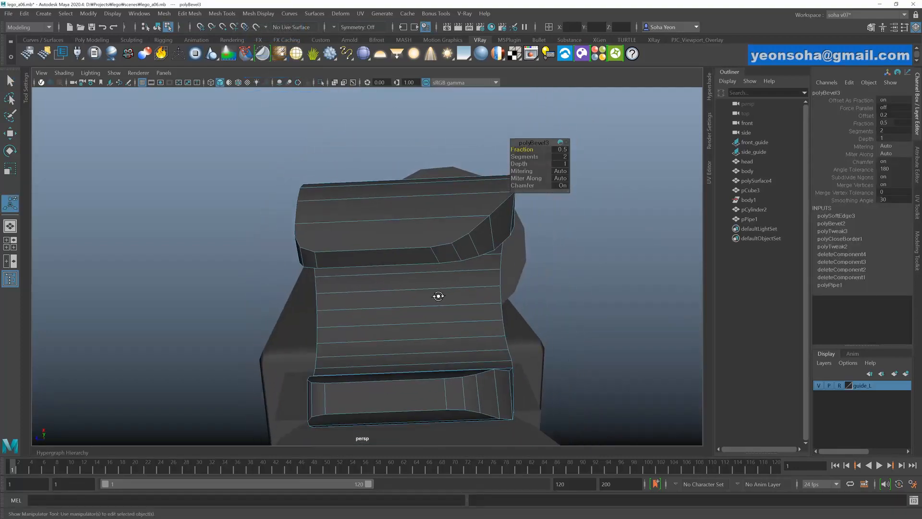
# - Inspect the beveled hand in object mode from the front, the side and against the whole figure
pyautogui.hotkey('alt', '`')
pyautogui.keyDown('alt'); pyautogui.moveTo(578, 313); pyautogui.dragTo(480, 300); pyautogui.keyUp('alt')
pyautogui.keyDown('alt'); pyautogui.moveTo(480, 301); pyautogui.dragTo(399, 319, button='right'); pyautogui.keyUp('alt')
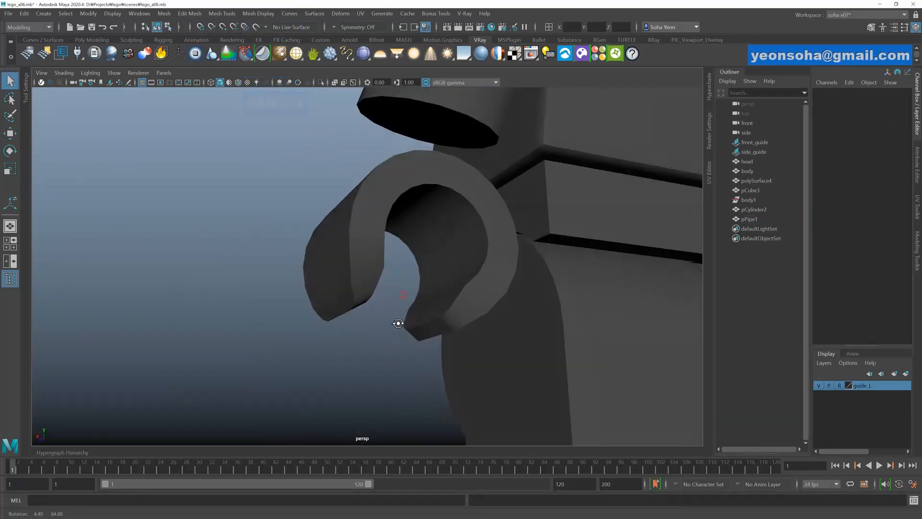
pyautogui.keyDown('alt'); pyautogui.moveTo(399, 319); pyautogui.dragTo(420, 262); pyautogui.keyUp('alt')
pyautogui.click(402, 290)
pyautogui.click(470, 259)
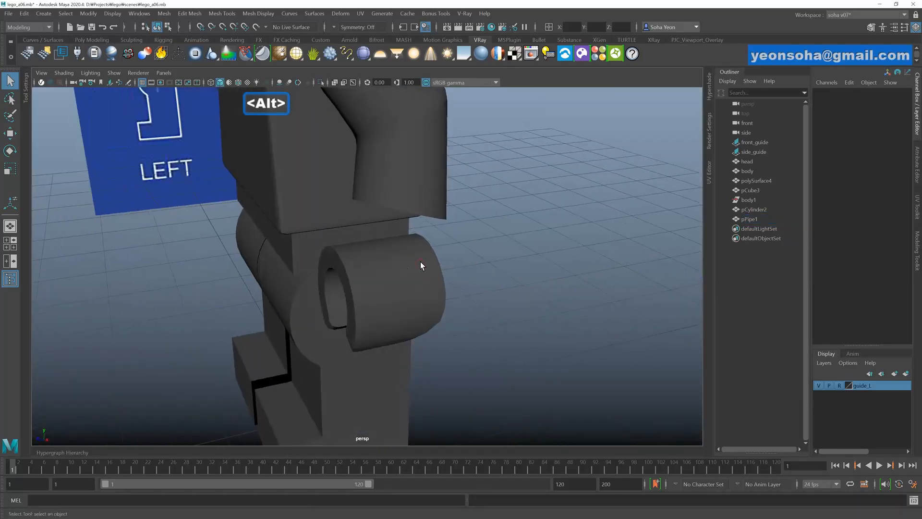
# - Create a polygon cylinder and move it onto the wrist in the front guide, at about X 1.456, Y 2.655
pyautogui.keyDown('shift'); pyautogui.moveTo(472, 232); pyautogui.dragTo(476, 254, button='right'); pyautogui.keyUp('shift')
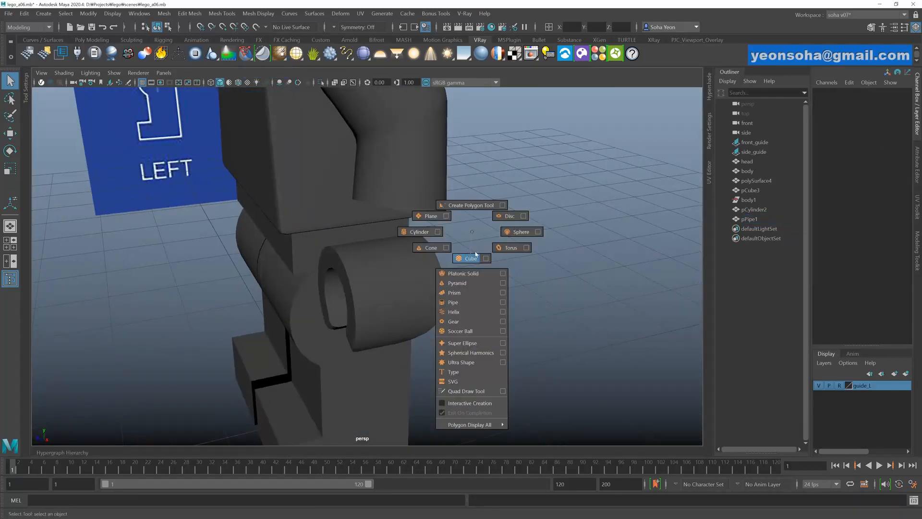
pyautogui.keyDown('shift'); pyautogui.moveTo(423, 234); pyautogui.dragTo(421, 233, button='right'); pyautogui.keyUp('shift')
pyautogui.keyDown('alt'); pyautogui.moveTo(420, 233); pyautogui.dragTo(432, 285); pyautogui.keyUp('alt')
pyautogui.hotkey('shift', '3')
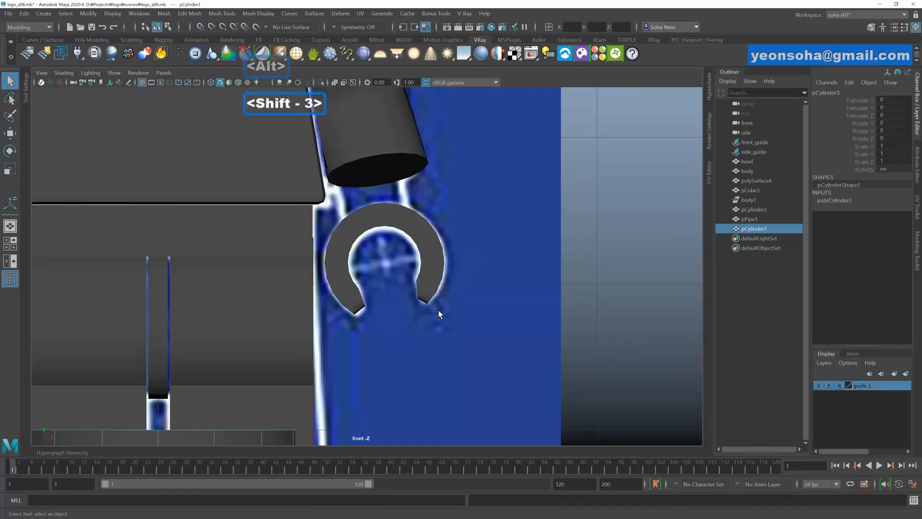
pyautogui.press('a')
pyautogui.hotkey('alt', 'w')
pyautogui.moveTo(330, 325)
pyautogui.mouseDown()
pyautogui.moveTo(386, 290)
pyautogui.moveTo(372, 250)
pyautogui.mouseUp()
pyautogui.keyDown('alt'); pyautogui.moveTo(401, 257); pyautogui.dragTo(512, 308, button='right'); pyautogui.keyUp('alt')
pyautogui.press('4')
pyautogui.keyDown('alt'); pyautogui.moveTo(417, 259); pyautogui.dragTo(432, 321, button='middle'); pyautogui.keyUp('alt')
pyautogui.moveTo(399, 274); pyautogui.dragTo(386, 285)
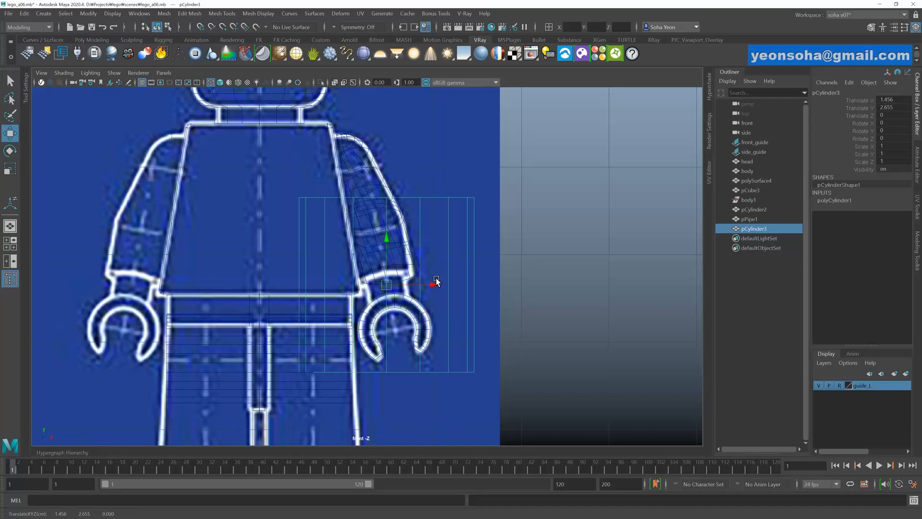
# - Resize the wrist cylinder to a radius of 0.24 and a height of 0.53 to match the guide
pyautogui.press('t')
pyautogui.moveTo(530, 152); pyautogui.dragTo(508, 150)
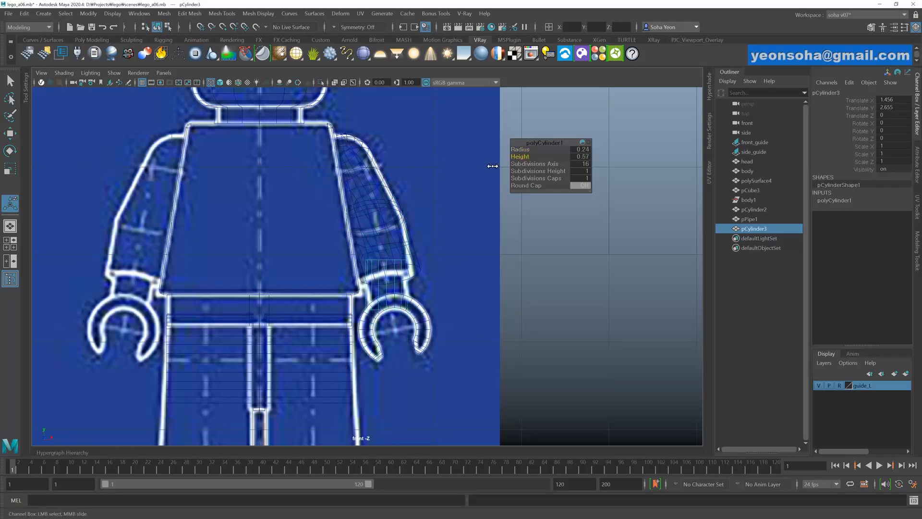
pyautogui.scroll(10, 438, 274)
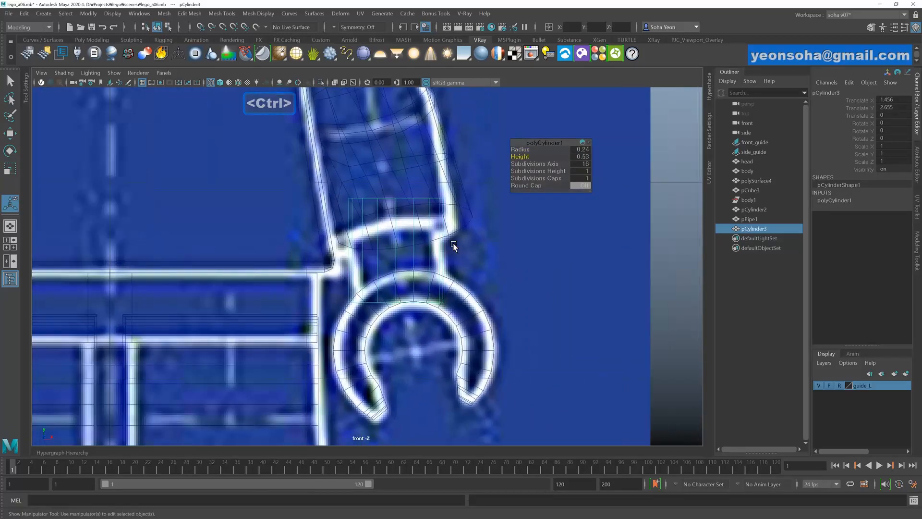
# - Rotate the wrist cylinder about 14.62 degrees around Z and fit it to the tilted wrist outline, about X 1.435, Y 2.649
pyautogui.hotkey('alt', 'e')
pyautogui.moveTo(421, 208); pyautogui.dragTo(411, 205)
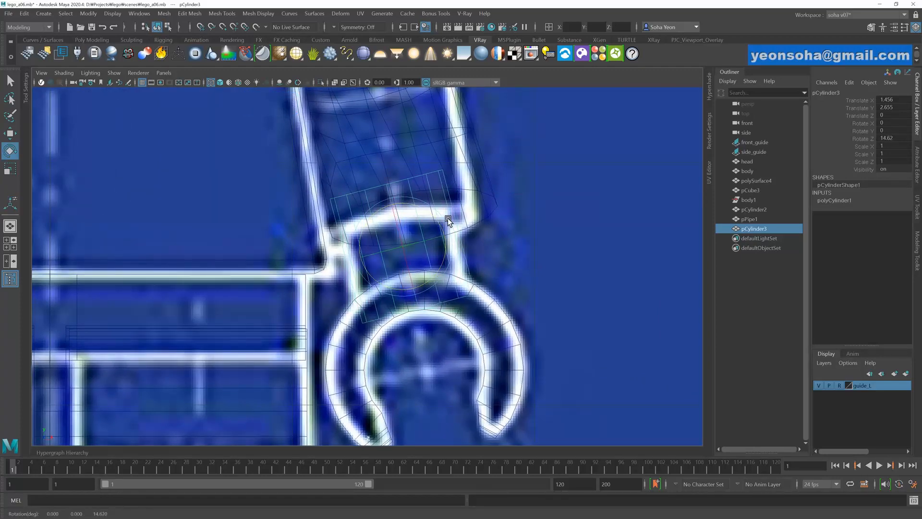
pyautogui.scroll(1, 465, 235)
pyautogui.hotkey('alt', 'w')
pyautogui.moveTo(453, 234)
pyautogui.mouseDown()
pyautogui.moveTo(389, 258)
pyautogui.moveTo(416, 243)
pyautogui.moveTo(425, 271)
pyautogui.moveTo(416, 272)
pyautogui.moveTo(422, 260)
pyautogui.moveTo(409, 306)
pyautogui.moveTo(403, 269)
pyautogui.moveTo(396, 284)
pyautogui.moveTo(416, 291)
pyautogui.moveTo(407, 300)
pyautogui.mouseUp()
# - Show wireframe over the shaded model and shift the wrist cylinder in depth to about Z -0.044, checking it from several angles
pyautogui.hotkey('alt', 'shift', 'q')
pyautogui.press('5')
pyautogui.hotkey('alt', 'shift', 'w')
pyautogui.moveTo(368, 260); pyautogui.dragTo(529, 275)
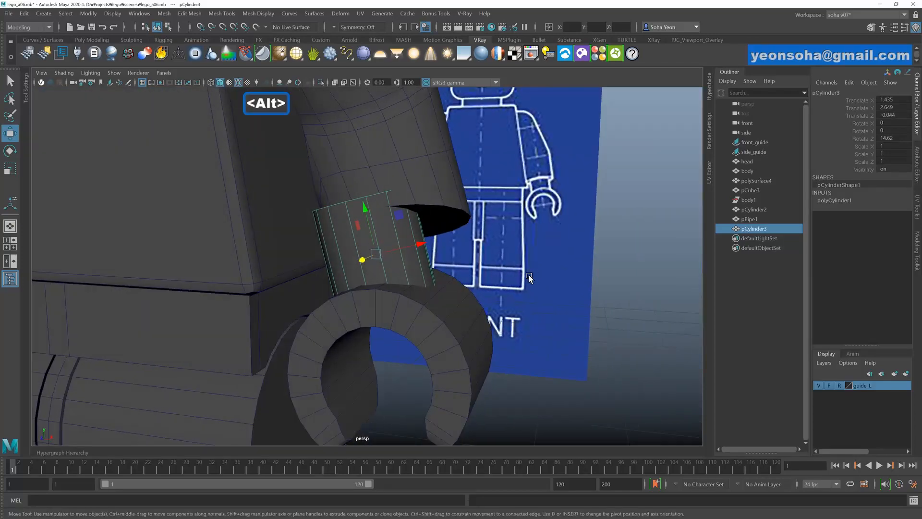
pyautogui.click(613, 301)
pyautogui.keyDown('alt'); pyautogui.moveTo(614, 301); pyautogui.dragTo(393, 285); pyautogui.keyUp('alt')
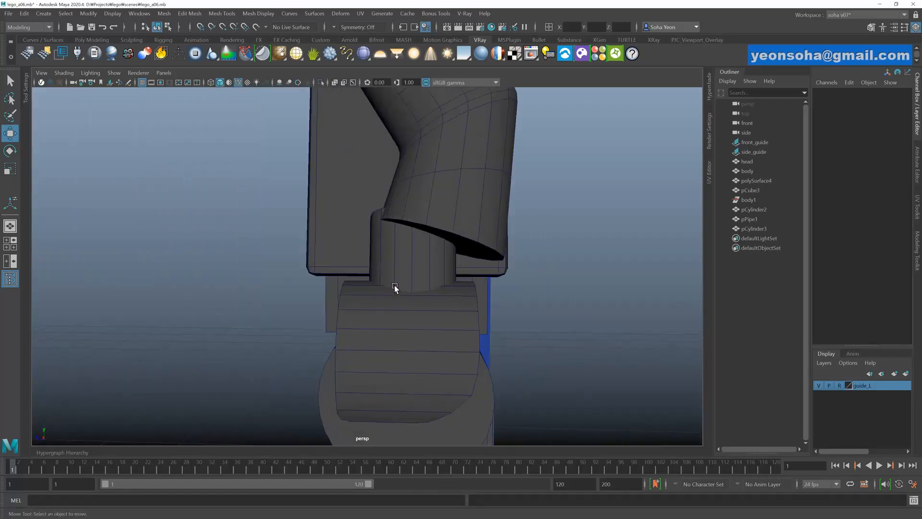
pyautogui.keyDown('alt'); pyautogui.moveTo(502, 289); pyautogui.dragTo(210, 289); pyautogui.keyUp('alt')
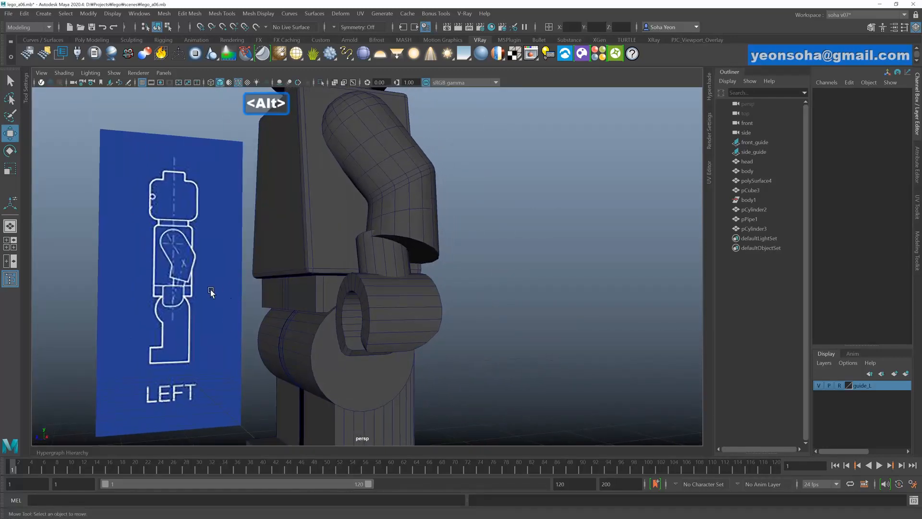
pyautogui.keyDown('alt'); pyautogui.moveTo(410, 220); pyautogui.dragTo(410, 283); pyautogui.keyUp('alt')
# - Nudge the wrist cylinder to about X 1.413, Y 2.643, Z -0.034 so it is centred between the arm and the hand
pyautogui.click(447, 308)
pyautogui.keyDown('alt'); pyautogui.moveTo(411, 283); pyautogui.dragTo(462, 284, button='right'); pyautogui.keyUp('alt')
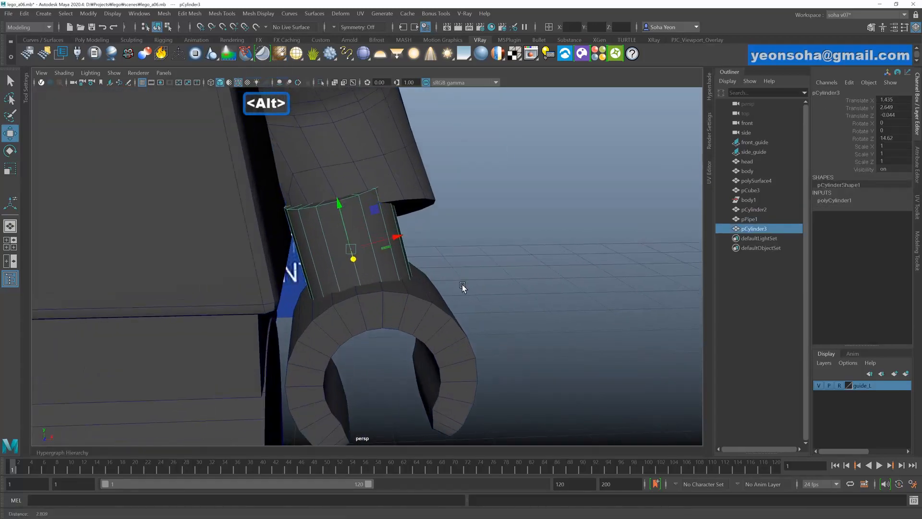
pyautogui.keyDown('alt'); pyautogui.moveTo(373, 255); pyautogui.dragTo(418, 253, button='right'); pyautogui.keyUp('alt')
pyautogui.moveTo(394, 233)
pyautogui.mouseDown()
pyautogui.moveTo(383, 237)
pyautogui.moveTo(391, 264)
pyautogui.moveTo(449, 289)
pyautogui.moveTo(432, 240)
pyautogui.moveTo(406, 258)
pyautogui.moveTo(414, 245)
pyautogui.moveTo(398, 242)
pyautogui.mouseUp()
pyautogui.moveTo(358, 198); pyautogui.dragTo(354, 198)
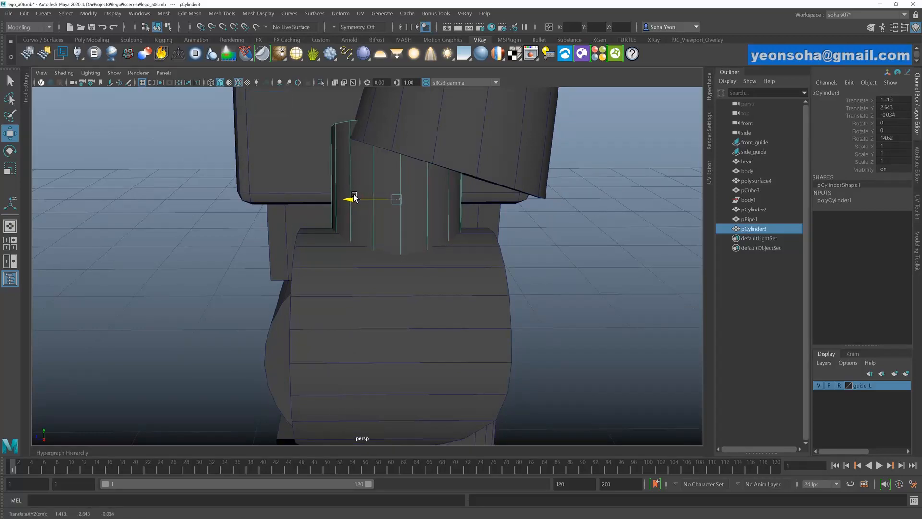
# - Insert an edge loop near each of the two open side faces of the hand with Multi-Cut
pyautogui.keyDown('alt'); pyautogui.moveTo(364, 244); pyautogui.dragTo(374, 275); pyautogui.keyUp('alt')
pyautogui.click(361, 277)
pyautogui.hotkey('alt', 's')
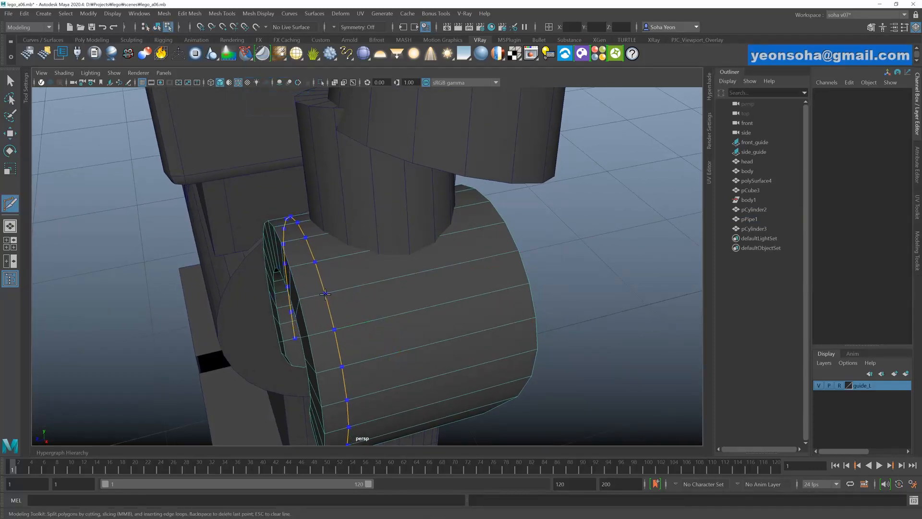
pyautogui.keyDown('ctrl'); pyautogui.click(328, 293); pyautogui.keyUp('ctrl')
pyautogui.keyDown('alt'); pyautogui.moveTo(473, 293); pyautogui.dragTo(398, 285); pyautogui.keyUp('alt')
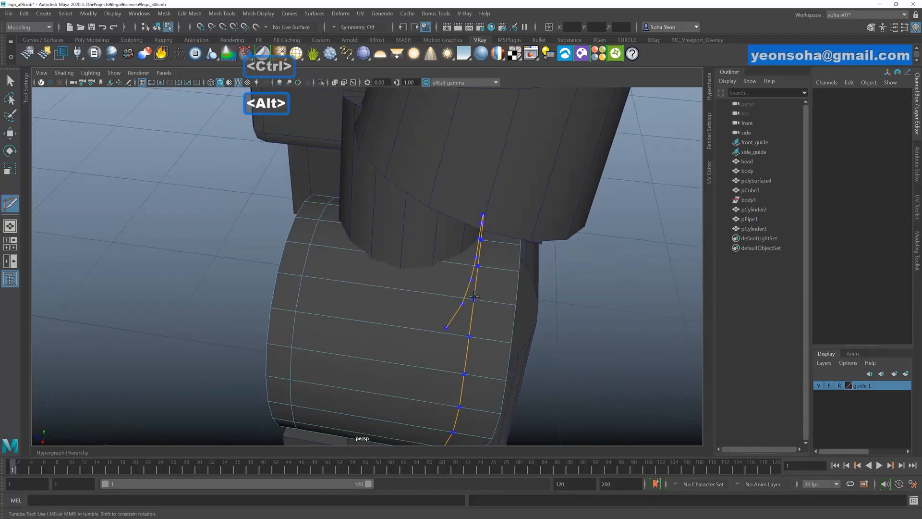
pyautogui.keyDown('alt'); pyautogui.moveTo(485, 296); pyautogui.dragTo(406, 272); pyautogui.keyUp('alt')
pyautogui.click(405, 273)
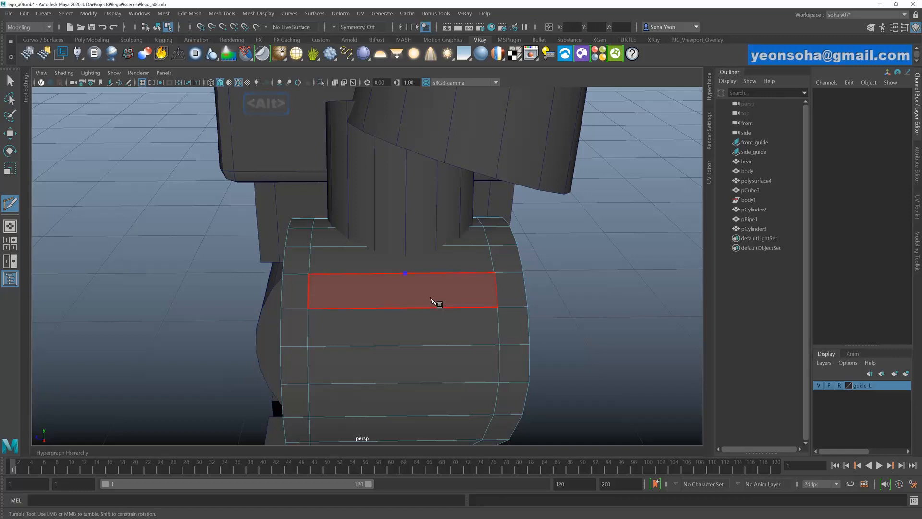
pyautogui.press('BackSpace')
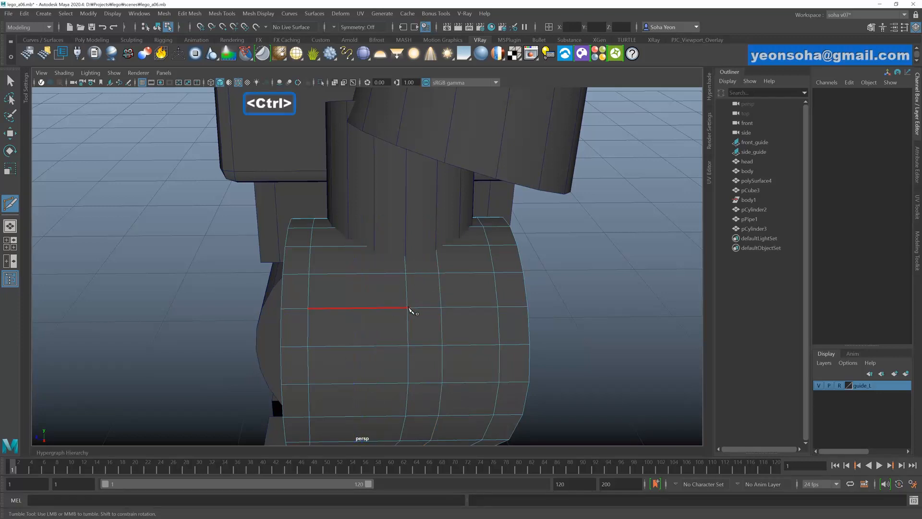
pyautogui.keyDown('alt'); pyautogui.moveTo(408, 307); pyautogui.dragTo(439, 301); pyautogui.keyUp('alt')
pyautogui.hotkey('ctrl', 'z')
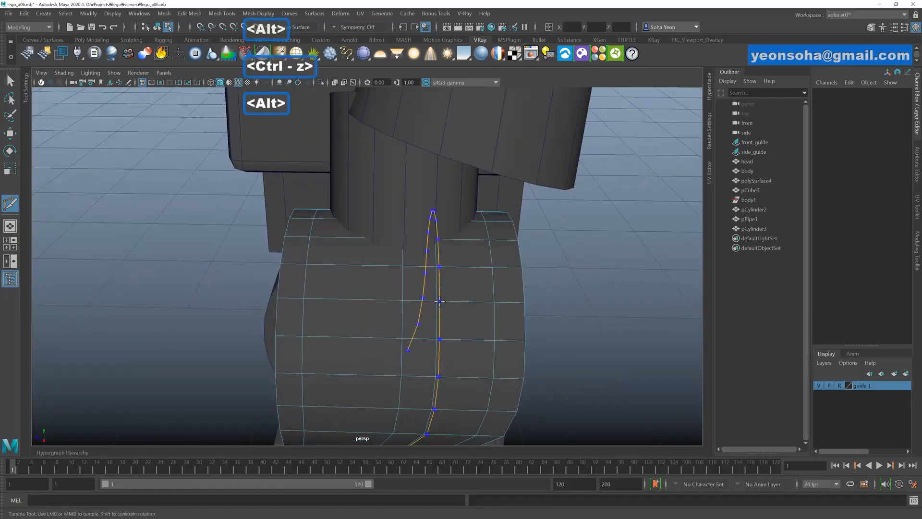
pyautogui.hotkey('ctrl', 'z')
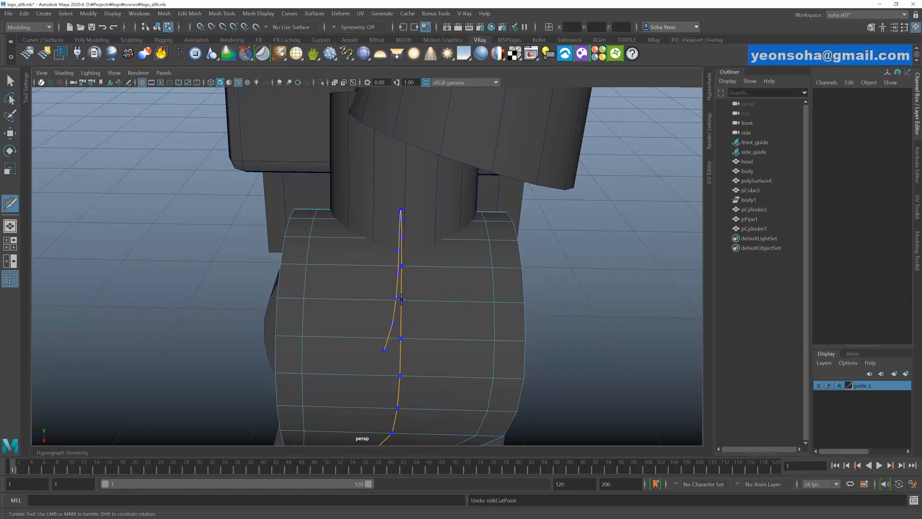
# - Insert three roughly evenly spaced edge loops across the middle of the hand's width and return to object mode
pyautogui.press('ctrl')
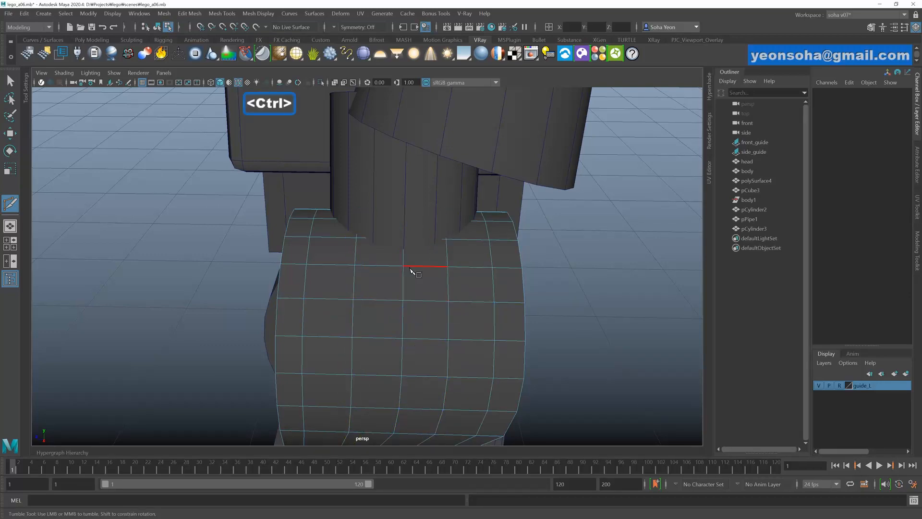
pyautogui.keyDown('alt'); pyautogui.moveTo(414, 272); pyautogui.dragTo(433, 244); pyautogui.keyUp('alt')
pyautogui.hotkey('alt', '`')
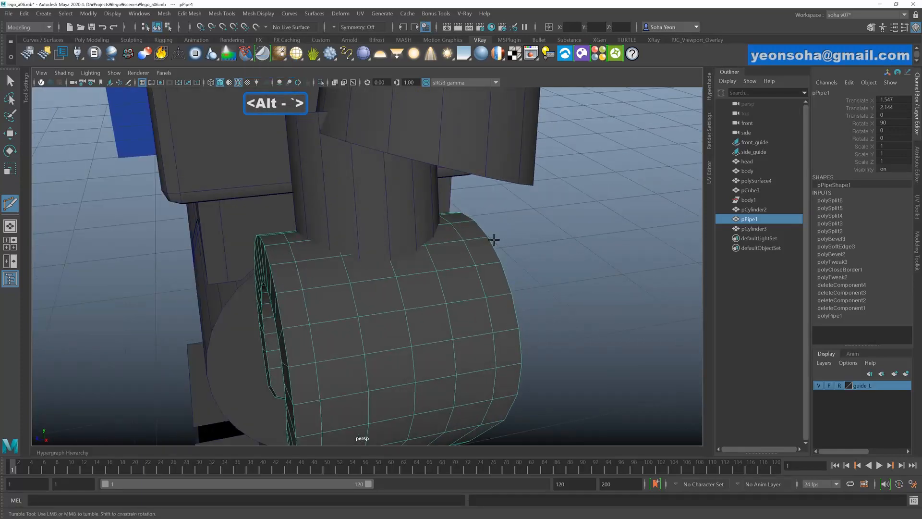
# - Insert three horizontal edge loops around the wrist cylinder with Multi-Cut and return to object mode
pyautogui.keyDown('alt'); pyautogui.moveTo(493, 239); pyautogui.dragTo(396, 250); pyautogui.keyUp('alt')
pyautogui.press('w')
pyautogui.click(379, 206)
pyautogui.hotkey('alt', 's')
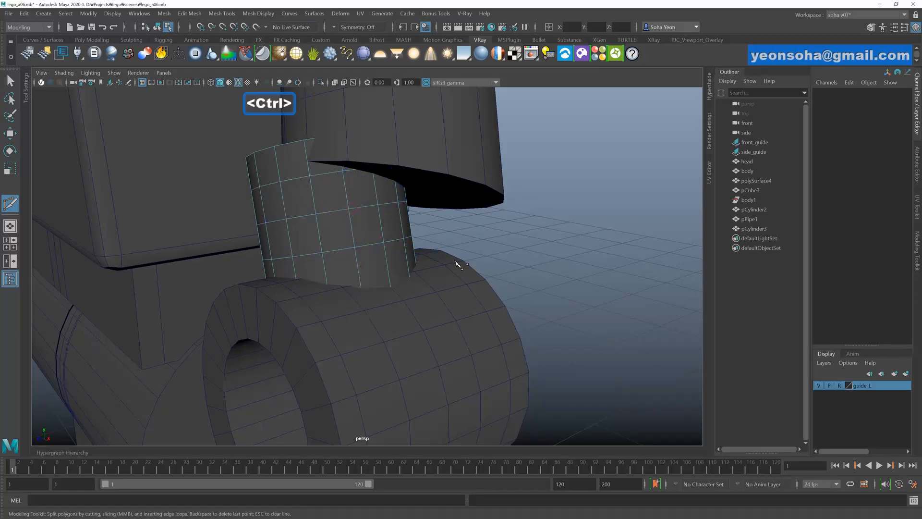
pyautogui.keyDown('alt'); pyautogui.moveTo(390, 264); pyautogui.dragTo(339, 247); pyautogui.keyUp('alt')
pyautogui.press('w')
pyautogui.hotkey('alt', '`')
# - Using the front wireframe view, raise the wrist cylinder's bottom ring of vertices along its axis so it ends within the hand's thickness
pyautogui.click(458, 246)
pyautogui.click(362, 263)
pyautogui.keyDown('shift'); pyautogui.click(408, 307); pyautogui.keyUp('shift')
pyautogui.keyDown('alt'); pyautogui.moveTo(457, 308); pyautogui.dragTo(373, 312); pyautogui.keyUp('alt')
pyautogui.hotkey('alt', '4')
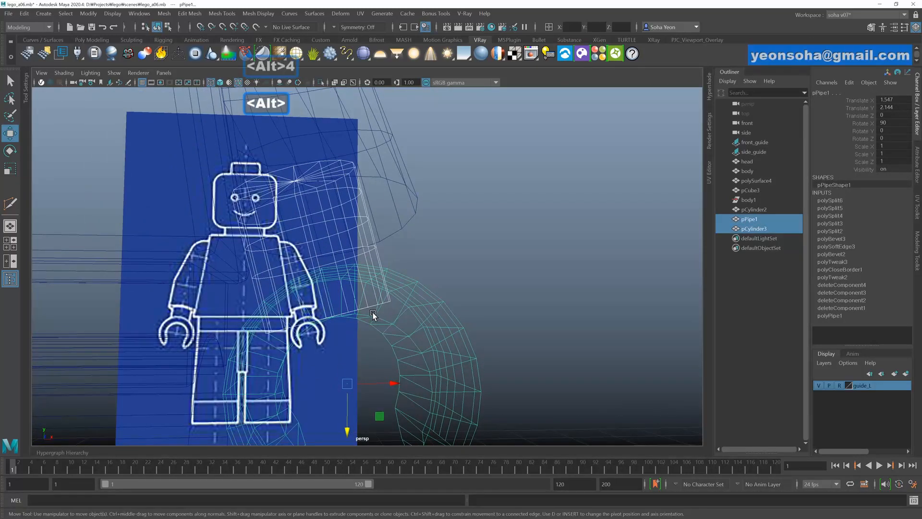
pyautogui.hotkey('shift', '3')
pyautogui.keyDown('alt'); pyautogui.moveTo(383, 307); pyautogui.dragTo(419, 254, button='right'); pyautogui.keyUp('alt')
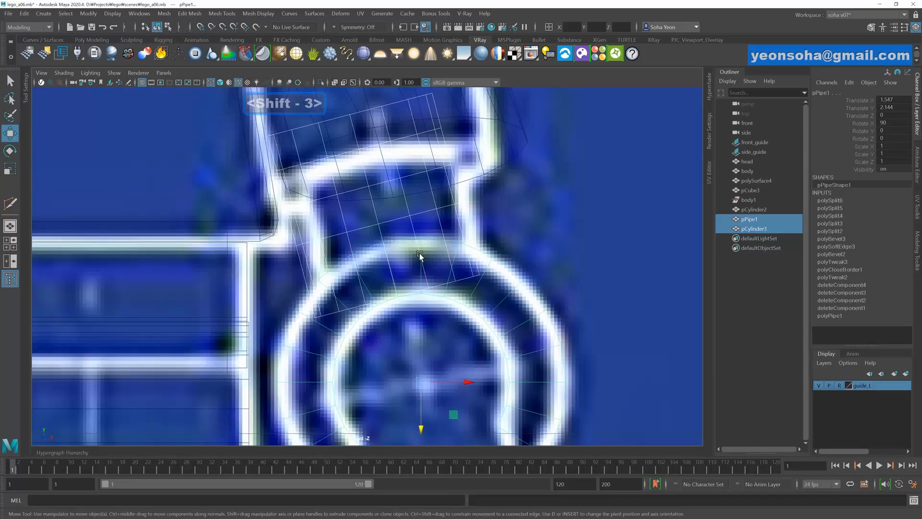
pyautogui.click(389, 127)
pyautogui.click(385, 128)
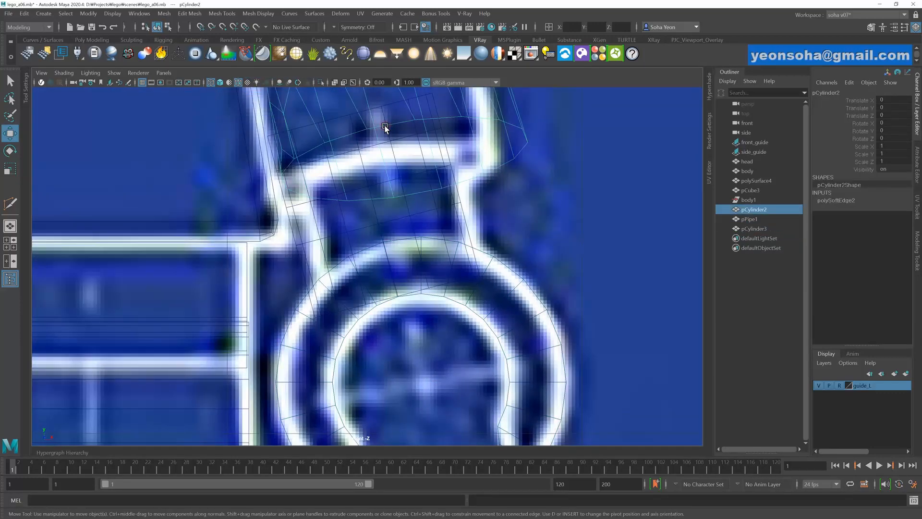
pyautogui.click(395, 164)
pyautogui.hotkey('alt', '1')
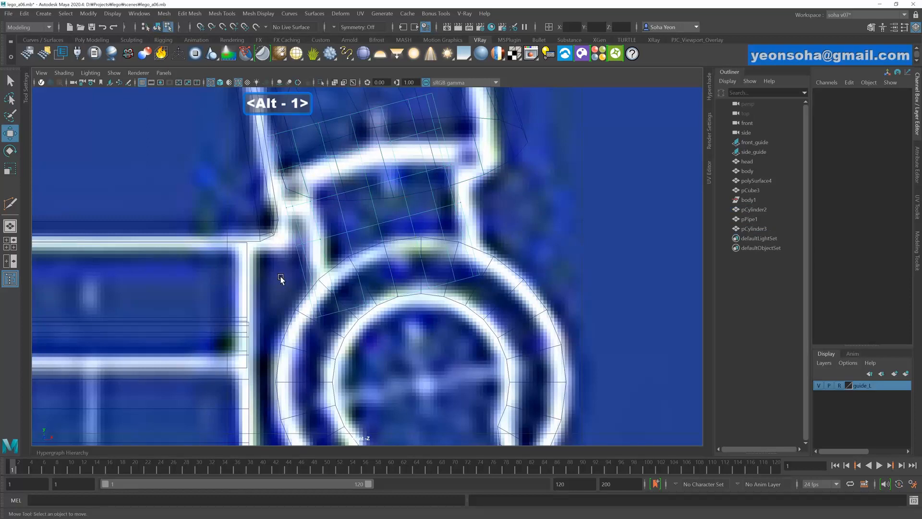
pyautogui.moveTo(553, 342); pyautogui.dragTo(554, 342)
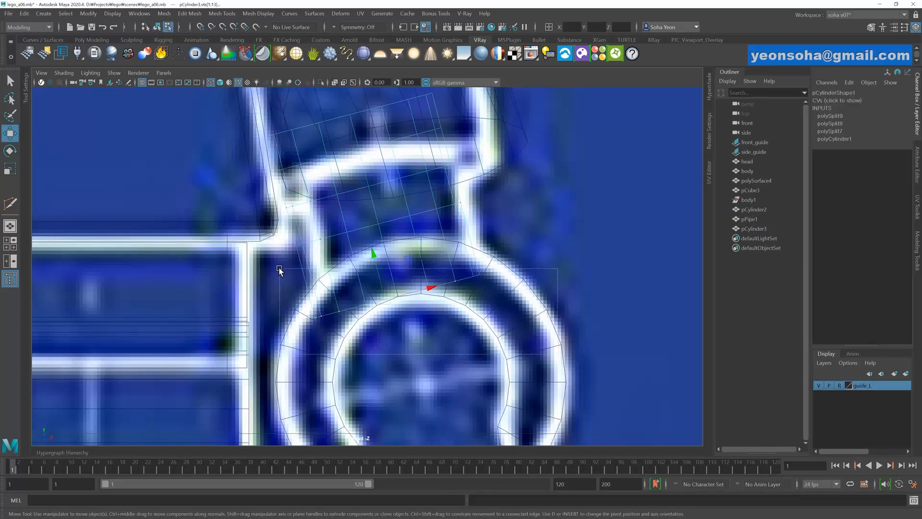
pyautogui.moveTo(389, 267); pyautogui.dragTo(385, 254)
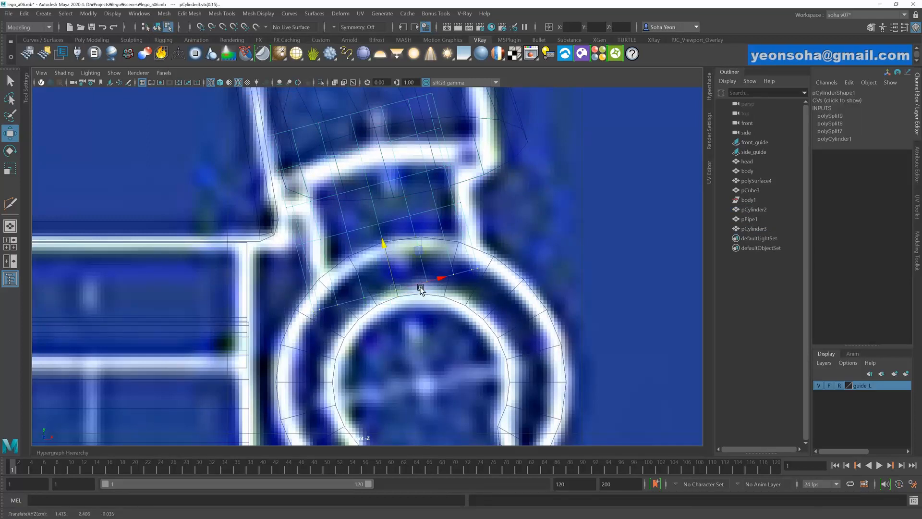
pyautogui.hotkey('alt', '`')
# - Return to the shaded perspective view and combine the hand and the wrist cylinder with a Boolean union
pyautogui.hotkey('alt', 'shift', 'q')
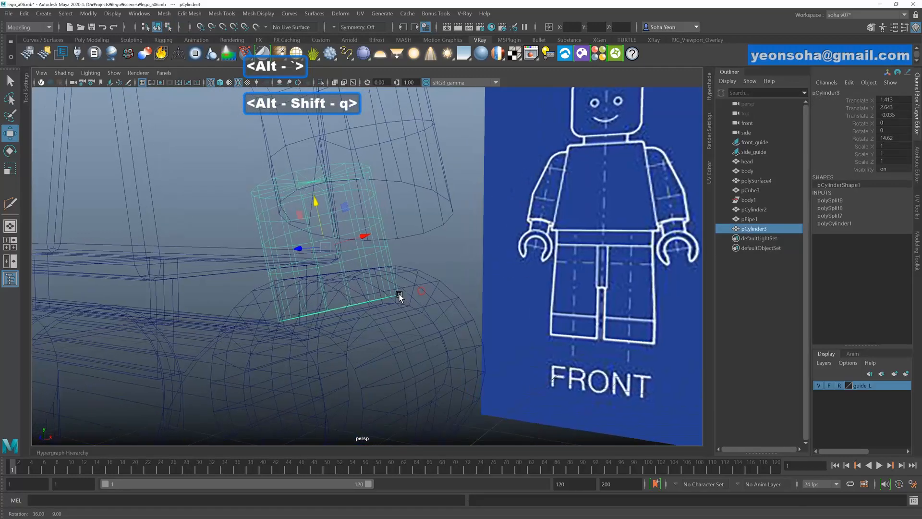
pyautogui.press('5')
pyautogui.click(381, 296)
pyautogui.keyDown('alt'); pyautogui.moveTo(364, 287); pyautogui.dragTo(373, 318); pyautogui.keyUp('alt')
pyautogui.keyDown('shift'); pyautogui.click(375, 264); pyautogui.keyUp('shift')
pyautogui.hotkey('alt', 'u')
pyautogui.click(404, 291)
# - Isolate the united hand mesh and frame the seam where the wrist meets the hand
pyautogui.click(371, 318)
pyautogui.keyDown('alt'); pyautogui.moveTo(373, 319); pyautogui.dragTo(360, 292, button='right'); pyautogui.keyUp('alt')
pyautogui.moveTo(360, 291)
pyautogui.keyDown('alt'); pyautogui.mouseDown()
pyautogui.moveTo(407, 286)
pyautogui.moveTo(356, 294)
pyautogui.moveTo(366, 304)
pyautogui.mouseUp(); pyautogui.keyUp('alt')
pyautogui.hotkey('alt', 'shift', 'a')
pyautogui.keyDown('alt'); pyautogui.moveTo(366, 304); pyautogui.dragTo(425, 291, button='middle'); pyautogui.keyUp('alt')
pyautogui.keyDown('alt'); pyautogui.moveTo(425, 291); pyautogui.dragTo(449, 285, button='right'); pyautogui.keyUp('alt')
# - Merge the close vertices at the wrist seam with a distance threshold of 0.01
pyautogui.hotkey('alt', '1')
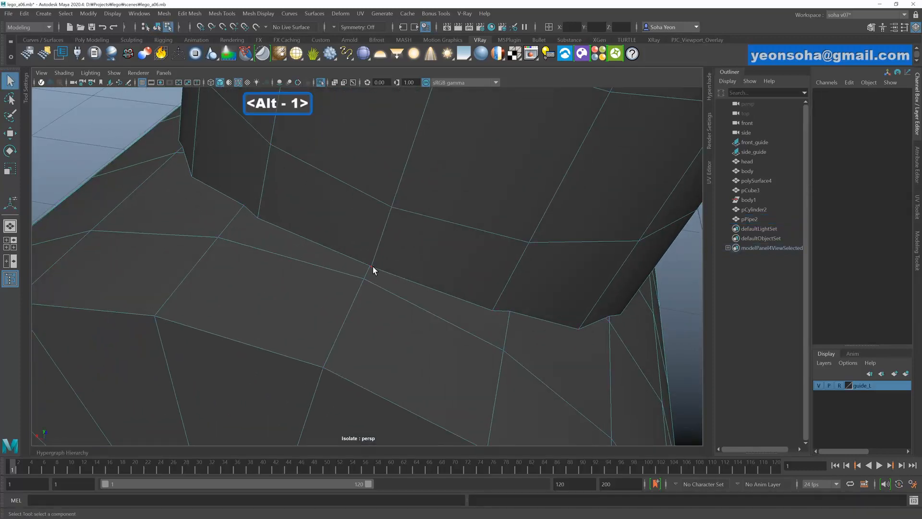
pyautogui.click(375, 270)
pyautogui.scroll(-3, 384, 276)
pyautogui.press('w')
pyautogui.keyDown('alt'); pyautogui.moveTo(409, 241); pyautogui.dragTo(437, 238); pyautogui.keyUp('alt')
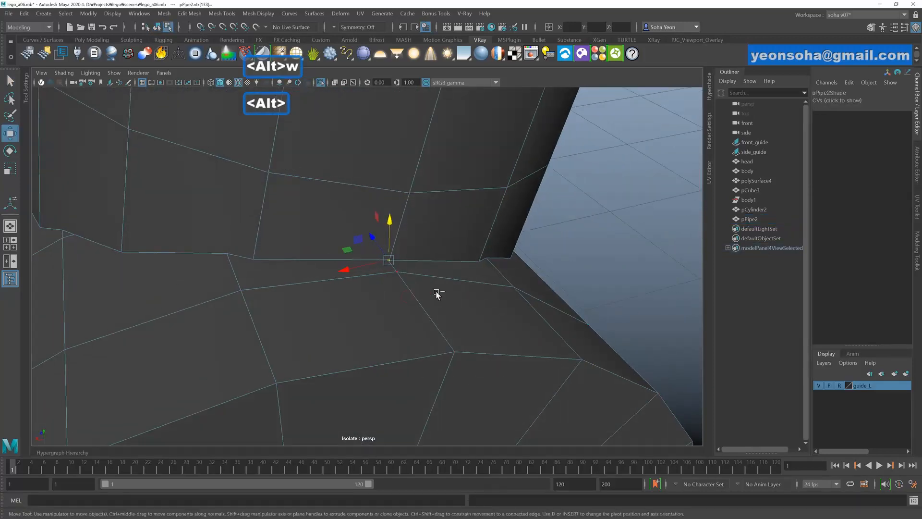
pyautogui.hotkey('ctrl', 'q')
# - Cut three edges with Multi-Cut from wrist seam vertices to the nearest grid vertices on the hand's surface
pyautogui.keyDown('alt'); pyautogui.moveTo(348, 290); pyautogui.dragTo(419, 319); pyautogui.keyUp('alt')
pyautogui.hotkey('alt', 's')
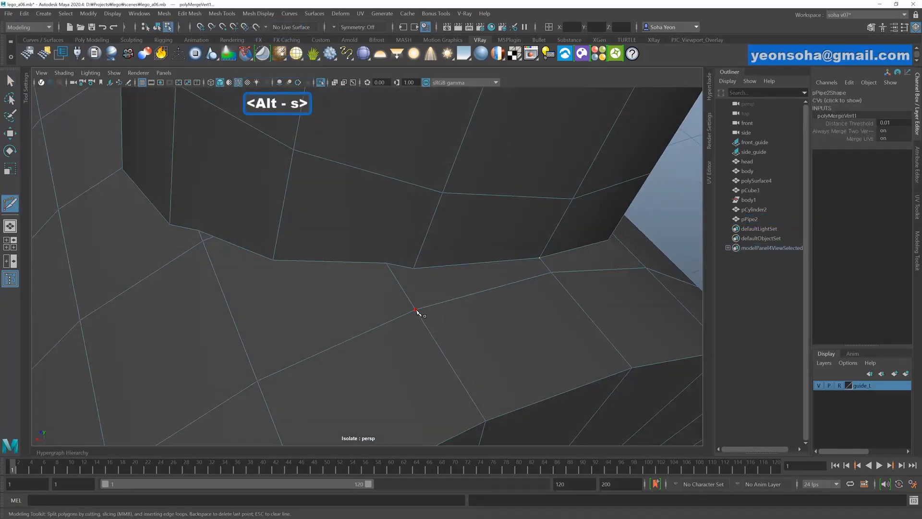
pyautogui.click(274, 260)
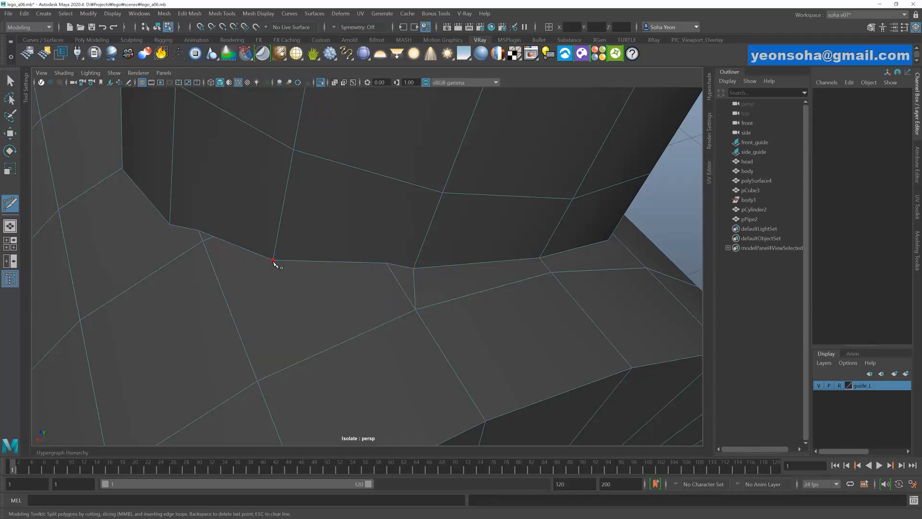
pyautogui.keyDown('alt'); pyautogui.moveTo(387, 352); pyautogui.dragTo(319, 337, button='right'); pyautogui.keyUp('alt')
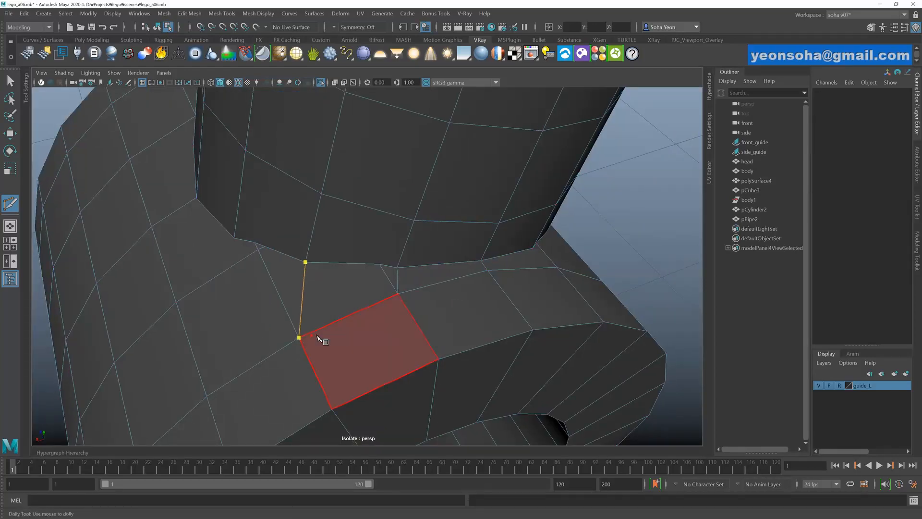
pyautogui.keyDown('alt'); pyautogui.moveTo(318, 337); pyautogui.dragTo(357, 333); pyautogui.keyUp('alt')
pyautogui.rightClick(445, 338)
pyautogui.keyDown('alt'); pyautogui.moveTo(352, 341); pyautogui.dragTo(365, 321, button='middle'); pyautogui.keyUp('alt')
pyautogui.keyDown('alt'); pyautogui.moveTo(365, 321); pyautogui.dragTo(347, 279, button='right'); pyautogui.keyUp('alt')
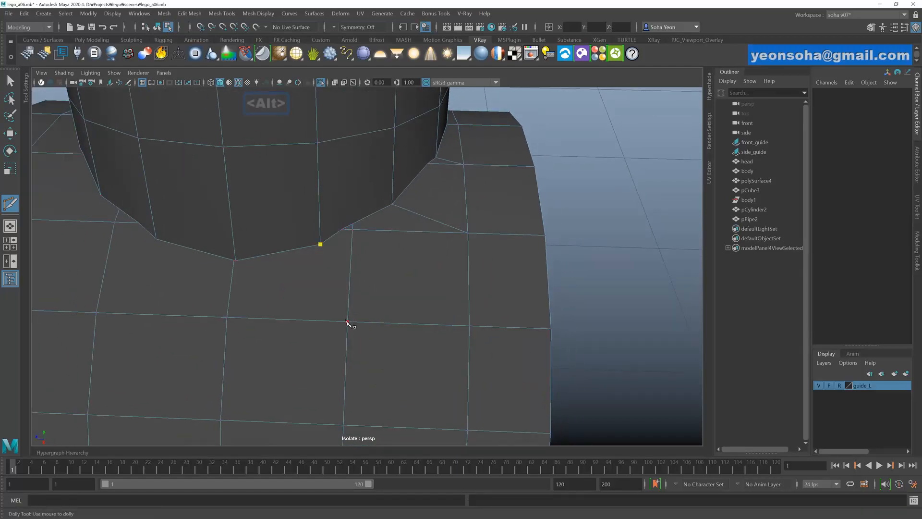
pyautogui.keyDown('alt'); pyautogui.moveTo(320, 325); pyautogui.dragTo(308, 303, button='right'); pyautogui.keyUp('alt')
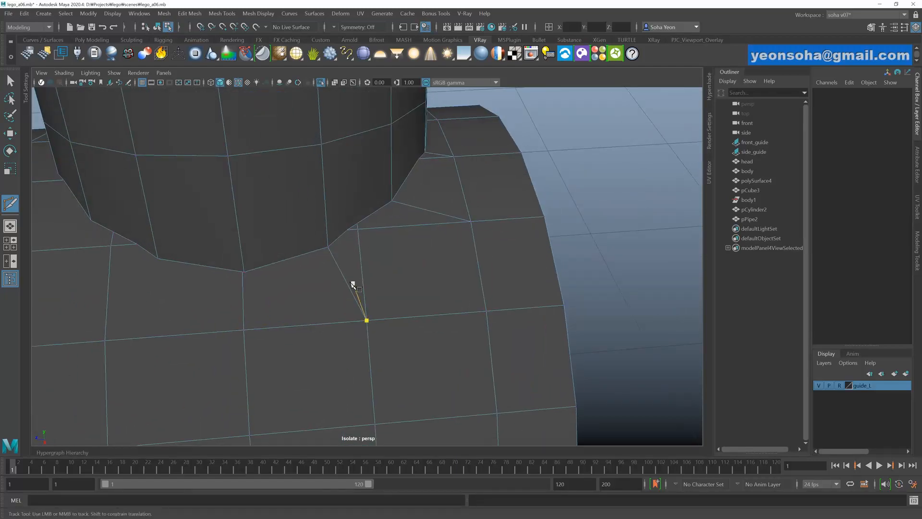
pyautogui.keyDown('alt'); pyautogui.moveTo(353, 283); pyautogui.dragTo(254, 289); pyautogui.keyUp('alt')
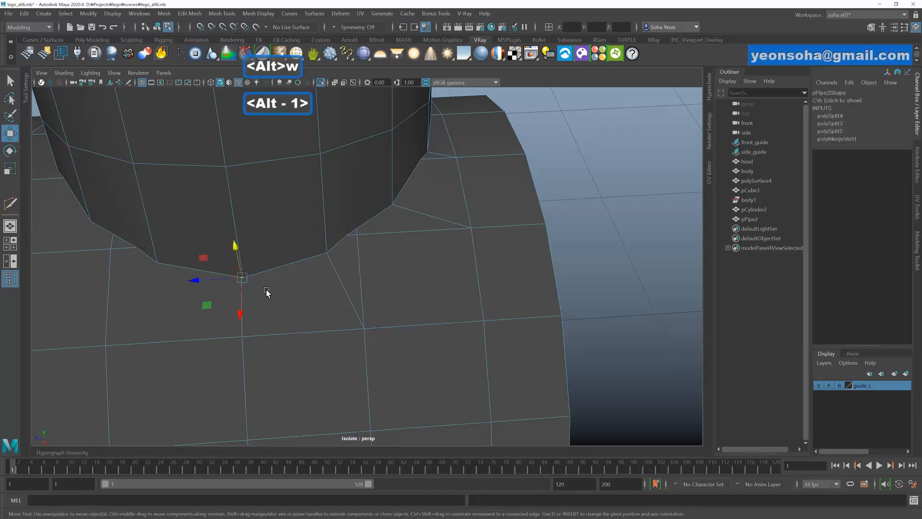
# - Merge the selected wrist seam vertex and delete the leftover edges beside the newly cut edges on the hand
pyautogui.hotkey('ctrl', 'q')
pyautogui.keyDown('alt'); pyautogui.moveTo(316, 289); pyautogui.dragTo(337, 281); pyautogui.keyUp('alt')
pyautogui.hotkey('alt', '2')
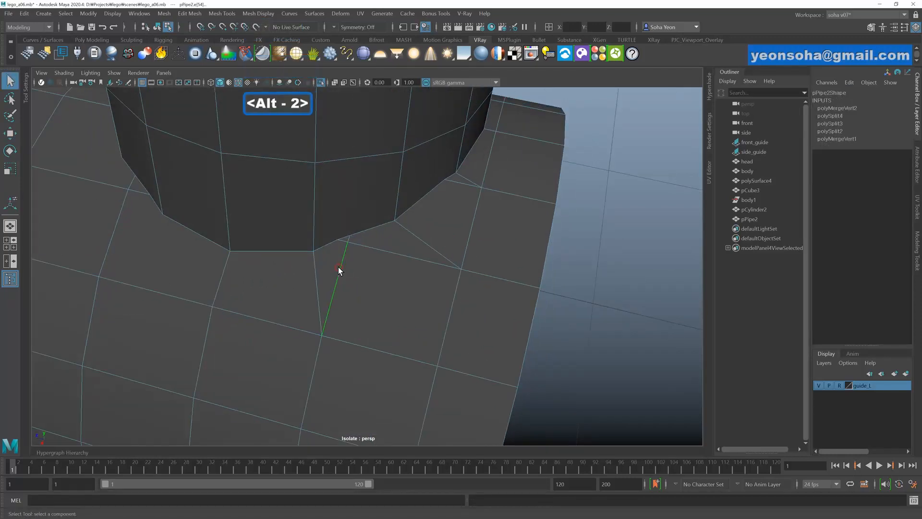
pyautogui.hotkey('alt', 'q')
pyautogui.hotkey('alt', 'q')
pyautogui.keyDown('alt'); pyautogui.moveTo(457, 283); pyautogui.dragTo(393, 269, button='right'); pyautogui.keyUp('alt')
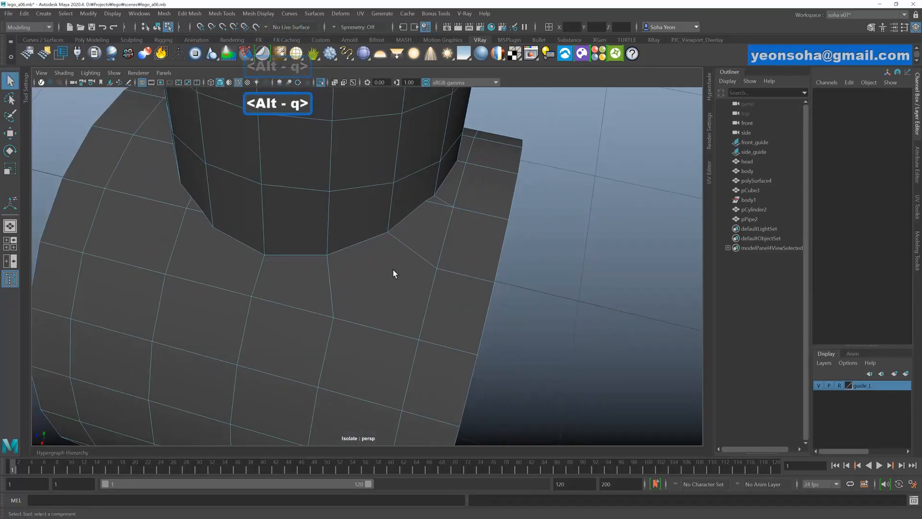
pyautogui.keyDown('alt'); pyautogui.moveTo(393, 269); pyautogui.dragTo(428, 276); pyautogui.keyUp('alt')
pyautogui.click(443, 244)
pyautogui.hotkey('alt', 'q')
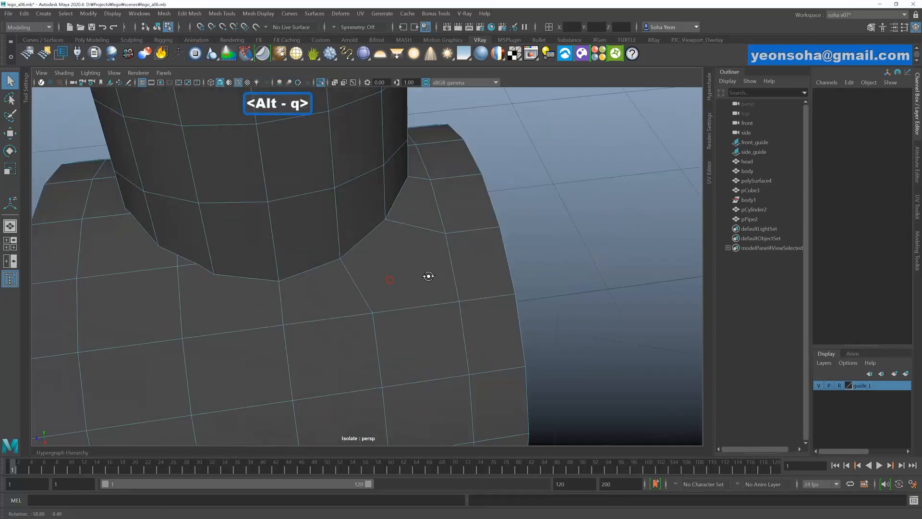
# - Cut two edges from wrist seam vertices to the nearest hand grid vertices and delete the two redundant edges beside them
pyautogui.keyDown('alt'); pyautogui.moveTo(312, 276); pyautogui.dragTo(414, 269, button='middle'); pyautogui.keyUp('alt')
pyautogui.keyDown('alt'); pyautogui.moveTo(382, 279); pyautogui.dragTo(350, 305); pyautogui.keyUp('alt')
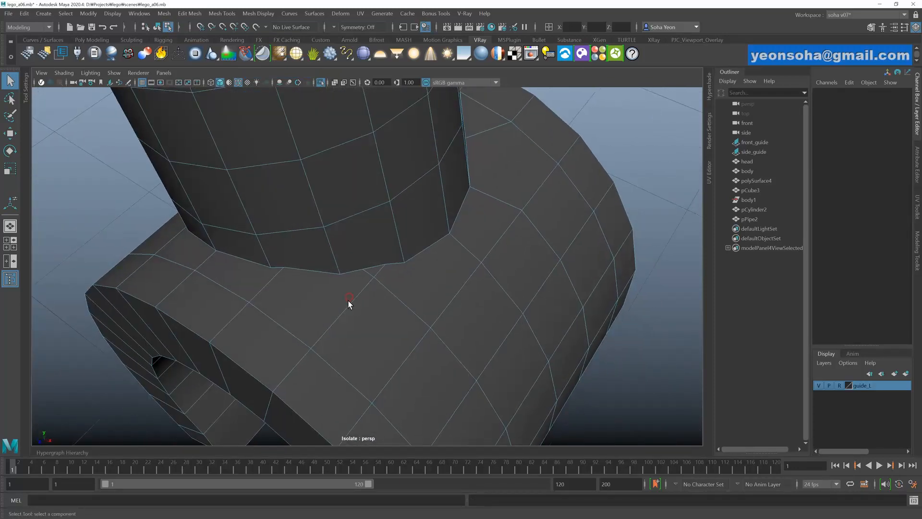
pyautogui.hotkey('alt', 's')
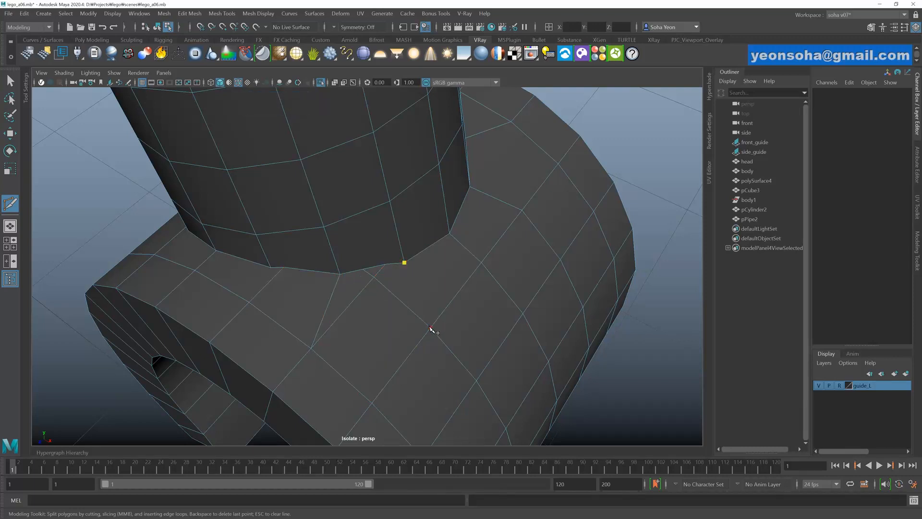
pyautogui.press('w')
pyautogui.hotkey('alt', '2')
pyautogui.click(360, 293)
pyautogui.hotkey('alt', 'q')
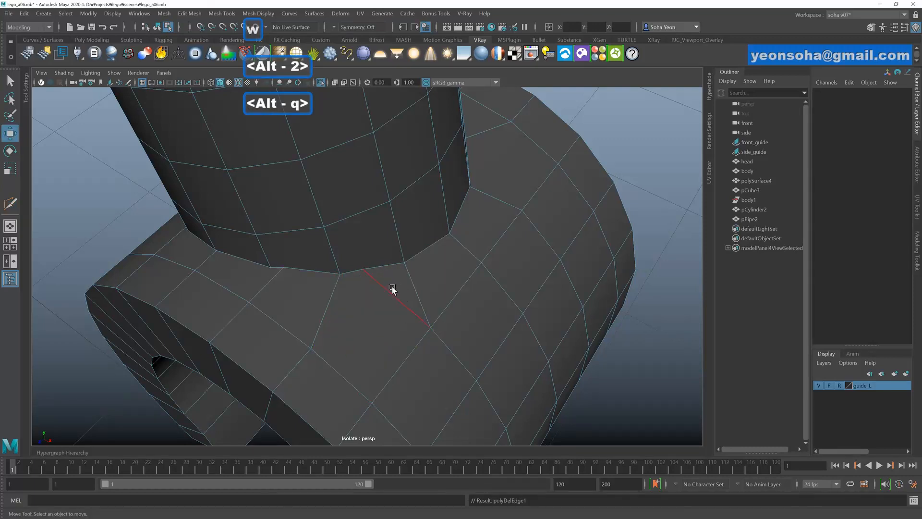
pyautogui.click(388, 288)
pyautogui.hotkey('alt', 'q')
# - Cut an edge from the seam vertex facing the hand's open end to its nearest grid vertex and delete the redundant edge
pyautogui.keyDown('alt'); pyautogui.moveTo(388, 288); pyautogui.dragTo(364, 315); pyautogui.keyUp('alt')
pyautogui.hotkey('alt', 's')
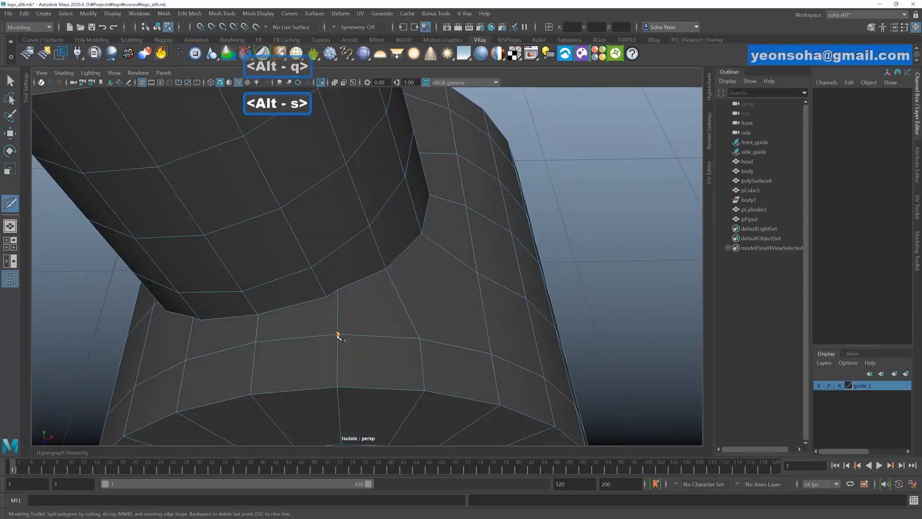
pyautogui.click(326, 297)
pyautogui.press('w')
pyautogui.hotkey('alt', '2')
pyautogui.click(336, 309)
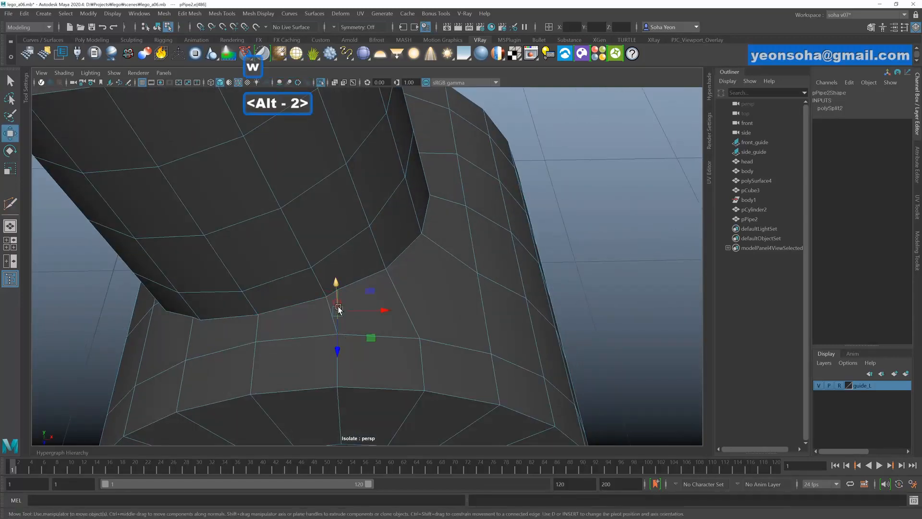
pyautogui.hotkey('alt', 'q')
# - Merge the close vertices along this part of the wrist seam and return to object mode
pyautogui.keyDown('alt'); pyautogui.moveTo(337, 309); pyautogui.dragTo(347, 297); pyautogui.keyUp('alt')
pyautogui.moveTo(301, 280); pyautogui.dragTo(372, 290)
pyautogui.hotkey('ctrl', 'q')
pyautogui.hotkey('alt', '`')
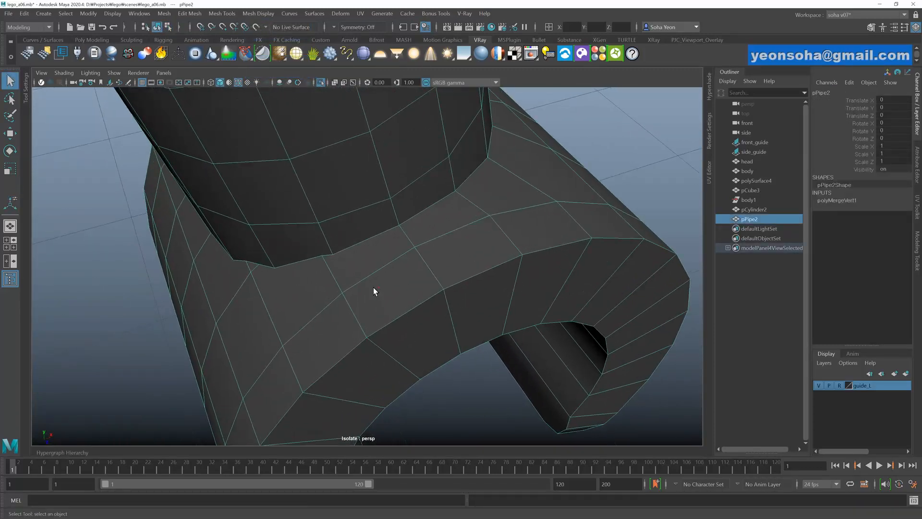
# - Cut two edges with Multi-Cut from the next wrist seam vertices to the nearest grid vertices on the hand
pyautogui.keyDown('alt'); pyautogui.moveTo(373, 290); pyautogui.dragTo(435, 290, button='right'); pyautogui.keyUp('alt')
pyautogui.hotkey('alt', 's')
pyautogui.keyDown('alt'); pyautogui.moveTo(412, 292); pyautogui.dragTo(455, 287, button='right'); pyautogui.keyUp('alt')
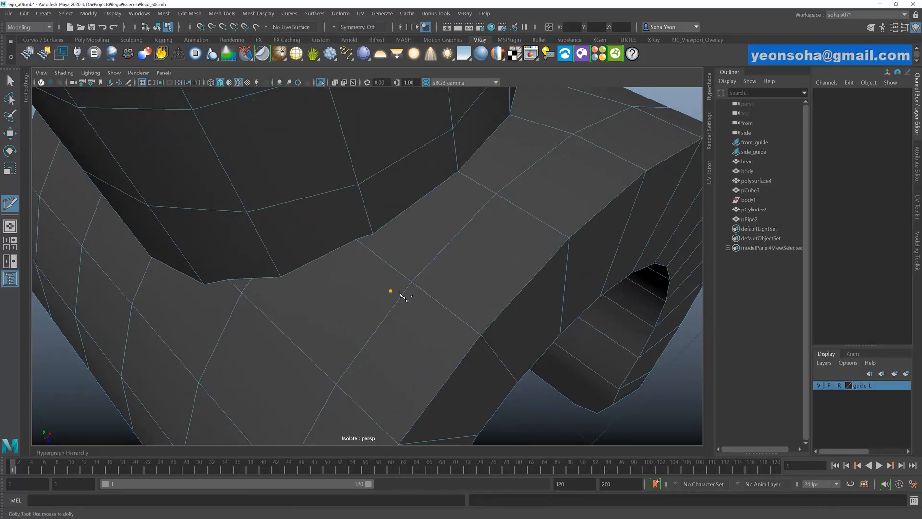
pyautogui.press('BackSpace')
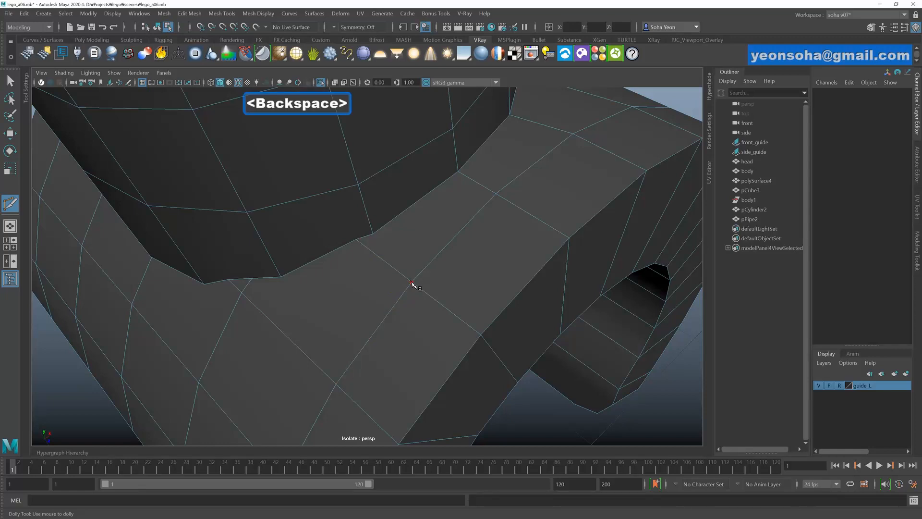
pyautogui.click(411, 282)
pyautogui.click(372, 234)
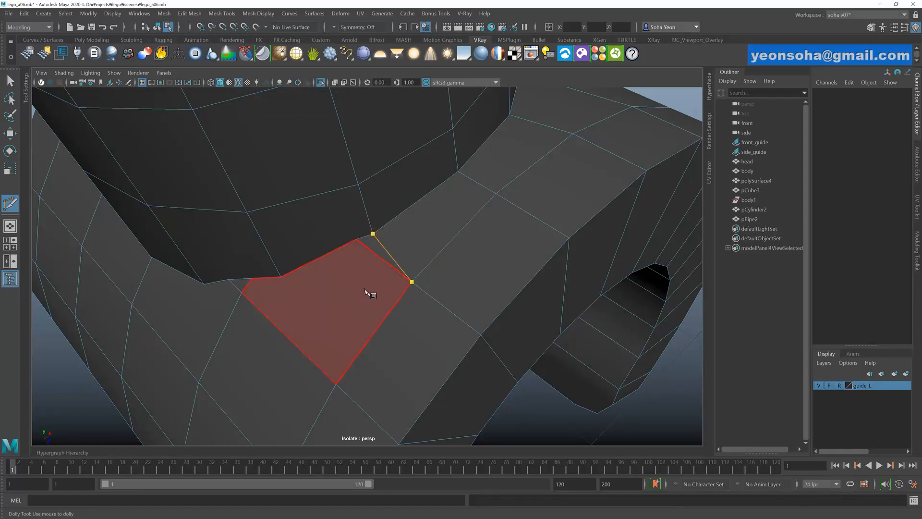
pyautogui.press('Return')
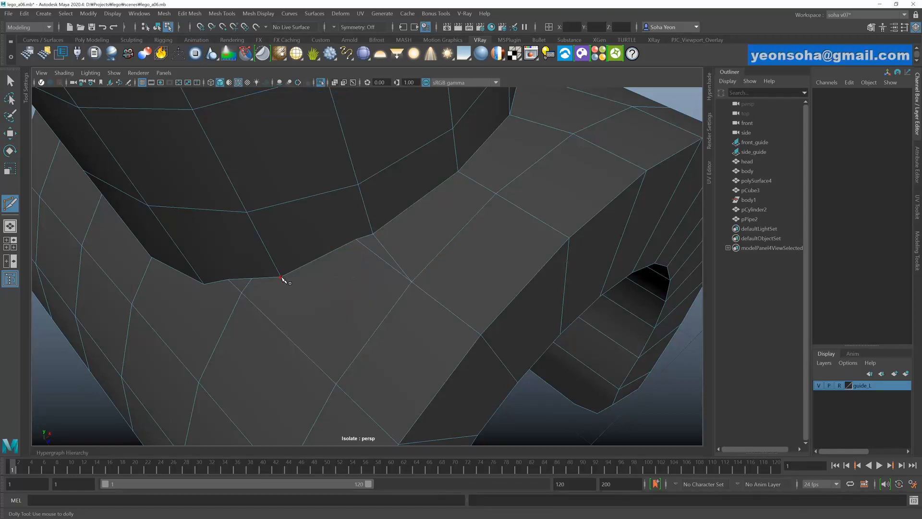
pyautogui.click(282, 277)
pyautogui.click(336, 381)
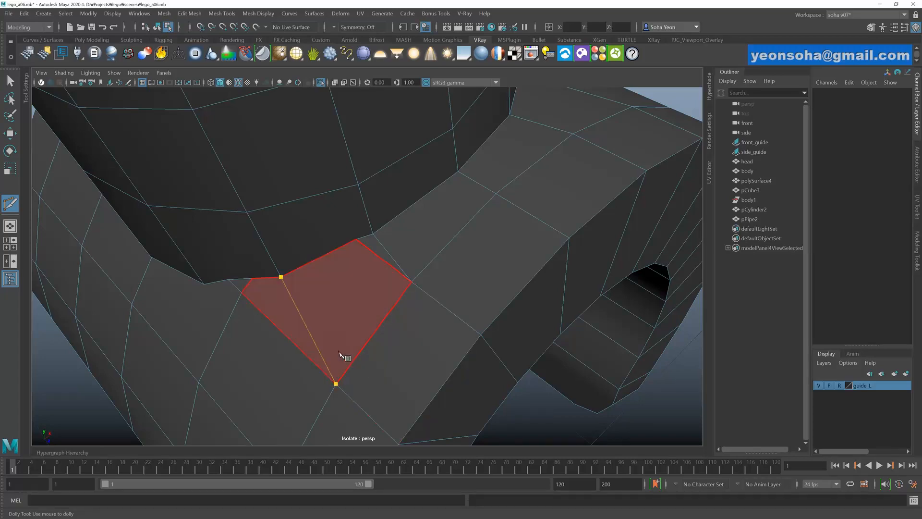
pyautogui.press('w')
# - Cut another edge from the adjacent wrist seam vertex to the nearest grid corner on the hand's curved outer surface
pyautogui.keyDown('alt'); pyautogui.moveTo(301, 340); pyautogui.dragTo(323, 255); pyautogui.keyUp('alt')
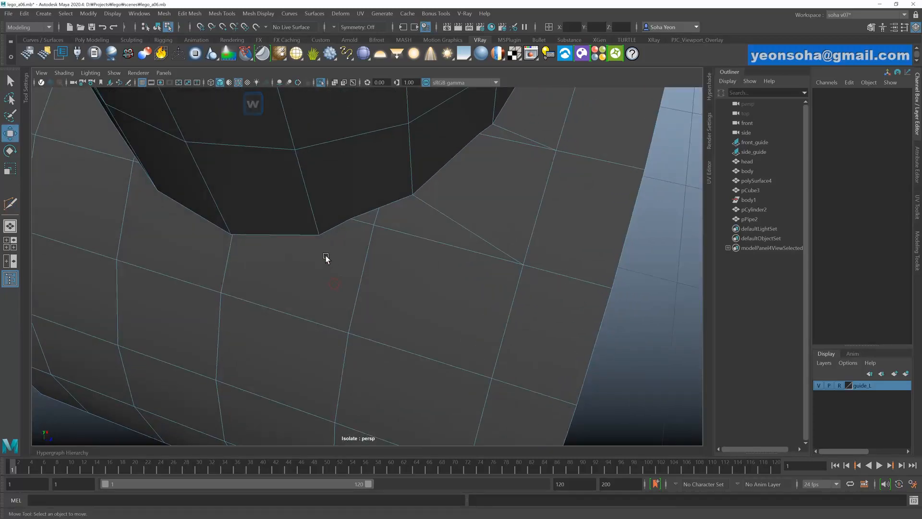
pyautogui.hotkey('alt', 's')
pyautogui.click(319, 234)
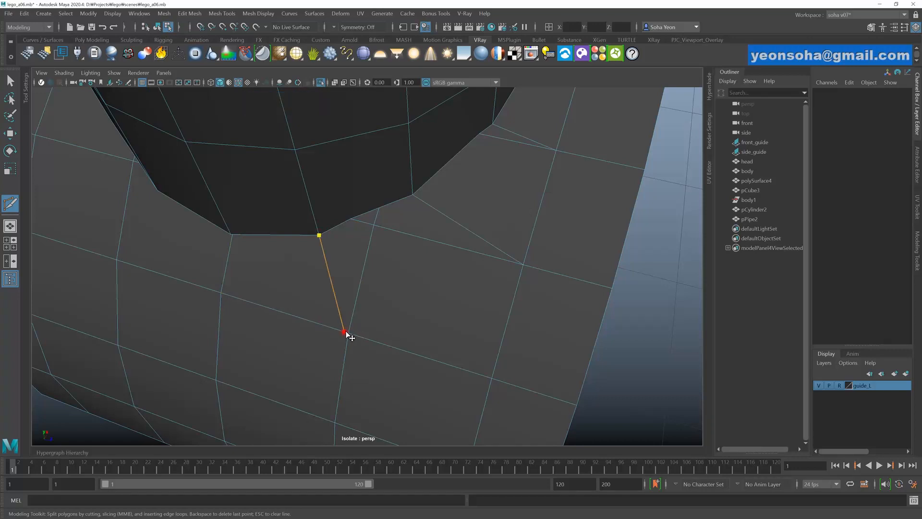
pyautogui.click(352, 330)
pyautogui.press('BackSpace')
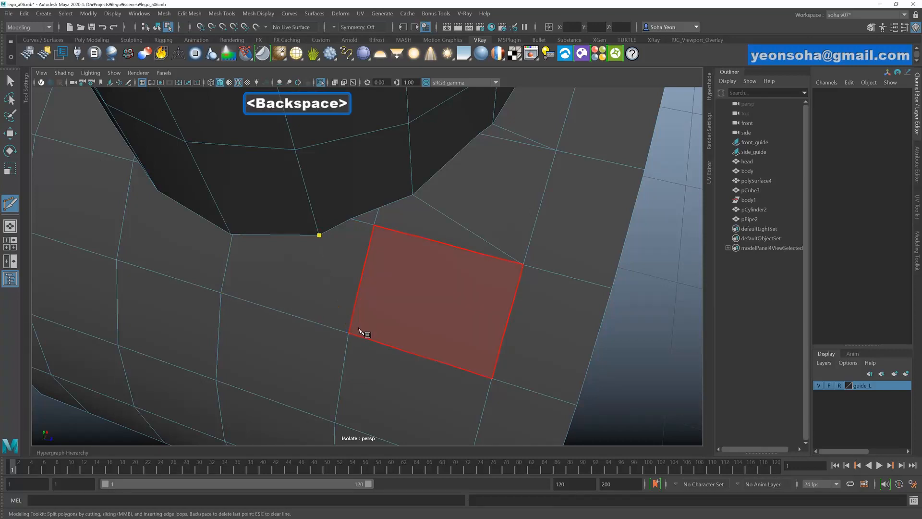
pyautogui.click(349, 334)
pyautogui.keyDown('alt'); pyautogui.moveTo(374, 324); pyautogui.dragTo(321, 258); pyautogui.keyUp('alt')
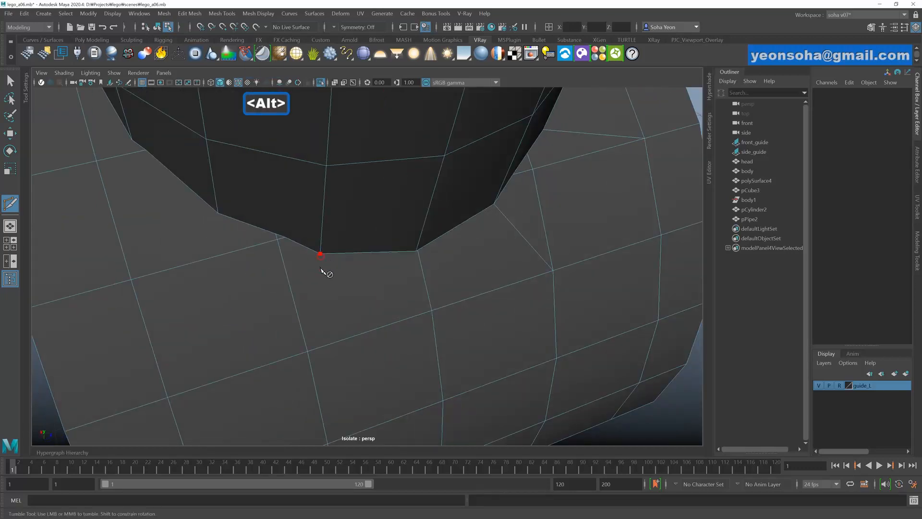
# - Cut the remaining connecting edges from the uncleaned wrist seam vertices to their nearest hand grid vertices
pyautogui.click(321, 268)
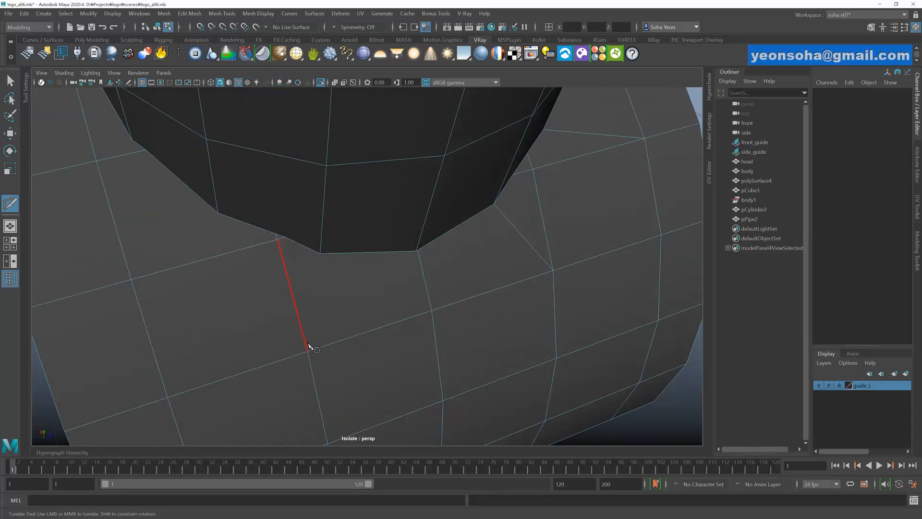
pyautogui.click(320, 299)
pyautogui.click(307, 351)
pyautogui.keyDown('alt'); pyautogui.moveTo(247, 313); pyautogui.dragTo(275, 304); pyautogui.keyUp('alt')
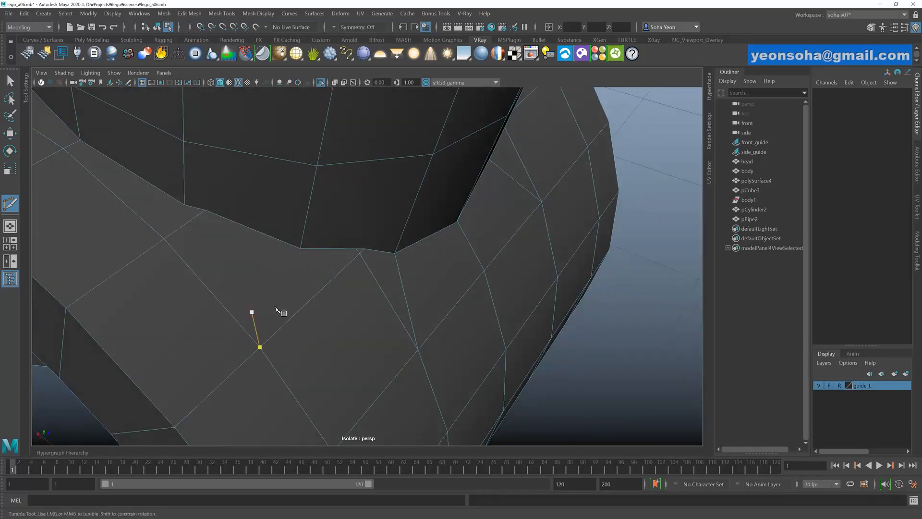
pyautogui.click(300, 248)
pyautogui.click(259, 347)
pyautogui.keyDown('alt'); pyautogui.moveTo(252, 312); pyautogui.dragTo(258, 313); pyautogui.keyUp('alt')
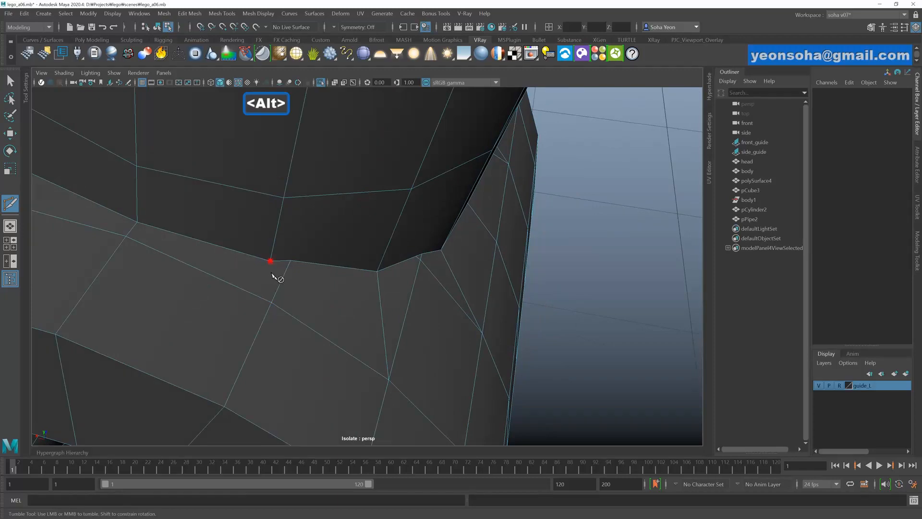
# - Delete the redundant short edges beside the new cuts along one side of the wrist seam
pyautogui.press('w')
pyautogui.hotkey('alt', '2')
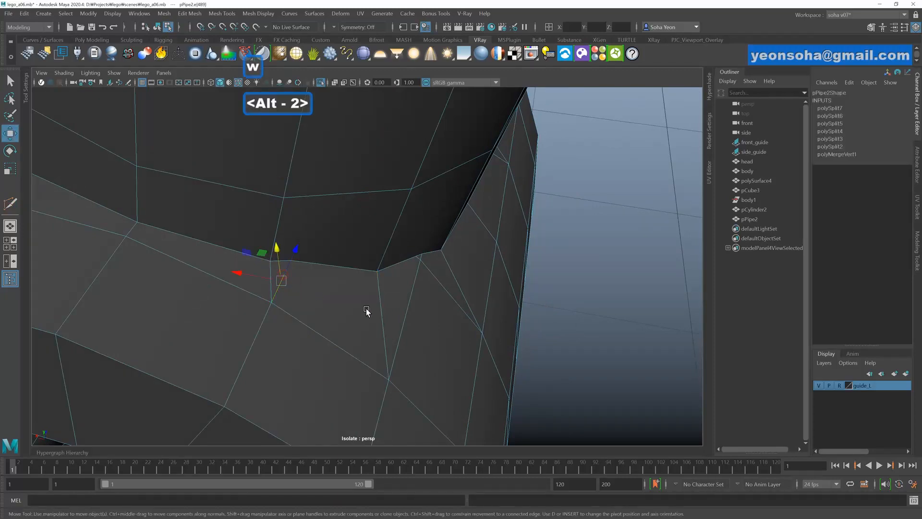
pyautogui.hotkey('alt', 'q')
pyautogui.keyDown('alt'); pyautogui.moveTo(366, 311); pyautogui.dragTo(303, 292); pyautogui.keyUp('alt')
pyautogui.hotkey('alt', 'q')
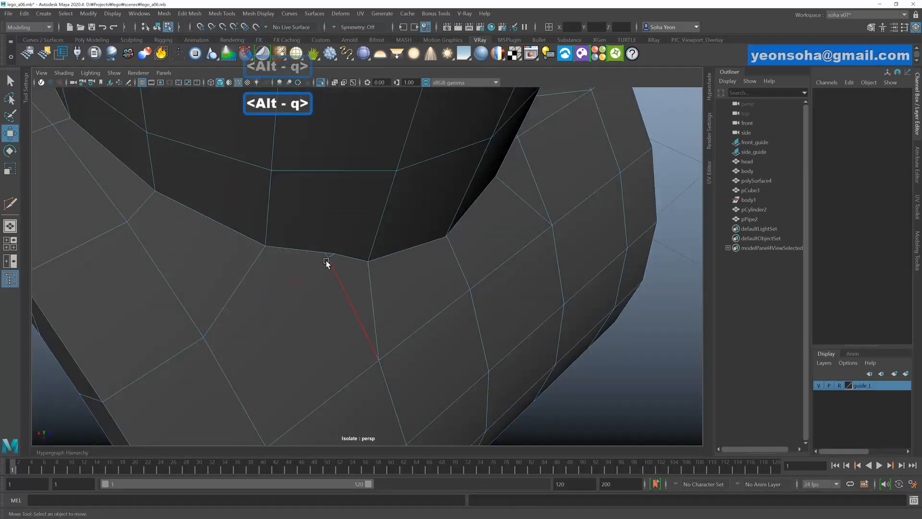
pyautogui.click(328, 262)
pyautogui.hotkey('alt', 'q')
pyautogui.keyDown('alt'); pyautogui.moveTo(333, 268); pyautogui.dragTo(373, 287); pyautogui.keyUp('alt')
pyautogui.click(482, 256)
pyautogui.hotkey('alt', 'q')
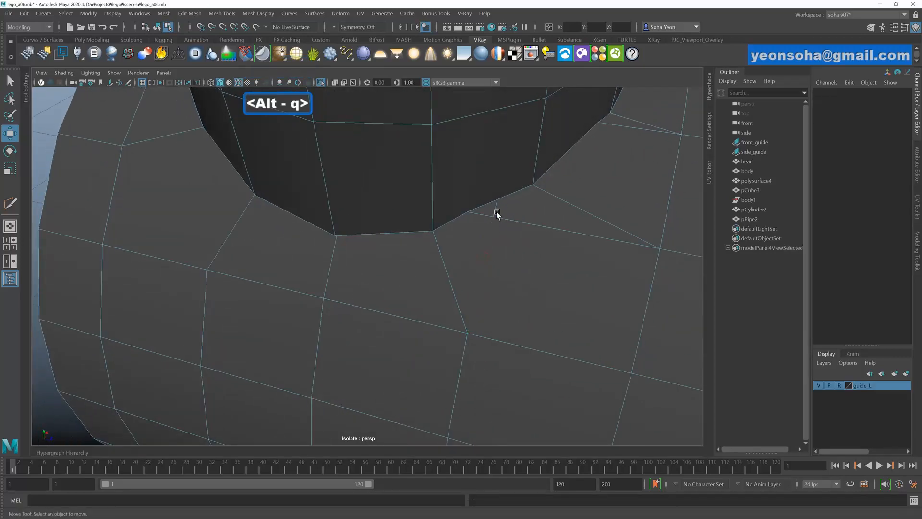
# - Delete the last leftover edges between the wrist seam and the surrounding hand grid
pyautogui.click(496, 214)
pyautogui.hotkey('alt', 'q')
pyautogui.click(518, 220)
pyautogui.hotkey('alt', 'q')
pyautogui.keyDown('alt'); pyautogui.moveTo(541, 229); pyautogui.dragTo(504, 232, button='right'); pyautogui.keyUp('alt')
pyautogui.keyDown('alt'); pyautogui.moveTo(504, 232); pyautogui.dragTo(483, 241); pyautogui.keyUp('alt')
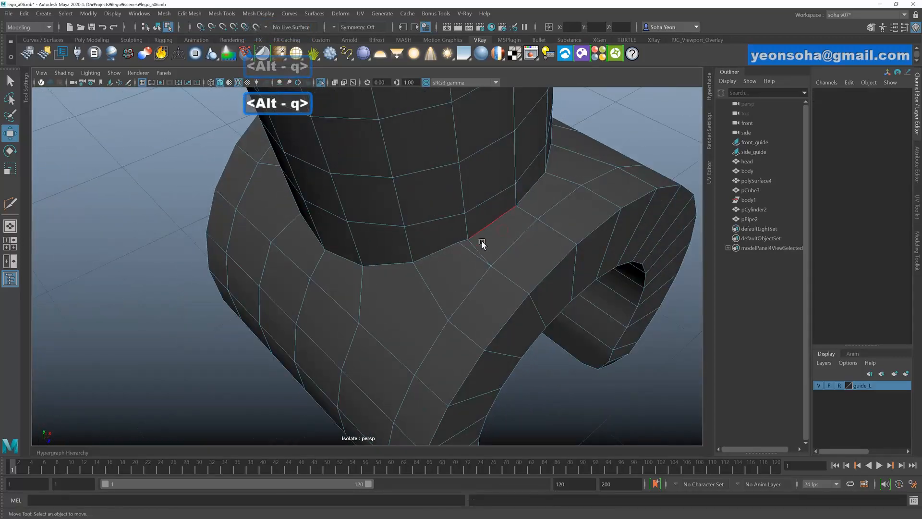
pyautogui.click(470, 248)
pyautogui.hotkey('alt', 'q')
pyautogui.moveTo(473, 273)
pyautogui.keyDown('alt'); pyautogui.mouseDown()
pyautogui.moveTo(487, 273)
pyautogui.moveTo(474, 273)
pyautogui.mouseUp(); pyautogui.keyUp('alt')
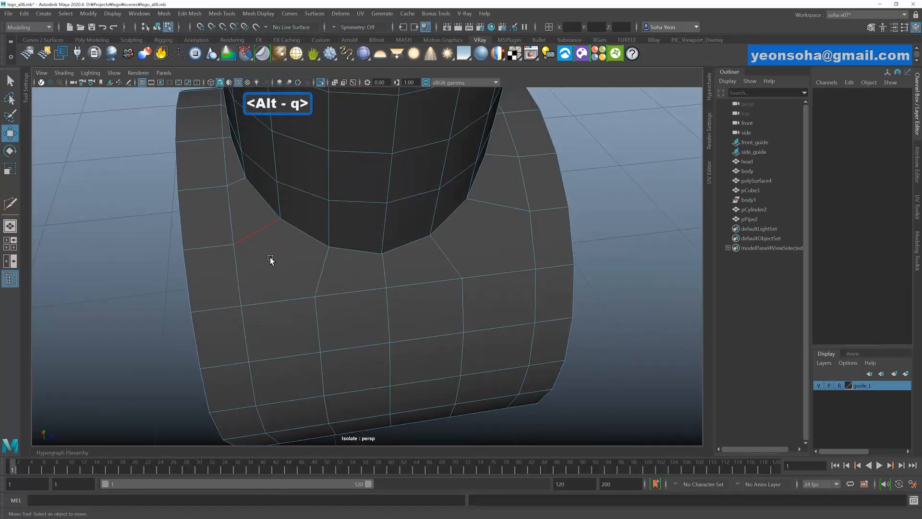
# - Cut an edge path across the hand just below the wrist seam, joining the grid vertices on both sides
pyautogui.keyDown('alt'); pyautogui.moveTo(310, 278); pyautogui.dragTo(253, 227); pyautogui.keyUp('alt')
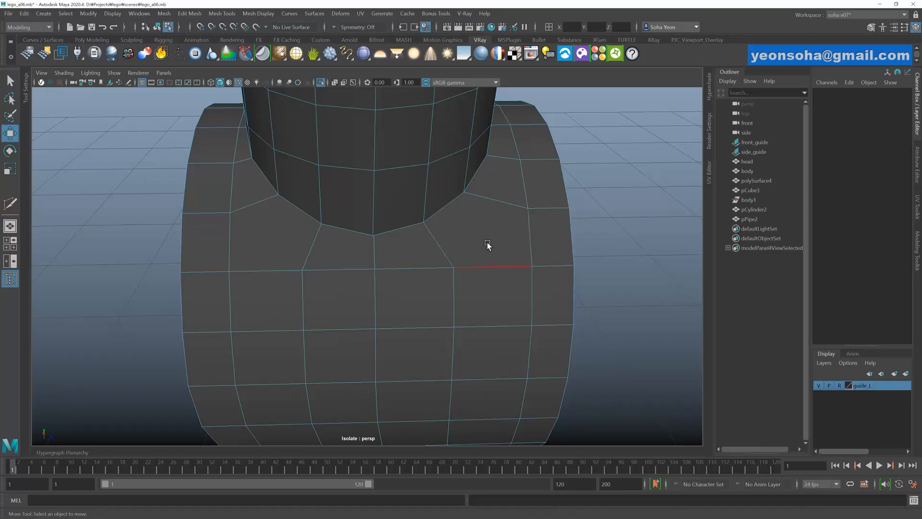
pyautogui.keyDown('alt'); pyautogui.moveTo(487, 244); pyautogui.dragTo(393, 263); pyautogui.keyUp('alt')
pyautogui.hotkey('alt', 's')
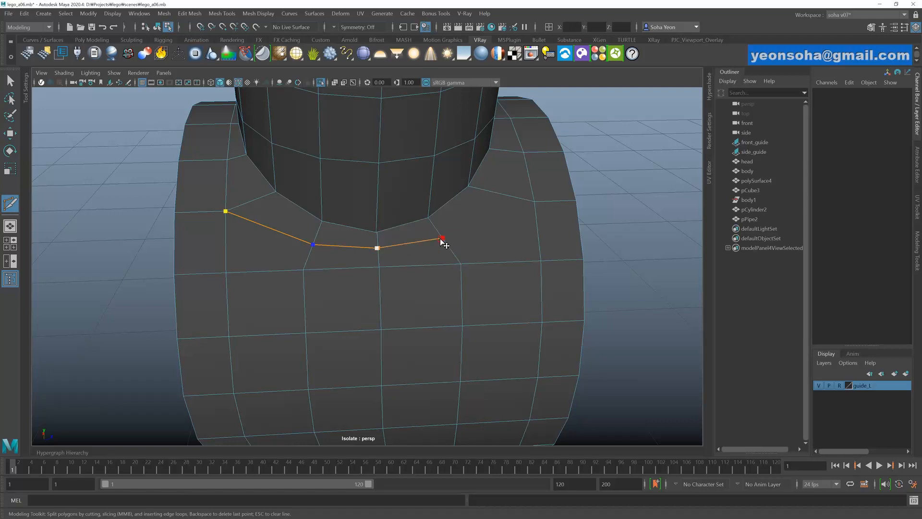
pyautogui.click(535, 202)
pyautogui.press('w')
# - Merge the duplicate vertices at the middle of the wrist seam and of the new edge path with a 0.01 distance threshold
pyautogui.keyDown('alt'); pyautogui.moveTo(394, 221); pyautogui.dragTo(446, 214, button='right'); pyautogui.keyUp('alt')
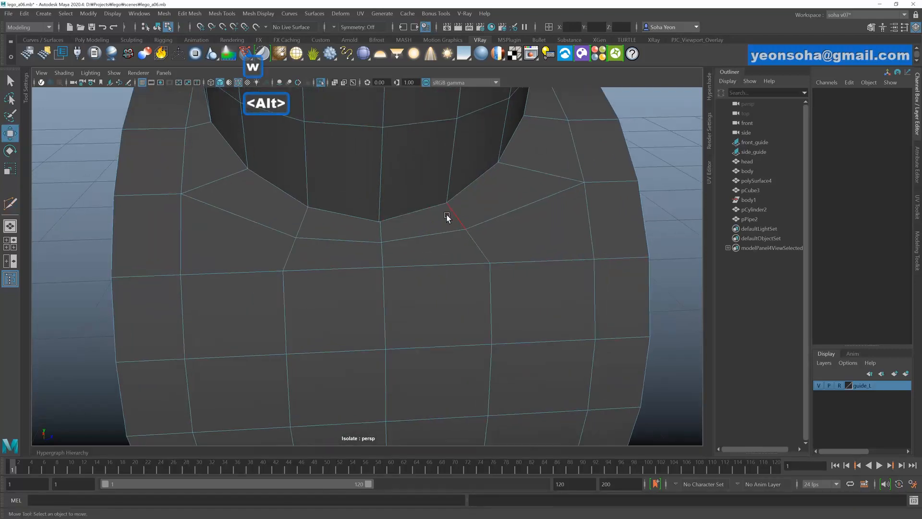
pyautogui.hotkey('alt', '1')
pyautogui.click(379, 221)
pyautogui.hotkey('ctrl', 'q')
pyautogui.keyDown('alt'); pyautogui.moveTo(417, 267); pyautogui.dragTo(378, 265, button='right'); pyautogui.keyUp('alt')
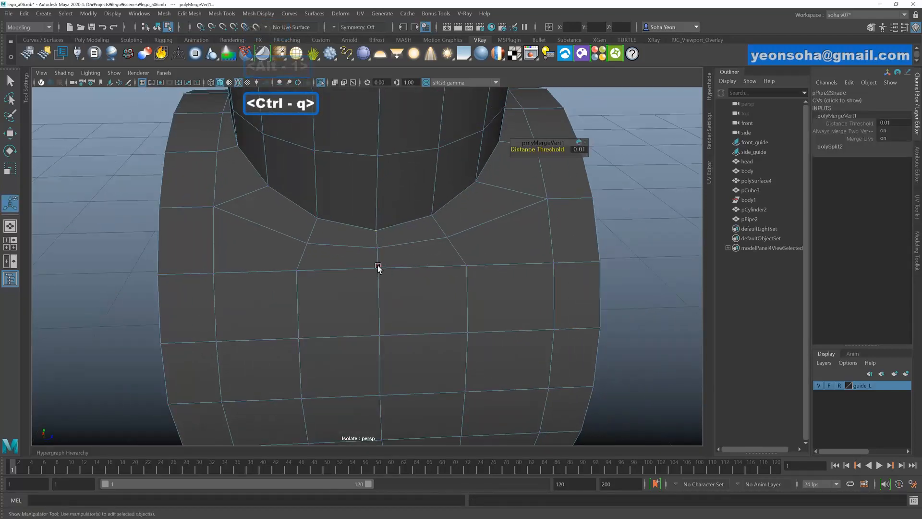
pyautogui.hotkey('ctrl', 'q')
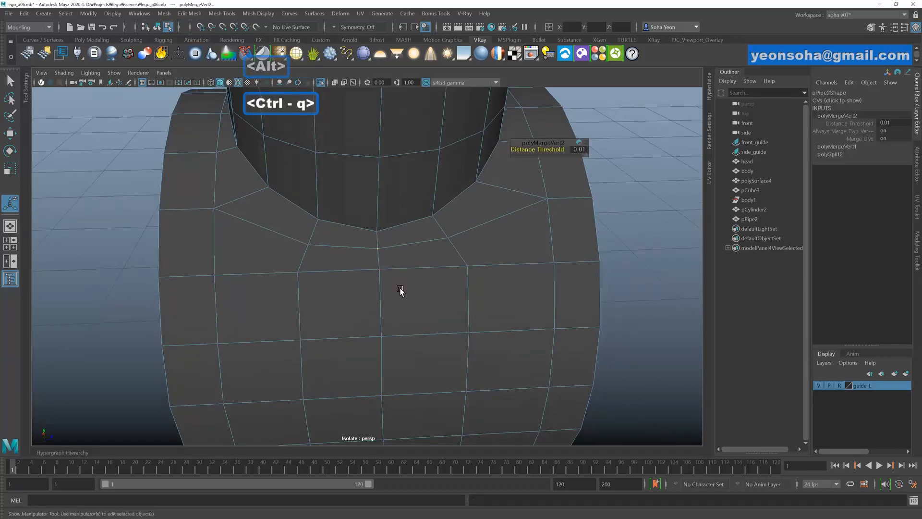
pyautogui.hotkey('alt', '`')
pyautogui.keyDown('alt'); pyautogui.moveTo(412, 284); pyautogui.dragTo(407, 278, button='middle'); pyautogui.keyUp('alt')
pyautogui.keyDown('alt'); pyautogui.moveTo(357, 252); pyautogui.dragTo(373, 269); pyautogui.keyUp('alt')
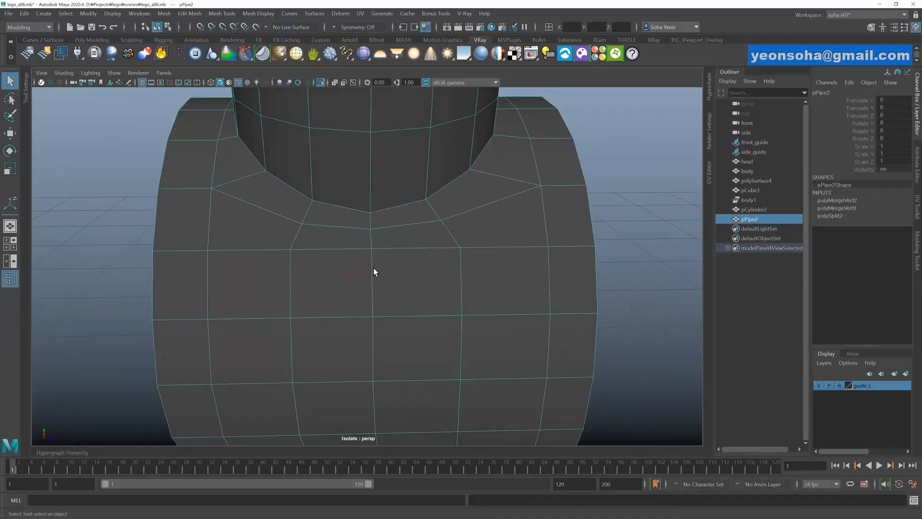
# - Slide the middle grid edges below the wrist seam and the central edges of the new path down along the hand's surface
pyautogui.hotkey('alt', '2')
pyautogui.click(322, 252)
pyautogui.hotkey('shift', 'w')
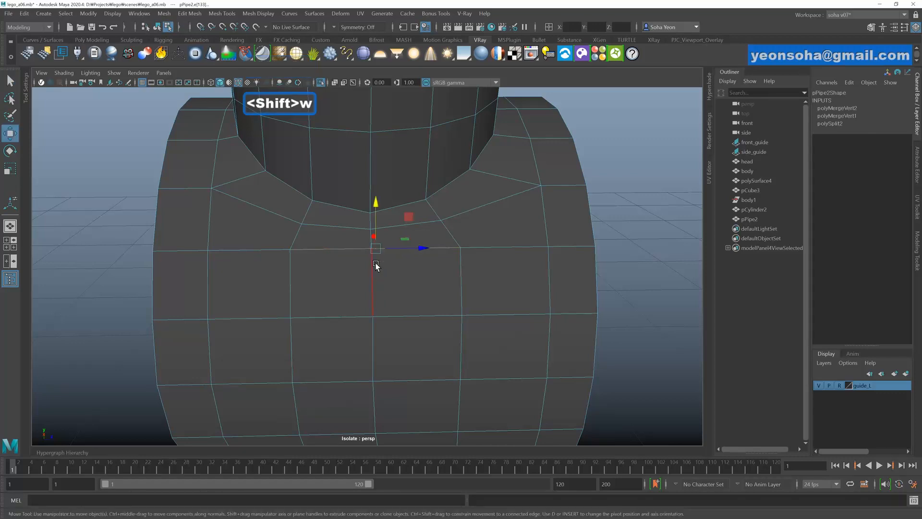
pyautogui.keyDown('ctrl'); pyautogui.keyDown('shift'); pyautogui.moveTo(376, 248); pyautogui.dragTo(375, 270); pyautogui.keyUp('shift'); pyautogui.keyUp('ctrl')
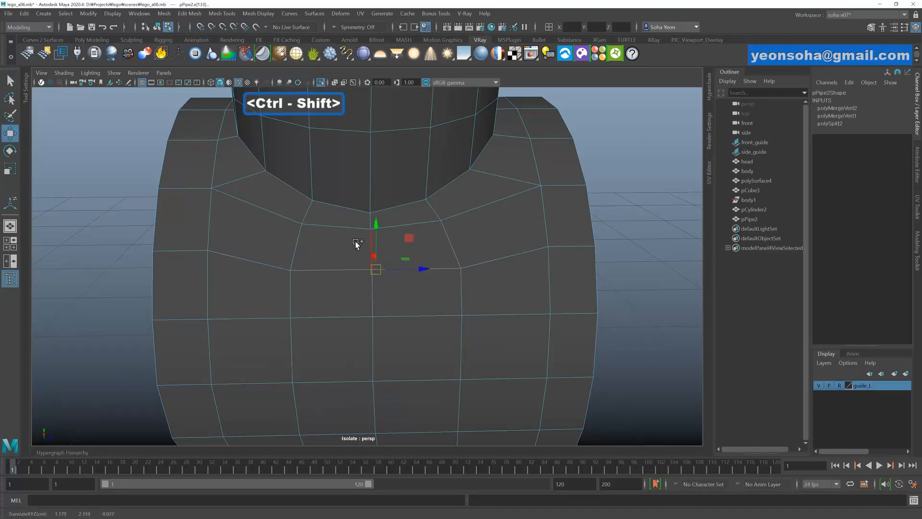
pyautogui.click(339, 229)
pyautogui.keyDown('shift'); pyautogui.click(400, 225); pyautogui.keyUp('shift')
pyautogui.keyDown('ctrl'); pyautogui.keyDown('shift'); pyautogui.moveTo(370, 229); pyautogui.dragTo(371, 236); pyautogui.keyUp('shift'); pyautogui.keyUp('ctrl')
# - Cut an edge path below the wrist seam on the hand's opposite side, joining the grid vertices on both sides
pyautogui.scroll(-3, 388, 264)
pyautogui.keyDown('alt'); pyautogui.moveTo(388, 265); pyautogui.dragTo(218, 289); pyautogui.keyUp('alt')
pyautogui.hotkey('alt', 's')
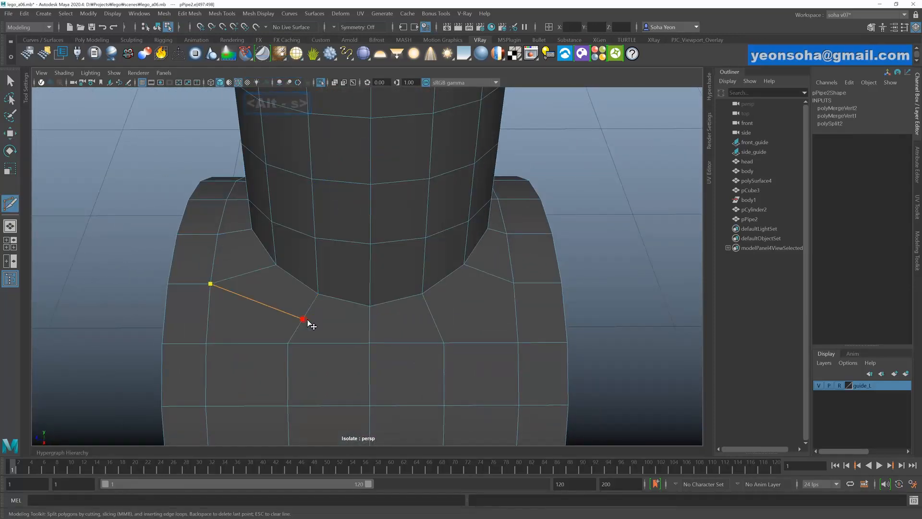
pyautogui.click(514, 283)
pyautogui.press('w')
# - Slide the two middle grid edges beneath the new path down along the surface, and select the path's two central edges
pyautogui.keyDown('alt'); pyautogui.moveTo(396, 308); pyautogui.dragTo(403, 232, button='middle'); pyautogui.keyUp('alt')
pyautogui.press('w')
pyautogui.hotkey('alt', '2')
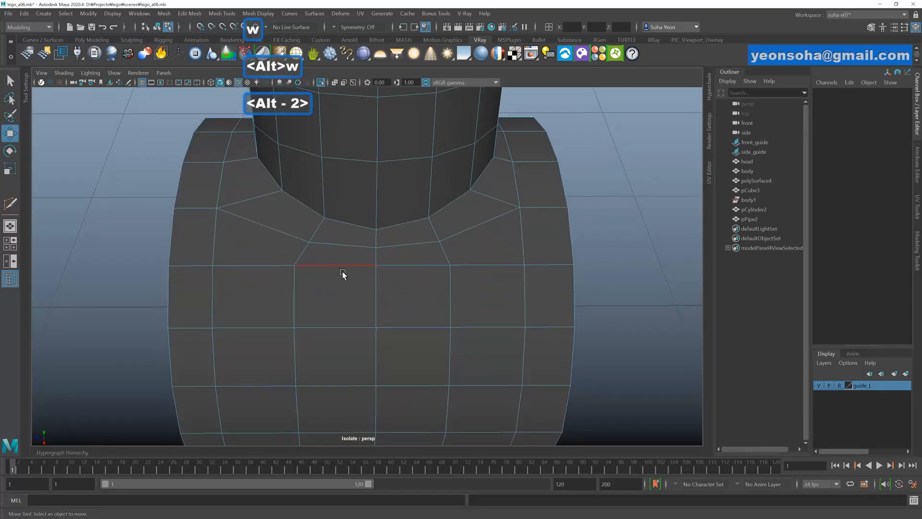
pyautogui.click(330, 264)
pyautogui.keyDown('shift'); pyautogui.click(418, 266); pyautogui.keyUp('shift')
pyautogui.keyDown('shift'); pyautogui.moveTo(370, 267); pyautogui.dragTo(372, 276, button='middle'); pyautogui.keyUp('shift')
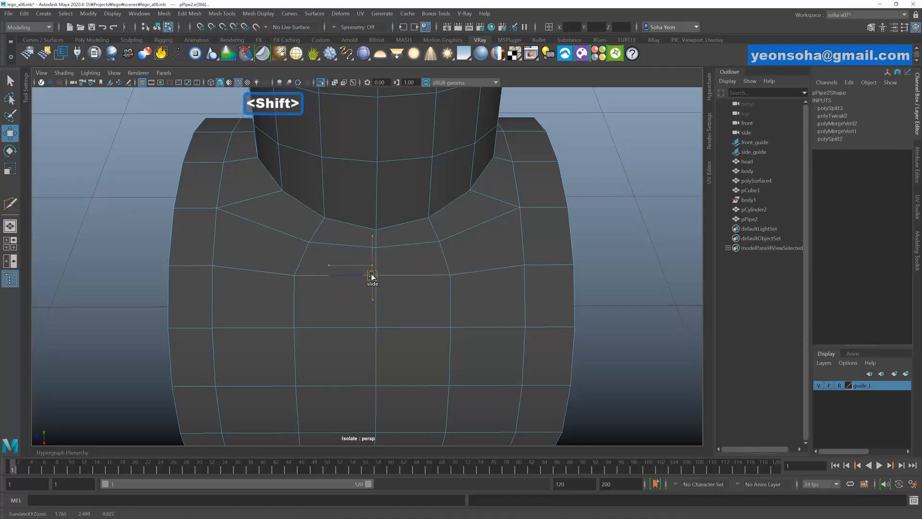
pyautogui.keyDown('ctrl'); pyautogui.keyDown('shift'); pyautogui.moveTo(371, 283); pyautogui.dragTo(371, 284); pyautogui.keyUp('shift'); pyautogui.keyUp('ctrl')
pyautogui.click(340, 245)
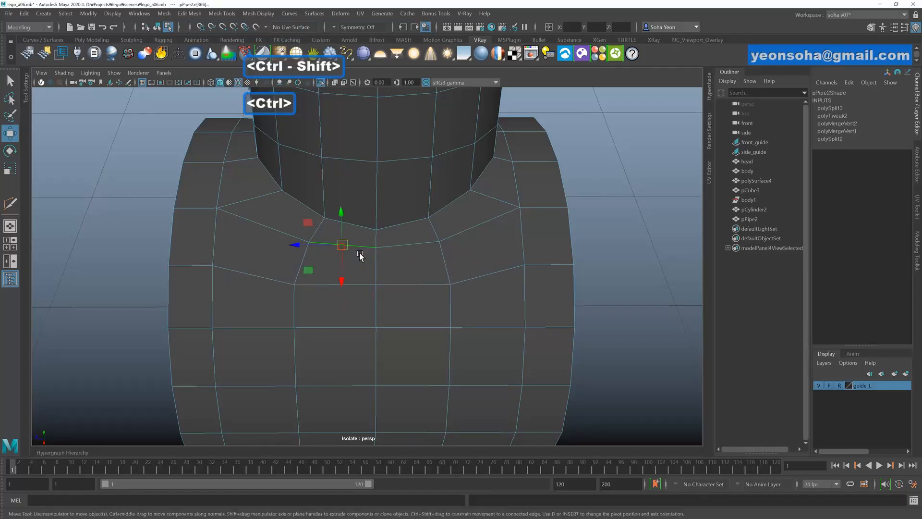
pyautogui.keyDown('shift'); pyautogui.click(406, 245); pyautogui.keyUp('shift')
# - Examine the whole hand from several angles to check the topology of the claw's fingertips and inner surface
pyautogui.keyDown('alt'); pyautogui.moveTo(449, 273); pyautogui.dragTo(527, 232); pyautogui.keyUp('alt')
pyautogui.click(527, 232)
pyautogui.keyDown('alt'); pyautogui.moveTo(461, 220); pyautogui.dragTo(506, 206); pyautogui.keyUp('alt')
pyautogui.click(371, 217)
pyautogui.keyDown('alt'); pyautogui.moveTo(371, 217); pyautogui.dragTo(379, 246); pyautogui.keyUp('alt')
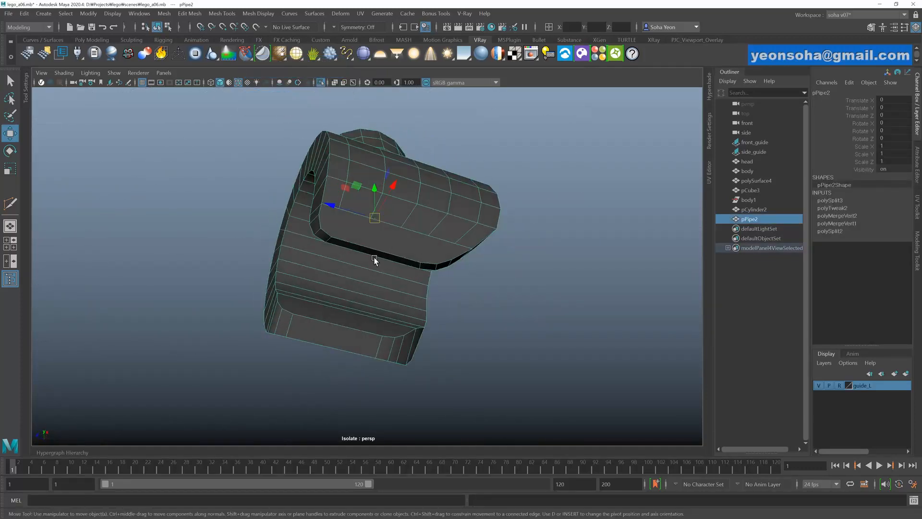
pyautogui.keyDown('alt'); pyautogui.moveTo(375, 258); pyautogui.dragTo(361, 289, button='middle'); pyautogui.keyUp('alt')
pyautogui.keyDown('alt'); pyautogui.moveTo(473, 283); pyautogui.dragTo(393, 303); pyautogui.keyUp('alt')
pyautogui.click(511, 263)
pyautogui.keyDown('alt'); pyautogui.moveTo(512, 264); pyautogui.dragTo(404, 272); pyautogui.keyUp('alt')
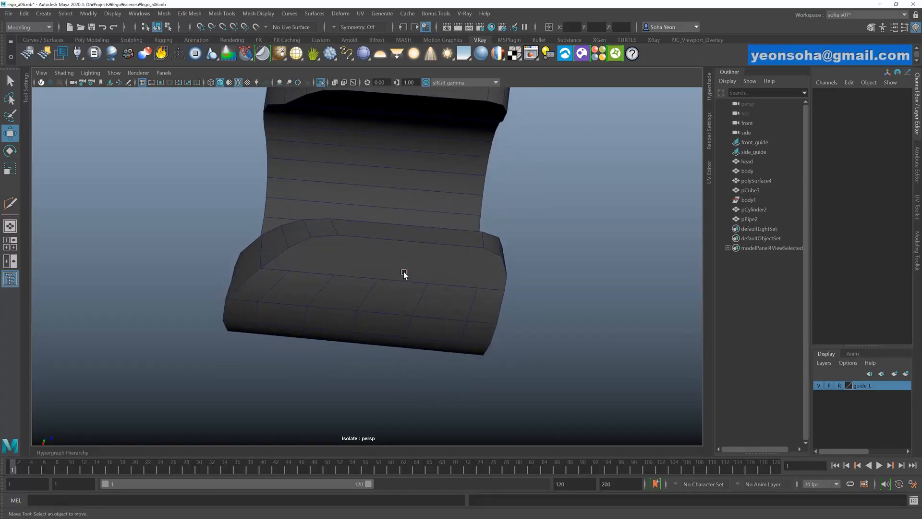
# - Cut an edge on the first claw fingertip's end face from a rounded rim corner vertex to the nearest grid vertex
pyautogui.moveTo(403, 272)
pyautogui.keyDown('alt'); pyautogui.mouseDown(button='right')
pyautogui.moveTo(379, 273)
pyautogui.moveTo(391, 269)
pyautogui.mouseUp(button='right'); pyautogui.keyUp('alt')
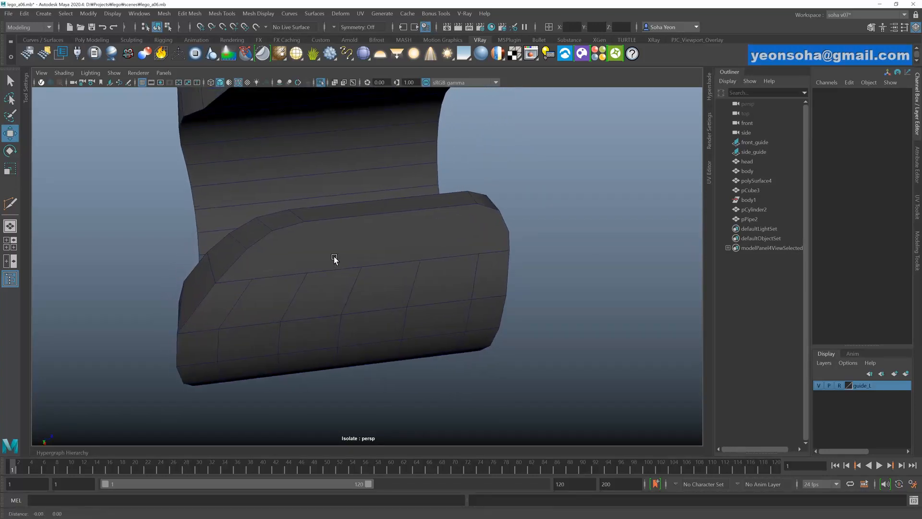
pyautogui.keyDown('alt'); pyautogui.moveTo(335, 260); pyautogui.dragTo(375, 261); pyautogui.keyUp('alt')
pyautogui.keyDown('alt'); pyautogui.moveTo(301, 264); pyautogui.dragTo(297, 266); pyautogui.keyUp('alt')
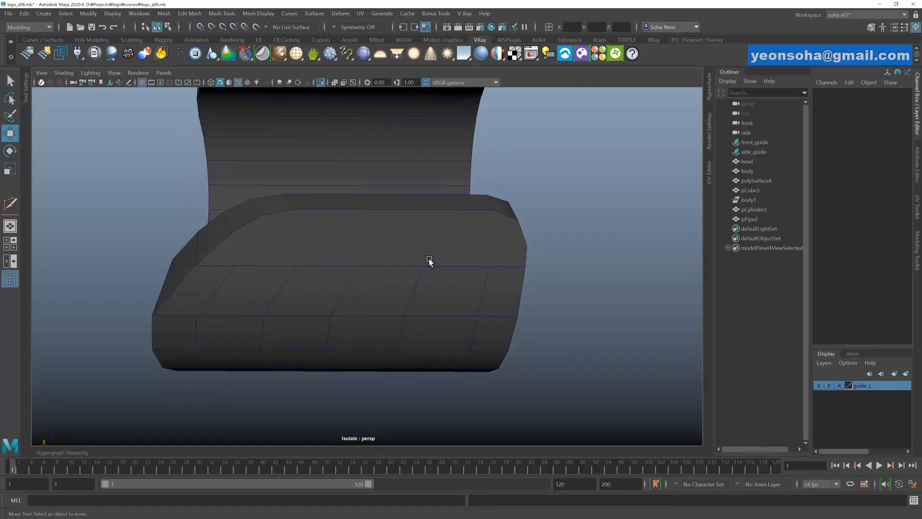
pyautogui.keyDown('alt'); pyautogui.moveTo(429, 258); pyautogui.dragTo(433, 259); pyautogui.keyUp('alt')
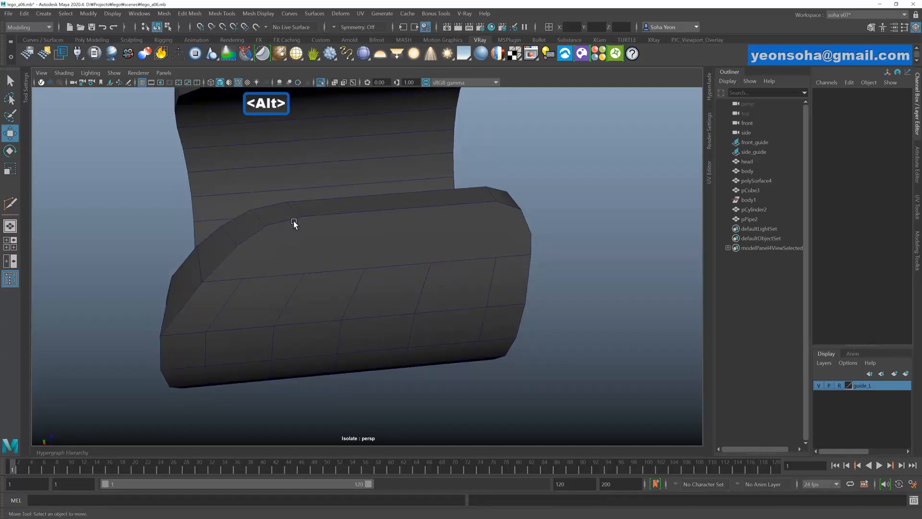
pyautogui.keyDown('alt'); pyautogui.moveTo(294, 224); pyautogui.dragTo(274, 260); pyautogui.keyUp('alt')
pyautogui.click(280, 255)
pyautogui.hotkey('alt', 's')
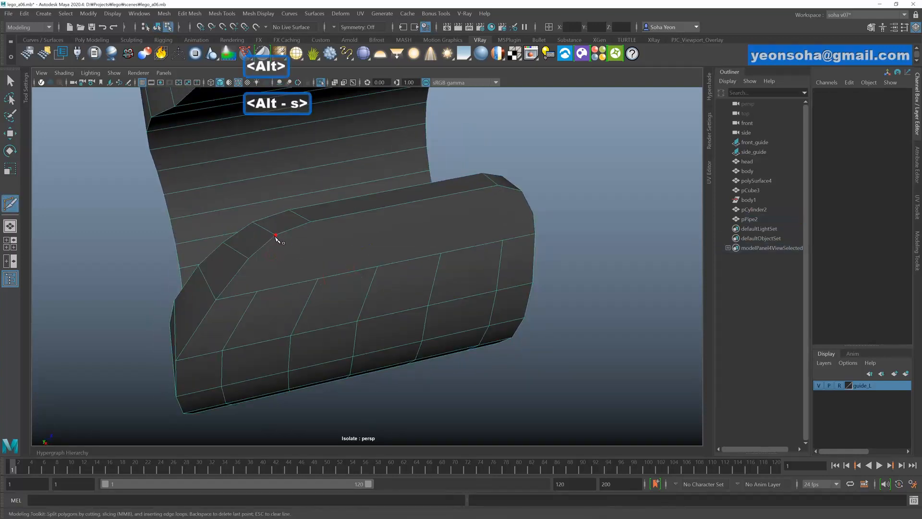
pyautogui.click(257, 290)
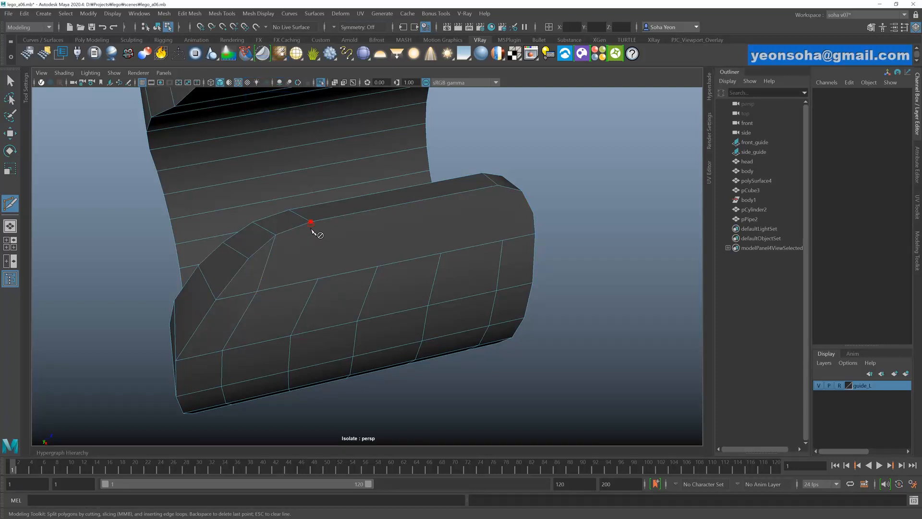
# - Cut the remaining cross edges on the first fingertip's end face, connecting each grid line to the inner rim
pyautogui.keyDown('alt'); pyautogui.moveTo(376, 273); pyautogui.dragTo(374, 265); pyautogui.keyUp('alt')
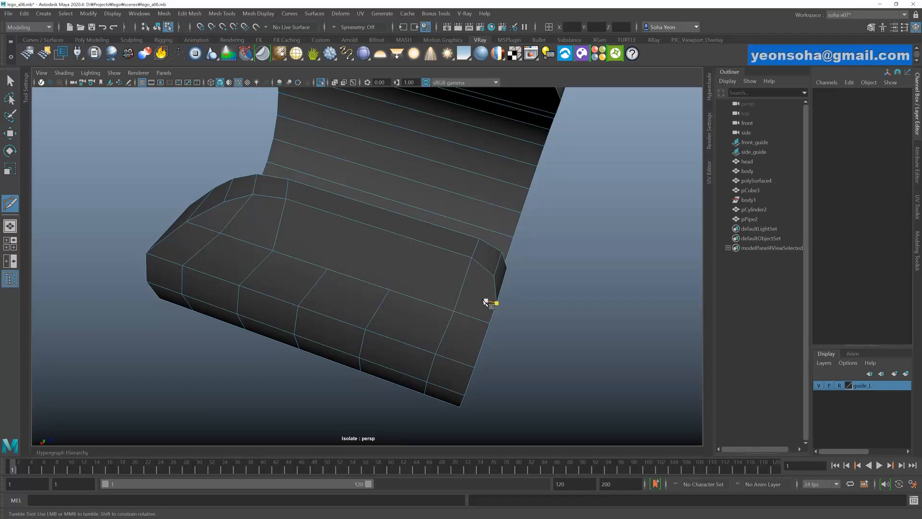
pyautogui.keyDown('alt'); pyautogui.moveTo(421, 274); pyautogui.dragTo(429, 275); pyautogui.keyUp('alt')
pyautogui.keyDown('alt'); pyautogui.moveTo(388, 198); pyautogui.dragTo(349, 265); pyautogui.keyUp('alt')
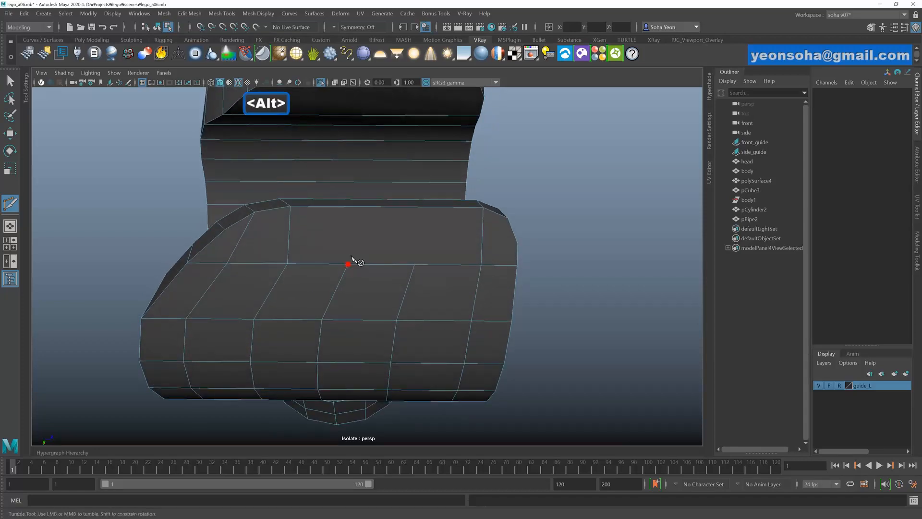
pyautogui.click(351, 261)
pyautogui.click(364, 206)
pyautogui.keyDown('alt'); pyautogui.moveTo(364, 206); pyautogui.dragTo(326, 249); pyautogui.keyUp('alt')
pyautogui.press('Return')
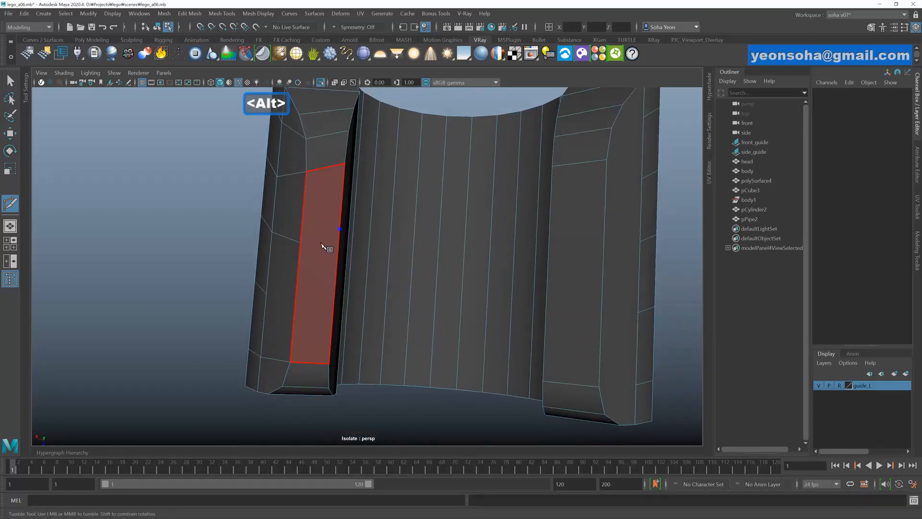
pyautogui.press('BackSpace')
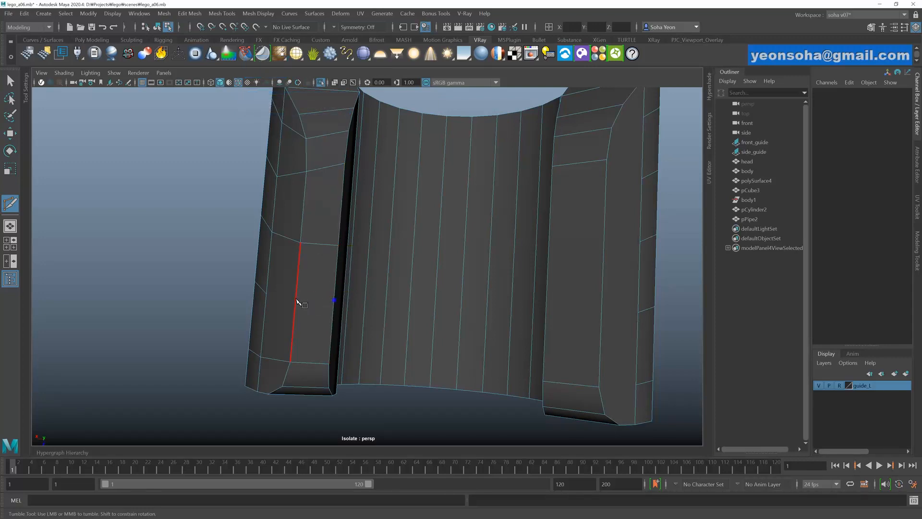
# - Cut matching cross edges on the opposite claw fingertip's end face, extending every grid line to its inner rim
pyautogui.press('w')
pyautogui.keyDown('alt'); pyautogui.moveTo(290, 293); pyautogui.dragTo(494, 200); pyautogui.keyUp('alt')
pyautogui.hotkey('alt', 's')
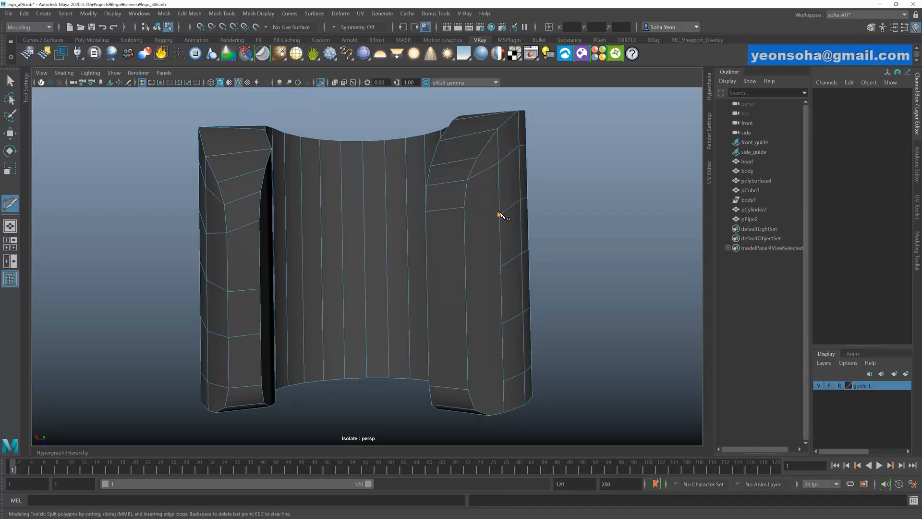
pyautogui.click(492, 267)
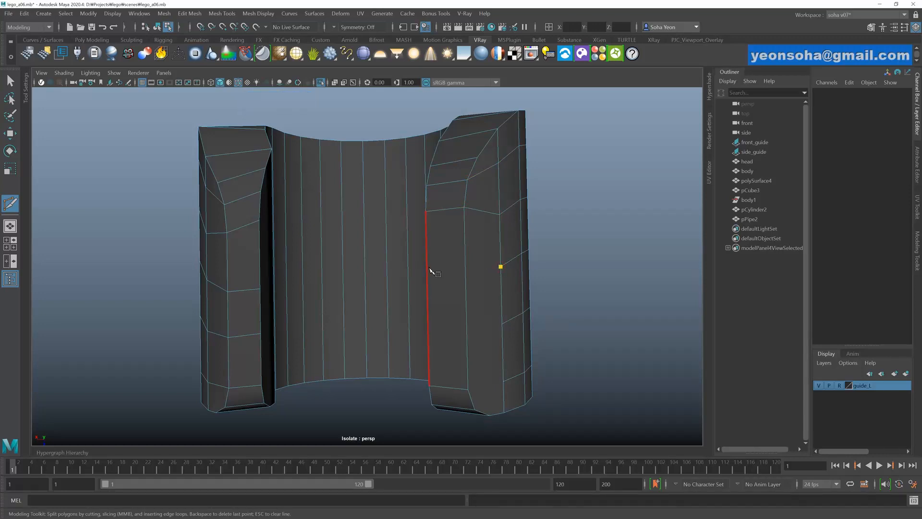
pyautogui.click(502, 325)
pyautogui.keyDown('alt'); pyautogui.moveTo(482, 337); pyautogui.dragTo(485, 361); pyautogui.keyUp('alt')
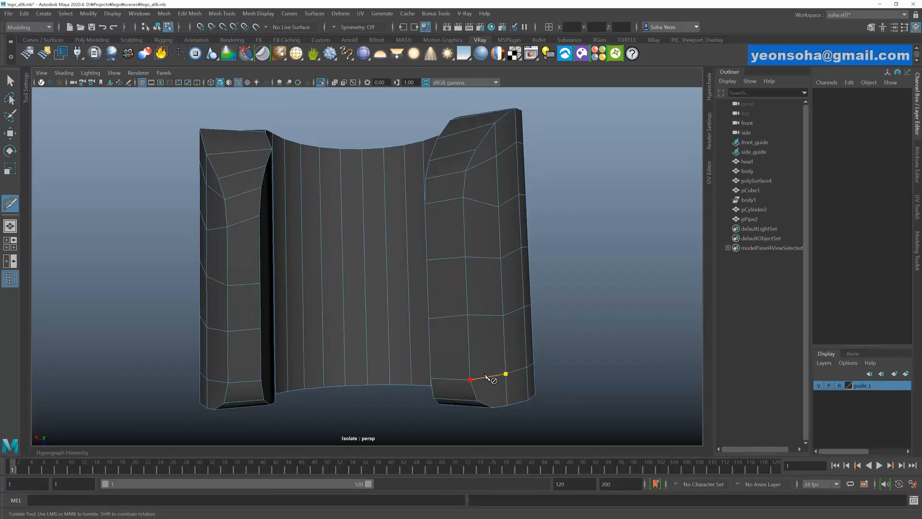
pyautogui.press('w')
# - Slide three grid vertices on the opposite fingertip along their lengthwise edge to straighten the new cross edges
pyautogui.keyDown('alt'); pyautogui.moveTo(496, 281); pyautogui.dragTo(492, 241); pyautogui.keyUp('alt')
pyautogui.click(491, 210)
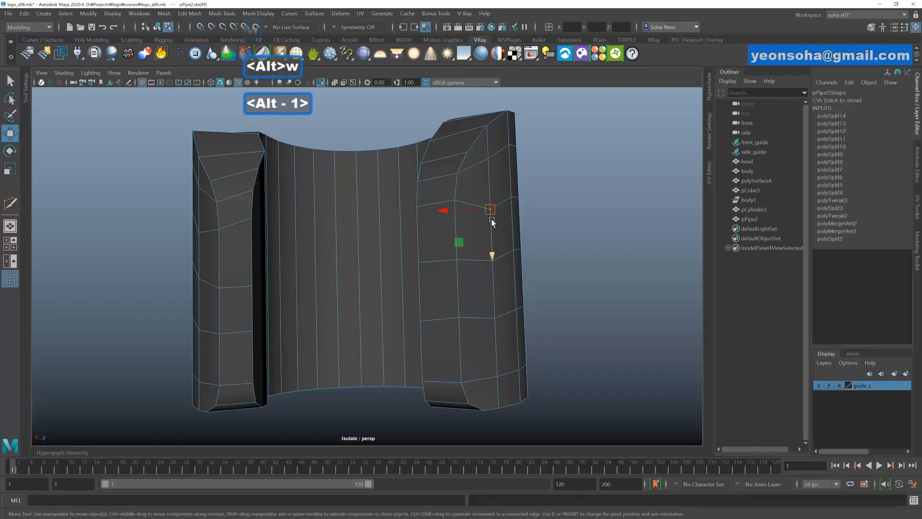
pyautogui.moveTo(491, 209); pyautogui.dragTo(491, 199)
pyautogui.moveTo(395, 260)
pyautogui.keyDown('alt'); pyautogui.mouseDown(button='middle')
pyautogui.moveTo(414, 261)
pyautogui.moveTo(394, 257)
pyautogui.mouseUp(button='middle'); pyautogui.keyUp('alt')
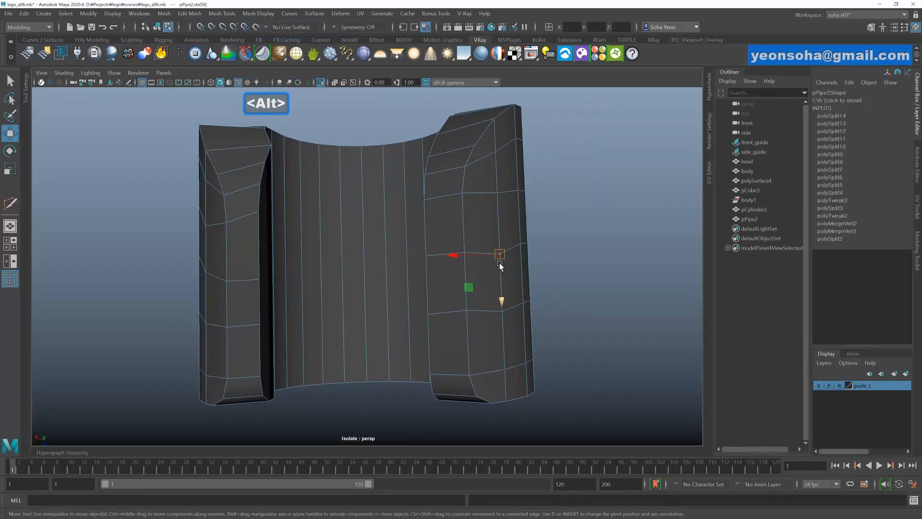
pyautogui.keyDown('ctrl'); pyautogui.keyDown('shift'); pyautogui.moveTo(500, 266); pyautogui.dragTo(500, 250); pyautogui.keyUp('shift'); pyautogui.keyUp('ctrl')
pyautogui.click(502, 313)
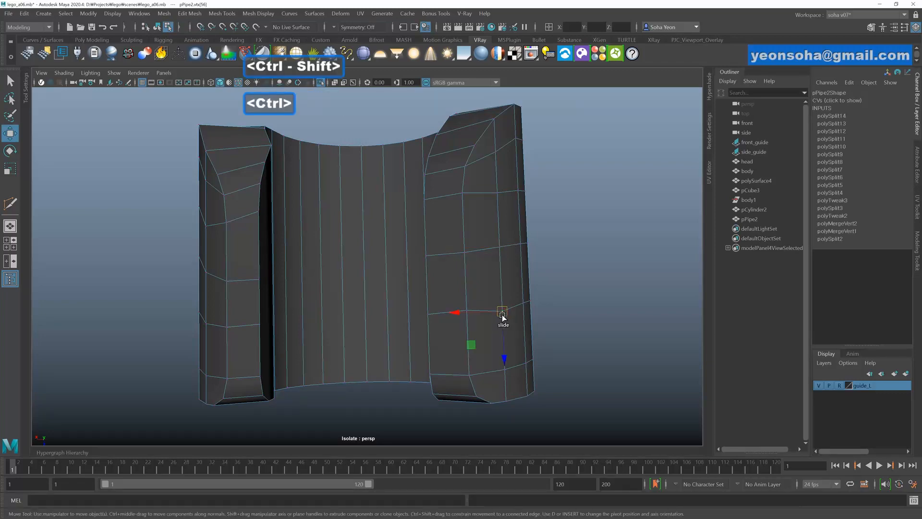
pyautogui.keyDown('ctrl'); pyautogui.keyDown('shift'); pyautogui.moveTo(502, 313); pyautogui.dragTo(331, 258); pyautogui.keyUp('shift'); pyautogui.keyUp('ctrl')
# - Slide the middle grid vertices on the first fingertip along their row to even out its cross edges
pyautogui.click(341, 263)
pyautogui.keyDown('alt'); pyautogui.moveTo(411, 292); pyautogui.dragTo(370, 282); pyautogui.keyUp('alt')
pyautogui.hotkey('alt', '2')
pyautogui.click(329, 281)
pyautogui.hotkey('alt', '1')
pyautogui.click(371, 277)
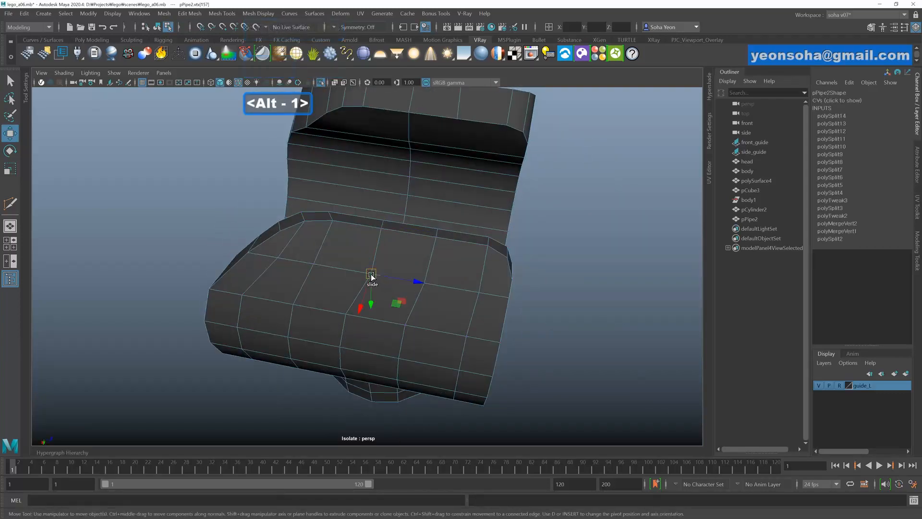
# - Cut an edge across the inner surface near the tip of each claw finger, joining the rim vertices on both sides
pyautogui.keyDown('alt'); pyautogui.moveTo(365, 275); pyautogui.dragTo(515, 274); pyautogui.keyUp('alt')
pyautogui.hotkey('alt', '`')
pyautogui.hotkey('alt', '2')
pyautogui.click(382, 219)
pyautogui.hotkey('alt', 'q')
pyautogui.hotkey('alt', 's')
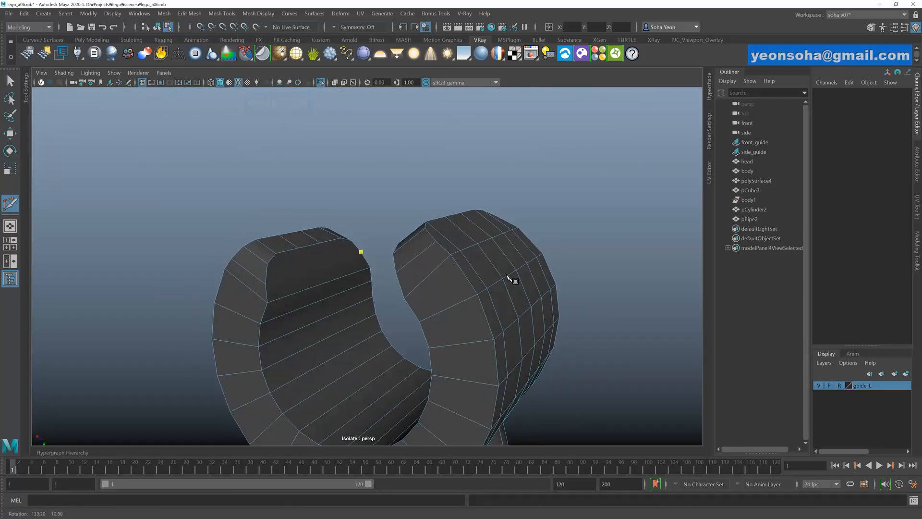
pyautogui.click(266, 283)
pyautogui.rightClick(340, 288)
pyautogui.keyDown('alt'); pyautogui.moveTo(317, 304); pyautogui.dragTo(355, 288); pyautogui.keyUp('alt')
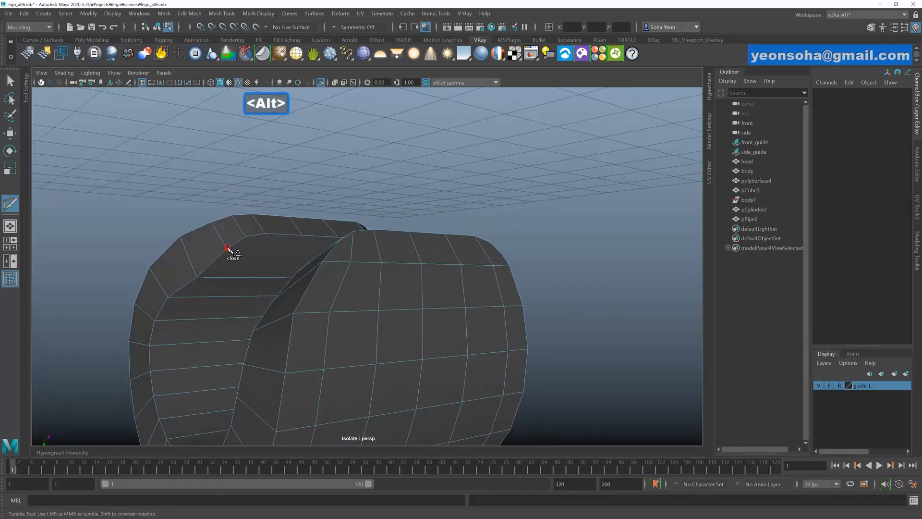
pyautogui.keyDown('alt'); pyautogui.moveTo(228, 249); pyautogui.dragTo(233, 268); pyautogui.keyUp('alt')
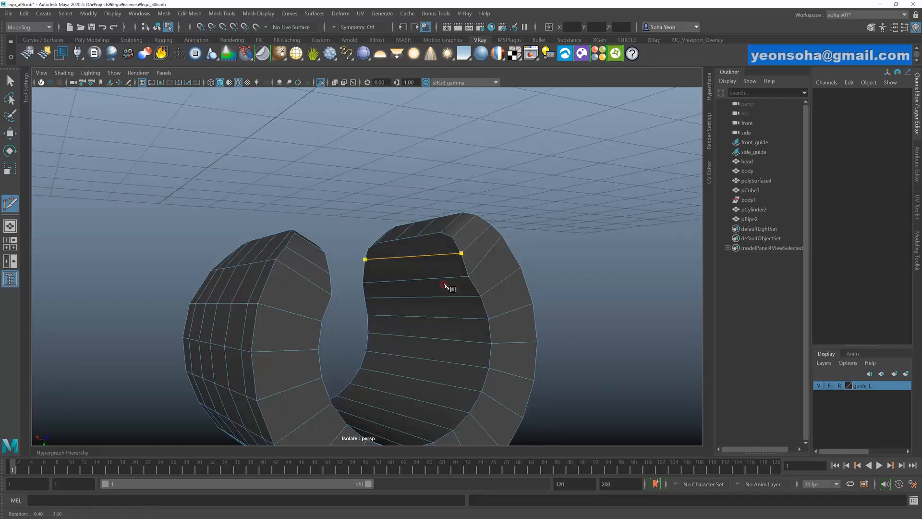
pyautogui.hotkey('alt', 'w')
pyautogui.keyDown('alt'); pyautogui.moveTo(463, 293); pyautogui.dragTo(453, 306); pyautogui.keyUp('alt')
pyautogui.keyDown('alt'); pyautogui.moveTo(466, 307); pyautogui.dragTo(475, 315); pyautogui.keyUp('alt')
pyautogui.keyDown('alt'); pyautogui.moveTo(386, 277); pyautogui.dragTo(364, 301); pyautogui.keyUp('alt')
pyautogui.hotkey('alt', 'e')
pyautogui.keyDown('alt'); pyautogui.moveTo(380, 260); pyautogui.dragTo(330, 218); pyautogui.keyUp('alt')
pyautogui.keyDown('alt'); pyautogui.moveTo(331, 226); pyautogui.dragTo(345, 267); pyautogui.keyUp('alt')
pyautogui.hotkey('ctrl', 'z')
pyautogui.hotkey('ctrl', 'z')
pyautogui.hotkey('ctrl', 'z')
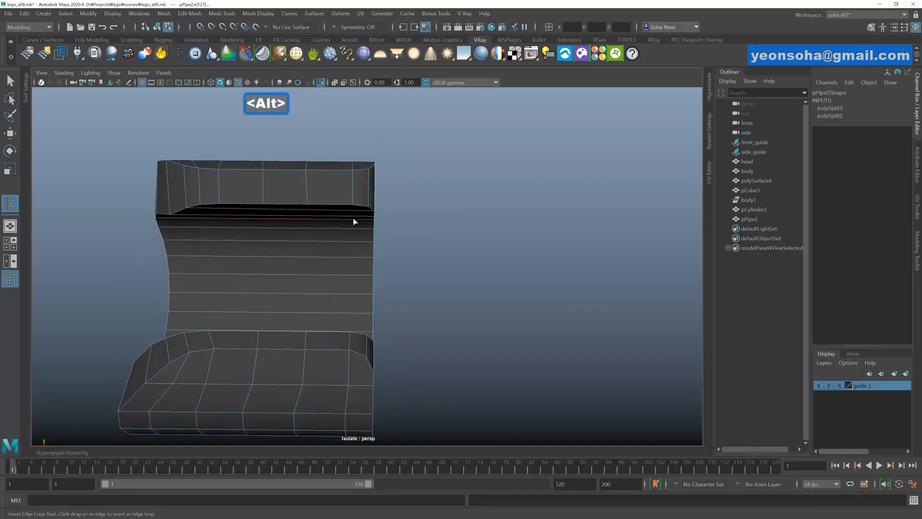
# - Set Insert Edge Loop to maintain equal distance from edge, and insert a loop near one side of the claw's inner surface
pyautogui.keyDown('alt'); pyautogui.moveTo(355, 221); pyautogui.dragTo(354, 255); pyautogui.keyUp('alt')
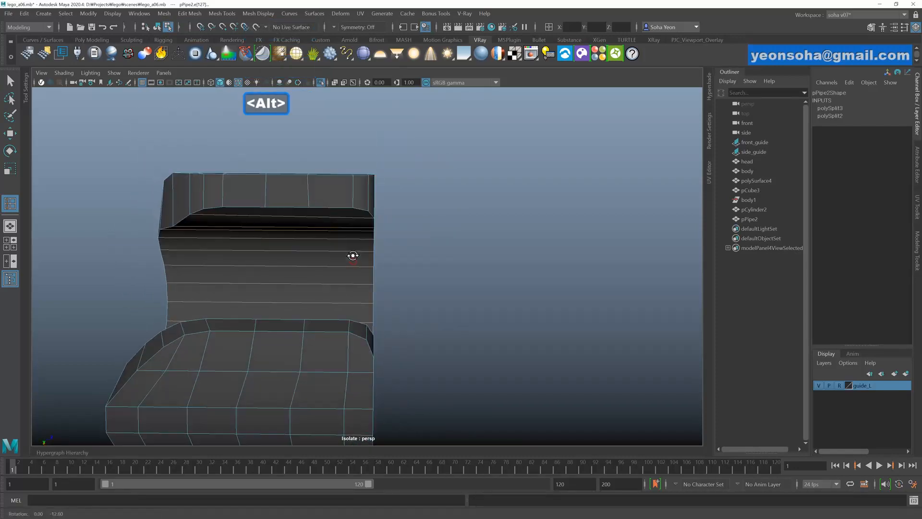
pyautogui.click(24, 198)
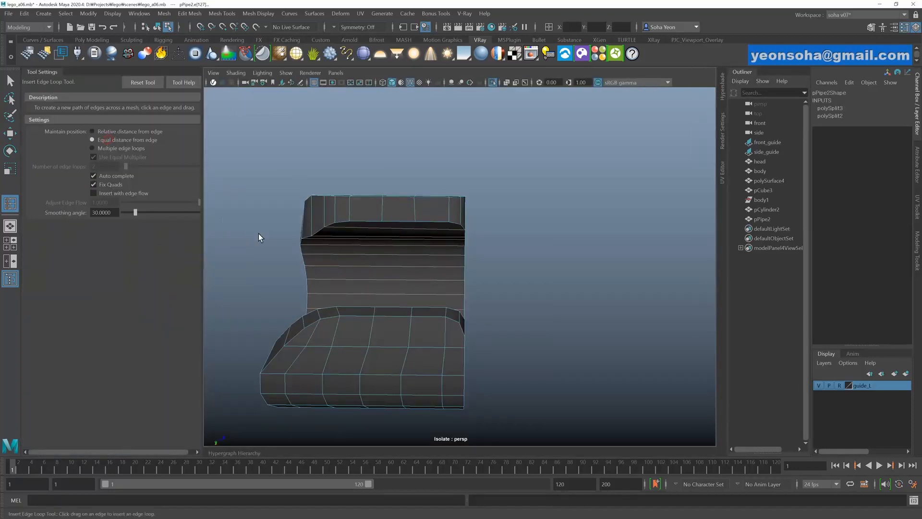
pyautogui.scroll(5, 452, 255)
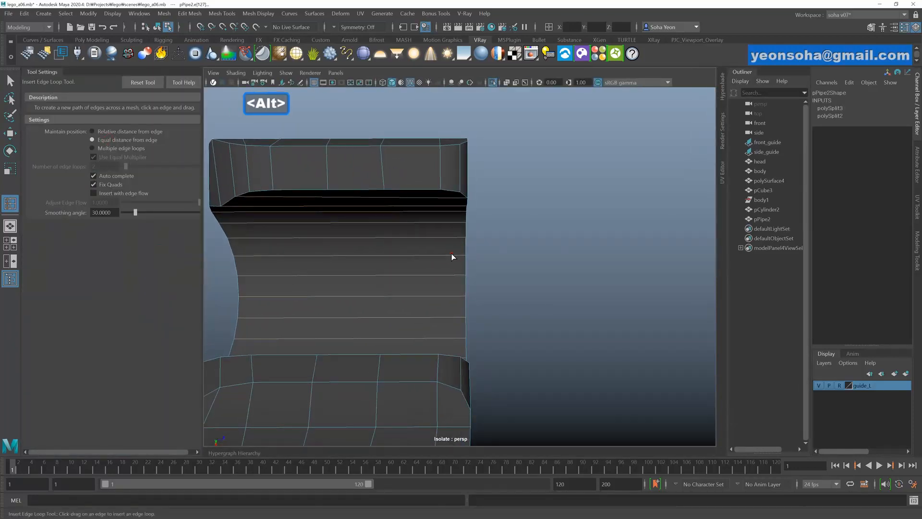
pyautogui.click(449, 255)
# - Insert a matching edge loop near the opposite side of the claw's inner surface, undoing the first misplaced attempt
pyautogui.keyDown('alt'); pyautogui.moveTo(444, 253); pyautogui.dragTo(341, 233); pyautogui.keyUp('alt')
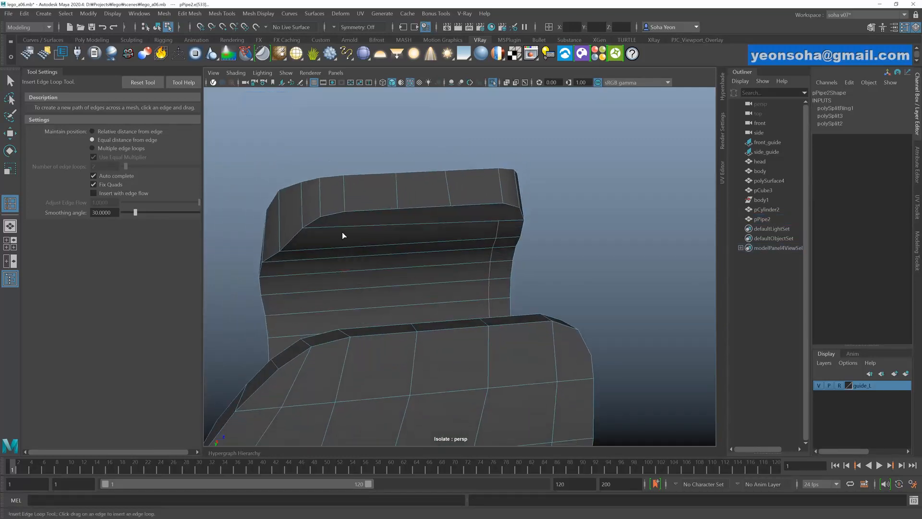
pyautogui.click(306, 263)
pyautogui.hotkey('ctrl', 'z')
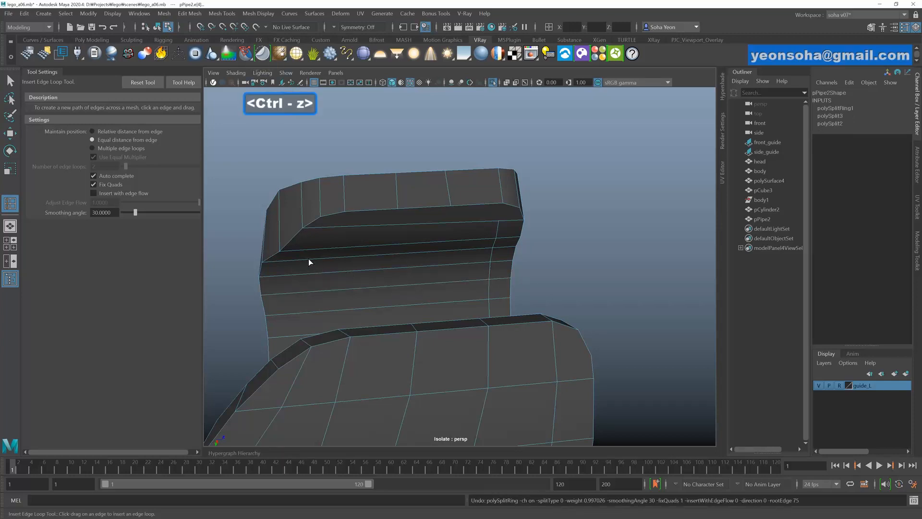
pyautogui.moveTo(308, 261); pyautogui.dragTo(517, 231)
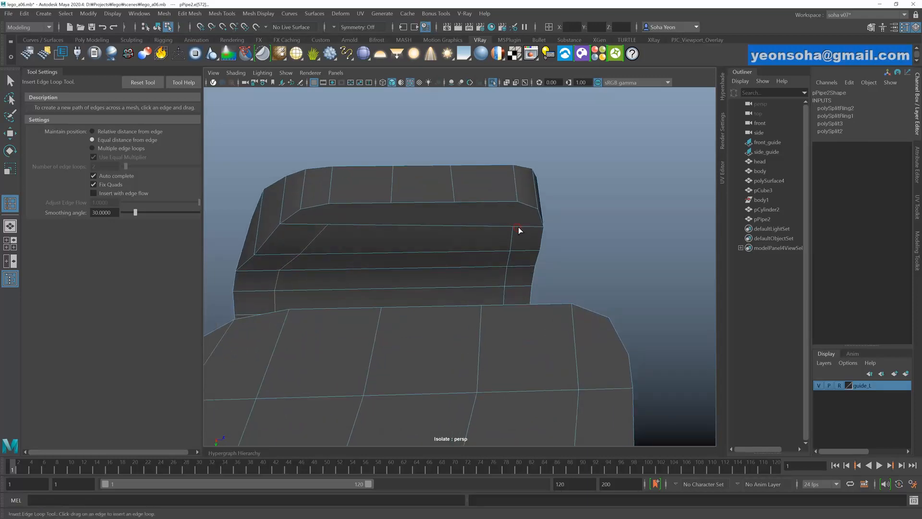
# - Use Multi-Cut to join the fingertip's rim vertices to the ends of the two side edge loops on the claw's inner surface
pyautogui.hotkey('alt', 's')
pyautogui.click(517, 202)
pyautogui.rightClick(516, 229)
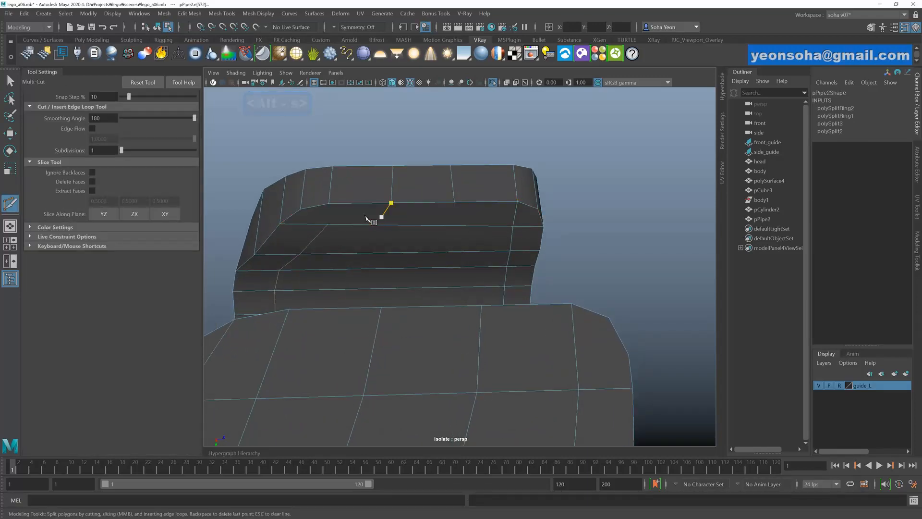
pyautogui.keyDown('alt'); pyautogui.moveTo(388, 236); pyautogui.dragTo(518, 217); pyautogui.keyUp('alt')
pyautogui.press('alt')
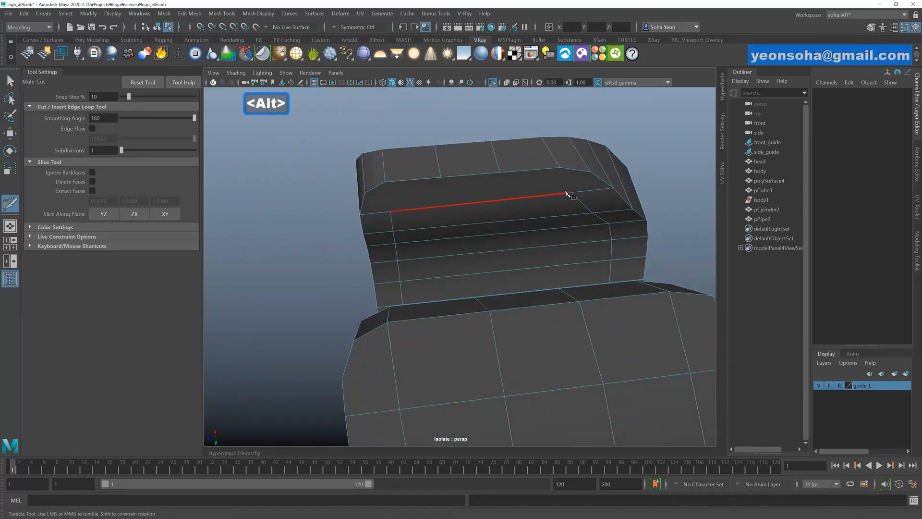
pyautogui.click(571, 193)
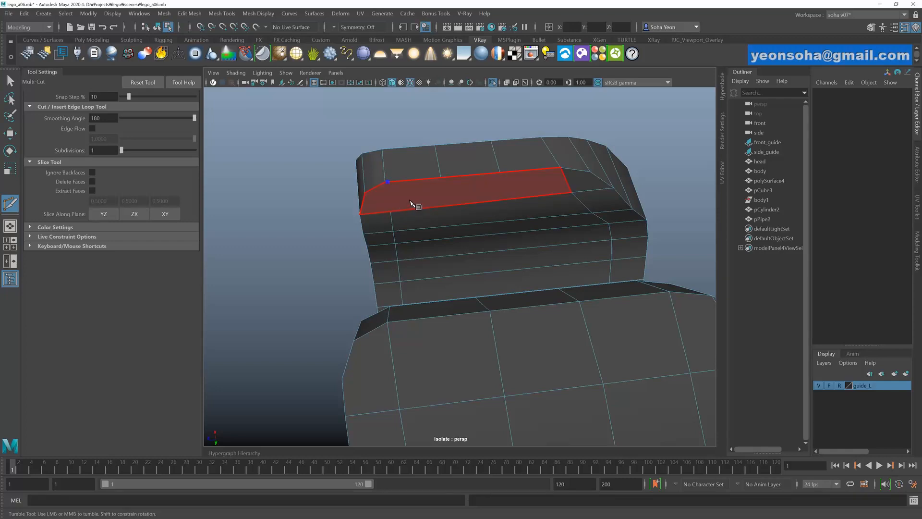
pyautogui.press('BackSpace')
pyautogui.click(391, 212)
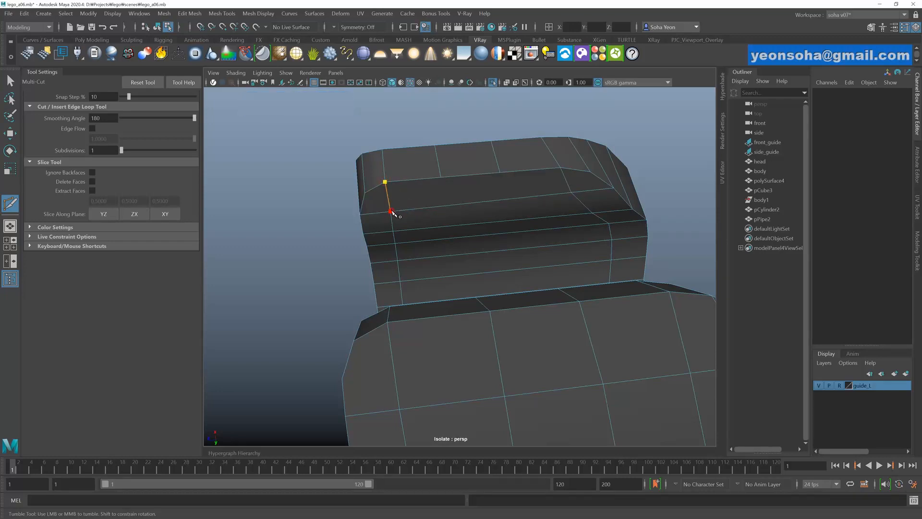
pyautogui.press('w')
pyautogui.keyDown('alt'); pyautogui.moveTo(465, 217); pyautogui.dragTo(464, 221); pyautogui.keyUp('alt')
# - Insert two evenly spaced edge loops through the middle of the claw's inner surface, in line with the fingertip's middle rim vertices
pyautogui.hotkey('alt', 's')
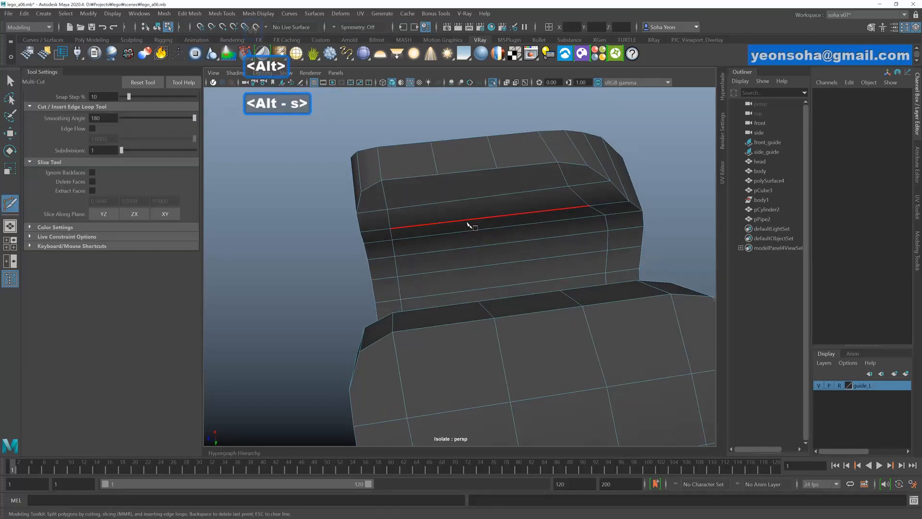
pyautogui.press('ctrl')
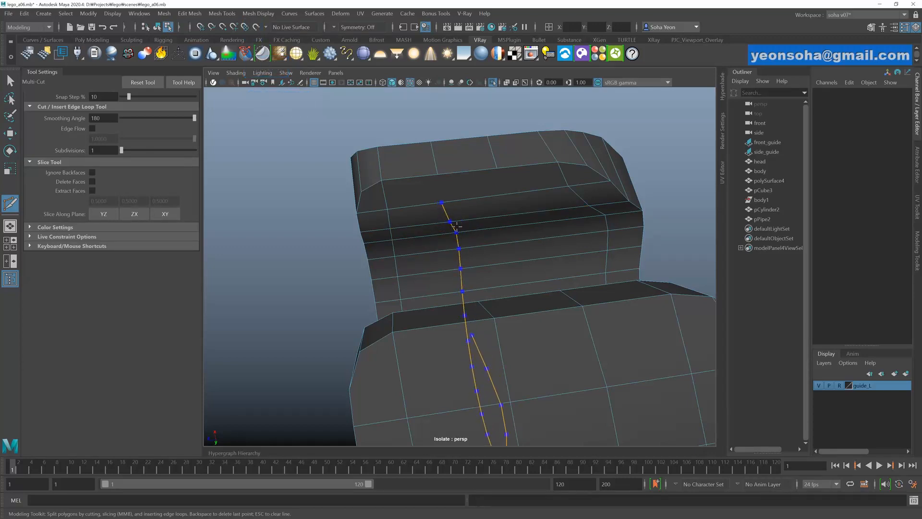
pyautogui.keyDown('ctrl'); pyautogui.click(457, 226); pyautogui.keyUp('ctrl')
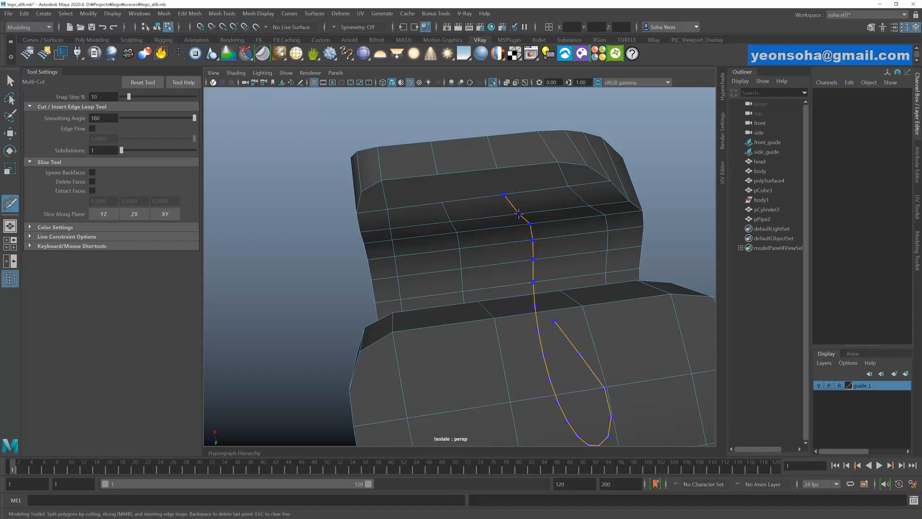
pyautogui.keyDown('ctrl'); pyautogui.click(507, 199); pyautogui.keyUp('ctrl')
# - Cut edges joining the ends of the two middle loops to the matching rim vertices at the fingertip
pyautogui.click(498, 169)
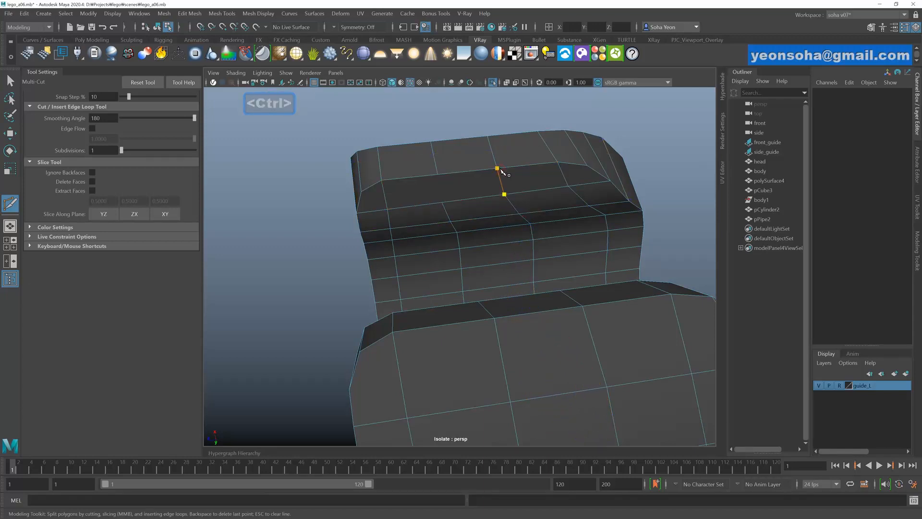
pyautogui.click(442, 202)
pyautogui.moveTo(493, 222)
pyautogui.keyDown('alt'); pyautogui.mouseDown()
pyautogui.moveTo(465, 208)
pyautogui.moveTo(519, 233)
pyautogui.moveTo(477, 226)
pyautogui.mouseUp(); pyautogui.keyUp('alt')
pyautogui.click(449, 202)
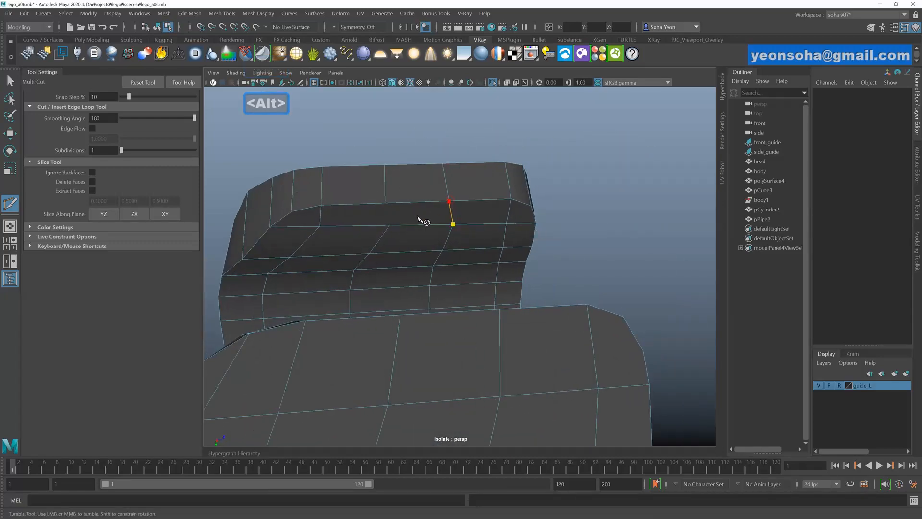
pyautogui.press('Return')
pyautogui.rightClick(389, 225)
pyautogui.press('w')
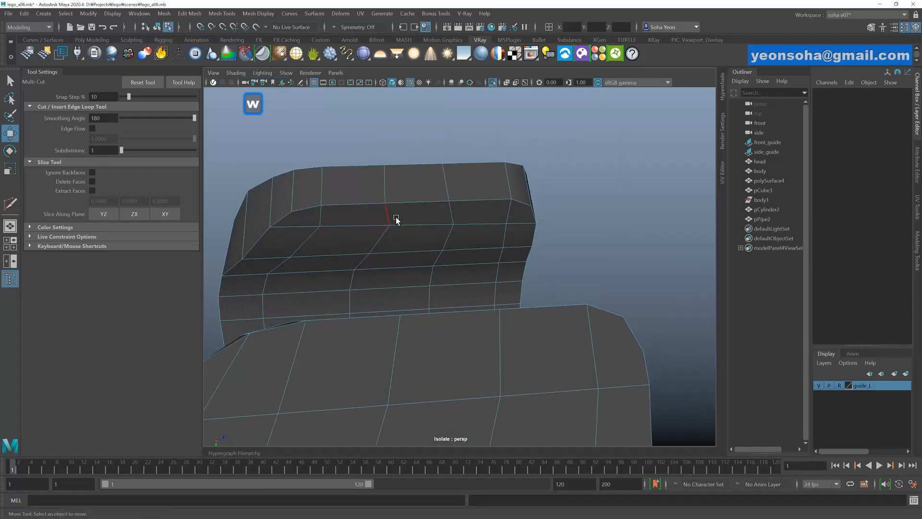
# - Select the whole hand mesh in object mode and delete its construction history
pyautogui.scroll(-5, 395, 219)
pyautogui.moveTo(389, 232)
pyautogui.keyDown('alt'); pyautogui.mouseDown()
pyautogui.moveTo(350, 253)
pyautogui.moveTo(433, 263)
pyautogui.moveTo(461, 240)
pyautogui.moveTo(514, 226)
pyautogui.moveTo(387, 257)
pyautogui.moveTo(579, 247)
pyautogui.moveTo(585, 264)
pyautogui.moveTo(578, 249)
pyautogui.moveTo(496, 275)
pyautogui.moveTo(614, 257)
pyautogui.moveTo(518, 244)
pyautogui.moveTo(675, 238)
pyautogui.mouseUp(); pyautogui.keyUp('alt')
pyautogui.hotkey('alt', 'shift', 'w')
pyautogui.click(546, 260)
pyautogui.hotkey('alt', 'd')
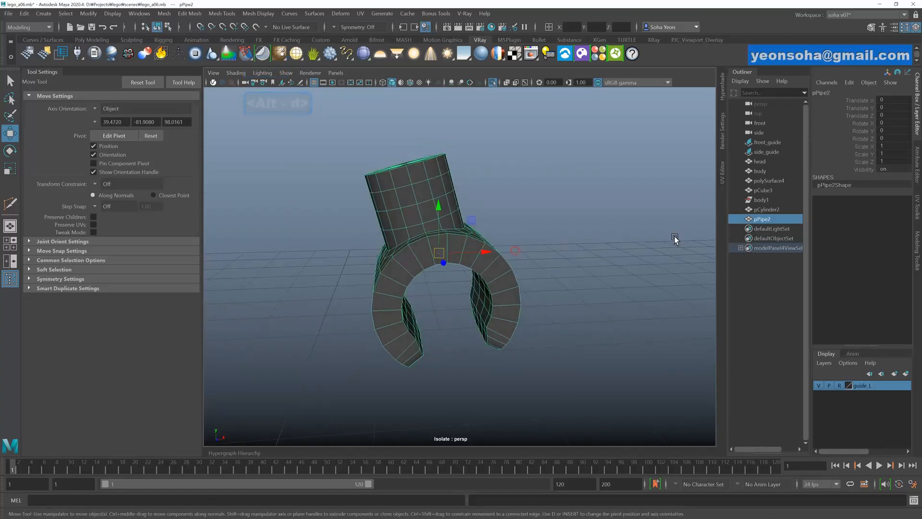
# - Rename the pPipe2 object as hand
pyautogui.doubleClick(765, 219)
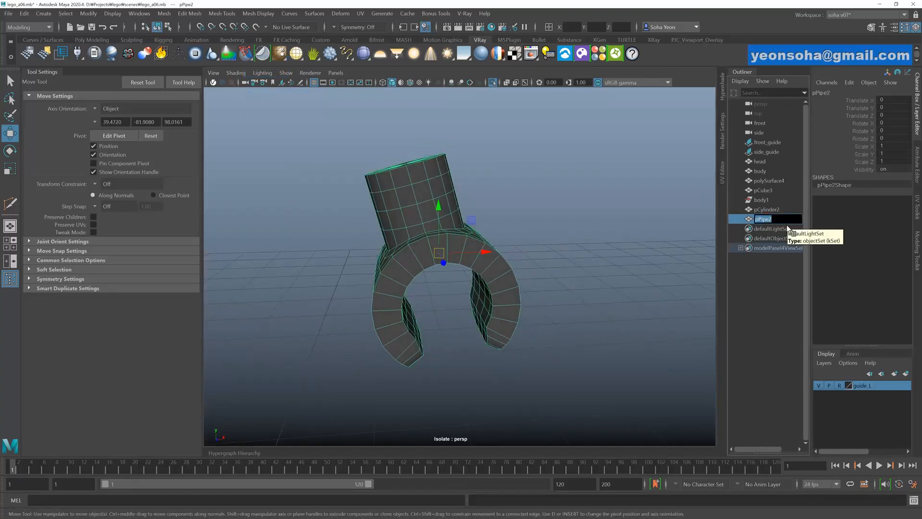
pyautogui.write('hand')
pyautogui.press('Return')
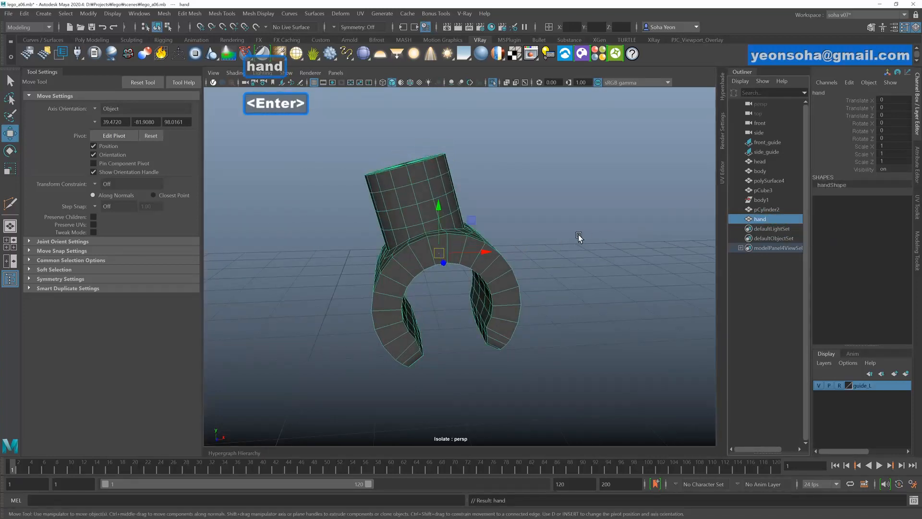
# - Exit the isolated view of the hand and rename the pCylinder2 arm object as arm
pyautogui.hotkey('alt', 'shift', 'a')
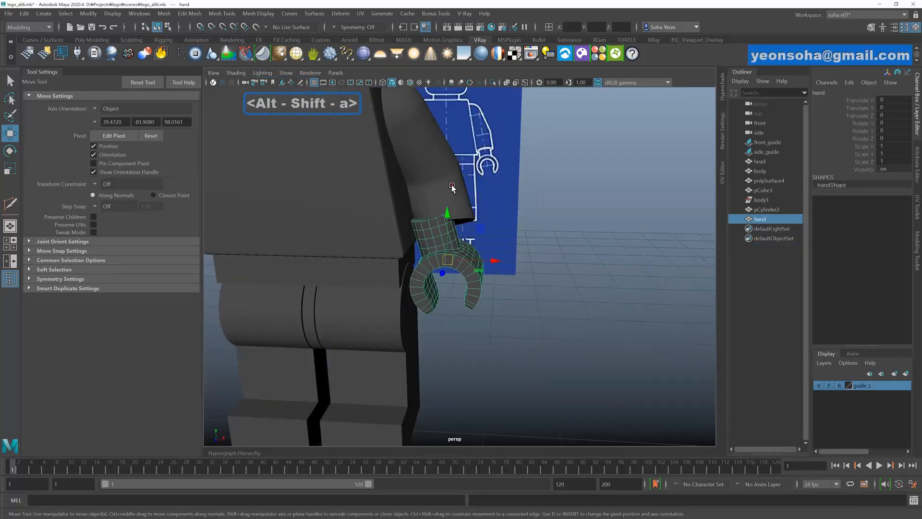
pyautogui.click(451, 187)
pyautogui.keyDown('alt'); pyautogui.moveTo(501, 199); pyautogui.dragTo(541, 203); pyautogui.keyUp('alt')
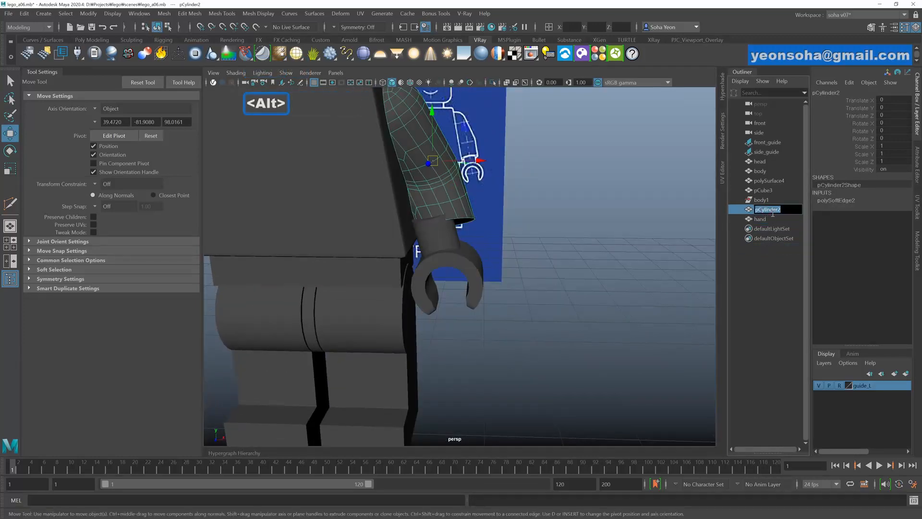
pyautogui.click(773, 214)
pyautogui.write('arm')
pyautogui.press('Return')
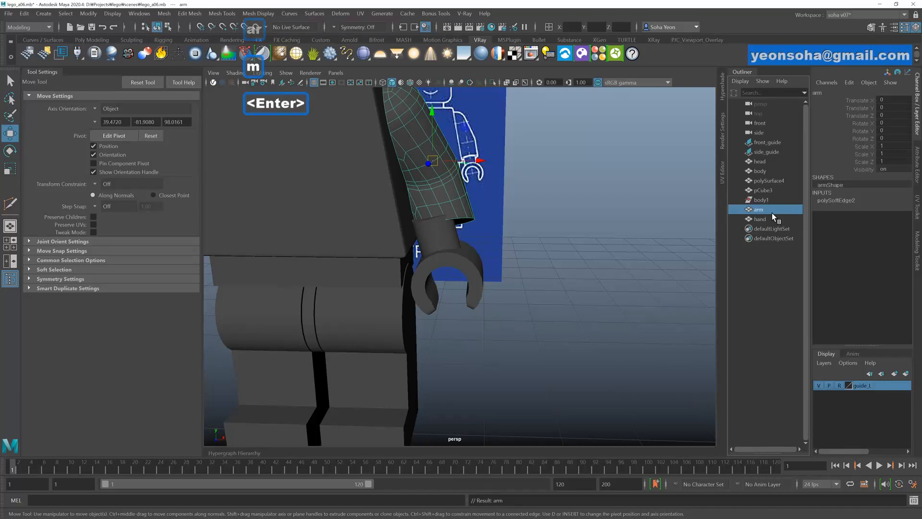
# - Delete the construction history of all the figure's parts and remove the leftover body1 node from the scene
pyautogui.scroll(-3, 529, 216)
pyautogui.click(371, 202)
pyautogui.keyDown('alt'); pyautogui.moveTo(401, 209); pyautogui.dragTo(408, 231, button='middle'); pyautogui.keyUp('alt')
pyautogui.keyDown('alt'); pyautogui.moveTo(527, 238); pyautogui.dragTo(378, 185, button='right'); pyautogui.keyUp('alt')
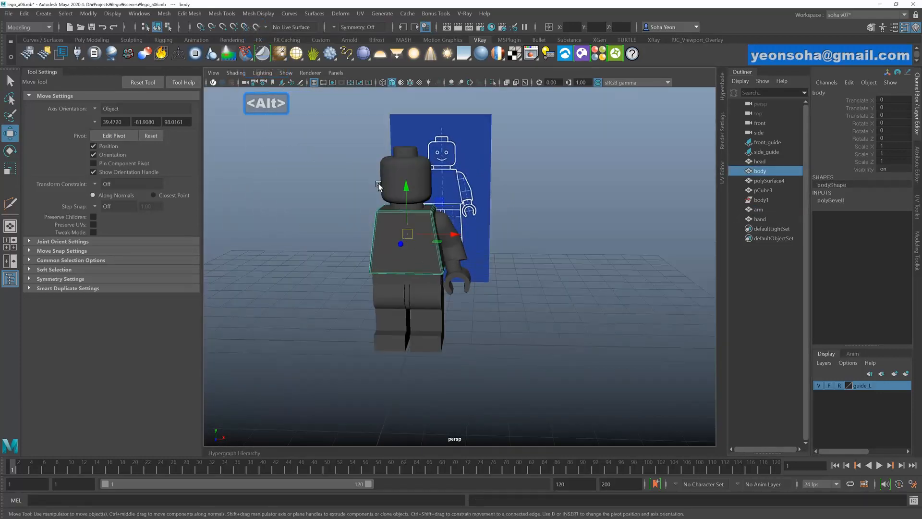
pyautogui.moveTo(452, 325); pyautogui.dragTo(523, 317)
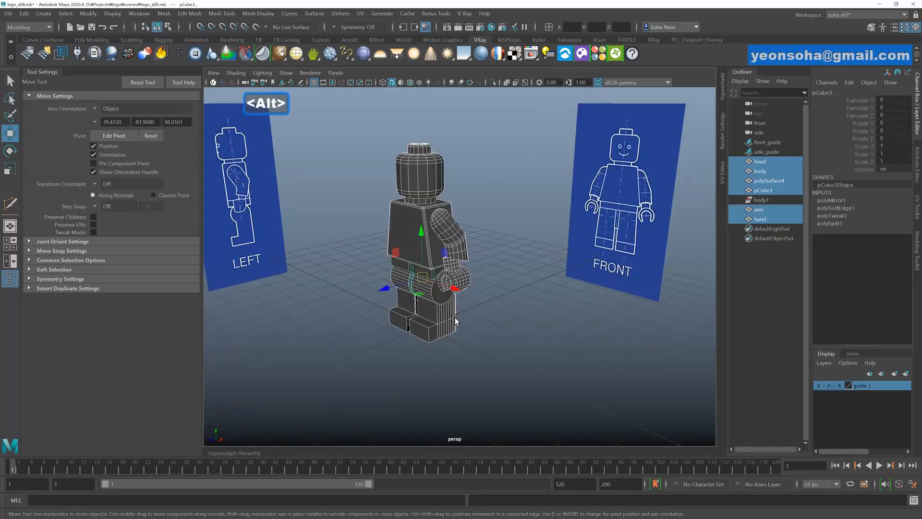
pyautogui.hotkey('alt', 'd')
pyautogui.keyDown('alt'); pyautogui.moveTo(520, 286); pyautogui.dragTo(564, 295, button='right'); pyautogui.keyUp('alt')
pyautogui.keyDown('alt'); pyautogui.moveTo(564, 295); pyautogui.dragTo(585, 300); pyautogui.keyUp('alt')
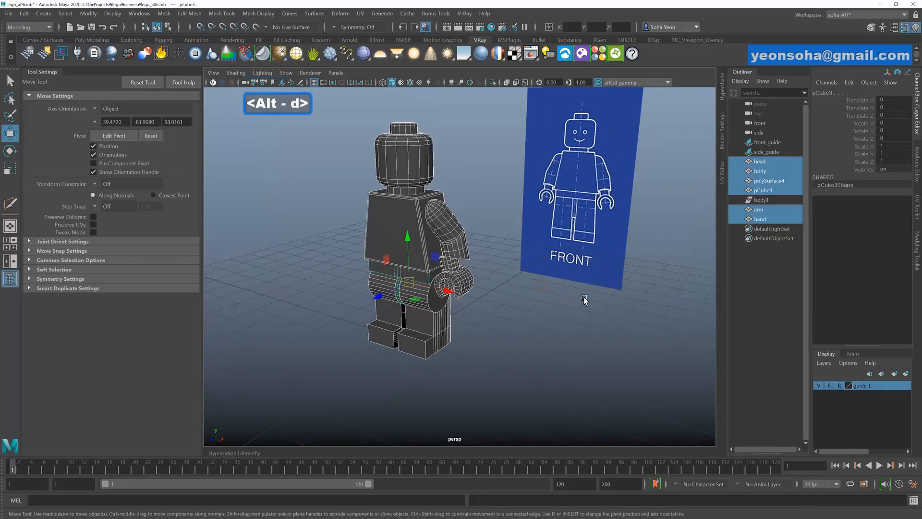
pyautogui.click(768, 202)
pyautogui.press('Delete')
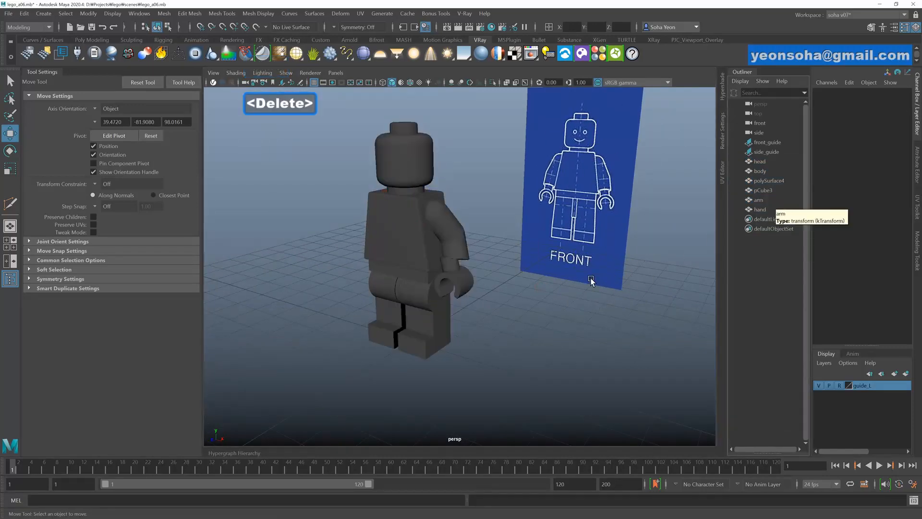
# - Rename the pCube3 object between the torso and legs as hip
pyautogui.keyDown('alt'); pyautogui.moveTo(591, 278); pyautogui.dragTo(492, 267); pyautogui.keyUp('alt')
pyautogui.click(763, 190)
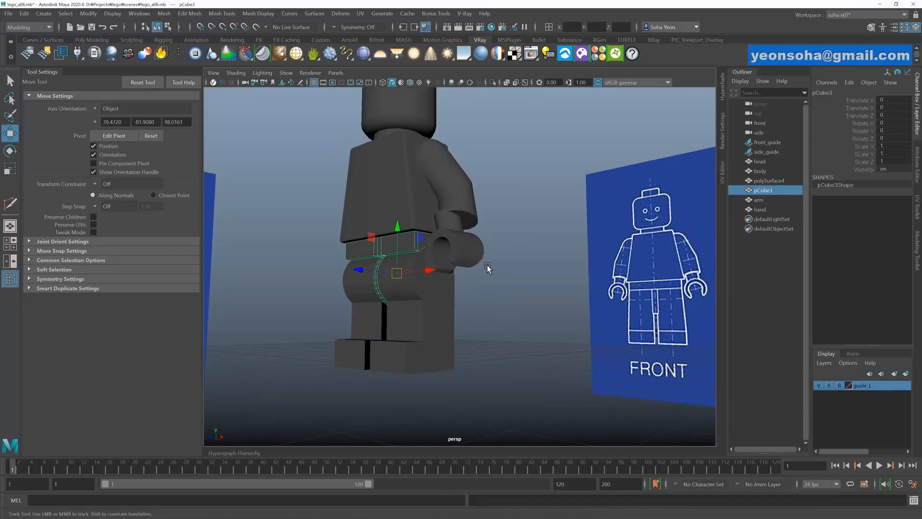
pyautogui.scroll(2, 495, 267)
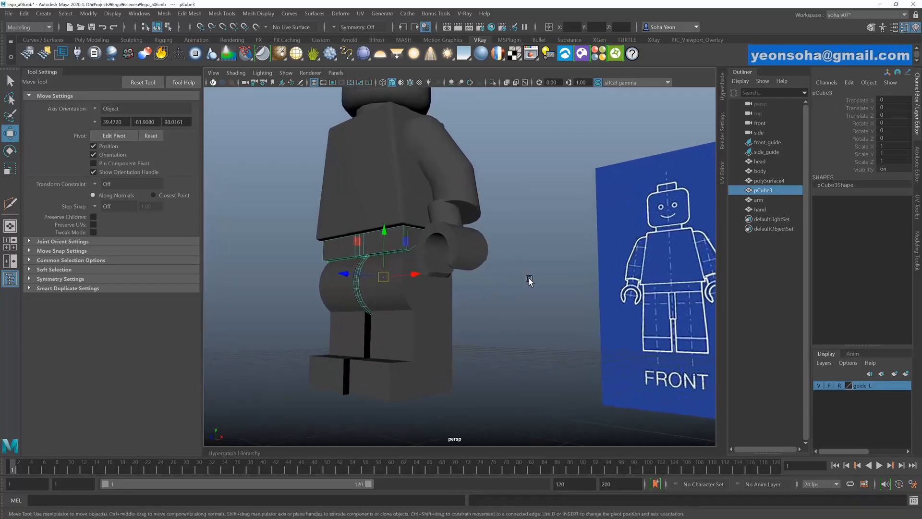
pyautogui.doubleClick(762, 191)
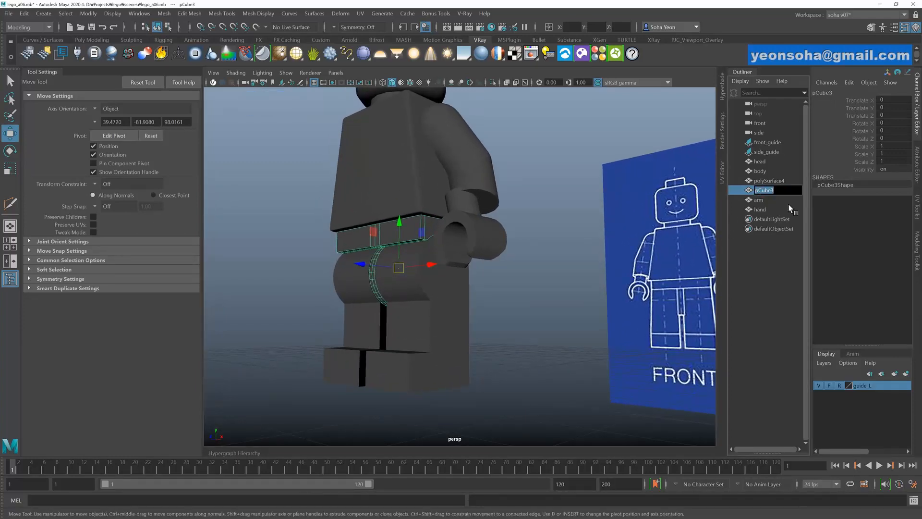
pyautogui.write('he')
pyautogui.press('BackSpace')
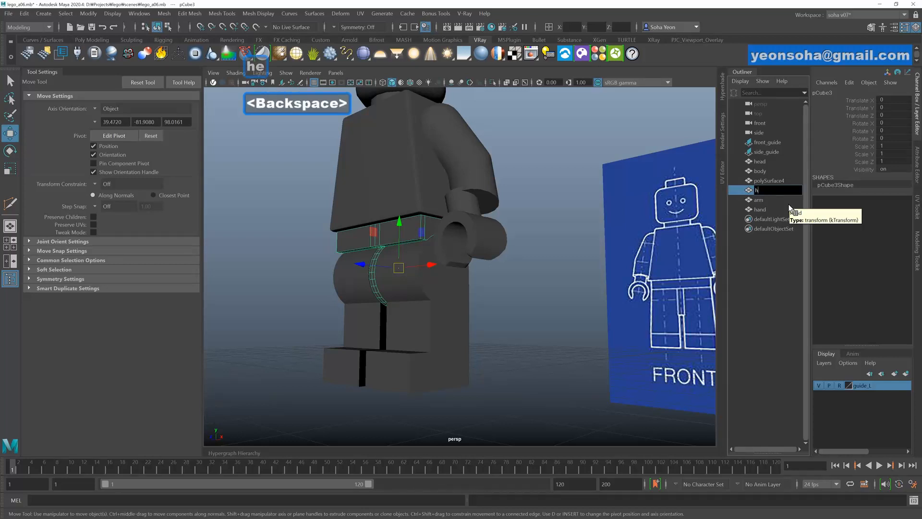
pyautogui.write('ip')
pyautogui.press('Return')
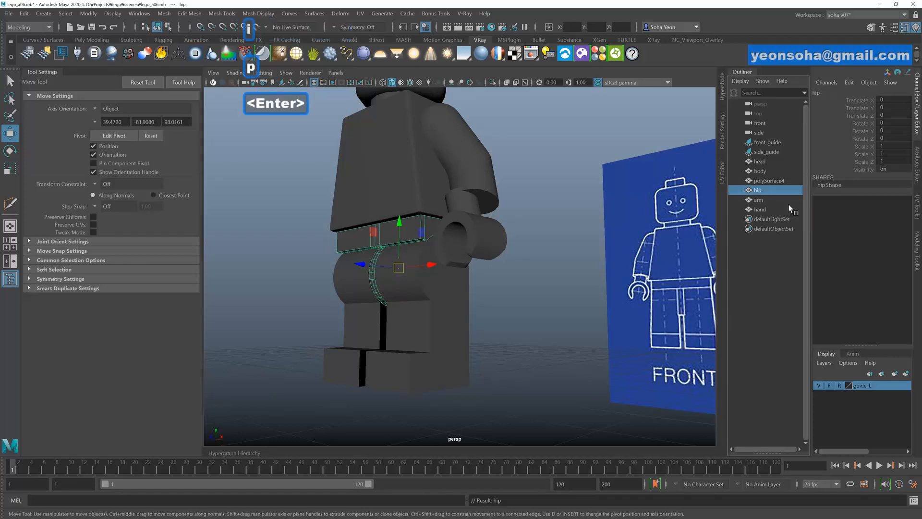
# - Rename the polySurface4 legs object as lego
pyautogui.click(769, 180)
pyautogui.doubleClick(770, 180)
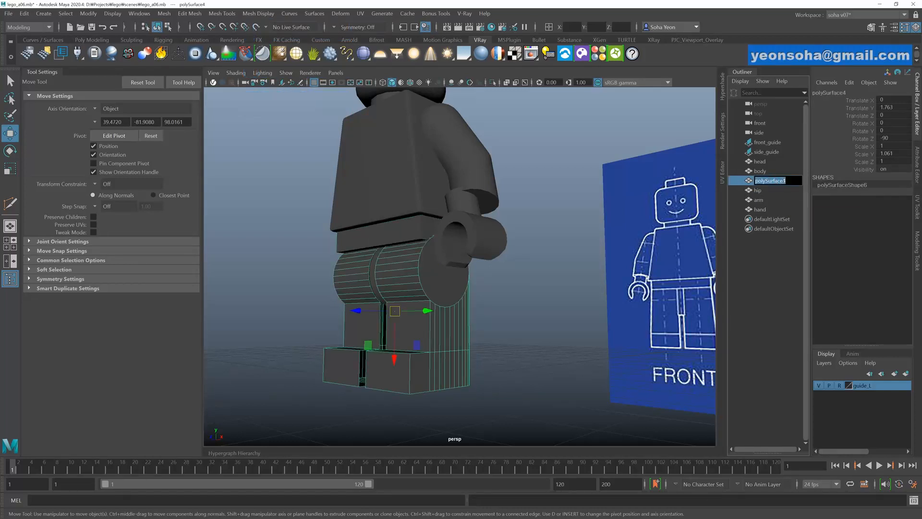
pyautogui.press('Return')
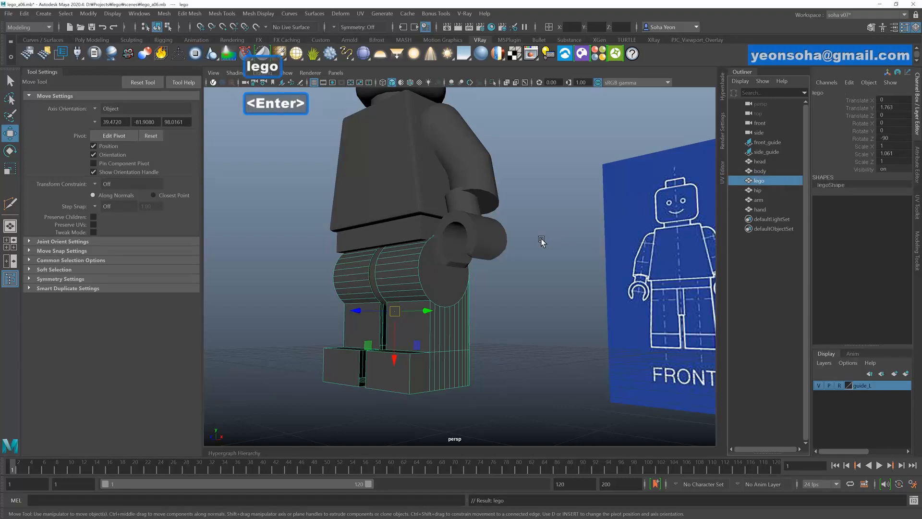
# - Fit the hand into the sleeve, rotating it to -18.362, -1.782, -5.352 and moving it to 0.081, 0.004, -0.001 in X, Y, Z
pyautogui.keyDown('alt'); pyautogui.moveTo(541, 238); pyautogui.dragTo(482, 290); pyautogui.keyUp('alt')
pyautogui.hotkey('shift', '1')
pyautogui.keyDown('alt'); pyautogui.moveTo(482, 290); pyautogui.dragTo(575, 278, button='right'); pyautogui.keyUp('alt')
pyautogui.click(509, 263)
pyautogui.keyDown('alt'); pyautogui.moveTo(511, 264); pyautogui.dragTo(386, 245); pyautogui.keyUp('alt')
pyautogui.press('e')
pyautogui.press('w')
pyautogui.press('e')
pyautogui.press('w')
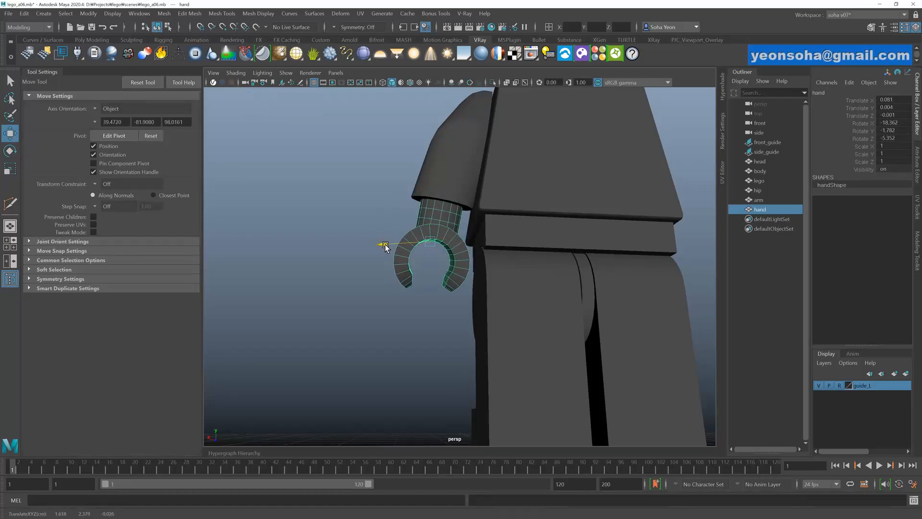
pyautogui.keyDown('alt'); pyautogui.moveTo(392, 208); pyautogui.dragTo(502, 268); pyautogui.keyUp('alt')
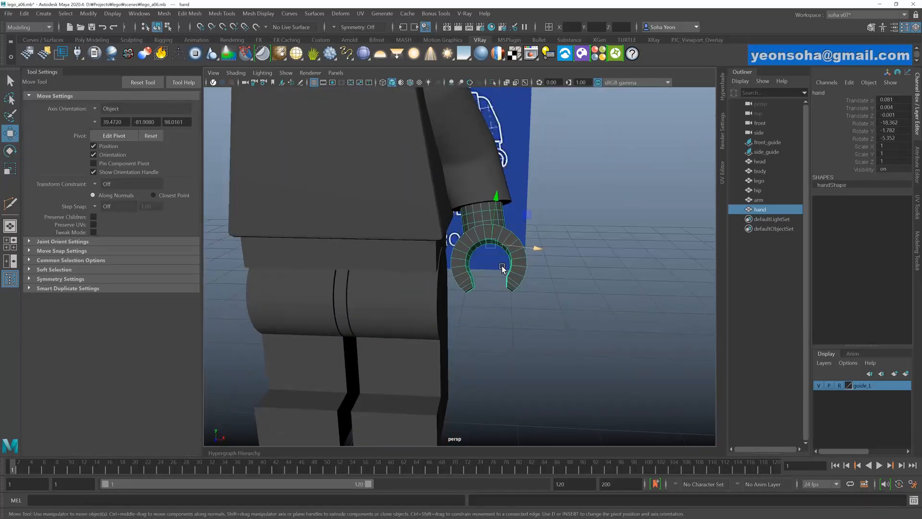
pyautogui.click(619, 246)
pyautogui.keyDown('alt'); pyautogui.moveTo(646, 252); pyautogui.dragTo(502, 240, button='right'); pyautogui.keyUp('alt')
pyautogui.keyDown('alt'); pyautogui.moveTo(502, 240); pyautogui.dragTo(461, 285); pyautogui.keyUp('alt')
# - Group the arm and the hand together
pyautogui.click(484, 271)
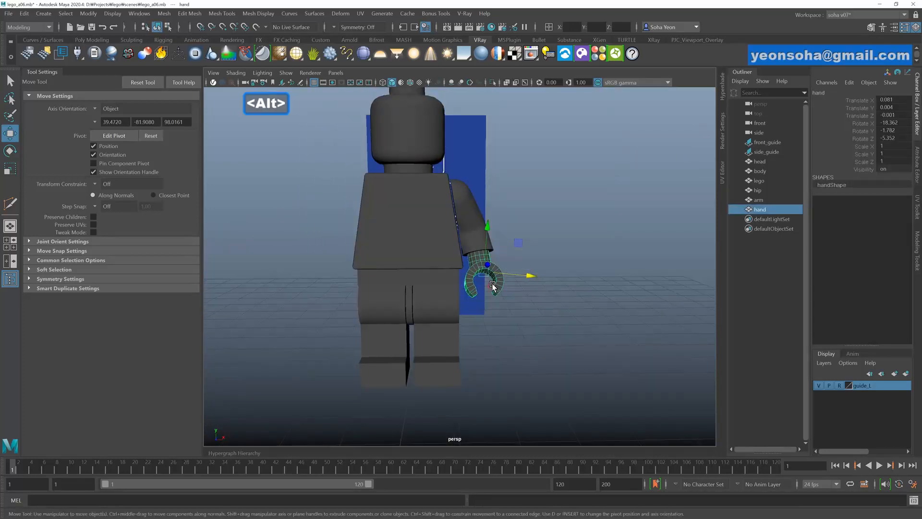
pyautogui.keyDown('alt'); pyautogui.moveTo(506, 305); pyautogui.dragTo(490, 280); pyautogui.keyUp('alt')
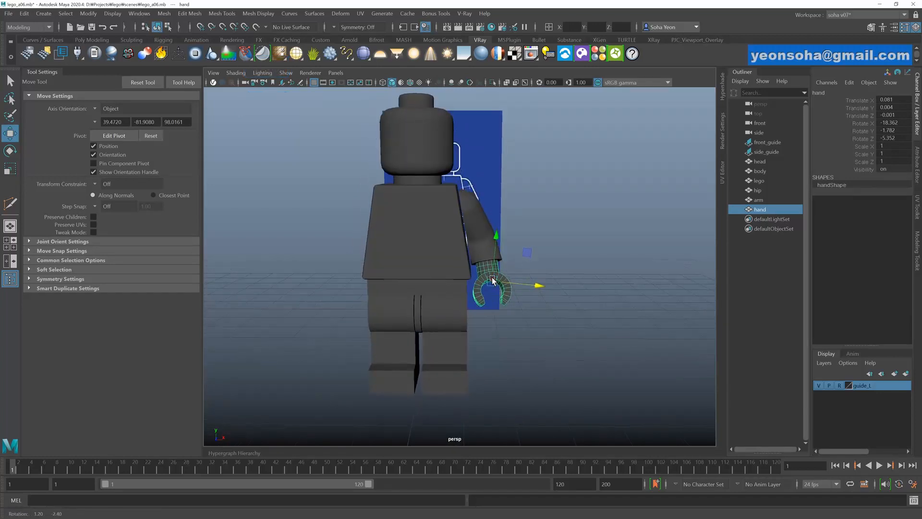
pyautogui.press('alt')
pyautogui.keyDown('alt'); pyautogui.moveTo(404, 260); pyautogui.dragTo(473, 242); pyautogui.keyUp('alt')
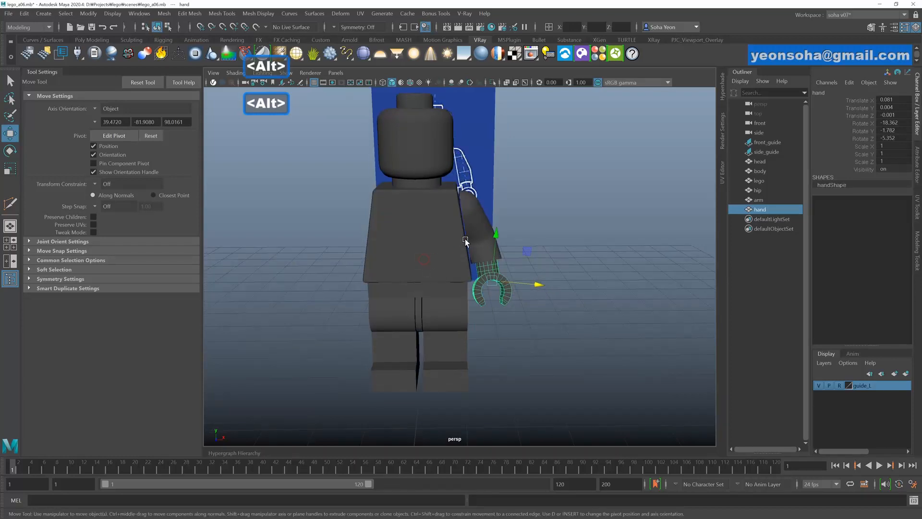
pyautogui.click(482, 240)
pyautogui.keyDown('alt'); pyautogui.moveTo(496, 281); pyautogui.dragTo(509, 294); pyautogui.keyUp('alt')
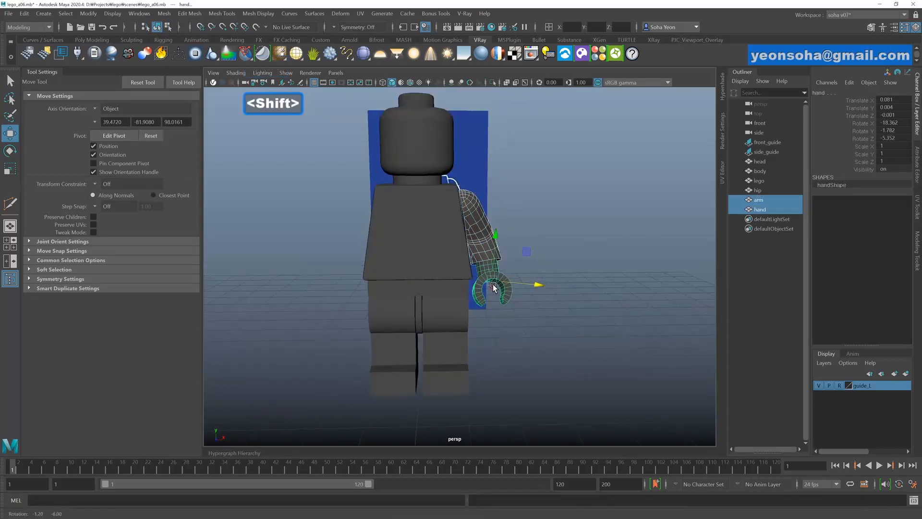
pyautogui.keyDown('shift'); pyautogui.click(511, 297); pyautogui.keyUp('shift')
pyautogui.hotkey('ctrl', 'g')
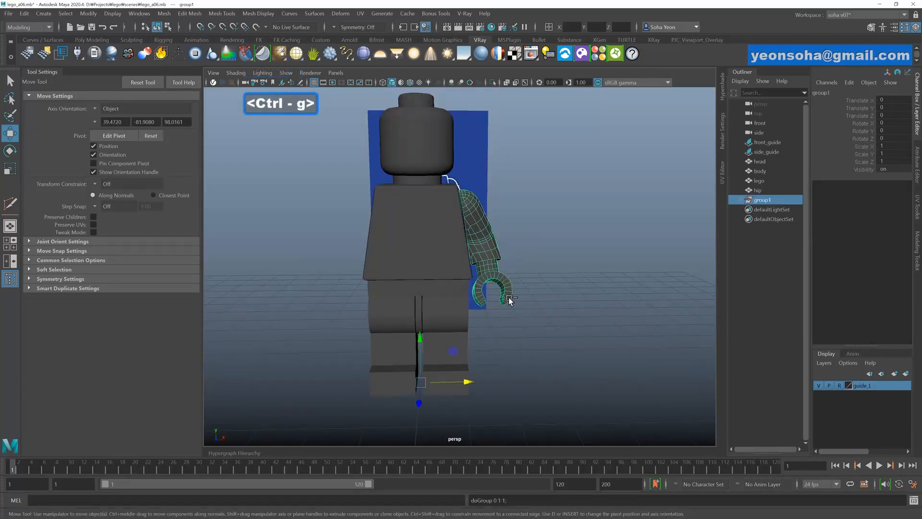
# - Duplicate the arm group and set the copy's Scale X to -1 to mirror it to the figure's other side
pyautogui.keyDown('alt'); pyautogui.moveTo(469, 344); pyautogui.dragTo(571, 298); pyautogui.keyUp('alt')
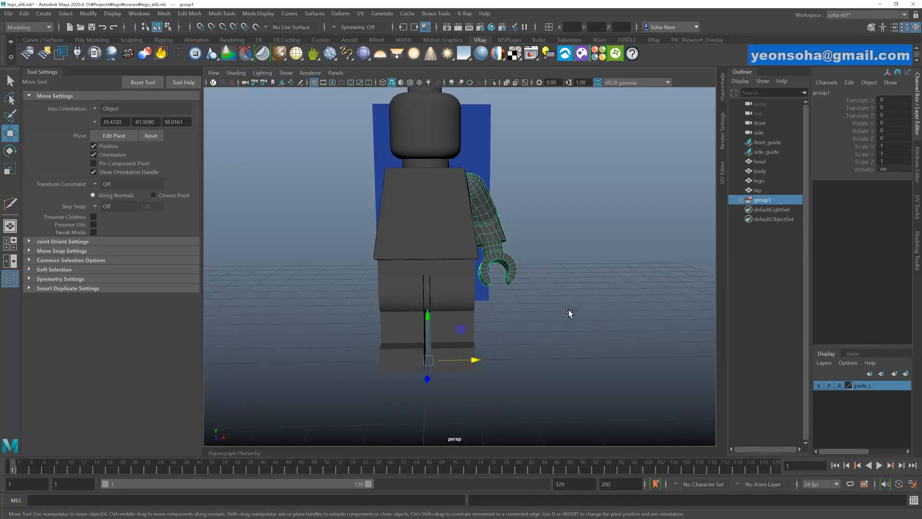
pyautogui.hotkey('ctrl', 'd')
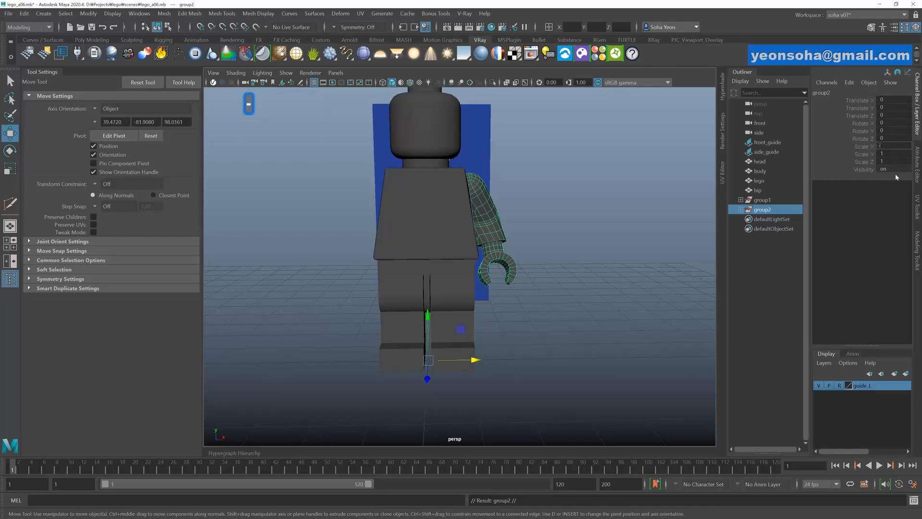
pyautogui.press('Return')
pyautogui.keyDown('alt'); pyautogui.moveTo(509, 182); pyautogui.dragTo(469, 217); pyautogui.keyUp('alt')
pyautogui.click(525, 221)
# - Rename the original arm group, group1, as left_arm
pyautogui.click(762, 200)
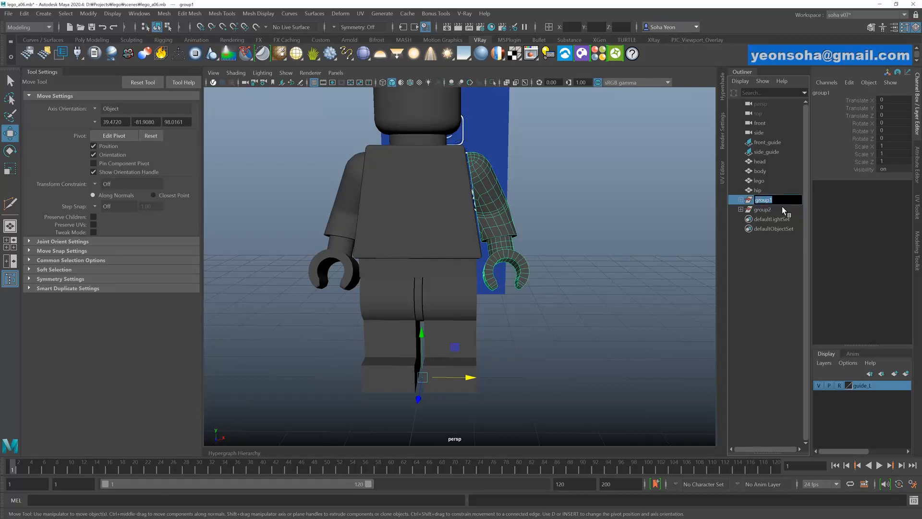
pyautogui.write('left')
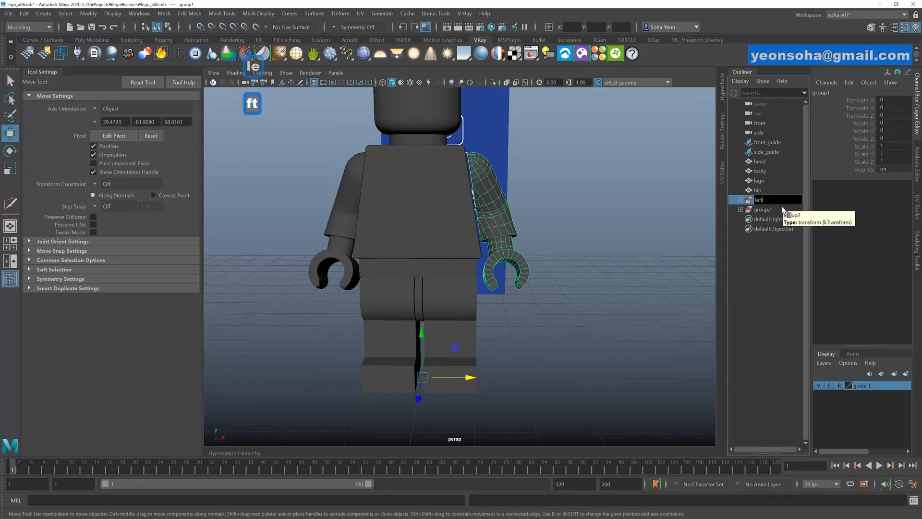
pyautogui.write('_arm')
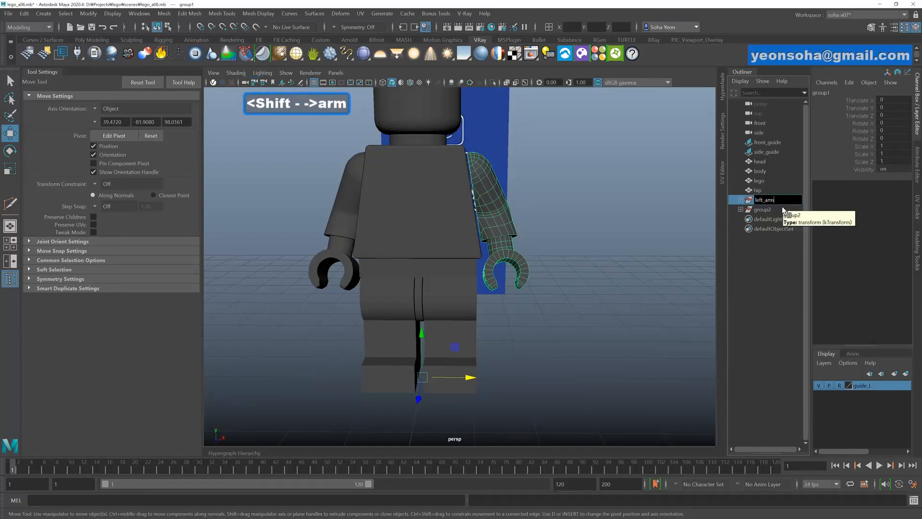
pyautogui.press('Return')
# - Rename the mirrored arm group, group2, as righ_arm
pyautogui.doubleClick(777, 211)
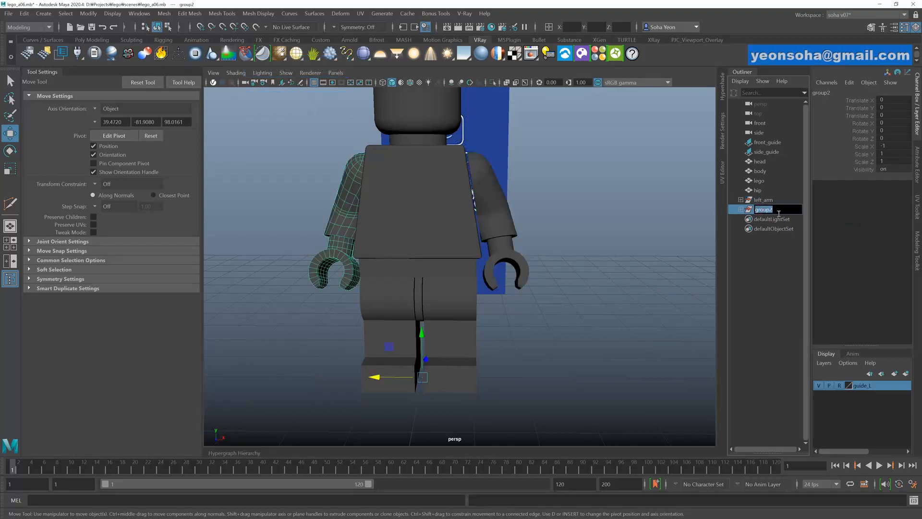
pyautogui.write('righ')
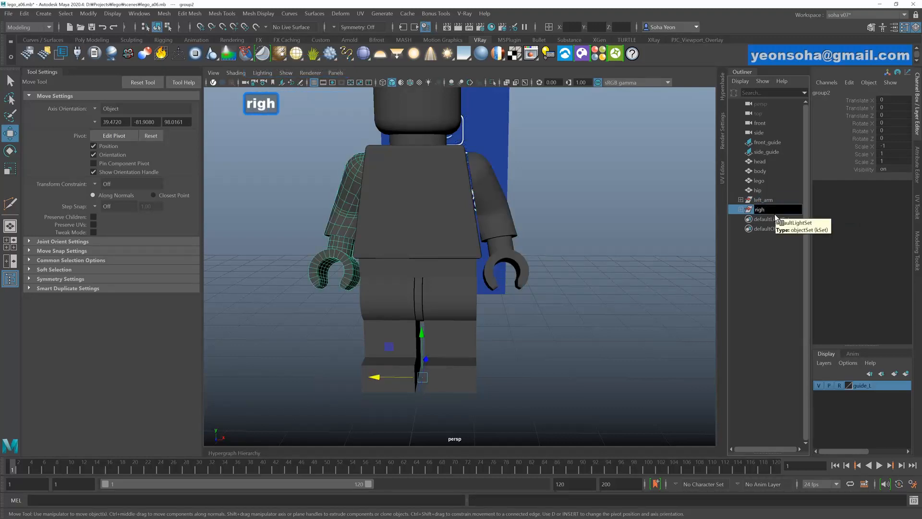
pyautogui.write('_arm')
pyautogui.press('Return')
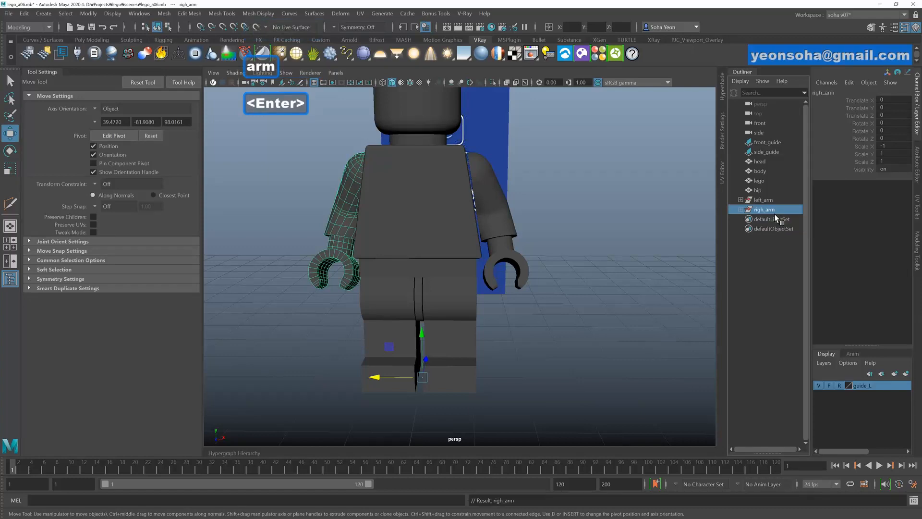
# - Collapse the tool settings and display wireframes over the shaded figure with nothing selected
pyautogui.keyDown('alt'); pyautogui.moveTo(581, 301); pyautogui.dragTo(555, 274); pyautogui.keyUp('alt')
pyautogui.keyDown('alt'); pyautogui.moveTo(554, 273); pyautogui.dragTo(478, 253, button='right'); pyautogui.keyUp('alt')
pyautogui.keyDown('alt'); pyautogui.moveTo(478, 253); pyautogui.dragTo(469, 281, button='middle'); pyautogui.keyUp('alt')
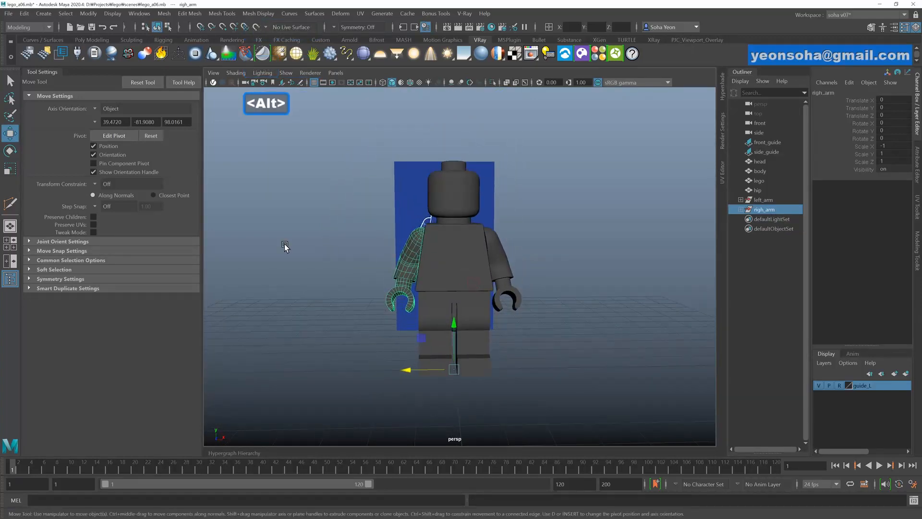
pyautogui.click(43, 74)
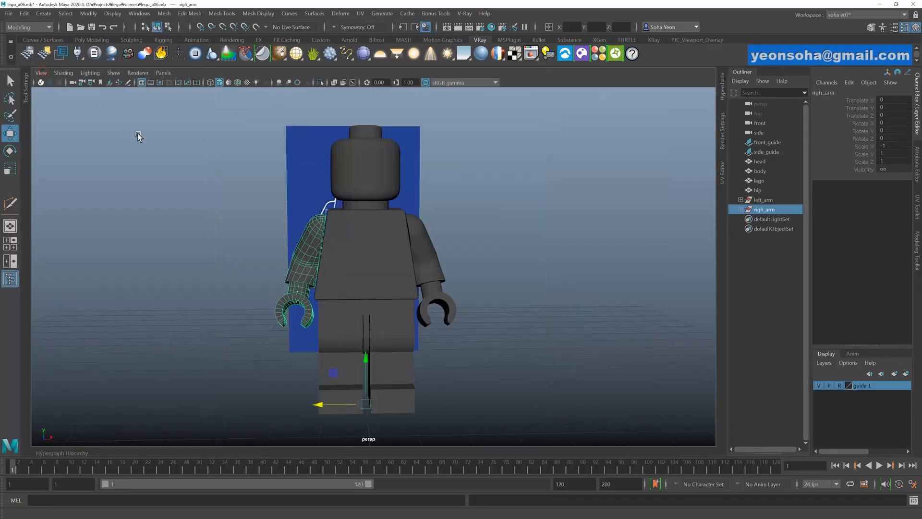
pyautogui.moveTo(231, 168)
pyautogui.keyDown('alt'); pyautogui.mouseDown()
pyautogui.moveTo(269, 185)
pyautogui.moveTo(465, 212)
pyautogui.moveTo(434, 218)
pyautogui.mouseUp(); pyautogui.keyUp('alt')
pyautogui.click(465, 211)
pyautogui.hotkey('alt', 'shift', 'w')
pyautogui.moveTo(388, 245)
pyautogui.keyDown('alt'); pyautogui.mouseDown()
pyautogui.moveTo(357, 245)
pyautogui.moveTo(410, 243)
pyautogui.moveTo(364, 246)
pyautogui.mouseUp(); pyautogui.keyUp('alt')
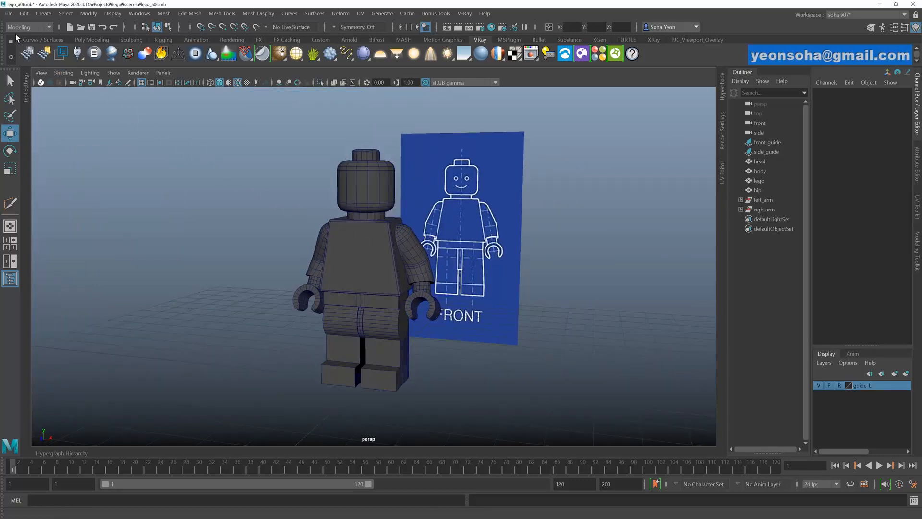
# - Save the scene as a new version named lego_a07.mb
pyautogui.click(8, 14)
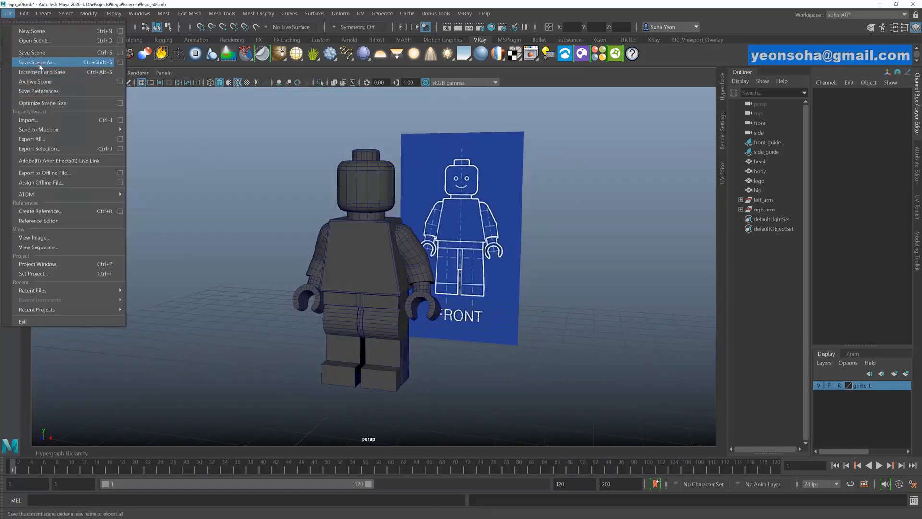
pyautogui.click(34, 66)
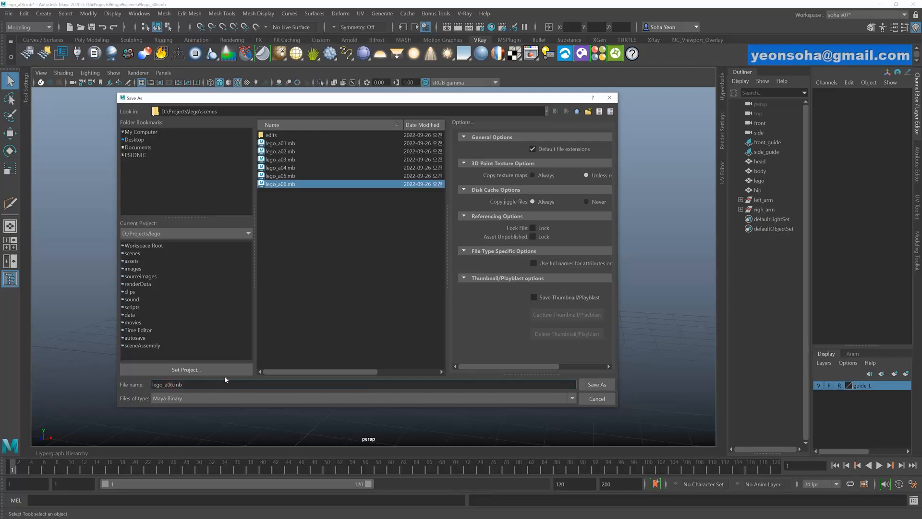
pyautogui.press('Delete')
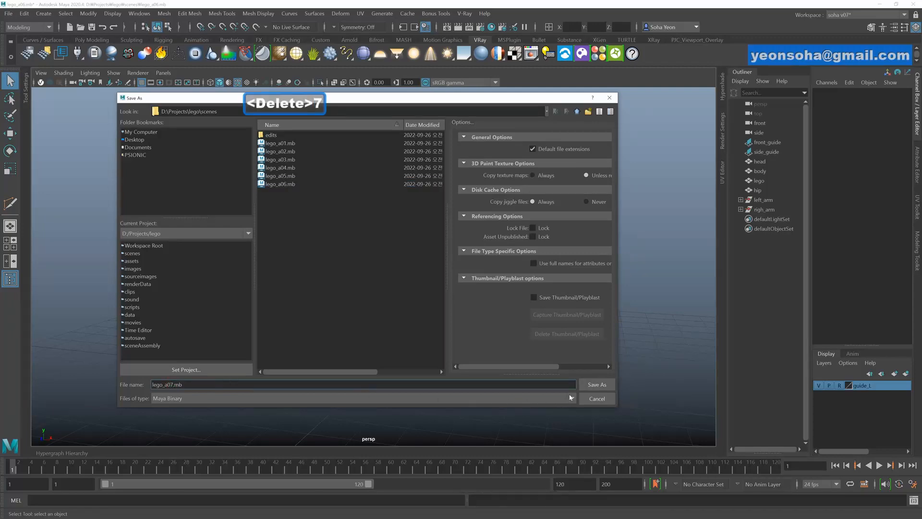
pyautogui.click(589, 384)
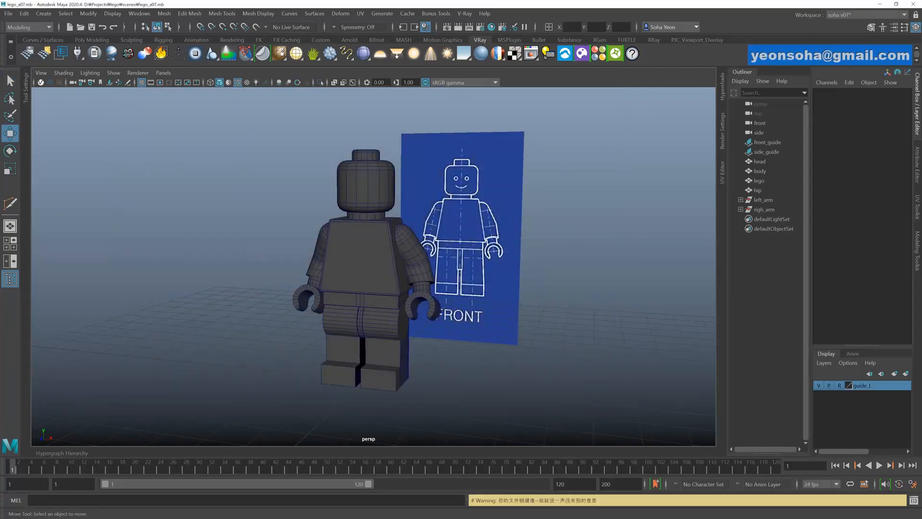
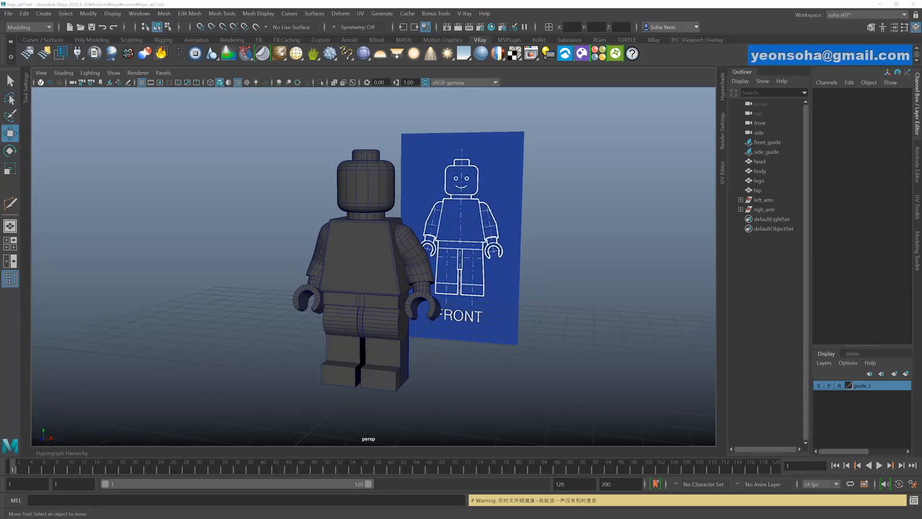
# - Isolate the legs mesh, lego, so that only the two legs are displayed
pyautogui.keyDown('alt'); pyautogui.moveTo(411, 281); pyautogui.dragTo(387, 301); pyautogui.keyUp('alt')
pyautogui.keyDown('alt'); pyautogui.moveTo(387, 302); pyautogui.dragTo(476, 307, button='right'); pyautogui.keyUp('alt')
pyautogui.click(371, 326)
pyautogui.keyDown('alt'); pyautogui.moveTo(371, 326); pyautogui.dragTo(365, 277); pyautogui.keyUp('alt')
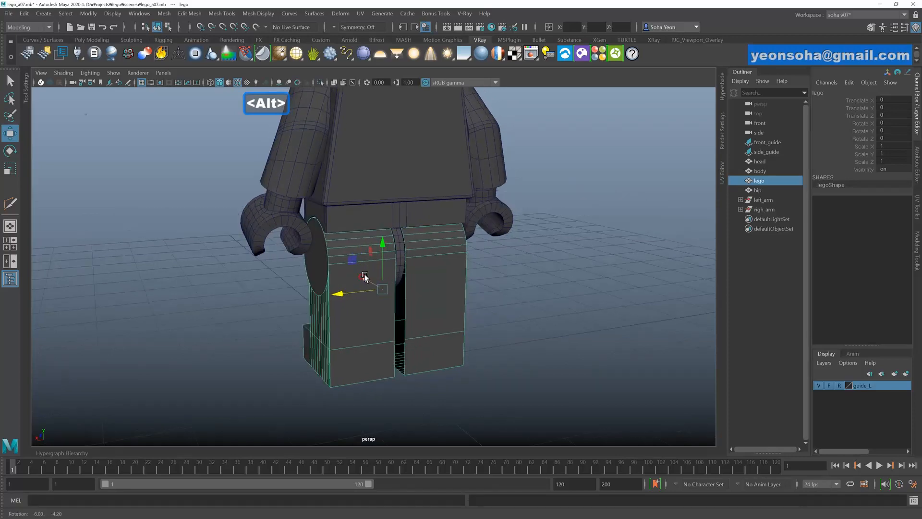
pyautogui.keyDown('alt'); pyautogui.moveTo(433, 242); pyautogui.dragTo(408, 315); pyautogui.keyUp('alt')
pyautogui.click(526, 264)
pyautogui.click(341, 290)
pyautogui.hotkey('alt', 'shift', 'a')
pyautogui.click(471, 300)
pyautogui.keyDown('alt'); pyautogui.moveTo(471, 299); pyautogui.dragTo(405, 283); pyautogui.keyUp('alt')
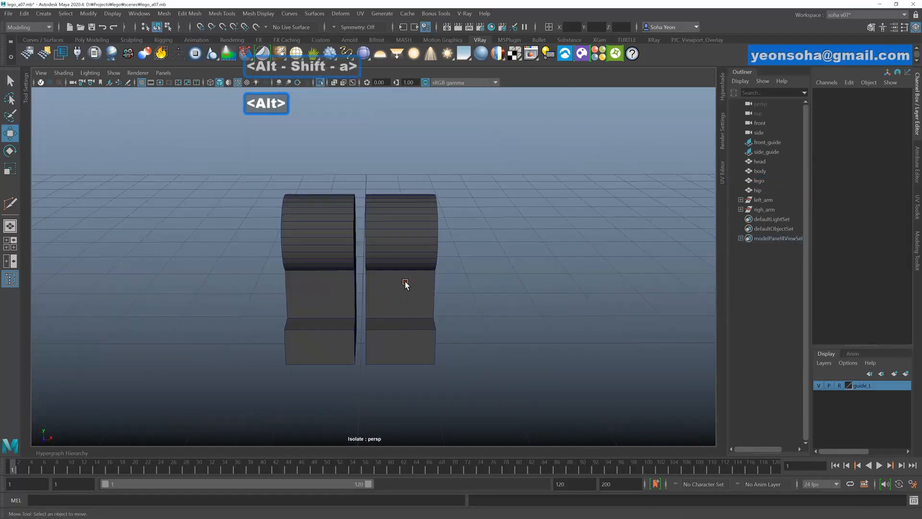
# - Separate the legs mesh into individual legs and delete the one on the negative X side
pyautogui.click(412, 281)
pyautogui.hotkey('shift', 'y')
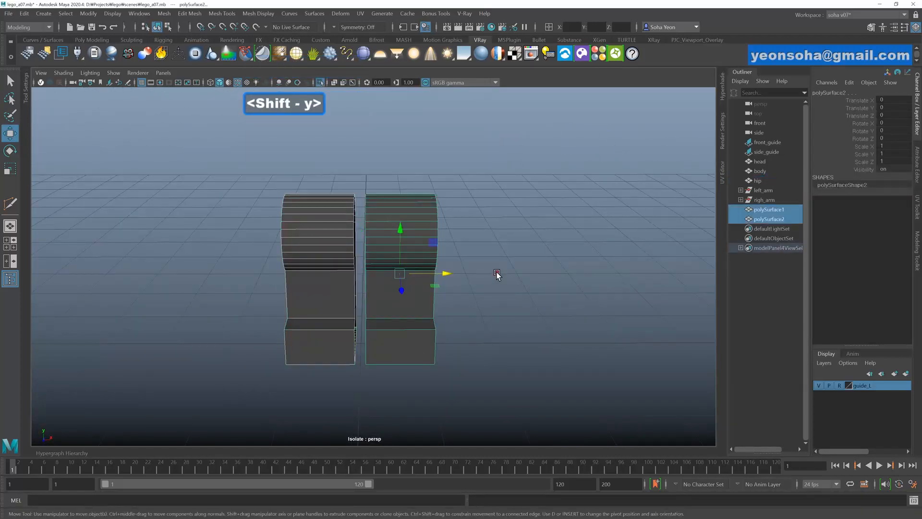
pyautogui.click(354, 262)
pyautogui.press('Delete')
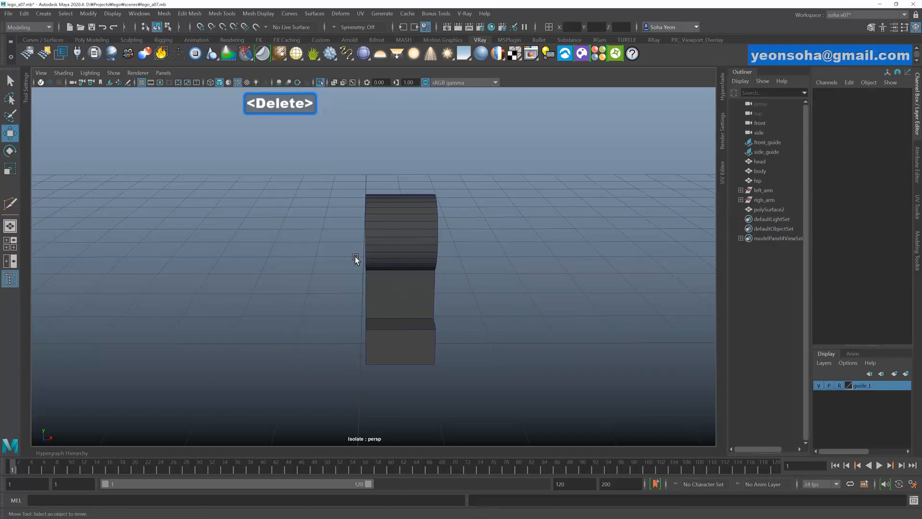
# - Fill the open side of the remaining leg mesh with a cap face
pyautogui.click(406, 263)
pyautogui.keyDown('alt'); pyautogui.moveTo(406, 263); pyautogui.dragTo(401, 284); pyautogui.keyUp('alt')
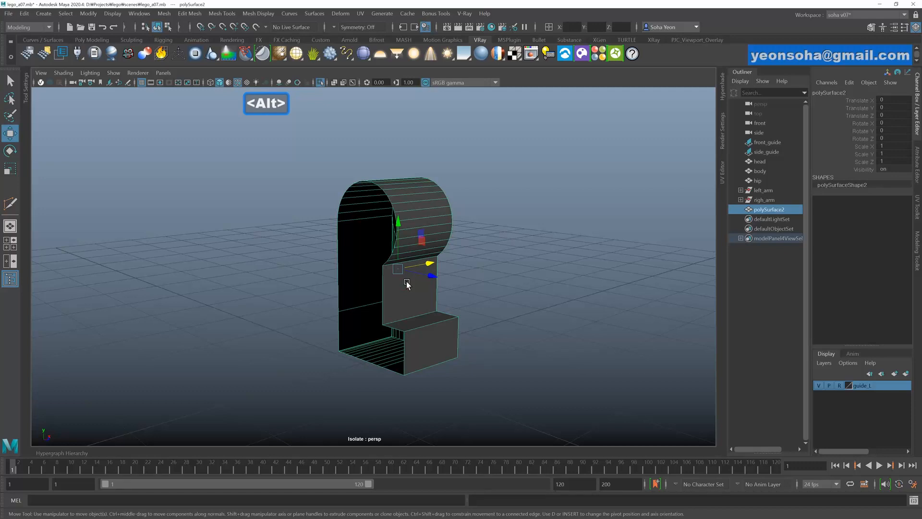
pyautogui.hotkey('ctrl', 'f')
pyautogui.keyDown('alt'); pyautogui.moveTo(405, 282); pyautogui.dragTo(365, 277); pyautogui.keyUp('alt')
# - Remove the redundant vertical edges running down the leg's back and across its underside
pyautogui.hotkey('alt', '2')
pyautogui.click(353, 272)
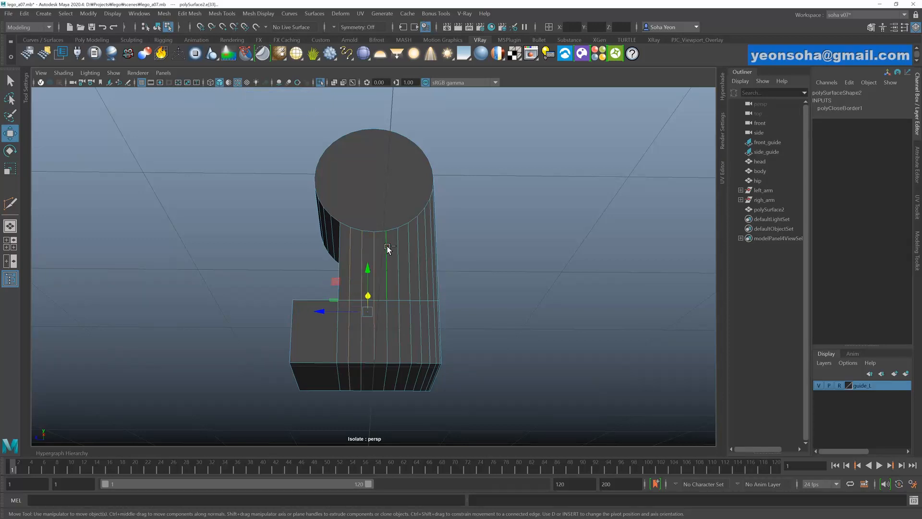
pyautogui.keyDown('shift'); pyautogui.click(408, 239); pyautogui.keyUp('shift')
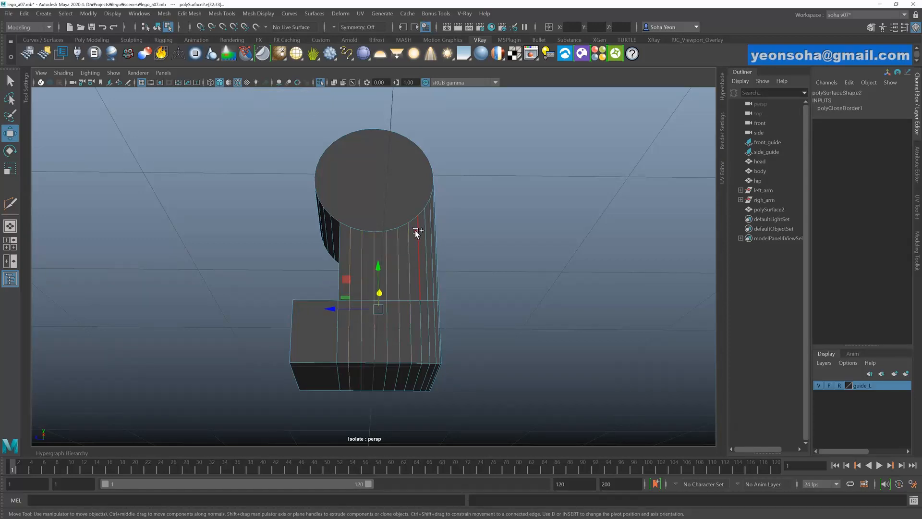
pyautogui.keyDown('alt'); pyautogui.moveTo(403, 240); pyautogui.dragTo(324, 350); pyautogui.keyUp('alt')
pyautogui.keyDown('shift'); pyautogui.click(417, 232); pyautogui.keyUp('shift')
pyautogui.hotkey('alt', 'q')
# - Cut new edges across the leg's side below the round joint, across its underside and up the side of the foot
pyautogui.hotkey('alt', 's')
pyautogui.click(416, 263)
pyautogui.click(356, 366)
pyautogui.keyDown('alt'); pyautogui.moveTo(425, 392); pyautogui.dragTo(405, 335, button='middle'); pyautogui.keyUp('alt')
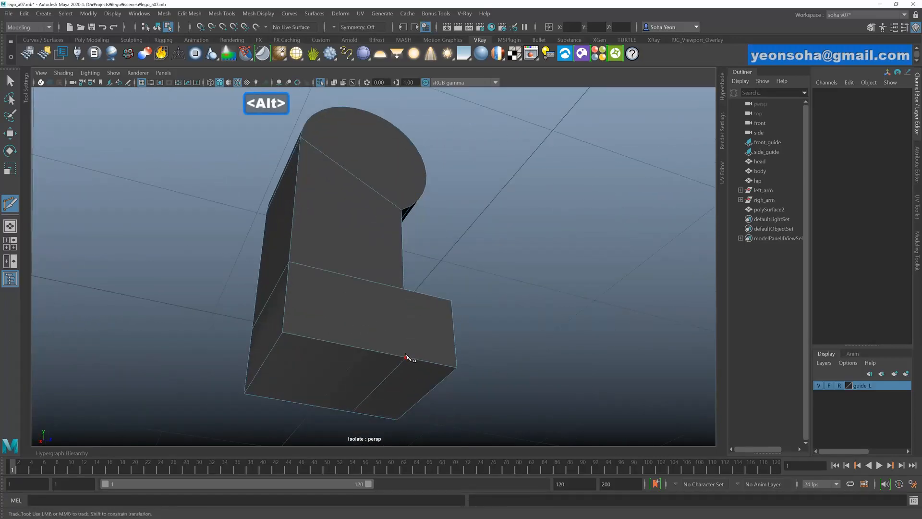
pyautogui.click(406, 356)
pyautogui.click(404, 289)
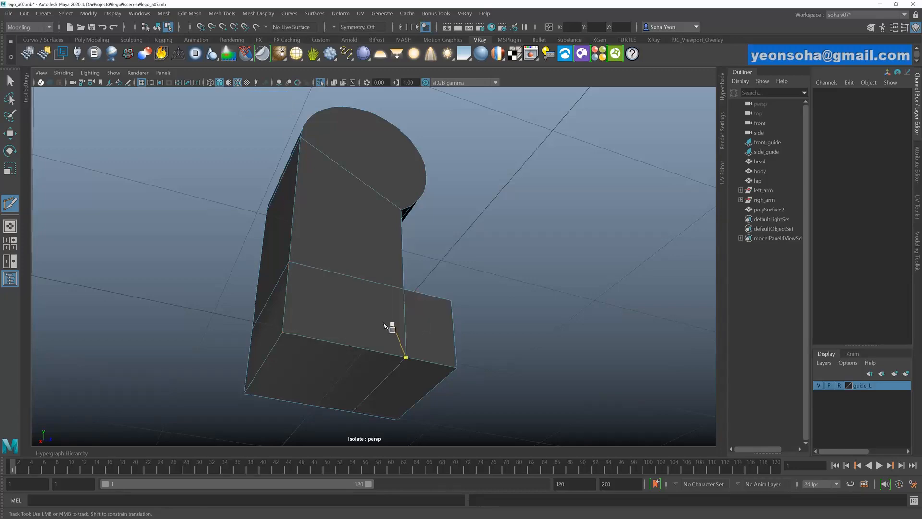
pyautogui.keyDown('alt'); pyautogui.moveTo(388, 321); pyautogui.dragTo(340, 321); pyautogui.keyUp('alt')
pyautogui.hotkey('alt', 'w')
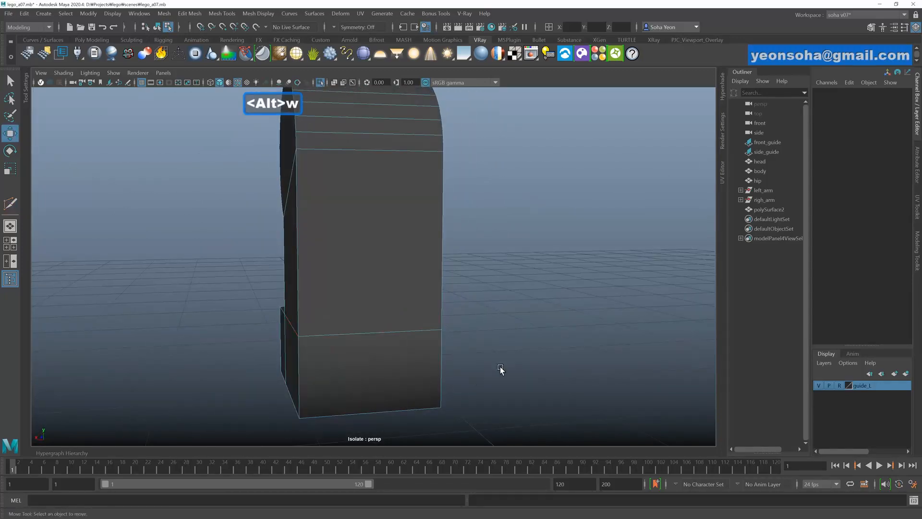
# - Return the leg to object mode, delete its construction history and hide the wireframe overlay on the shaded model
pyautogui.moveTo(426, 374)
pyautogui.keyDown('alt'); pyautogui.mouseDown()
pyautogui.moveTo(432, 319)
pyautogui.moveTo(520, 294)
pyautogui.moveTo(425, 318)
pyautogui.moveTo(405, 301)
pyautogui.mouseUp(); pyautogui.keyUp('alt')
pyautogui.hotkey('alt', '`')
pyautogui.click(447, 309)
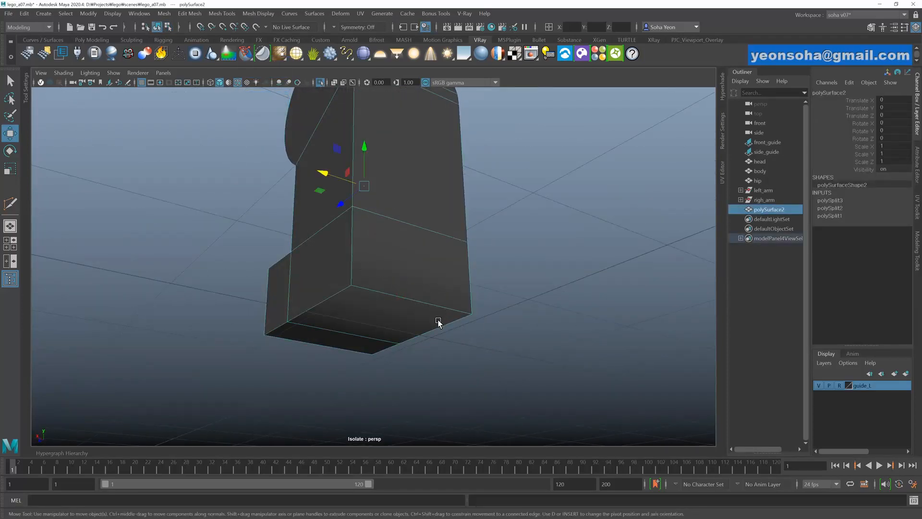
pyautogui.hotkey('shift', 'alt', 'd')
pyautogui.keyDown('alt'); pyautogui.moveTo(439, 321); pyautogui.dragTo(359, 321); pyautogui.keyUp('alt')
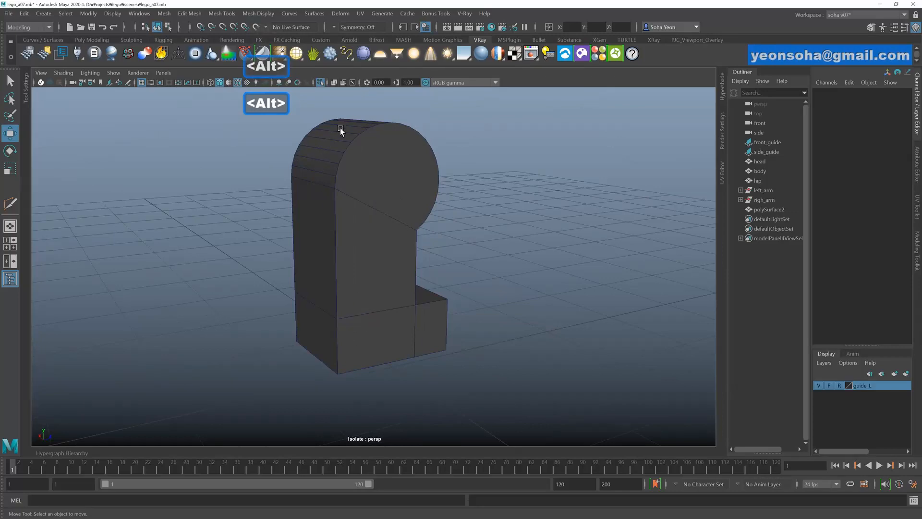
pyautogui.keyDown('alt'); pyautogui.moveTo(372, 181); pyautogui.dragTo(356, 272); pyautogui.keyUp('alt')
pyautogui.click(387, 232)
pyautogui.hotkey('alt', 'shift', 'w')
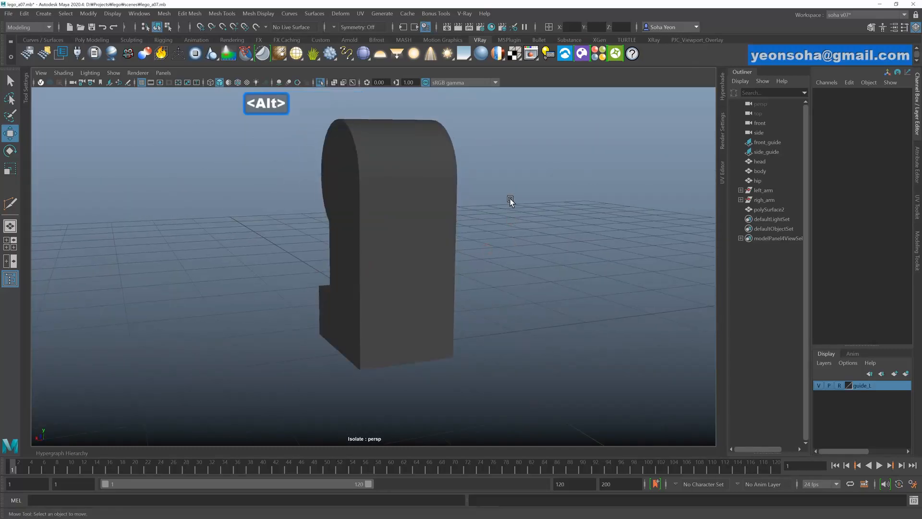
# - Create a polygon cylinder beside the leg and show both in wireframe from the front
pyautogui.keyDown('shift'); pyautogui.moveTo(510, 198); pyautogui.dragTo(455, 200, button='right'); pyautogui.keyUp('shift')
pyautogui.keyDown('alt'); pyautogui.moveTo(461, 226); pyautogui.dragTo(478, 277); pyautogui.keyUp('alt')
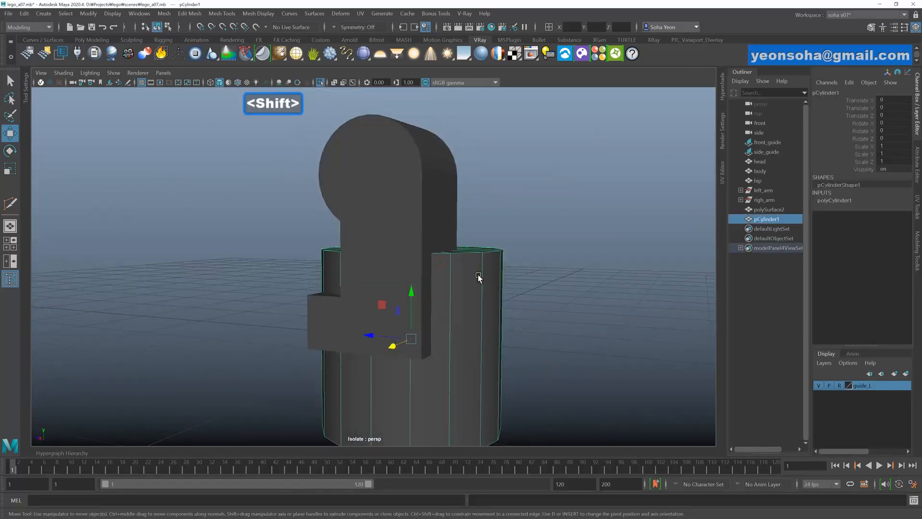
pyautogui.keyDown('alt'); pyautogui.moveTo(479, 275); pyautogui.dragTo(438, 281, button='right'); pyautogui.keyUp('alt')
pyautogui.keyDown('alt'); pyautogui.moveTo(438, 281); pyautogui.dragTo(496, 275); pyautogui.keyUp('alt')
pyautogui.hotkey('shift', '3')
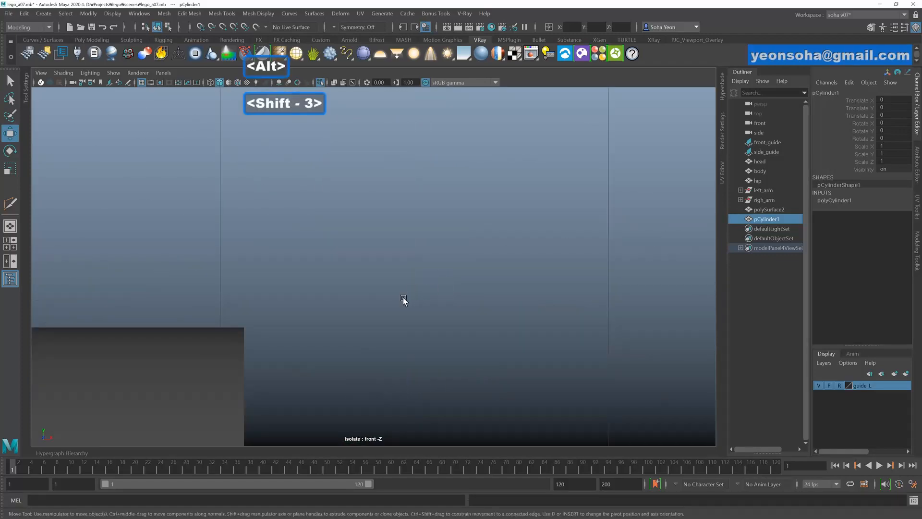
pyautogui.keyDown('alt'); pyautogui.moveTo(402, 297); pyautogui.dragTo(211, 313, button='right'); pyautogui.keyUp('alt')
pyautogui.keyDown('alt'); pyautogui.moveTo(212, 312); pyautogui.dragTo(318, 269, button='middle'); pyautogui.keyUp('alt')
pyautogui.keyDown('alt'); pyautogui.moveTo(318, 269); pyautogui.dragTo(508, 306, button='right'); pyautogui.keyUp('alt')
pyautogui.hotkey('alt', '4')
# - Rotate the cylinder 90 degrees in X and move it onto the lower leg at X 0.562, Y 0.673
pyautogui.hotkey('alt', 'e')
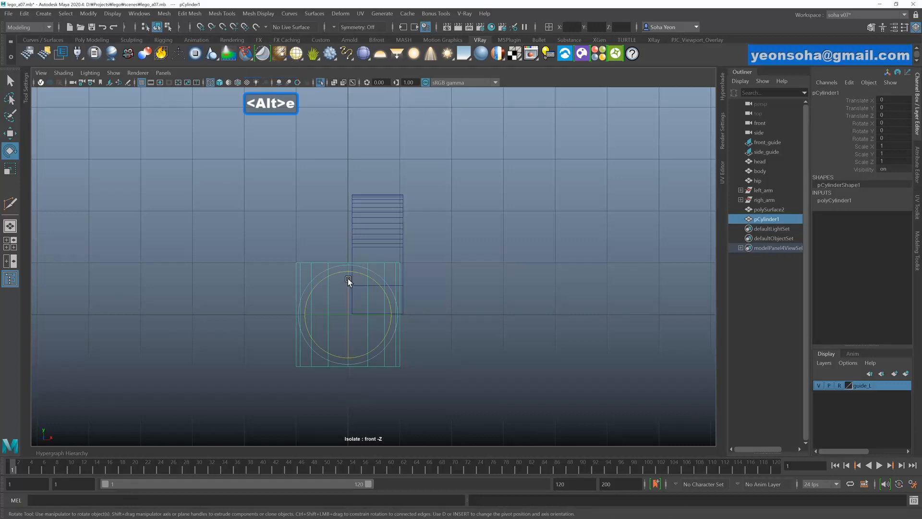
pyautogui.moveTo(349, 281); pyautogui.dragTo(377, 285)
pyautogui.scroll(2, 350, 310)
pyautogui.hotkey('alt', 'w')
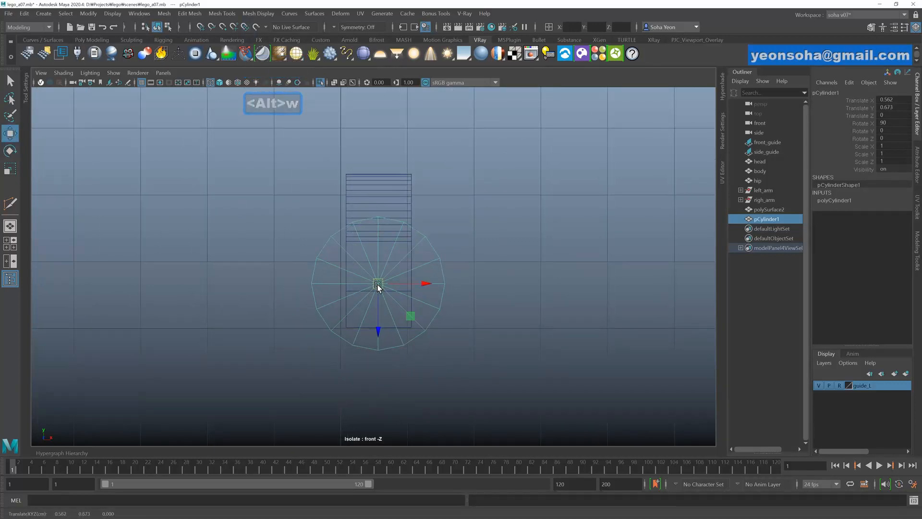
# - Set the cylinder's radius to 0.31 and its axis subdivisions to 32
pyautogui.press('t')
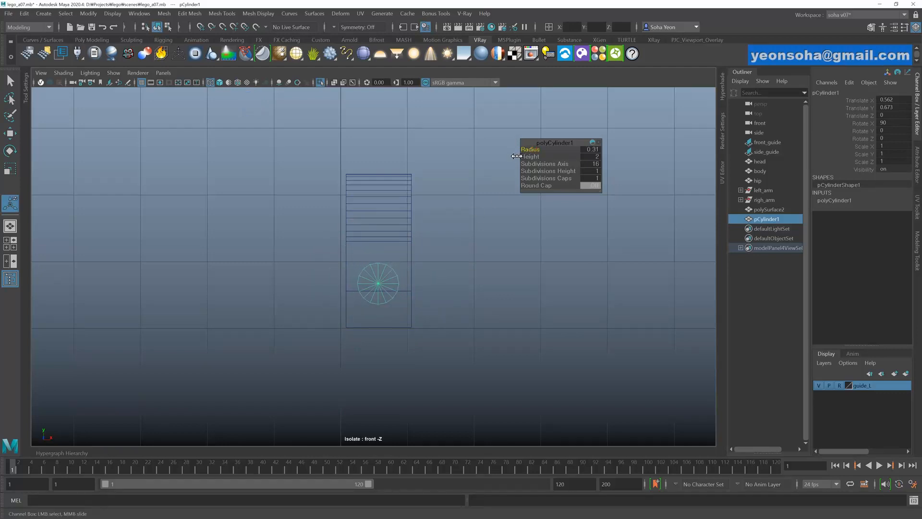
pyautogui.hotkey('alt', 'shift', 'q')
pyautogui.scroll(2, 440, 262)
pyautogui.keyDown('alt'); pyautogui.moveTo(420, 272); pyautogui.dragTo(462, 274); pyautogui.keyUp('alt')
pyautogui.scroll(3, 414, 278)
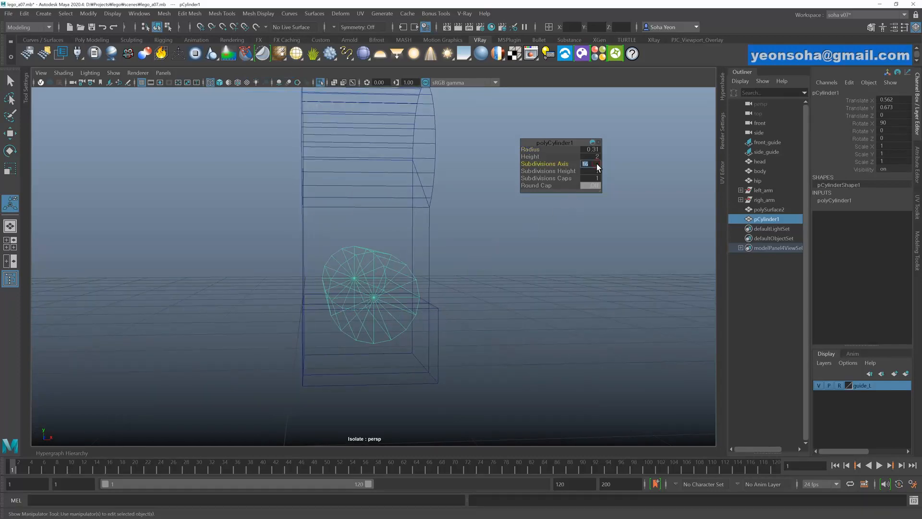
pyautogui.press('Return')
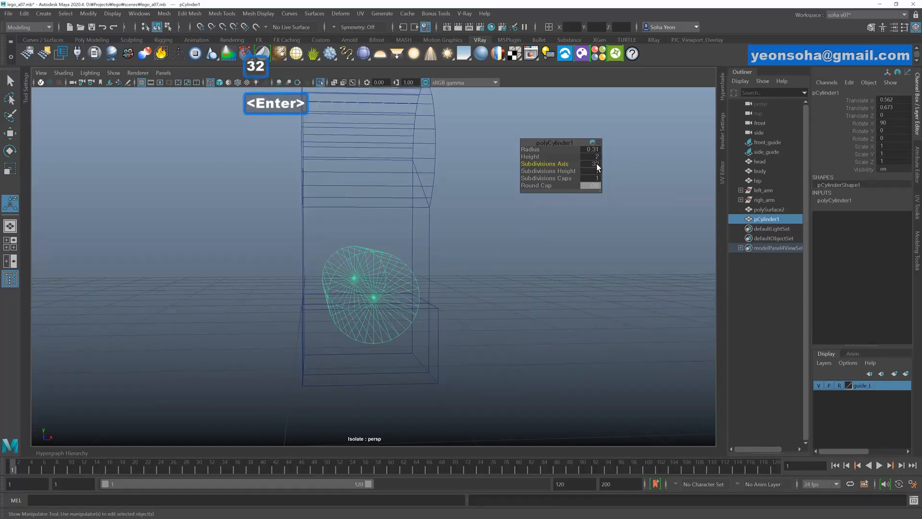
# - Reduce the cylinder's height to 0.42
pyautogui.keyDown('alt'); pyautogui.moveTo(394, 269); pyautogui.dragTo(408, 282); pyautogui.keyUp('alt')
pyautogui.moveTo(533, 157); pyautogui.dragTo(477, 173)
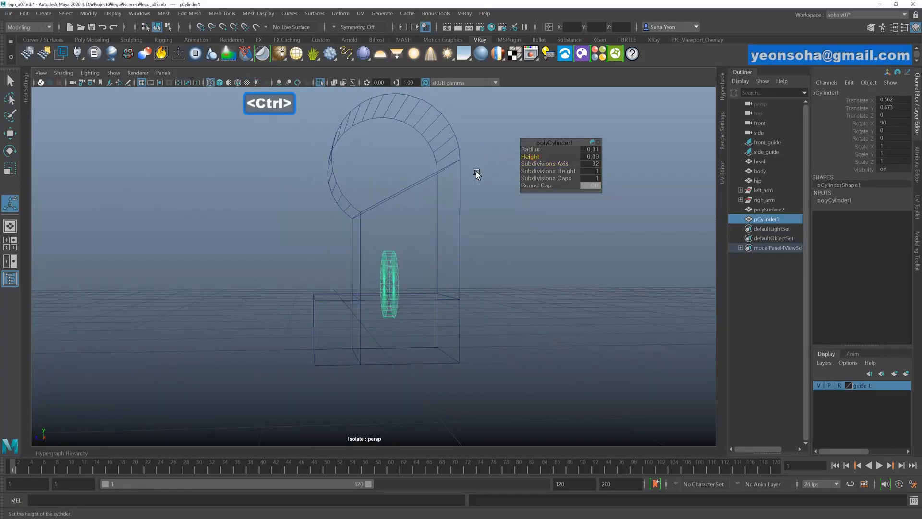
pyautogui.keyDown('alt'); pyautogui.moveTo(425, 266); pyautogui.dragTo(401, 263); pyautogui.keyUp('alt')
pyautogui.moveTo(530, 156); pyautogui.dragTo(557, 157)
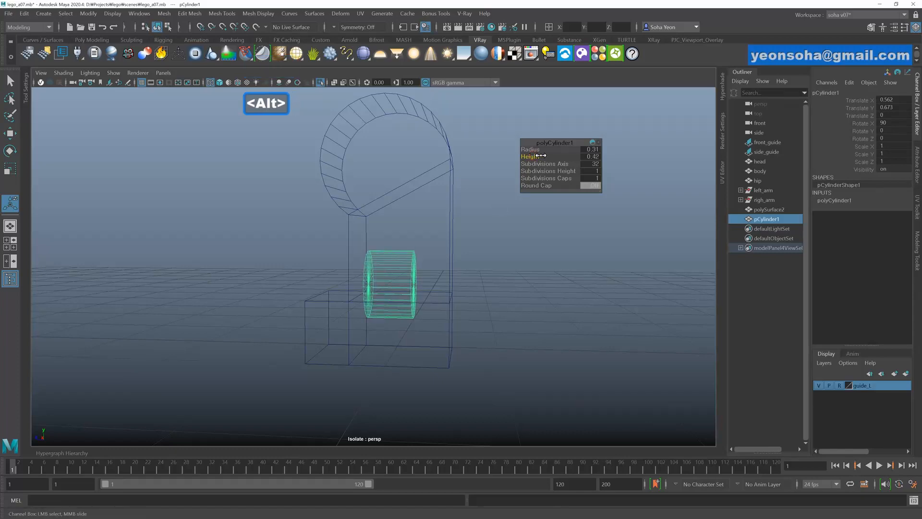
# - Move the cylinder to Z -0.506 at the leg's back and raise a duplicate of it to Y 1.924
pyautogui.hotkey('ctrl', 'w')
pyautogui.moveTo(352, 284); pyautogui.dragTo(438, 305)
pyautogui.hotkey('ctrl', 'd')
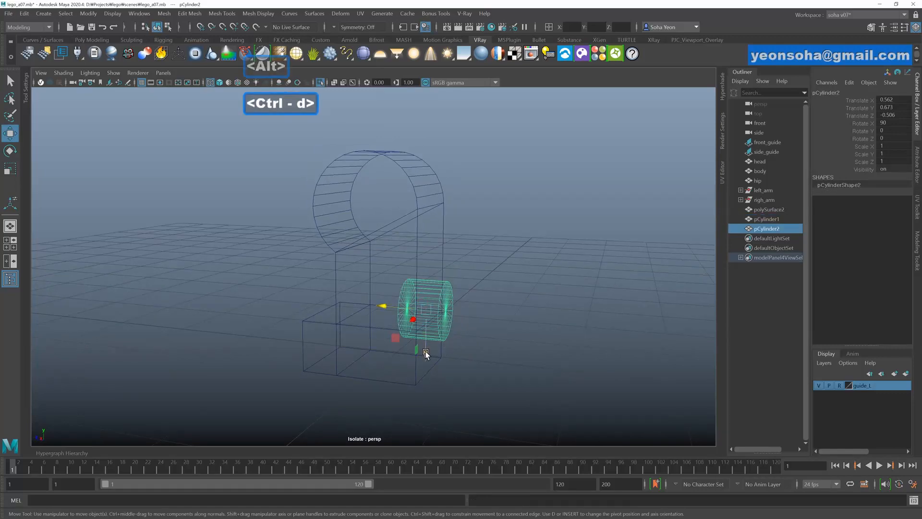
pyautogui.moveTo(426, 351)
pyautogui.mouseDown()
pyautogui.moveTo(421, 236)
pyautogui.moveTo(442, 246)
pyautogui.moveTo(438, 268)
pyautogui.moveTo(451, 255)
pyautogui.moveTo(429, 265)
pyautogui.moveTo(467, 264)
pyautogui.moveTo(468, 288)
pyautogui.moveTo(439, 312)
pyautogui.moveTo(489, 305)
pyautogui.mouseUp()
# - Lower the duplicate cylinder to Y 1.69
pyautogui.click(442, 312)
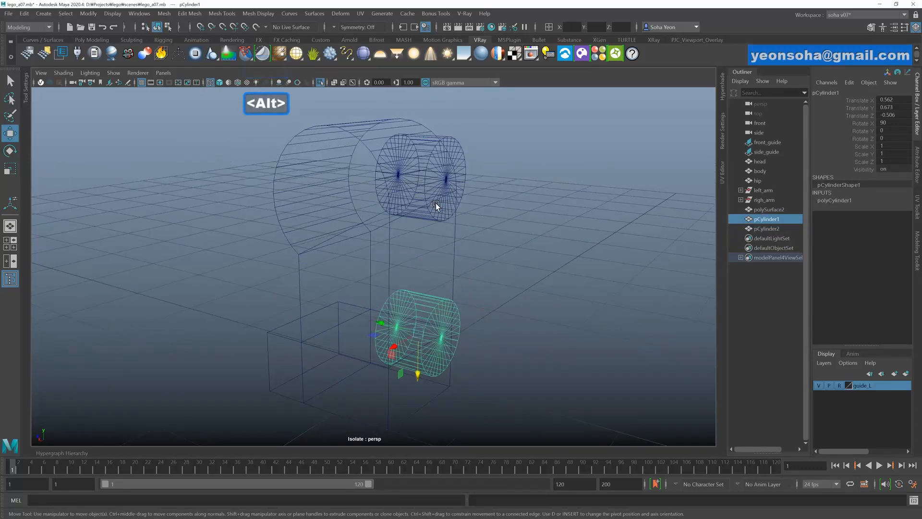
pyautogui.click(450, 136)
pyautogui.click(452, 136)
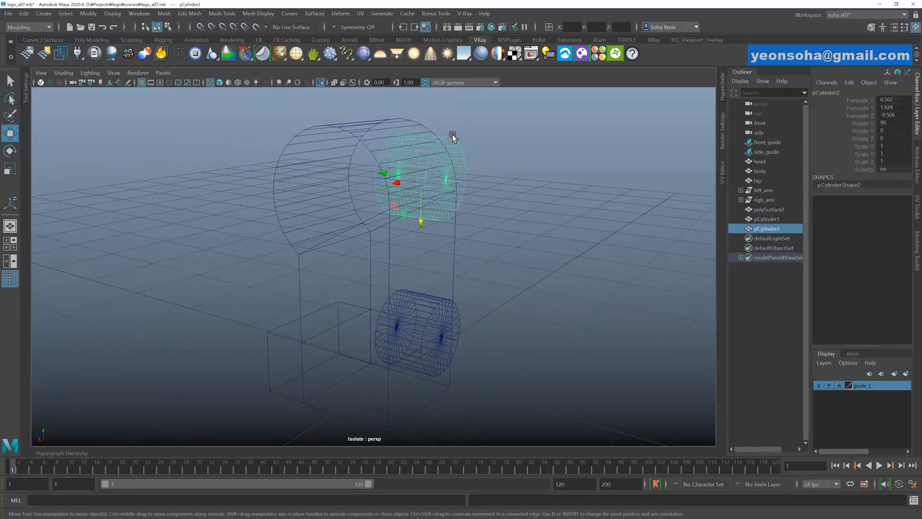
pyautogui.moveTo(421, 267); pyautogui.dragTo(421, 268)
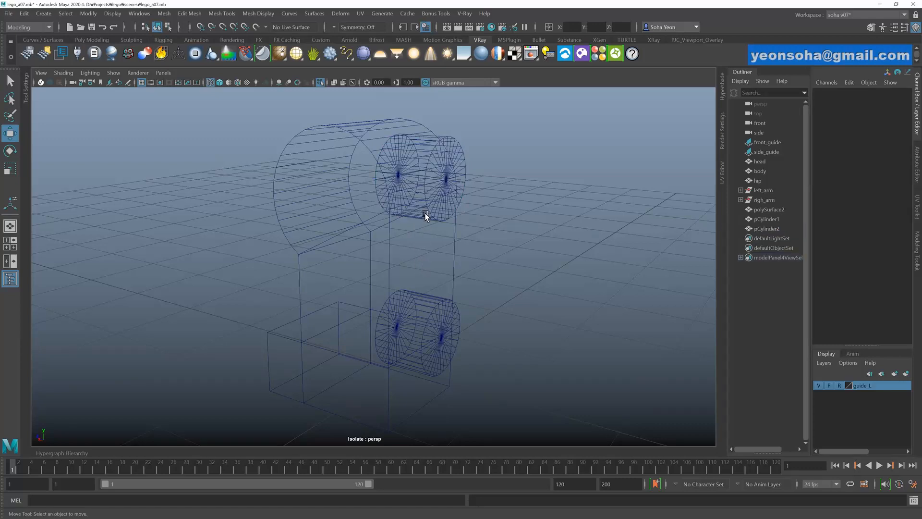
pyautogui.click(425, 215)
pyautogui.moveTo(420, 225); pyautogui.dragTo(417, 252)
# - Raise the original cylinder to Y 2.049 near the leg's top and lower its duplicate to Y 0.589
pyautogui.click(426, 314)
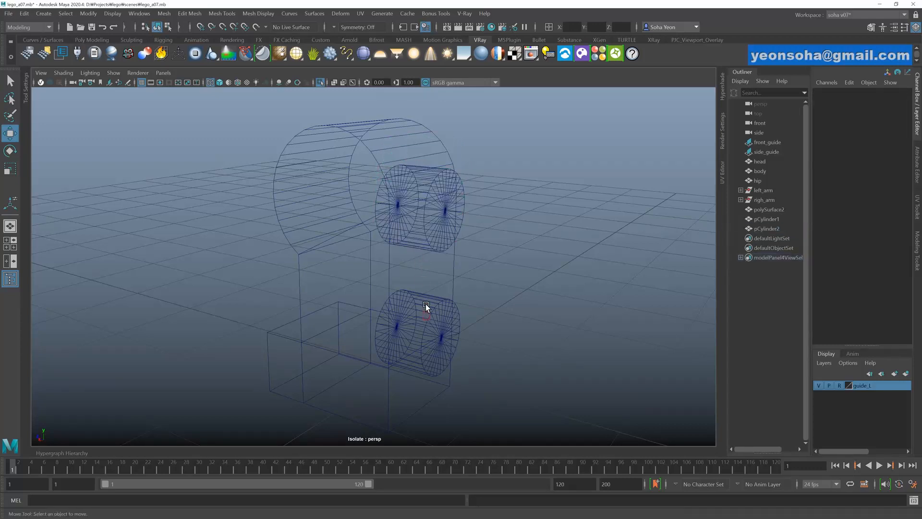
pyautogui.click(425, 331)
pyautogui.moveTo(417, 371); pyautogui.dragTo(418, 202)
pyautogui.click(422, 211)
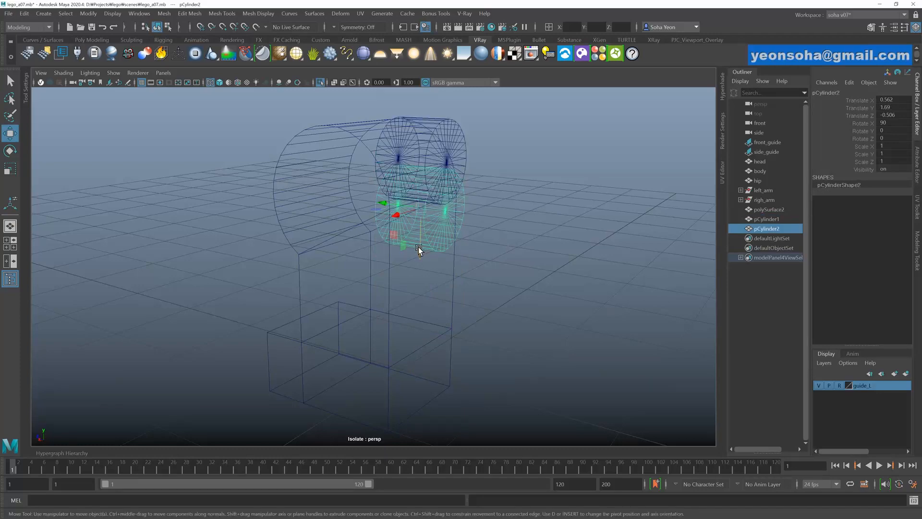
pyautogui.moveTo(418, 250)
pyautogui.mouseDown()
pyautogui.moveTo(421, 344)
pyautogui.moveTo(411, 391)
pyautogui.moveTo(399, 358)
pyautogui.moveTo(404, 305)
pyautogui.mouseUp()
# - Show the leg shaded and set the upper cylinder's Subdivisions Axis to 24
pyautogui.press('5')
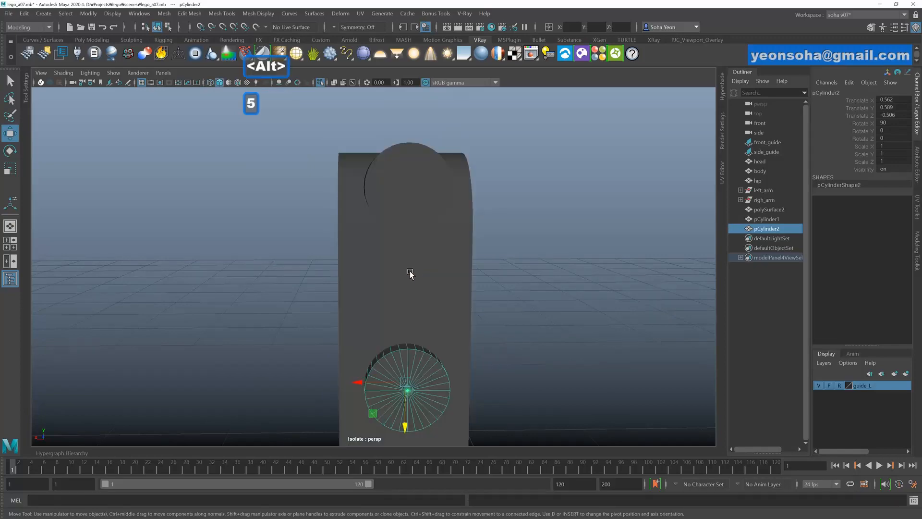
pyautogui.keyDown('alt'); pyautogui.moveTo(410, 274); pyautogui.dragTo(481, 264); pyautogui.keyUp('alt')
pyautogui.click(486, 261)
pyautogui.click(426, 207)
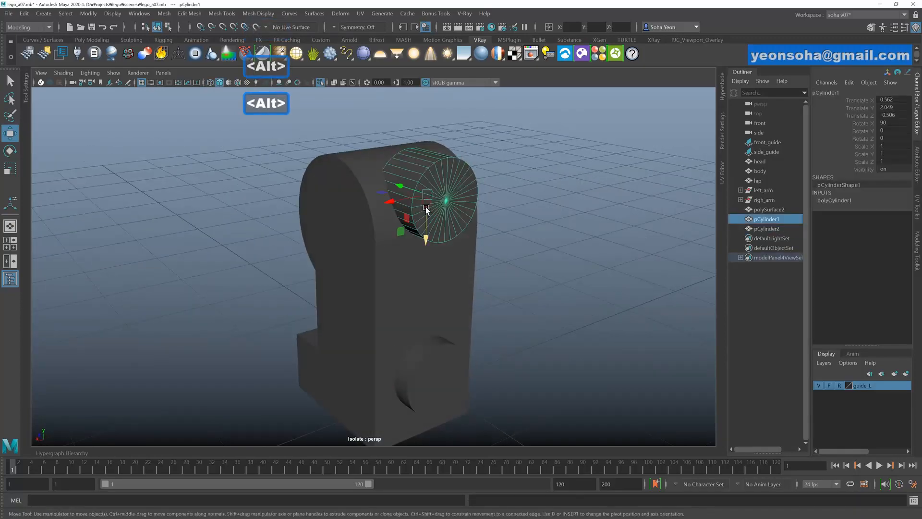
pyautogui.keyDown('alt'); pyautogui.moveTo(426, 207); pyautogui.dragTo(438, 187); pyautogui.keyUp('alt')
pyautogui.keyDown('alt'); pyautogui.moveTo(440, 304); pyautogui.dragTo(442, 337); pyautogui.keyUp('alt')
pyautogui.click(445, 332)
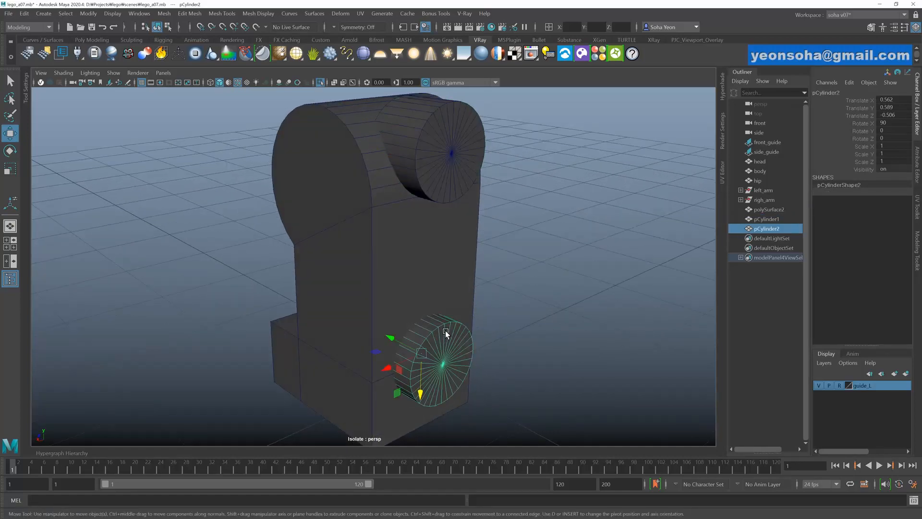
pyautogui.press('t')
pyautogui.keyDown('alt'); pyautogui.moveTo(468, 334); pyautogui.dragTo(447, 201); pyautogui.keyUp('alt')
pyautogui.click(446, 180)
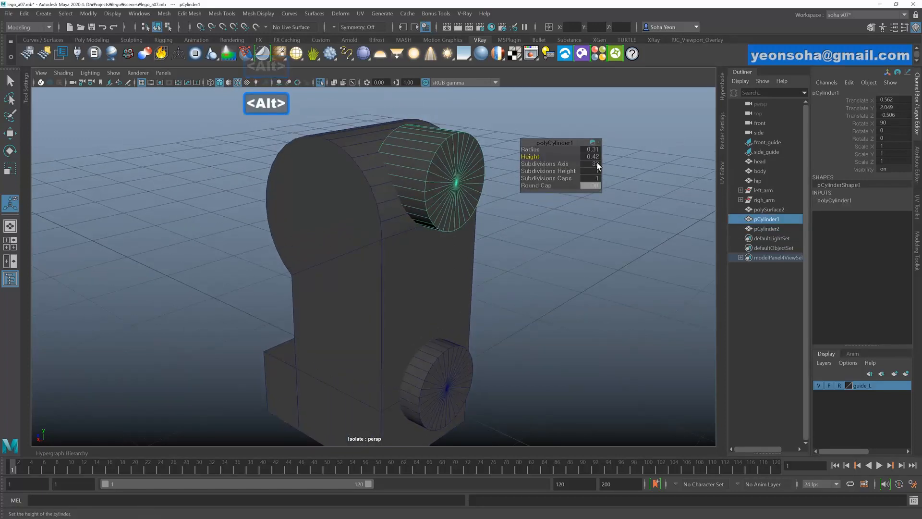
pyautogui.write('24')
pyautogui.press('Return')
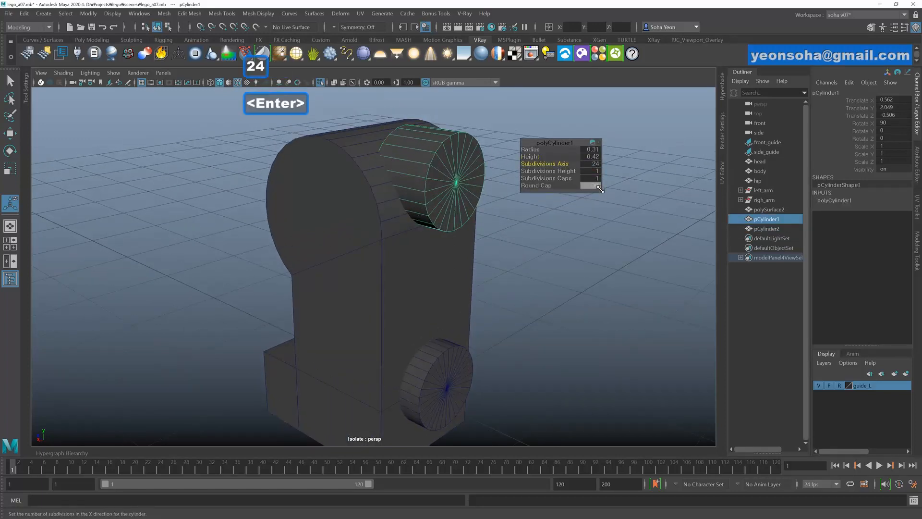
# - Delete the lower cylinder and replace it with a duplicate of the 24-sided upper cylinder, lowered to the bottom of the leg's back
pyautogui.scroll(-2, 503, 291)
pyautogui.click(517, 298)
pyautogui.keyDown('alt'); pyautogui.moveTo(517, 298); pyautogui.dragTo(426, 350); pyautogui.keyUp('alt')
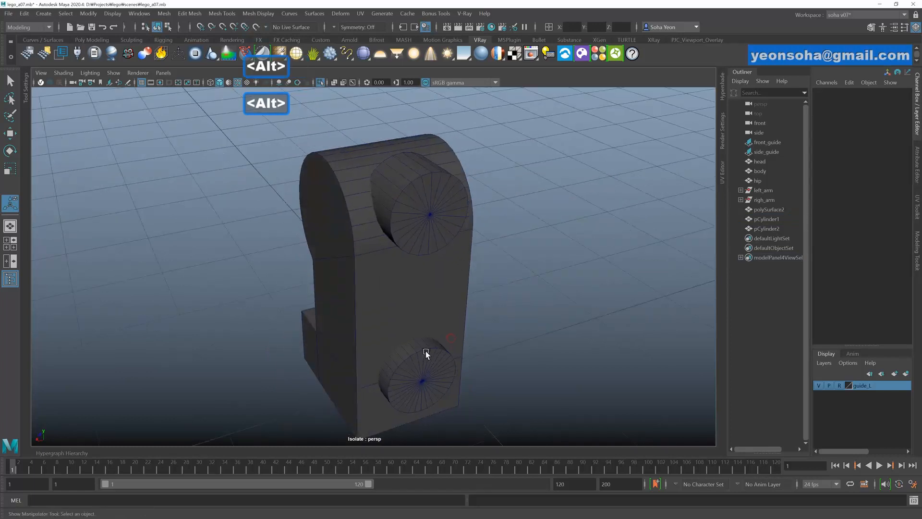
pyautogui.click(426, 354)
pyautogui.hotkey('ctrl', '`')
pyautogui.click(422, 235)
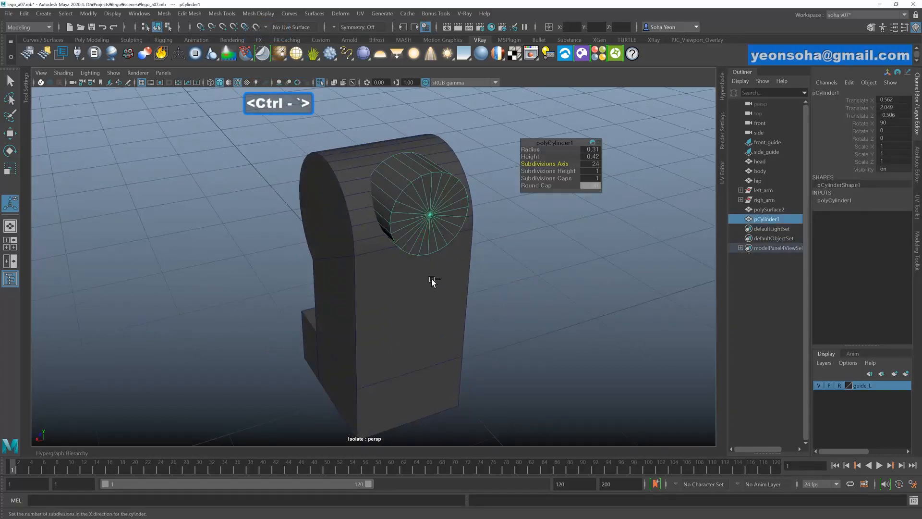
pyautogui.hotkey('ctrl', 'd')
pyautogui.press('w')
pyautogui.moveTo(422, 240); pyautogui.dragTo(429, 298)
# - Tilt the upper cylinder to Rotate X 107.825 and position it at Y 1.864, Z -0.516 on the leg's curved back
pyautogui.click(443, 228)
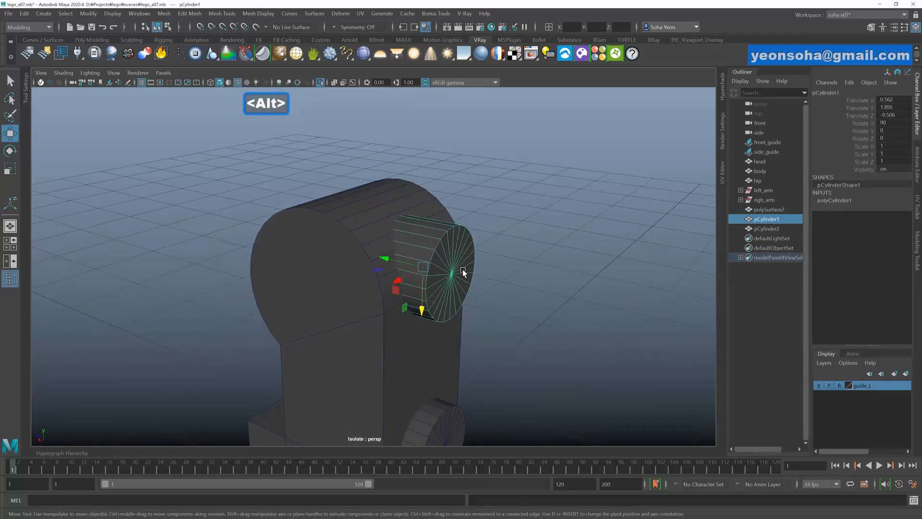
pyautogui.press('e')
pyautogui.moveTo(454, 249); pyautogui.dragTo(425, 261)
pyautogui.keyDown('alt'); pyautogui.moveTo(425, 262); pyautogui.dragTo(497, 287, button='right'); pyautogui.keyUp('alt')
pyautogui.keyDown('alt'); pyautogui.moveTo(432, 293); pyautogui.dragTo(465, 301, button='right'); pyautogui.keyUp('alt')
pyautogui.press('w')
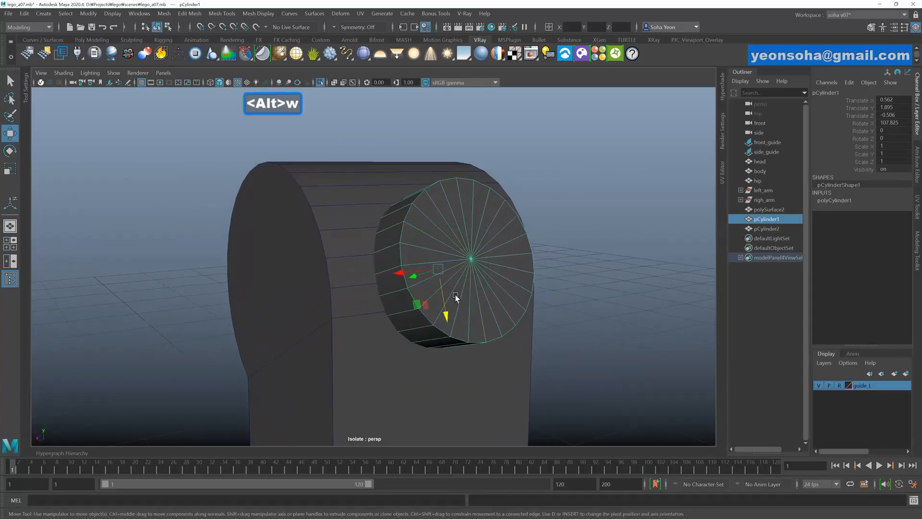
pyautogui.moveTo(444, 313); pyautogui.dragTo(447, 320)
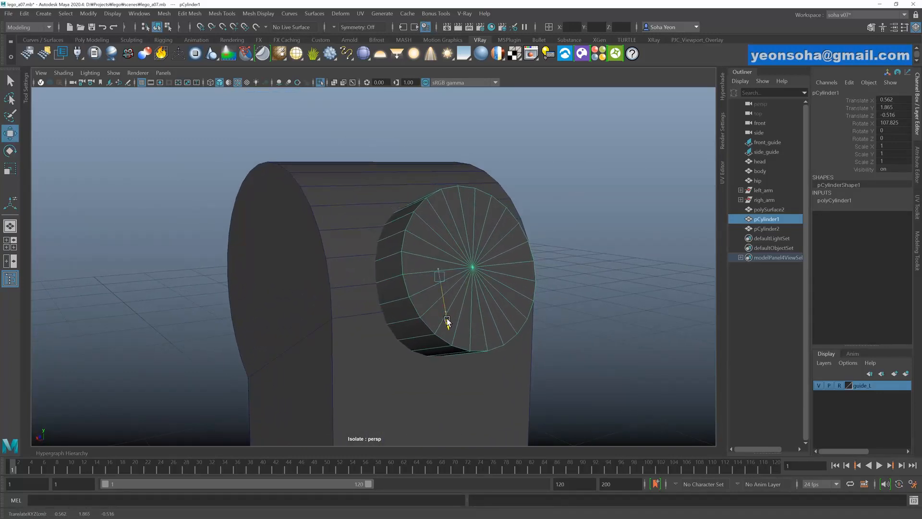
pyautogui.keyDown('alt'); pyautogui.moveTo(479, 315); pyautogui.dragTo(394, 304, button='right'); pyautogui.keyUp('alt')
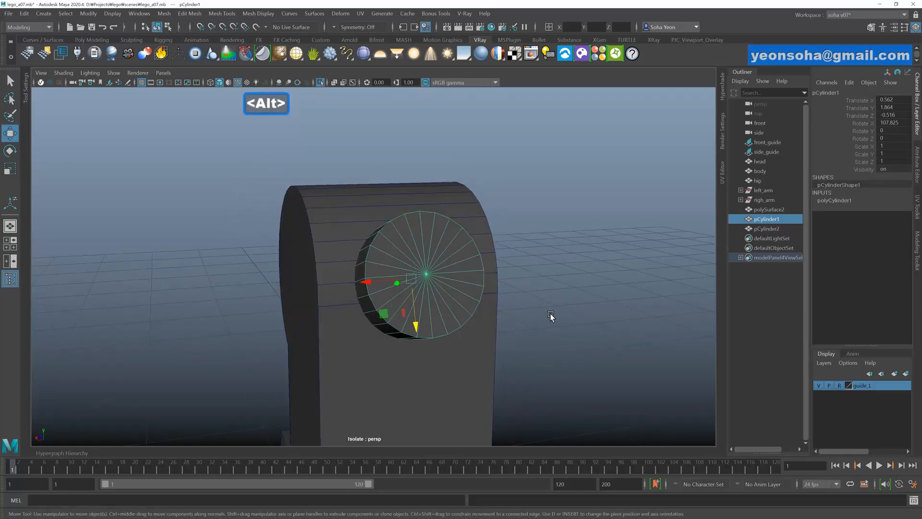
pyautogui.keyDown('alt'); pyautogui.moveTo(552, 316); pyautogui.dragTo(426, 284); pyautogui.keyUp('alt')
pyautogui.click(462, 317)
pyautogui.click(419, 286)
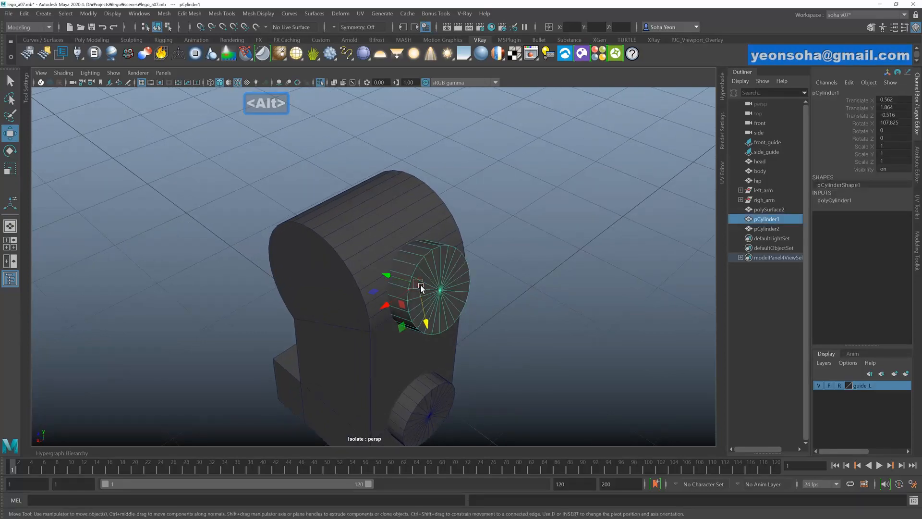
pyautogui.click(546, 294)
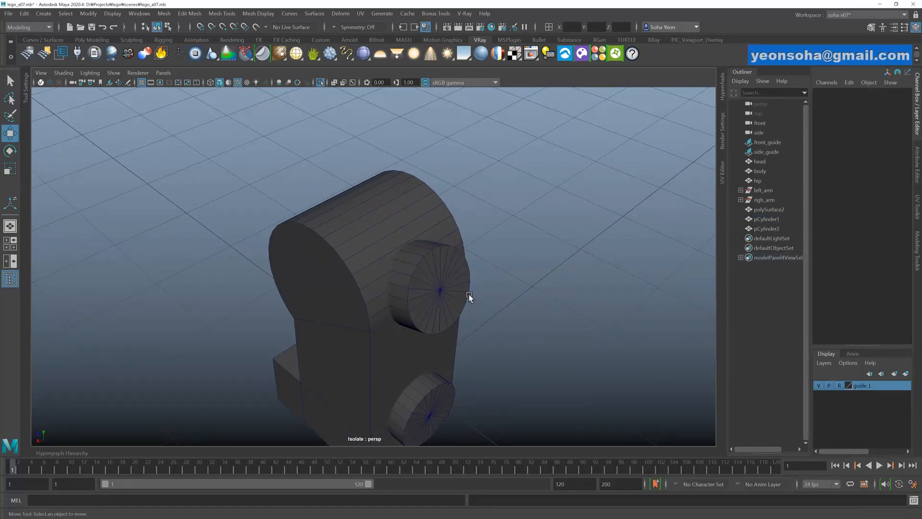
# - Insert vertical edge loops down the middle of the leg and close to both of its side edges
pyautogui.keyDown('alt'); pyautogui.moveTo(469, 295); pyautogui.dragTo(438, 298); pyautogui.keyUp('alt')
pyautogui.click(401, 229)
pyautogui.keyDown('alt'); pyautogui.moveTo(401, 230); pyautogui.dragTo(395, 246); pyautogui.keyUp('alt')
pyautogui.hotkey('alt', 'e')
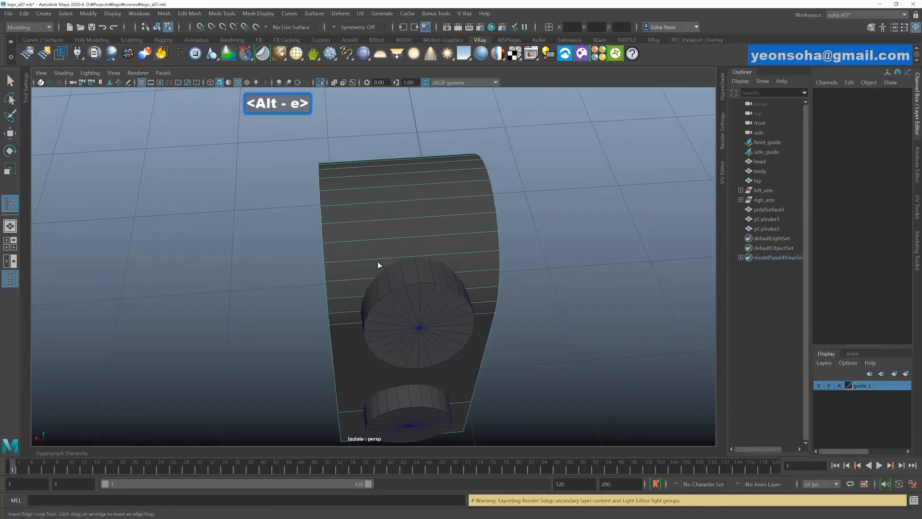
pyautogui.hotkey('alt', 's')
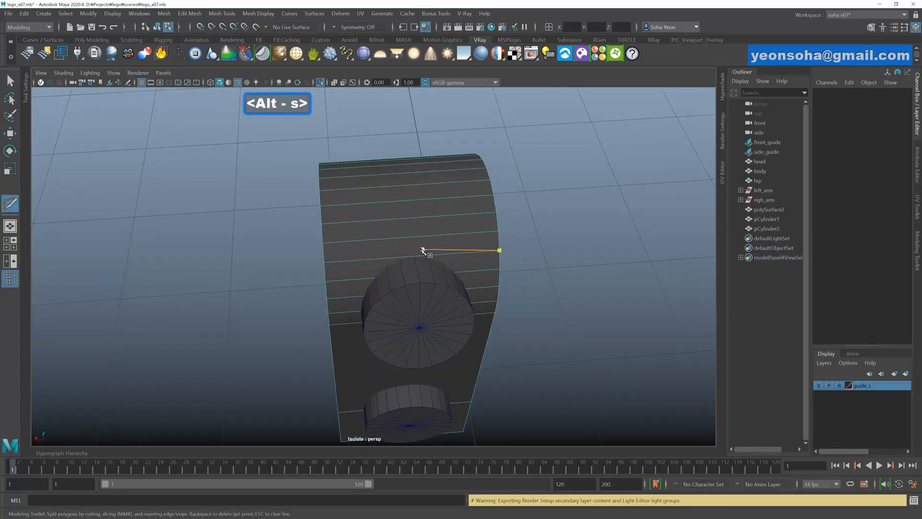
pyautogui.keyDown('ctrl'); pyautogui.click(414, 250); pyautogui.keyUp('ctrl')
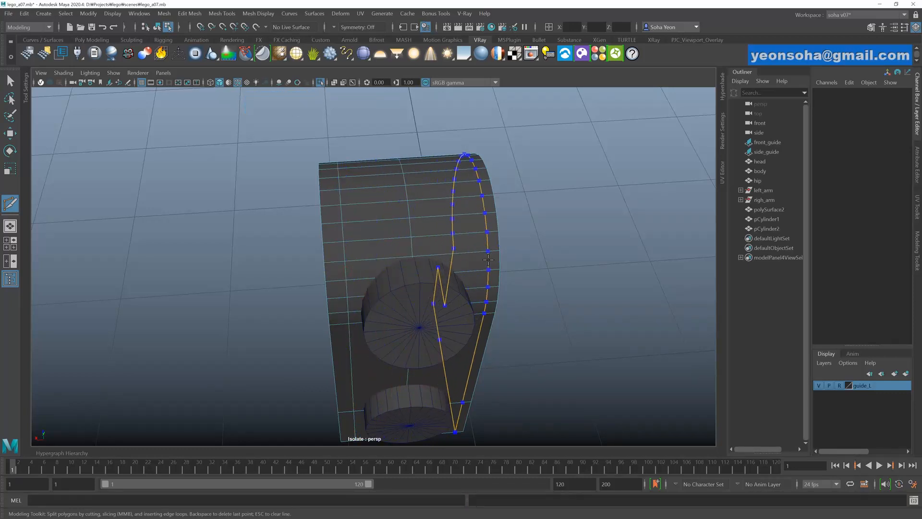
pyautogui.keyDown('alt'); pyautogui.moveTo(422, 279); pyautogui.dragTo(403, 251); pyautogui.keyUp('alt')
pyautogui.hotkey('alt', 'w')
# - Insert two horizontal edge loops around the leg between the upper and lower cylinders
pyautogui.keyDown('alt'); pyautogui.moveTo(442, 304); pyautogui.dragTo(407, 299); pyautogui.keyUp('alt')
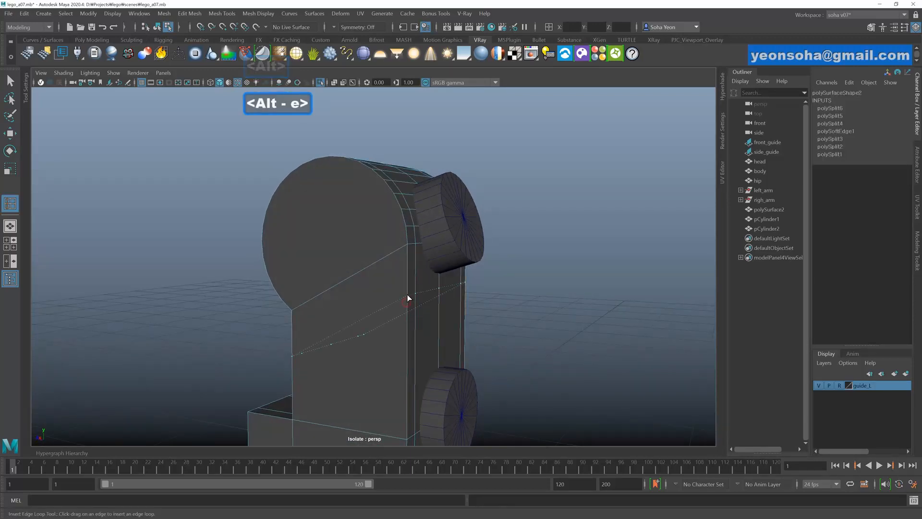
pyautogui.keyDown('alt'); pyautogui.moveTo(416, 340); pyautogui.dragTo(463, 292); pyautogui.keyUp('alt')
pyautogui.click(402, 330)
pyautogui.hotkey('alt', 'w')
pyautogui.press('F8')
# - Adjust the lower cylinder's vertical position against the leg's edge loops to Y 0.563
pyautogui.click(402, 301)
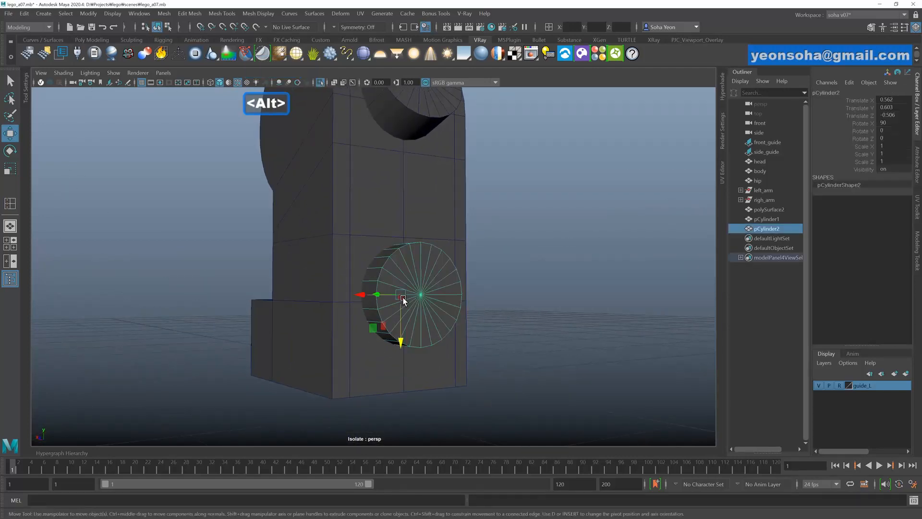
pyautogui.keyDown('alt'); pyautogui.moveTo(402, 300); pyautogui.dragTo(426, 308); pyautogui.keyUp('alt')
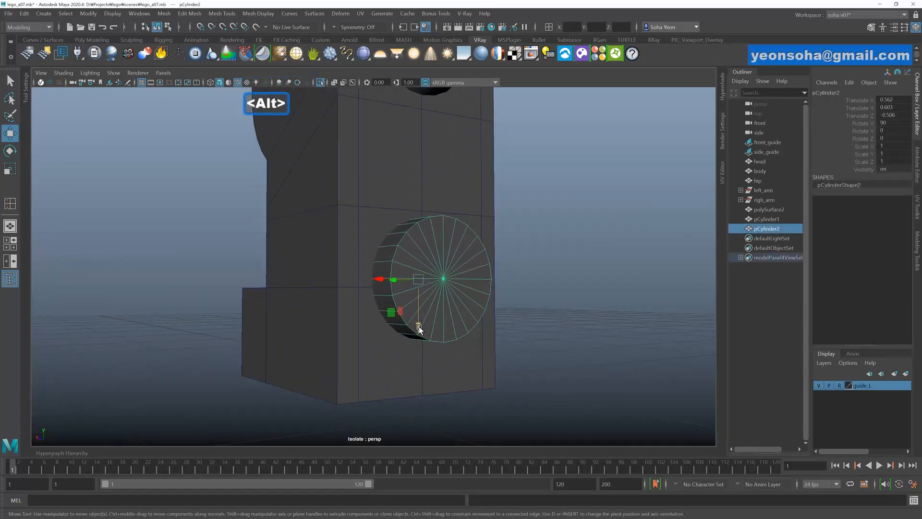
pyautogui.moveTo(419, 330); pyautogui.dragTo(419, 322)
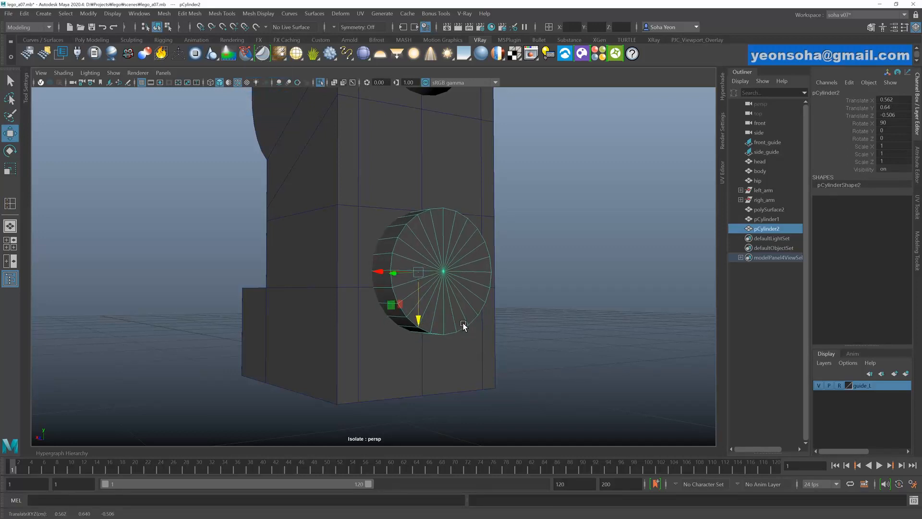
pyautogui.keyDown('alt'); pyautogui.moveTo(464, 325); pyautogui.dragTo(542, 273, button='right'); pyautogui.keyUp('alt')
pyautogui.click(542, 273)
pyautogui.keyDown('alt'); pyautogui.moveTo(568, 273); pyautogui.dragTo(387, 293); pyautogui.keyUp('alt')
pyautogui.scroll(6, 400, 278)
pyautogui.click(413, 298)
pyautogui.click(461, 293)
pyautogui.keyDown('alt'); pyautogui.moveTo(463, 293); pyautogui.dragTo(375, 252, button='right'); pyautogui.keyUp('alt')
pyautogui.keyDown('alt'); pyautogui.moveTo(375, 252); pyautogui.dragTo(377, 304, button='middle'); pyautogui.keyUp('alt')
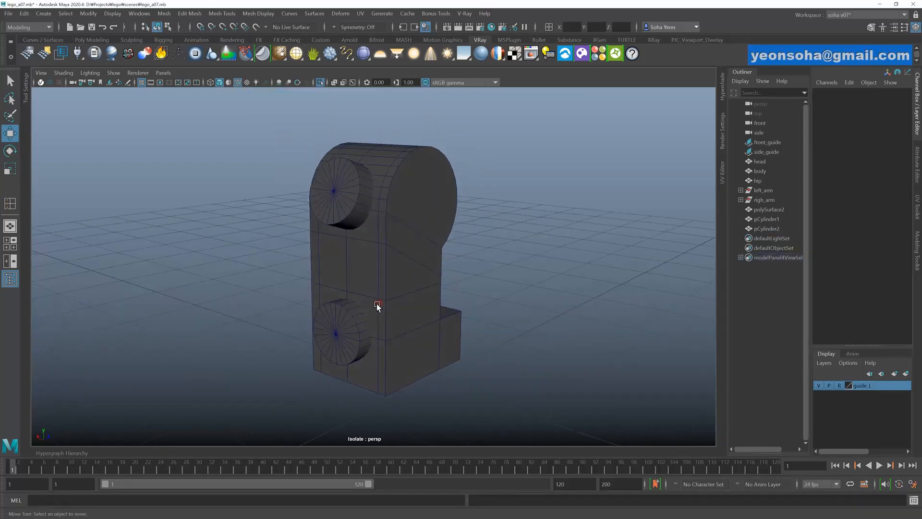
# - Combine the upper and lower cylinders into one mesh
pyautogui.click(344, 211)
pyautogui.keyDown('shift'); pyautogui.click(355, 333); pyautogui.keyUp('shift')
pyautogui.hotkey('shift', 'a')
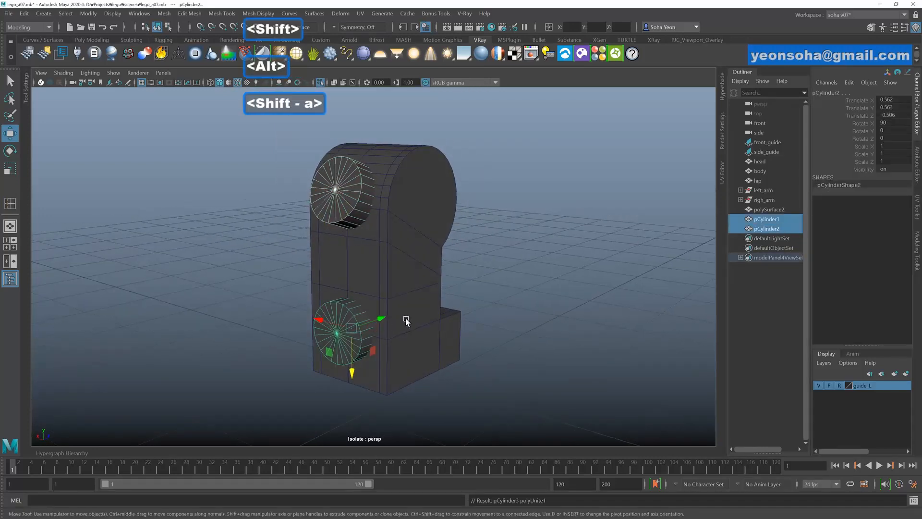
pyautogui.keyDown('alt'); pyautogui.moveTo(373, 323); pyautogui.dragTo(403, 290); pyautogui.keyUp('alt')
# - Subtract the combined cylinders from the leg with a Boolean difference to cut two round recesses in its back
pyautogui.click(432, 313)
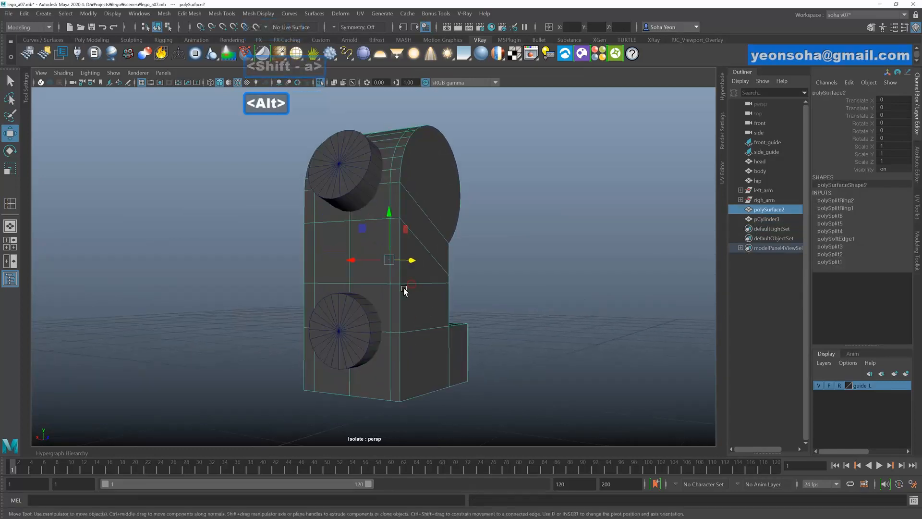
pyautogui.keyDown('shift'); pyautogui.click(369, 315); pyautogui.keyUp('shift')
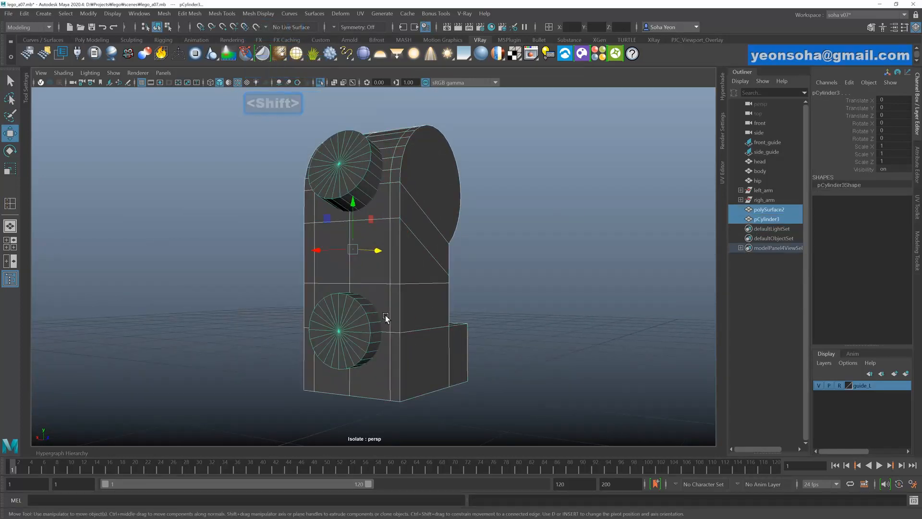
pyautogui.hotkey('alt', 'o')
pyautogui.keyDown('alt'); pyautogui.moveTo(422, 298); pyautogui.dragTo(511, 267); pyautogui.keyUp('alt')
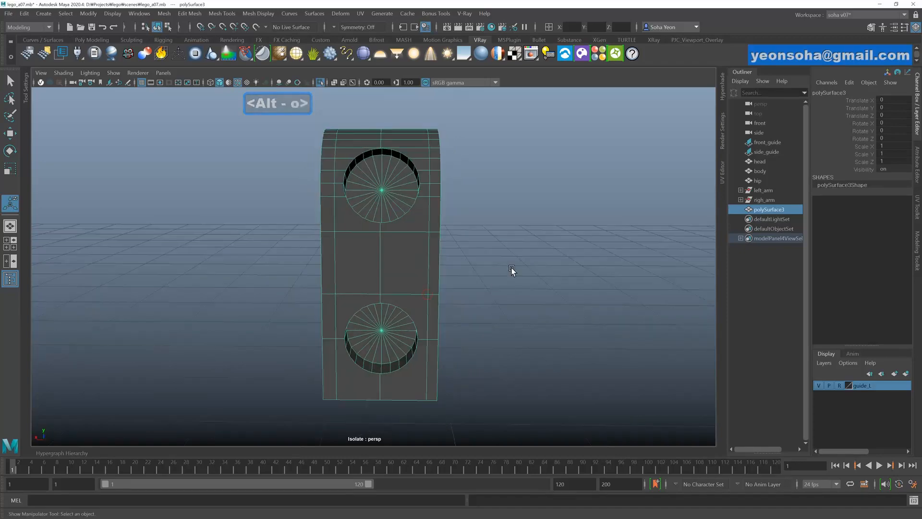
pyautogui.click(512, 267)
# - Select the center vertices of both recesses, convert the selection to faces and delete the circular end caps
pyautogui.keyDown('alt'); pyautogui.moveTo(432, 303); pyautogui.dragTo(386, 204); pyautogui.keyUp('alt')
pyautogui.press('q')
pyautogui.click(389, 352)
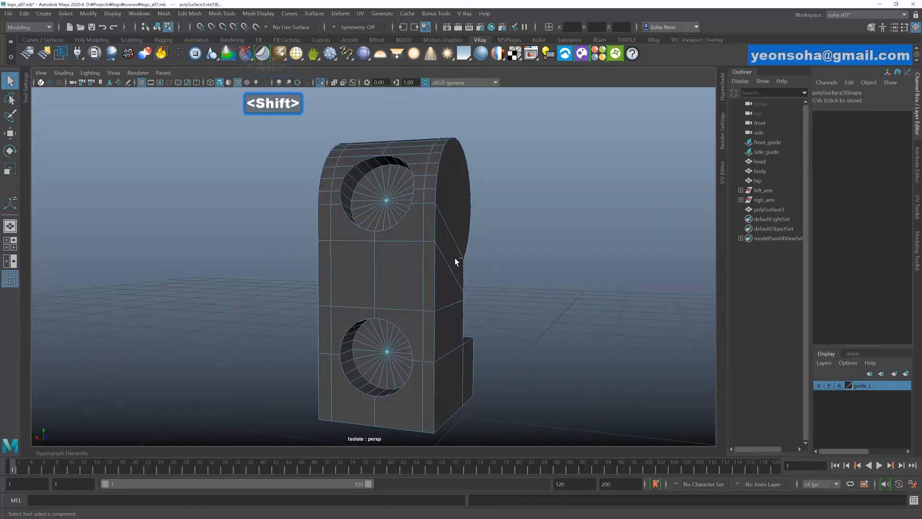
pyautogui.hotkey('ctrl', '3')
pyautogui.keyDown('alt'); pyautogui.moveTo(417, 300); pyautogui.dragTo(353, 315); pyautogui.keyUp('alt')
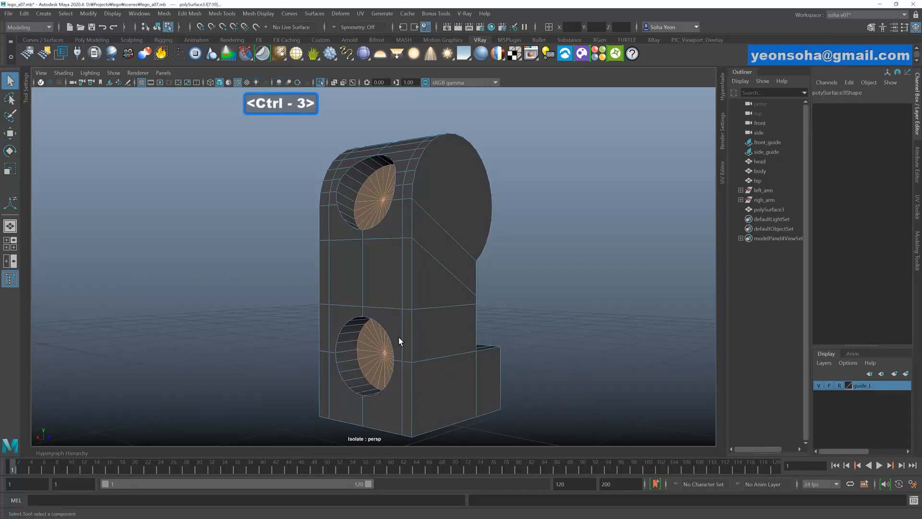
pyautogui.keyDown('alt'); pyautogui.moveTo(384, 352); pyautogui.dragTo(387, 341, button='middle'); pyautogui.keyUp('alt')
pyautogui.hotkey('ctrl', '`')
# - Select the edges along the inner walls of both holes, convert them to faces and delete the walls
pyautogui.keyDown('alt'); pyautogui.moveTo(413, 339); pyautogui.dragTo(436, 326); pyautogui.keyUp('alt')
pyautogui.hotkey('alt', '`')
pyautogui.keyDown('alt'); pyautogui.moveTo(436, 325); pyautogui.dragTo(465, 336, button='right'); pyautogui.keyUp('alt')
pyautogui.hotkey('alt', '2')
pyautogui.keyDown('alt'); pyautogui.moveTo(464, 337); pyautogui.dragTo(430, 366); pyautogui.keyUp('alt')
pyautogui.click(418, 335)
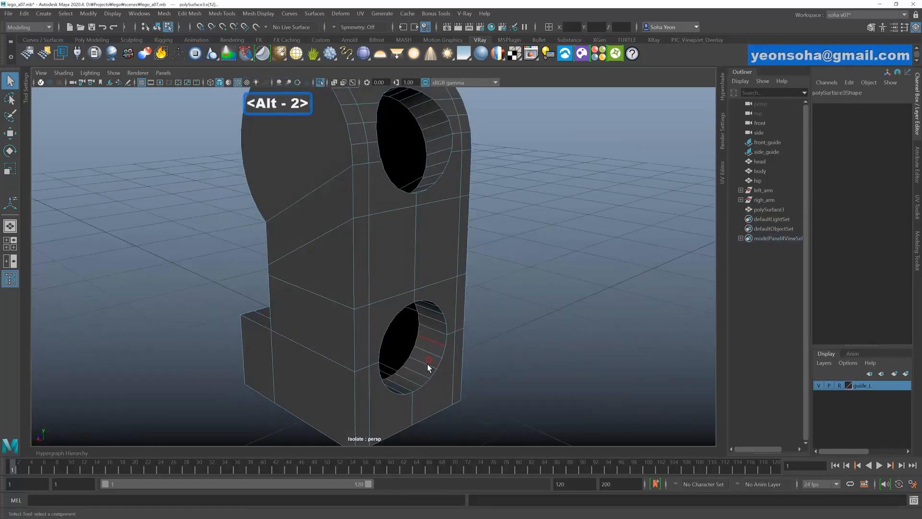
pyautogui.press('w')
pyautogui.moveTo(358, 327); pyautogui.dragTo(430, 276)
pyautogui.scroll(4, 430, 275)
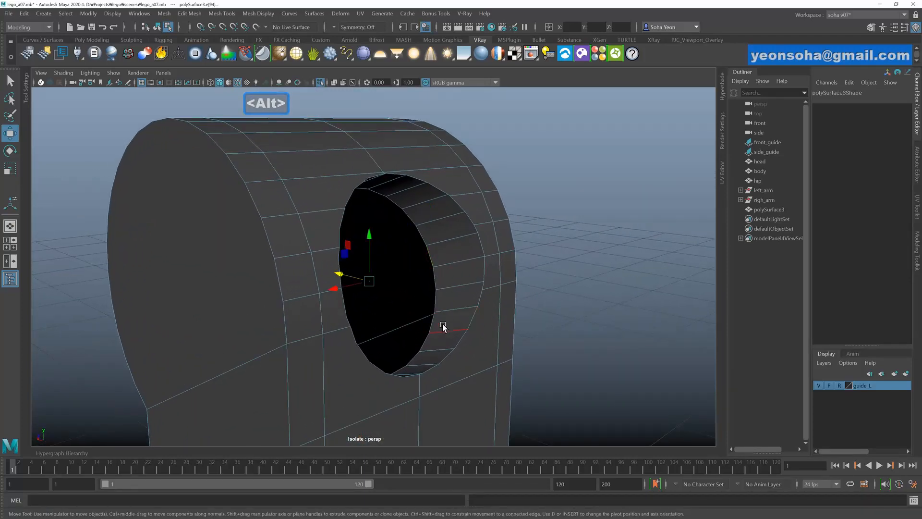
pyautogui.keyDown('alt'); pyautogui.moveTo(442, 325); pyautogui.dragTo(479, 294); pyautogui.keyUp('alt')
pyautogui.hotkey('ctrl', '3')
pyautogui.hotkey('ctrl', '`')
# - Extrude the border edges of both holes inward with a Local Translate Z of -0.099
pyautogui.doubleClick(458, 206)
pyautogui.keyDown('alt'); pyautogui.moveTo(457, 205); pyautogui.dragTo(436, 223); pyautogui.keyUp('alt')
pyautogui.hotkey('ctrl', 'e')
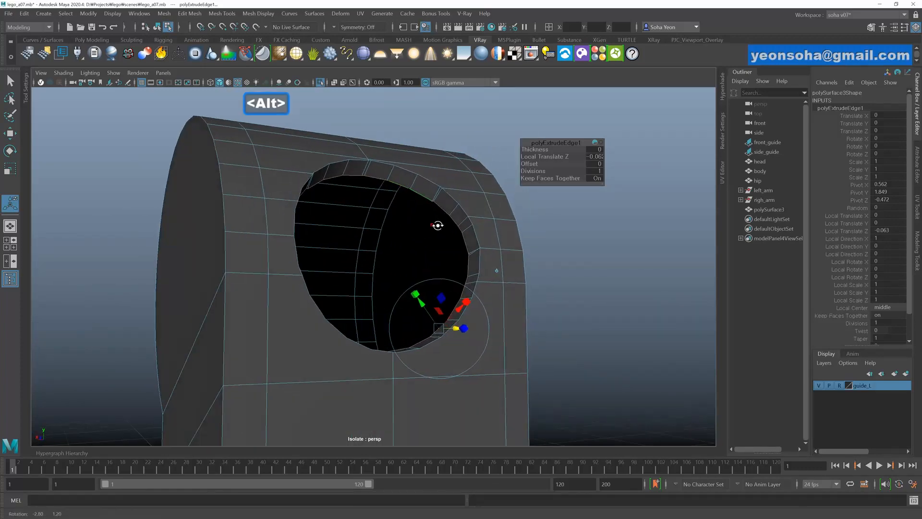
pyautogui.moveTo(436, 222)
pyautogui.keyDown('alt'); pyautogui.mouseDown(button='right')
pyautogui.moveTo(490, 312)
pyautogui.moveTo(439, 241)
pyautogui.mouseUp(button='right'); pyautogui.keyUp('alt')
pyautogui.keyDown('alt'); pyautogui.moveTo(439, 240); pyautogui.dragTo(443, 264); pyautogui.keyUp('alt')
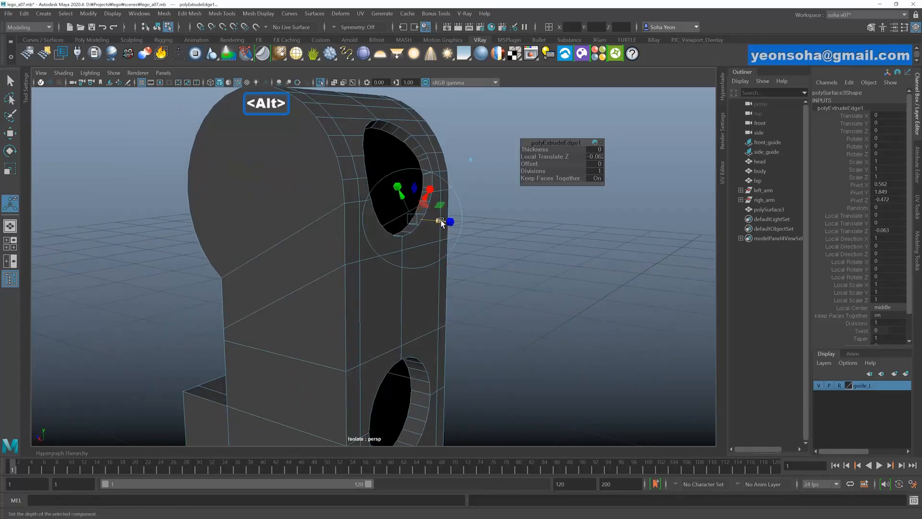
pyautogui.moveTo(441, 221); pyautogui.dragTo(422, 224)
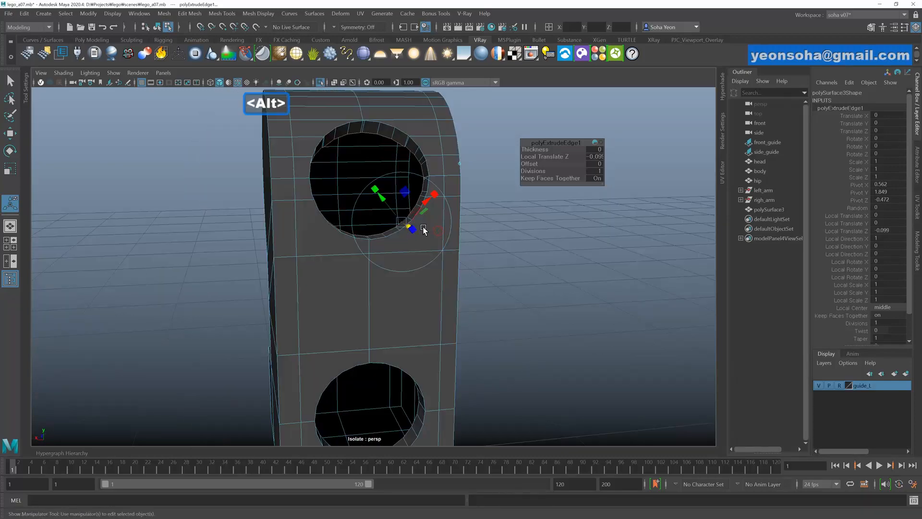
pyautogui.press('w')
# - Delete the stray edges left by the Boolean at the left side of the upper hole's rim and wall
pyautogui.keyDown('alt'); pyautogui.moveTo(418, 217); pyautogui.dragTo(474, 252, button='right'); pyautogui.keyUp('alt')
pyautogui.hotkey('alt', '`')
pyautogui.keyDown('alt'); pyautogui.moveTo(417, 206); pyautogui.dragTo(419, 222, button='middle'); pyautogui.keyUp('alt')
pyautogui.keyDown('alt'); pyautogui.moveTo(420, 224); pyautogui.dragTo(356, 255); pyautogui.keyUp('alt')
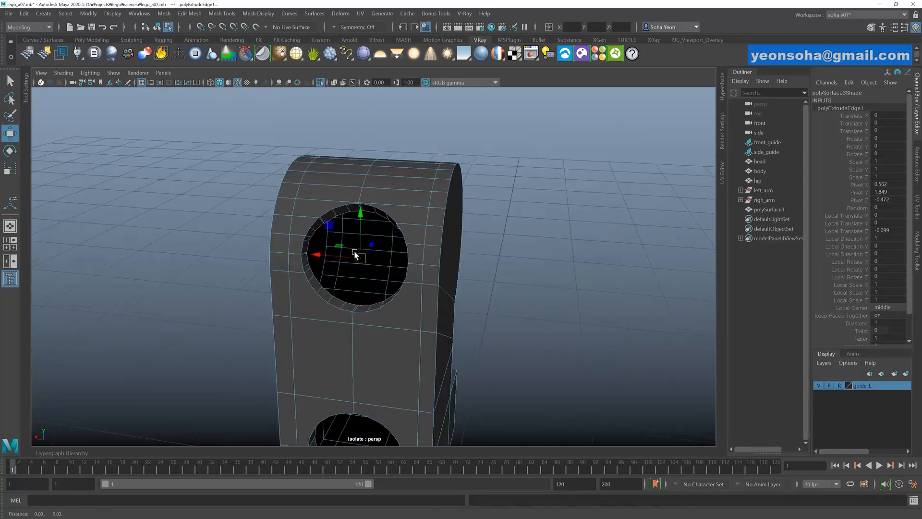
pyautogui.keyDown('alt'); pyautogui.moveTo(356, 255); pyautogui.dragTo(471, 310, button='right'); pyautogui.keyUp('alt')
pyautogui.keyDown('alt'); pyautogui.moveTo(471, 311); pyautogui.dragTo(362, 264); pyautogui.keyUp('alt')
pyautogui.keyDown('alt'); pyautogui.moveTo(362, 263); pyautogui.dragTo(488, 264, button='right'); pyautogui.keyUp('alt')
pyautogui.keyDown('alt'); pyautogui.moveTo(489, 264); pyautogui.dragTo(369, 249); pyautogui.keyUp('alt')
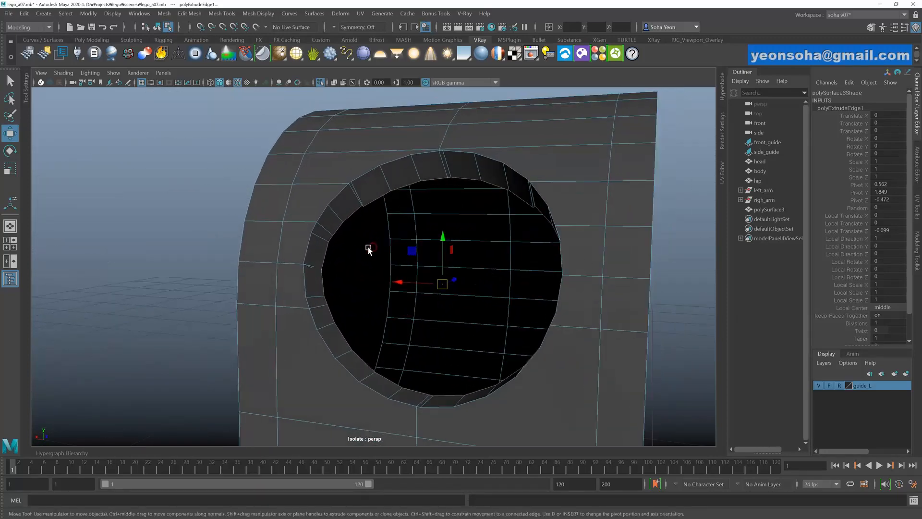
pyautogui.keyDown('alt'); pyautogui.moveTo(368, 249); pyautogui.dragTo(386, 288, button='right'); pyautogui.keyUp('alt')
pyautogui.hotkey('alt', 'q')
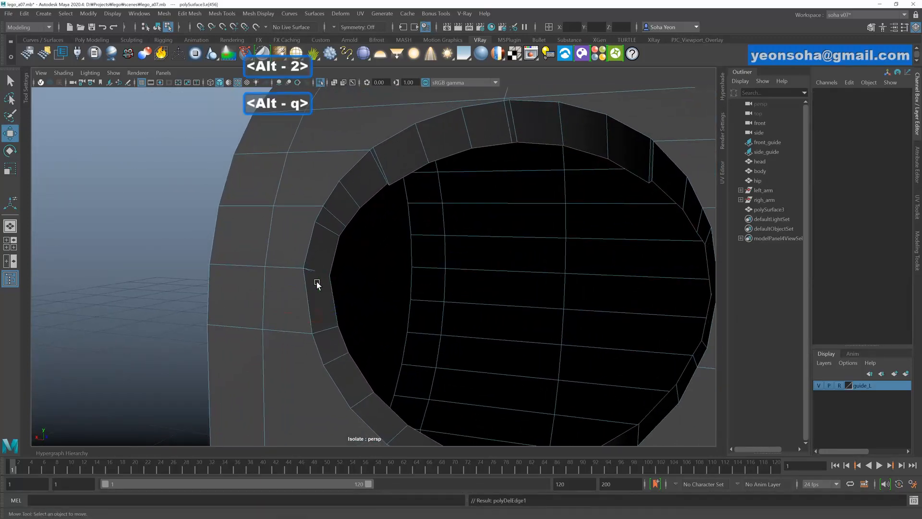
pyautogui.click(311, 274)
pyautogui.click(358, 264)
pyautogui.keyDown('alt'); pyautogui.moveTo(359, 264); pyautogui.dragTo(338, 255); pyautogui.keyUp('alt')
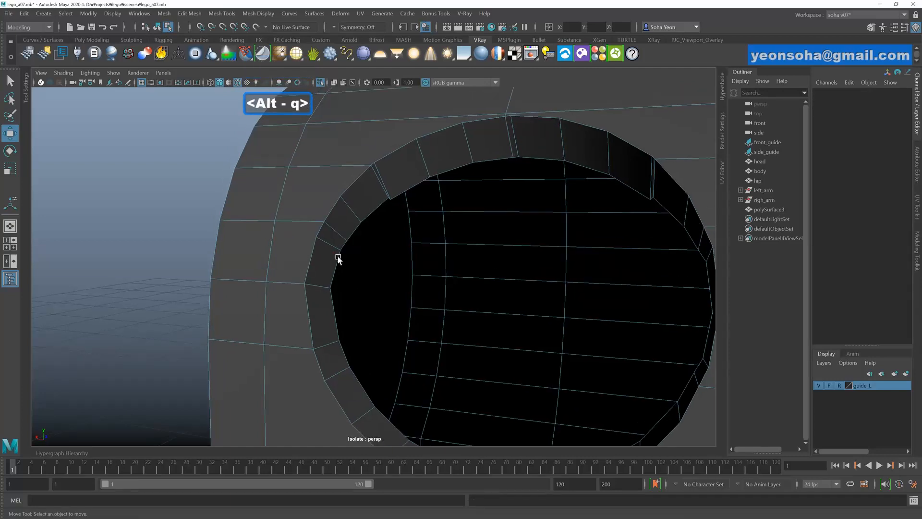
# - Cut an edge line over the rounded top through the upper hole's top center vertex and delete the redundant line beside it
pyautogui.keyDown('alt'); pyautogui.moveTo(381, 195); pyautogui.dragTo(477, 225); pyautogui.keyUp('alt')
pyautogui.keyDown('alt'); pyautogui.moveTo(477, 225); pyautogui.dragTo(455, 200, button='right'); pyautogui.keyUp('alt')
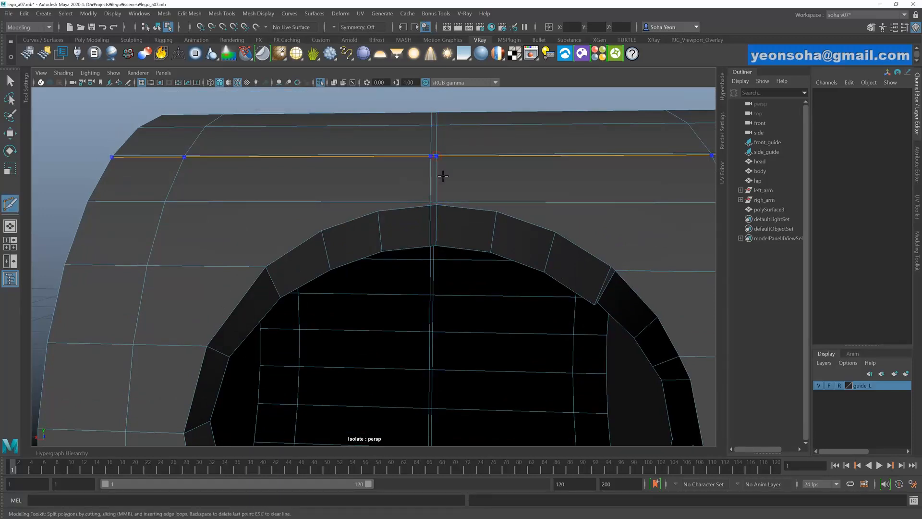
pyautogui.hotkey('ctrl', 'w')
pyautogui.keyDown('alt'); pyautogui.moveTo(432, 206); pyautogui.dragTo(492, 206); pyautogui.keyUp('alt')
pyautogui.hotkey('alt', 's')
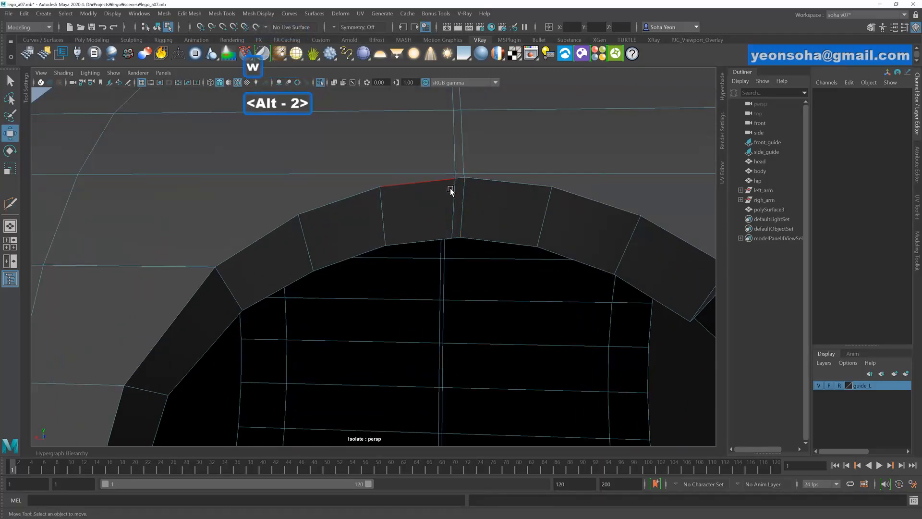
pyautogui.click(454, 191)
pyautogui.hotkey('alt', 'q')
# - Cut an edge from the upper hole's lowest vertex to the lower hole's highest vertex and delete the old off-center edge between them
pyautogui.keyDown('alt'); pyautogui.moveTo(519, 221); pyautogui.dragTo(393, 273, button='right'); pyautogui.keyUp('alt')
pyautogui.keyDown('alt'); pyautogui.moveTo(413, 275); pyautogui.dragTo(420, 198, button='middle'); pyautogui.keyUp('alt')
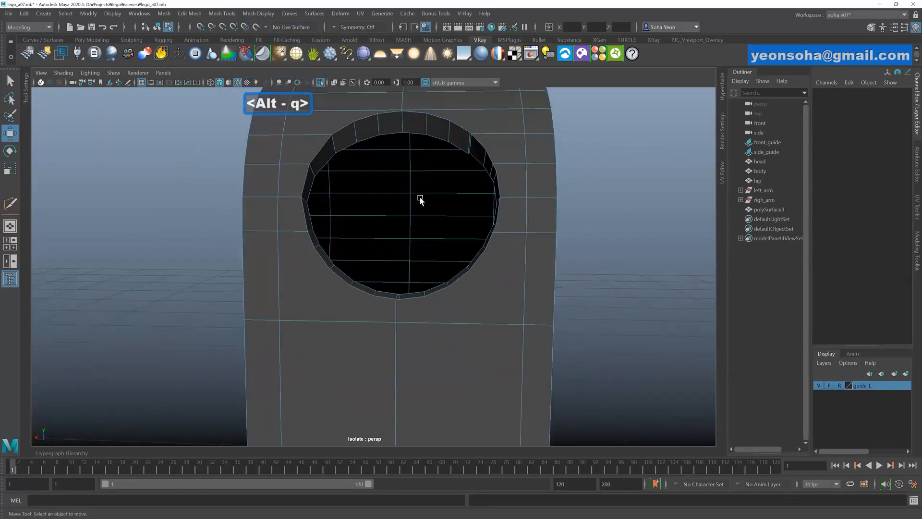
pyautogui.keyDown('alt'); pyautogui.moveTo(420, 198); pyautogui.dragTo(428, 298); pyautogui.keyUp('alt')
pyautogui.keyDown('alt'); pyautogui.moveTo(427, 299); pyautogui.dragTo(420, 217, button='middle'); pyautogui.keyUp('alt')
pyautogui.keyDown('alt'); pyautogui.moveTo(419, 216); pyautogui.dragTo(432, 255, button='right'); pyautogui.keyUp('alt')
pyautogui.keyDown('alt'); pyautogui.moveTo(432, 255); pyautogui.dragTo(441, 236, button='middle'); pyautogui.keyUp('alt')
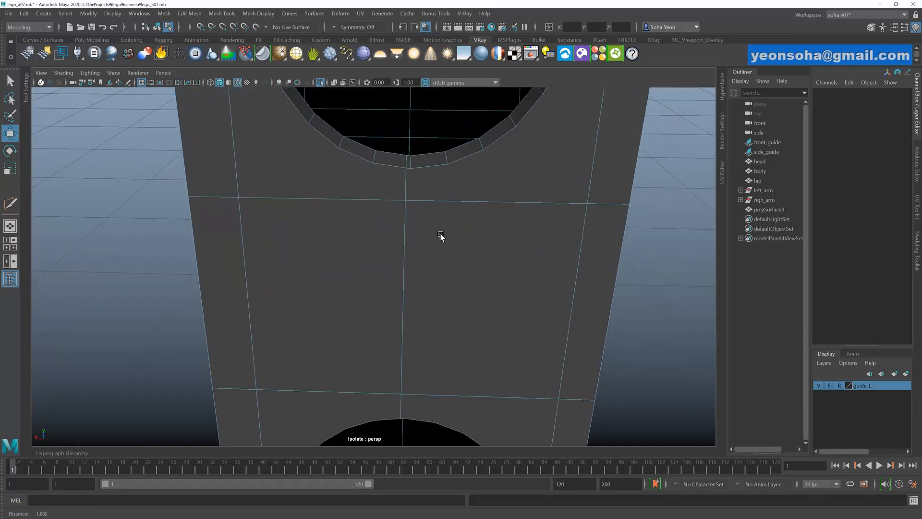
pyautogui.keyDown('alt'); pyautogui.moveTo(441, 237); pyautogui.dragTo(414, 223); pyautogui.keyUp('alt')
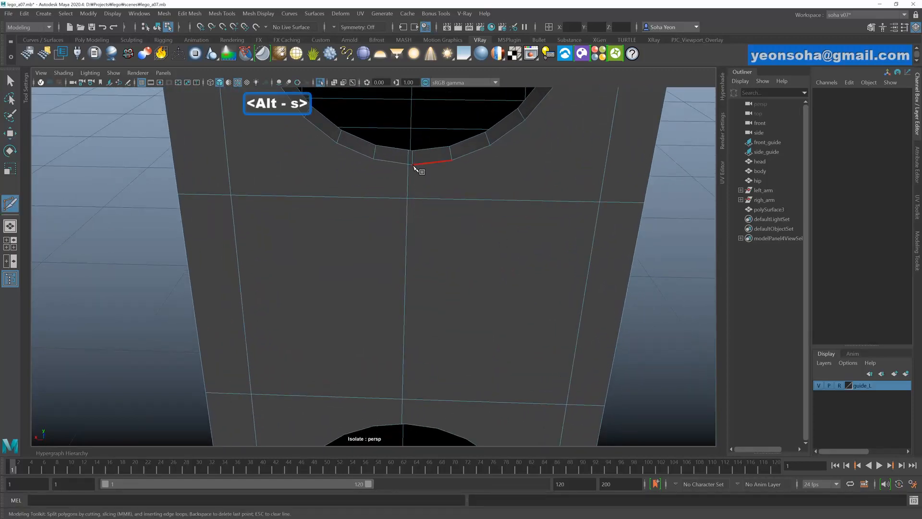
pyautogui.click(412, 164)
pyautogui.keyDown('alt'); pyautogui.moveTo(428, 300); pyautogui.dragTo(430, 219, button='middle'); pyautogui.keyUp('alt')
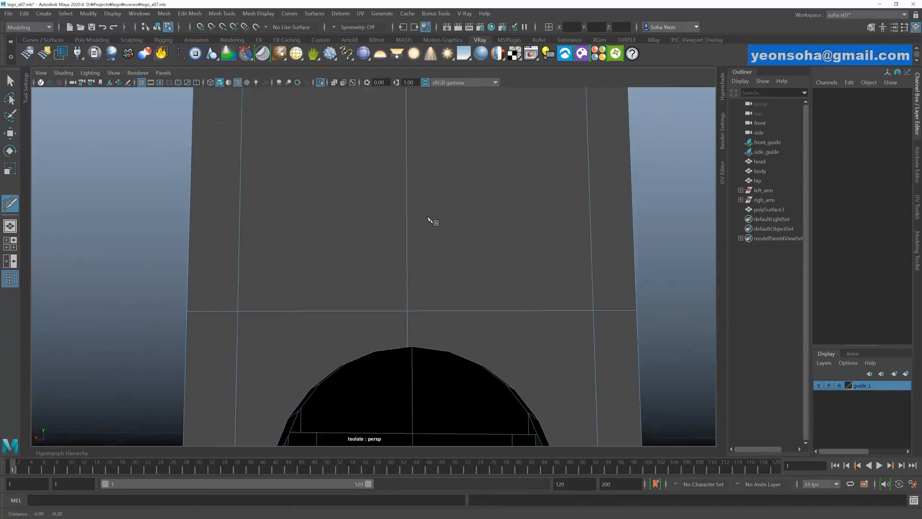
pyautogui.keyDown('alt'); pyautogui.moveTo(430, 218); pyautogui.dragTo(427, 270); pyautogui.keyUp('alt')
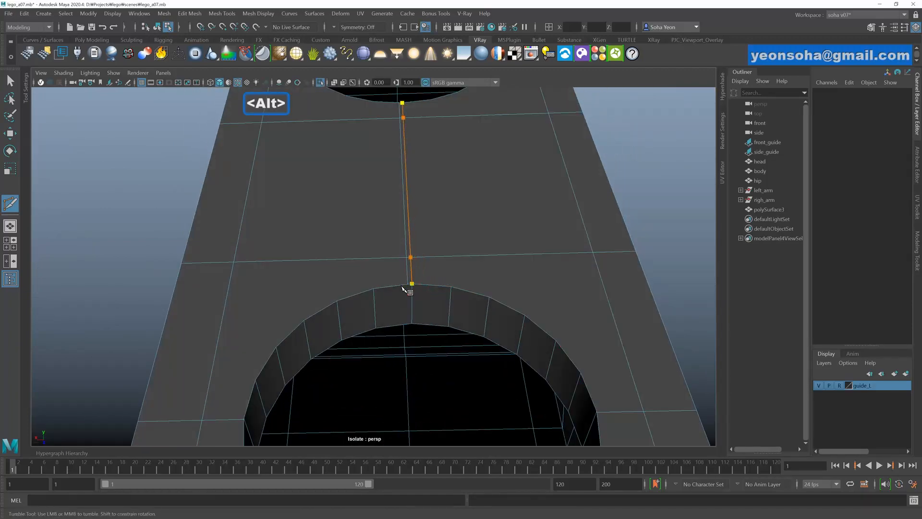
pyautogui.press('w')
pyautogui.click(402, 218)
pyautogui.hotkey('alt', 'q')
pyautogui.keyDown('alt'); pyautogui.moveTo(421, 222); pyautogui.dragTo(410, 240, button='right'); pyautogui.keyUp('alt')
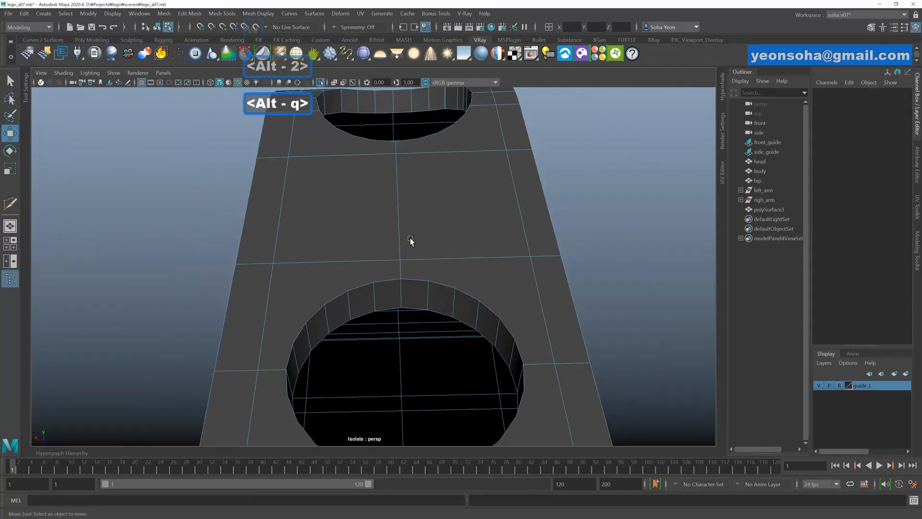
# - Cut an edge from the lower hole's lowest vertex to the center vertex on the leg's bottom back edge
pyautogui.keyDown('alt'); pyautogui.moveTo(409, 240); pyautogui.dragTo(409, 275); pyautogui.keyUp('alt')
pyautogui.keyDown('alt'); pyautogui.moveTo(409, 274); pyautogui.dragTo(329, 259, button='right'); pyautogui.keyUp('alt')
pyautogui.keyDown('alt'); pyautogui.moveTo(329, 259); pyautogui.dragTo(378, 282); pyautogui.keyUp('alt')
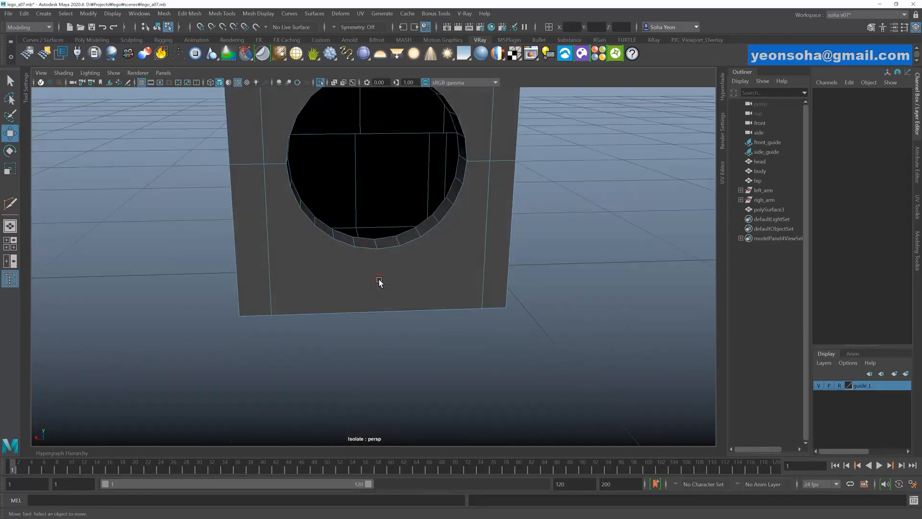
pyautogui.click(378, 248)
pyautogui.keyDown('alt'); pyautogui.moveTo(378, 249); pyautogui.dragTo(379, 294); pyautogui.keyUp('alt')
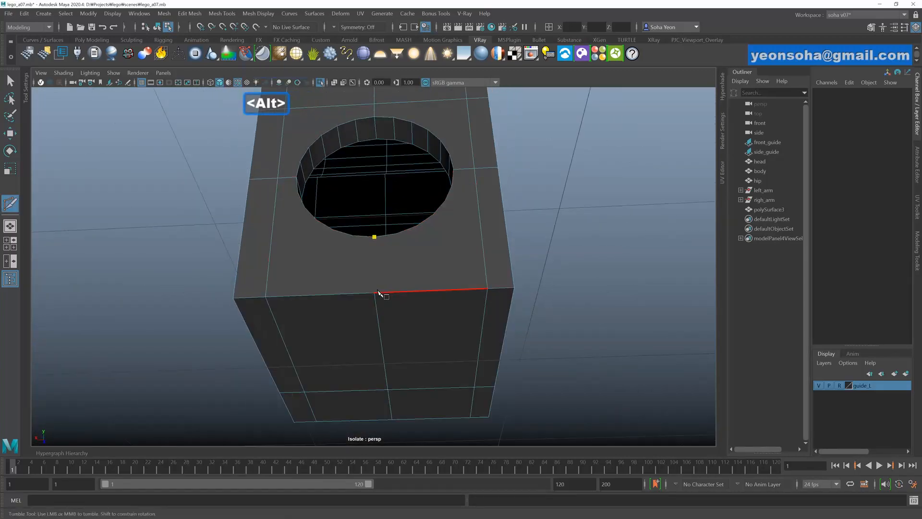
pyautogui.click(374, 293)
pyautogui.press('w')
# - Slide the wall edge at the upper-left of the upper hole along the rim to even out the wall segments
pyautogui.keyDown('alt'); pyautogui.moveTo(463, 267); pyautogui.dragTo(376, 230, button='right'); pyautogui.keyUp('alt')
pyautogui.keyDown('alt'); pyautogui.moveTo(377, 230); pyautogui.dragTo(382, 283); pyautogui.keyUp('alt')
pyautogui.keyDown('alt'); pyautogui.moveTo(381, 226); pyautogui.dragTo(384, 337, button='middle'); pyautogui.keyUp('alt')
pyautogui.keyDown('alt'); pyautogui.moveTo(384, 271); pyautogui.dragTo(381, 265); pyautogui.keyUp('alt')
pyautogui.keyDown('alt'); pyautogui.moveTo(372, 211); pyautogui.dragTo(384, 292, button='middle'); pyautogui.keyUp('alt')
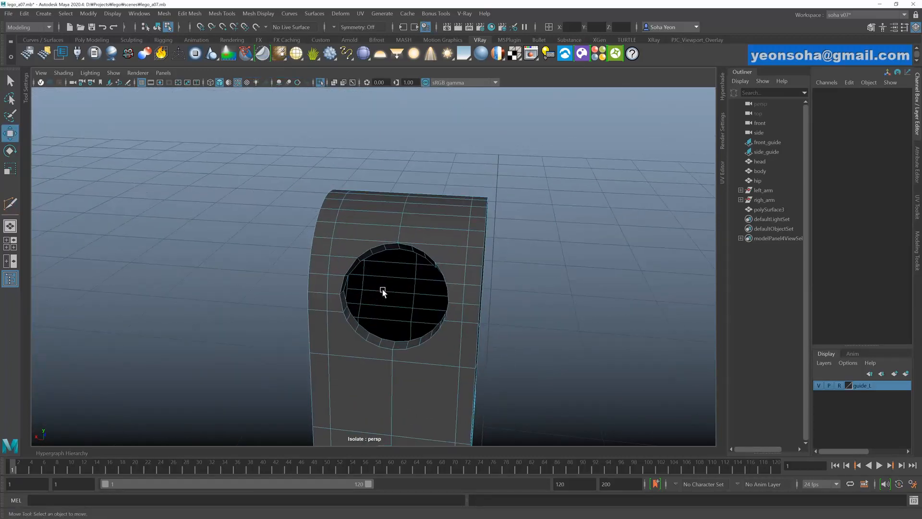
pyautogui.keyDown('alt'); pyautogui.moveTo(383, 292); pyautogui.dragTo(532, 321, button='right'); pyautogui.keyUp('alt')
pyautogui.keyDown('alt'); pyautogui.moveTo(415, 257); pyautogui.dragTo(397, 249); pyautogui.keyUp('alt')
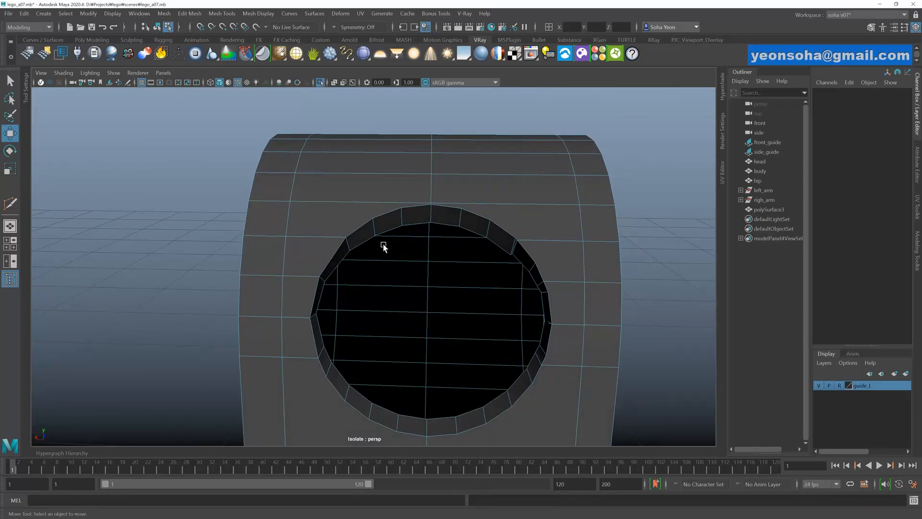
pyautogui.keyDown('alt'); pyautogui.moveTo(355, 226); pyautogui.dragTo(355, 226, button='middle'); pyautogui.keyUp('alt')
pyautogui.keyDown('alt'); pyautogui.moveTo(354, 226); pyautogui.dragTo(368, 255); pyautogui.keyUp('alt')
pyautogui.hotkey('alt', 'w')
pyautogui.click(324, 242)
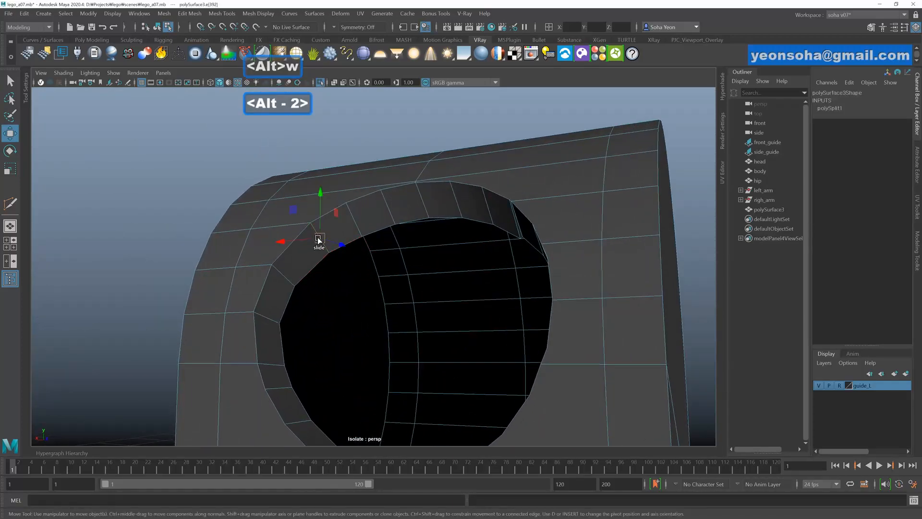
pyautogui.moveTo(366, 237)
pyautogui.keyDown('alt'); pyautogui.mouseDown()
pyautogui.moveTo(385, 255)
pyautogui.moveTo(383, 237)
pyautogui.mouseUp(); pyautogui.keyUp('alt')
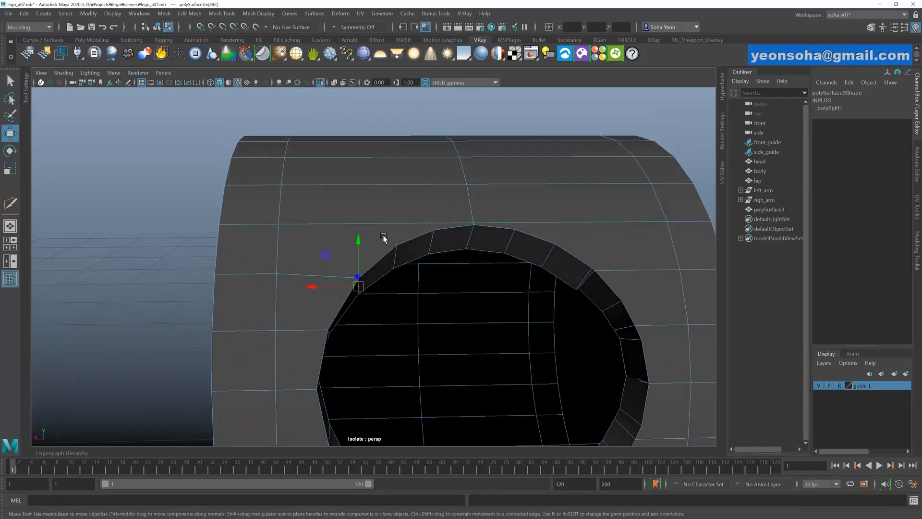
# - Insert three edge loops over the left half of the leg's rounded top and shift them to more even spacing
pyautogui.keyDown('ctrl'); pyautogui.click(348, 225); pyautogui.keyUp('ctrl')
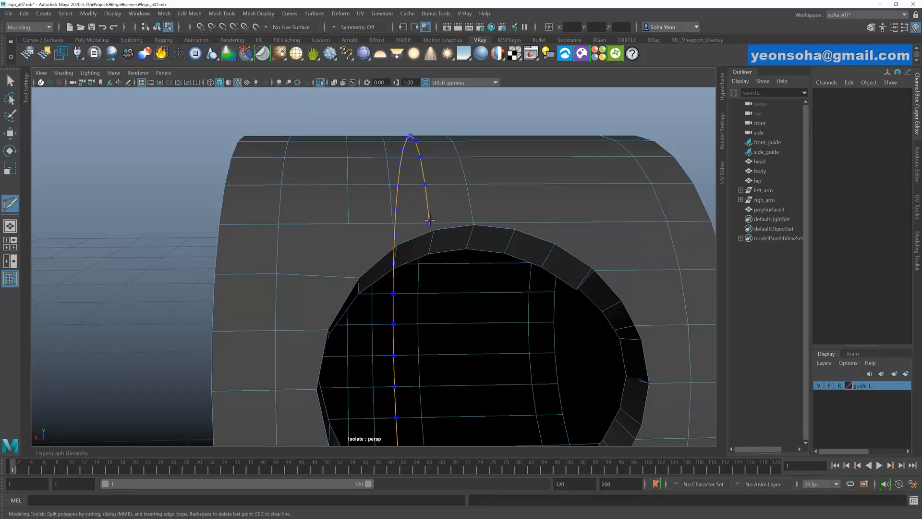
pyautogui.hotkey('alt', '2')
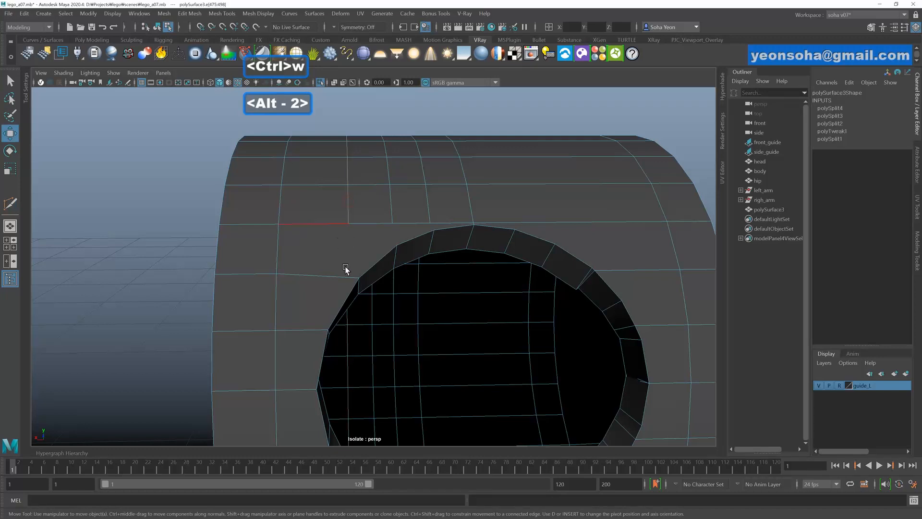
pyautogui.keyDown('alt'); pyautogui.moveTo(346, 268); pyautogui.dragTo(208, 326, button='right'); pyautogui.keyUp('alt')
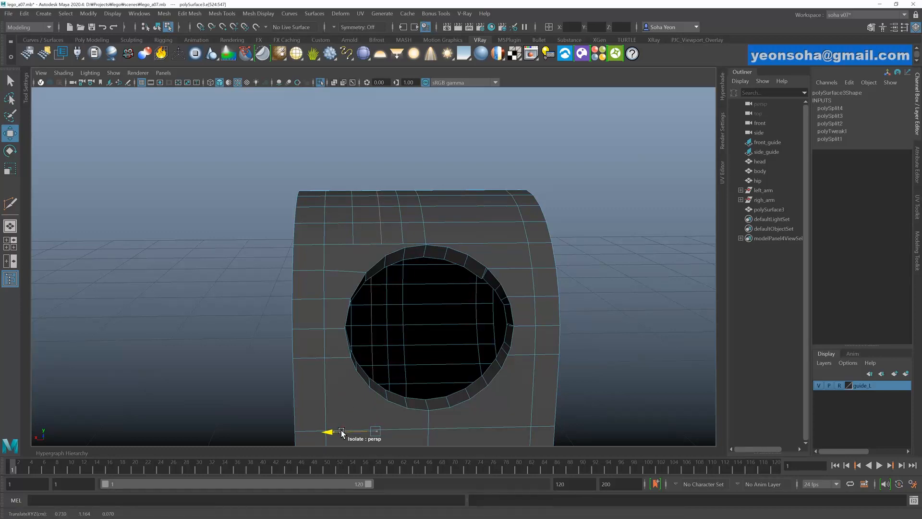
pyautogui.keyDown('alt'); pyautogui.moveTo(351, 399); pyautogui.dragTo(354, 375); pyautogui.keyUp('alt')
pyautogui.keyDown('alt'); pyautogui.moveTo(366, 308); pyautogui.dragTo(364, 344, button='middle'); pyautogui.keyUp('alt')
pyautogui.keyDown('alt'); pyautogui.moveTo(348, 336); pyautogui.dragTo(425, 314, button='right'); pyautogui.keyUp('alt')
# - Cut edges joining the open ends of the three new loops to the upper hole's upper-left rim vertices
pyautogui.hotkey('alt', 's')
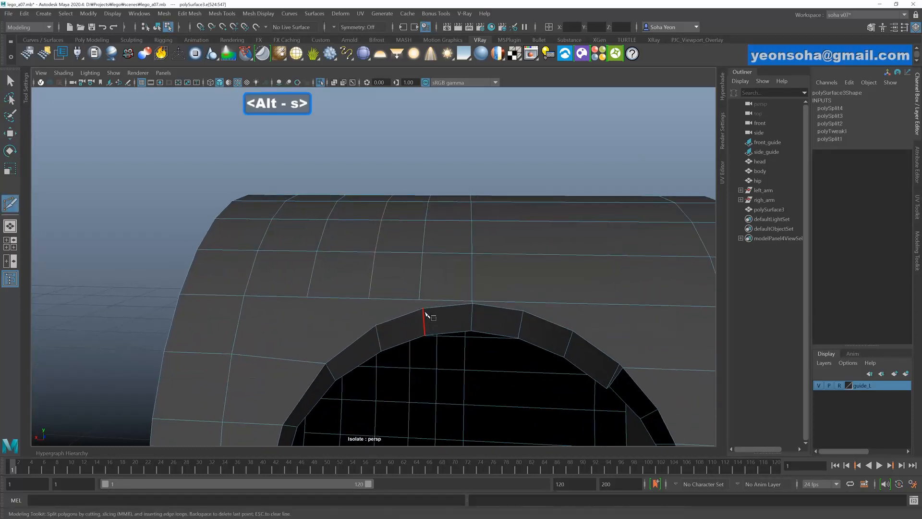
pyautogui.rightClick(368, 307)
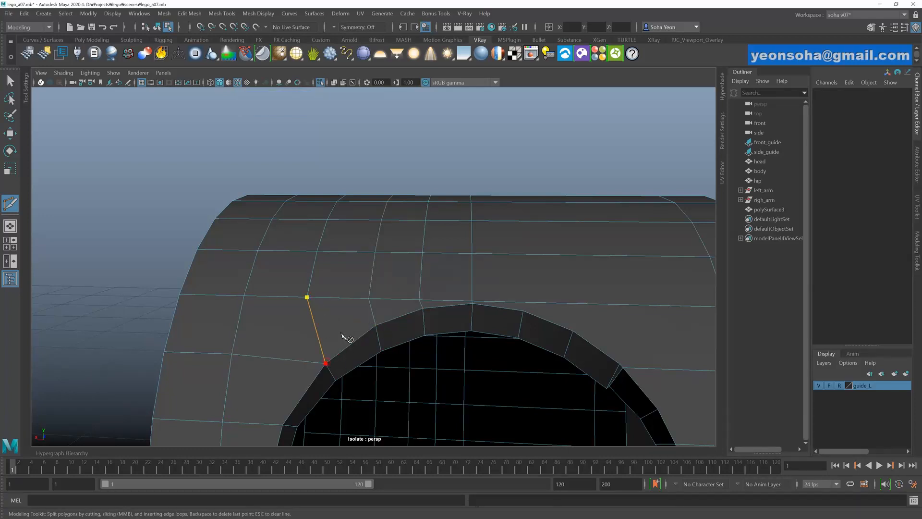
pyautogui.keyDown('alt'); pyautogui.moveTo(372, 354); pyautogui.dragTo(340, 288); pyautogui.keyUp('alt')
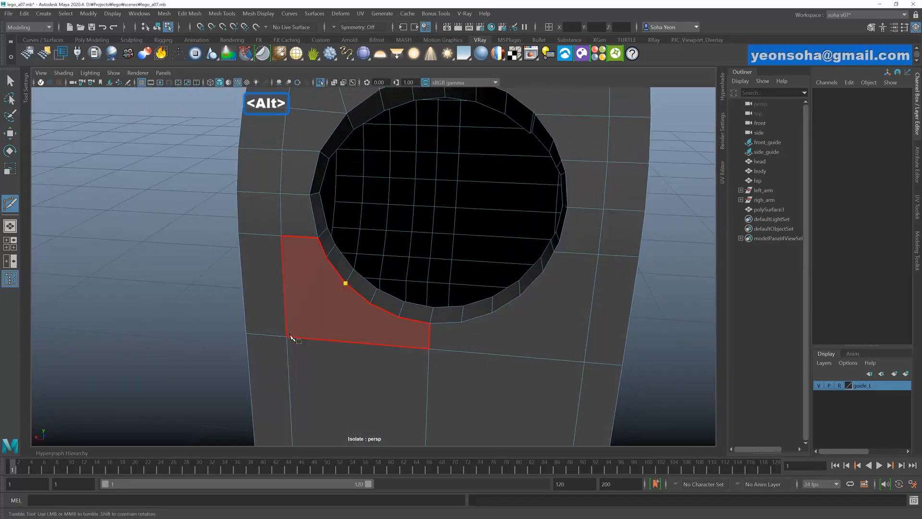
pyautogui.click(346, 283)
pyautogui.scroll(-5, 389, 343)
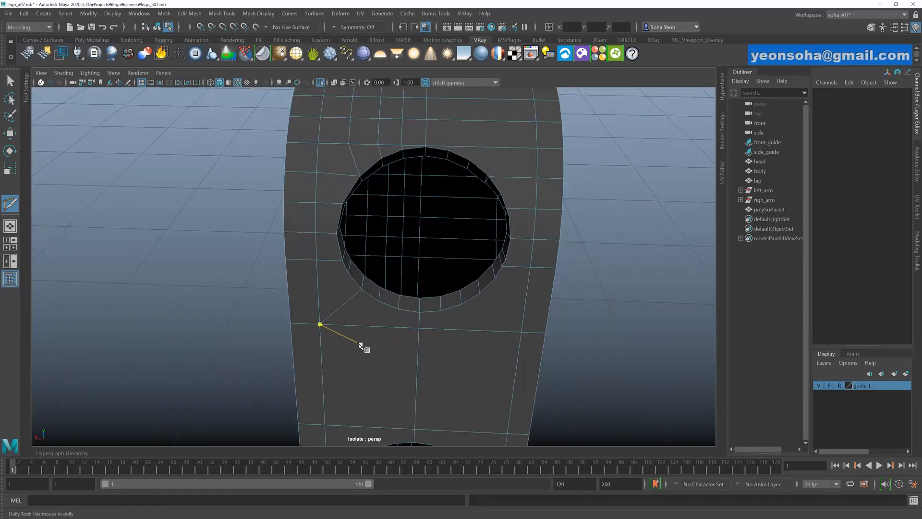
pyautogui.keyDown('alt'); pyautogui.moveTo(361, 345); pyautogui.dragTo(356, 329); pyautogui.keyUp('alt')
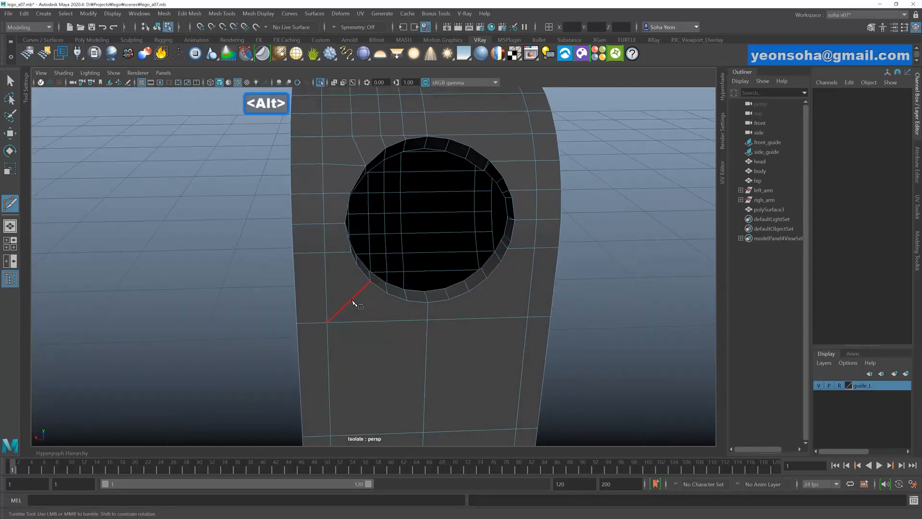
pyautogui.keyDown('alt'); pyautogui.moveTo(363, 297); pyautogui.dragTo(358, 294); pyautogui.keyUp('alt')
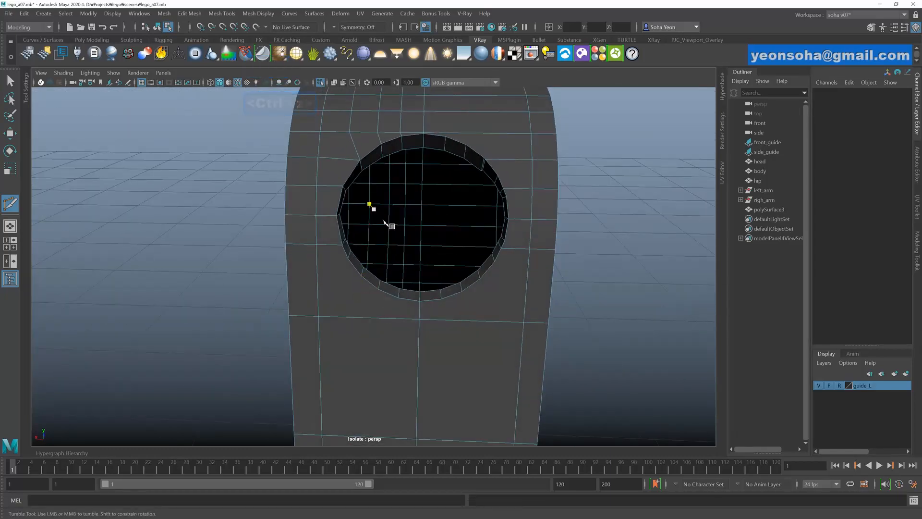
pyautogui.scroll(-3, 384, 222)
pyautogui.moveTo(357, 339)
pyautogui.keyDown('alt'); pyautogui.mouseDown()
pyautogui.moveTo(354, 314)
pyautogui.moveTo(361, 348)
pyautogui.mouseUp(); pyautogui.keyUp('alt')
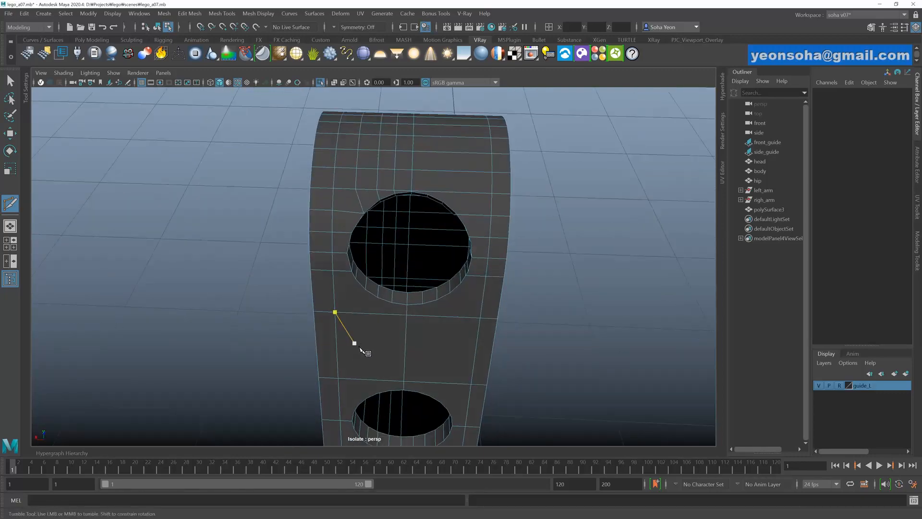
# - Insert three vertical edges across the left half of the back face between the two holes
pyautogui.keyDown('alt'); pyautogui.moveTo(361, 349); pyautogui.dragTo(363, 308, button='middle'); pyautogui.keyUp('alt')
pyautogui.keyDown('alt'); pyautogui.moveTo(394, 173); pyautogui.dragTo(373, 295); pyautogui.keyUp('alt')
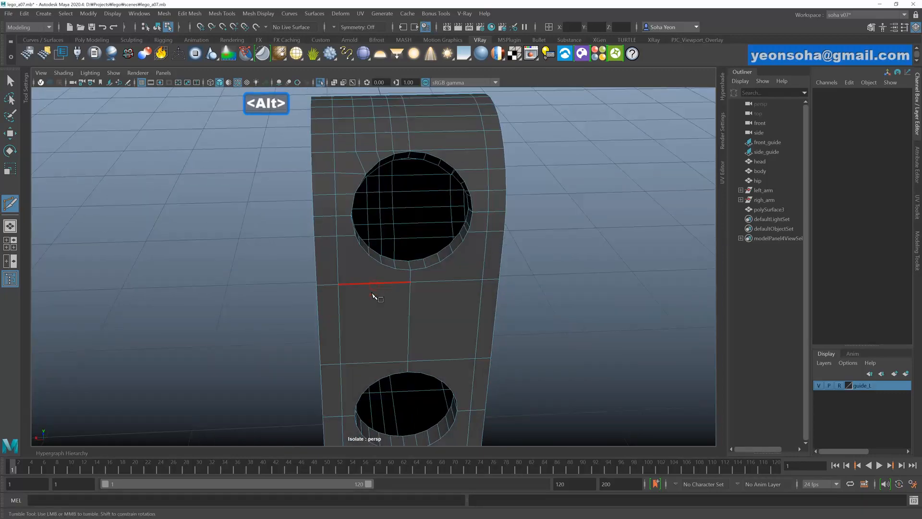
pyautogui.keyDown('alt'); pyautogui.moveTo(360, 301); pyautogui.dragTo(386, 304, button='right'); pyautogui.keyUp('alt')
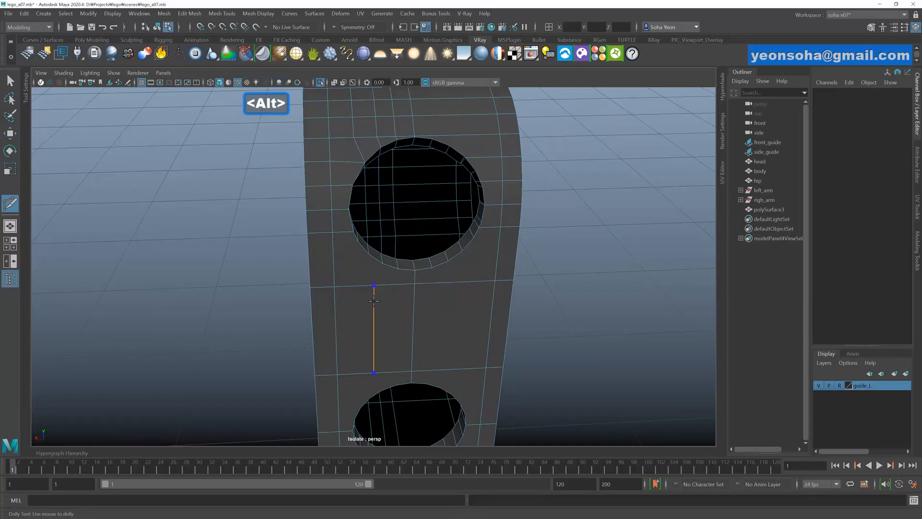
pyautogui.moveTo(355, 306); pyautogui.dragTo(361, 314)
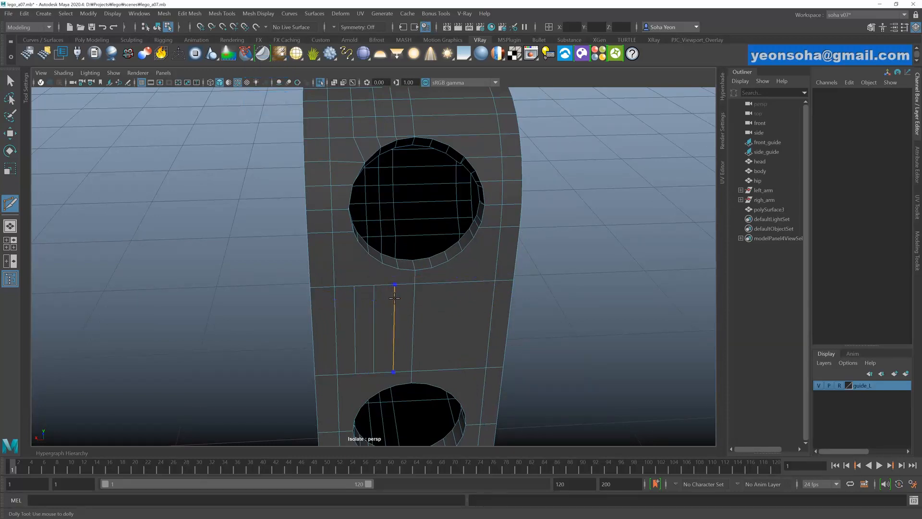
# - Cut edges joining the upper hole's lower-left rim vertices to the tops of the three new vertical edges and the outer vertical edge
pyautogui.scroll(6, 384, 301)
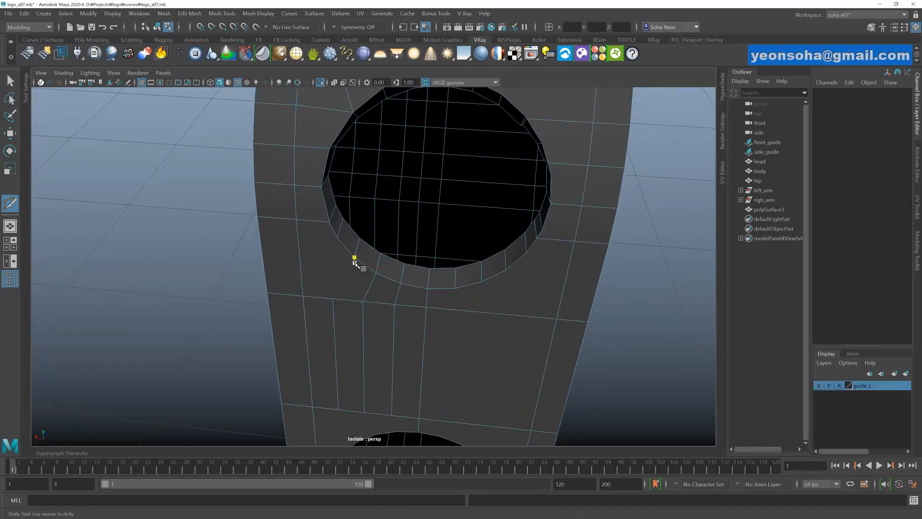
pyautogui.scroll(3, 355, 265)
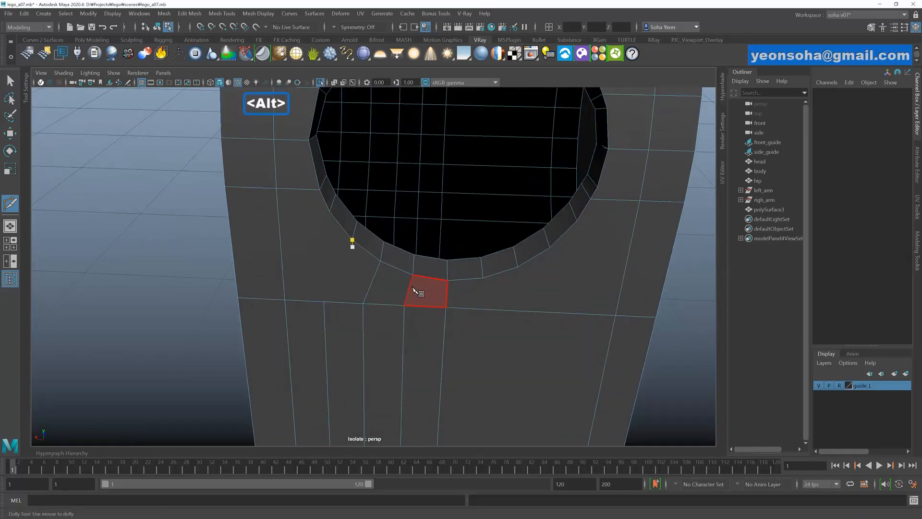
pyautogui.press('BackSpace')
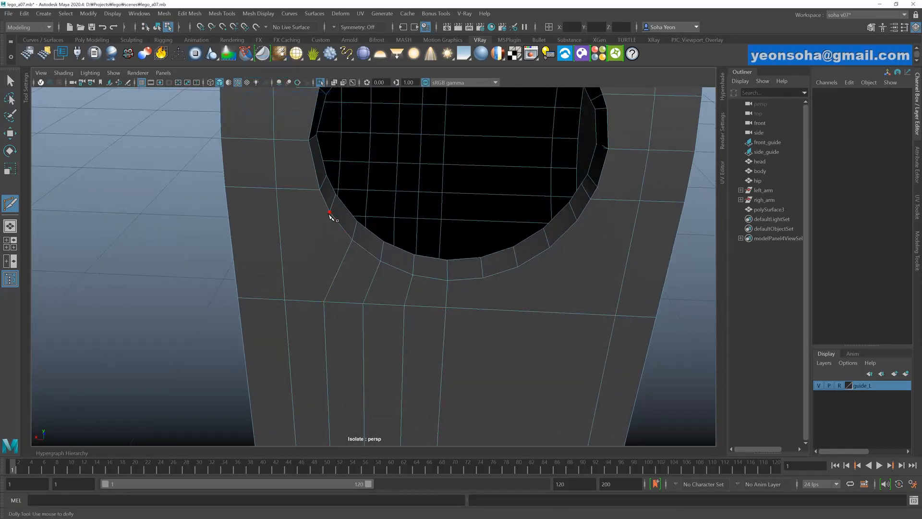
pyautogui.click(329, 212)
pyautogui.scroll(-3, 334, 281)
pyautogui.keyDown('alt'); pyautogui.moveTo(344, 263); pyautogui.dragTo(385, 271); pyautogui.keyUp('alt')
pyautogui.scroll(-3, 370, 282)
pyautogui.keyDown('alt'); pyautogui.moveTo(368, 360); pyautogui.dragTo(360, 277, button='middle'); pyautogui.keyUp('alt')
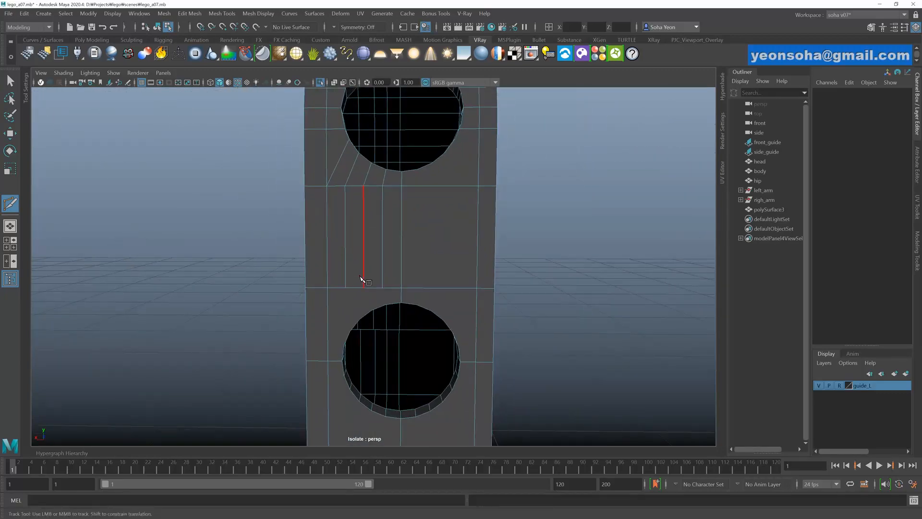
# - Connect the lower hole's upper-left rim to the vertical edges above and to a new horizontal edge loop beside the hole
pyautogui.keyDown('alt'); pyautogui.moveTo(361, 279); pyautogui.dragTo(362, 263); pyautogui.keyUp('alt')
pyautogui.keyDown('alt'); pyautogui.moveTo(362, 263); pyautogui.dragTo(383, 274, button='right'); pyautogui.keyUp('alt')
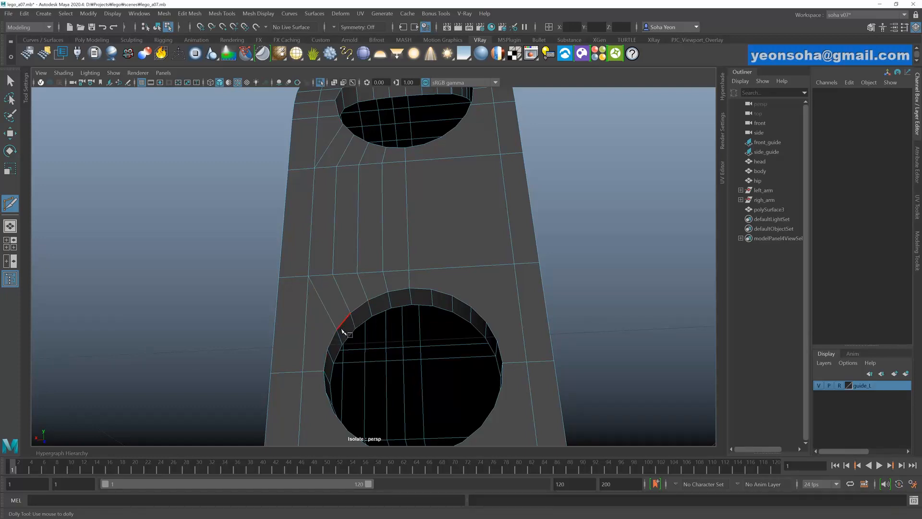
pyautogui.keyDown('alt'); pyautogui.moveTo(342, 331); pyautogui.dragTo(315, 356); pyautogui.keyUp('alt')
pyautogui.keyDown('ctrl'); pyautogui.click(328, 351); pyautogui.keyUp('ctrl')
pyautogui.keyDown('alt'); pyautogui.moveTo(314, 356); pyautogui.dragTo(331, 376, button='right'); pyautogui.keyUp('alt')
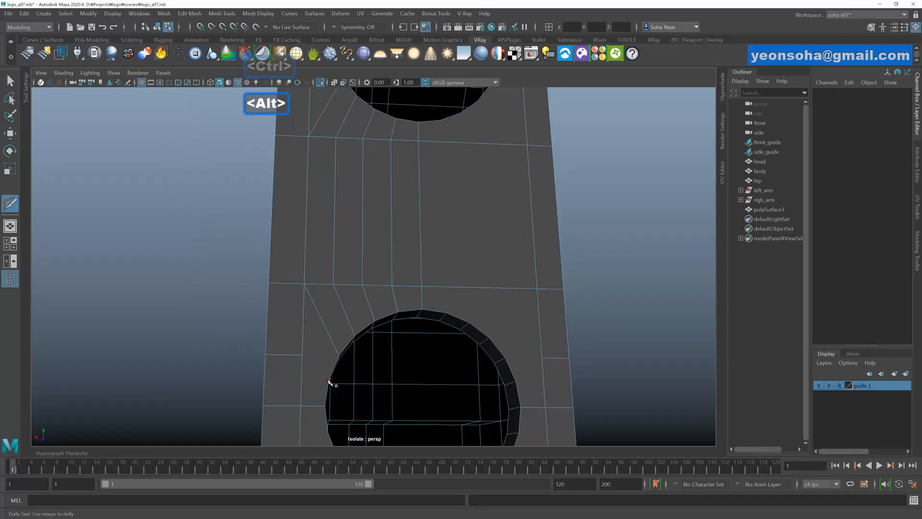
pyautogui.click(328, 380)
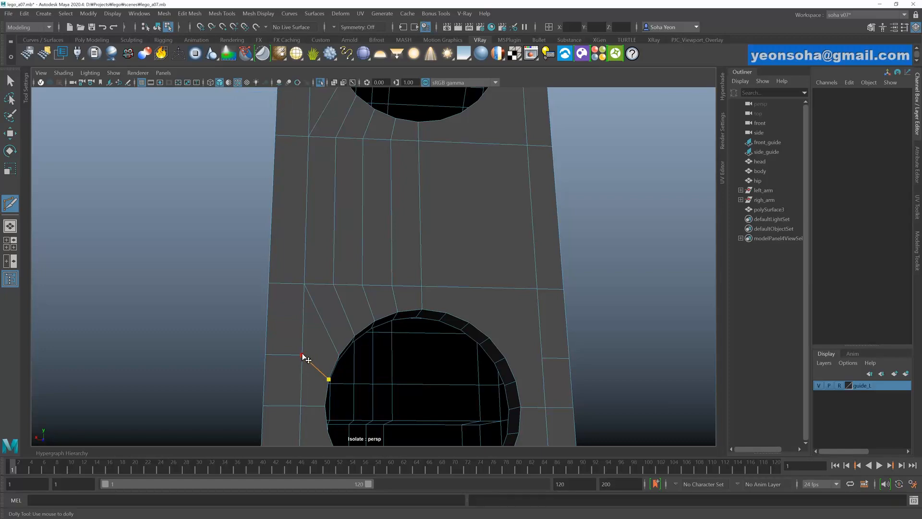
# - Cut edges joining the lower hole's lower-left rim vertices to the vertical edge ends along the bottom of the back face
pyautogui.keyDown('alt'); pyautogui.moveTo(390, 344); pyautogui.dragTo(350, 362, button='right'); pyautogui.keyUp('alt')
pyautogui.keyDown('alt'); pyautogui.moveTo(350, 362); pyautogui.dragTo(379, 358); pyautogui.keyUp('alt')
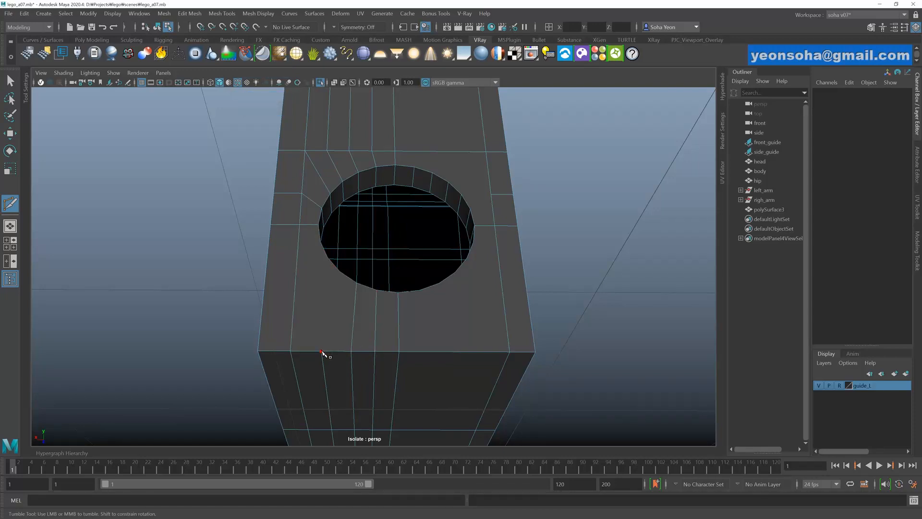
pyautogui.keyDown('alt'); pyautogui.moveTo(336, 288); pyautogui.dragTo(330, 316); pyautogui.keyUp('alt')
pyautogui.press('w')
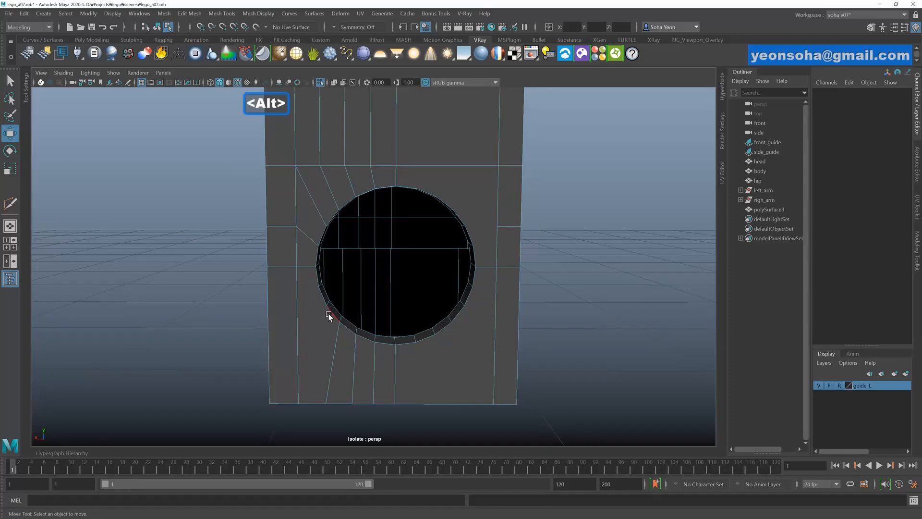
pyautogui.hotkey('alt', 's')
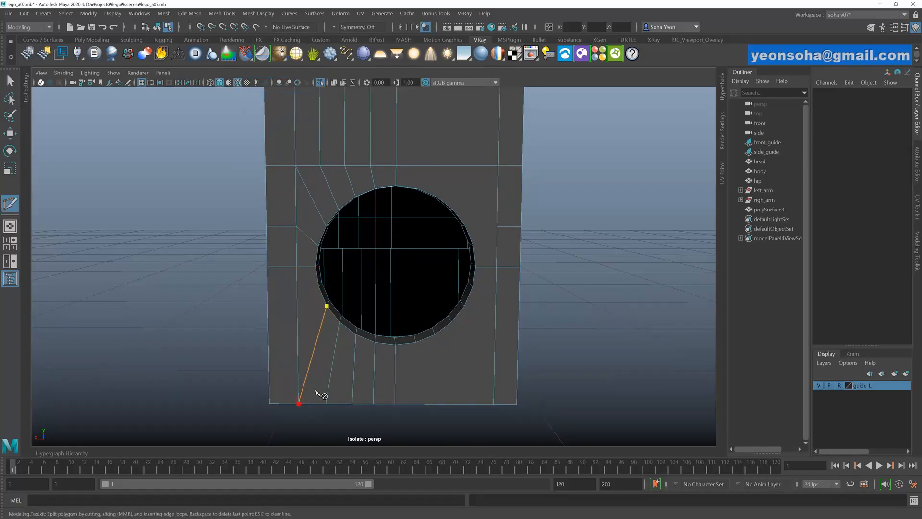
pyautogui.press('w')
# - Insert a horizontal edge loop below the lower hole's middle and connect its left end to the nearest lower-left rim vertex
pyautogui.keyDown('alt'); pyautogui.moveTo(316, 391); pyautogui.dragTo(340, 348); pyautogui.keyUp('alt')
pyautogui.hotkey('alt', 's')
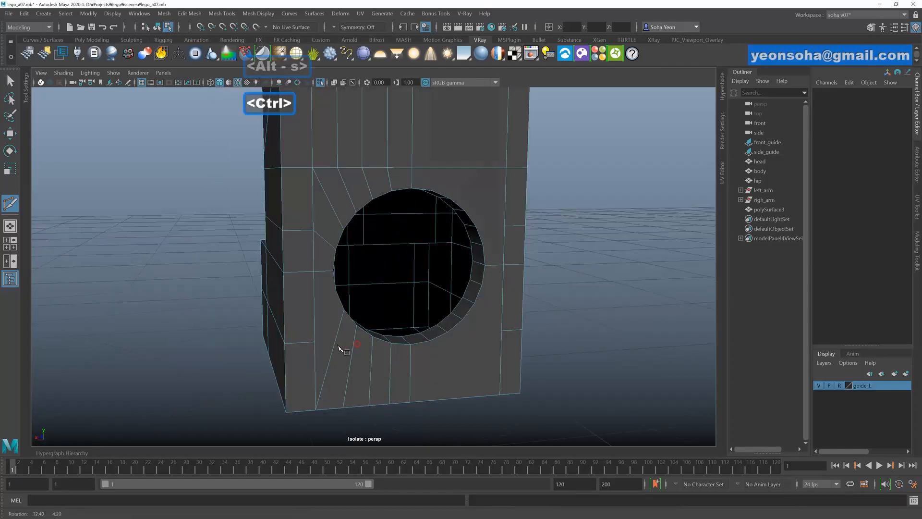
pyautogui.scroll(2, 343, 341)
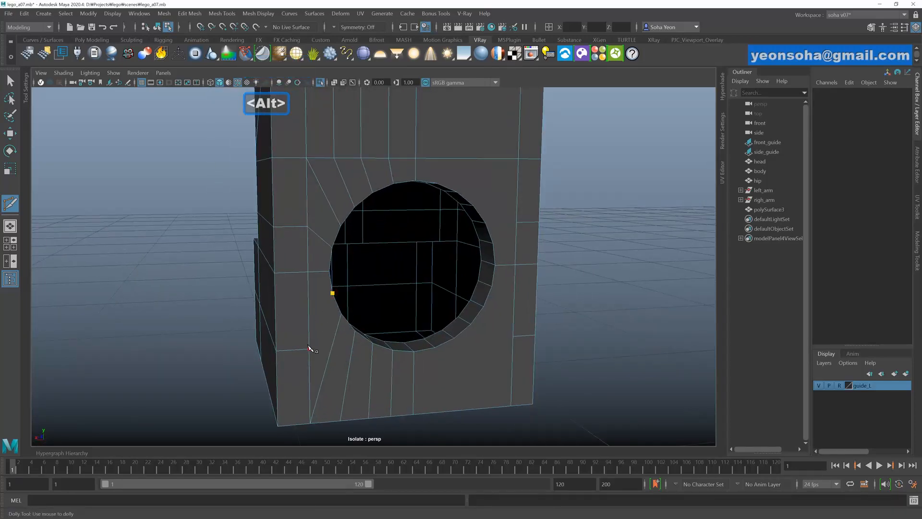
# - Raise the horizontal edge on the leg's front just below the rounded top to even out the edge spacing
pyautogui.keyDown('alt'); pyautogui.moveTo(388, 343); pyautogui.dragTo(397, 249); pyautogui.keyUp('alt')
pyautogui.click(387, 272)
pyautogui.press('F10')
pyautogui.click(334, 257)
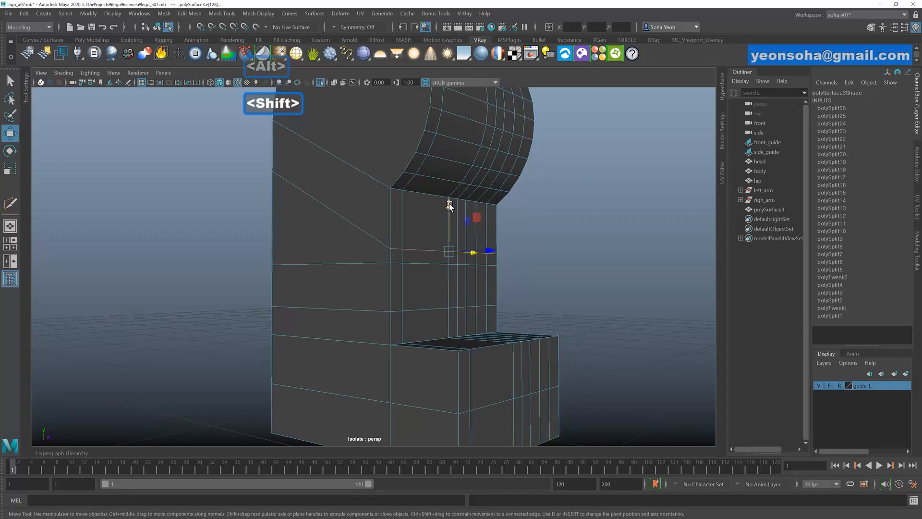
pyautogui.keyDown('shift'); pyautogui.moveTo(449, 203); pyautogui.dragTo(317, 267); pyautogui.keyUp('shift')
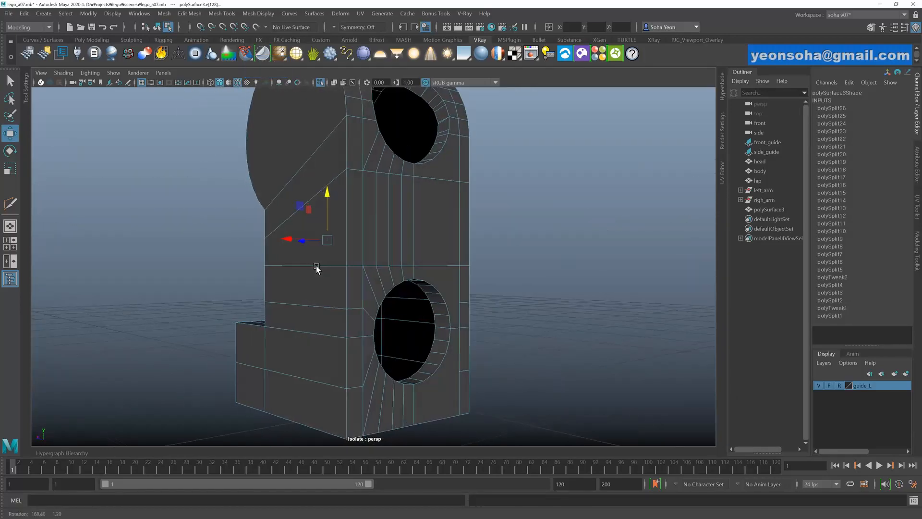
# - Mirror the finished half of the leg across its object X axis with geometry cutting on, merging border vertices at a 0.001 threshold
pyautogui.keyDown('alt'); pyautogui.moveTo(313, 307); pyautogui.dragTo(356, 323); pyautogui.keyUp('alt')
pyautogui.hotkey('alt', '`')
pyautogui.click(368, 382)
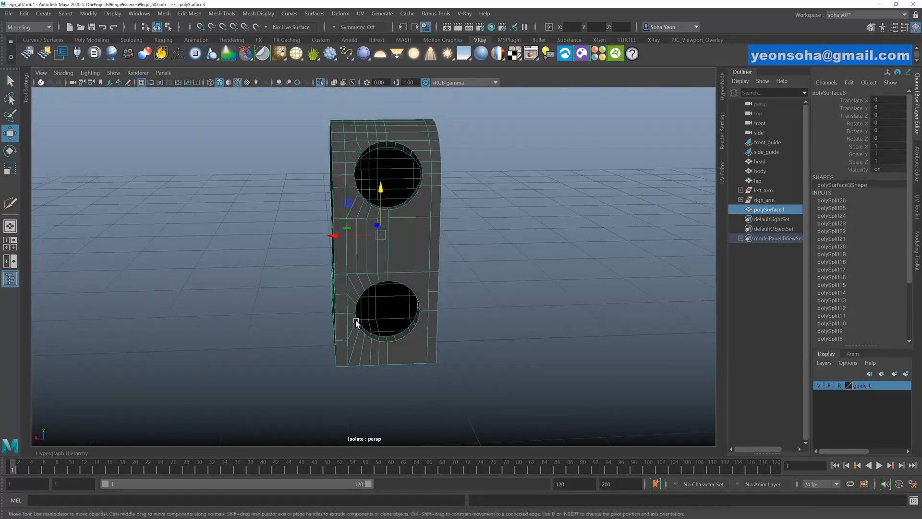
pyautogui.hotkey('ctrl', 'e')
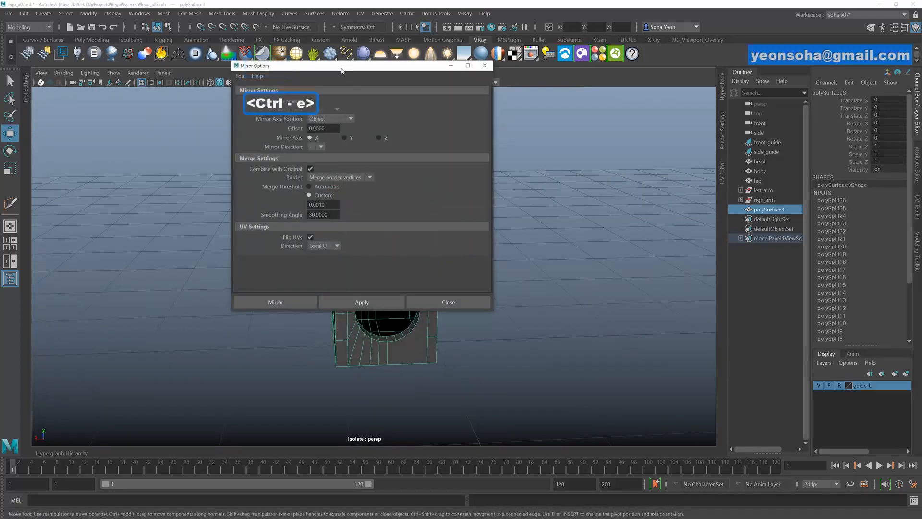
pyautogui.moveTo(341, 70); pyautogui.dragTo(549, 104)
pyautogui.keyDown('alt'); pyautogui.moveTo(336, 228); pyautogui.dragTo(258, 271); pyautogui.keyUp('alt')
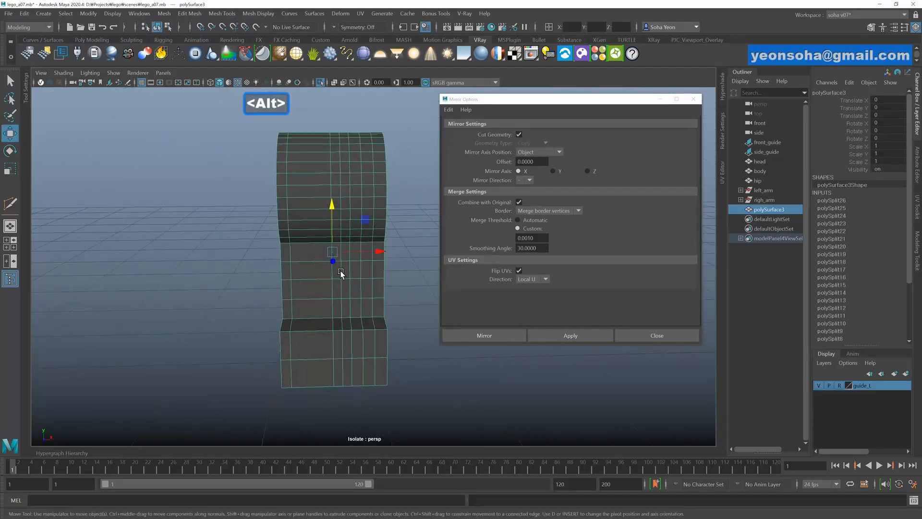
pyautogui.keyDown('alt'); pyautogui.moveTo(340, 274); pyautogui.dragTo(331, 255); pyautogui.keyUp('alt')
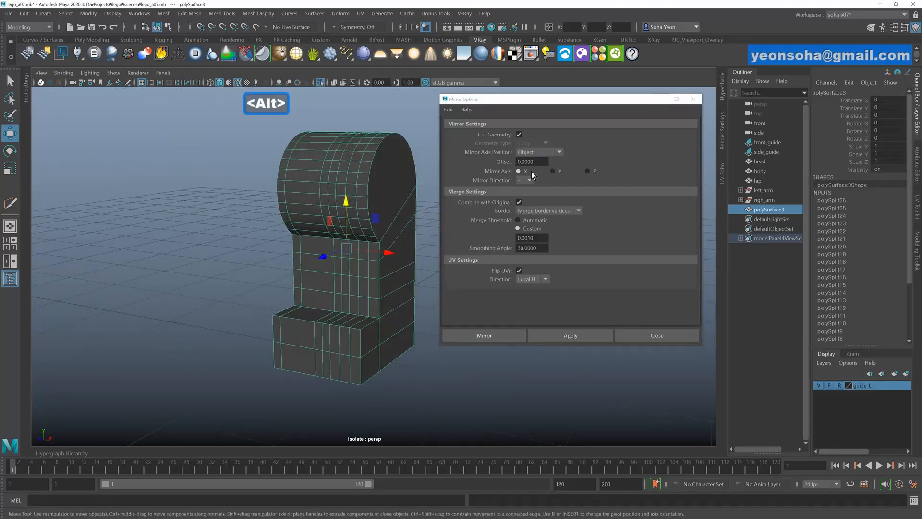
pyautogui.click(580, 335)
pyautogui.keyDown('alt'); pyautogui.moveTo(308, 298); pyautogui.dragTo(370, 300); pyautogui.keyUp('alt')
pyautogui.hotkey('alt', '3')
pyautogui.hotkey('alt', '1')
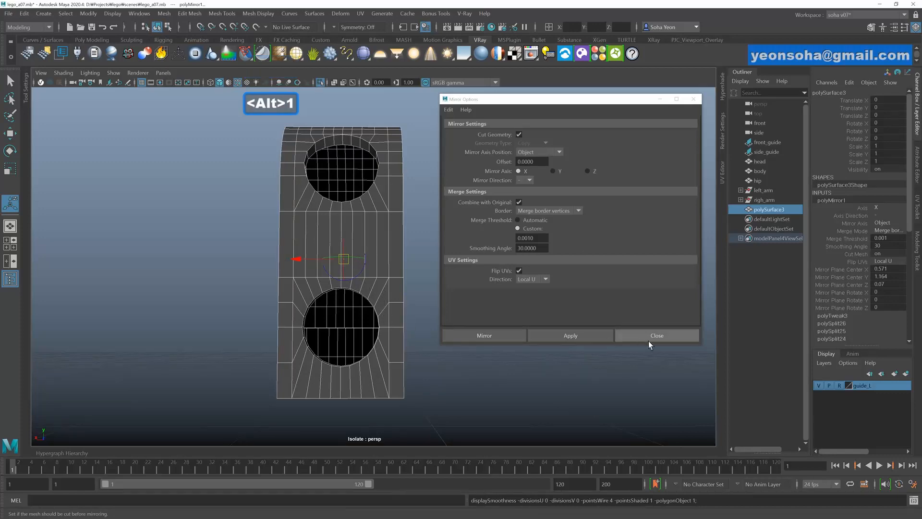
pyautogui.click(669, 336)
# - Merge the overlapping vertices at the left middle of the lower hole's rim with a 0.01 distance threshold
pyautogui.keyDown('alt'); pyautogui.moveTo(348, 333); pyautogui.dragTo(373, 264, button='middle'); pyautogui.keyUp('alt')
pyautogui.keyDown('alt'); pyautogui.moveTo(374, 264); pyautogui.dragTo(323, 290, button='right'); pyautogui.keyUp('alt')
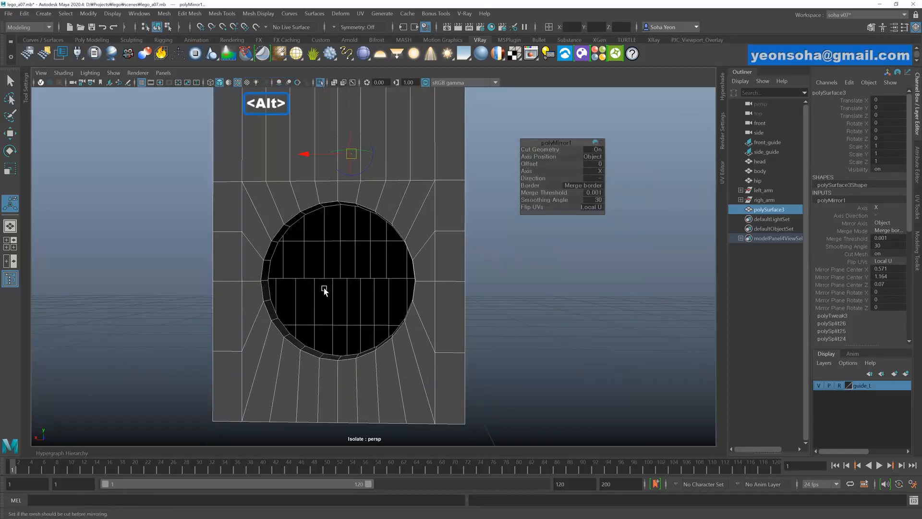
pyautogui.press('w')
pyautogui.keyDown('alt'); pyautogui.moveTo(324, 290); pyautogui.dragTo(262, 297); pyautogui.keyUp('alt')
pyautogui.keyDown('alt'); pyautogui.moveTo(262, 297); pyautogui.dragTo(323, 280, button='middle'); pyautogui.keyUp('alt')
pyautogui.keyDown('alt'); pyautogui.moveTo(323, 280); pyautogui.dragTo(248, 279, button='right'); pyautogui.keyUp('alt')
pyautogui.hotkey('alt', '1')
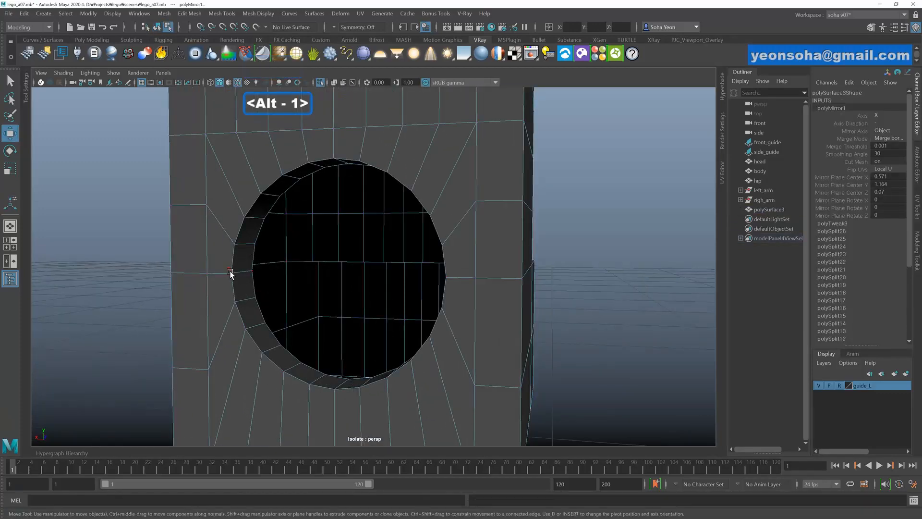
pyautogui.click(230, 271)
pyautogui.hotkey('ctrl', 'q')
# - Merge the overlapping vertices at the right middle of the lower hole's rim and return to object selection
pyautogui.keyDown('alt'); pyautogui.moveTo(346, 291); pyautogui.dragTo(462, 307); pyautogui.keyUp('alt')
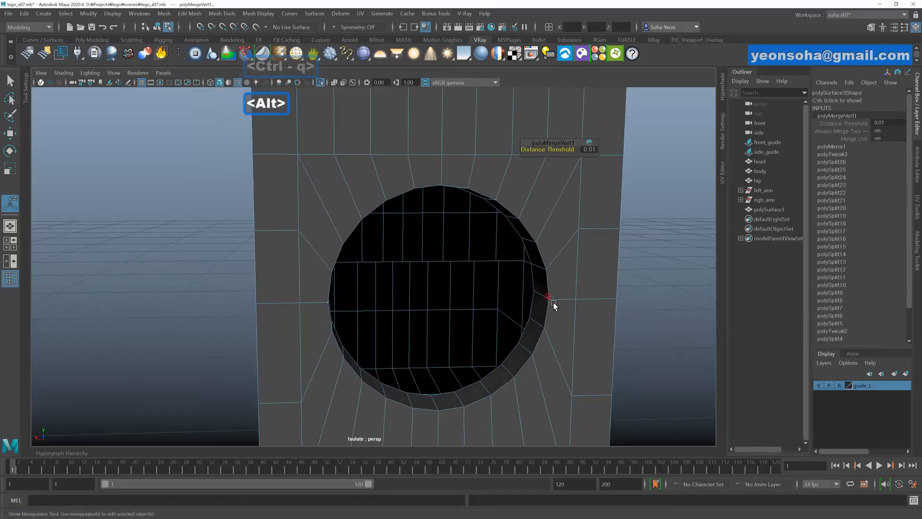
pyautogui.click(554, 302)
pyautogui.hotkey('ctrl', 'q')
pyautogui.keyDown('alt'); pyautogui.moveTo(568, 319); pyautogui.dragTo(437, 313, button='right'); pyautogui.keyUp('alt')
pyautogui.hotkey('alt', '`')
pyautogui.keyDown('alt'); pyautogui.moveTo(437, 313); pyautogui.dragTo(453, 308); pyautogui.keyUp('alt')
pyautogui.keyDown('alt'); pyautogui.moveTo(453, 309); pyautogui.dragTo(450, 271, button='right'); pyautogui.keyUp('alt')
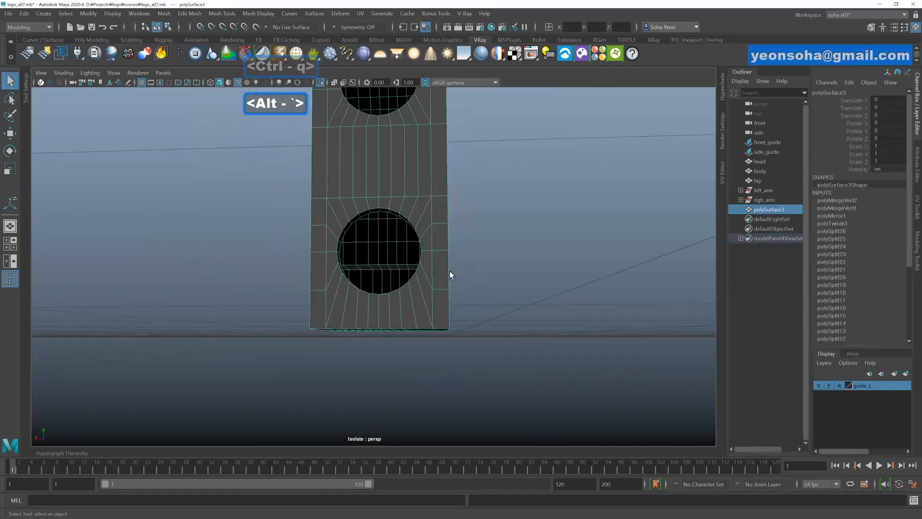
# - Slide the row of edges just above the upper hole upward, away from the hole's rim
pyautogui.keyDown('alt'); pyautogui.moveTo(428, 189); pyautogui.dragTo(430, 267, button='right'); pyautogui.keyUp('alt')
pyautogui.keyDown('alt'); pyautogui.moveTo(430, 268); pyautogui.dragTo(351, 223); pyautogui.keyUp('alt')
pyautogui.click(484, 275)
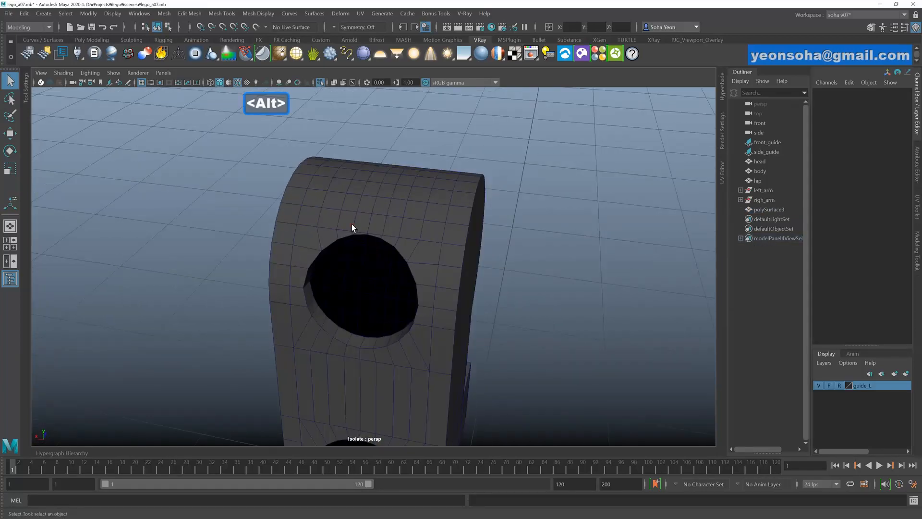
pyautogui.click(351, 224)
pyautogui.keyDown('alt'); pyautogui.moveTo(355, 226); pyautogui.dragTo(368, 242, button='middle'); pyautogui.keyUp('alt')
pyautogui.keyDown('alt'); pyautogui.moveTo(369, 242); pyautogui.dragTo(393, 248, button='right'); pyautogui.keyUp('alt')
pyautogui.hotkey('alt', '2')
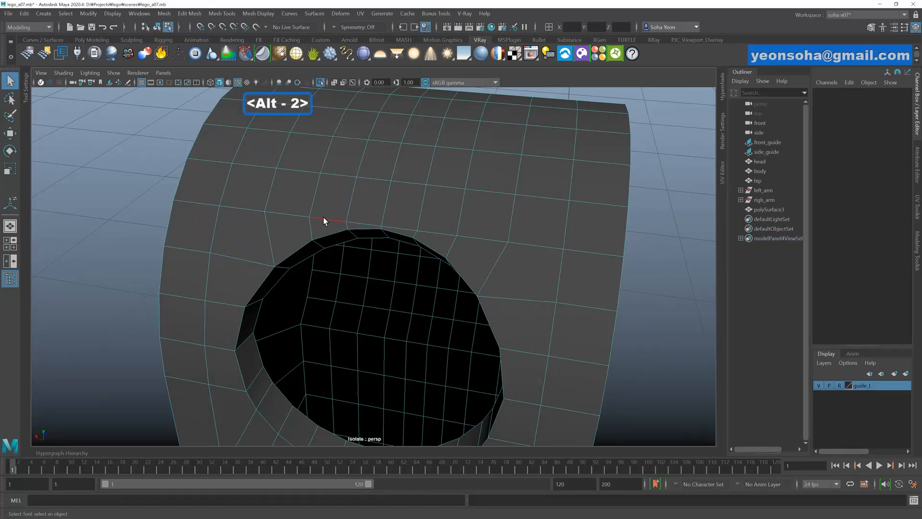
pyautogui.click(324, 219)
pyautogui.hotkey('shift', 'w')
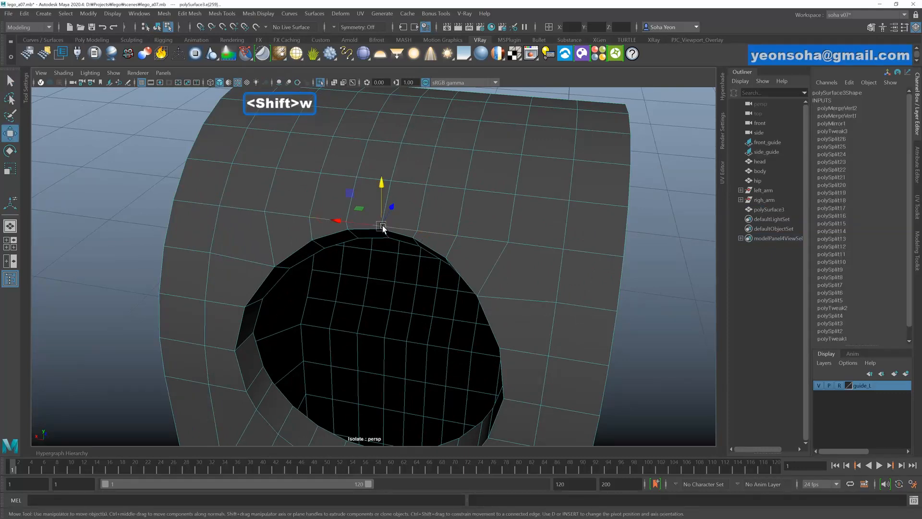
pyautogui.keyDown('shift'); pyautogui.moveTo(383, 228); pyautogui.dragTo(384, 207, button='middle'); pyautogui.keyUp('shift')
pyautogui.click(382, 210)
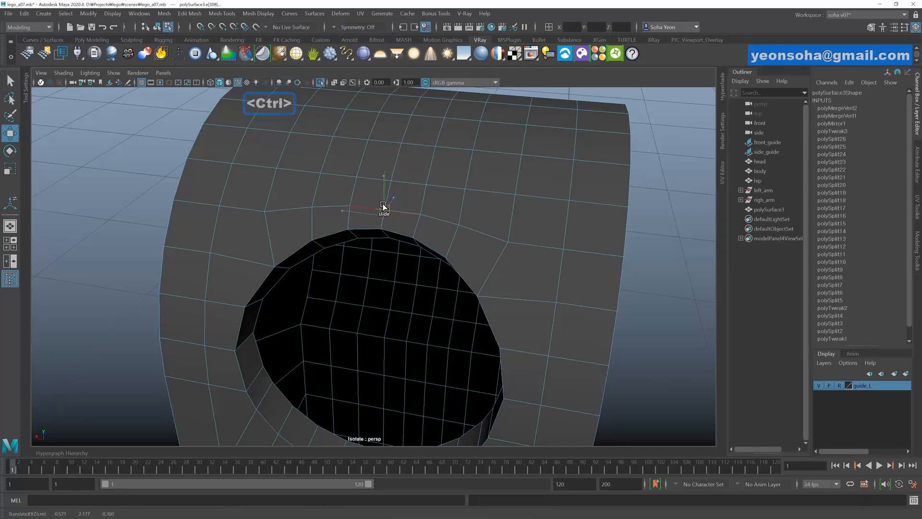
# - Adjust individual vertices above the upper hole so the edge row curves smoothly around the rim
pyautogui.keyDown('alt'); pyautogui.moveTo(397, 222); pyautogui.dragTo(465, 235, button='right'); pyautogui.keyUp('alt')
pyautogui.hotkey('alt', '1')
pyautogui.click(419, 187)
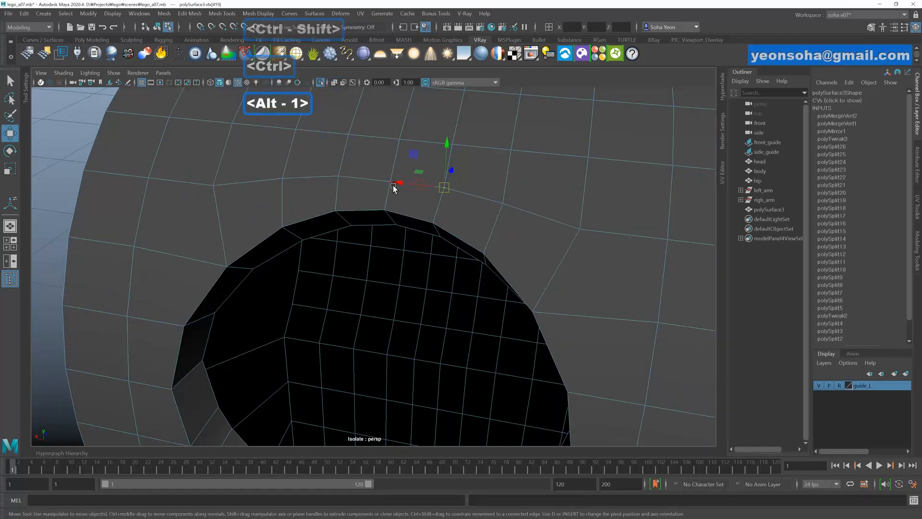
pyautogui.click(391, 187)
pyautogui.keyDown('shift'); pyautogui.moveTo(392, 183); pyautogui.dragTo(397, 188, button='middle'); pyautogui.keyUp('shift')
pyautogui.scroll(-5, 412, 251)
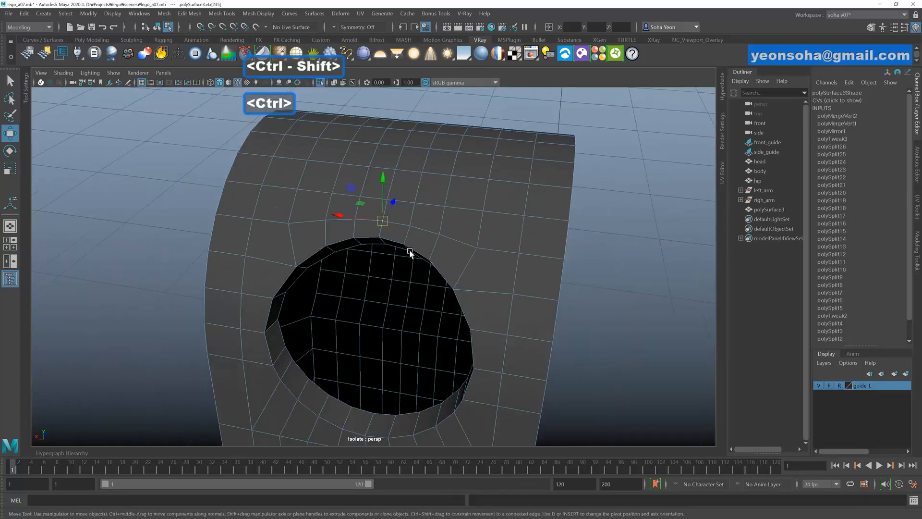
pyautogui.keyDown('alt'); pyautogui.moveTo(384, 258); pyautogui.dragTo(411, 263); pyautogui.keyUp('alt')
pyautogui.click(576, 264)
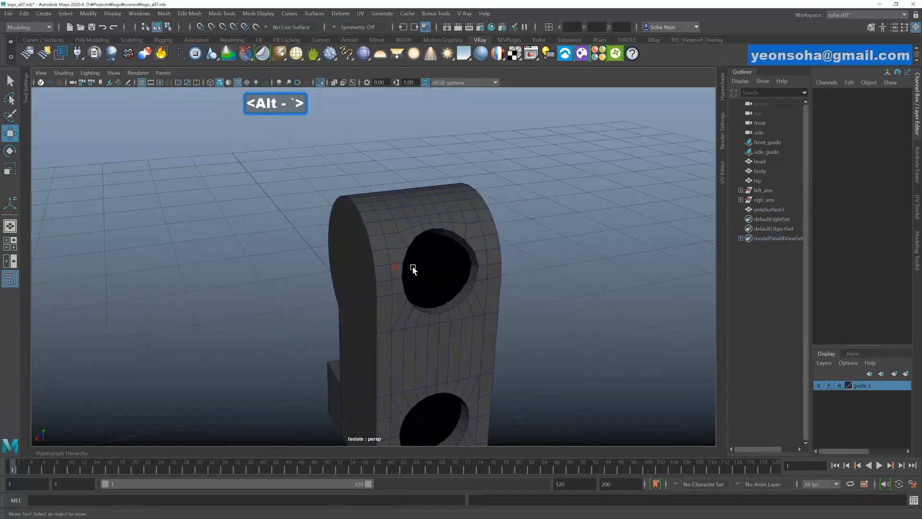
# - Select the edges across the upper hole's inner wall and soften them
pyautogui.hotkey('alt', 'shift', 'w')
pyautogui.keyDown('alt'); pyautogui.moveTo(475, 275); pyautogui.dragTo(452, 269); pyautogui.keyUp('alt')
pyautogui.scroll(5, 525, 334)
pyautogui.hotkey('alt', '2')
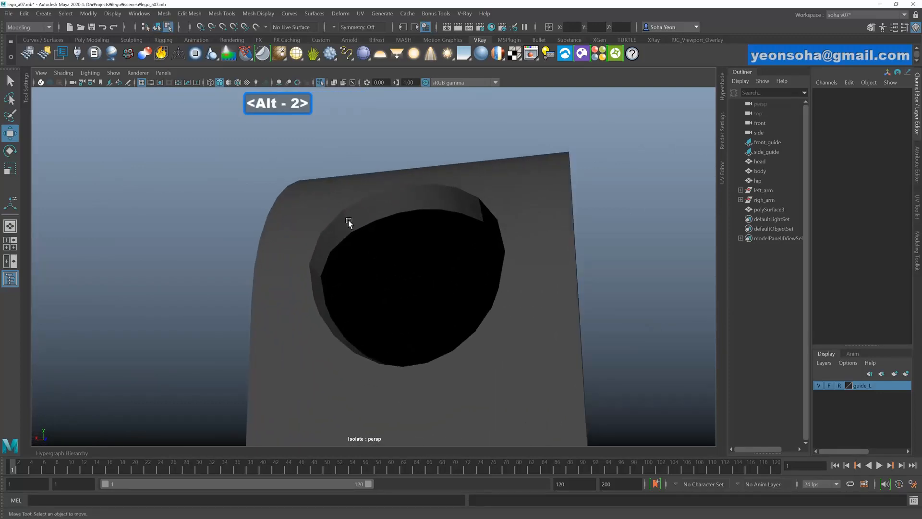
pyautogui.click(349, 225)
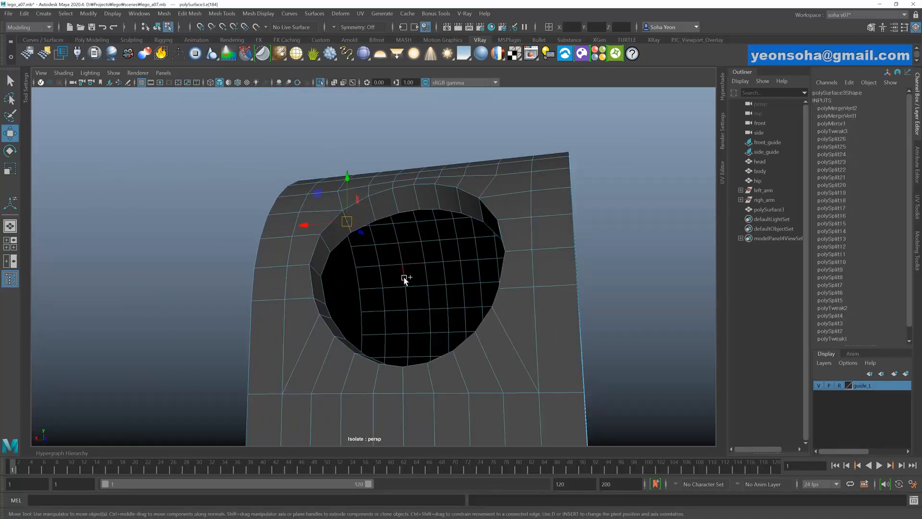
pyautogui.click(405, 279)
pyautogui.hotkey('shift', 'r')
pyautogui.hotkey('shift', 'alt', 's')
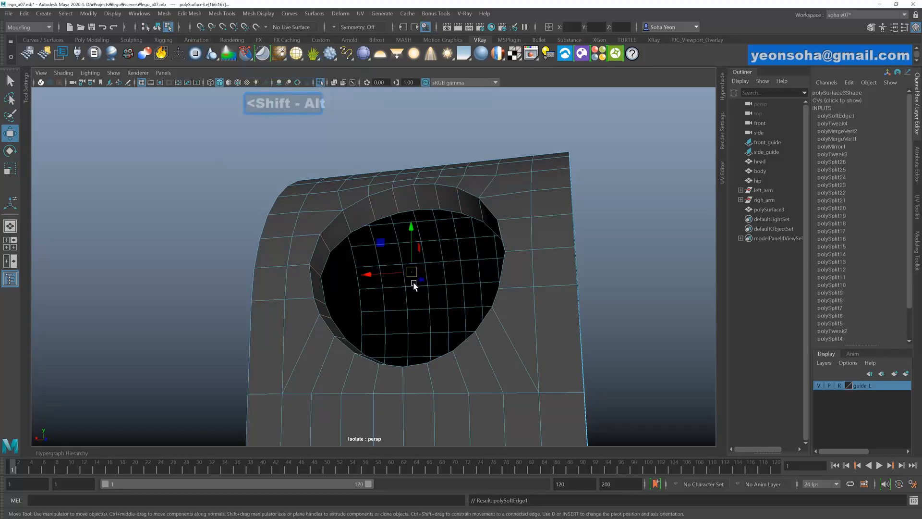
# - Exit the isolated view and delete the leg's construction history
pyautogui.press('`')
pyautogui.scroll(-3, 436, 284)
pyautogui.click(576, 269)
pyautogui.keyDown('alt'); pyautogui.moveTo(458, 261); pyautogui.dragTo(393, 299); pyautogui.keyUp('alt')
pyautogui.click(392, 241)
pyautogui.hotkey('alt', 'd')
pyautogui.hotkey('alt', 'shift', 'a')
pyautogui.keyDown('alt'); pyautogui.moveTo(393, 298); pyautogui.dragTo(358, 301, button='right'); pyautogui.keyUp('alt')
pyautogui.moveTo(358, 301)
pyautogui.keyDown('alt'); pyautogui.mouseDown()
pyautogui.moveTo(424, 301)
pyautogui.moveTo(383, 280)
pyautogui.moveTo(372, 292)
pyautogui.mouseUp(); pyautogui.keyUp('alt')
# - Show the leg against the front guide and switch it to vertex editing
pyautogui.click(383, 280)
pyautogui.keyDown('alt'); pyautogui.moveTo(382, 287); pyautogui.dragTo(388, 294, button='middle'); pyautogui.keyUp('alt')
pyautogui.hotkey('shift', '3')
pyautogui.keyDown('alt'); pyautogui.moveTo(375, 255); pyautogui.dragTo(458, 241, button='right'); pyautogui.keyUp('alt')
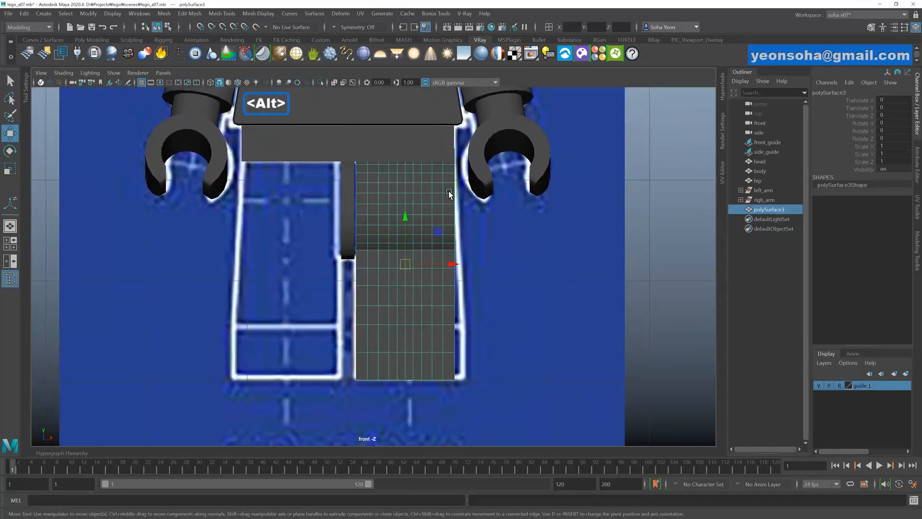
pyautogui.moveTo(460, 345)
pyautogui.keyDown('alt'); pyautogui.mouseDown(button='right')
pyautogui.moveTo(490, 354)
pyautogui.moveTo(441, 315)
pyautogui.moveTo(458, 336)
pyautogui.mouseUp(button='right'); pyautogui.keyUp('alt')
pyautogui.click(458, 333)
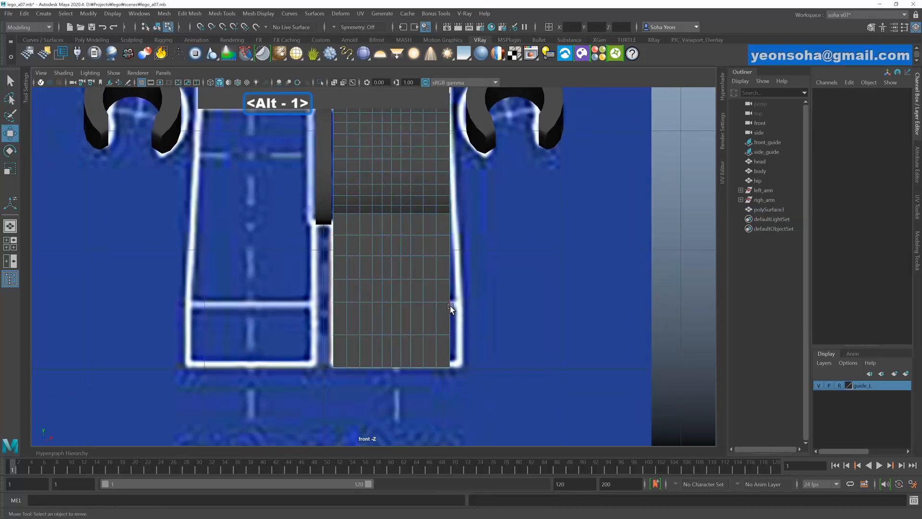
# - Try moving the leg's lower outer vertices outward with a wide soft-selection falloff, and undo the move
pyautogui.moveTo(465, 382); pyautogui.dragTo(465, 344)
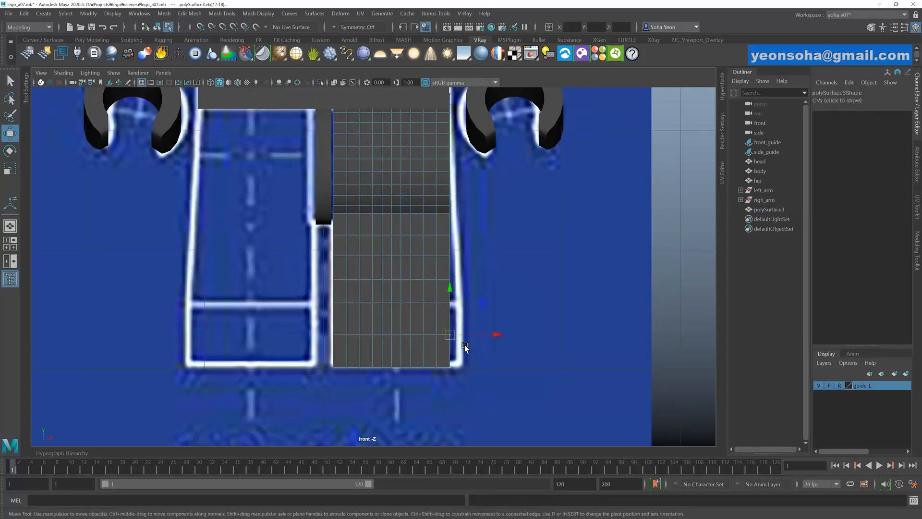
pyautogui.keyDown('alt'); pyautogui.moveTo(465, 344); pyautogui.dragTo(486, 348, button='right'); pyautogui.keyUp('alt')
pyautogui.press('b')
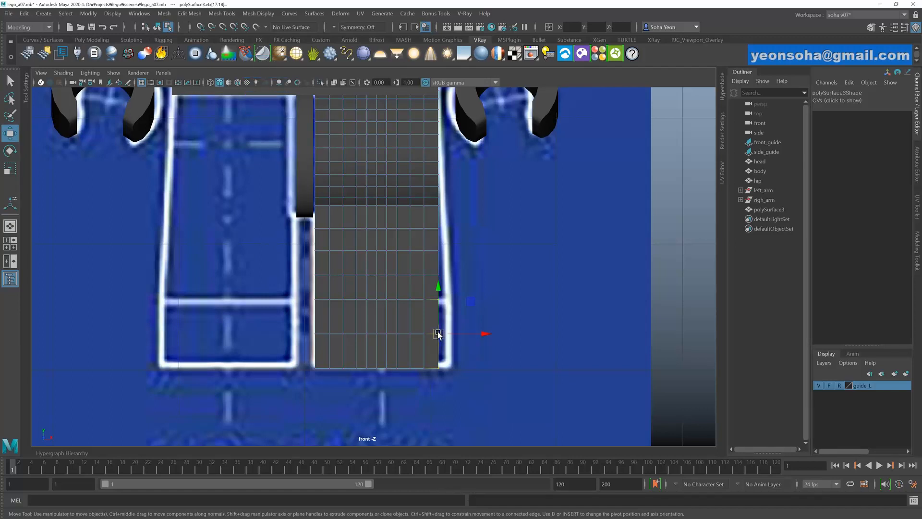
pyautogui.moveTo(438, 334); pyautogui.dragTo(687, 370, button='middle')
pyautogui.scroll(-3, 513, 339)
pyautogui.scroll(4, 512, 348)
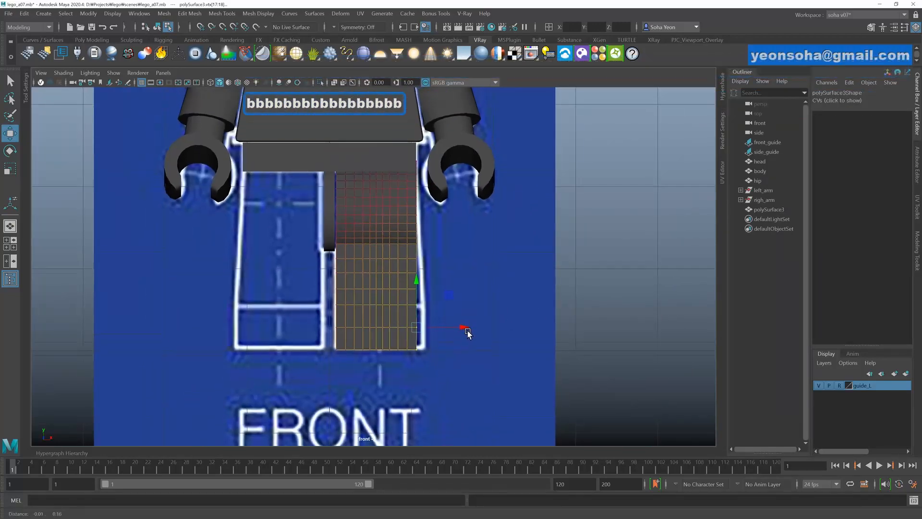
pyautogui.scroll(2, 511, 360)
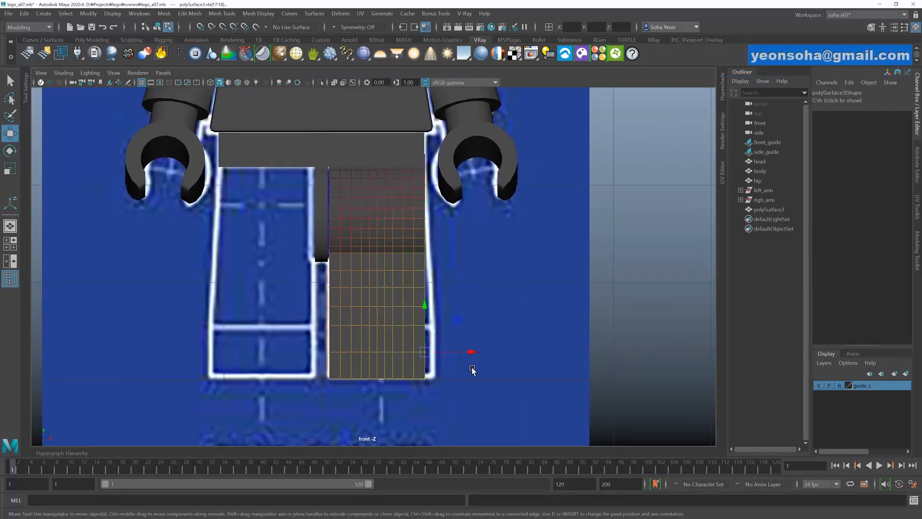
pyautogui.moveTo(470, 354); pyautogui.dragTo(475, 352)
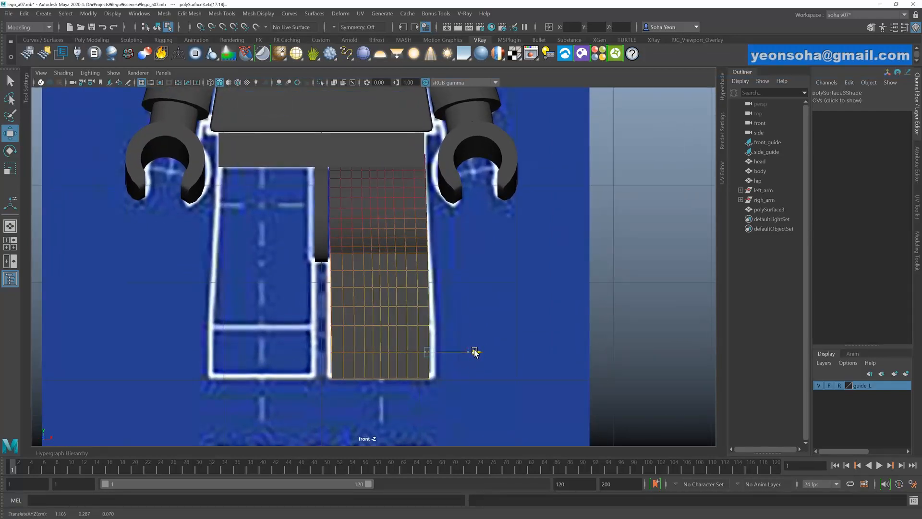
pyautogui.hotkey('ctrl', 'z')
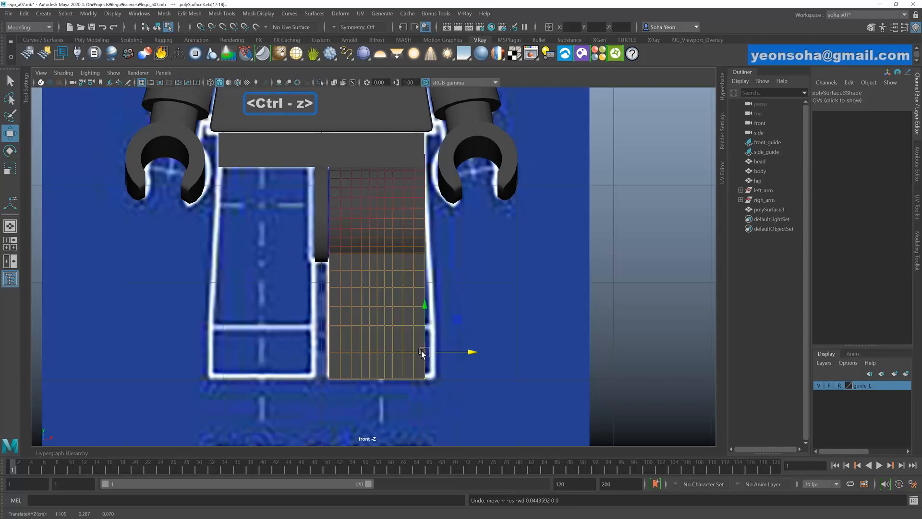
# - Narrow the soft-selection falloff and move the leg's lower outer vertices outward toward the front guide
pyautogui.press('b')
pyautogui.moveTo(447, 355); pyautogui.dragTo(514, 378)
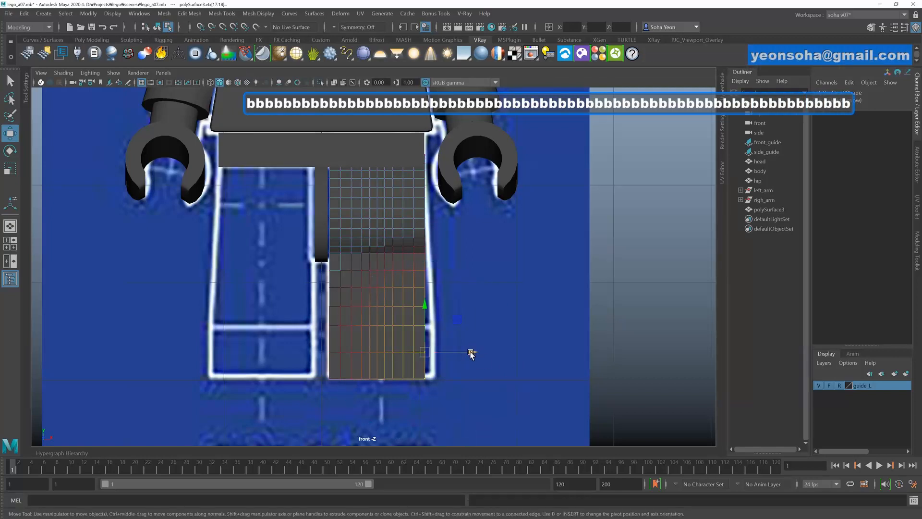
pyautogui.moveTo(456, 398)
pyautogui.mouseDown()
pyautogui.moveTo(442, 378)
pyautogui.moveTo(423, 267)
pyautogui.mouseUp()
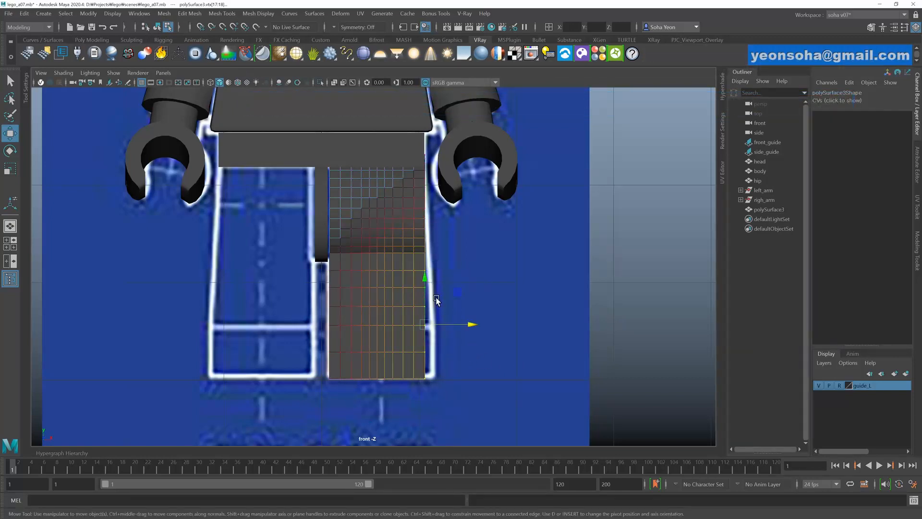
pyautogui.moveTo(473, 326); pyautogui.dragTo(480, 324)
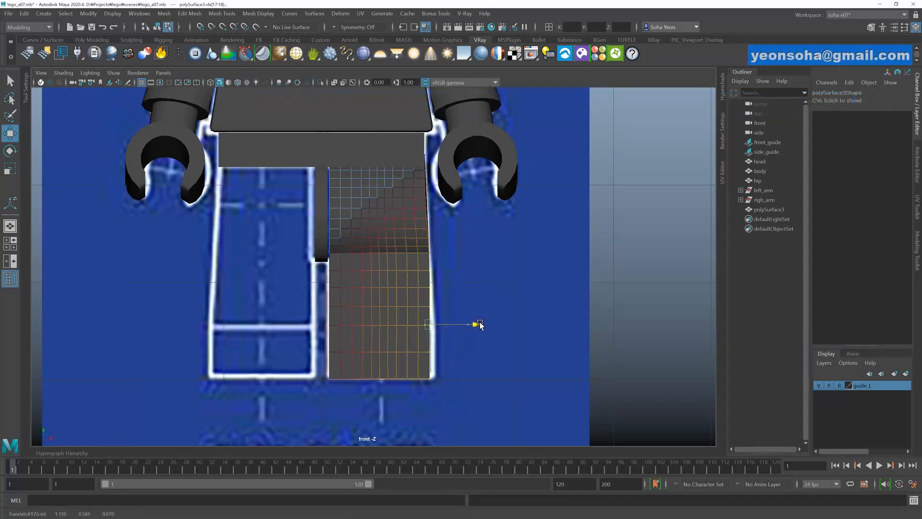
pyautogui.moveTo(458, 399); pyautogui.dragTo(422, 365)
pyautogui.moveTo(478, 381); pyautogui.dragTo(427, 305)
pyautogui.moveTo(480, 329); pyautogui.dragTo(482, 329)
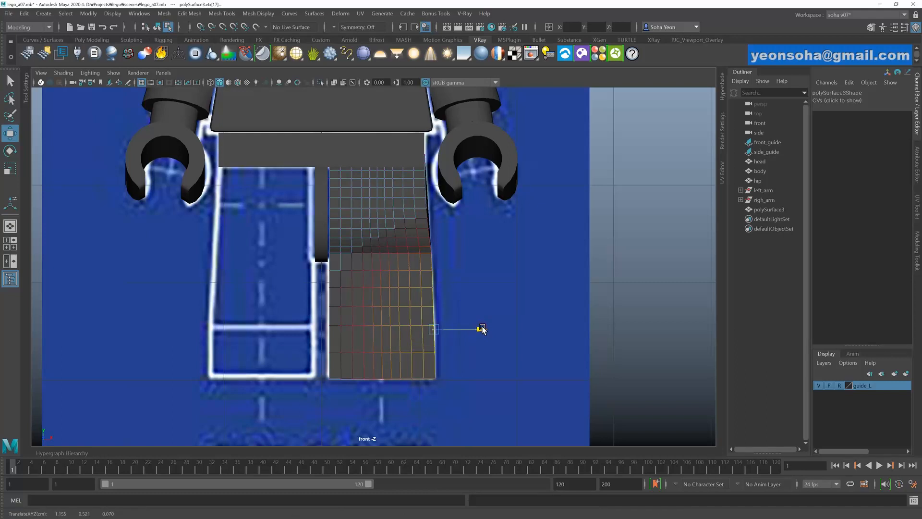
# - Fine-tune the outer vertex near the guide's foot line so the leg's side follows the outline
pyautogui.click(452, 346)
pyautogui.click(435, 326)
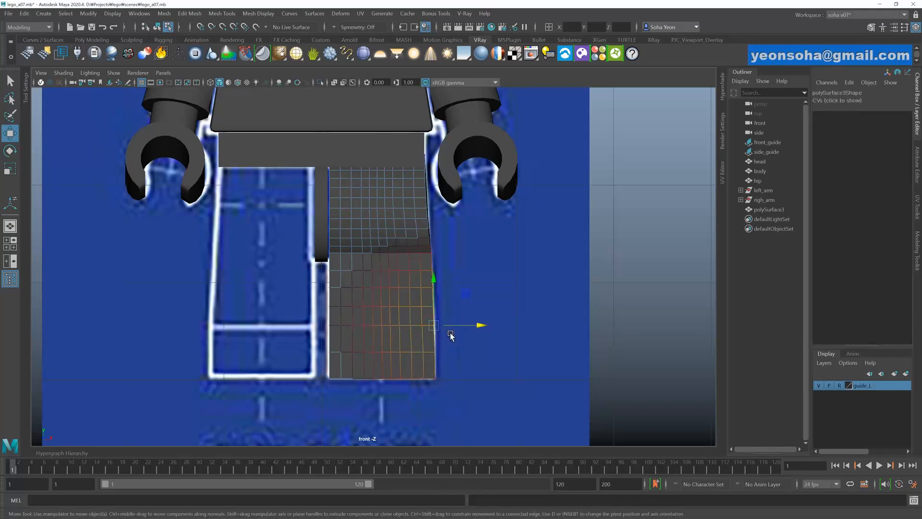
pyautogui.scroll(2, 474, 339)
pyautogui.moveTo(491, 337); pyautogui.dragTo(491, 336)
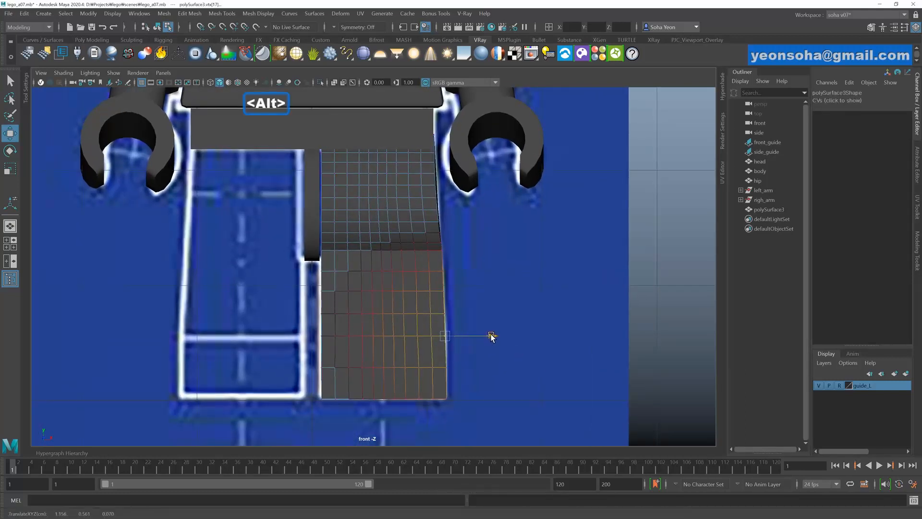
pyautogui.keyDown('alt'); pyautogui.moveTo(485, 333); pyautogui.dragTo(435, 319, button='right'); pyautogui.keyUp('alt')
pyautogui.keyDown('alt'); pyautogui.moveTo(435, 319); pyautogui.dragTo(436, 328, button='middle'); pyautogui.keyUp('alt')
pyautogui.keyDown('alt'); pyautogui.moveTo(436, 329); pyautogui.dragTo(491, 345, button='right'); pyautogui.keyUp('alt')
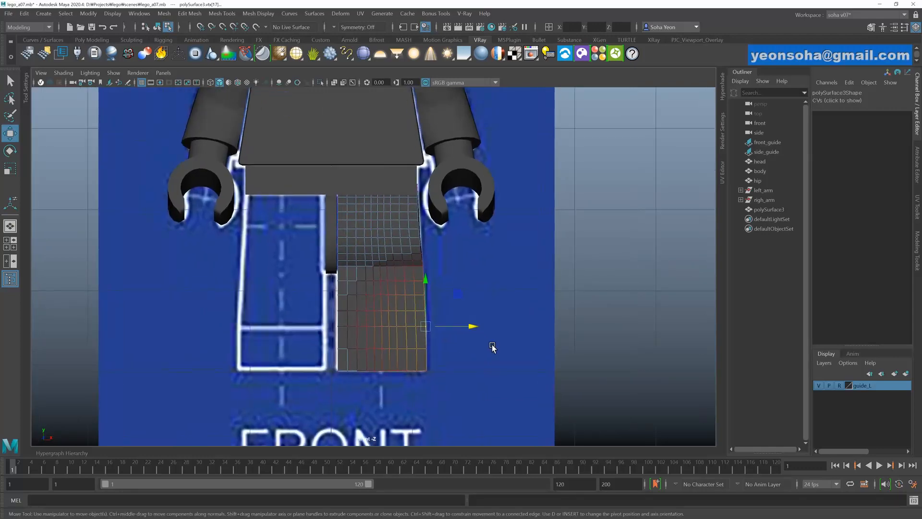
# - Inspect the leg's outer silhouette in object mode and undo the soft-selected vertex moves
pyautogui.hotkey('alt', '`')
pyautogui.click(486, 313)
pyautogui.click(403, 290)
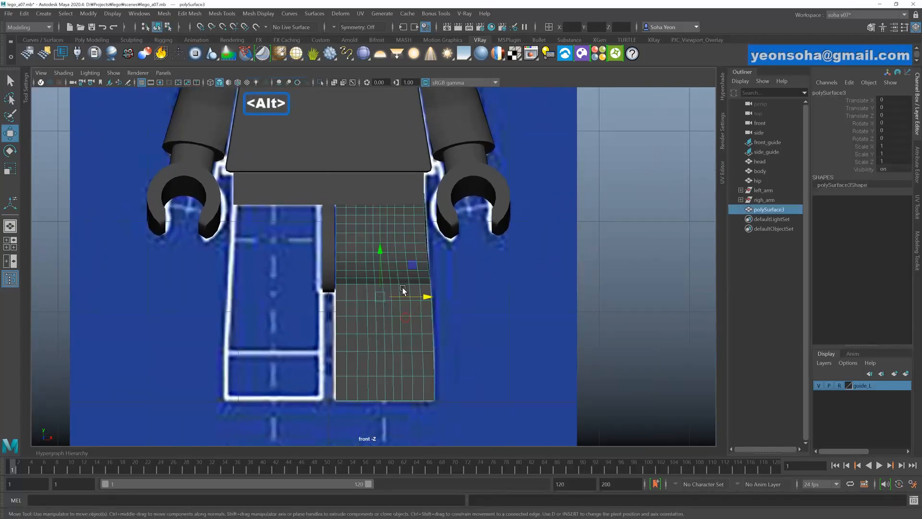
pyautogui.keyDown('alt'); pyautogui.moveTo(403, 290); pyautogui.dragTo(390, 323, button='middle'); pyautogui.keyUp('alt')
pyautogui.moveTo(390, 324)
pyautogui.keyDown('alt'); pyautogui.mouseDown(button='right')
pyautogui.moveTo(449, 321)
pyautogui.moveTo(436, 298)
pyautogui.moveTo(456, 306)
pyautogui.moveTo(397, 306)
pyautogui.mouseUp(button='right'); pyautogui.keyUp('alt')
pyautogui.keyDown('alt'); pyautogui.moveTo(419, 312); pyautogui.dragTo(421, 296, button='middle'); pyautogui.keyUp('alt')
pyautogui.keyDown('alt'); pyautogui.moveTo(421, 296); pyautogui.dragTo(446, 324, button='right'); pyautogui.keyUp('alt')
pyautogui.hotkey('ctrl', 'z')
pyautogui.hotkey('ctrl', 'z')
pyautogui.hotkey('ctrl', 'z')
pyautogui.hotkey('ctrl', 'z')
pyautogui.hotkey('ctrl', 'z')
pyautogui.hotkey('ctrl', 'z')
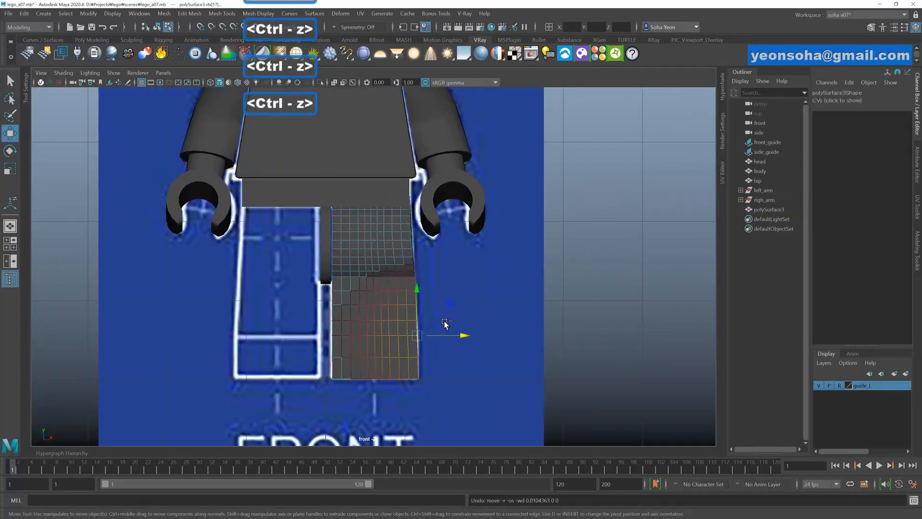
pyautogui.hotkey('ctrl', 'z')
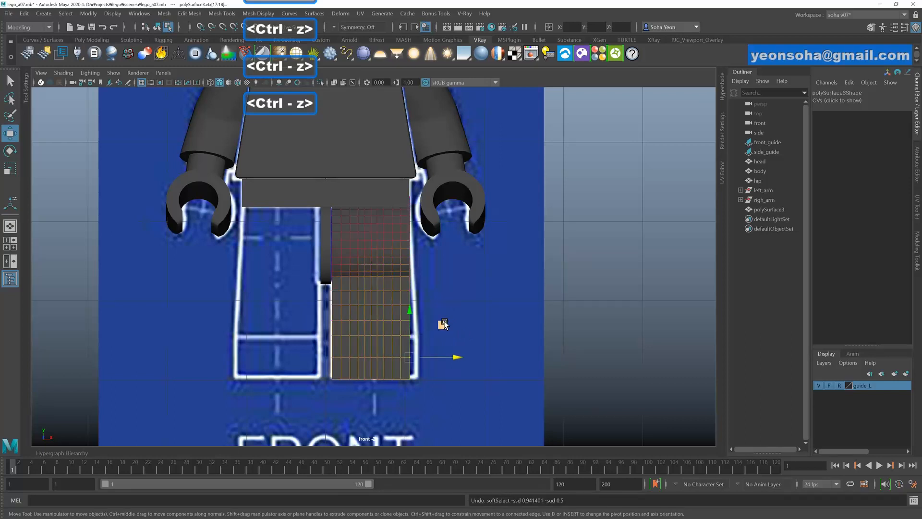
# - Apply a lattice deformer to the whole leg, try moving its lower outer points outward, and undo the move
pyautogui.hotkey('alt', '`')
pyautogui.keyDown('alt'); pyautogui.moveTo(457, 356); pyautogui.dragTo(416, 272, button='right'); pyautogui.keyUp('alt')
pyautogui.hotkey('shift', 'l')
pyautogui.rightClick(468, 243)
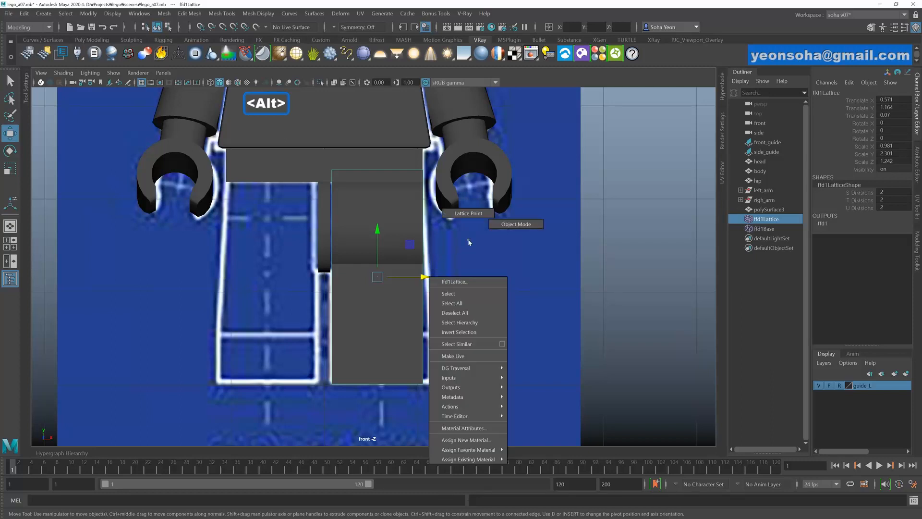
pyautogui.click(473, 214)
pyautogui.moveTo(408, 372); pyautogui.dragTo(475, 384)
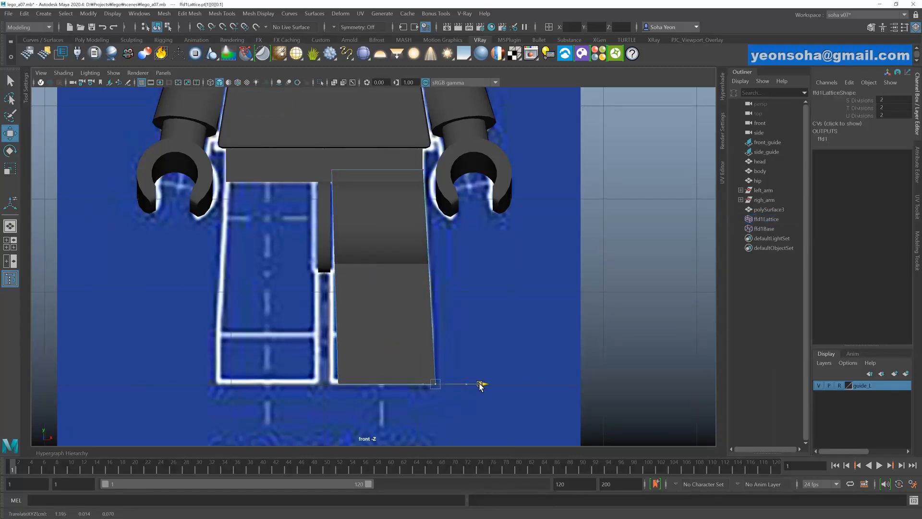
pyautogui.hotkey('ctrl', 'z')
pyautogui.press('w')
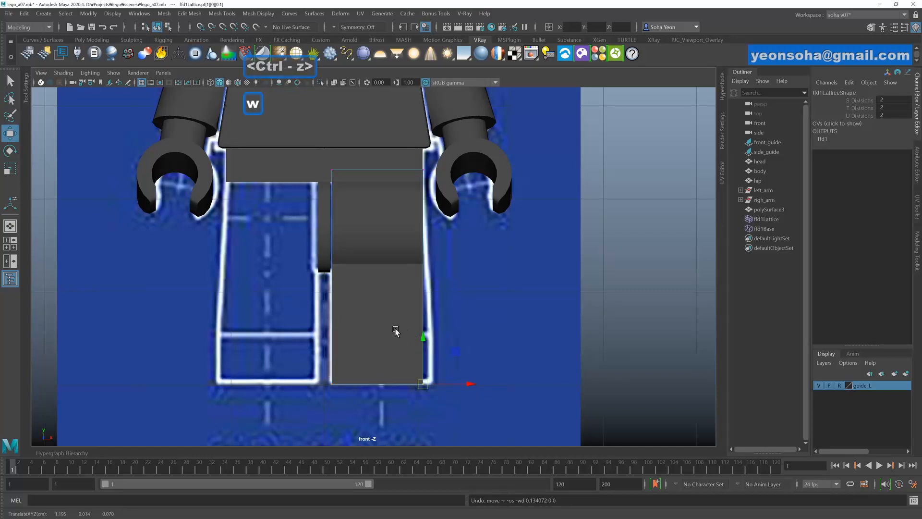
# - Remove the whole-leg lattice by deleting the leg's construction history
pyautogui.keyDown('alt'); pyautogui.moveTo(395, 331); pyautogui.dragTo(392, 307, button='right'); pyautogui.keyUp('alt')
pyautogui.click(365, 316)
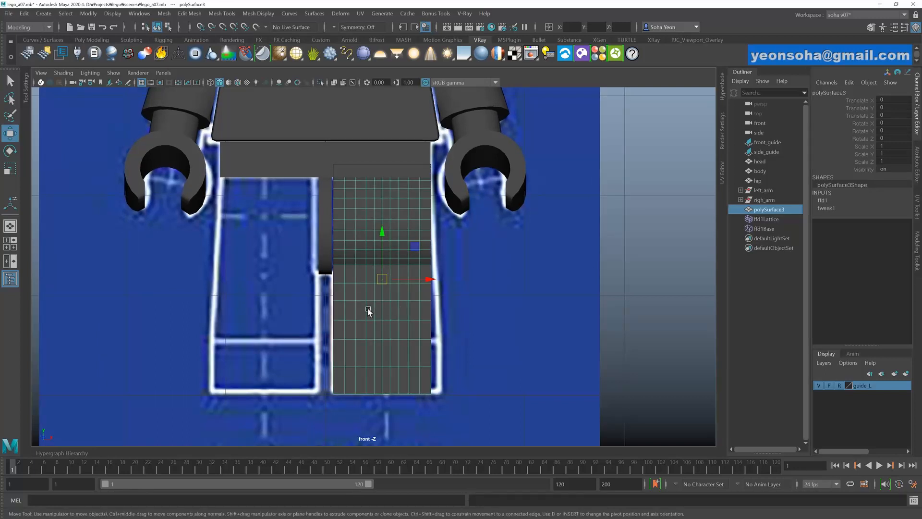
pyautogui.hotkey('alt', 'd')
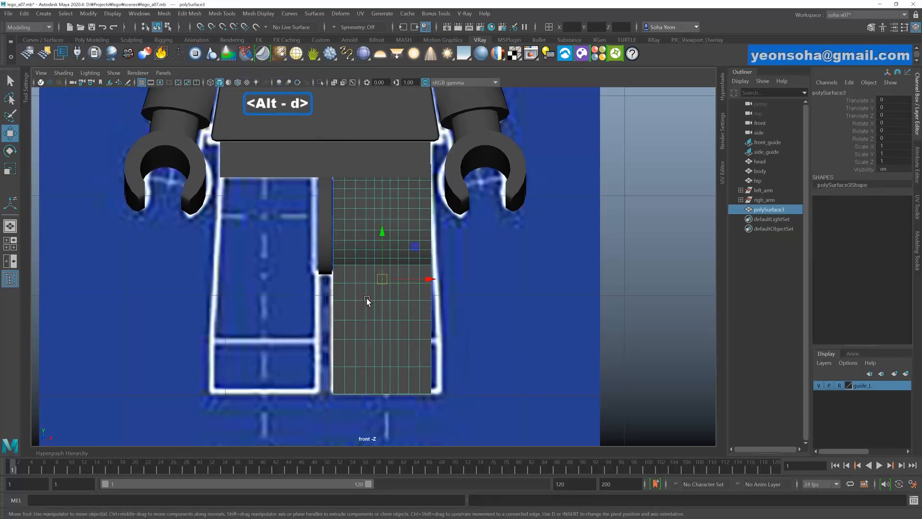
# - Select only the vertices along the leg's outer side, using wireframe display to include the hidden ones
pyautogui.hotkey('alt', '1')
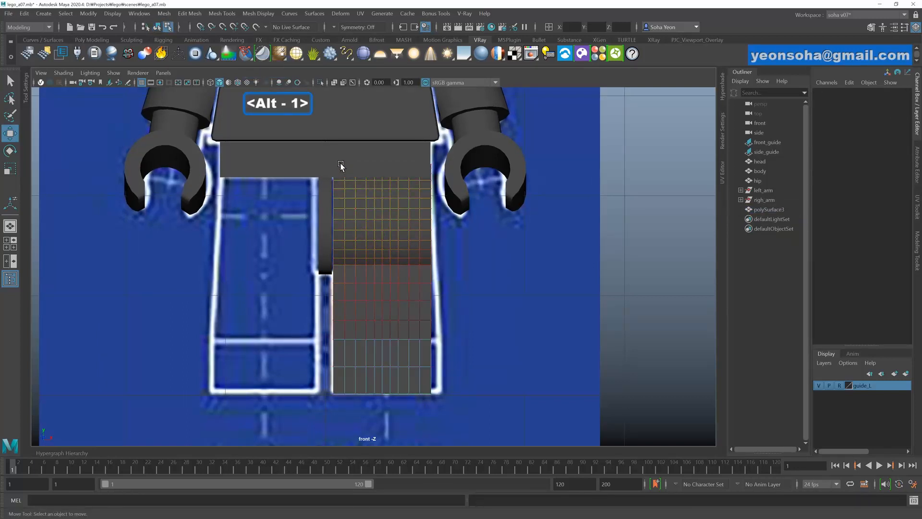
pyautogui.moveTo(340, 164); pyautogui.dragTo(501, 426)
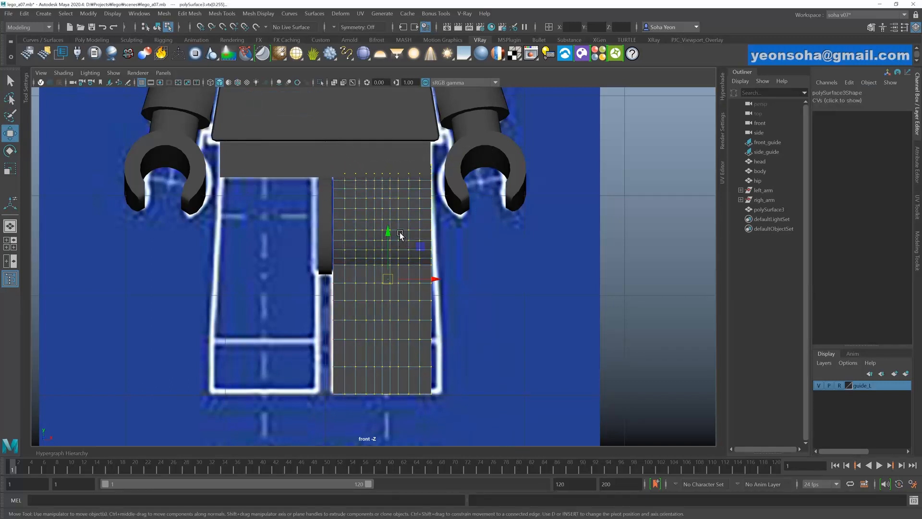
pyautogui.press('4')
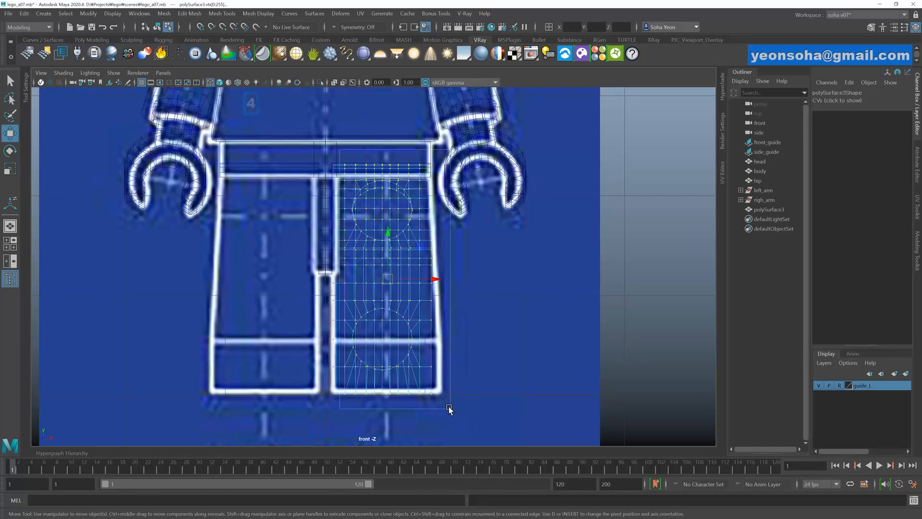
pyautogui.scroll(3, 438, 381)
pyautogui.scroll(1, 452, 369)
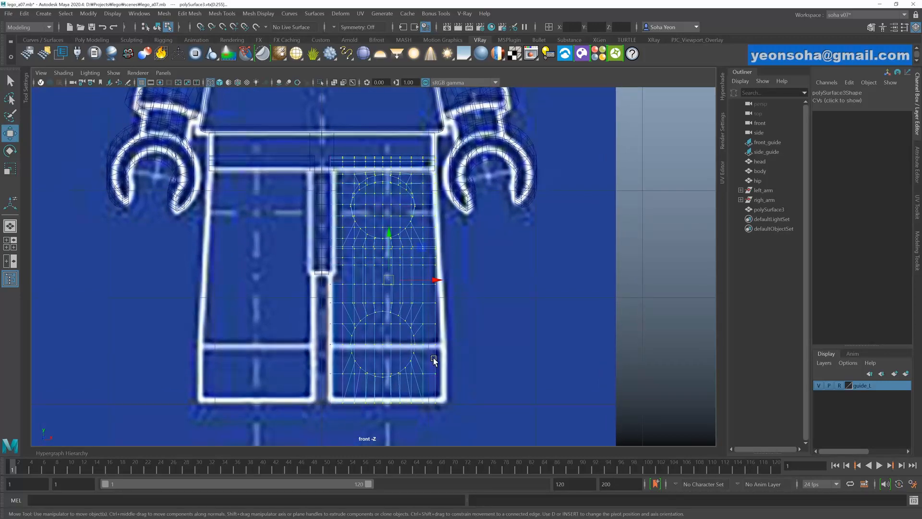
pyautogui.press('alt')
pyautogui.scroll(2, 440, 364)
pyautogui.press('alt')
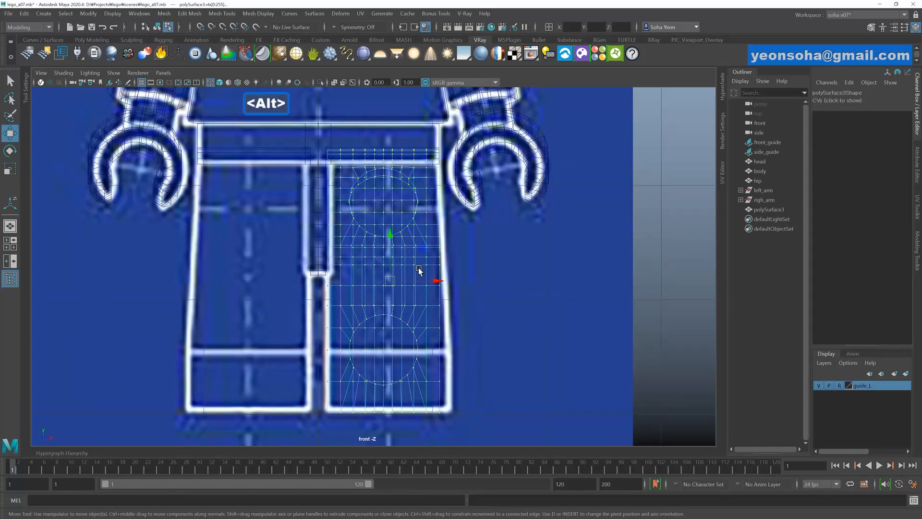
pyautogui.press('alt')
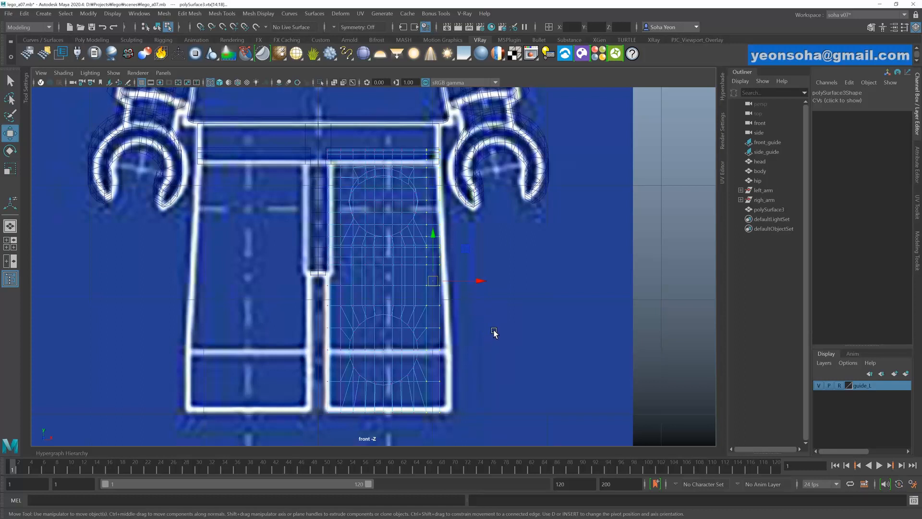
# - Apply a lattice to the selected outer vertices and move its lower outer points outward to the front guide's bottom corner
pyautogui.hotkey('shift', 'i')
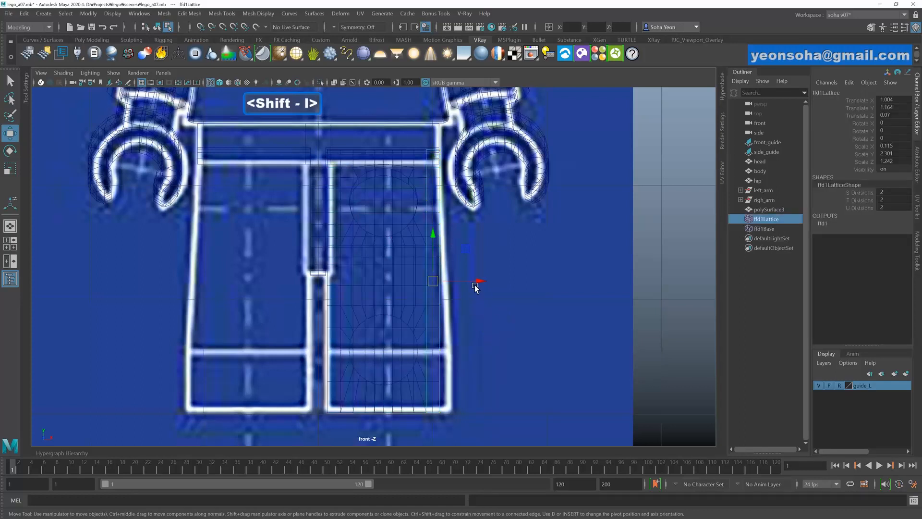
pyautogui.moveTo(479, 281); pyautogui.dragTo(479, 360, button='right')
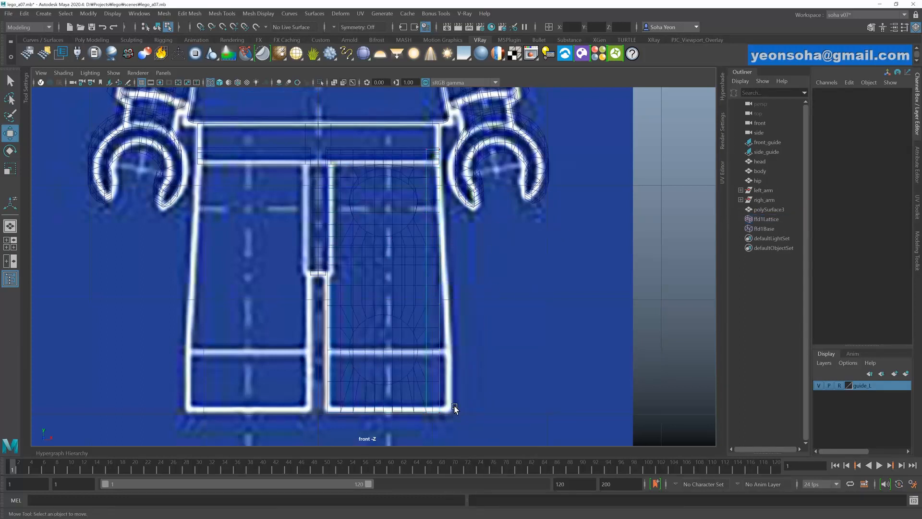
pyautogui.click(441, 418)
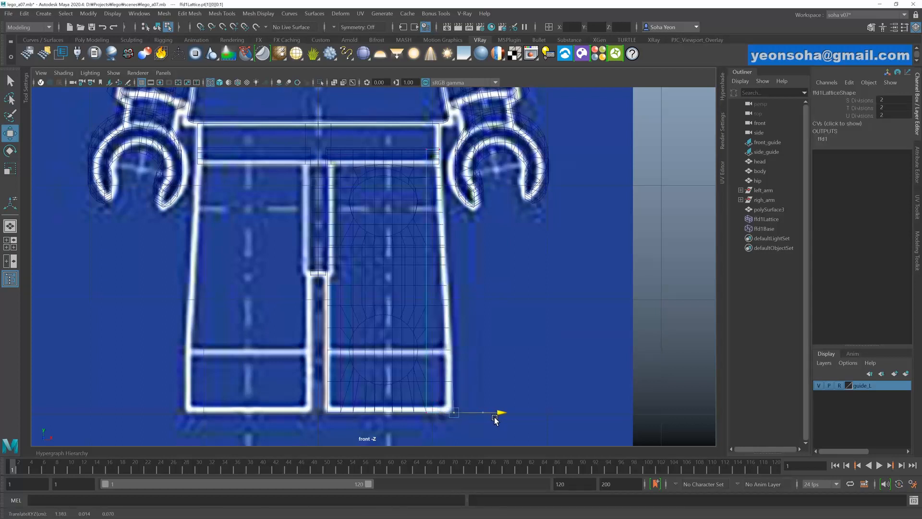
pyautogui.scroll(1, 469, 231)
# - Return to object mode, clear the selection and restore the shaded display
pyautogui.hotkey('alt', '`')
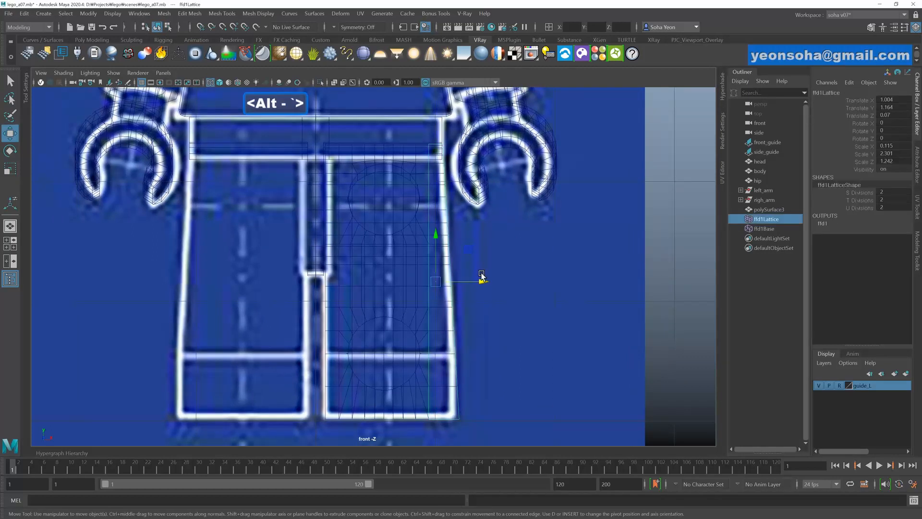
pyautogui.scroll(1, 478, 274)
pyautogui.click(494, 320)
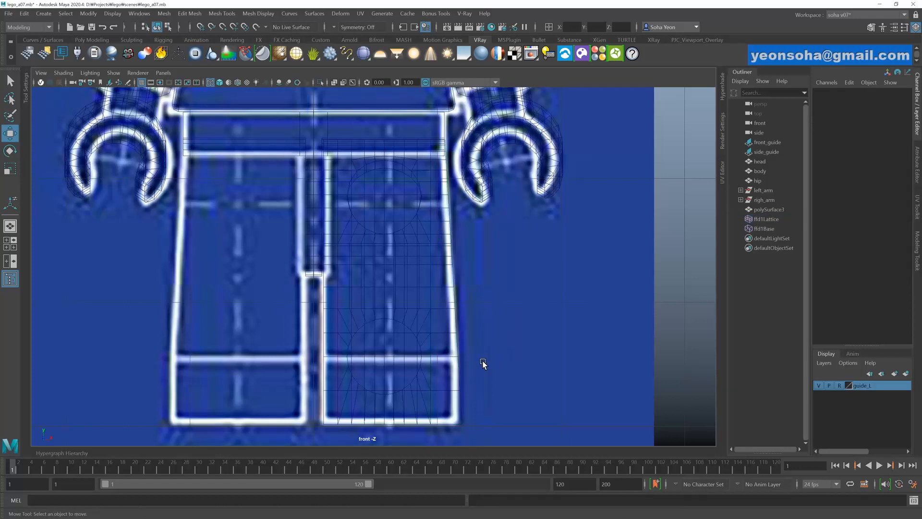
pyautogui.press('5')
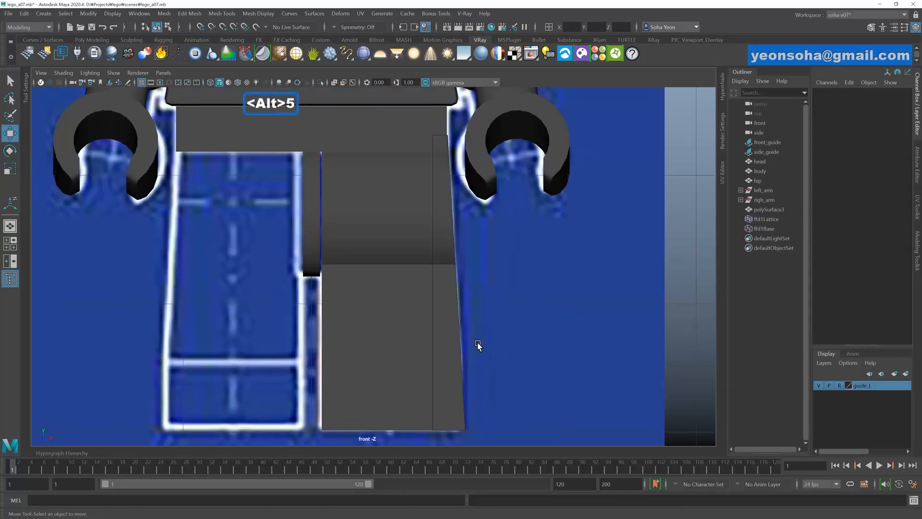
# - Bake the lattice taper into the leg by deleting its construction history and return to the perspective view
pyautogui.hotkey('alt', 'shift')
pyautogui.click(435, 326)
pyautogui.hotkey('alt', 'shift', 'd')
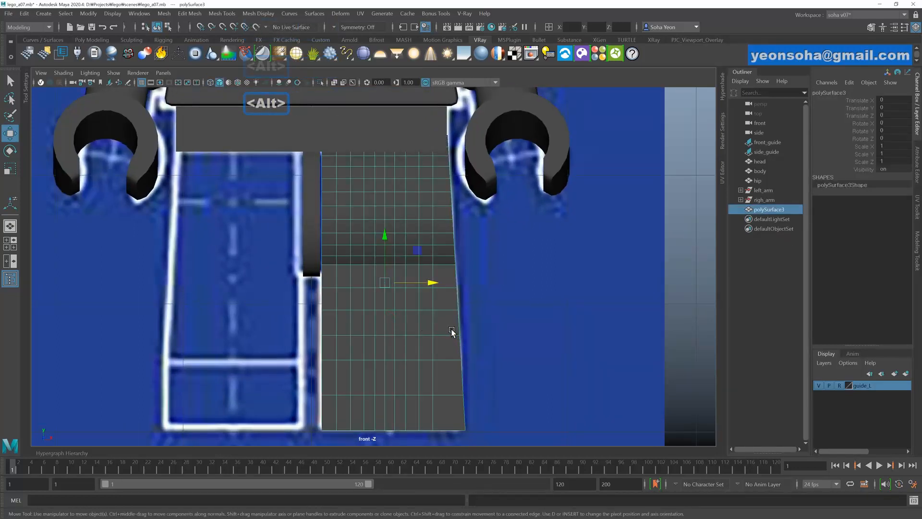
pyautogui.click(488, 339)
pyautogui.hotkey('alt', 'shift', 'q')
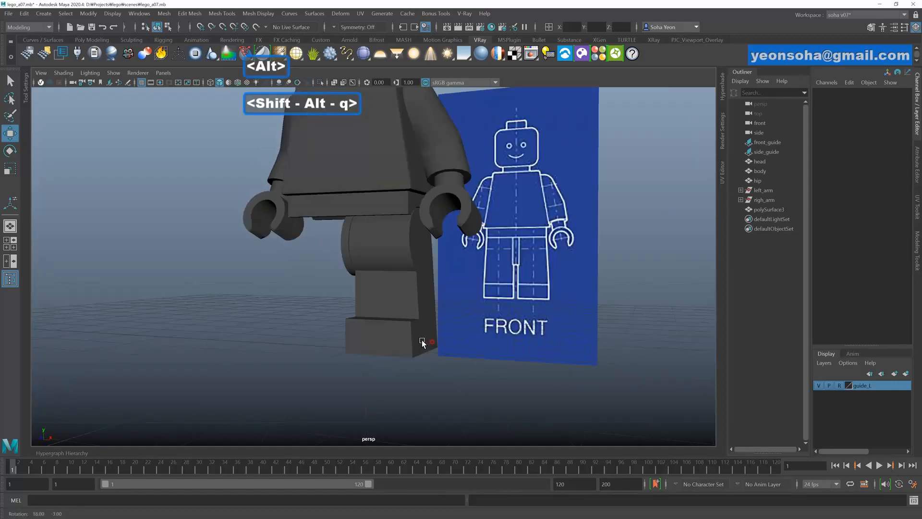
# - Try inserting an edge loop through the wide outer strip of the leg in edge mode
pyautogui.keyDown('alt'); pyautogui.moveTo(451, 341); pyautogui.dragTo(338, 315); pyautogui.keyUp('alt')
pyautogui.click(331, 324)
pyautogui.keyDown('alt'); pyautogui.moveTo(338, 315); pyautogui.dragTo(426, 311, button='right'); pyautogui.keyUp('alt')
pyautogui.hotkey('alt', '2')
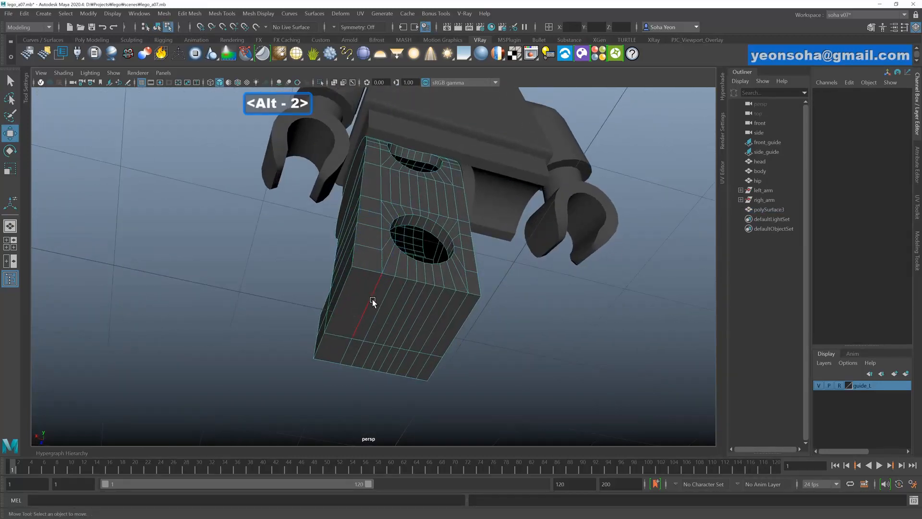
pyautogui.click(371, 298)
pyautogui.keyDown('alt'); pyautogui.moveTo(393, 318); pyautogui.dragTo(482, 323); pyautogui.keyUp('alt')
pyautogui.keyDown('alt'); pyautogui.moveTo(430, 299); pyautogui.dragTo(308, 355); pyautogui.keyUp('alt')
pyautogui.hotkey('alt', 'q')
pyautogui.keyDown('alt'); pyautogui.moveTo(387, 358); pyautogui.dragTo(405, 311); pyautogui.keyUp('alt')
pyautogui.hotkey('alt', 'e')
pyautogui.keyDown('alt'); pyautogui.moveTo(405, 312); pyautogui.dragTo(399, 319); pyautogui.keyUp('alt')
pyautogui.hotkey('ctrl', 'z')
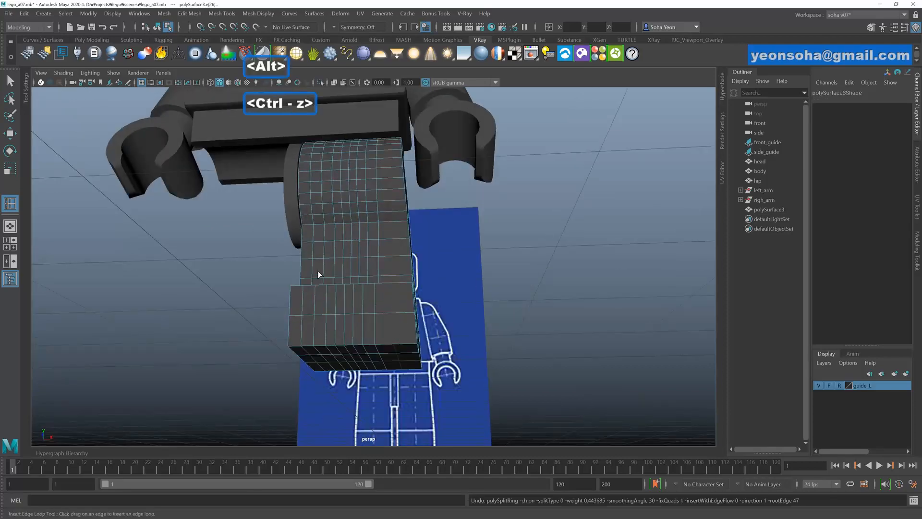
# - Insert an edge loop lengthwise through the wide outer strip of the leg with Insert Edge Loop
pyautogui.doubleClick(10, 204)
pyautogui.keyDown('alt'); pyautogui.moveTo(399, 288); pyautogui.dragTo(434, 309); pyautogui.keyUp('alt')
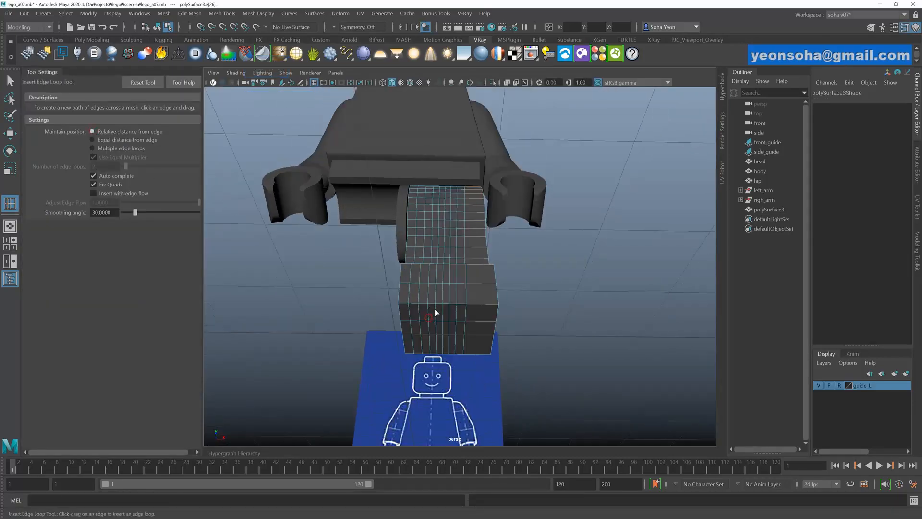
pyautogui.click(482, 303)
pyautogui.keyDown('alt'); pyautogui.moveTo(473, 317); pyautogui.dragTo(433, 319); pyautogui.keyUp('alt')
pyautogui.keyDown('alt'); pyautogui.moveTo(432, 319); pyautogui.dragTo(450, 327, button='right'); pyautogui.keyUp('alt')
# - Use Multi-Cut to continue the new loop across the leg's underside and join the vertices between the upper hole and the middle section
pyautogui.hotkey('alt', 's')
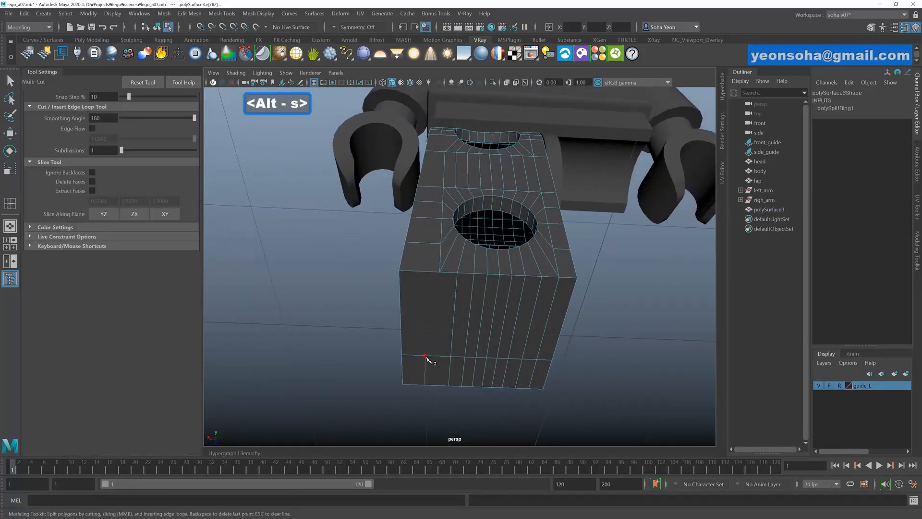
pyautogui.click(425, 356)
pyautogui.click(440, 273)
pyautogui.rightClick(471, 275)
pyautogui.keyDown('alt'); pyautogui.moveTo(471, 275); pyautogui.dragTo(434, 224); pyautogui.keyUp('alt')
pyautogui.click(443, 158)
pyautogui.press('alt')
pyautogui.click(448, 201)
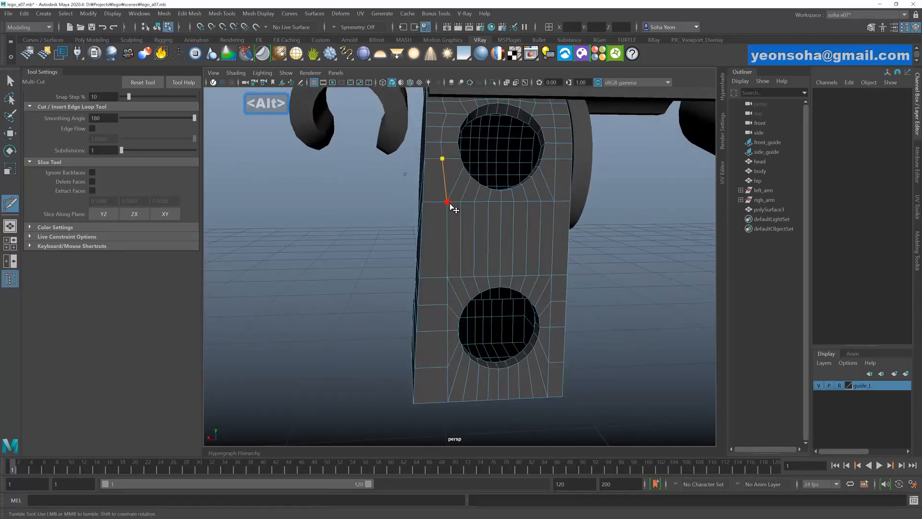
pyautogui.rightClick(450, 206)
# - Slide the outer vertices beside the lower back hole outward to line up with the new cut
pyautogui.press('w')
pyautogui.keyDown('alt'); pyautogui.moveTo(459, 269); pyautogui.dragTo(449, 182); pyautogui.keyUp('alt')
pyautogui.keyDown('alt'); pyautogui.moveTo(432, 225); pyautogui.dragTo(448, 252, button='middle'); pyautogui.keyUp('alt')
pyautogui.moveTo(448, 252)
pyautogui.keyDown('alt'); pyautogui.mouseDown()
pyautogui.moveTo(462, 260)
pyautogui.moveTo(440, 244)
pyautogui.mouseUp(); pyautogui.keyUp('alt')
pyautogui.click(454, 242)
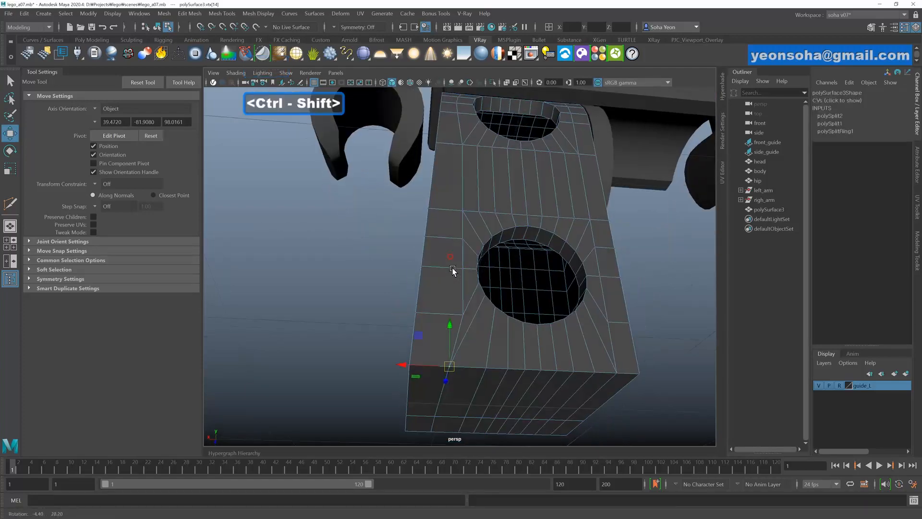
pyautogui.keyDown('alt'); pyautogui.moveTo(451, 269); pyautogui.dragTo(464, 319); pyautogui.keyUp('alt')
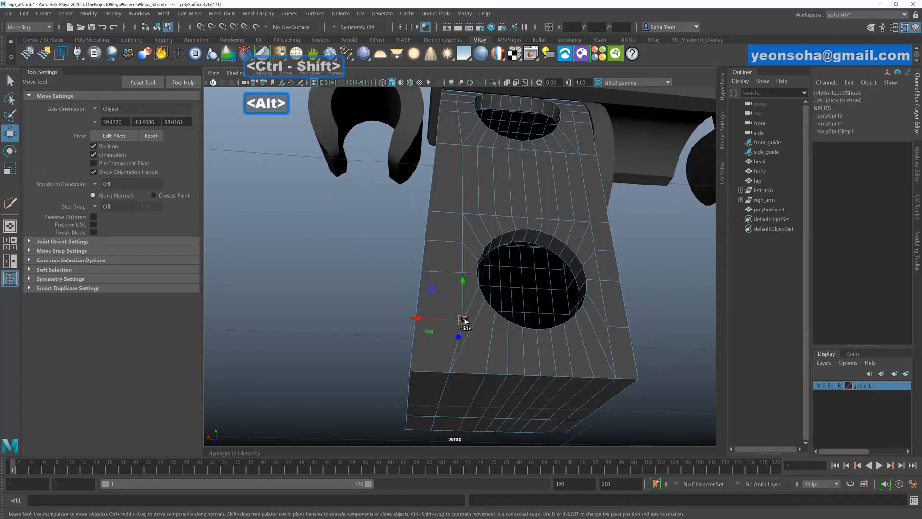
pyautogui.click(453, 319)
pyautogui.click(463, 281)
pyautogui.keyDown('ctrl'); pyautogui.keyDown('shift'); pyautogui.moveTo(462, 281); pyautogui.dragTo(459, 274); pyautogui.keyUp('shift'); pyautogui.keyUp('ctrl')
# - Slide the remaining vertices above the lower hole and below the upper hole outward to straighten the lengthwise edge
pyautogui.click(464, 242)
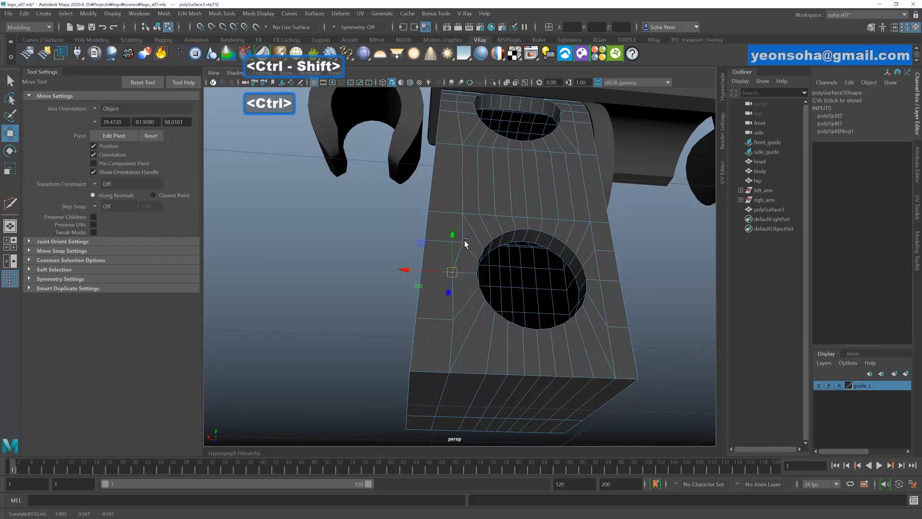
pyautogui.click(464, 213)
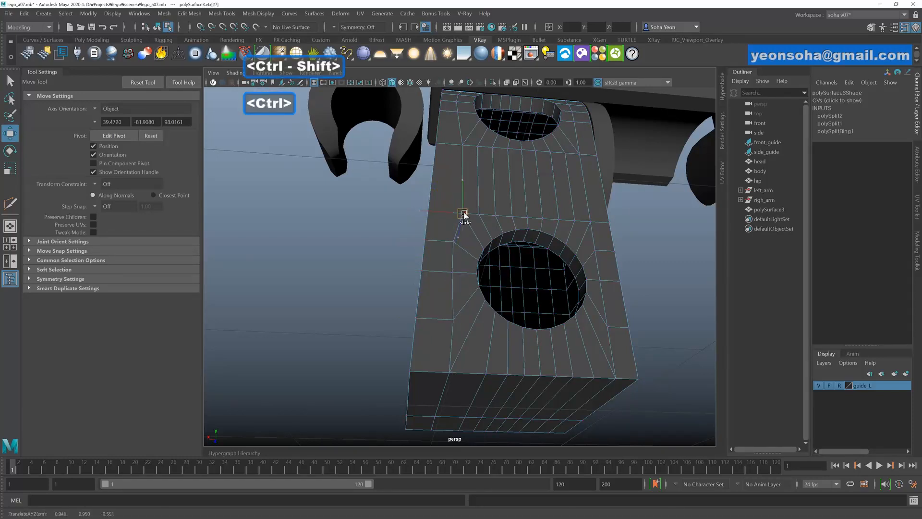
pyautogui.click(463, 146)
pyautogui.keyDown('ctrl'); pyautogui.keyDown('shift'); pyautogui.moveTo(463, 147); pyautogui.dragTo(457, 143); pyautogui.keyUp('shift'); pyautogui.keyUp('ctrl')
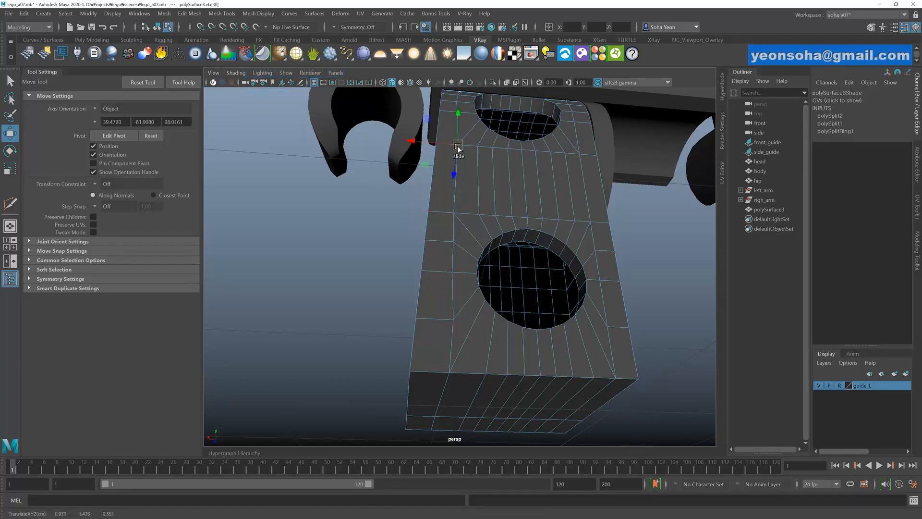
pyautogui.click(453, 319)
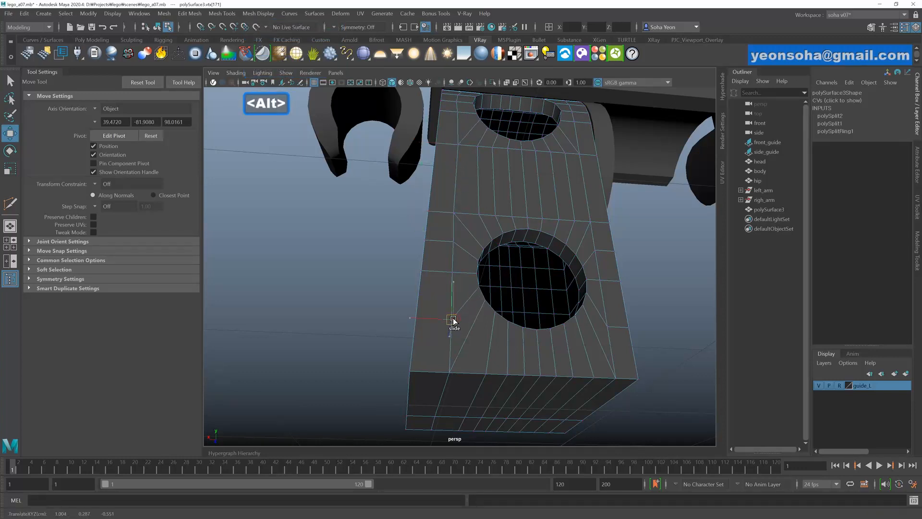
# - Return to object mode, check the leg's shape and delete its construction history
pyautogui.scroll(-3, 445, 317)
pyautogui.hotkey('alt', '`')
pyautogui.keyDown('alt'); pyautogui.moveTo(445, 317); pyautogui.dragTo(575, 302); pyautogui.keyUp('alt')
pyautogui.click(586, 300)
pyautogui.click(487, 300)
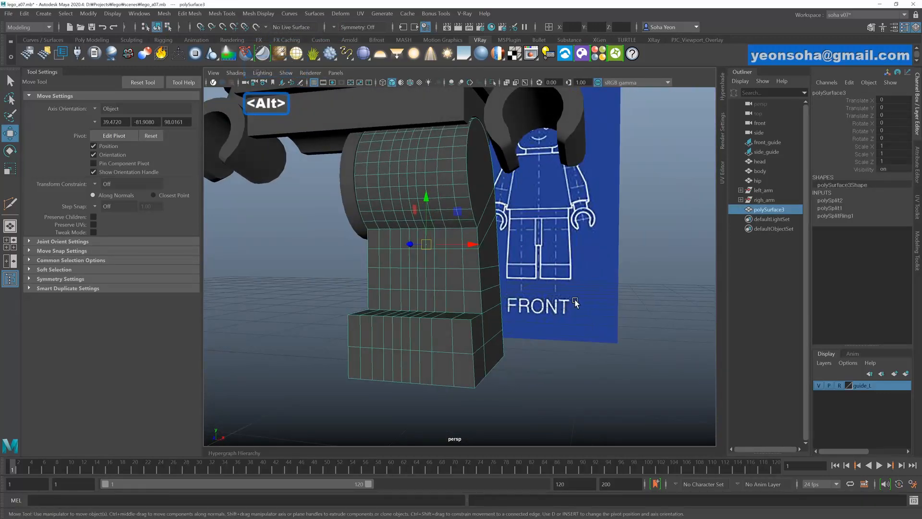
pyautogui.click(541, 367)
pyautogui.keyDown('alt'); pyautogui.moveTo(541, 368); pyautogui.dragTo(518, 354); pyautogui.keyUp('alt')
pyautogui.click(480, 335)
pyautogui.click(466, 408)
pyautogui.keyDown('alt'); pyautogui.moveTo(467, 405); pyautogui.dragTo(459, 330); pyautogui.keyUp('alt')
pyautogui.click(462, 340)
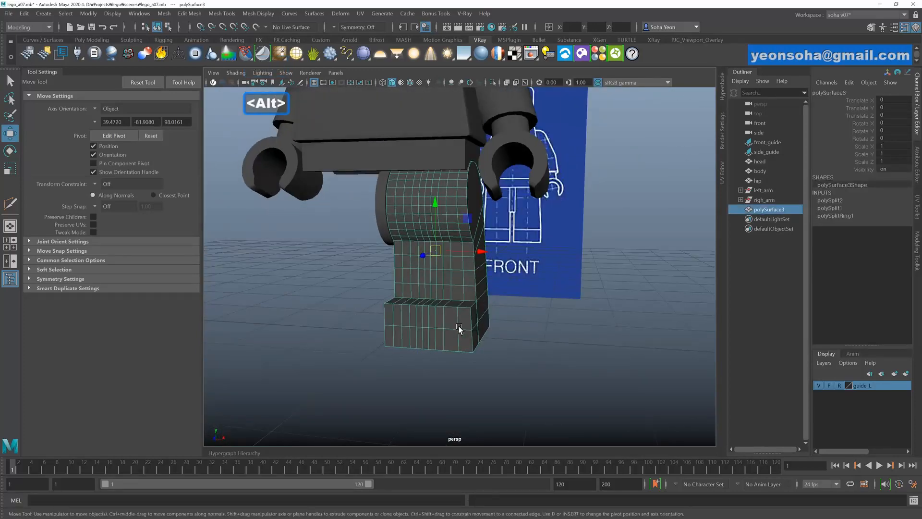
pyautogui.hotkey('alt', 'd')
pyautogui.scroll(-3, 476, 367)
pyautogui.click(479, 362)
pyautogui.keyDown('alt'); pyautogui.moveTo(446, 244); pyautogui.dragTo(427, 331, button='middle'); pyautogui.keyUp('alt')
pyautogui.keyDown('alt'); pyautogui.moveTo(427, 332); pyautogui.dragTo(441, 294); pyautogui.keyUp('alt')
pyautogui.click(439, 261)
pyautogui.click(475, 253)
pyautogui.click(456, 322)
pyautogui.click(498, 303)
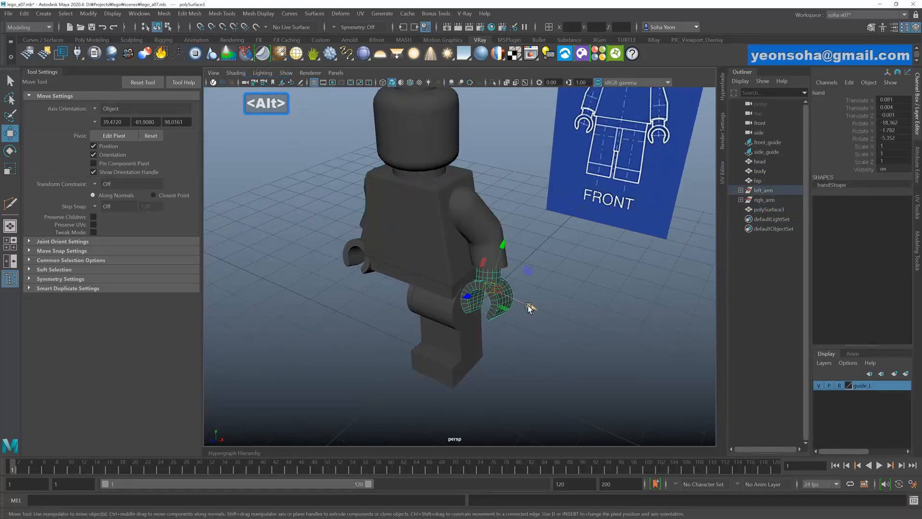
# - Mirror the leg across the world X axis, combined with the original and with border vertices merged
pyautogui.keyDown('alt'); pyautogui.moveTo(529, 312); pyautogui.dragTo(452, 326); pyautogui.keyUp('alt')
pyautogui.click(470, 326)
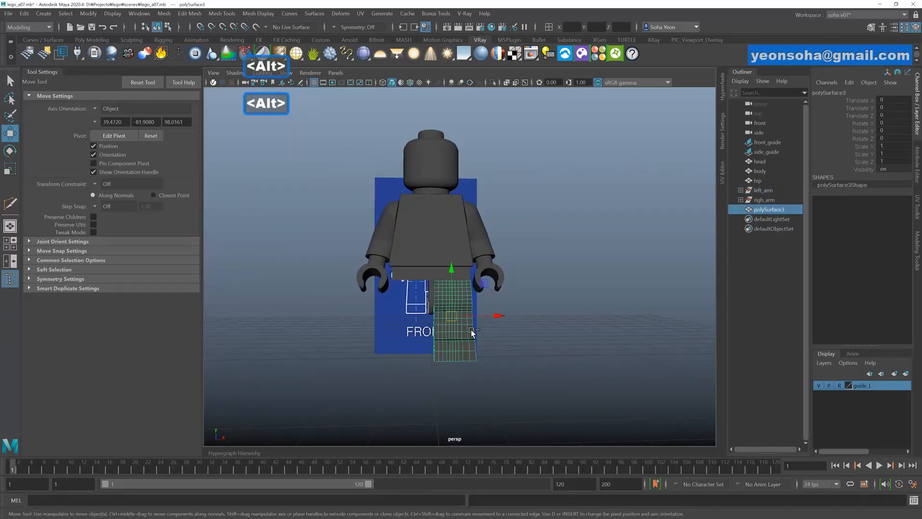
pyautogui.hotkey('ctrl', 'e')
pyautogui.click(529, 152)
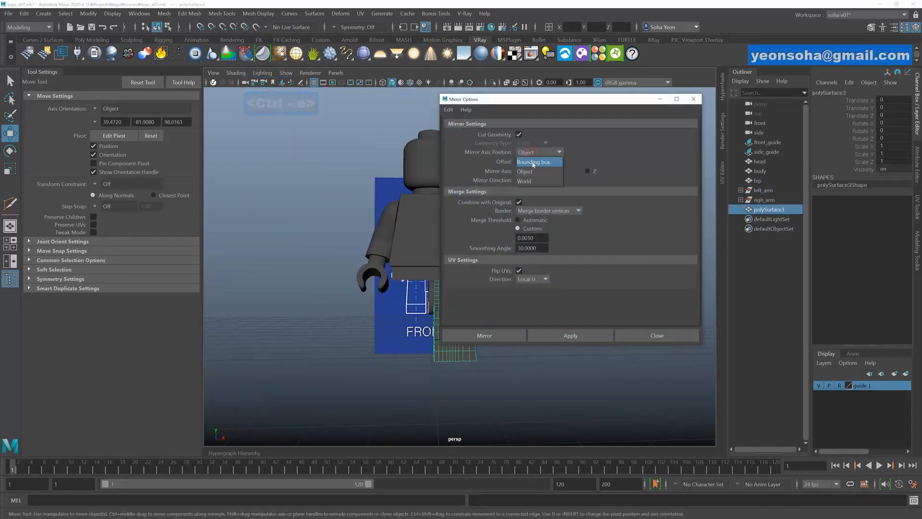
pyautogui.click(529, 180)
pyautogui.moveTo(539, 101); pyautogui.dragTo(597, 89)
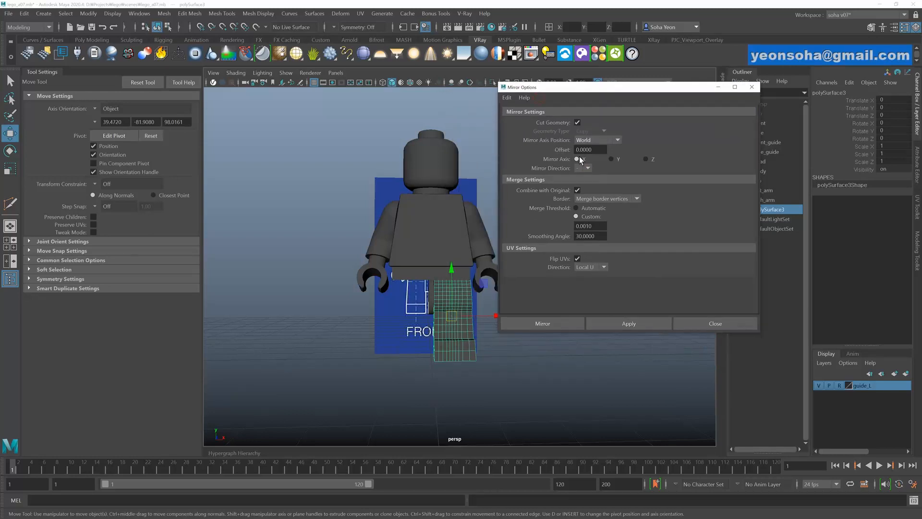
pyautogui.click(642, 323)
pyautogui.keyDown('alt'); pyautogui.moveTo(422, 327); pyautogui.dragTo(436, 326); pyautogui.keyUp('alt')
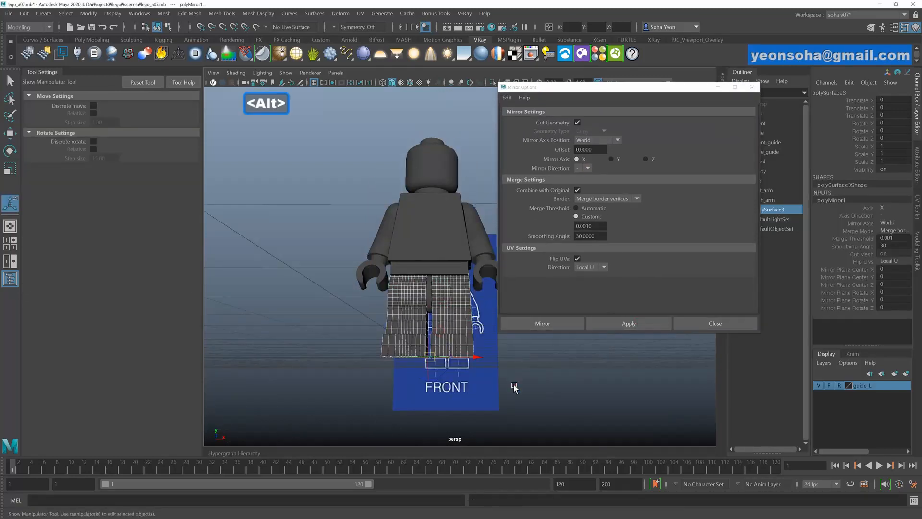
pyautogui.click(494, 366)
pyautogui.click(715, 324)
# - Save the scene with both legs as lego_a08.mb
pyautogui.keyDown('alt'); pyautogui.moveTo(621, 341); pyautogui.dragTo(377, 344); pyautogui.keyUp('alt')
pyautogui.keyDown('alt'); pyautogui.moveTo(376, 344); pyautogui.dragTo(471, 351, button='right'); pyautogui.keyUp('alt')
pyautogui.keyDown('alt'); pyautogui.moveTo(471, 351); pyautogui.dragTo(440, 331); pyautogui.keyUp('alt')
pyautogui.click(41, 71)
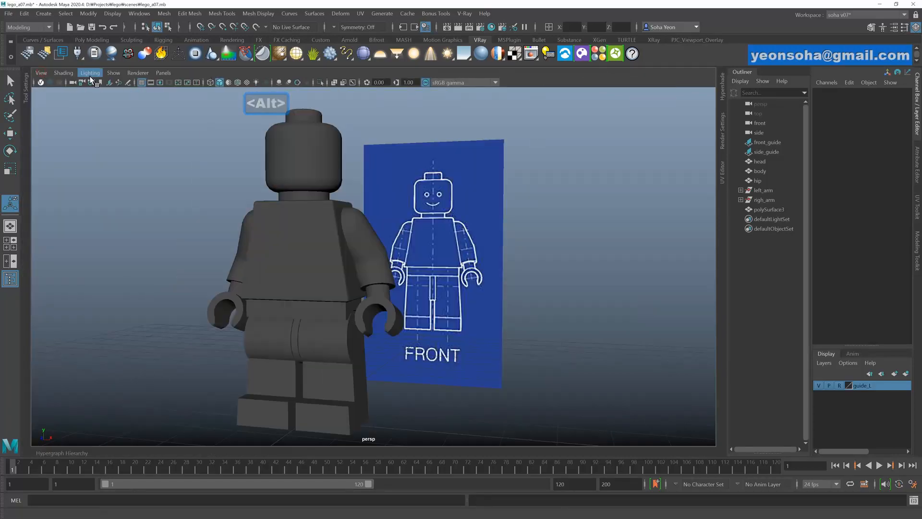
pyautogui.click(8, 13)
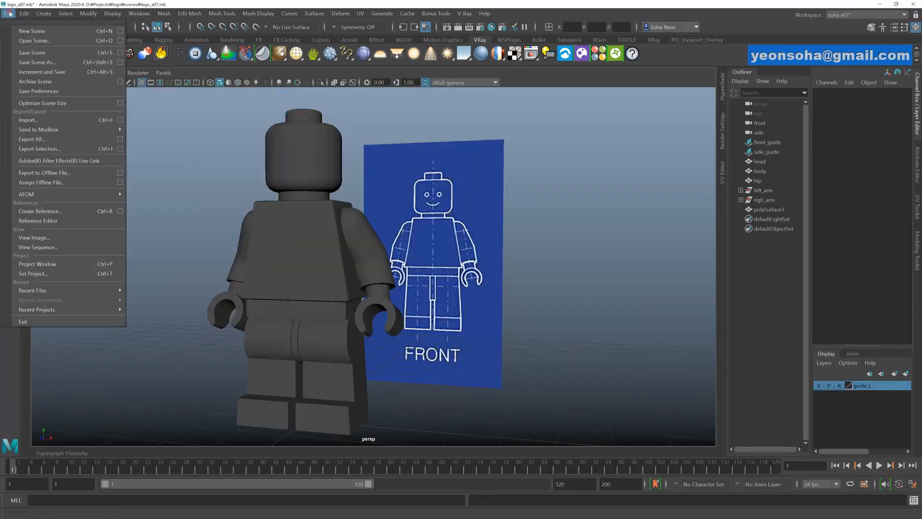
pyautogui.click(28, 62)
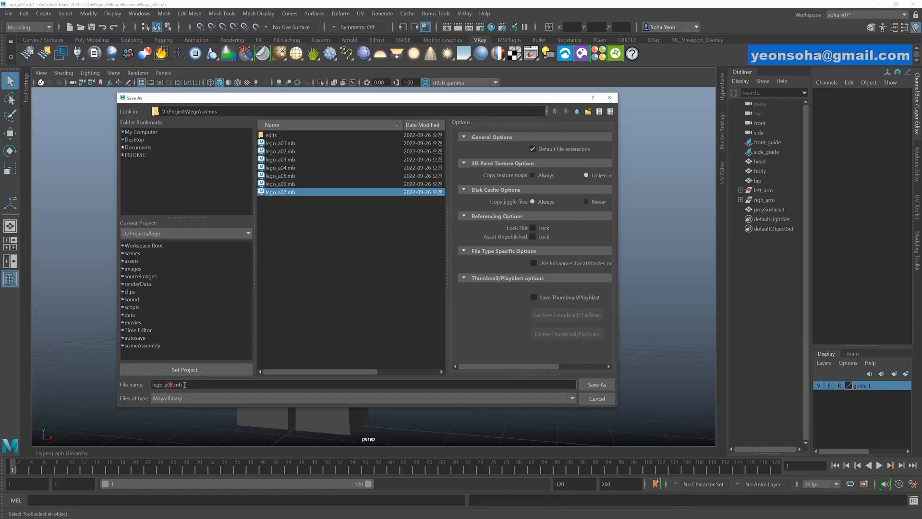
pyautogui.press('Delete')
pyautogui.write('8')
pyautogui.press('Return')
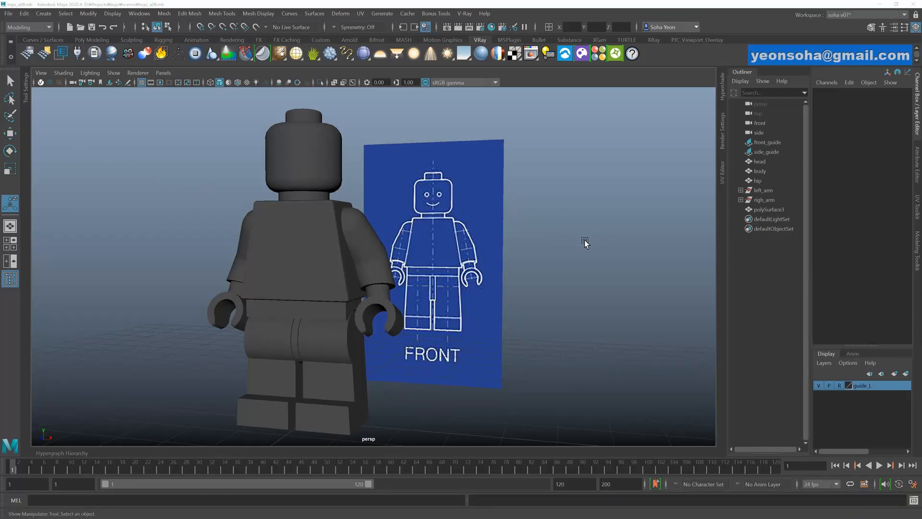
# - Hide the guide_L display layer so only the minifigure is shown
pyautogui.keyDown('alt'); pyautogui.moveTo(585, 243); pyautogui.dragTo(504, 243, button='right'); pyautogui.keyUp('alt')
pyautogui.keyDown('alt'); pyautogui.moveTo(504, 243); pyautogui.dragTo(504, 335); pyautogui.keyUp('alt')
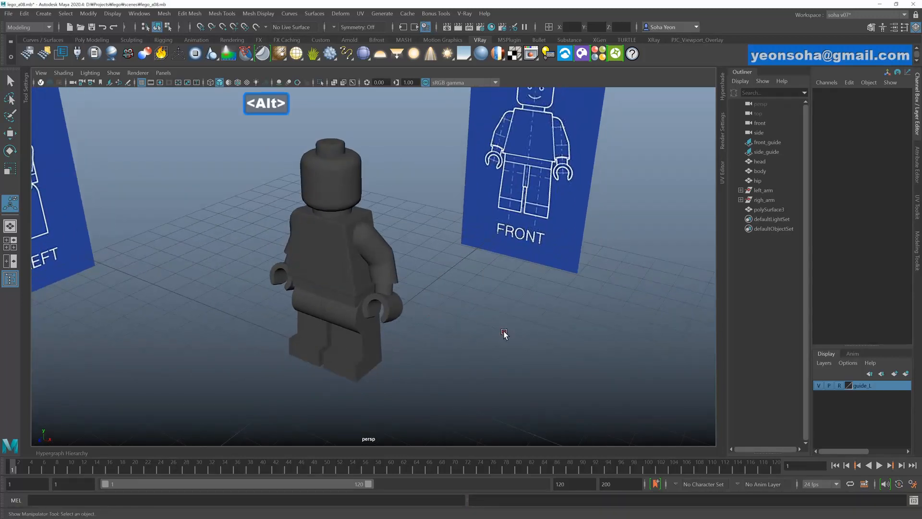
pyautogui.click(818, 385)
pyautogui.keyDown('alt'); pyautogui.moveTo(568, 350); pyautogui.dragTo(347, 223); pyautogui.keyUp('alt')
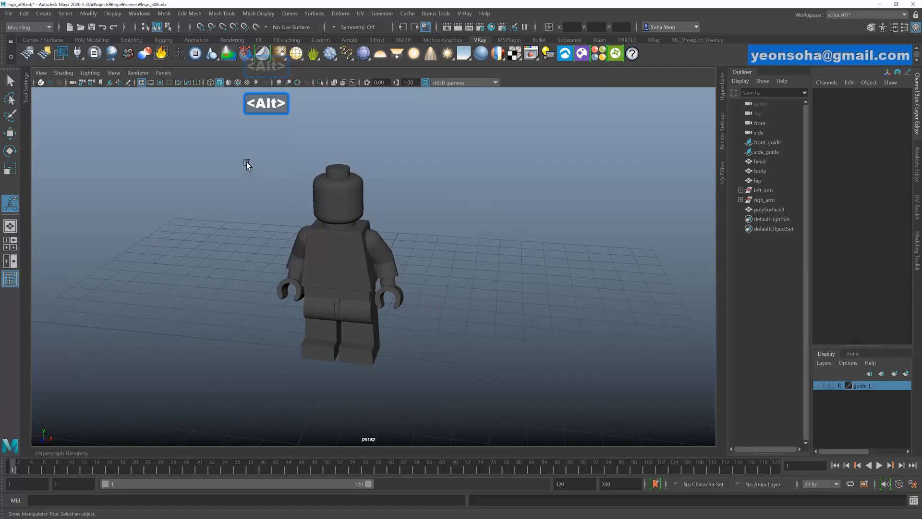
# - Select the entire minifigure and assign a new V-Ray material to it
pyautogui.moveTo(246, 161); pyautogui.dragTo(395, 335)
pyautogui.keyDown('alt'); pyautogui.moveTo(396, 335); pyautogui.dragTo(403, 307); pyautogui.keyUp('alt')
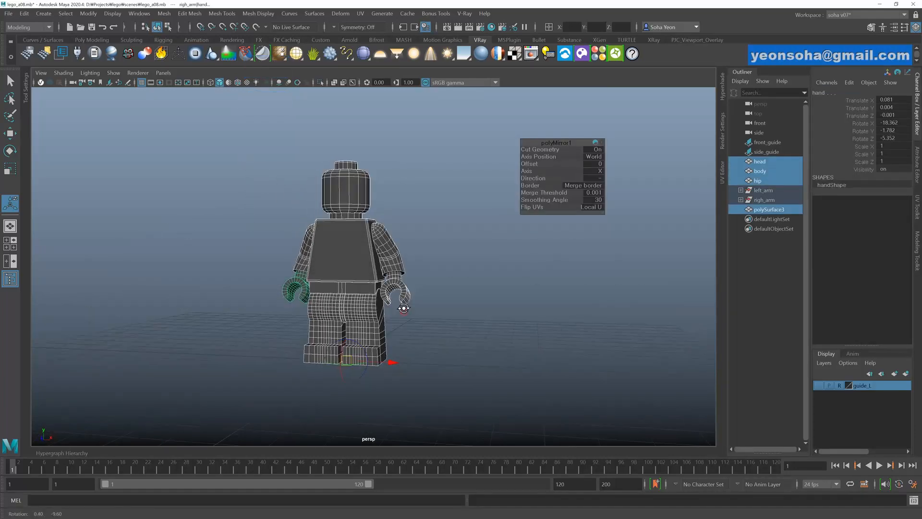
pyautogui.keyDown('alt'); pyautogui.moveTo(403, 307); pyautogui.dragTo(430, 311, button='right'); pyautogui.keyUp('alt')
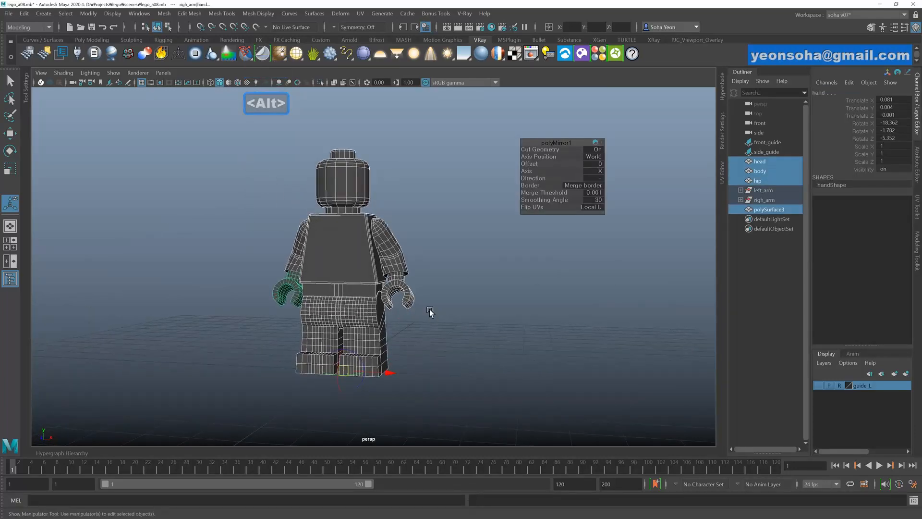
pyautogui.hotkey('shift', 'v')
# - Set VRayMtl1's reflection color to full white and its diffuse color to a saturated orange
pyautogui.hotkey('ctrl', 'a')
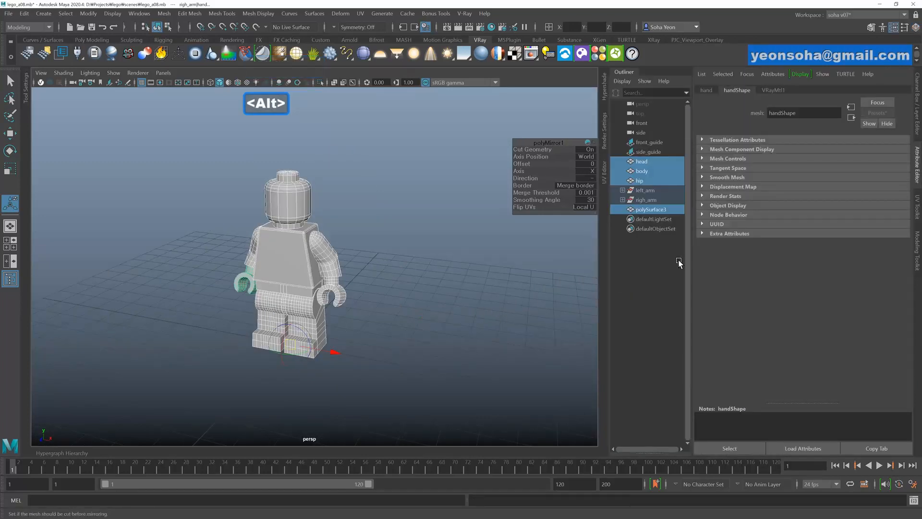
pyautogui.click(774, 89)
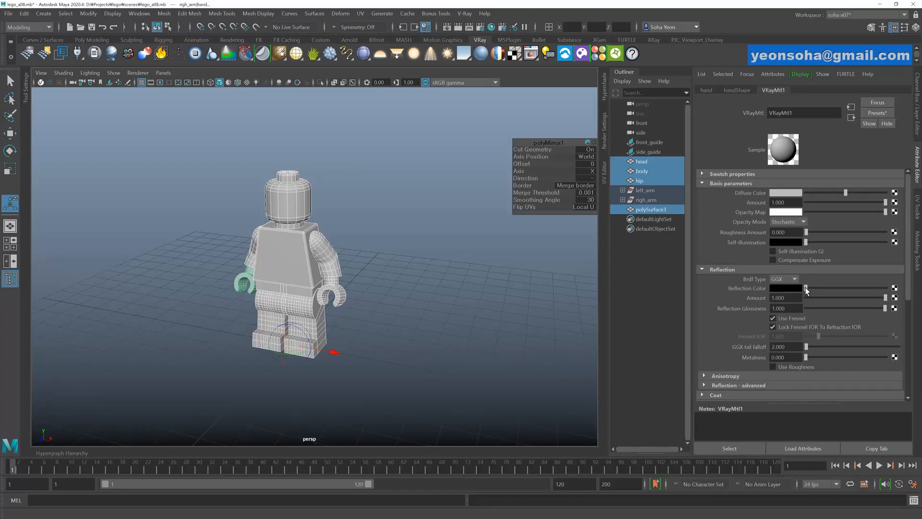
pyautogui.moveTo(870, 288); pyautogui.dragTo(887, 288)
pyautogui.click(793, 193)
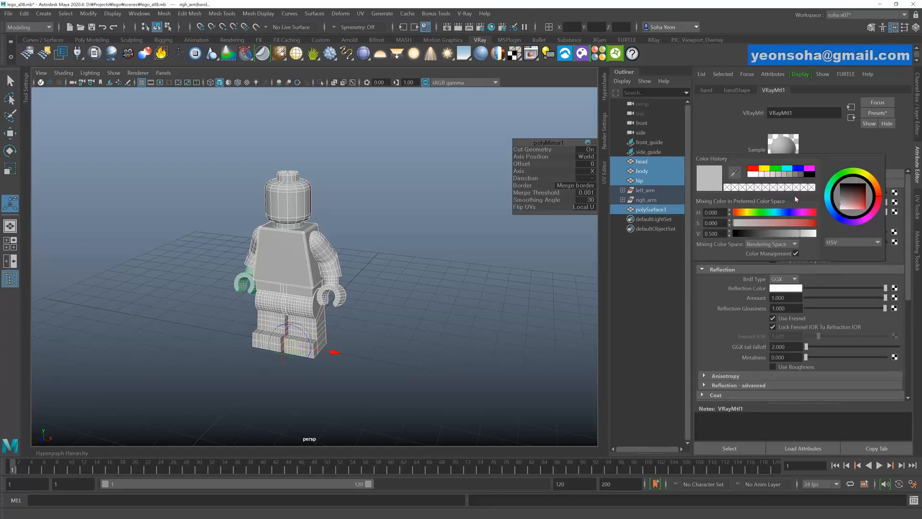
pyautogui.moveTo(878, 189); pyautogui.dragTo(862, 208)
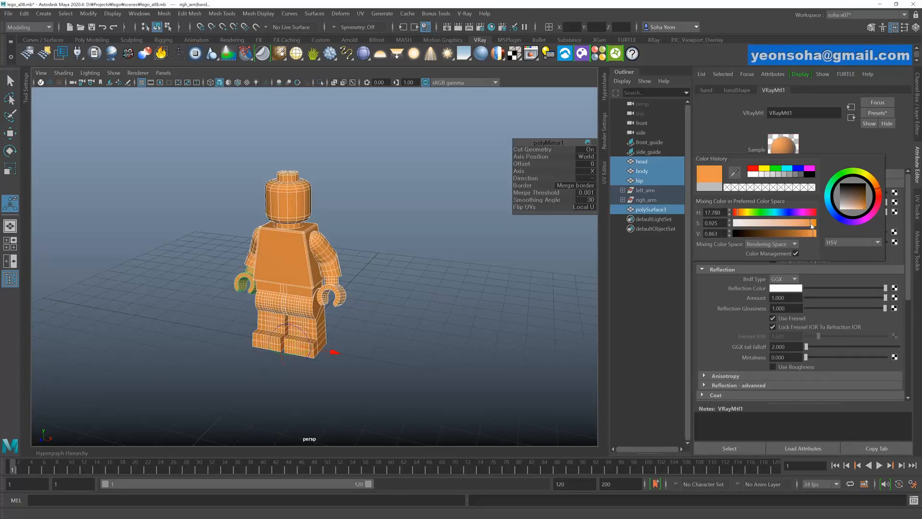
pyautogui.moveTo(740, 214); pyautogui.dragTo(738, 214)
pyautogui.click(434, 274)
# - Select the minifigure's head and assign a new V-Ray material to it
pyautogui.keyDown('alt'); pyautogui.moveTo(433, 274); pyautogui.dragTo(375, 254); pyautogui.keyUp('alt')
pyautogui.moveTo(405, 254)
pyautogui.keyDown('alt'); pyautogui.mouseDown()
pyautogui.moveTo(346, 268)
pyautogui.moveTo(388, 282)
pyautogui.moveTo(402, 267)
pyautogui.mouseUp(); pyautogui.keyUp('alt')
pyautogui.click(362, 218)
pyautogui.keyDown('alt'); pyautogui.moveTo(361, 217); pyautogui.dragTo(381, 235); pyautogui.keyUp('alt')
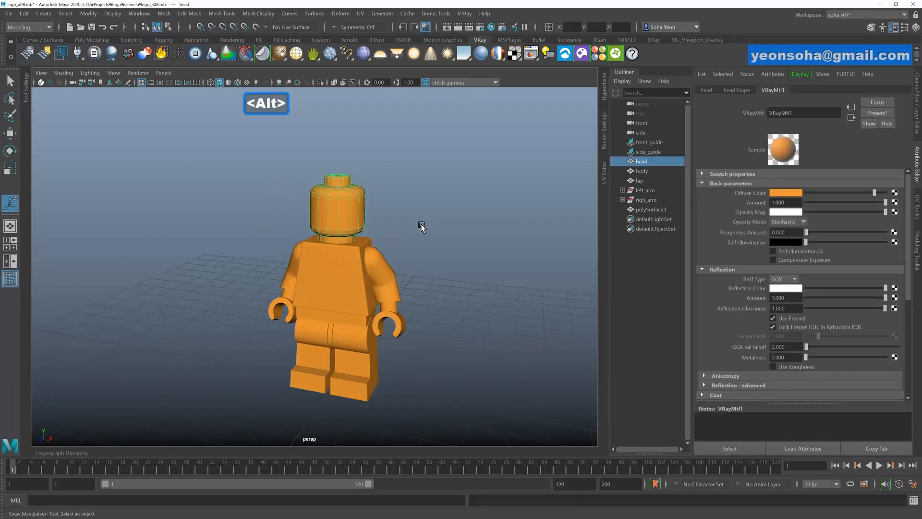
pyautogui.hotkey('shift', 'v')
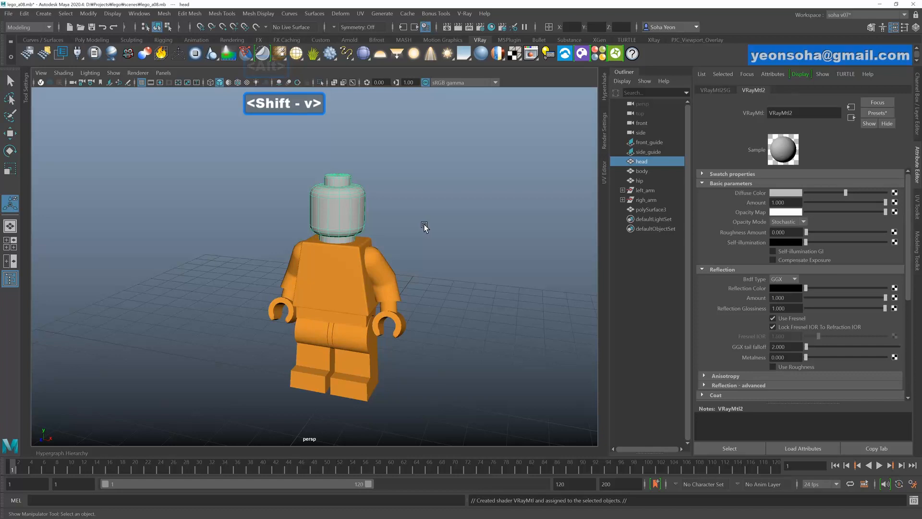
# - Set the head material's diffuse color to a saturated golden yellow, with hue 35.984, saturation 0.973 and value 0.801
pyautogui.click(792, 193)
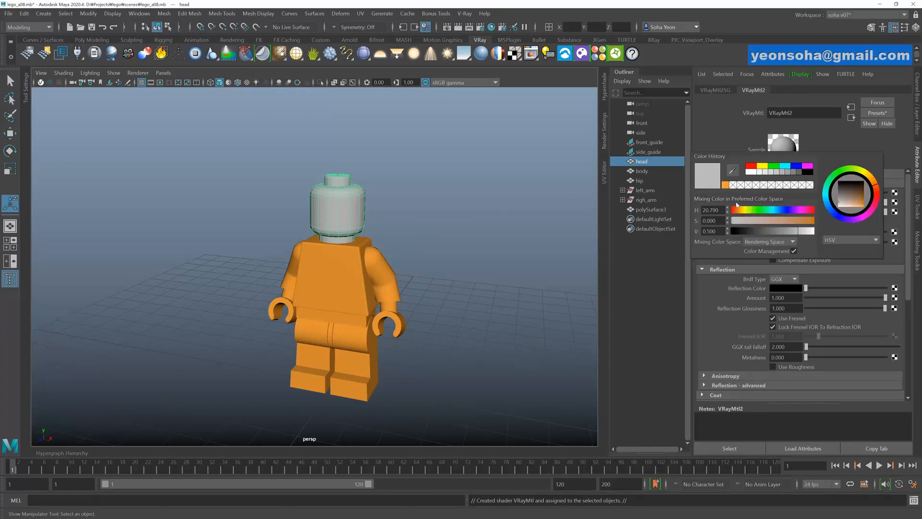
pyautogui.moveTo(780, 223); pyautogui.dragTo(793, 222)
pyautogui.moveTo(873, 183); pyautogui.dragTo(872, 176)
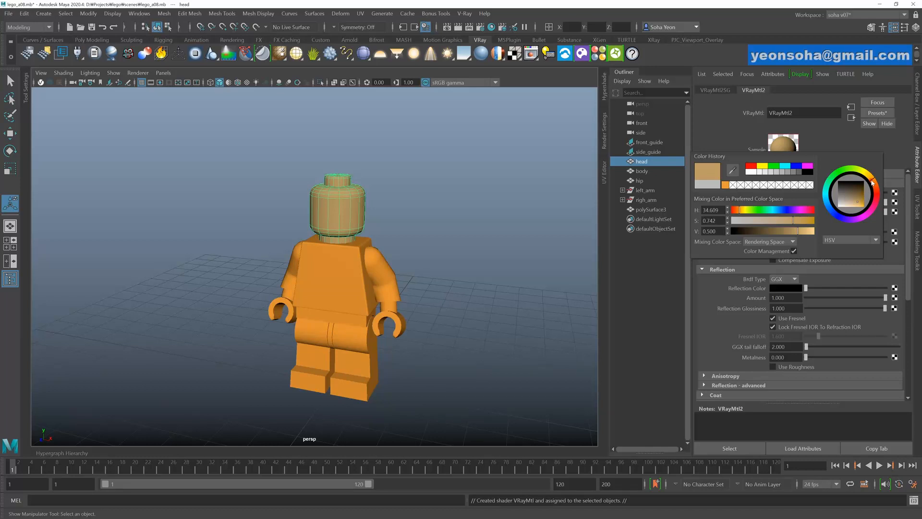
pyautogui.moveTo(802, 231)
pyautogui.mouseDown()
pyautogui.moveTo(811, 231)
pyautogui.moveTo(801, 221)
pyautogui.mouseUp()
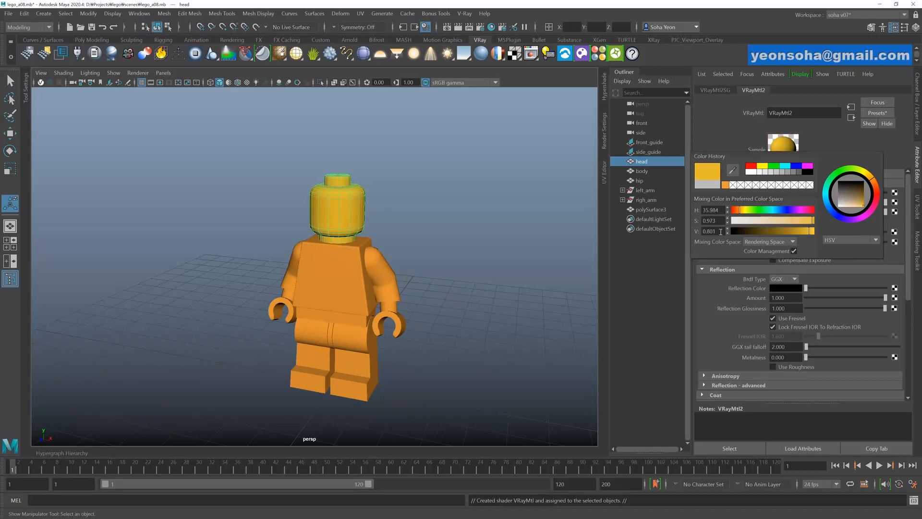
# - Set the head material's reflection color to full white and its reflection glossiness to about 0.933
pyautogui.click(427, 271)
pyautogui.keyDown('alt'); pyautogui.moveTo(427, 271); pyautogui.dragTo(330, 201); pyautogui.keyUp('alt')
pyautogui.click(388, 267)
pyautogui.keyDown('shift'); pyautogui.click(287, 266); pyautogui.keyUp('shift')
pyautogui.click(329, 201)
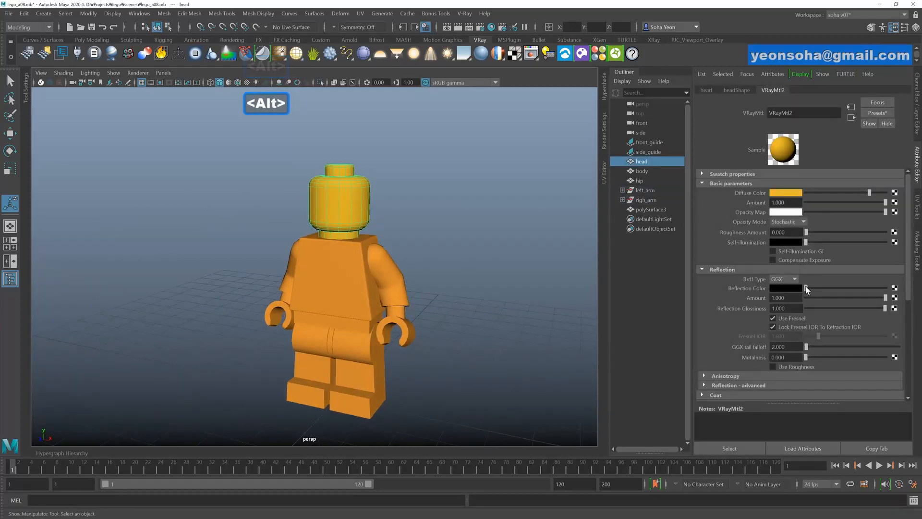
pyautogui.moveTo(806, 287); pyautogui.dragTo(877, 307)
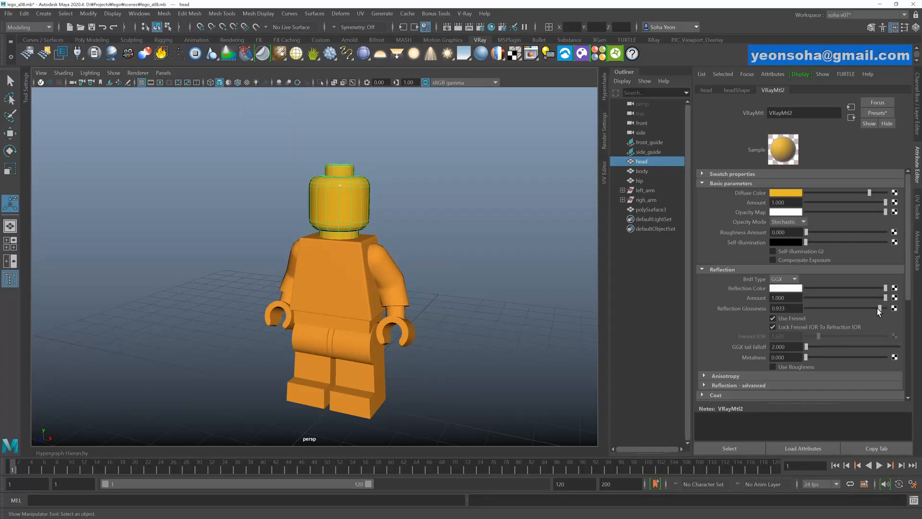
pyautogui.scroll(-2, 840, 259)
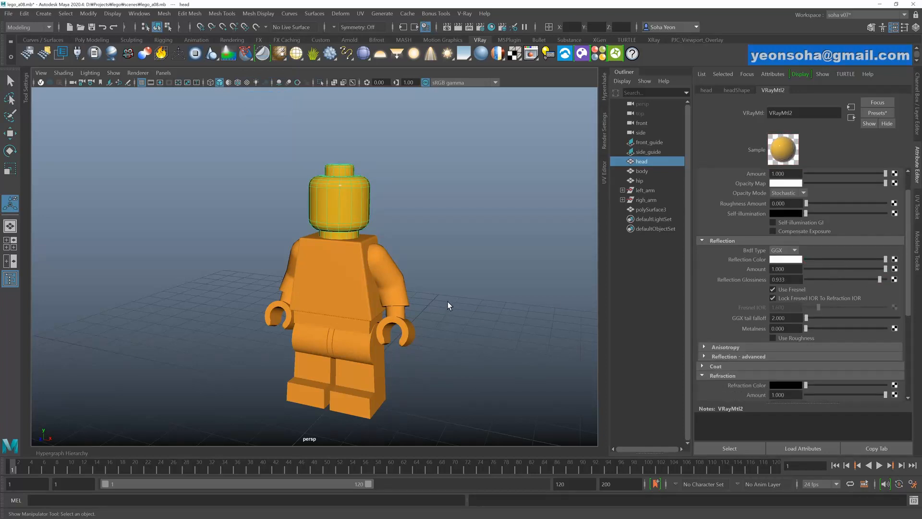
pyautogui.keyDown('alt'); pyautogui.moveTo(448, 301); pyautogui.dragTo(446, 282); pyautogui.keyUp('alt')
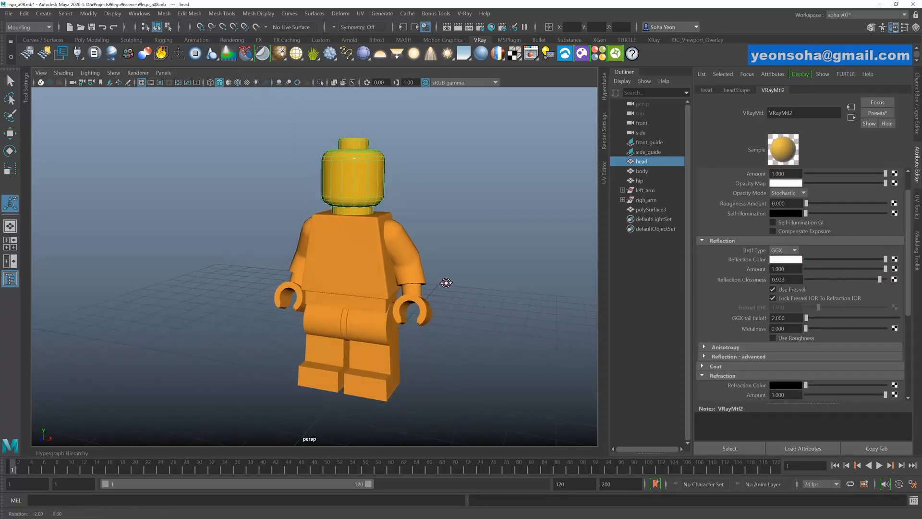
# - Rename the head's V-Ray material to yellow
pyautogui.doubleClick(788, 114)
pyautogui.write('ye')
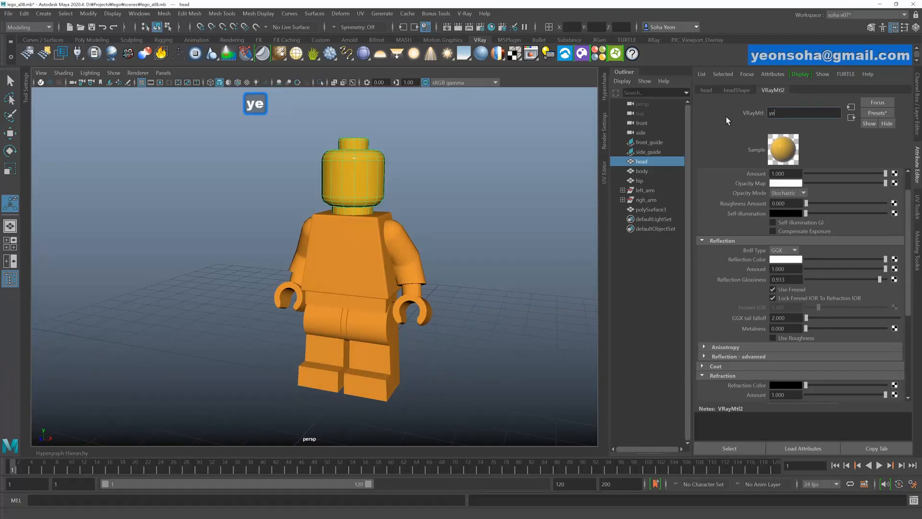
pyautogui.write('llow')
pyautogui.press('Return')
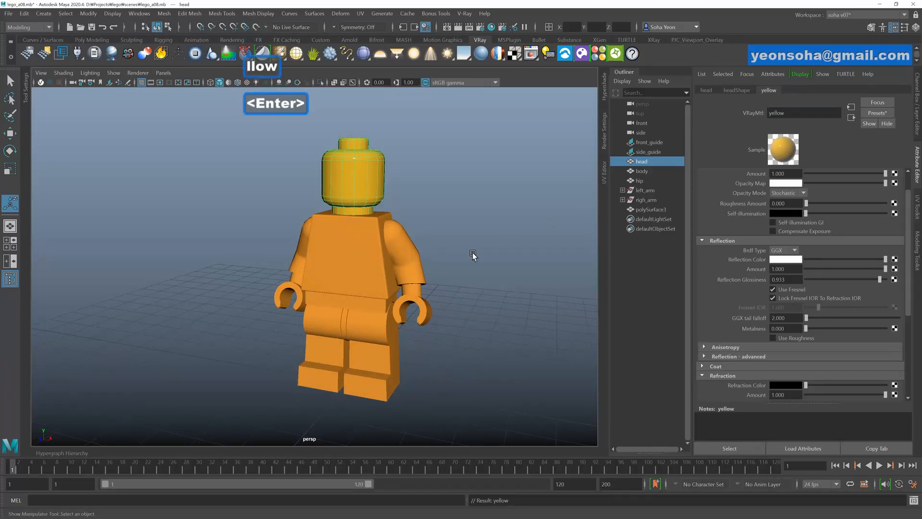
# - Rename the body's V-Ray material to orange and set its reflection glossiness to about 0.893
pyautogui.click(374, 274)
pyautogui.doubleClick(803, 113)
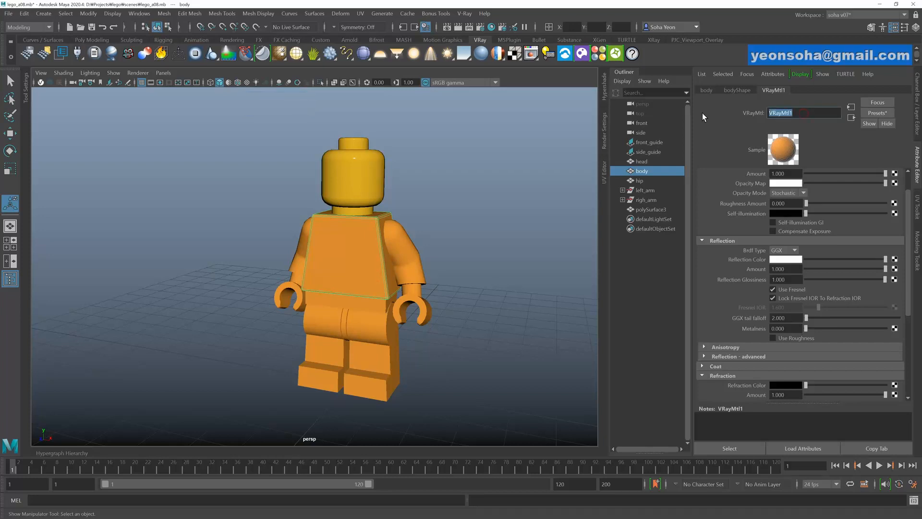
pyautogui.write('gro')
pyautogui.press('BackSpace')
pyautogui.press('BackSpace')
pyautogui.press('BackSpace')
pyautogui.write('orange')
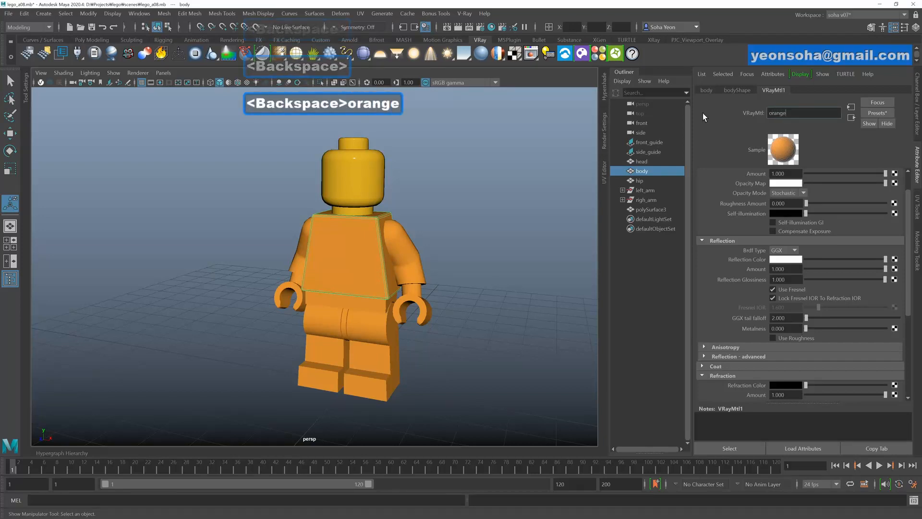
pyautogui.press('Return')
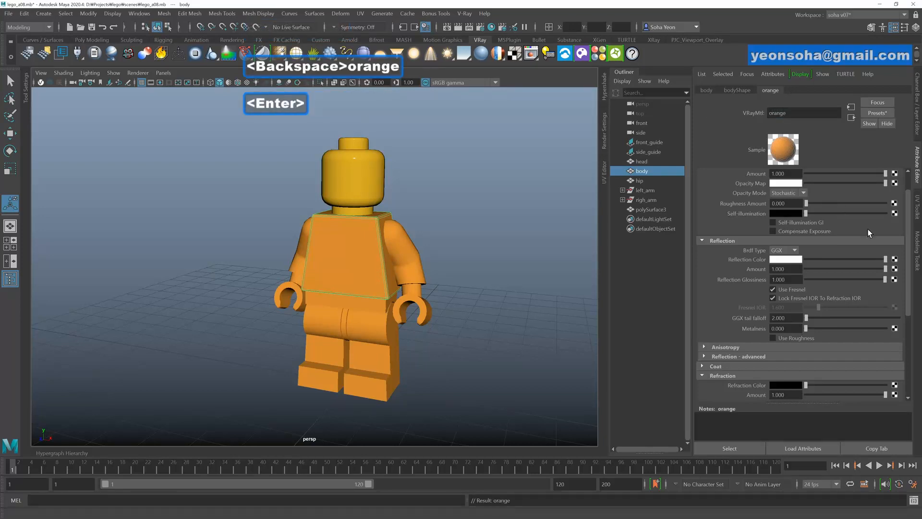
pyautogui.moveTo(885, 279); pyautogui.dragTo(877, 279)
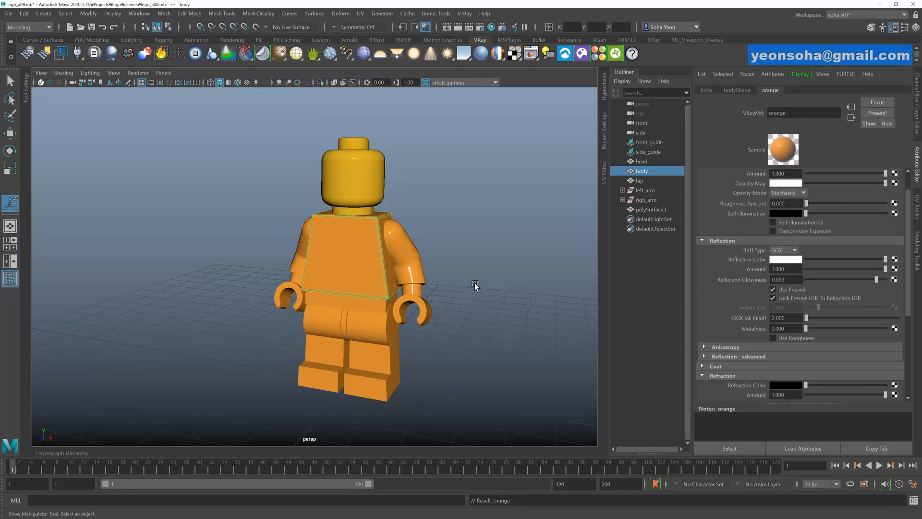
# - Assign a new V-Ray material to both arm sleeves and name it blue
pyautogui.keyDown('alt'); pyautogui.moveTo(474, 284); pyautogui.dragTo(403, 253); pyautogui.keyUp('alt')
pyautogui.click(404, 253)
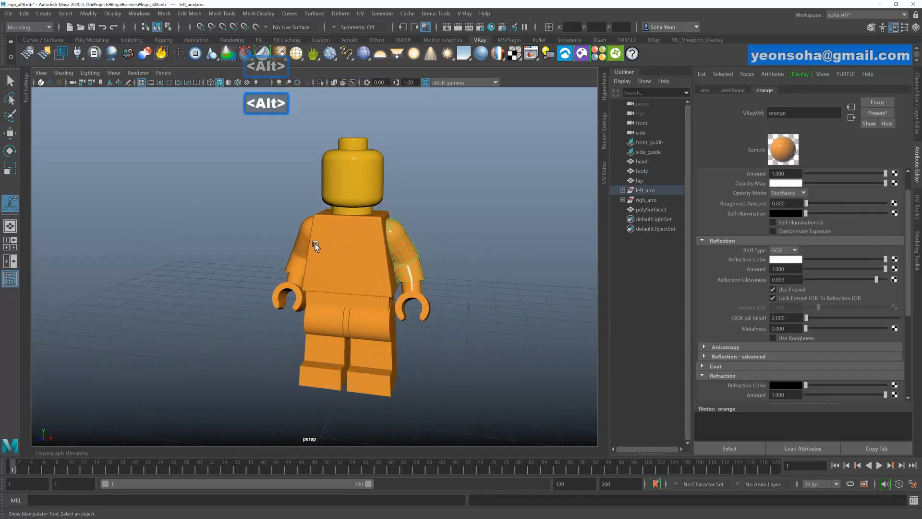
pyautogui.keyDown('shift'); pyautogui.click(321, 246); pyautogui.keyUp('shift')
pyautogui.keyDown('alt'); pyautogui.moveTo(323, 249); pyautogui.dragTo(400, 257); pyautogui.keyUp('alt')
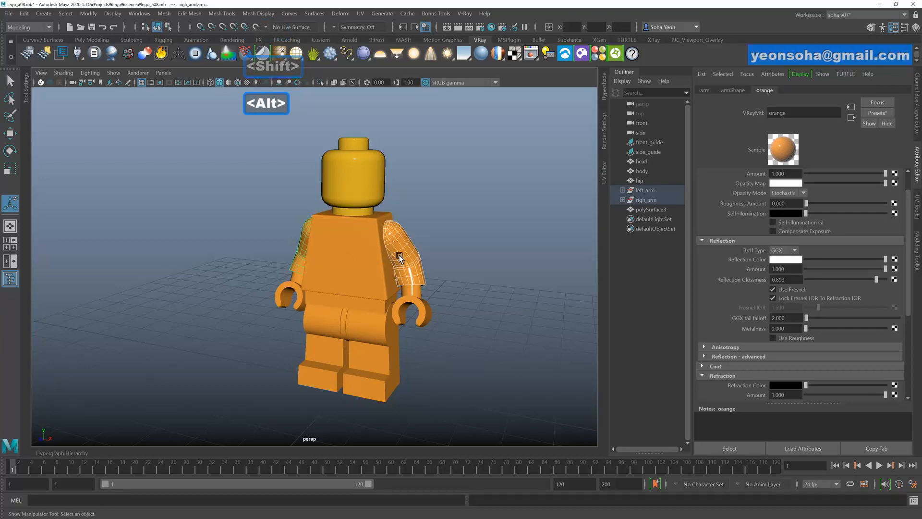
pyautogui.hotkey('shift', 'v')
pyautogui.doubleClick(788, 113)
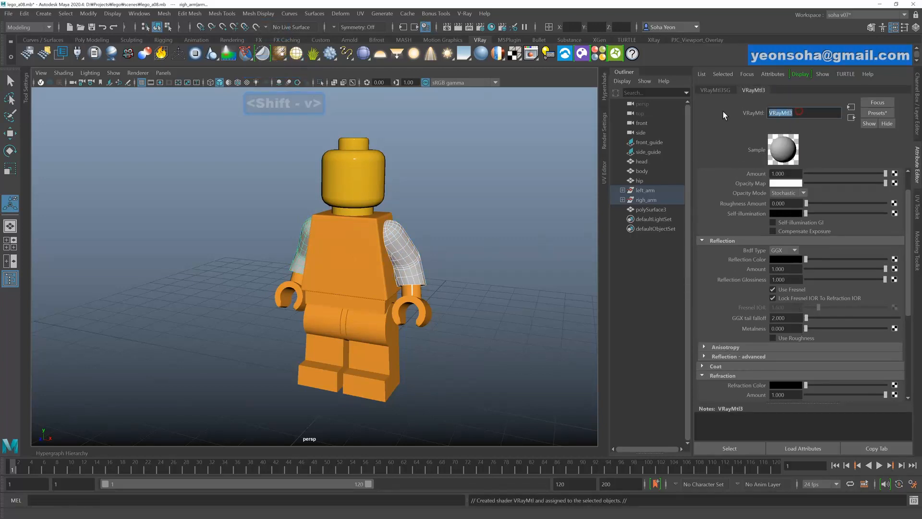
pyautogui.write('blue')
pyautogui.press('Return')
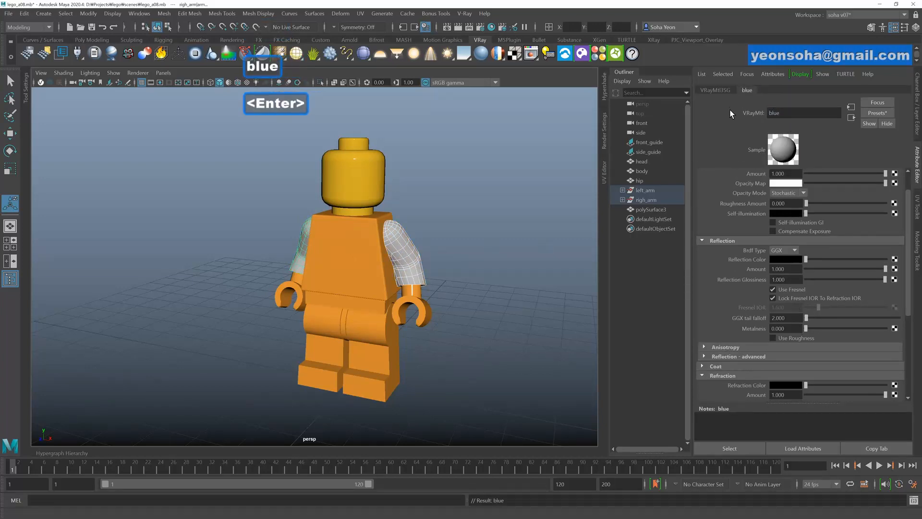
# - Set the blue material's diffuse color to a deep saturated blue, with hue 240, saturation 0.976 and value about 0.63
pyautogui.scroll(2, 813, 180)
pyautogui.click(786, 192)
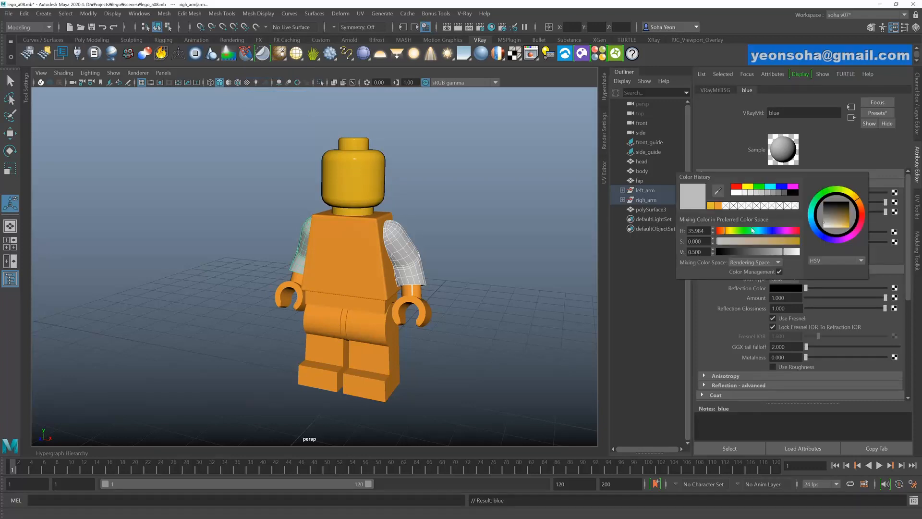
pyautogui.click(780, 187)
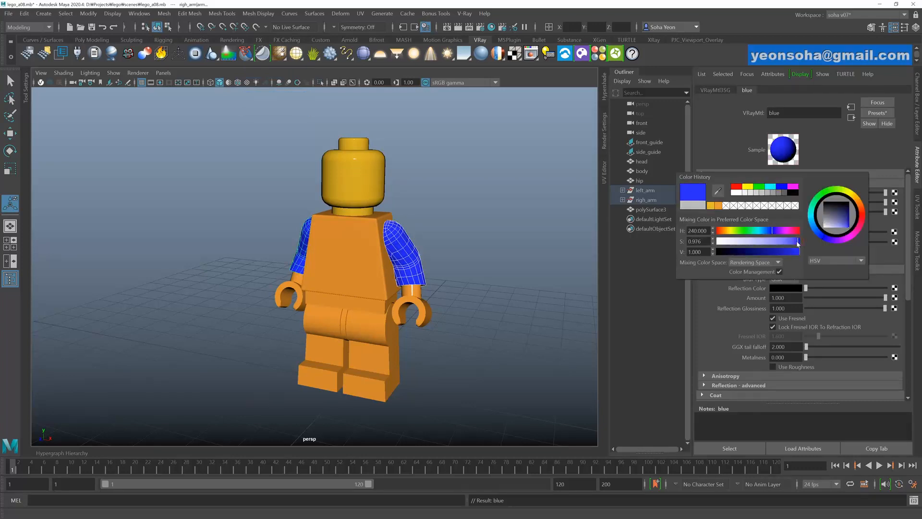
pyautogui.moveTo(797, 251); pyautogui.dragTo(791, 252)
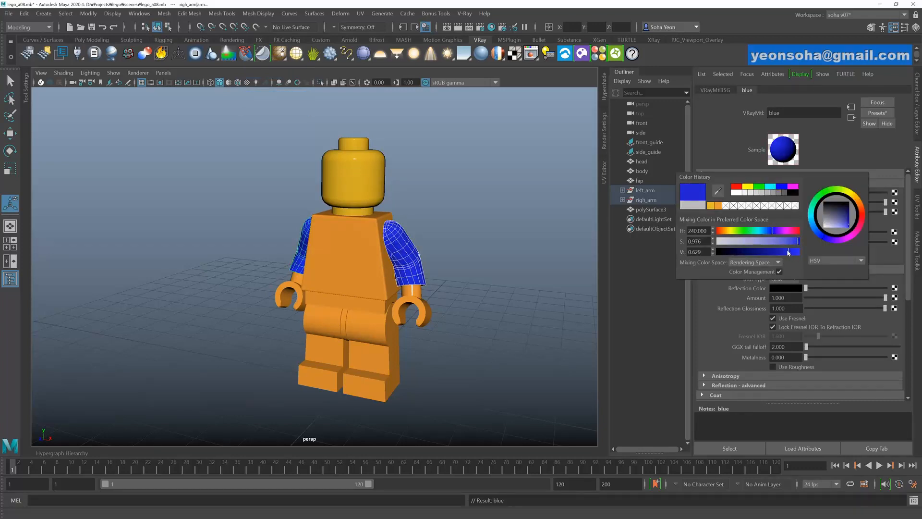
# - Set the blue material's reflection color to full white and its reflection glossiness to about 0.93
pyautogui.click(852, 145)
pyautogui.moveTo(812, 288); pyautogui.dragTo(879, 310)
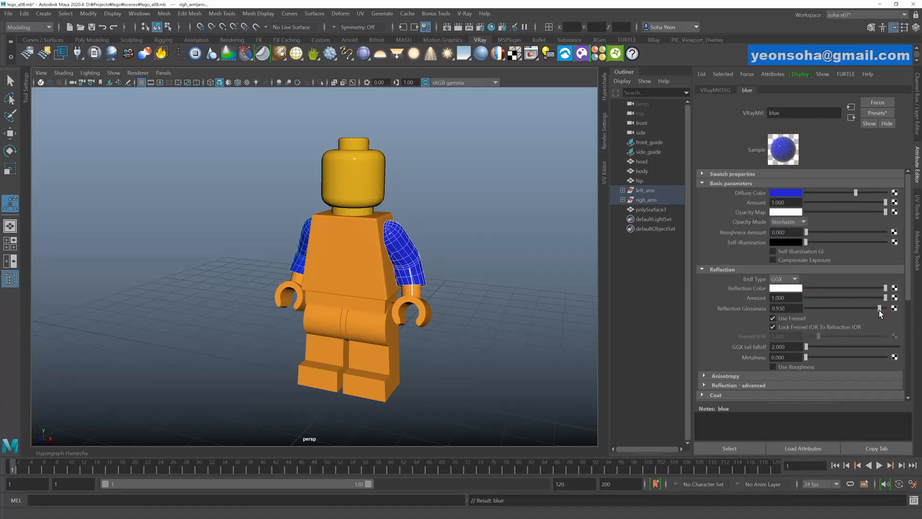
pyautogui.click(478, 284)
# - Select both hands and assign the existing yellow material to them
pyautogui.keyDown('alt'); pyautogui.moveTo(477, 284); pyautogui.dragTo(403, 290); pyautogui.keyUp('alt')
pyautogui.scroll(6, 403, 290)
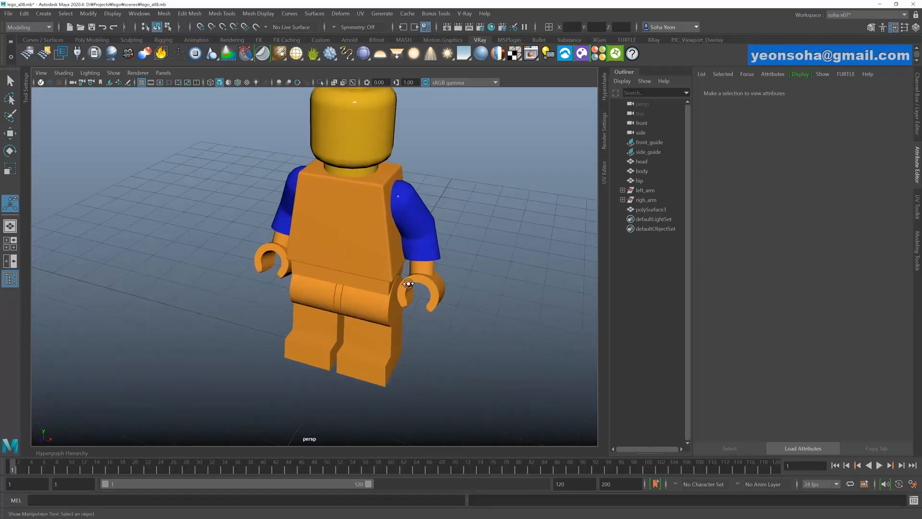
pyautogui.click(438, 271)
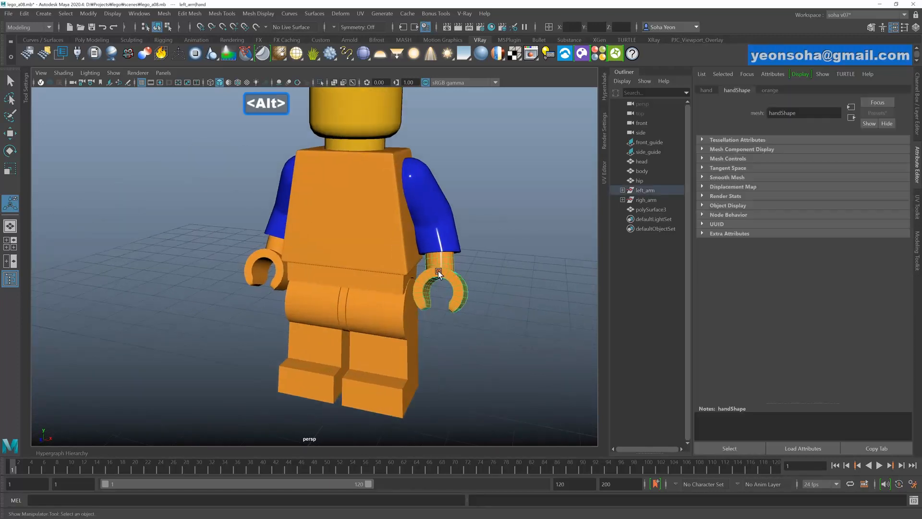
pyautogui.keyDown('shift'); pyautogui.click(279, 263); pyautogui.keyUp('shift')
pyautogui.keyDown('alt'); pyautogui.moveTo(364, 179); pyautogui.dragTo(386, 153); pyautogui.keyUp('alt')
pyautogui.moveTo(442, 291); pyautogui.dragTo(508, 480, button='right')
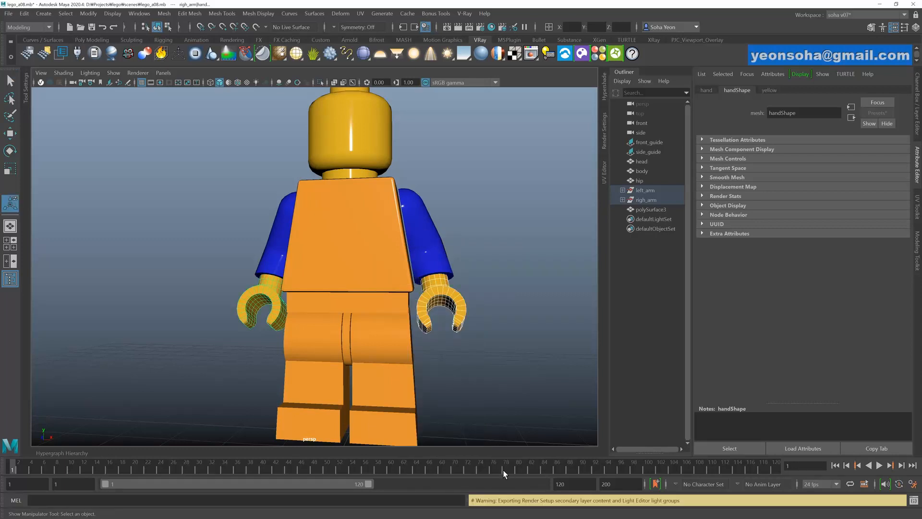
# - Create a polygon plane under the minifigure and scale it up into a large ground floor
pyautogui.keyDown('alt'); pyautogui.moveTo(456, 284); pyautogui.dragTo(500, 268); pyautogui.keyUp('alt')
pyautogui.click(500, 268)
pyautogui.keyDown('alt'); pyautogui.moveTo(500, 268); pyautogui.dragTo(412, 302, button='right'); pyautogui.keyUp('alt')
pyautogui.keyDown('alt'); pyautogui.moveTo(412, 302); pyautogui.dragTo(404, 247); pyautogui.keyUp('alt')
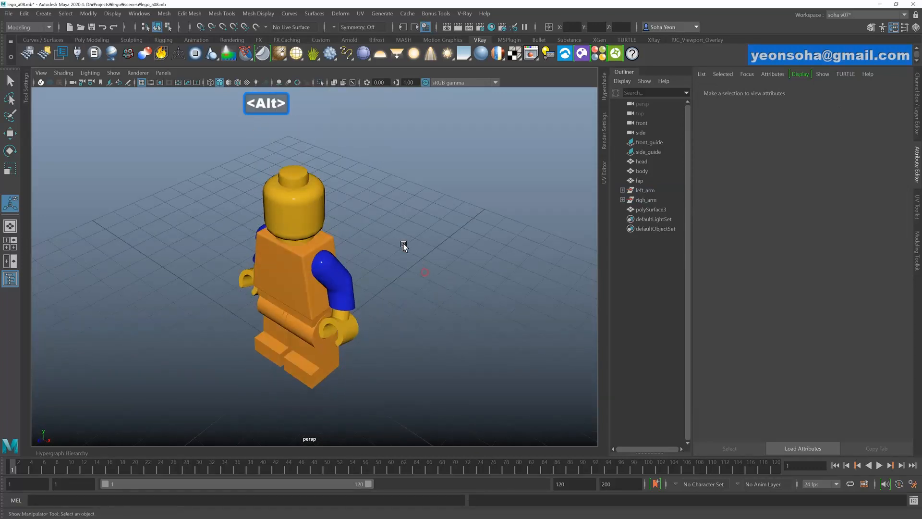
pyautogui.keyDown('shift'); pyautogui.rightClick(384, 229); pyautogui.keyUp('shift')
pyautogui.keyDown('shift'); pyautogui.moveTo(384, 230); pyautogui.dragTo(339, 210, button='right'); pyautogui.keyUp('shift')
pyautogui.keyDown('alt'); pyautogui.moveTo(339, 211); pyautogui.dragTo(327, 309, button='right'); pyautogui.keyUp('alt')
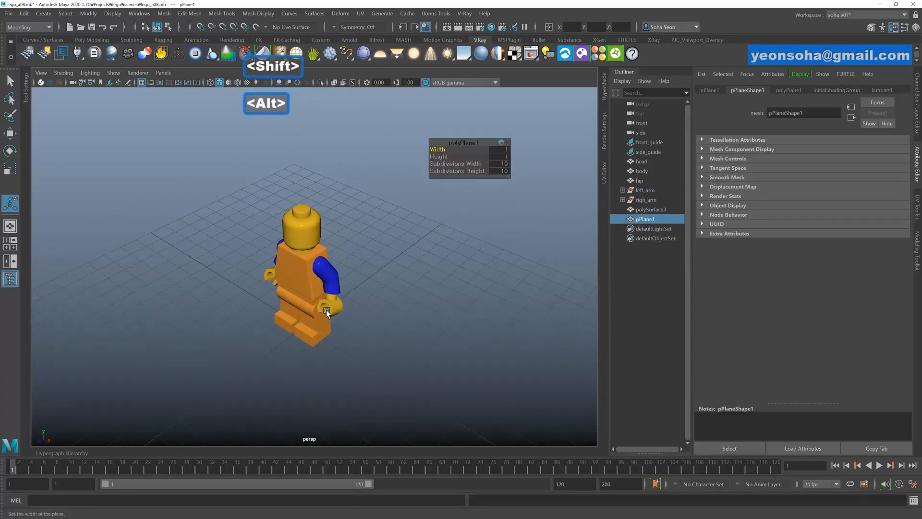
pyautogui.press('r')
pyautogui.moveTo(305, 320); pyautogui.dragTo(403, 276)
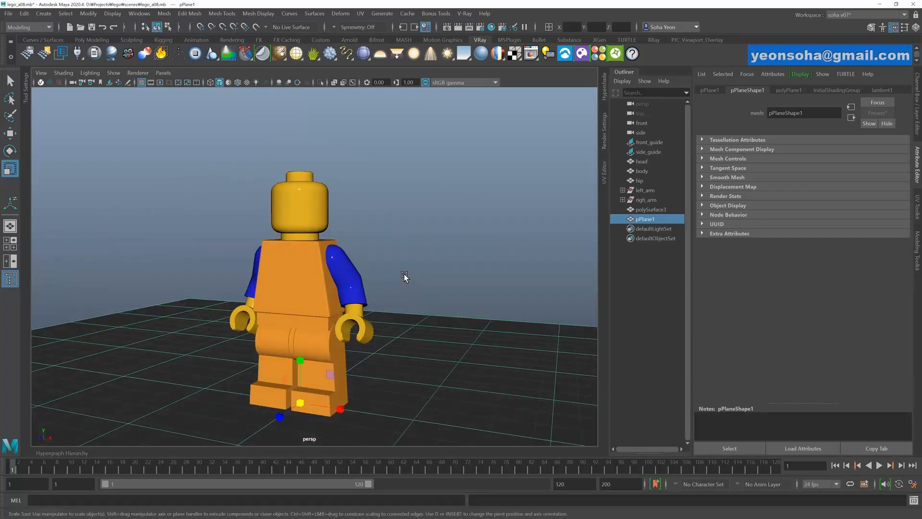
# - Save the scene under the new file name lego_a09.mb
pyautogui.click(9, 18)
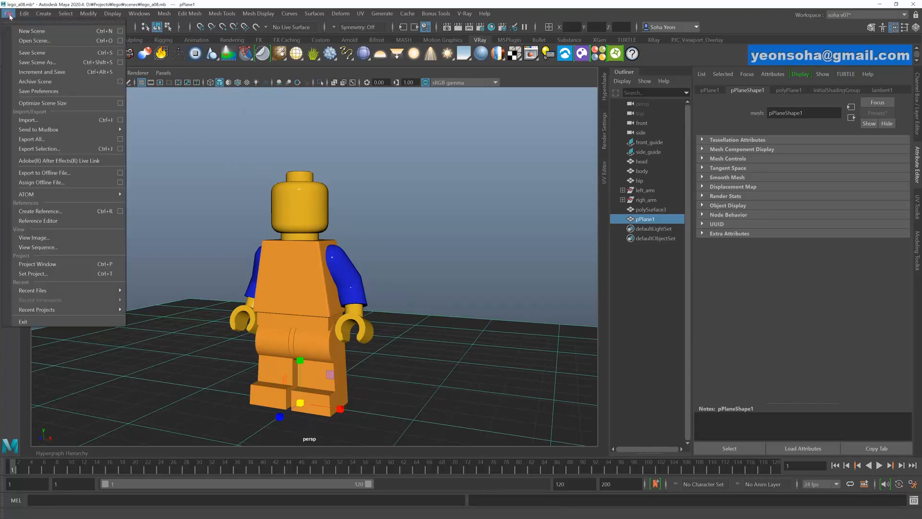
pyautogui.click(30, 65)
pyautogui.click(171, 385)
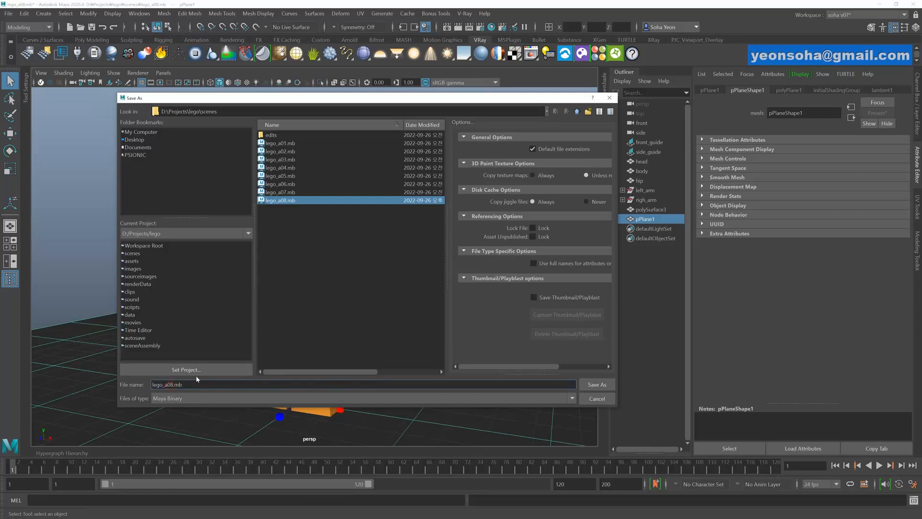
pyautogui.press('Delete')
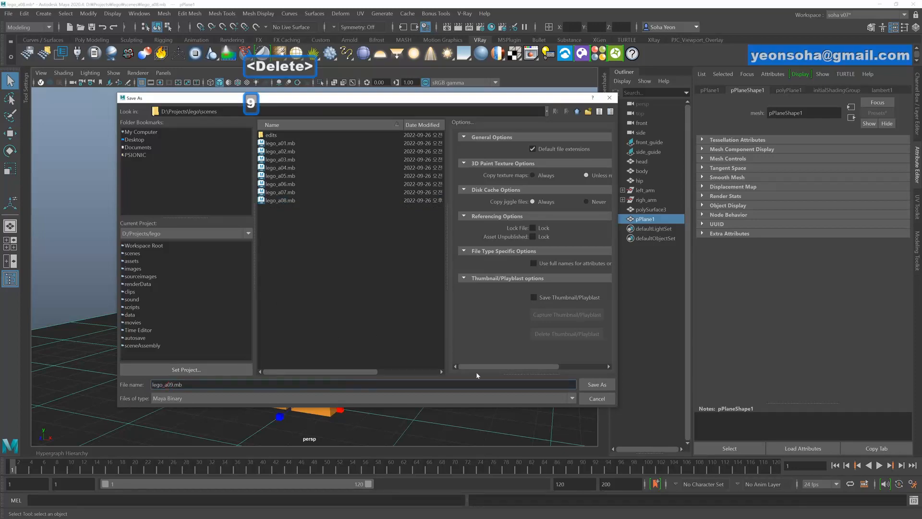
pyautogui.write('9')
pyautogui.click(587, 385)
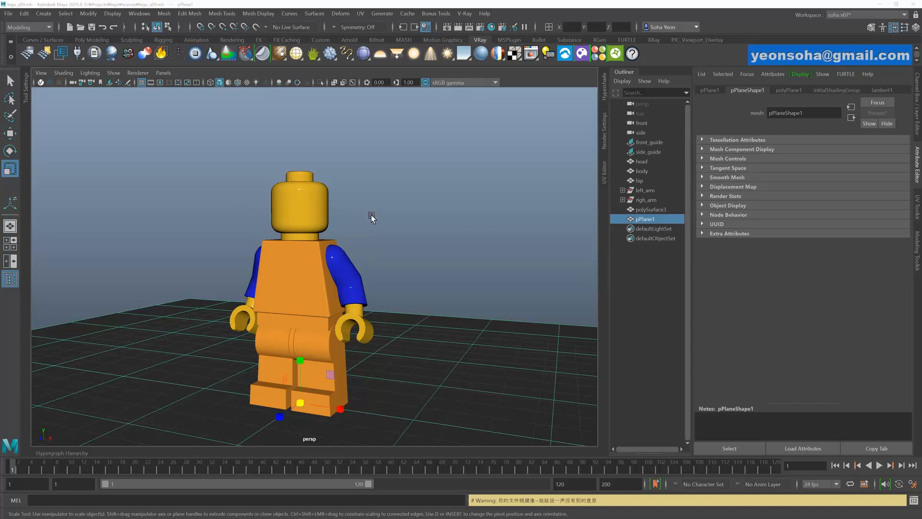
# - Create a V-Ray rectangle light, place it high to one side of the minifigure and angle it toward the figure
pyautogui.keyDown('alt'); pyautogui.moveTo(371, 215); pyautogui.dragTo(343, 147); pyautogui.keyUp('alt')
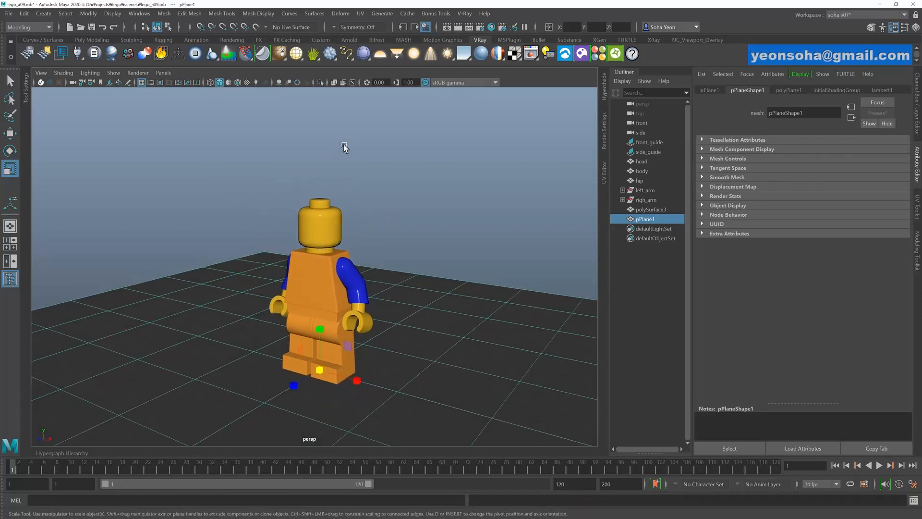
pyautogui.click(396, 53)
pyautogui.keyDown('alt'); pyautogui.moveTo(365, 201); pyautogui.dragTo(318, 183); pyautogui.keyUp('alt')
pyautogui.press('w')
pyautogui.moveTo(291, 224); pyautogui.dragTo(168, 205)
pyautogui.press('e')
pyautogui.press('w')
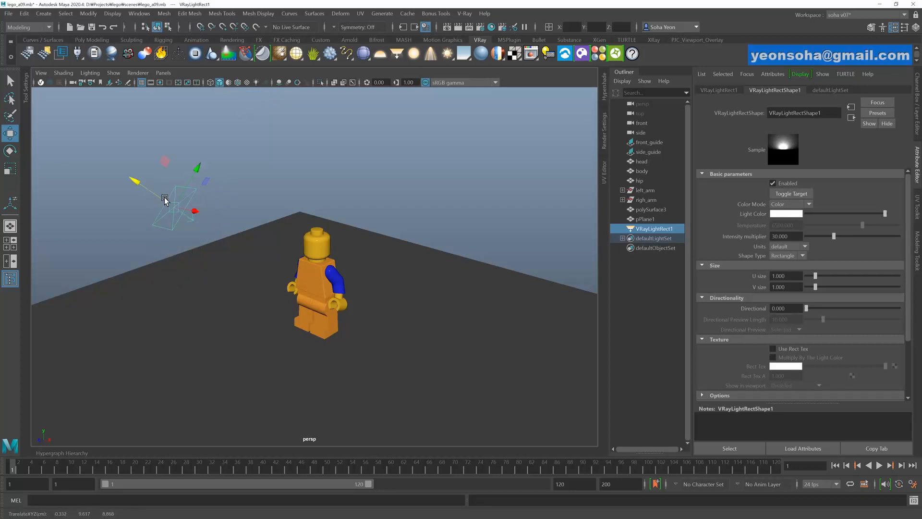
# - Start the V-Ray render in the perspective viewport and add a V-Ray dome light to the scene
pyautogui.keyDown('alt'); pyautogui.moveTo(228, 232); pyautogui.dragTo(253, 258); pyautogui.keyUp('alt')
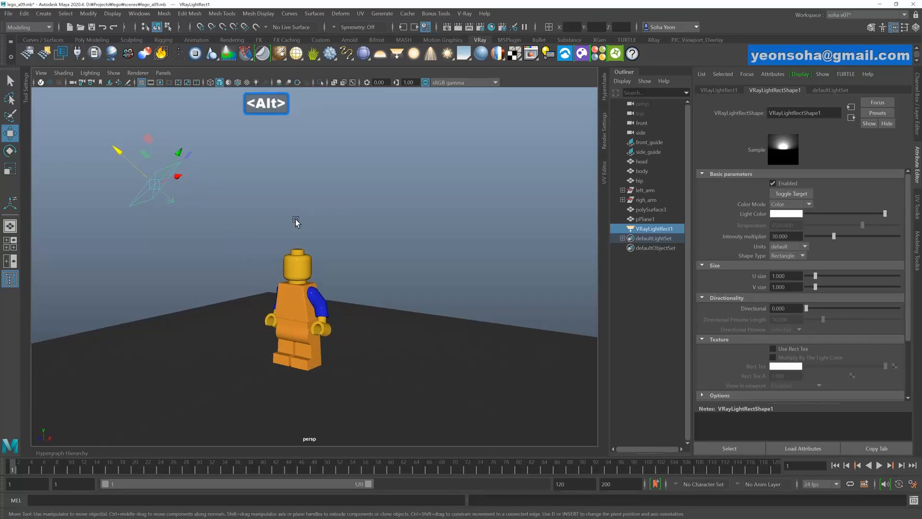
pyautogui.keyDown('alt'); pyautogui.moveTo(338, 281); pyautogui.dragTo(370, 276); pyautogui.keyUp('alt')
pyautogui.click(41, 82)
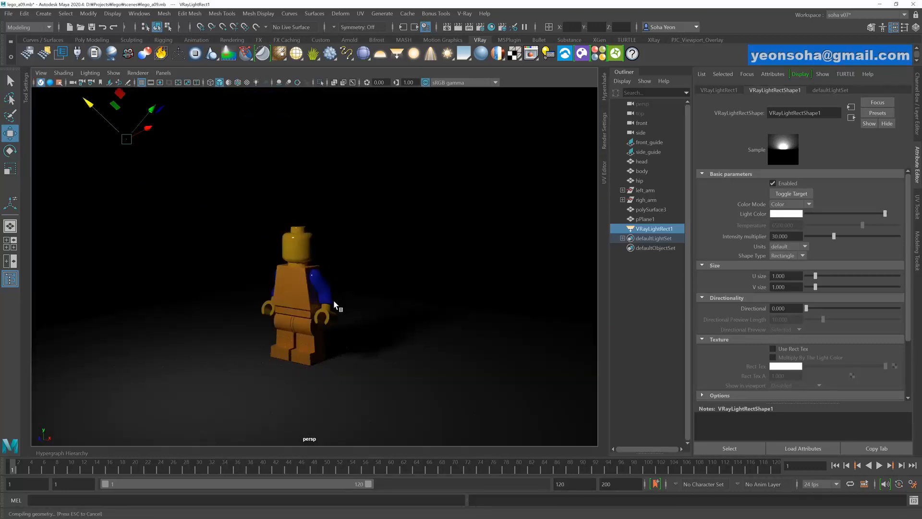
pyautogui.click(380, 53)
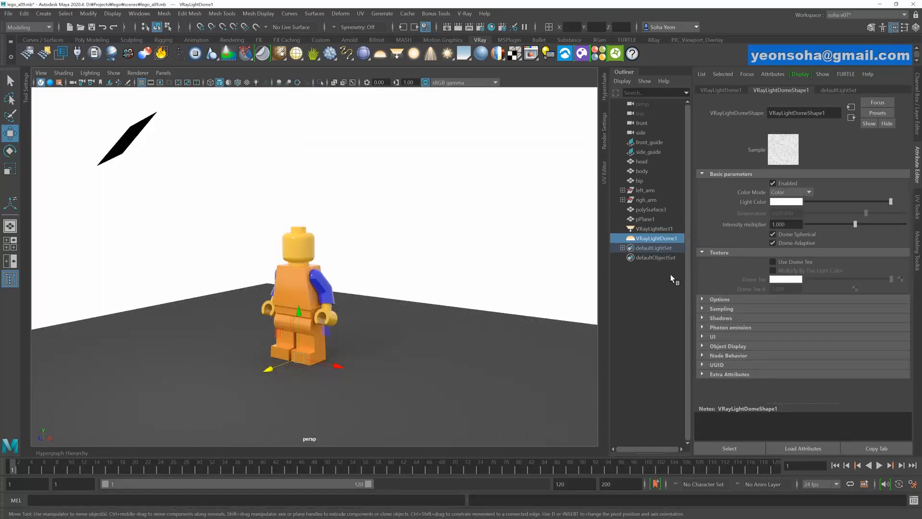
pyautogui.moveTo(655, 237); pyautogui.dragTo(664, 242)
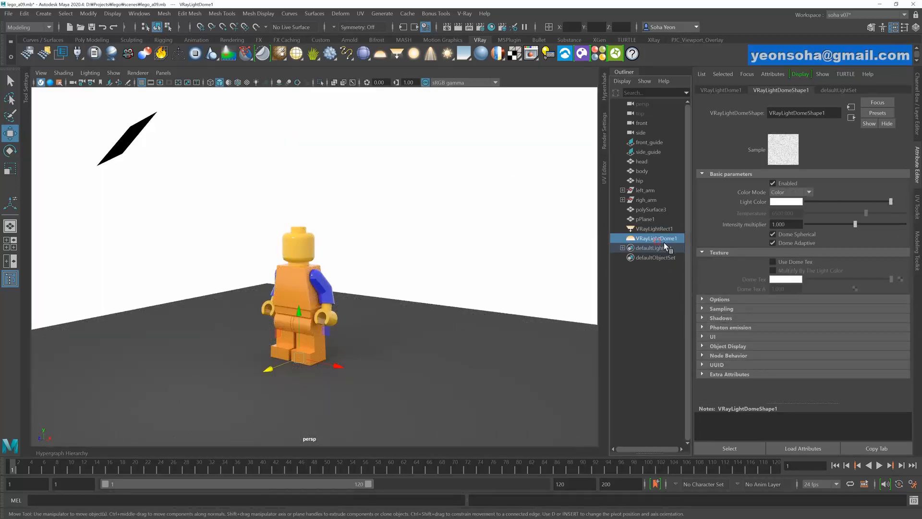
# - Enable Use Dome Tex on the dome light and connect a File texture to it
pyautogui.click(786, 263)
pyautogui.click(900, 279)
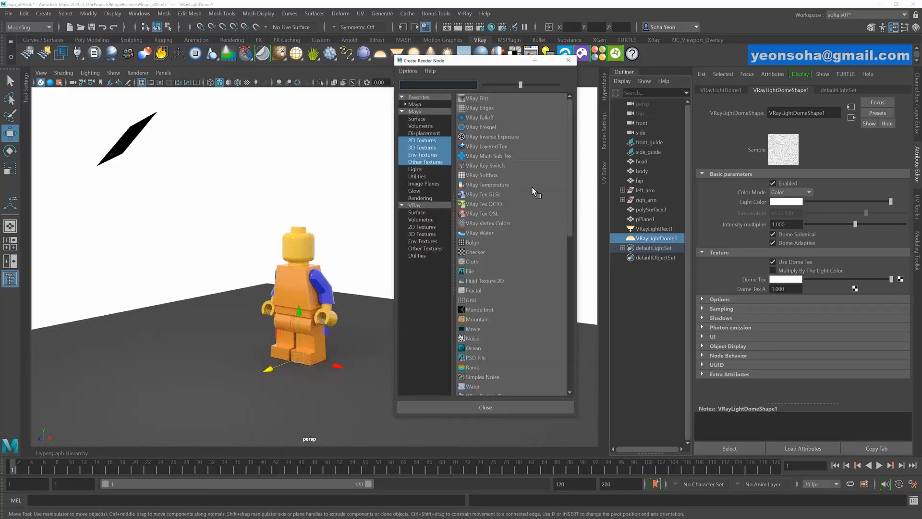
pyautogui.click(472, 271)
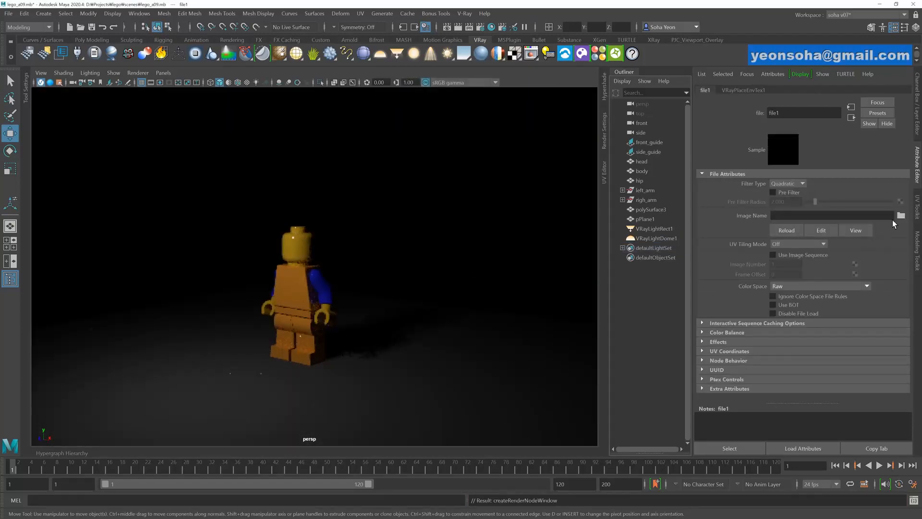
# - Load Bonifacio Street.exr from D:\Projects\a00_HDR\Exterior as the image of the dome light's File texture
pyautogui.click(901, 216)
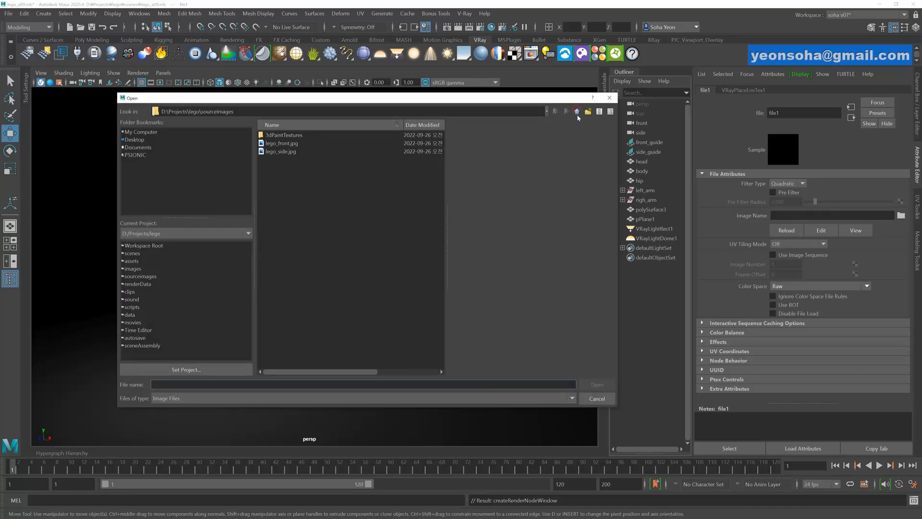
pyautogui.click(576, 113)
pyautogui.click(577, 114)
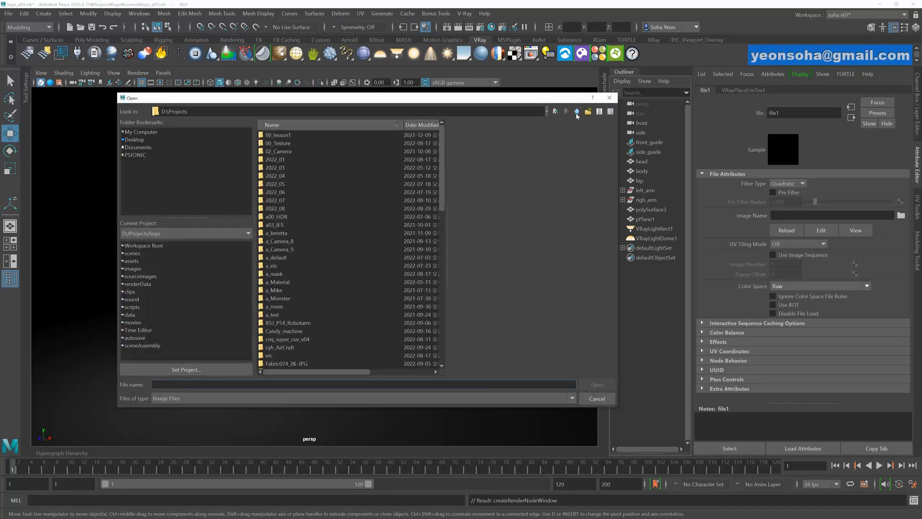
pyautogui.doubleClick(281, 217)
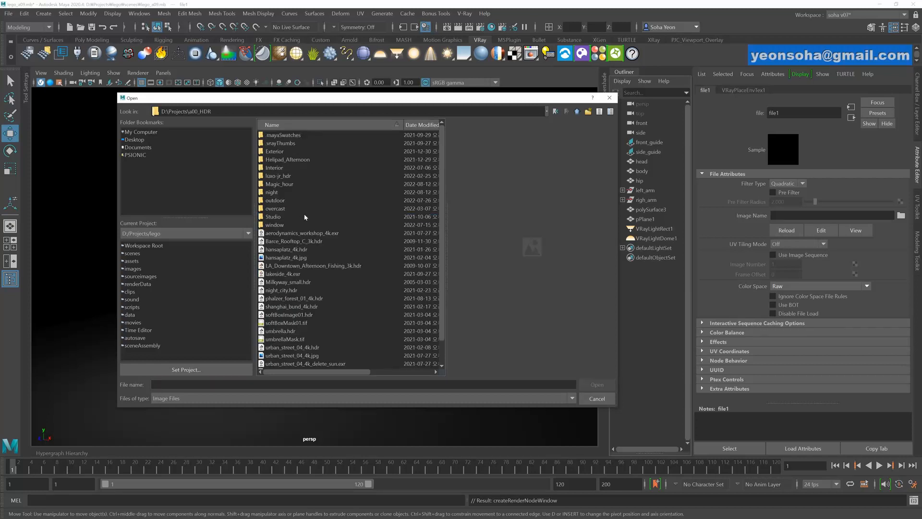
pyautogui.click(311, 267)
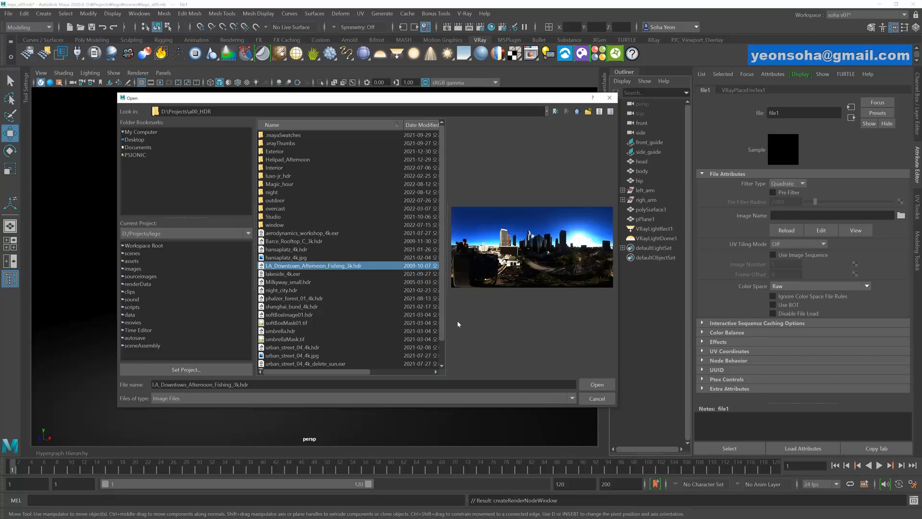
pyautogui.click(290, 250)
pyautogui.click(291, 233)
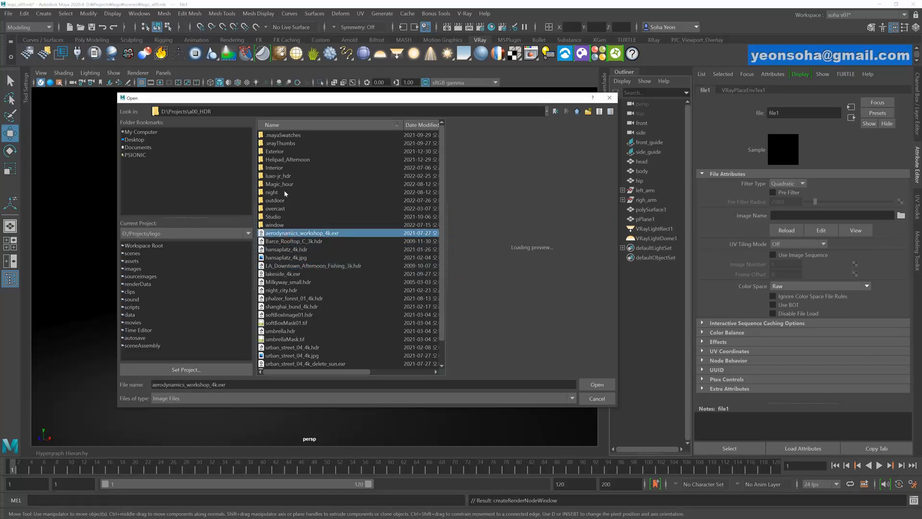
pyautogui.doubleClick(279, 152)
pyautogui.click(289, 160)
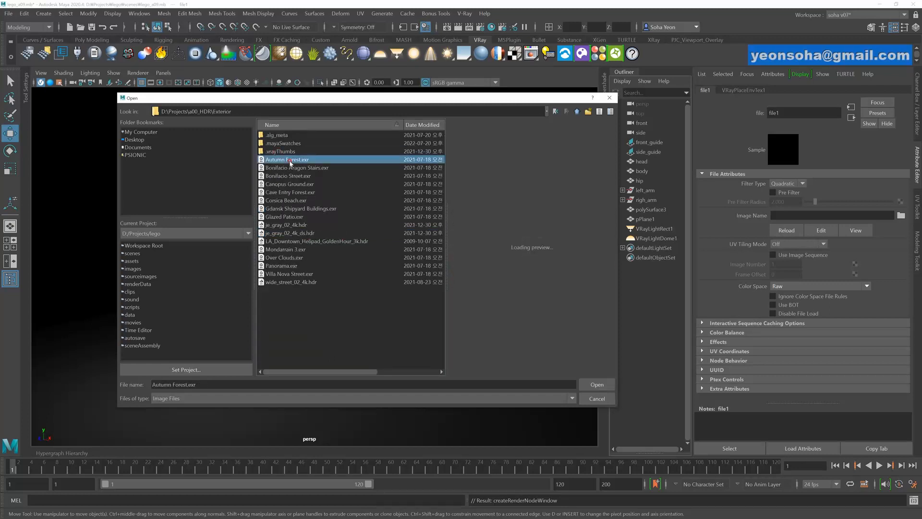
pyautogui.click(291, 167)
pyautogui.click(292, 176)
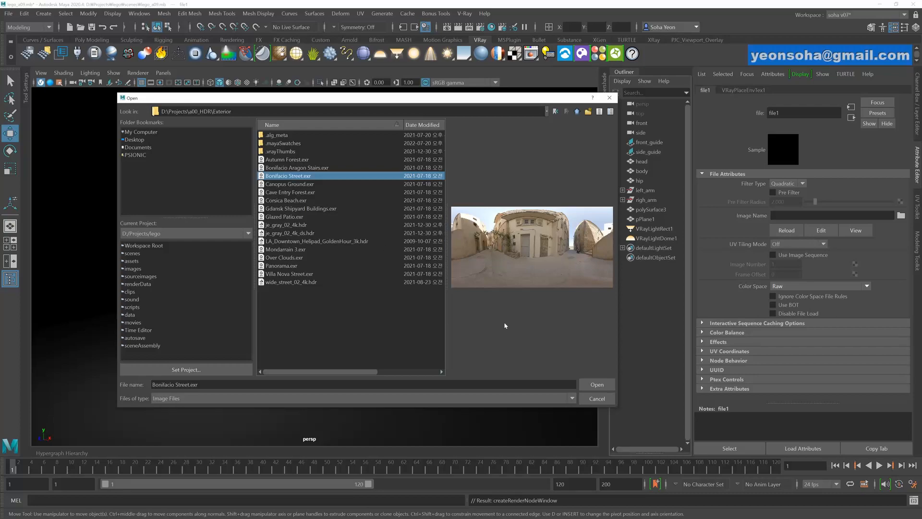
pyautogui.click(597, 384)
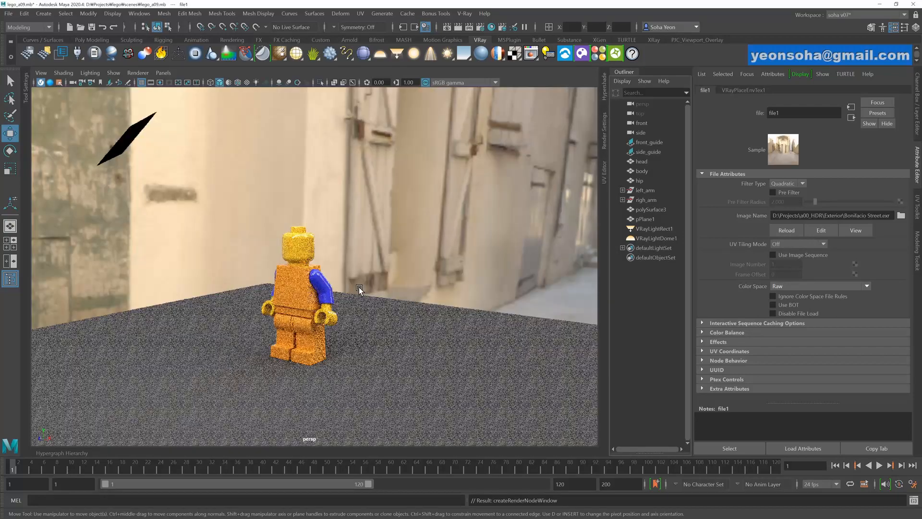
# - Inspect the HDR-lit minifigure up close in the V-Ray viewport render and stop the rendering
pyautogui.moveTo(359, 288)
pyautogui.keyDown('alt'); pyautogui.mouseDown()
pyautogui.moveTo(326, 328)
pyautogui.moveTo(358, 280)
pyautogui.mouseUp(); pyautogui.keyUp('alt')
pyautogui.scroll(5, 326, 328)
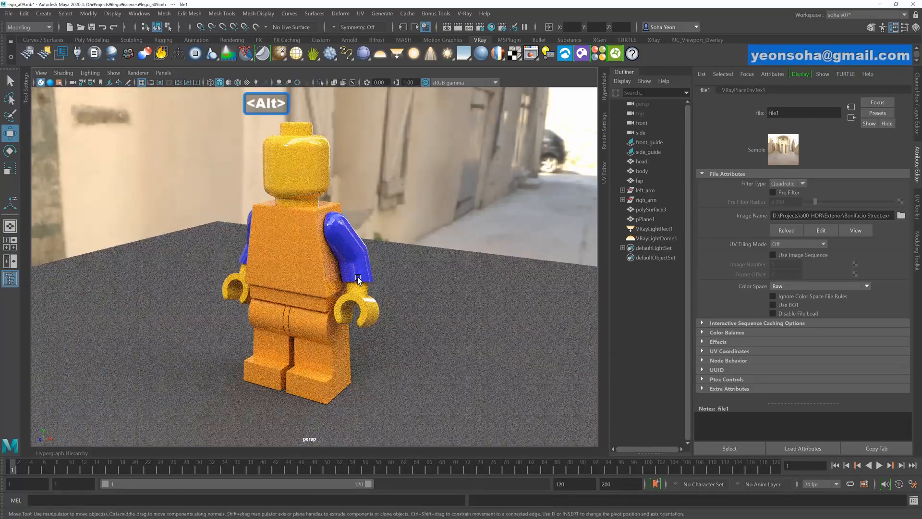
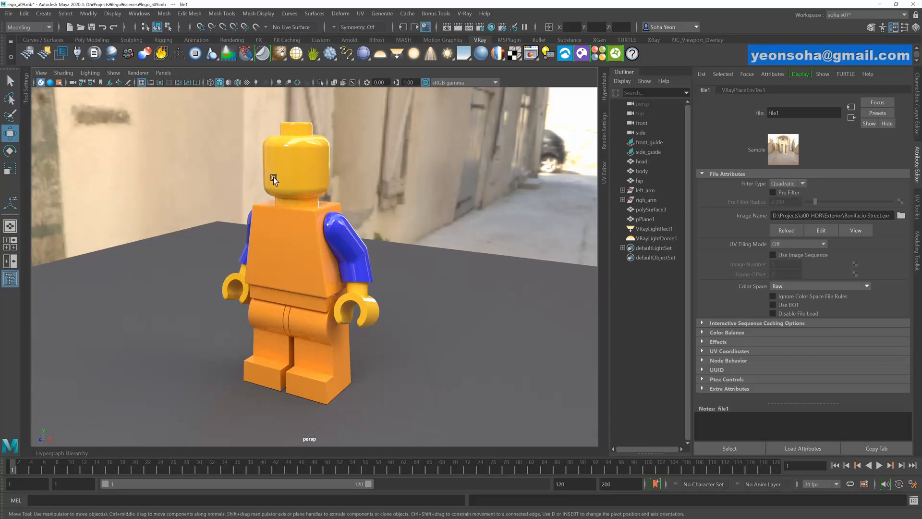
pyautogui.click(41, 84)
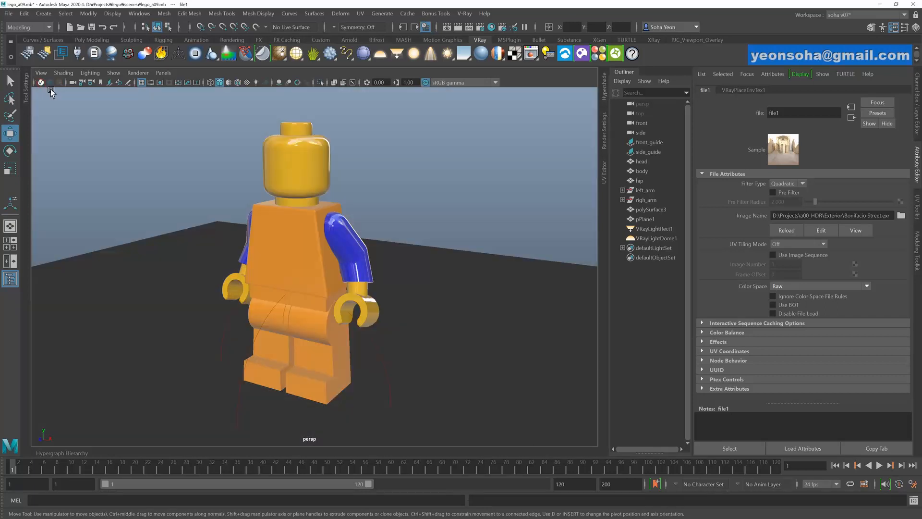
# - Select the minifigure's blue arm and add the V-Ray Round edges attribute to its blue material
pyautogui.click(312, 331)
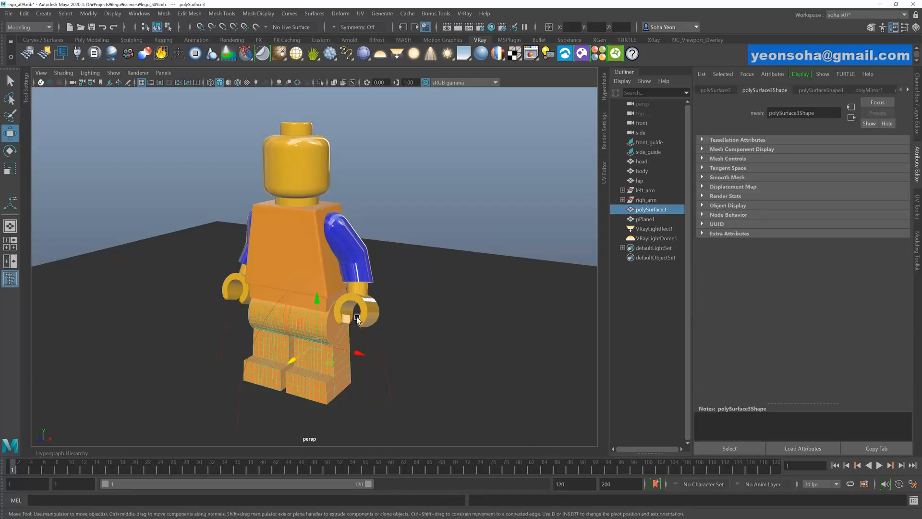
pyautogui.keyDown('shift'); pyautogui.click(356, 267); pyautogui.keyUp('shift')
pyautogui.press('shift')
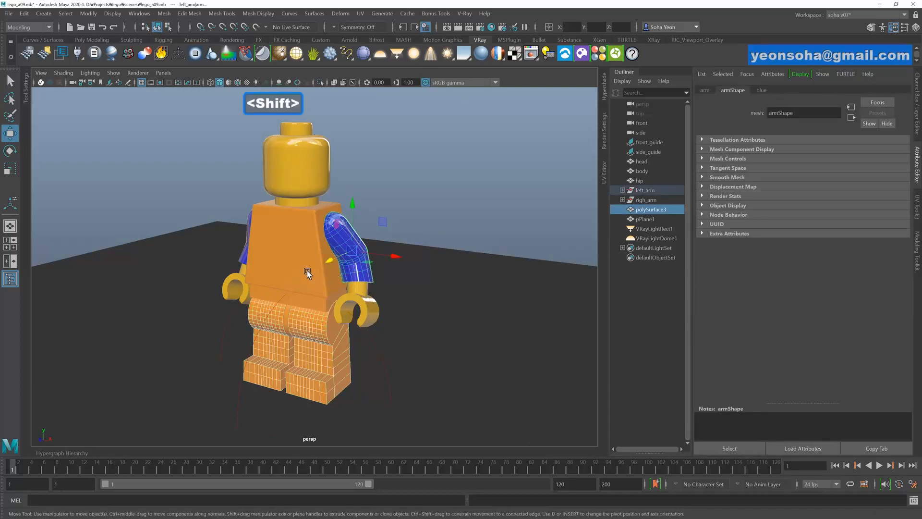
pyautogui.press('alt')
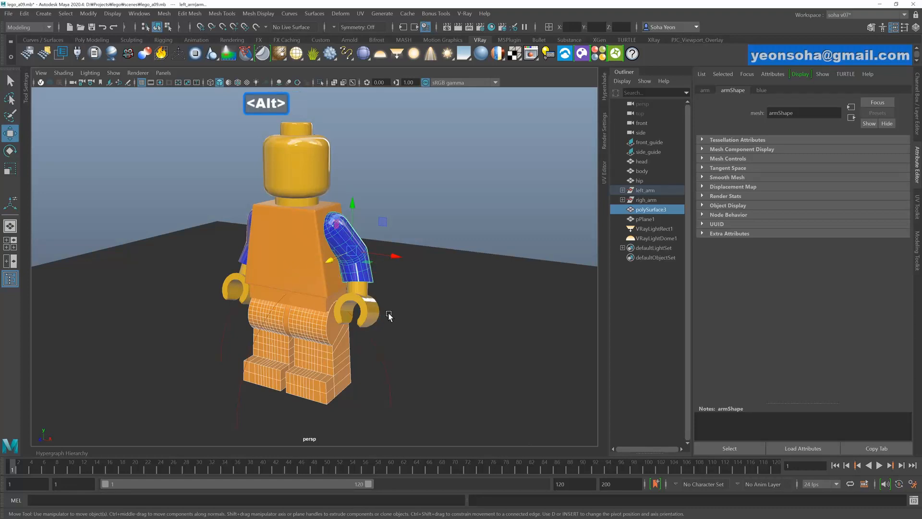
pyautogui.click(330, 227)
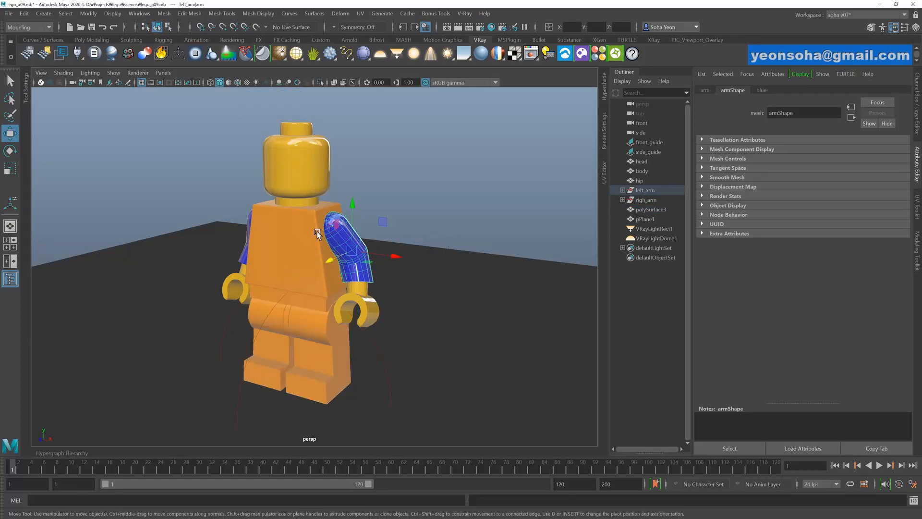
pyautogui.click(760, 90)
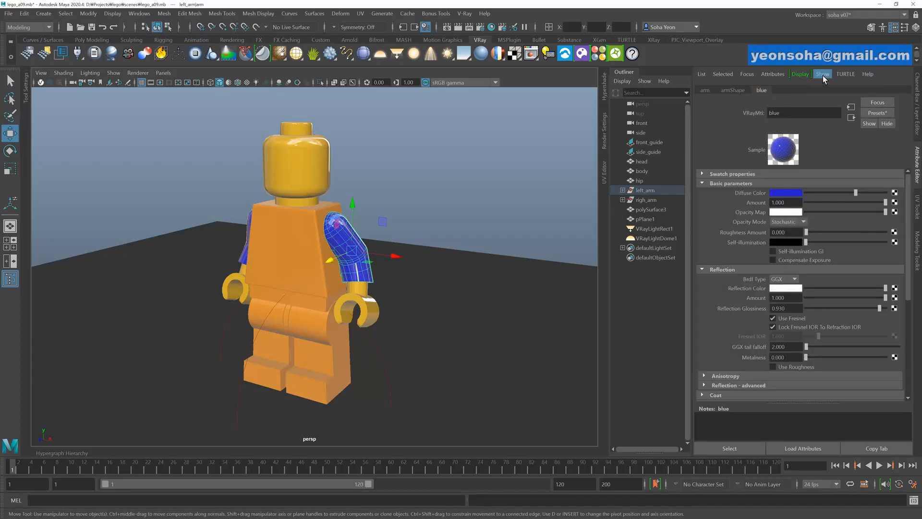
pyautogui.click(773, 74)
pyautogui.moveTo(798, 113)
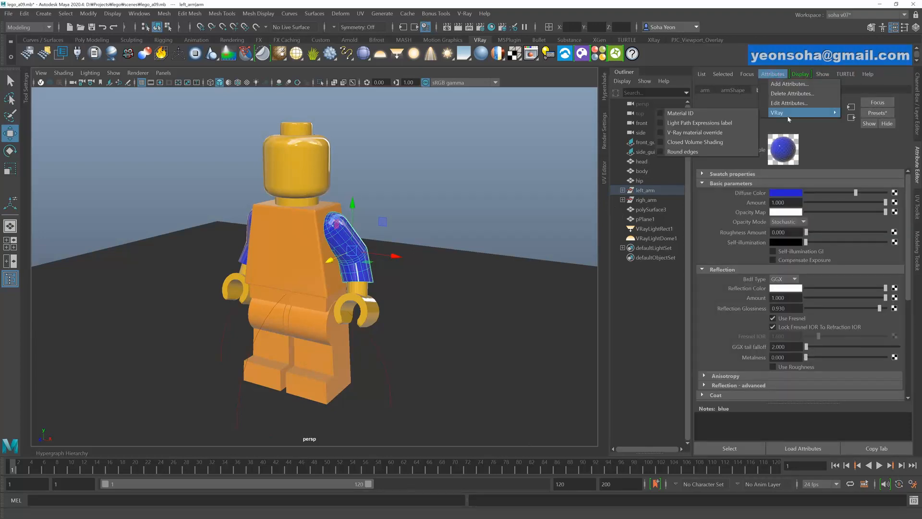
pyautogui.click(690, 152)
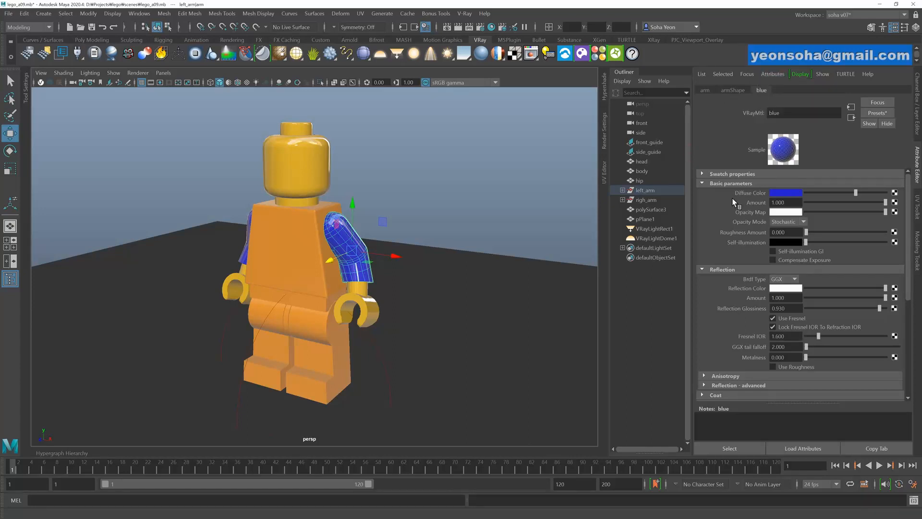
# - Set the blue material's round edges radius to 0.01 in its extra V-Ray attributes
pyautogui.scroll(-5, 760, 379)
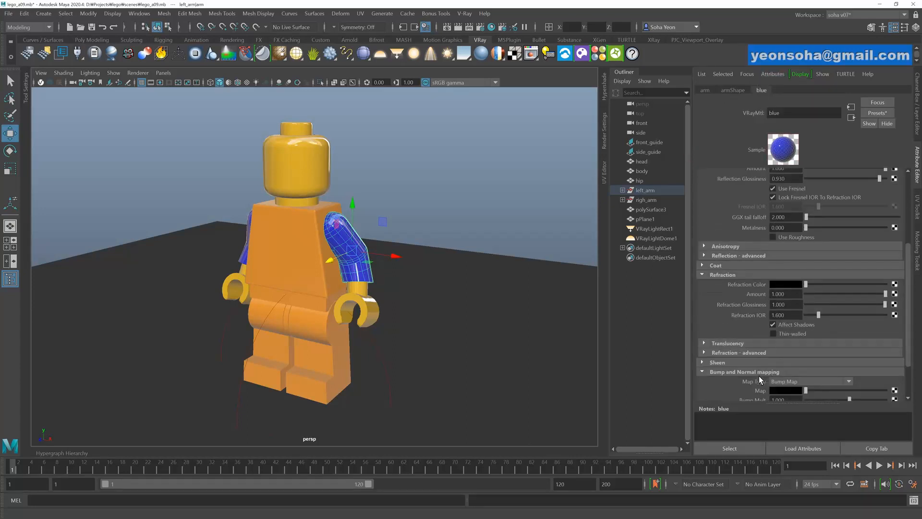
pyautogui.click(736, 395)
pyautogui.scroll(-2, 765, 391)
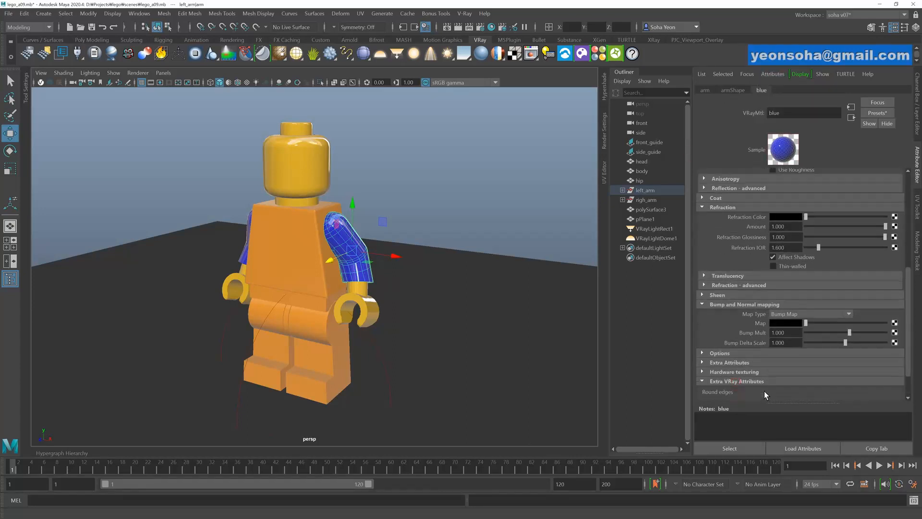
pyautogui.moveTo(786, 377); pyautogui.dragTo(749, 359)
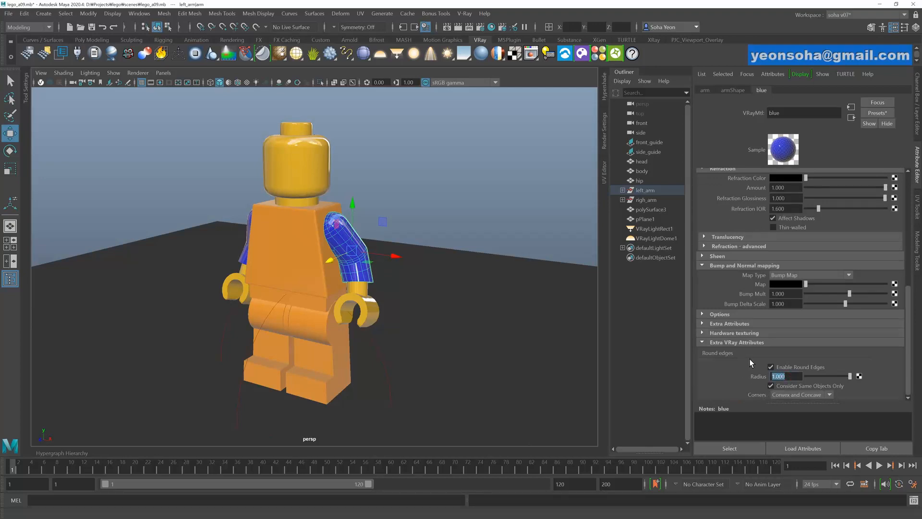
pyautogui.write('0.01')
pyautogui.press('Return')
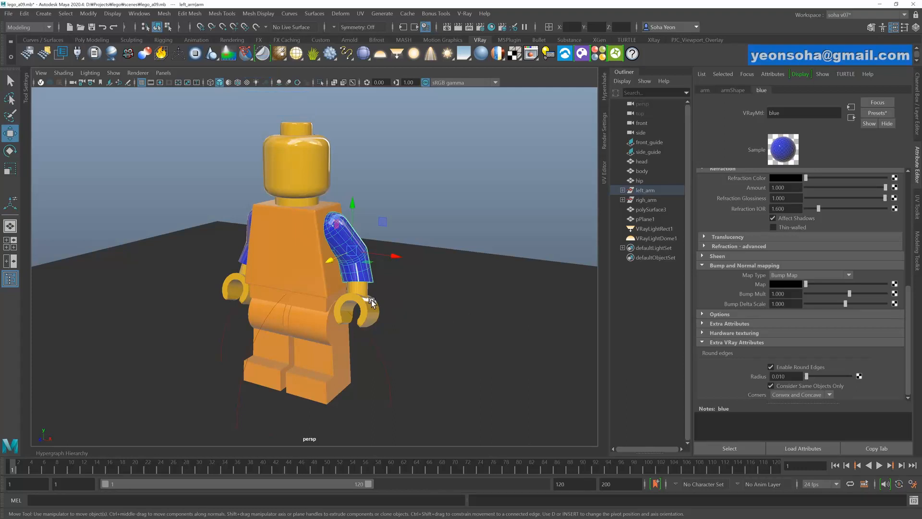
# - Add the V-Ray Round edges attribute to the orange material of the hip and legs and set its radius to 0.01
pyautogui.click(307, 316)
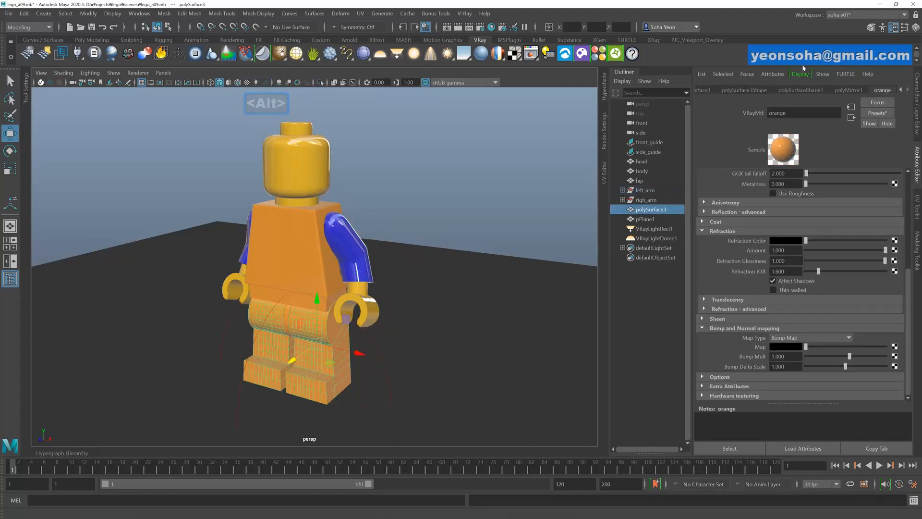
pyautogui.click(772, 74)
pyautogui.moveTo(797, 112)
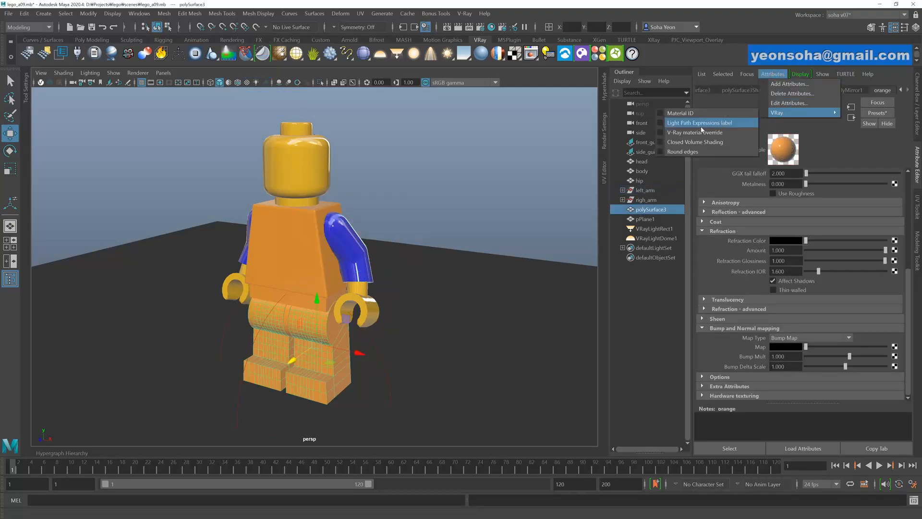
pyautogui.click(691, 152)
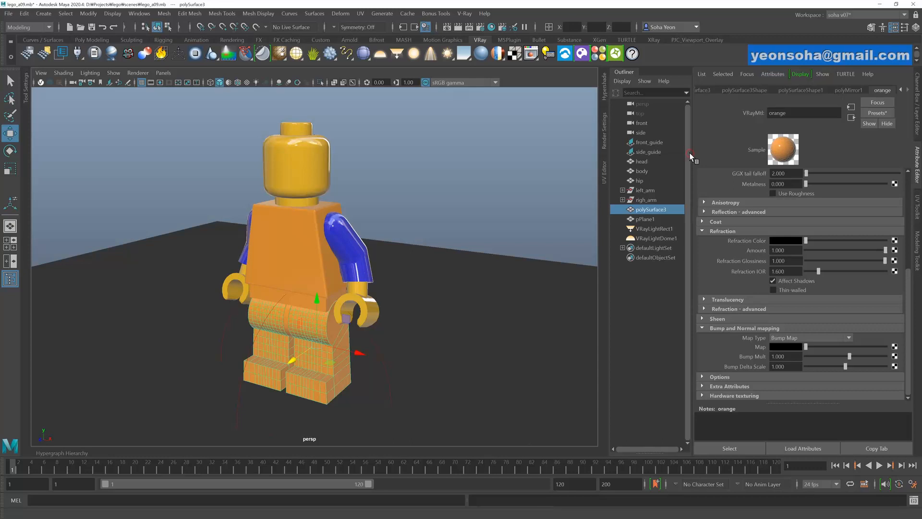
pyautogui.click(731, 395)
pyautogui.scroll(-4, 756, 390)
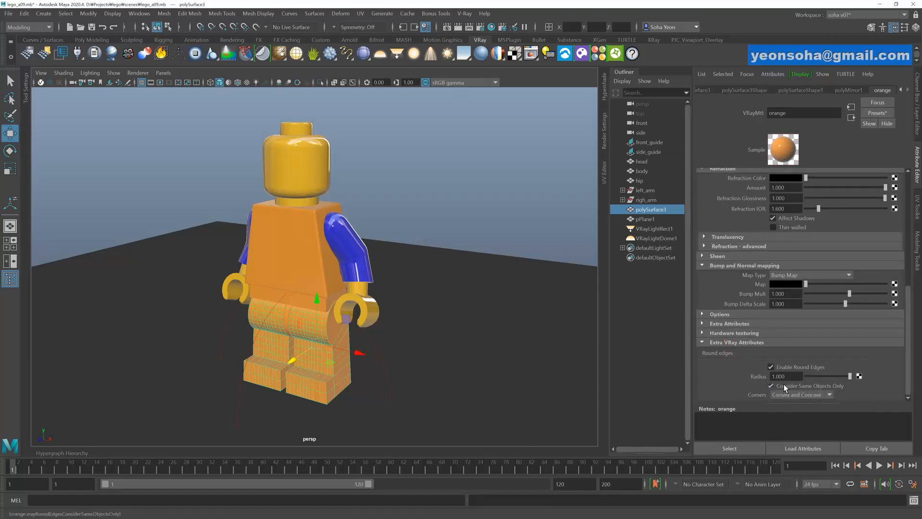
pyautogui.click(784, 376)
pyautogui.write('0.01')
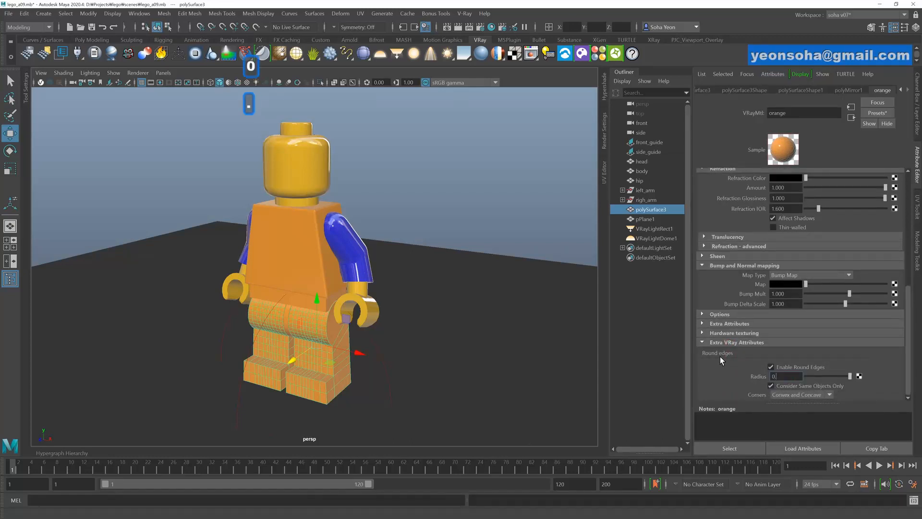
pyautogui.press('Return')
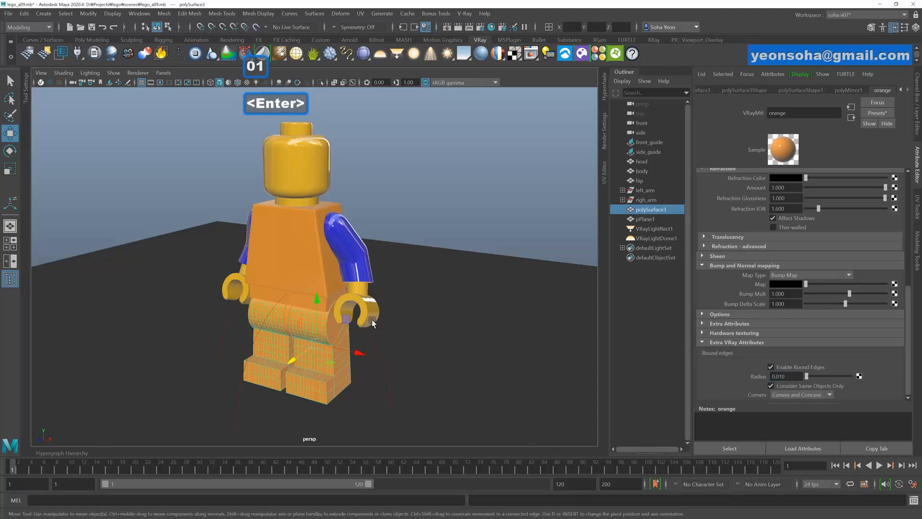
# - Add the V-Ray Round edges attribute to the yellow material of the left hand and set its radius to 0.01
pyautogui.click(361, 293)
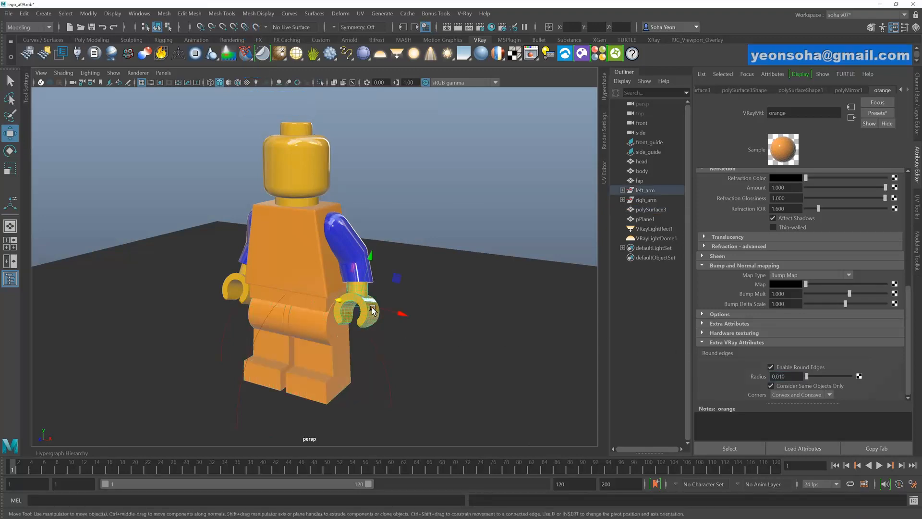
pyautogui.click(770, 73)
pyautogui.moveTo(776, 114)
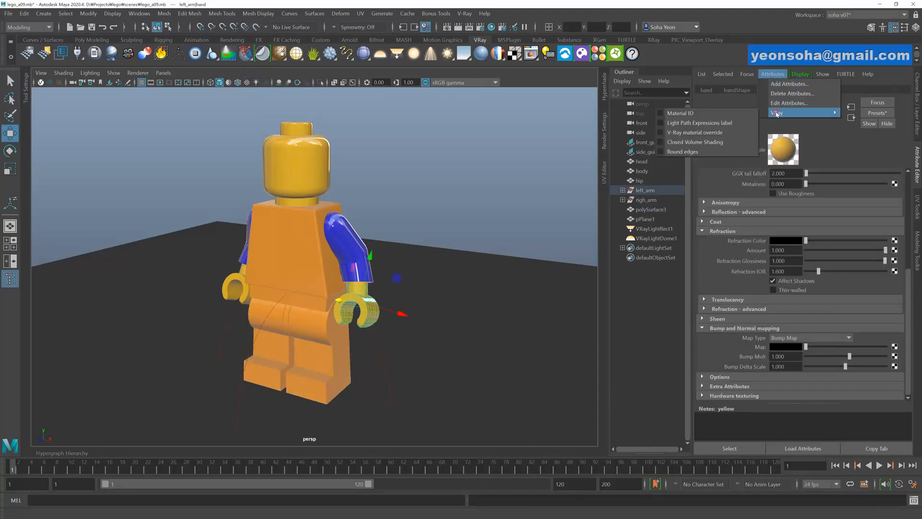
pyautogui.click(683, 151)
pyautogui.click(738, 393)
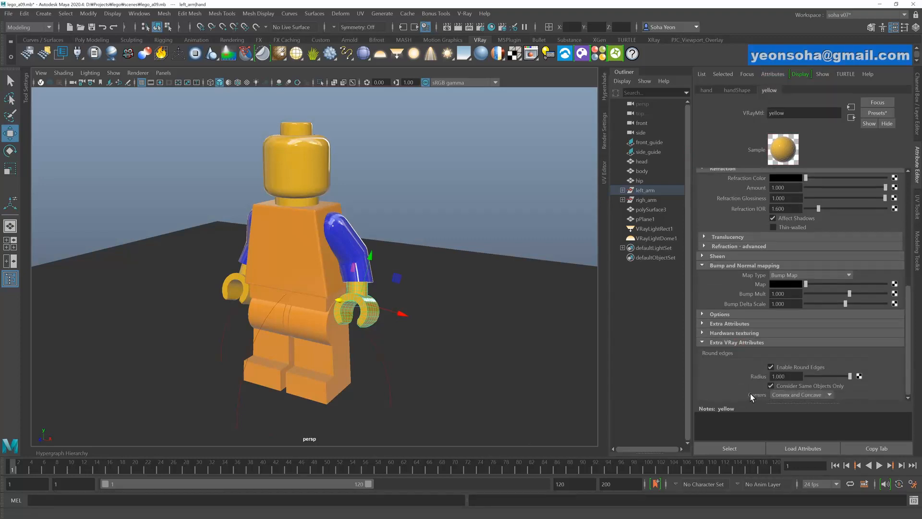
pyautogui.doubleClick(787, 376)
pyautogui.write('0.01')
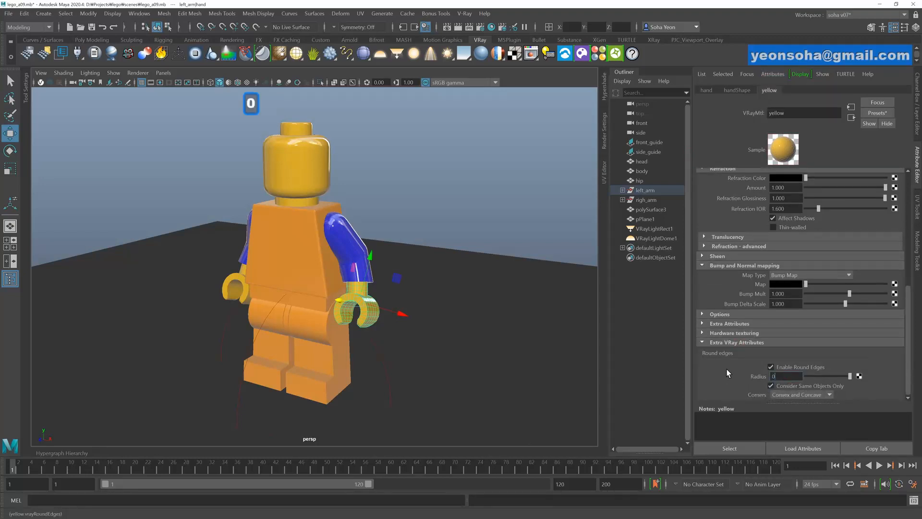
pyautogui.press('Return')
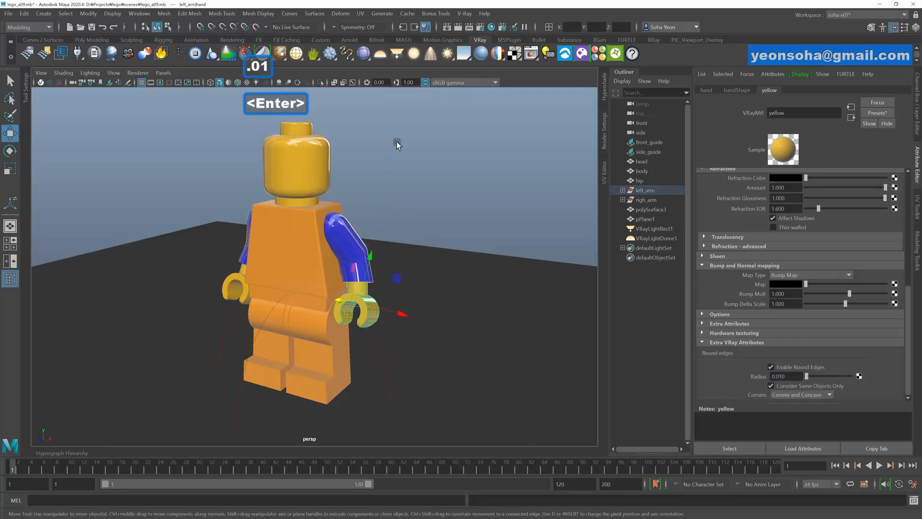
# - Start an interactive render in the V-Ray Frame Buffer and examine the rounded edges on the legs and hand up close
pyautogui.hotkey('shift', 'F1')
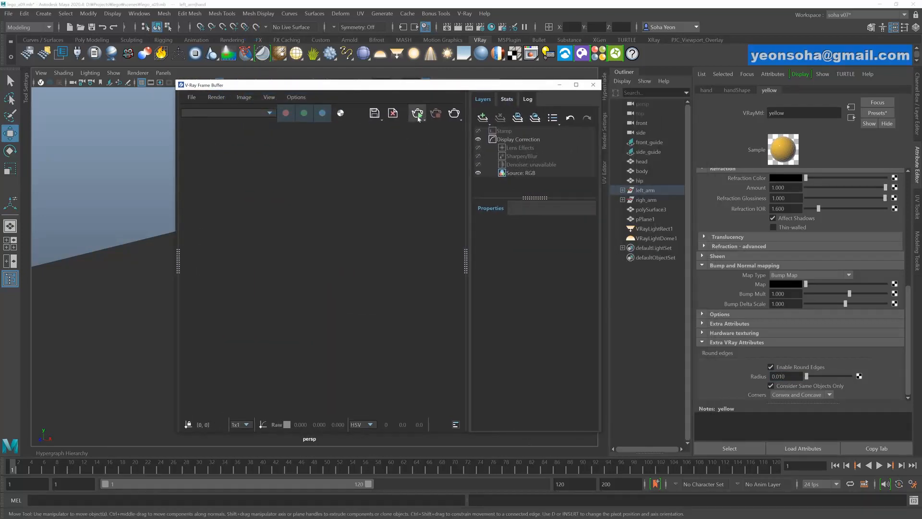
pyautogui.moveTo(418, 118); pyautogui.dragTo(423, 139)
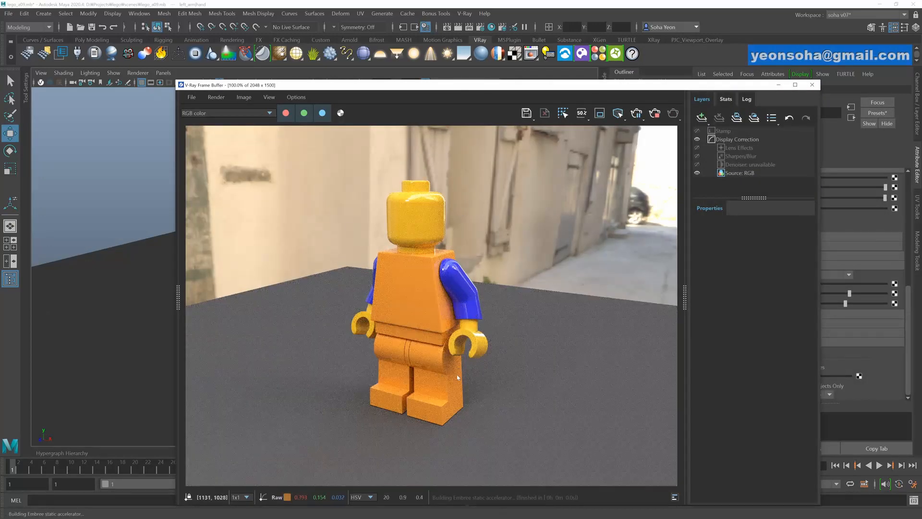
pyautogui.scroll(2, 458, 378)
pyautogui.scroll(4, 421, 417)
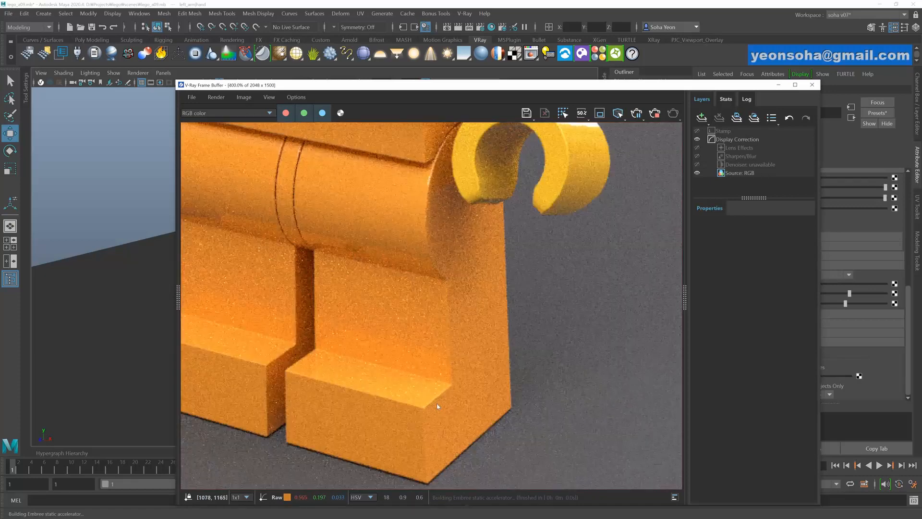
pyautogui.scroll(-4, 435, 401)
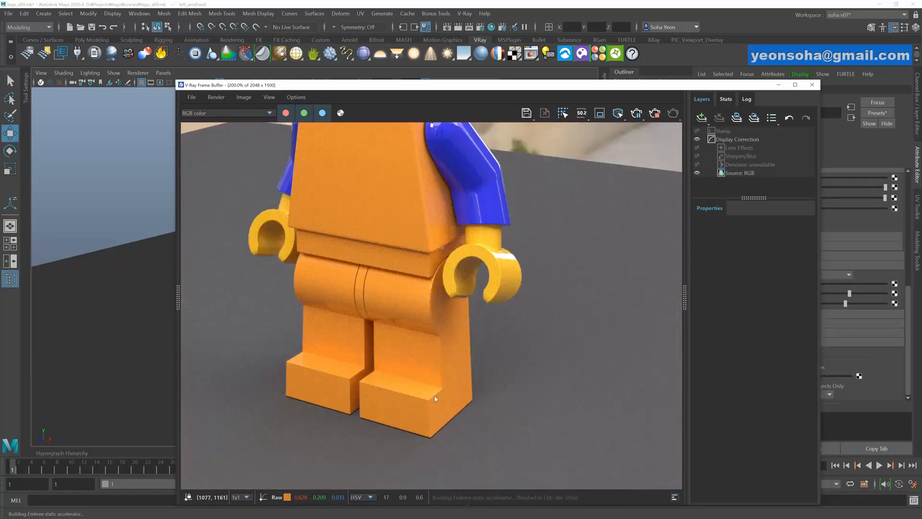
pyautogui.scroll(1, 497, 262)
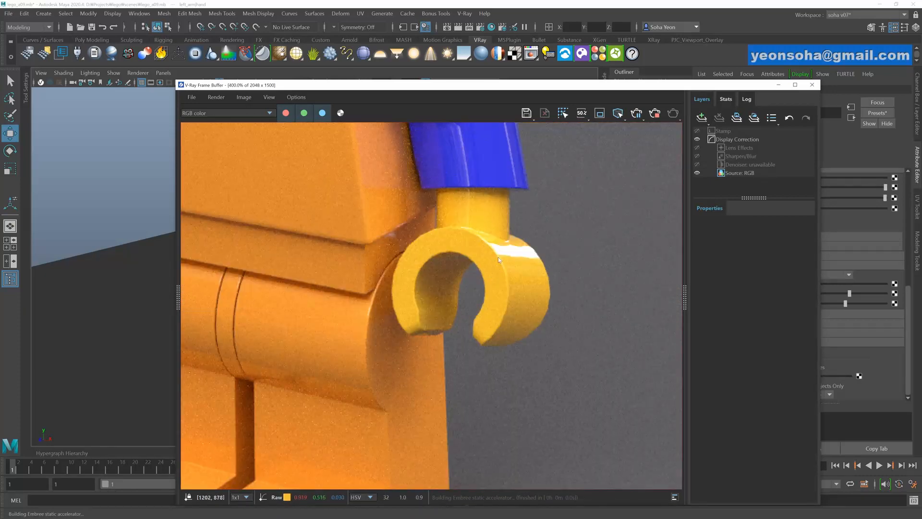
pyautogui.scroll(-1, 518, 200)
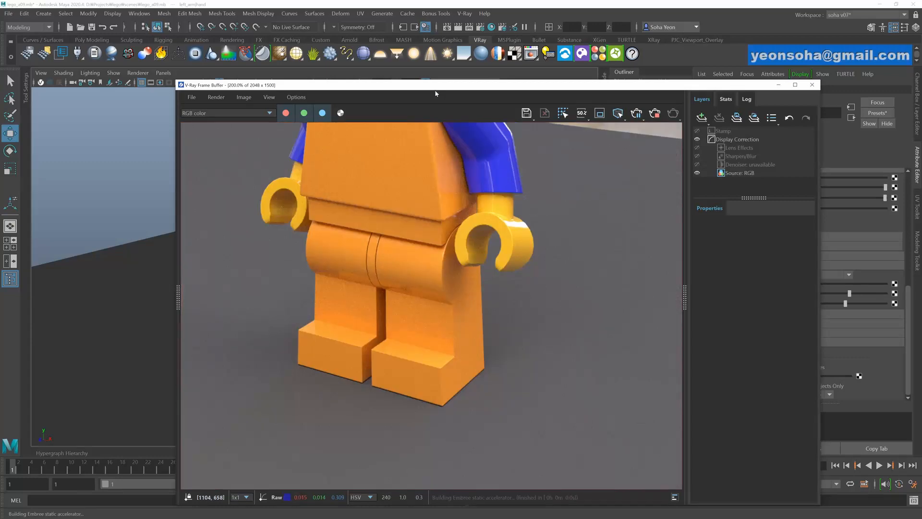
# - Shrink and move the V-Ray Frame Buffer to uncover the material attributes, with the whole minifigure body framed in the render
pyautogui.moveTo(435, 89); pyautogui.dragTo(393, 72)
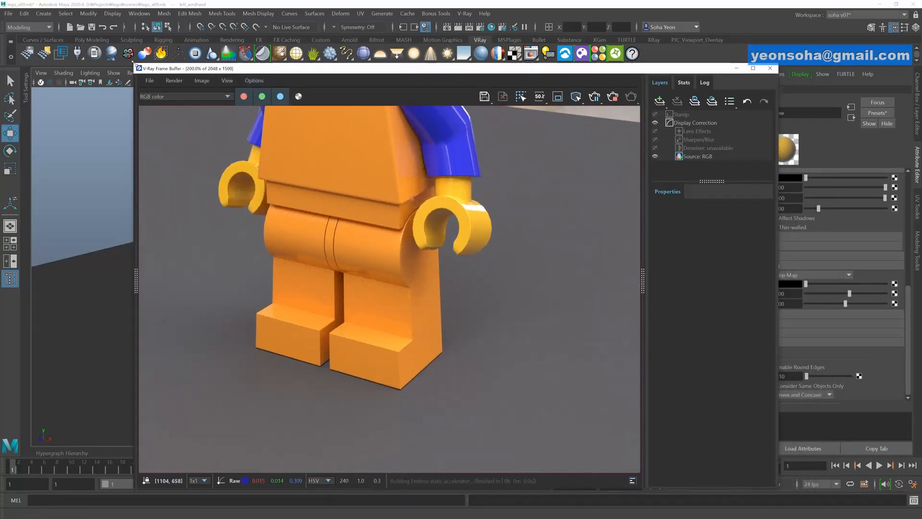
pyautogui.moveTo(138, 66); pyautogui.dragTo(218, 123)
pyautogui.moveTo(356, 128); pyautogui.dragTo(269, 55)
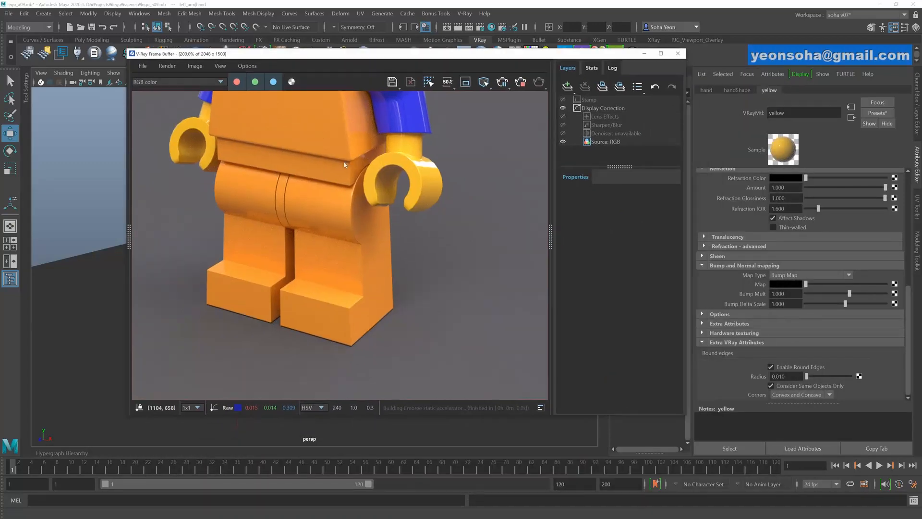
pyautogui.moveTo(336, 216); pyautogui.dragTo(341, 243, button='middle')
pyautogui.scroll(-1, 340, 244)
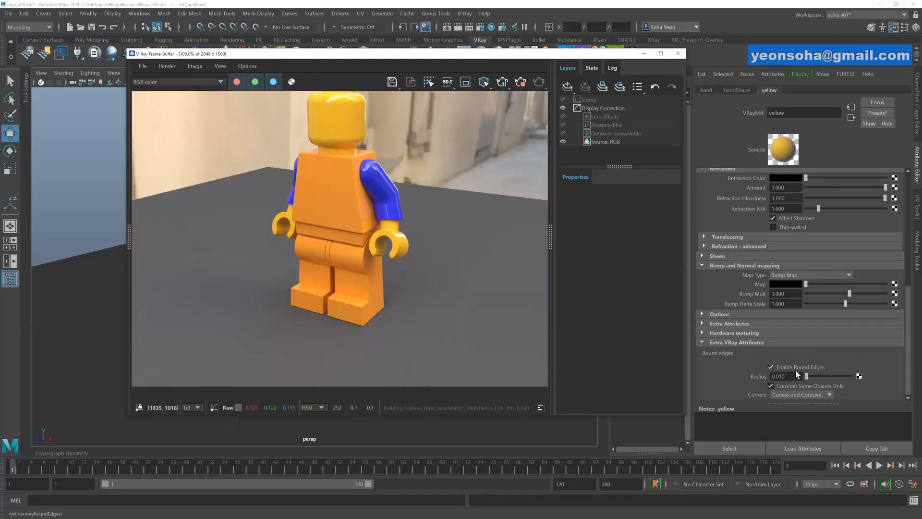
# - Select the torso's orange material from the render and set its round edges radius to 0.03
pyautogui.rightClick(349, 200)
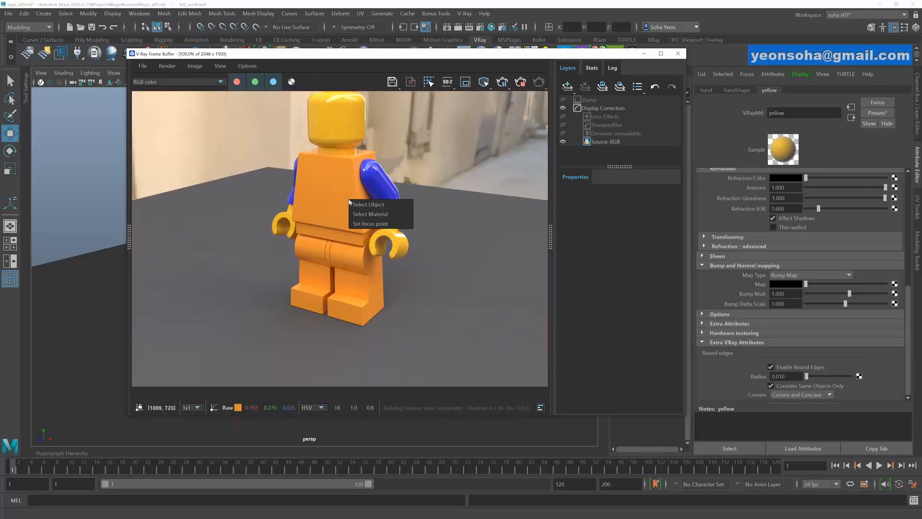
pyautogui.click(367, 216)
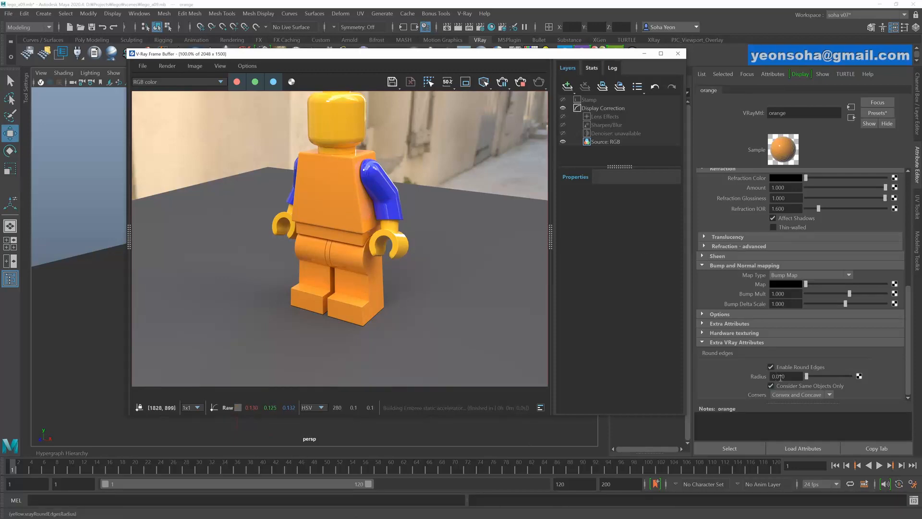
pyautogui.moveTo(781, 376); pyautogui.dragTo(800, 376)
pyautogui.write('3')
pyautogui.press('Return')
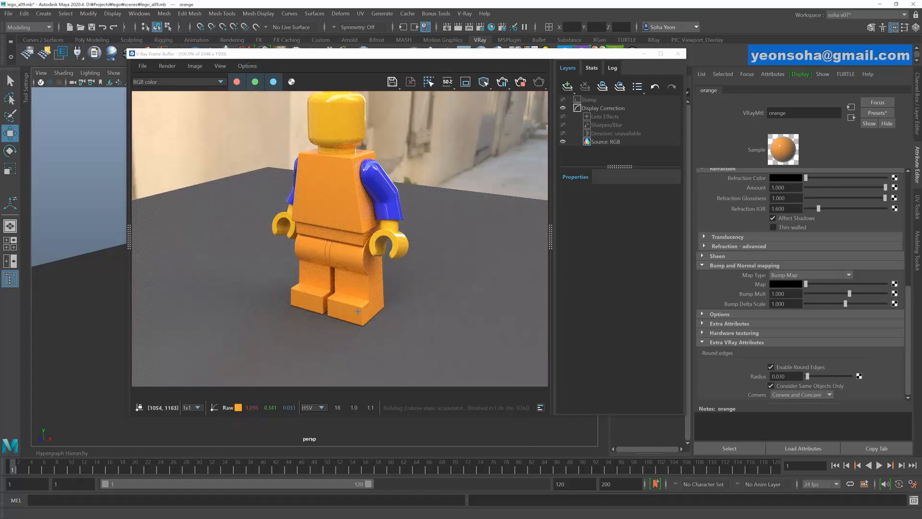
# - Pick the hand's yellow material in the render and set its round edges radius to 0.03
pyautogui.click(395, 235)
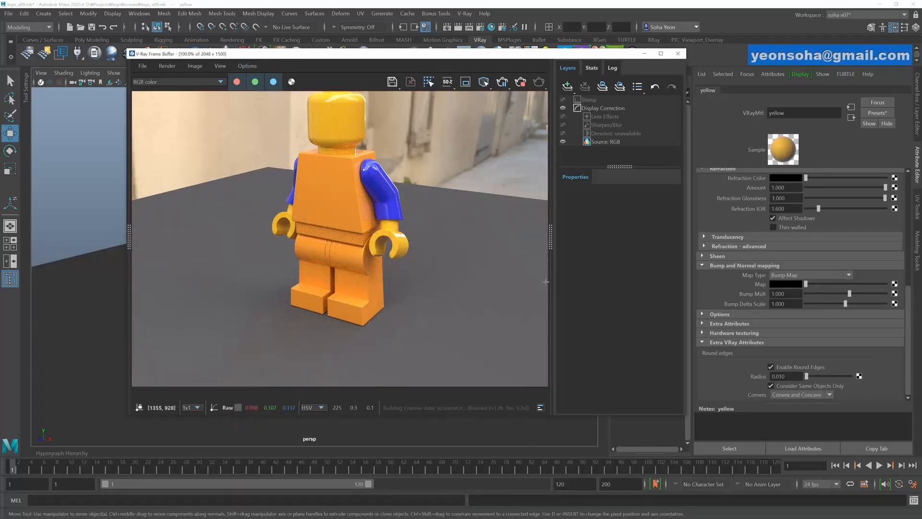
pyautogui.click(788, 379)
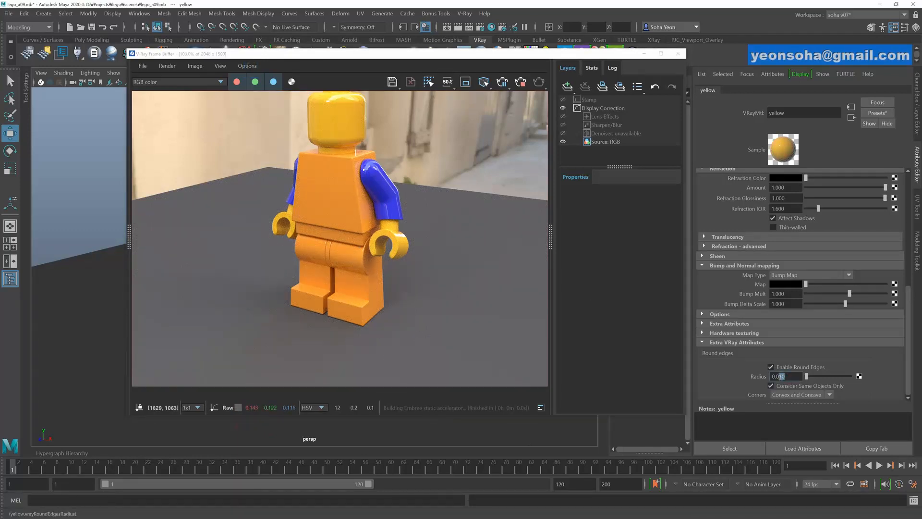
pyautogui.write('3')
pyautogui.press('Return')
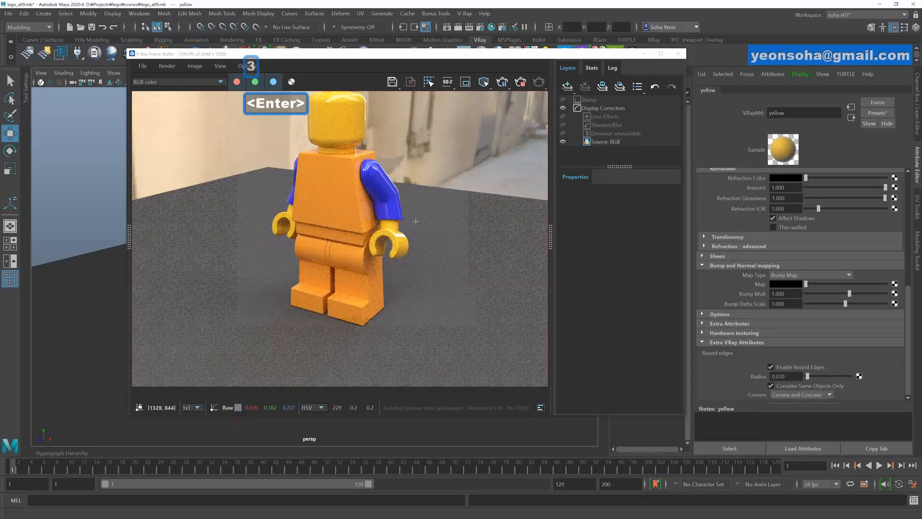
# - Pick the arm's blue material in the render and set its round edges radius to 0.03
pyautogui.click(384, 194)
pyautogui.click(785, 376)
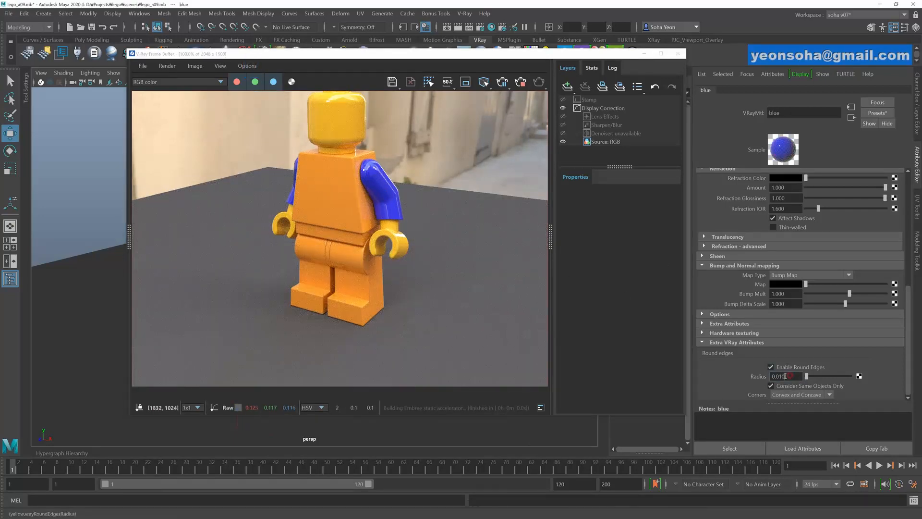
pyautogui.write('03')
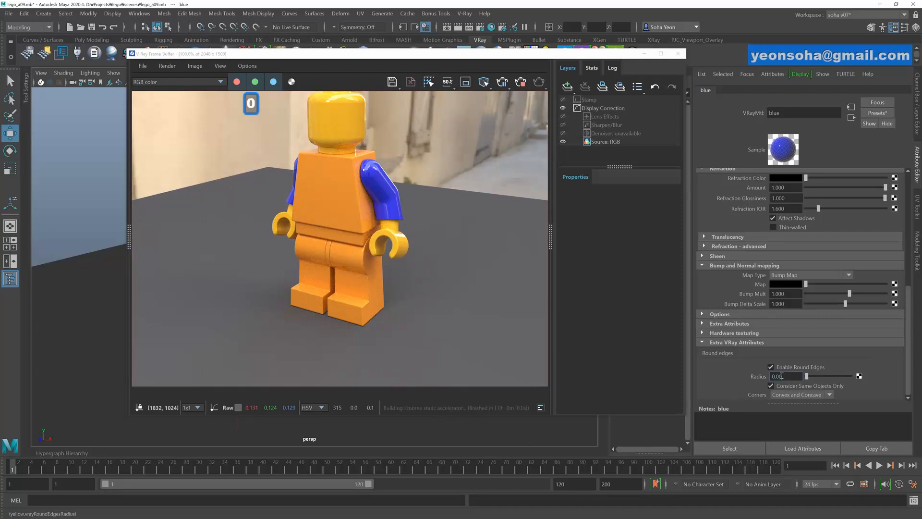
pyautogui.press('Return')
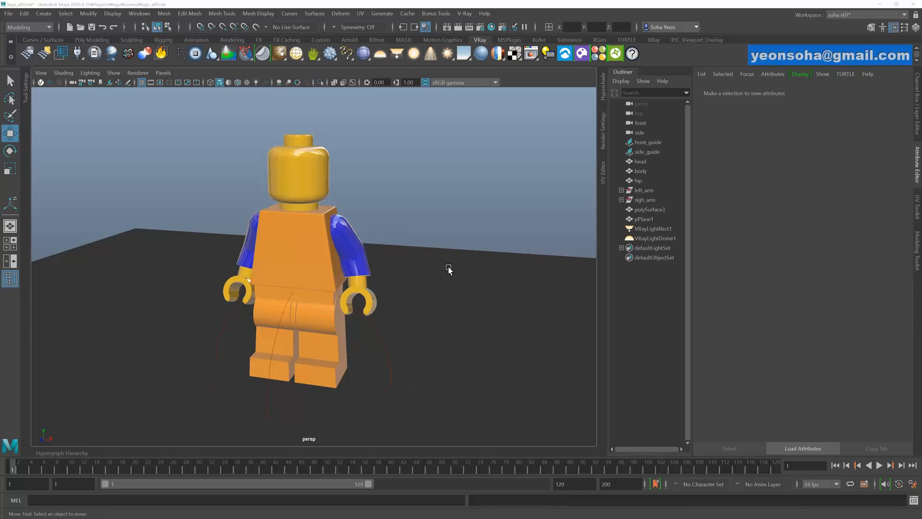
# - Apply V-Ray Object Properties to the ground plane and enable Matte Surface in its matte properties
pyautogui.click(455, 272)
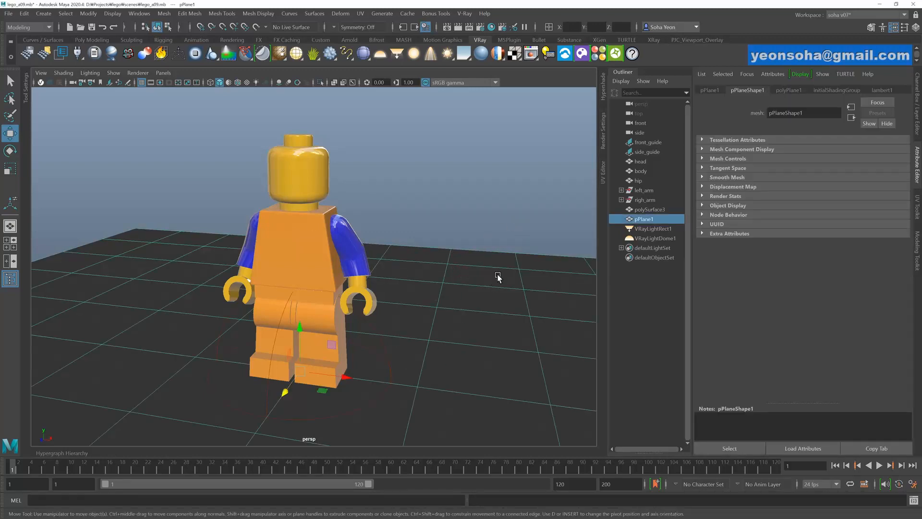
pyautogui.keyDown('alt'); pyautogui.moveTo(497, 277); pyautogui.dragTo(469, 273); pyautogui.keyUp('alt')
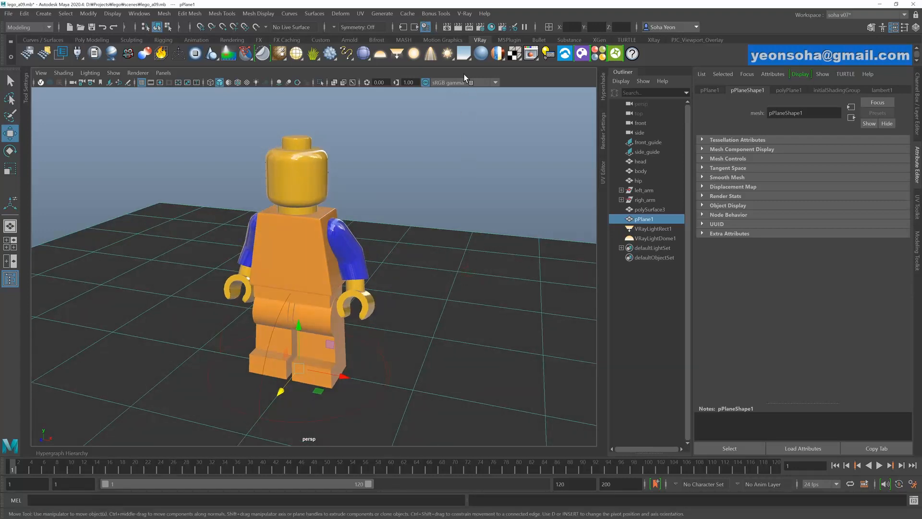
pyautogui.click(465, 13)
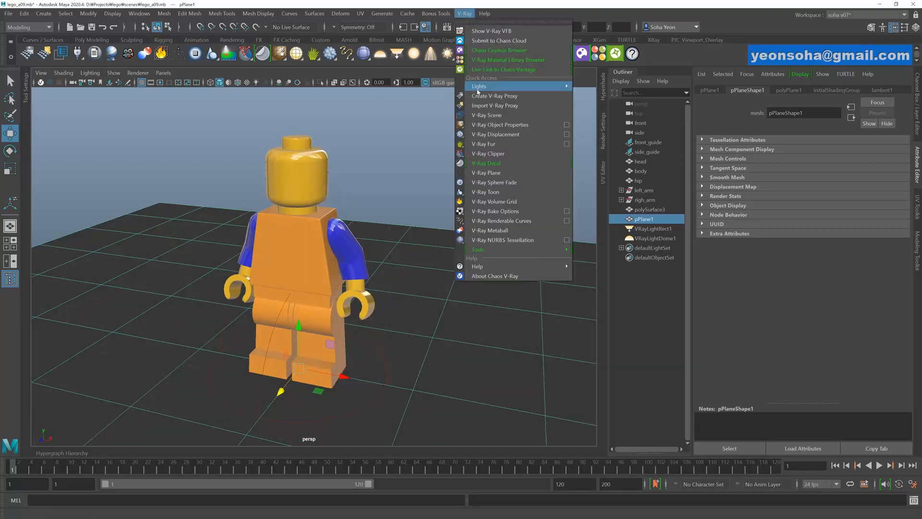
pyautogui.click(495, 125)
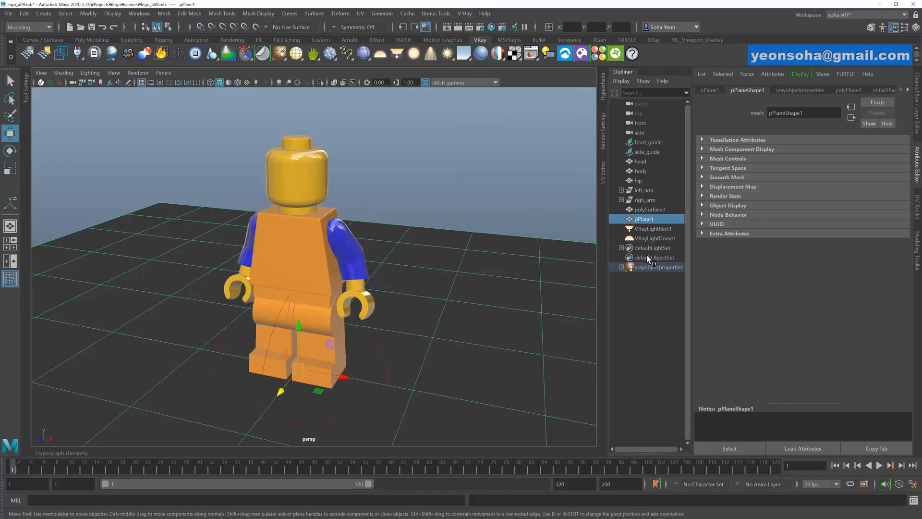
pyautogui.click(796, 91)
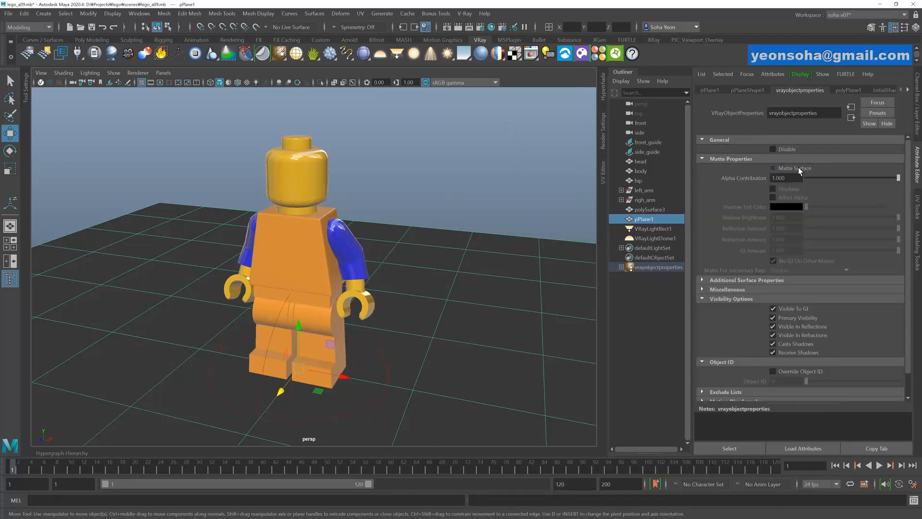
pyautogui.click(773, 168)
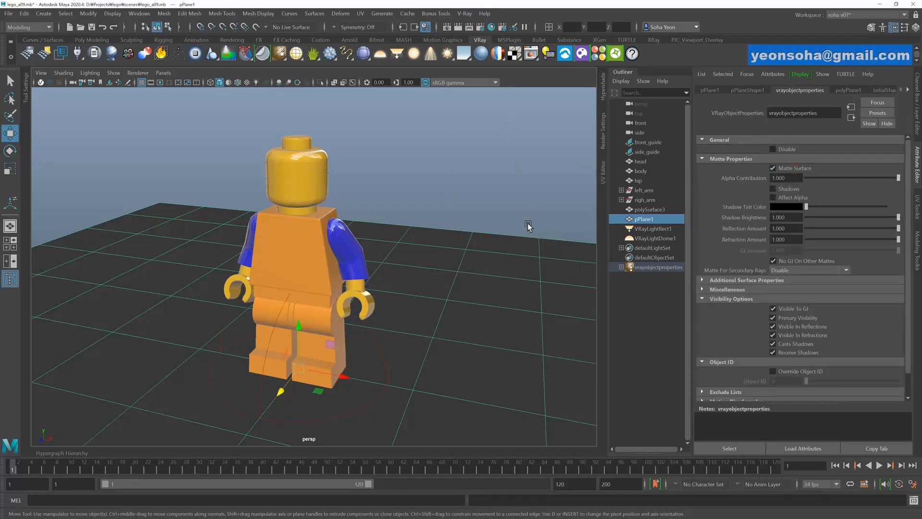
# - Enable Shadows in the ground plane's matte properties and start an interactive V-Ray render of the scene
pyautogui.click(791, 188)
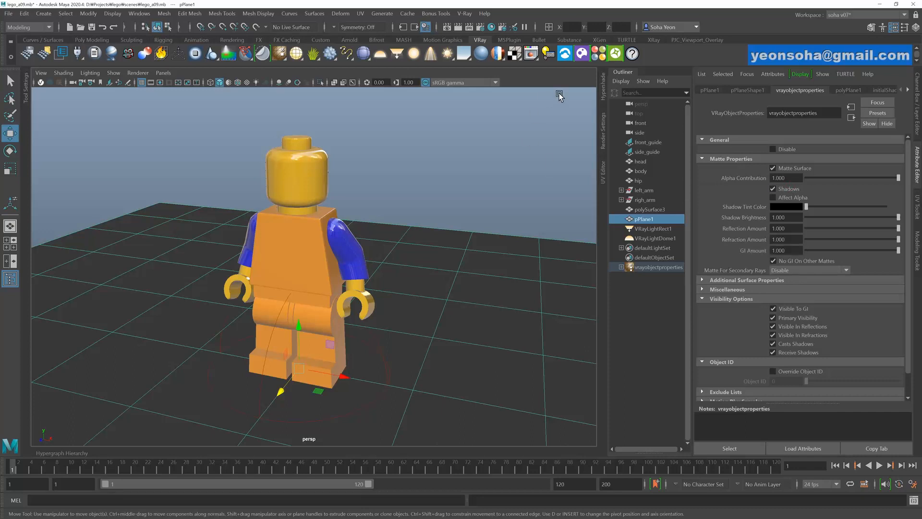
pyautogui.click(531, 54)
pyautogui.click(442, 132)
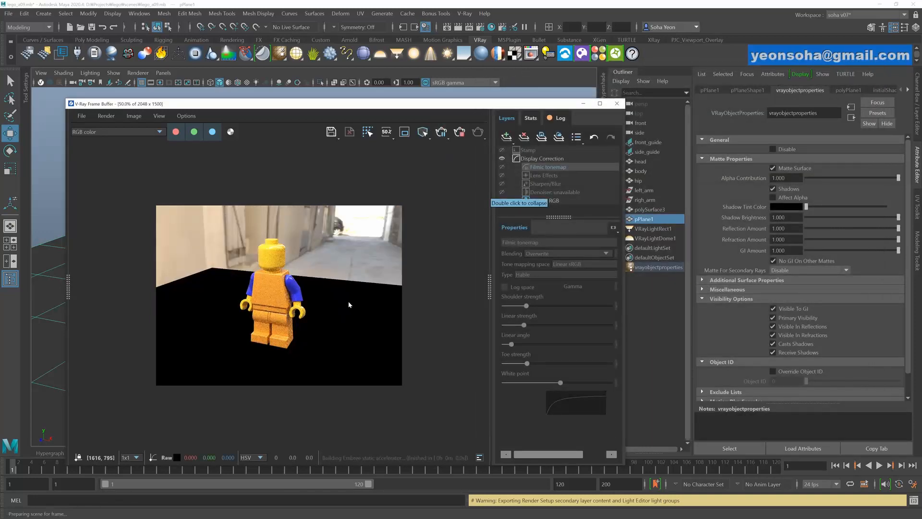
# - Make the dome light invisible, enable Affect Alpha for the matte plane, and check the render's alpha channel
pyautogui.moveTo(288, 103); pyautogui.dragTo(220, 99)
pyautogui.click(645, 239)
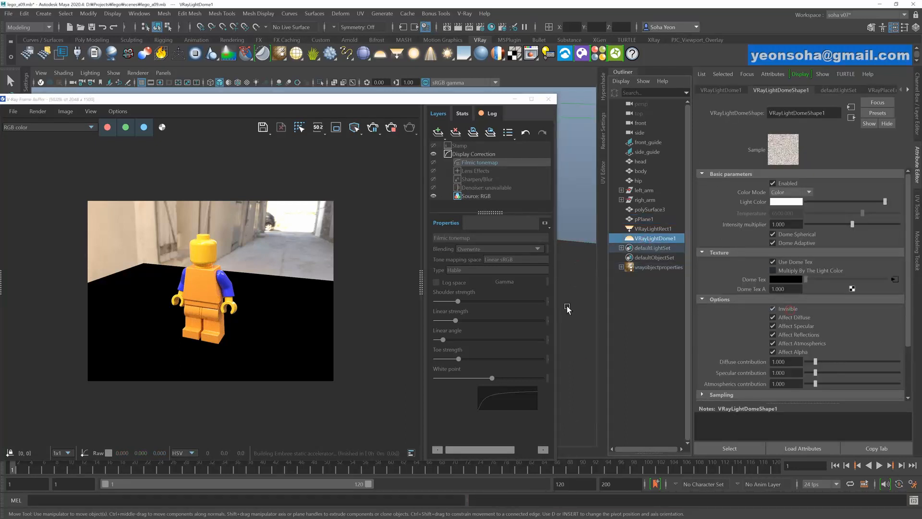
pyautogui.click(161, 127)
pyautogui.click(162, 128)
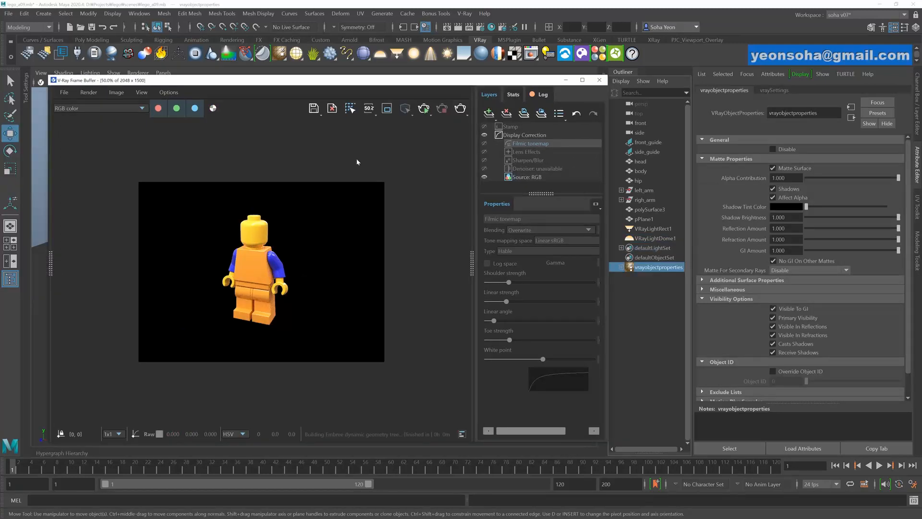
# - Enable Override Environment in the V-Ray render settings and assign a File node to the background texture
pyautogui.moveTo(534, 83); pyautogui.dragTo(339, 101)
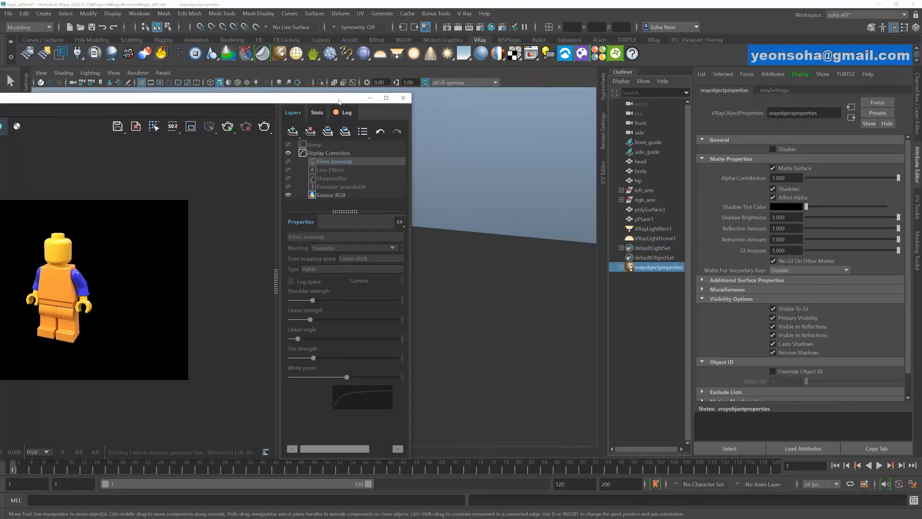
pyautogui.click(479, 28)
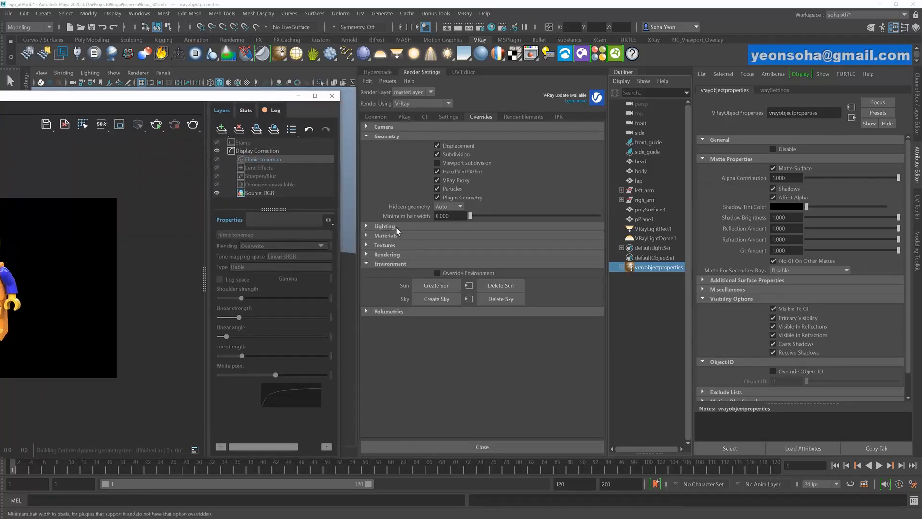
pyautogui.click(400, 264)
pyautogui.click(401, 265)
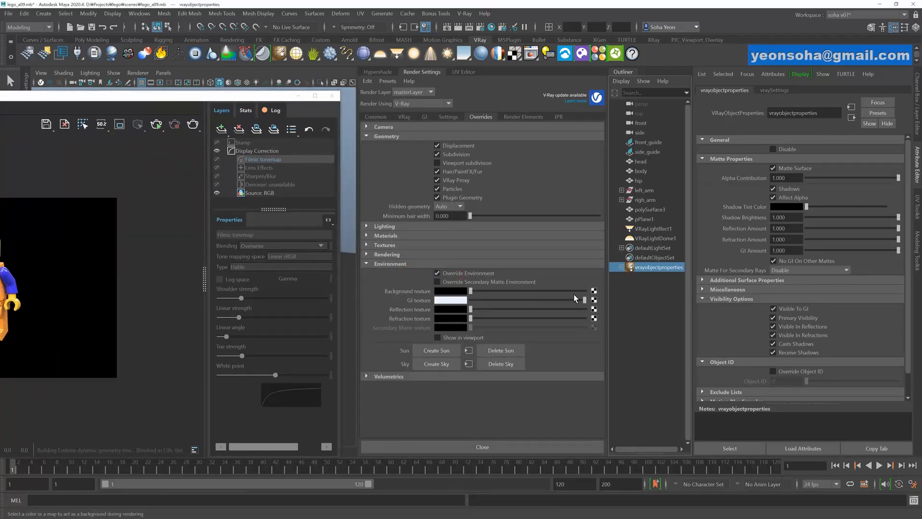
pyautogui.click(594, 291)
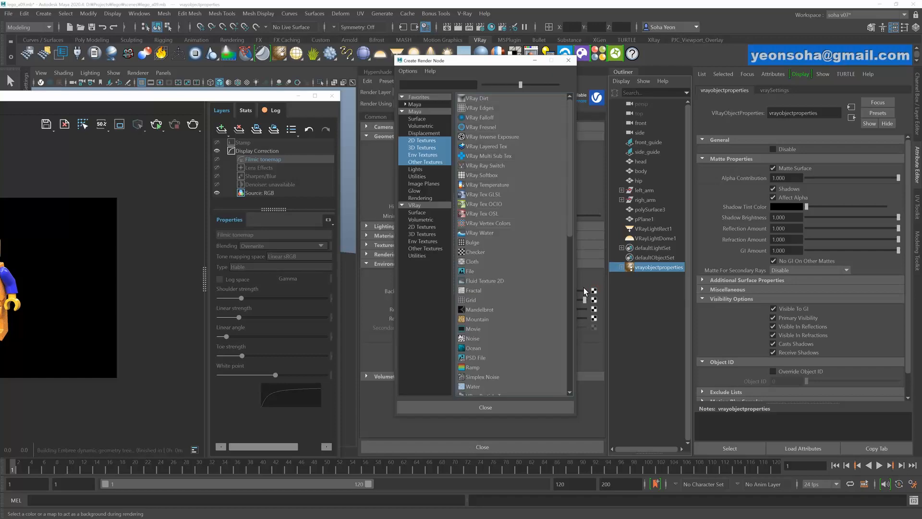
pyautogui.click(469, 272)
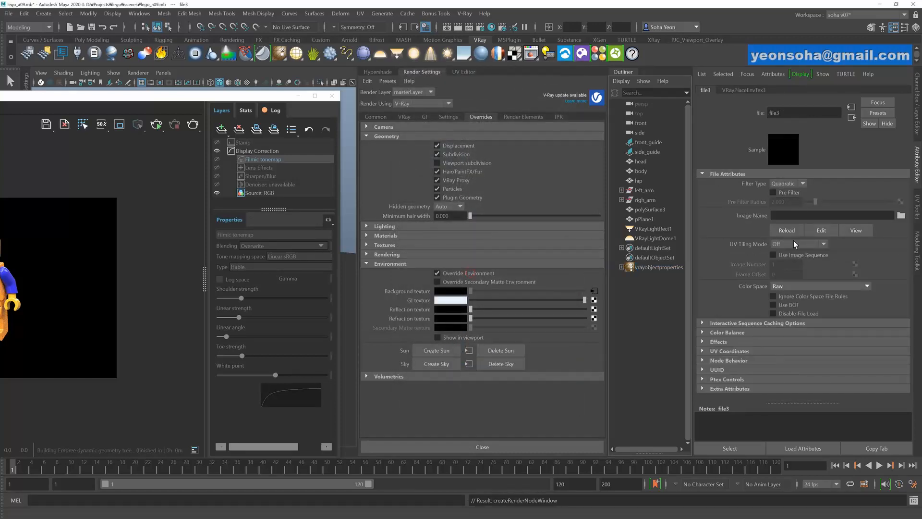
# - Load Bonifacio Street.exr from the a00_HDR Exterior folder as the background file node's image
pyautogui.click(901, 216)
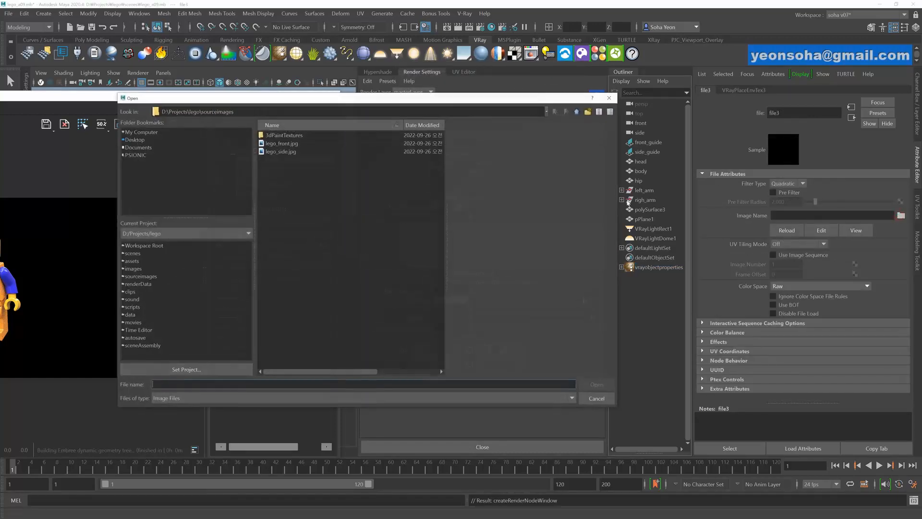
pyautogui.doubleClick(578, 113)
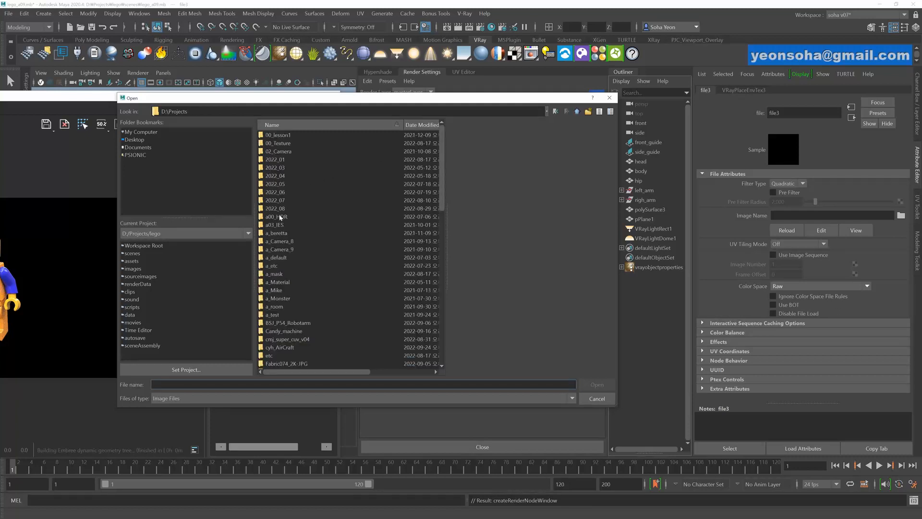
pyautogui.doubleClick(280, 216)
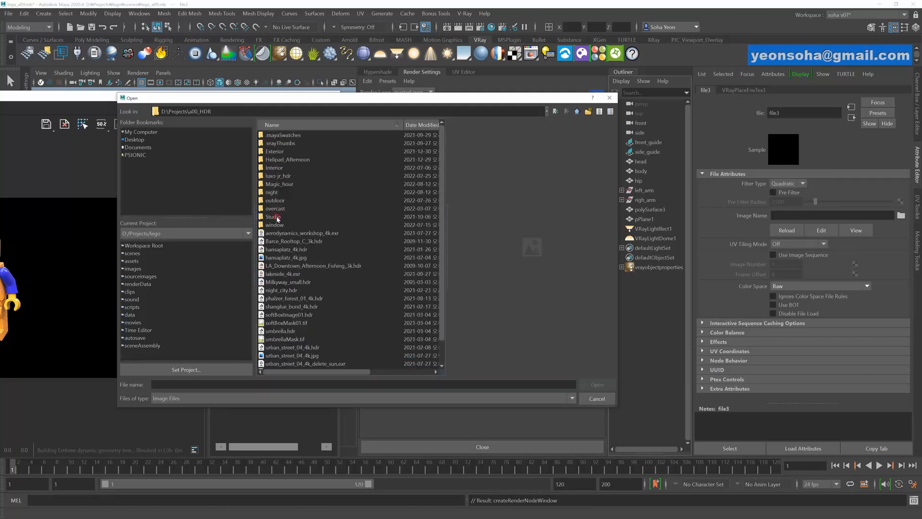
pyautogui.doubleClick(276, 152)
pyautogui.click(290, 174)
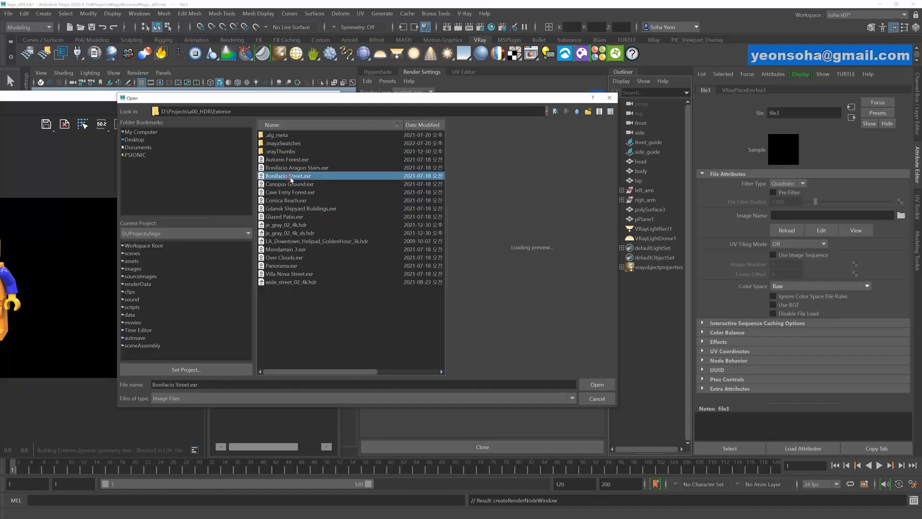
pyautogui.click(597, 384)
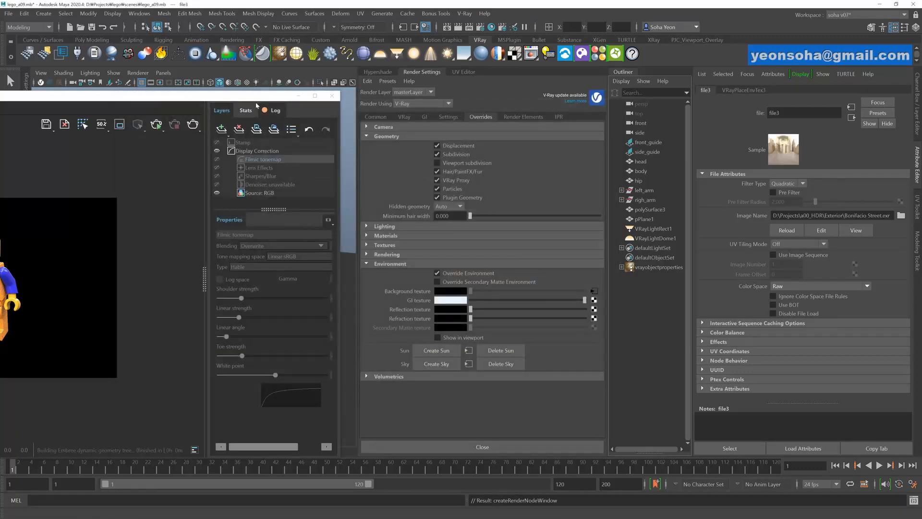
# - Restart the interactive render from the persp camera and inspect how the minifigure sits on the street background
pyautogui.moveTo(249, 99); pyautogui.dragTo(523, 75)
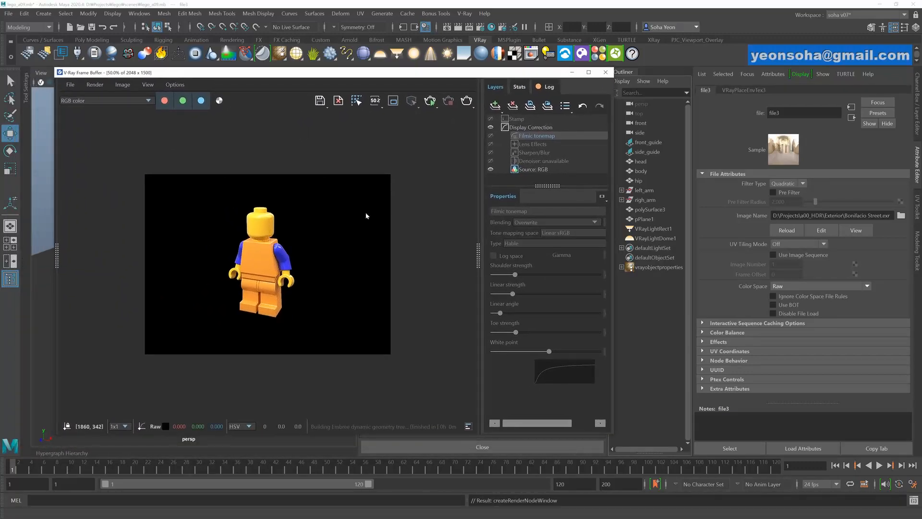
pyautogui.click(433, 106)
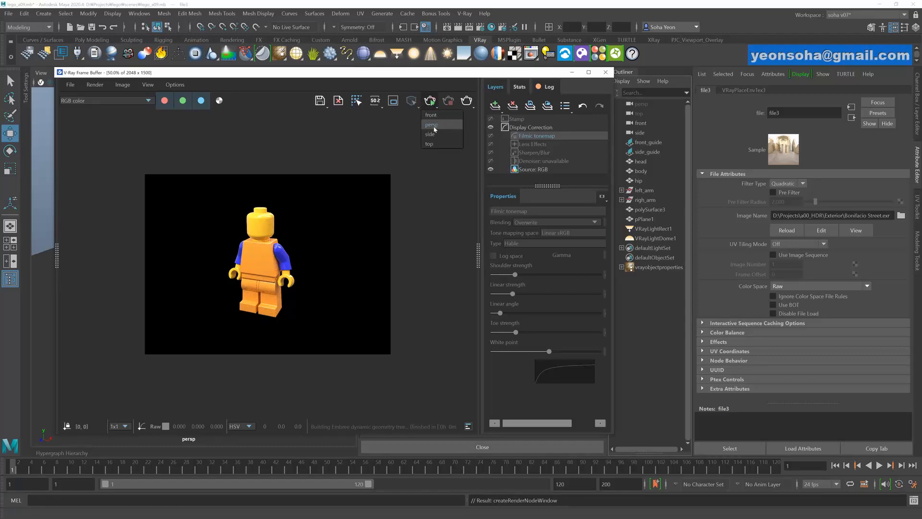
pyautogui.click(431, 125)
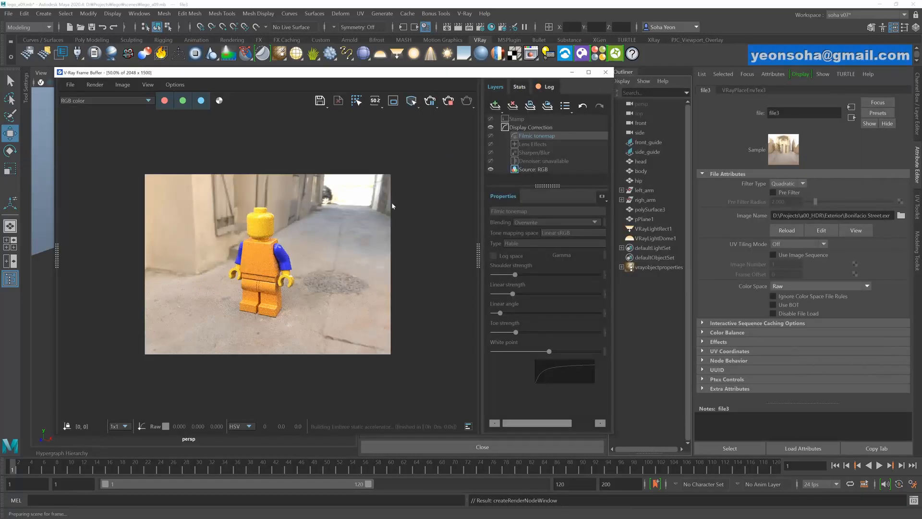
pyautogui.scroll(1, 291, 306)
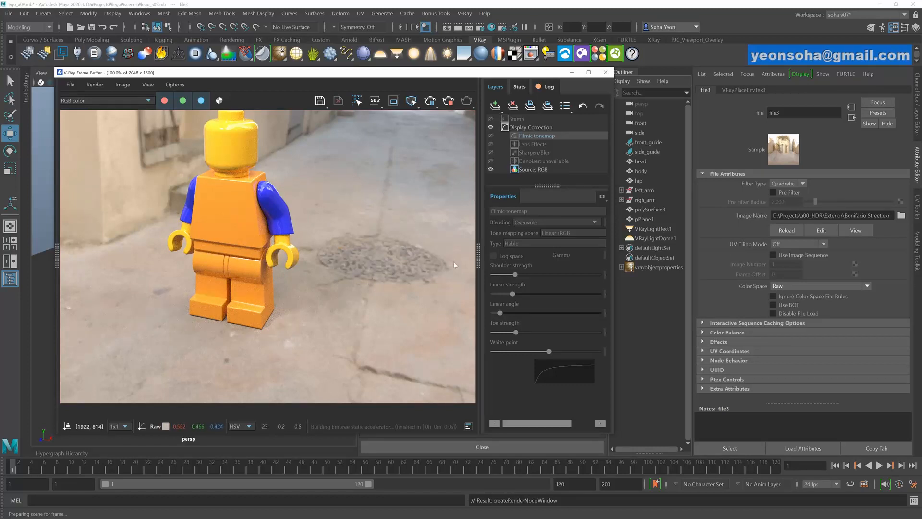
pyautogui.scroll(-1, 226, 216)
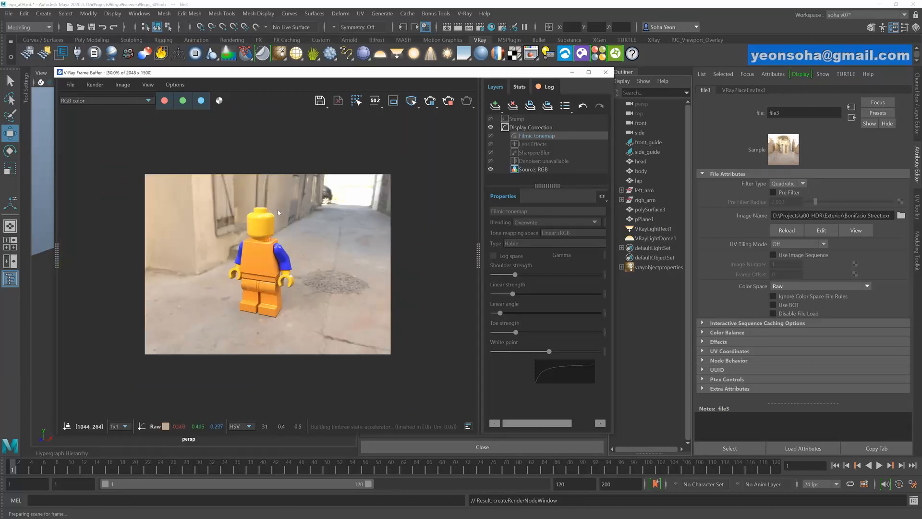
pyautogui.moveTo(372, 75); pyautogui.dragTo(620, 77)
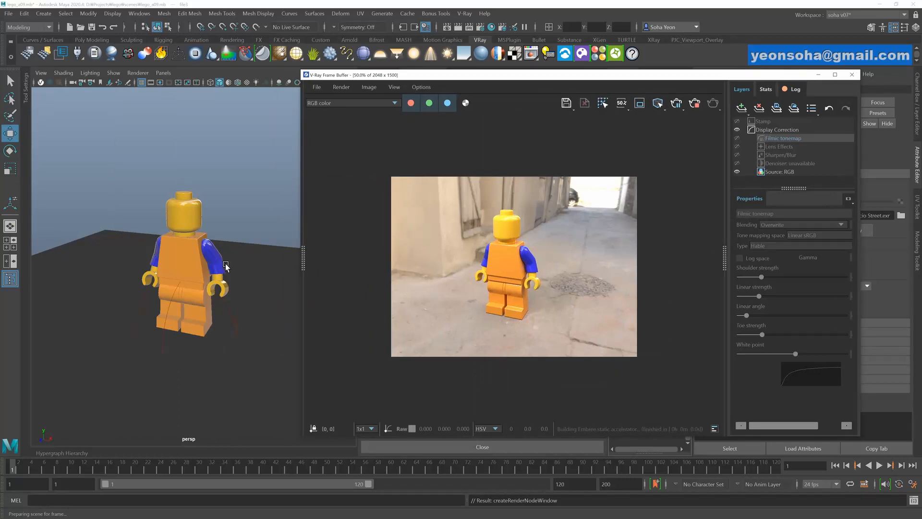
pyautogui.keyDown('alt'); pyautogui.moveTo(221, 262); pyautogui.dragTo(233, 283); pyautogui.keyUp('alt')
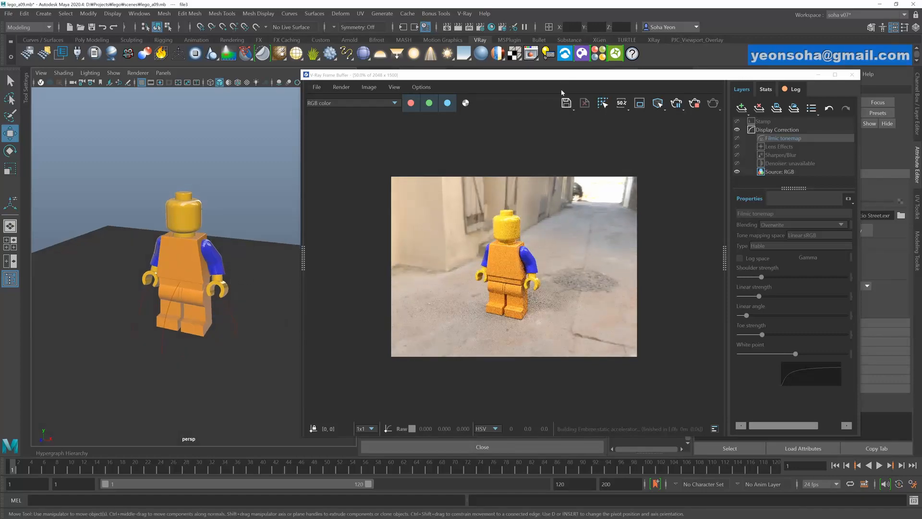
# - Hide the frame buffer's side panel, narrow the window, and set the background texture's horizontal rotation to about 127
pyautogui.moveTo(567, 75); pyautogui.dragTo(262, 81)
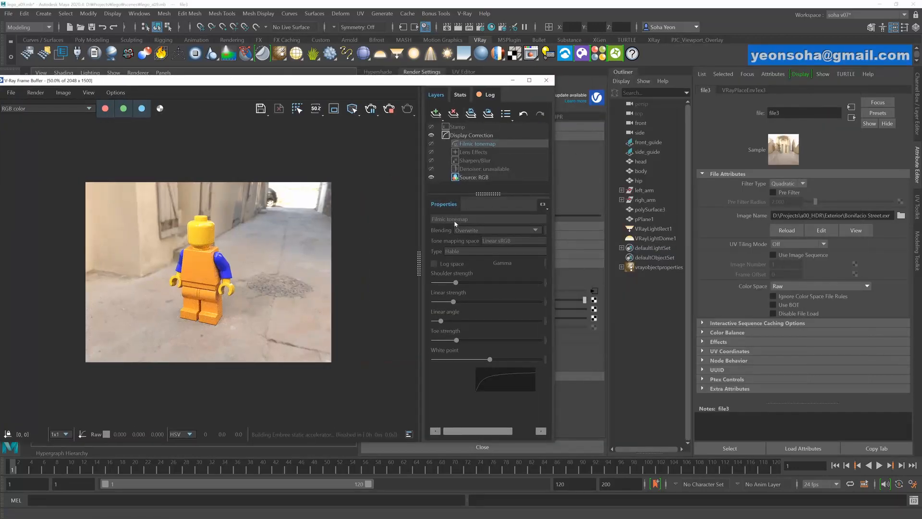
pyautogui.moveTo(420, 251); pyautogui.dragTo(510, 249)
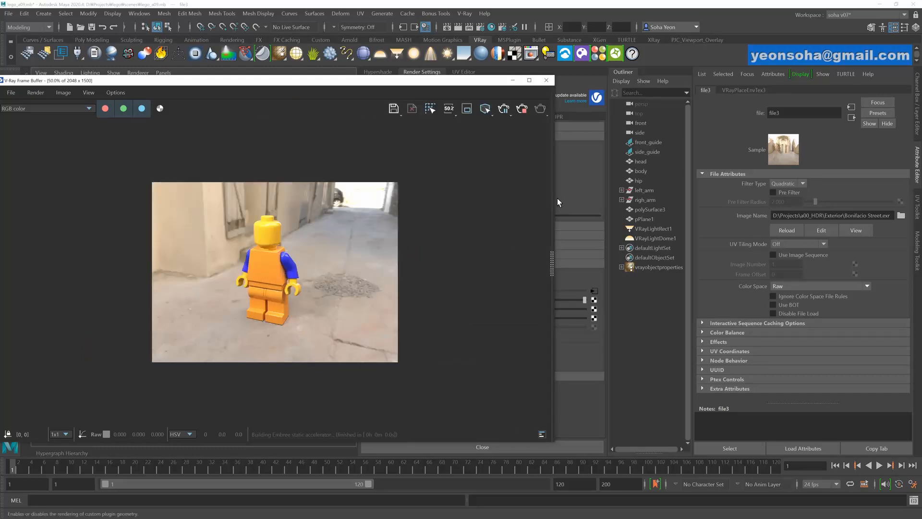
pyautogui.moveTo(555, 198); pyautogui.dragTo(445, 199)
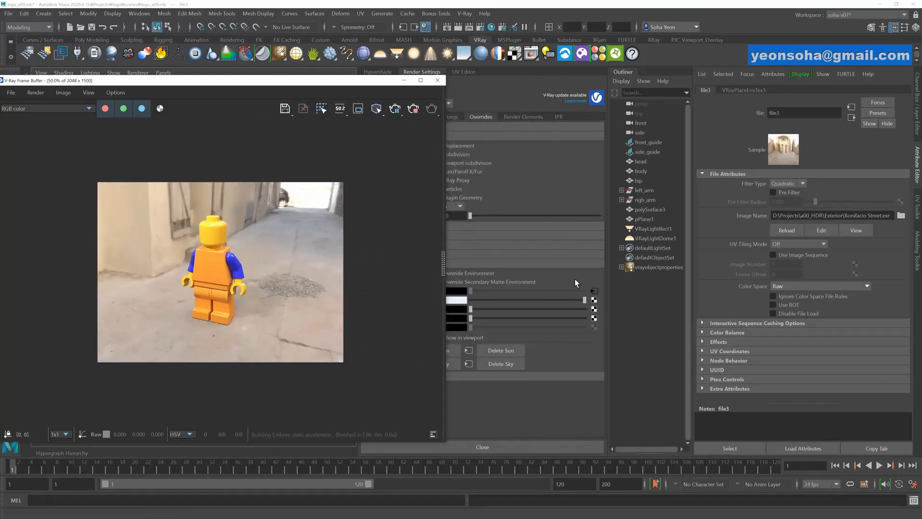
pyautogui.click(744, 91)
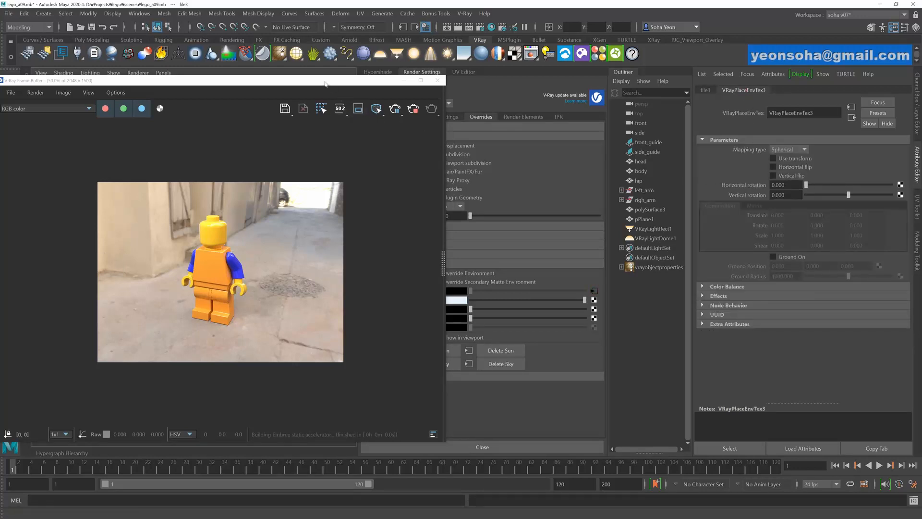
pyautogui.moveTo(324, 84); pyautogui.dragTo(414, 75)
pyautogui.moveTo(804, 185); pyautogui.dragTo(834, 184)
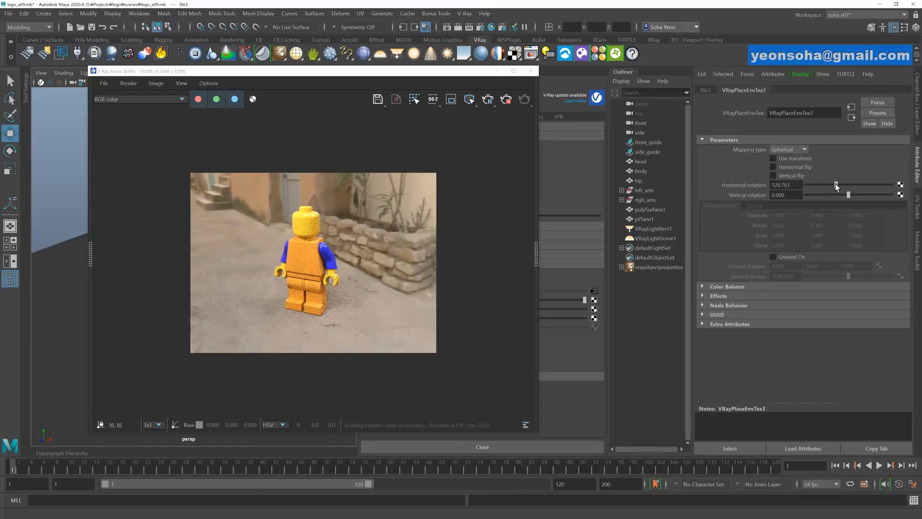